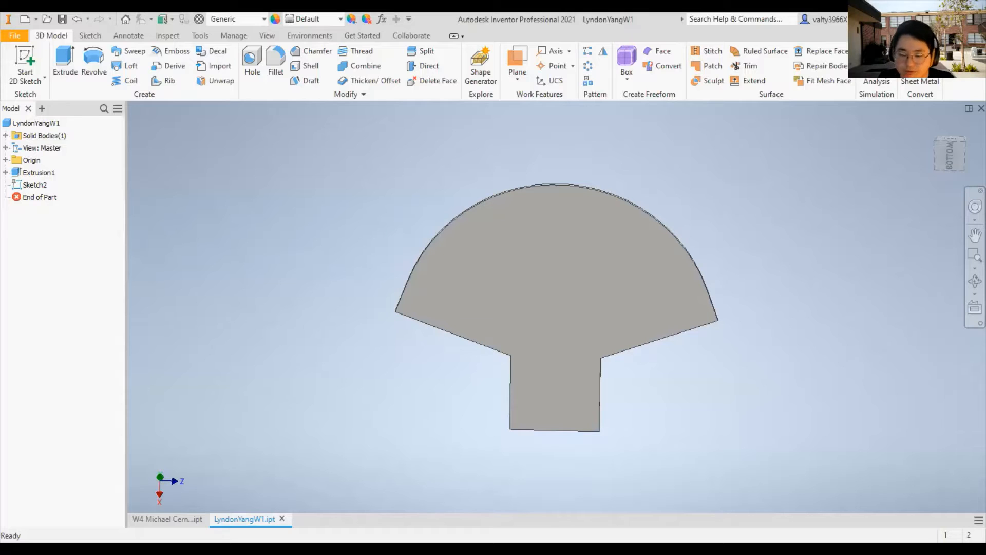
# - Start a new 2D sketch on the flat bottom face of the fan-shaped part
pyautogui.scroll(4, 567, 432)
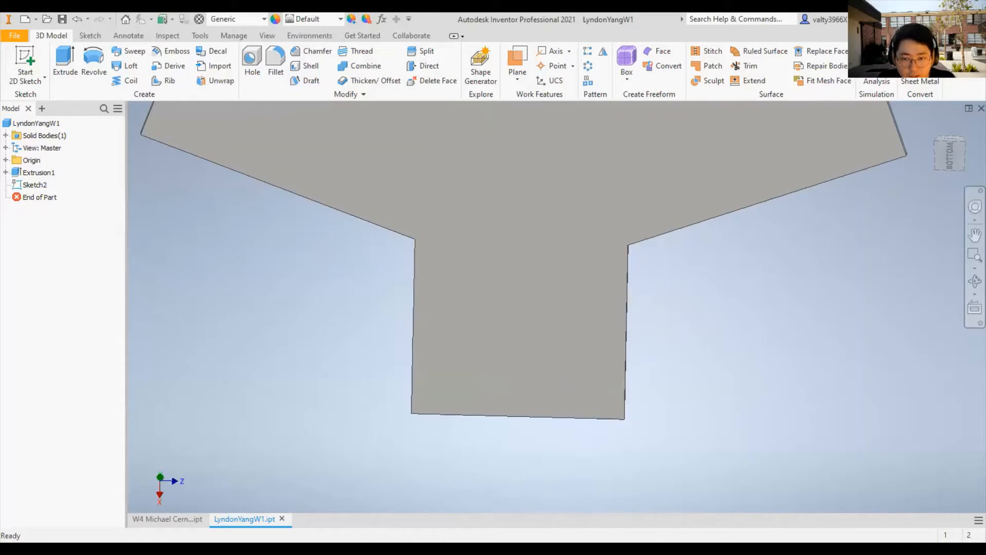
pyautogui.scroll(1, 637, 379)
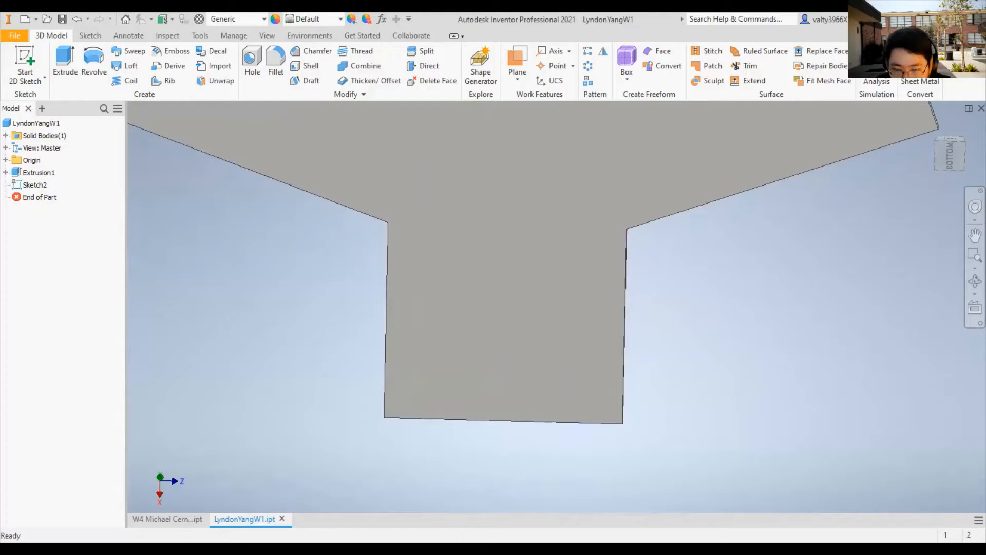
pyautogui.click(29, 64)
pyautogui.click(560, 272)
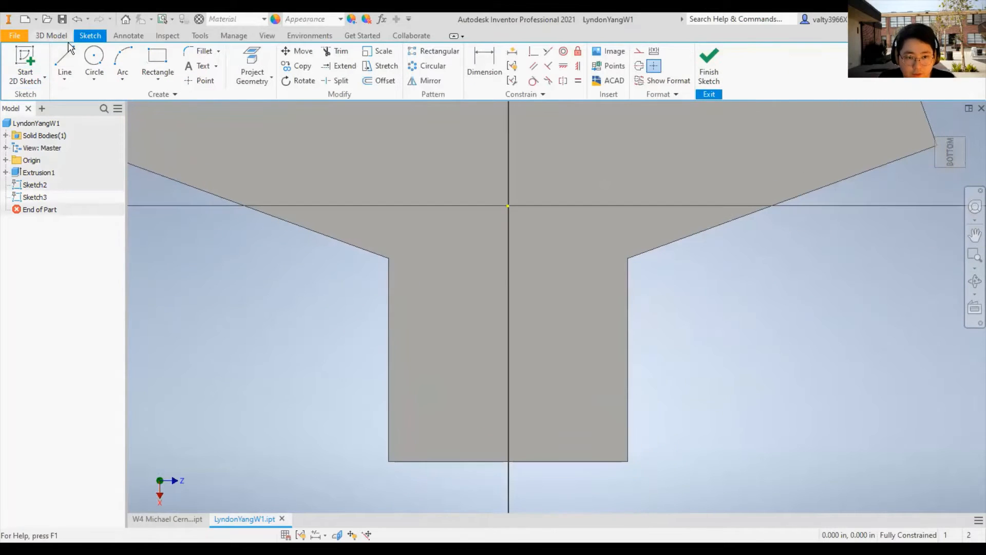
# - Draw a three-point rectangle about 4.1 in tall inside the part's narrow lower neck
pyautogui.click(157, 56)
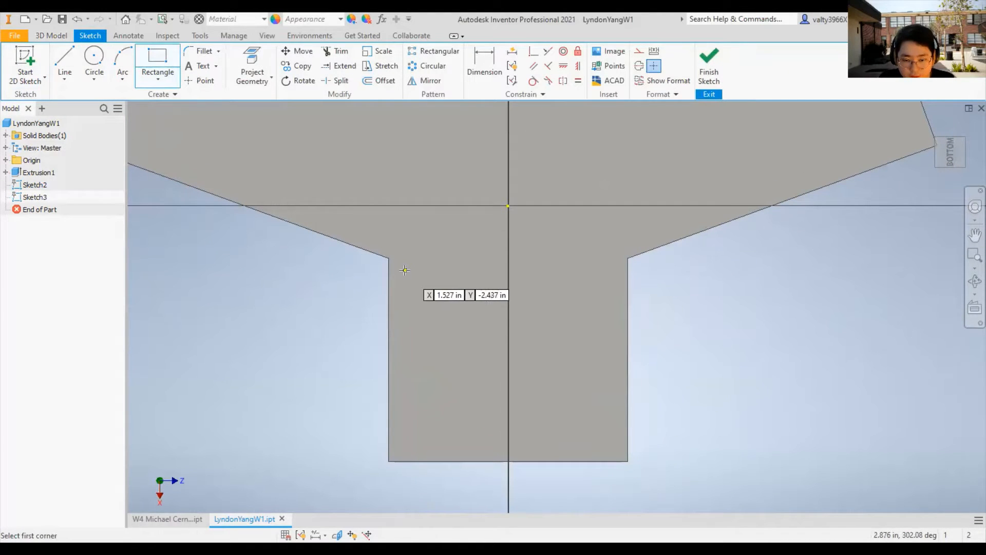
pyautogui.click(167, 81)
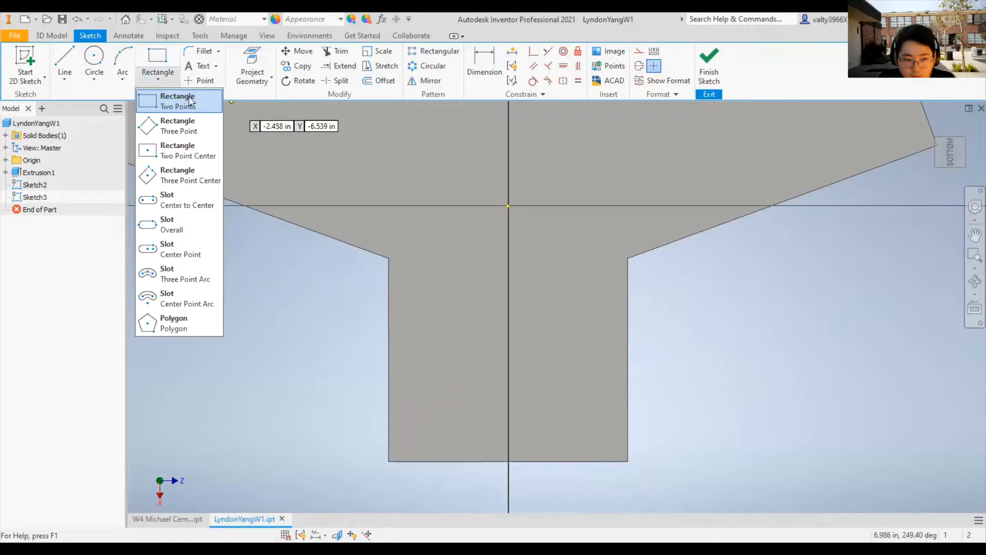
pyautogui.click(202, 128)
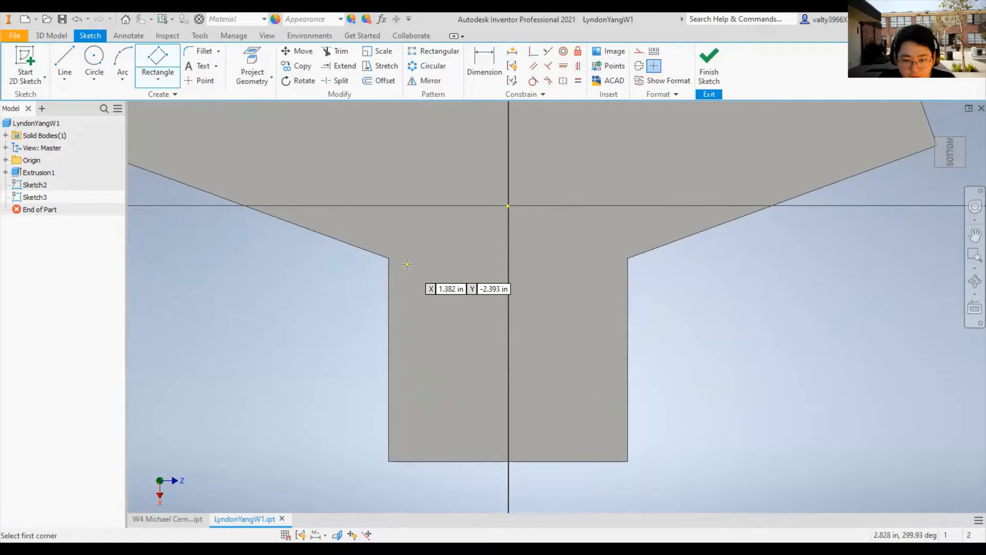
pyautogui.click(583, 436)
pyautogui.click(482, 158)
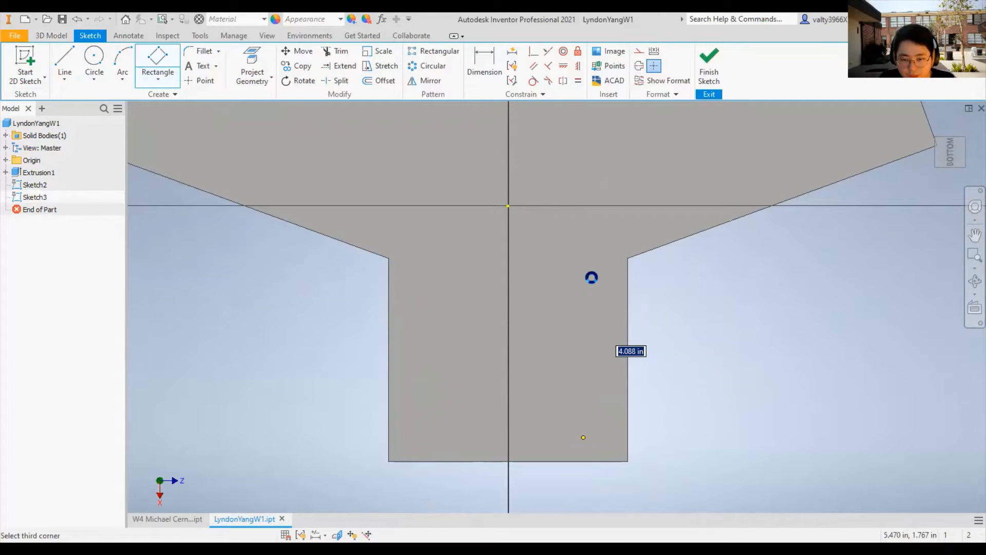
pyautogui.click(592, 278)
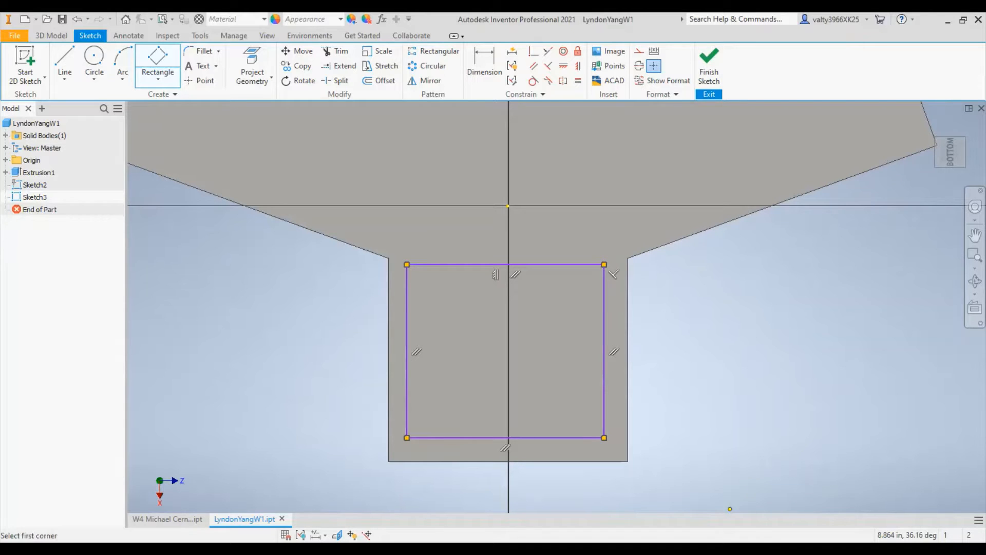
pyautogui.rightClick(711, 345)
pyautogui.click(745, 348)
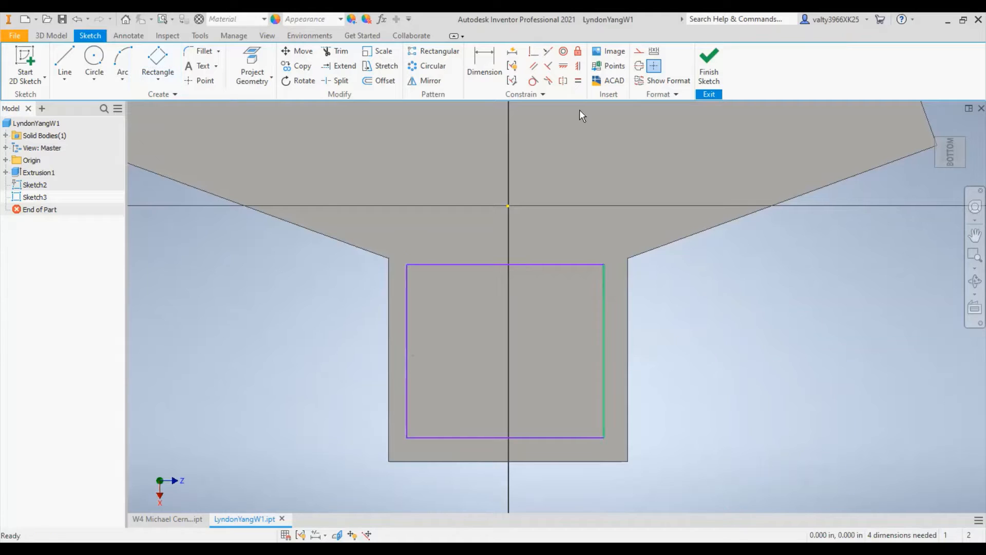
# - Dimension the gap between the rectangle's right edge and the neck's right edge as 0.5 in
pyautogui.click(484, 68)
pyautogui.click(604, 308)
pyautogui.click(628, 307)
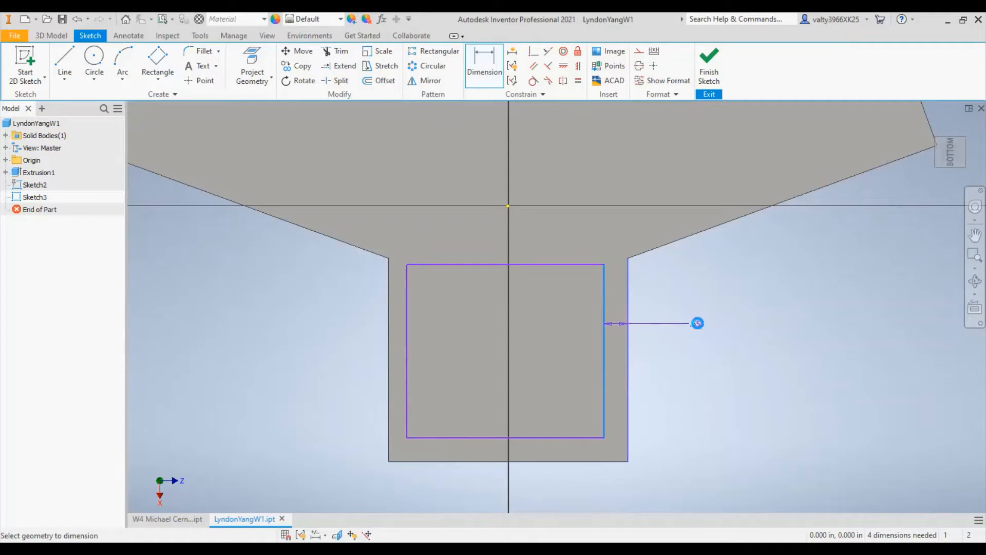
pyautogui.click(699, 329)
pyautogui.write('0.')
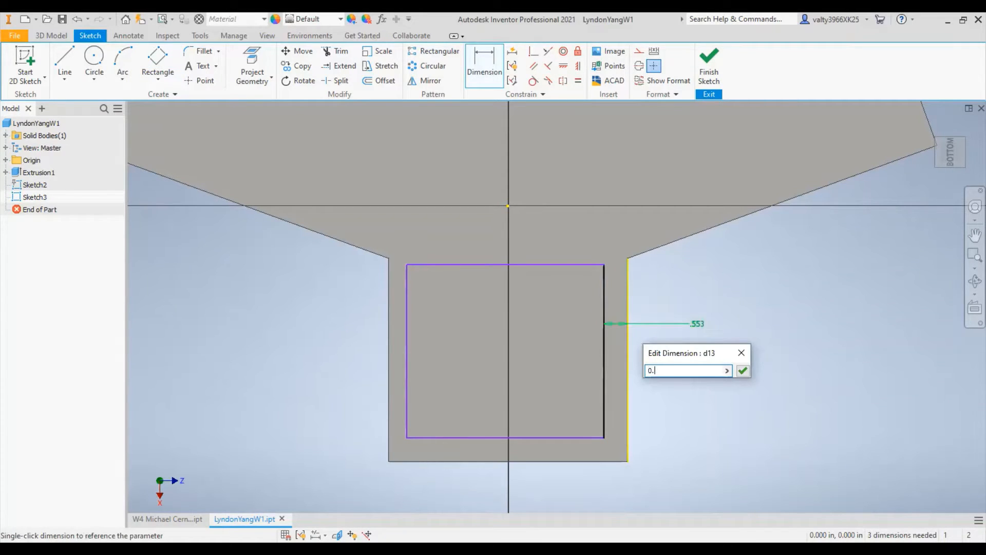
pyautogui.write('5')
pyautogui.press('Return')
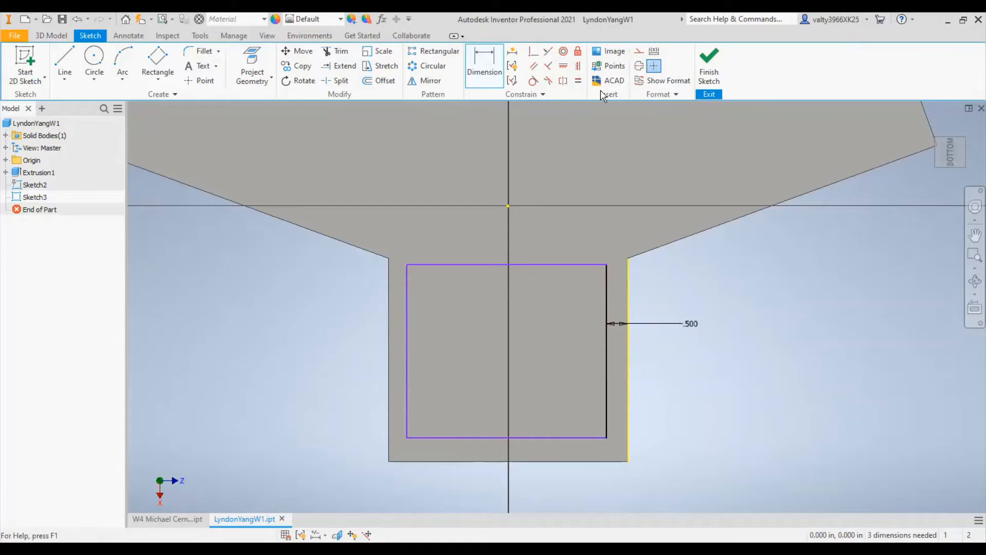
# - Dimension the gap between the rectangle's left edge and the neck's left edge as 0.5 in
pyautogui.click(406, 359)
pyautogui.click(388, 360)
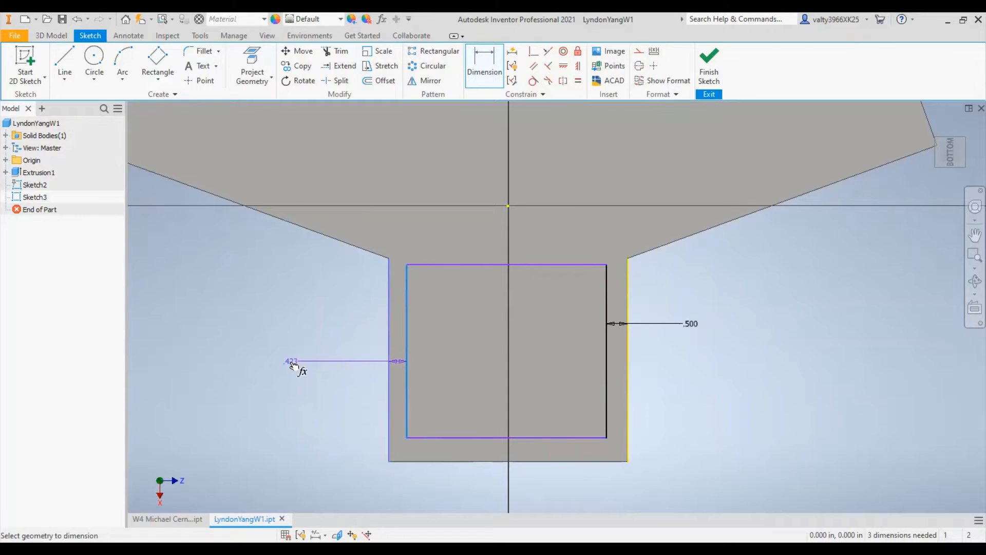
pyautogui.click(291, 363)
pyautogui.write('0.5')
pyautogui.press('Return')
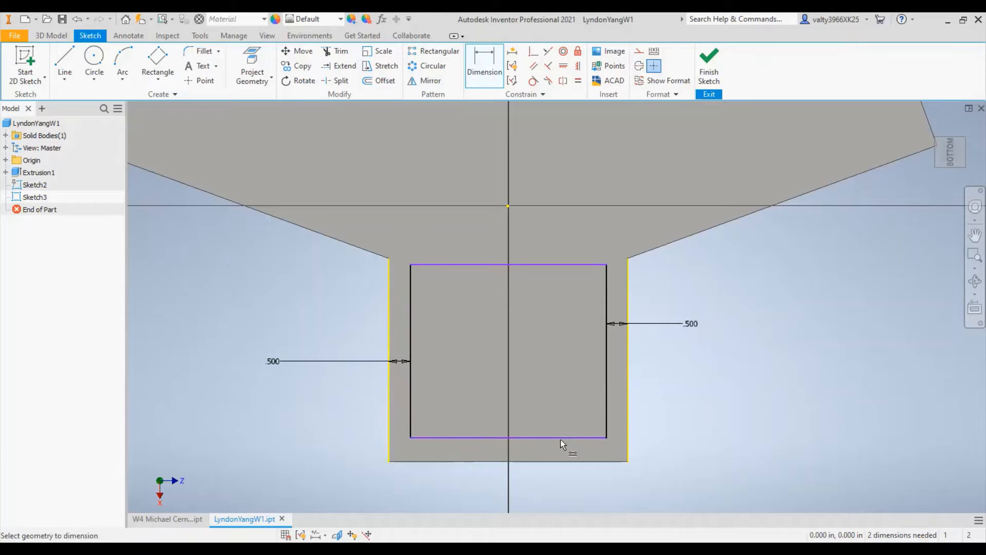
# - Dimension the gap between the rectangle's bottom edge and the neck's bottom edge as 0.5 in
pyautogui.click(559, 438)
pyautogui.click(570, 460)
pyautogui.click(595, 501)
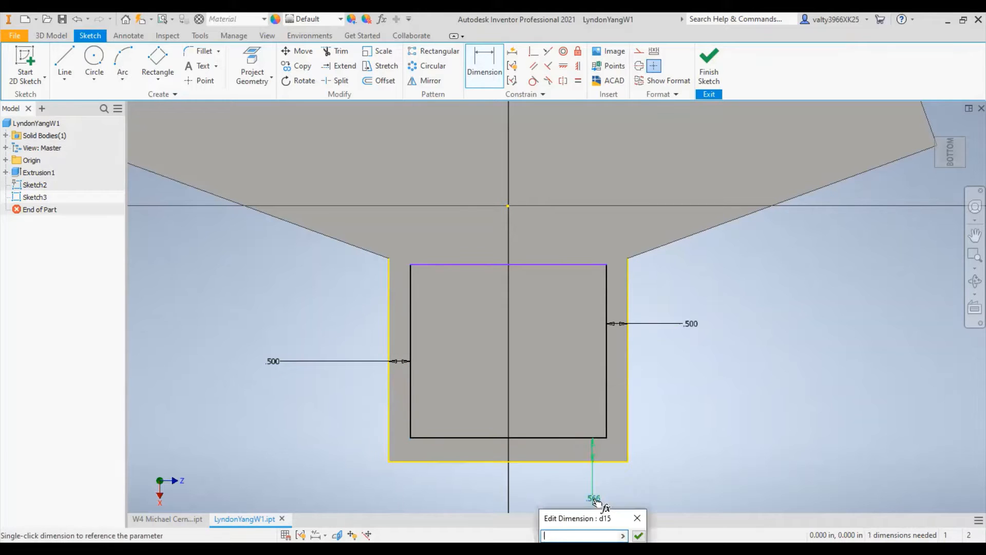
pyautogui.write('0.5')
pyautogui.press('Return')
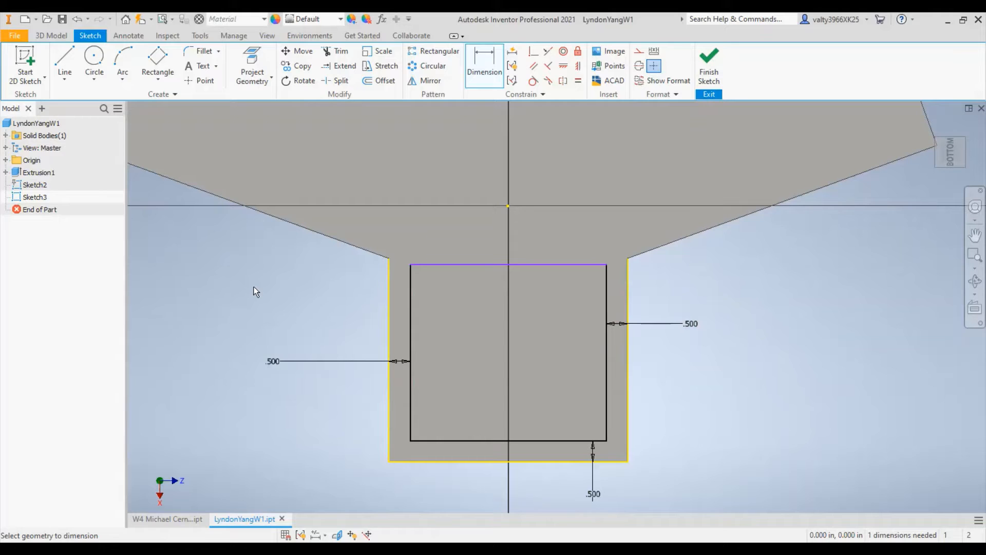
# - Draw a small circle centred on each of the rectangle's four corners, the lower-left one about 0.52 in in diameter
pyautogui.click(94, 59)
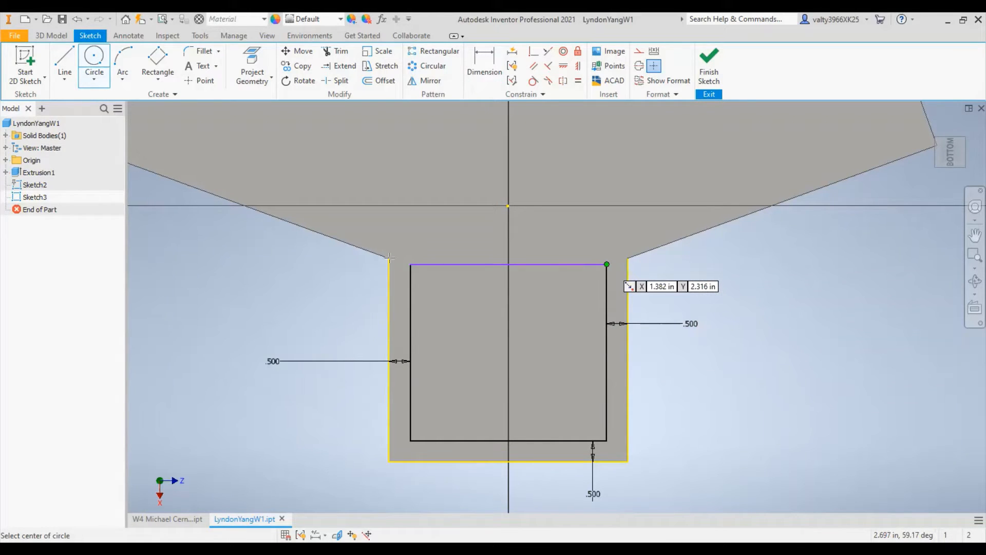
pyautogui.click(412, 253)
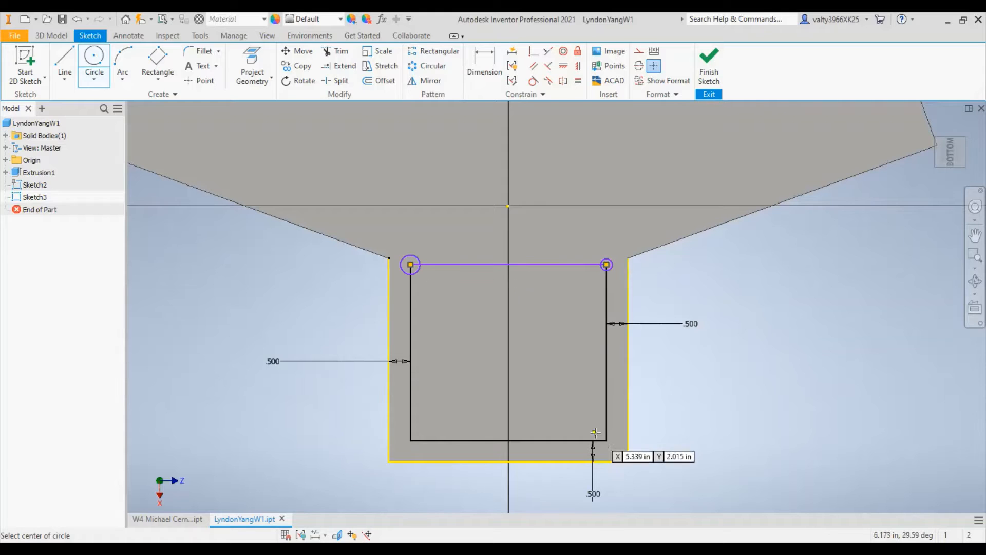
pyautogui.click(410, 441)
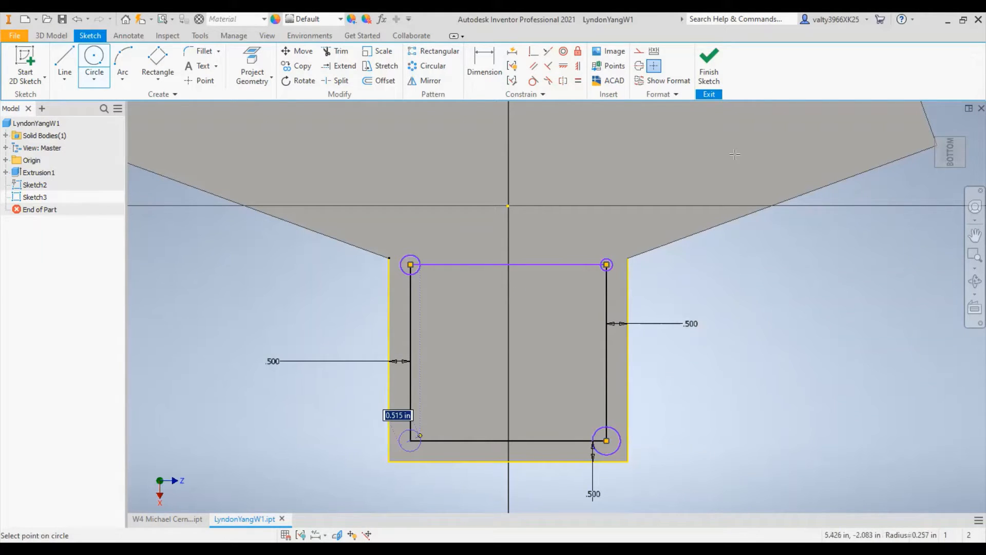
pyautogui.click(420, 436)
# - Dimension the upper-right corner circle with a diameter of 0.5 in
pyautogui.press('d')
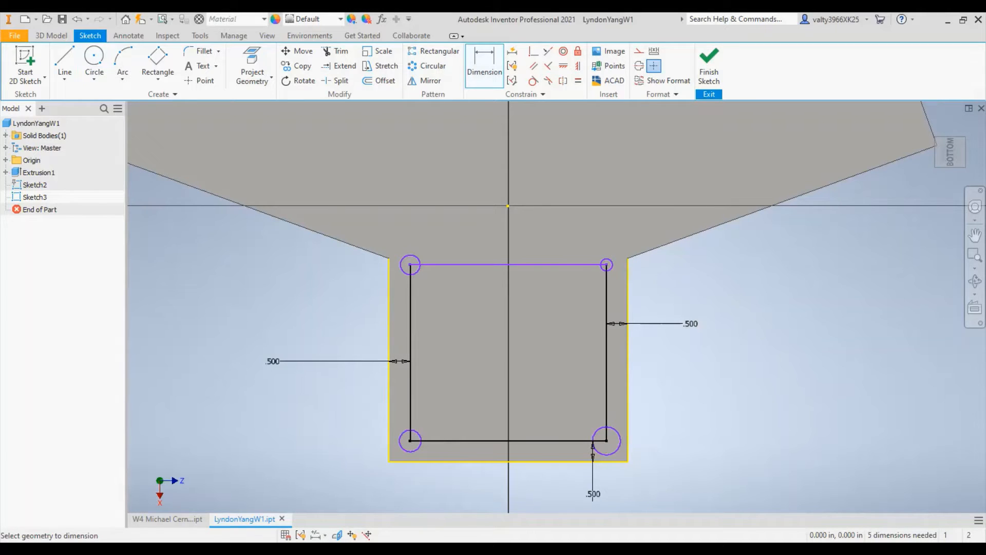
pyautogui.click(607, 272)
pyautogui.click(609, 267)
pyautogui.click(694, 270)
pyautogui.write('0.5')
pyautogui.press('Return')
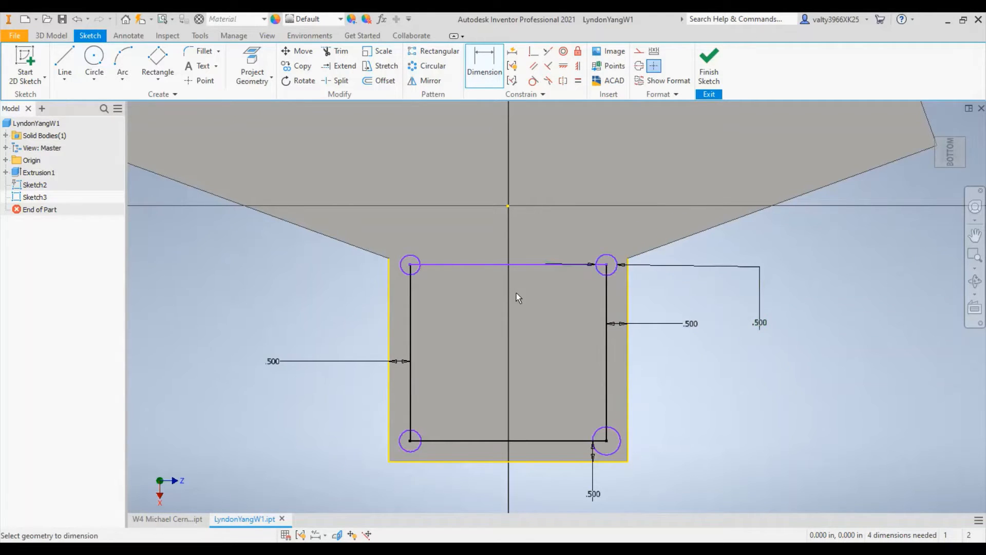
# - Dimension the upper-left corner circle with a diameter of 0.5 in
pyautogui.click(400, 262)
pyautogui.click(334, 271)
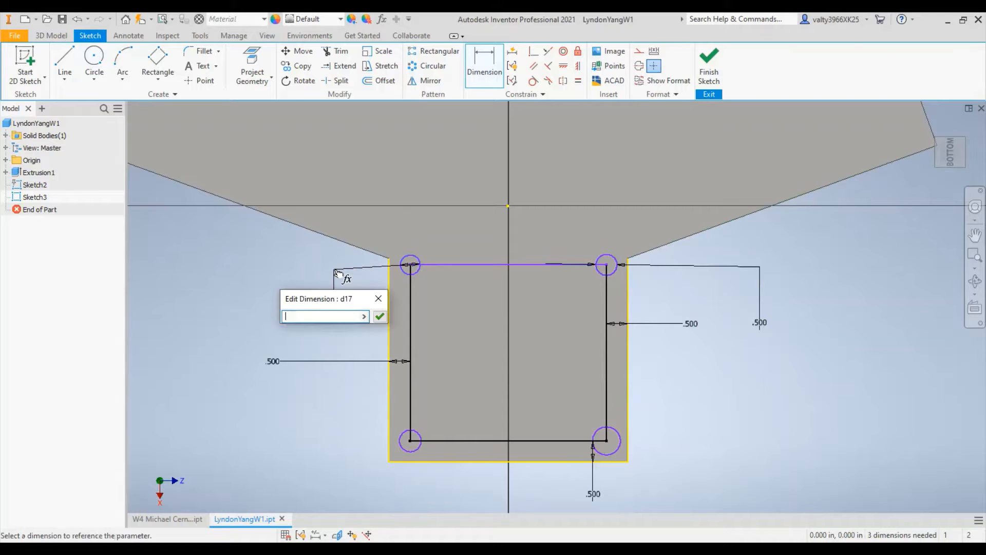
pyautogui.write('0.5')
pyautogui.press('Return')
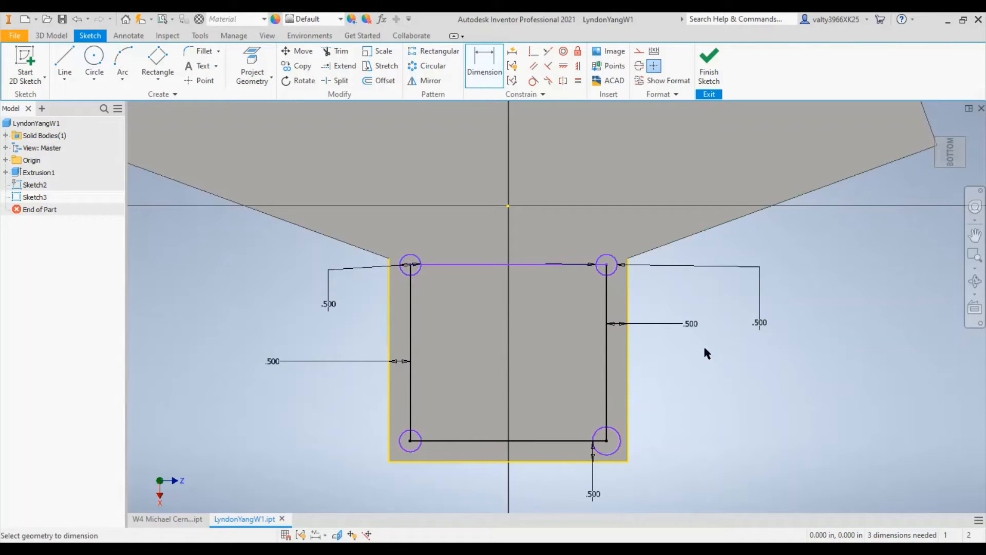
# - Dimension the lower-right corner circle with a diameter of 0.5 in
pyautogui.click(615, 445)
pyautogui.click(692, 466)
pyautogui.write('0')
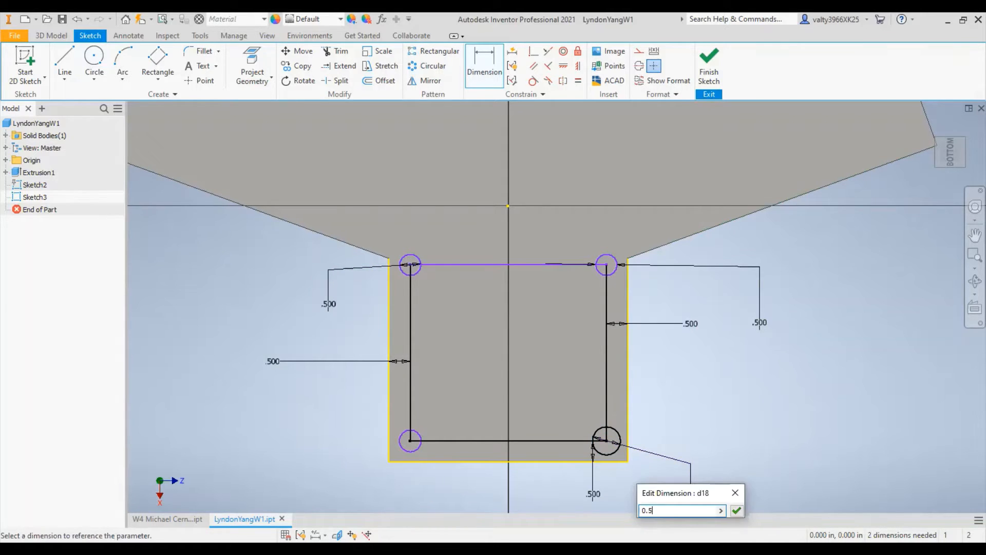
pyautogui.write('.5')
pyautogui.press('Return')
# - Dimension the lower-left corner circle with a diameter of 0.5 in and end dimensioning
pyautogui.click(391, 449)
pyautogui.click(301, 455)
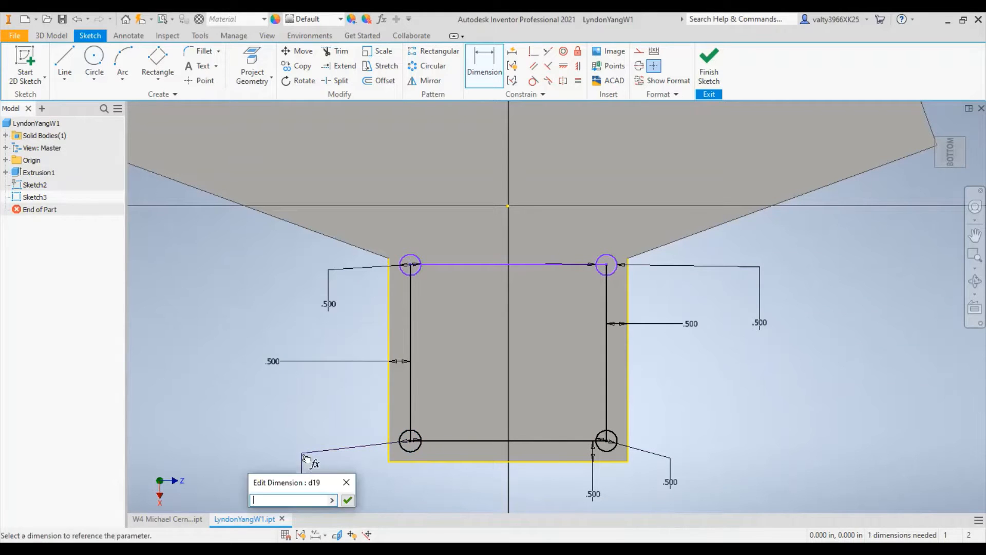
pyautogui.write('0.5')
pyautogui.press('Return')
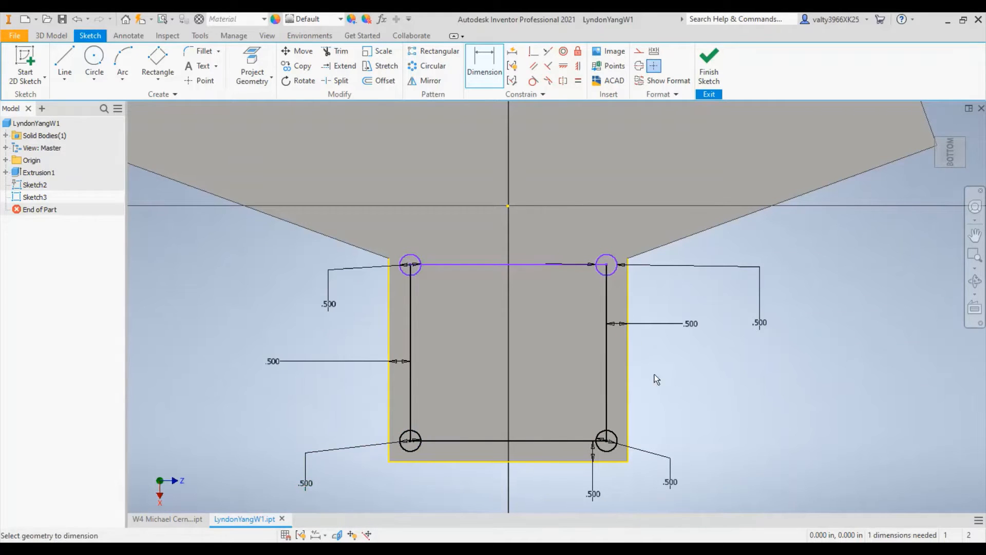
pyautogui.rightClick(896, 284)
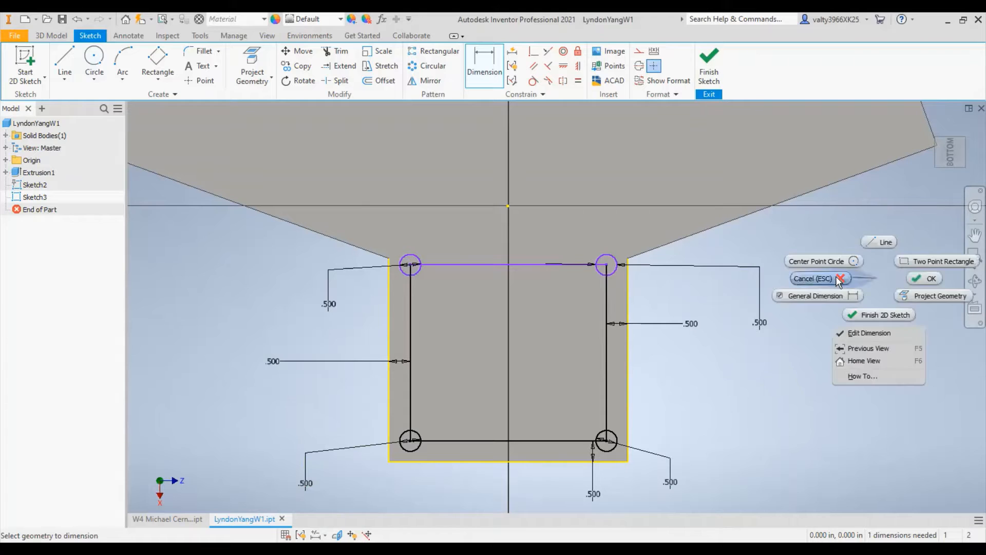
pyautogui.click(832, 280)
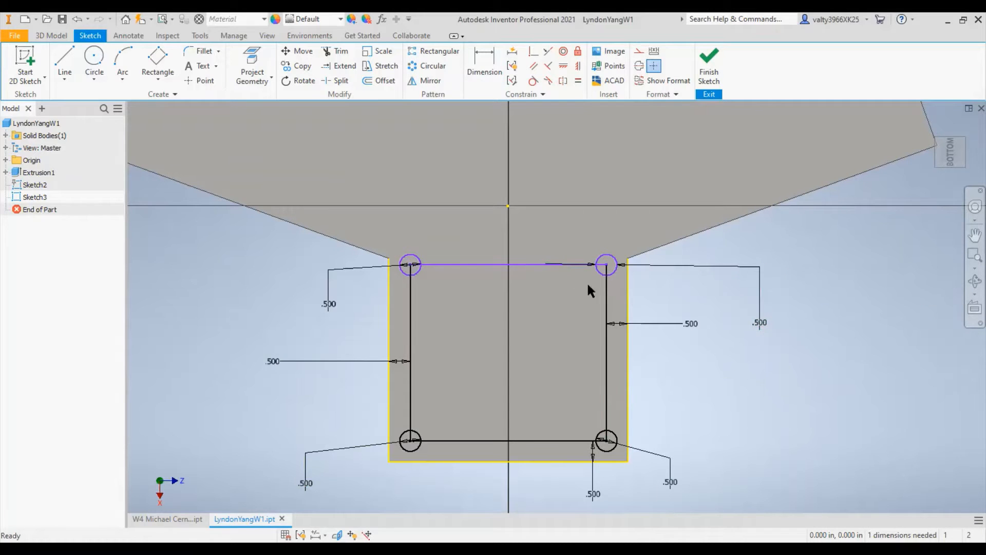
# - Convert the rectangle's right and top edges to construction lines
pyautogui.click(608, 352)
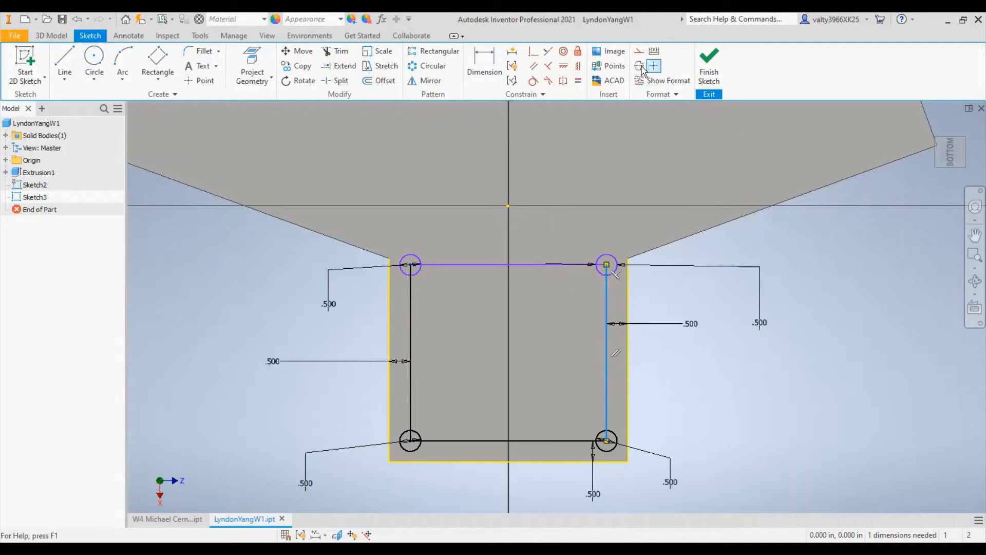
pyautogui.click(640, 66)
pyautogui.click(496, 265)
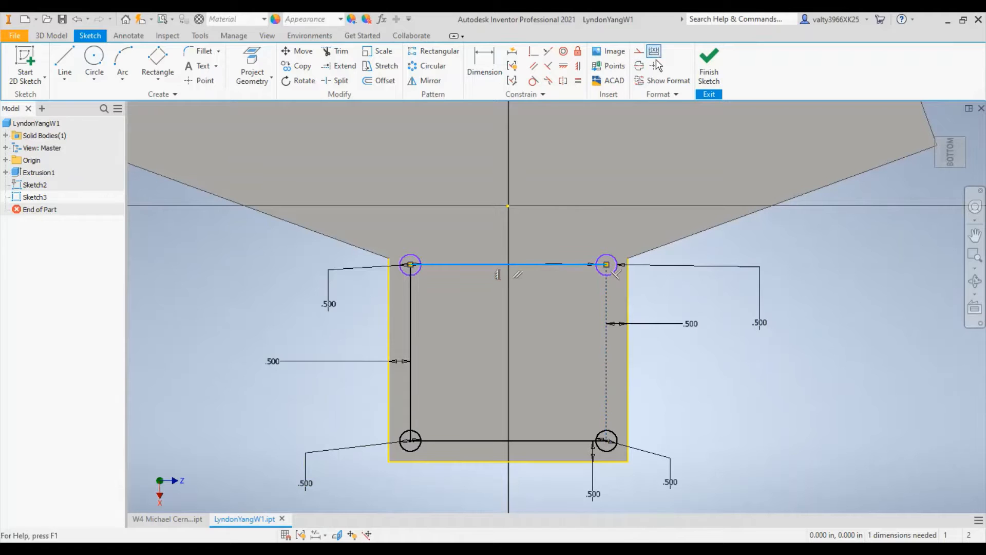
pyautogui.click(655, 65)
pyautogui.scroll(5, 462, 237)
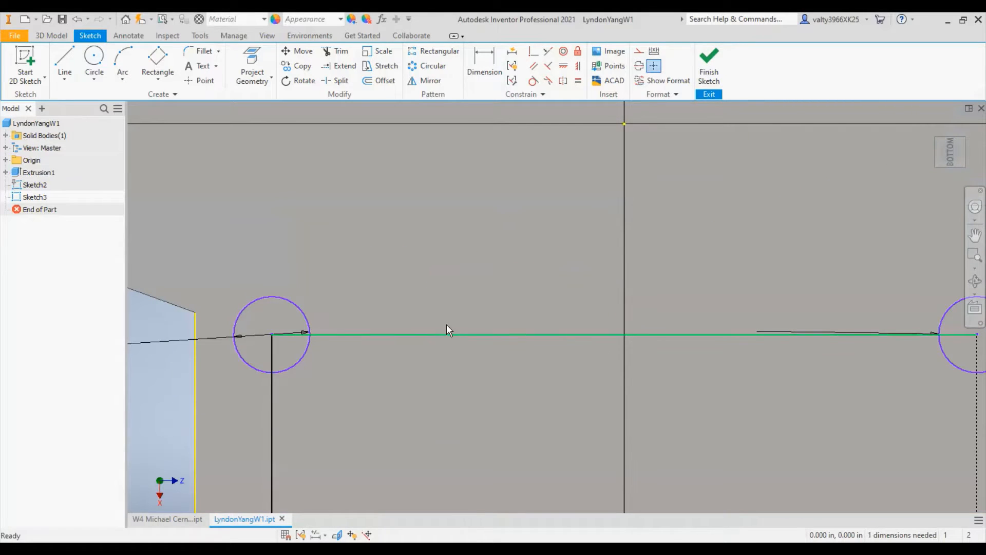
pyautogui.click(508, 336)
pyautogui.click(641, 52)
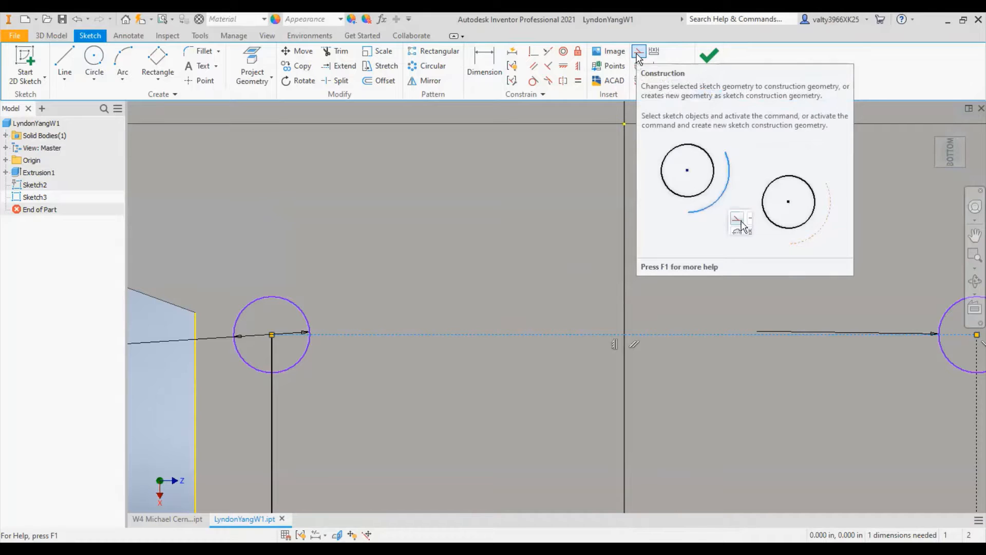
# - Convert the rectangle's left and bottom edges to construction lines
pyautogui.scroll(-4, 413, 352)
pyautogui.scroll(3, 409, 288)
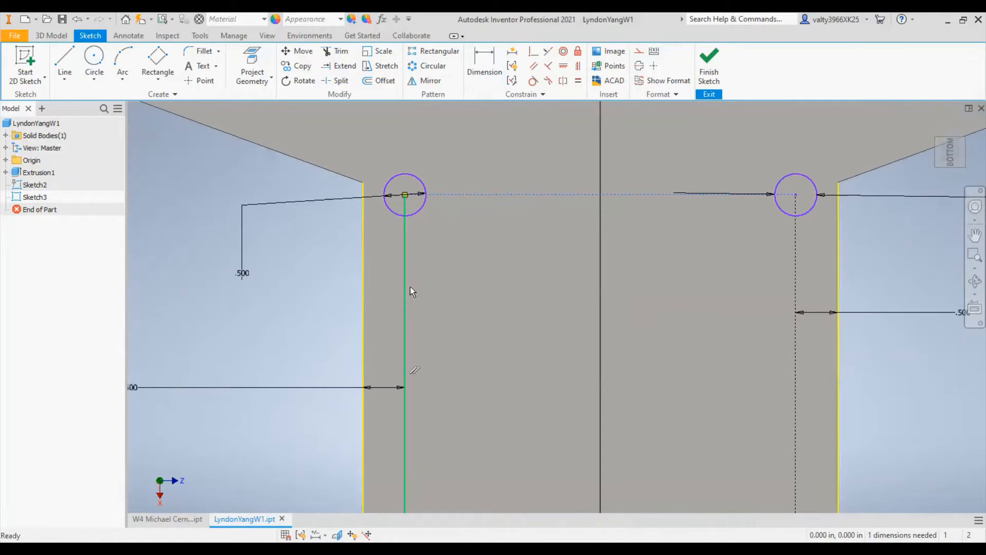
pyautogui.click(409, 288)
pyautogui.click(638, 51)
pyautogui.moveTo(911, 414); pyautogui.dragTo(814, 240, button='middle')
pyautogui.click(596, 372)
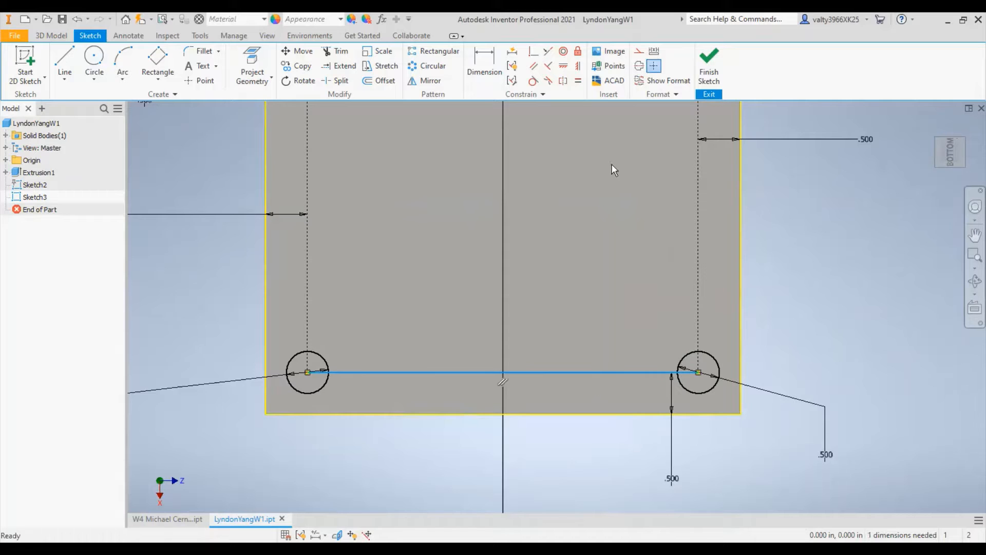
pyautogui.click(637, 51)
pyautogui.scroll(3, 719, 346)
pyautogui.scroll(-4, 722, 331)
pyautogui.moveTo(773, 230); pyautogui.dragTo(809, 496, button='middle')
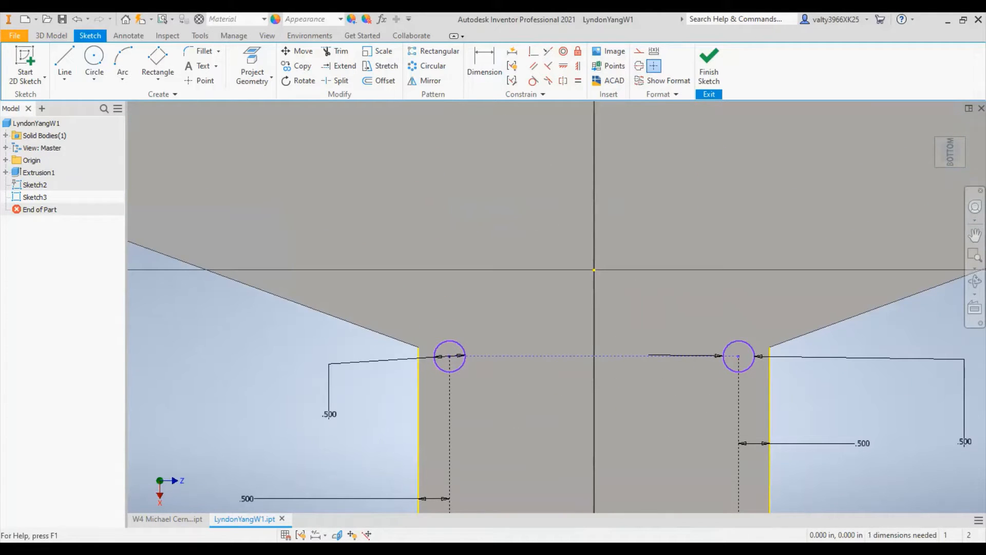
# - Draw a circle centred on the sketch origin, with its lower edge just above the neck's upper corner circles
pyautogui.click(94, 57)
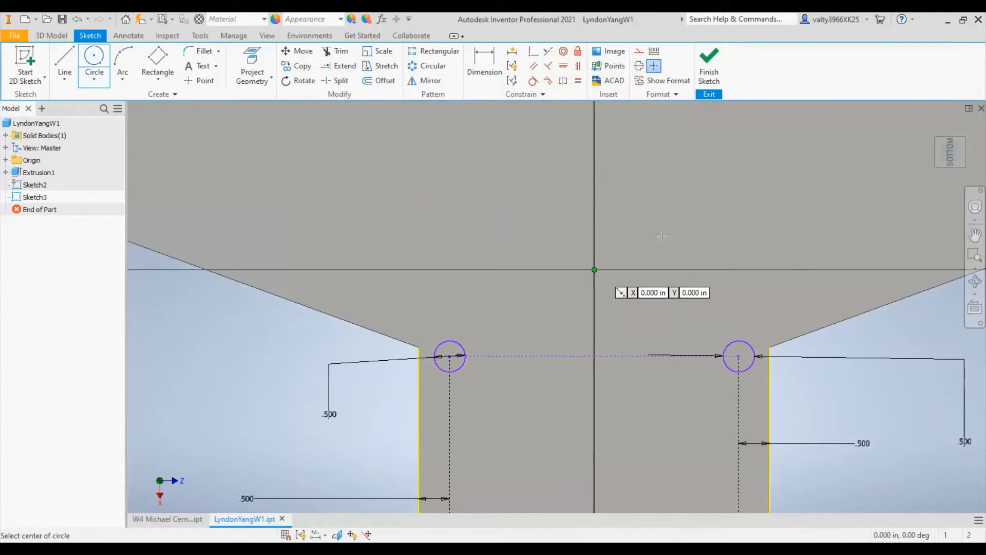
pyautogui.click(594, 270)
pyautogui.click(662, 237)
pyautogui.scroll(-4, 700, 212)
pyautogui.scroll(1, 698, 214)
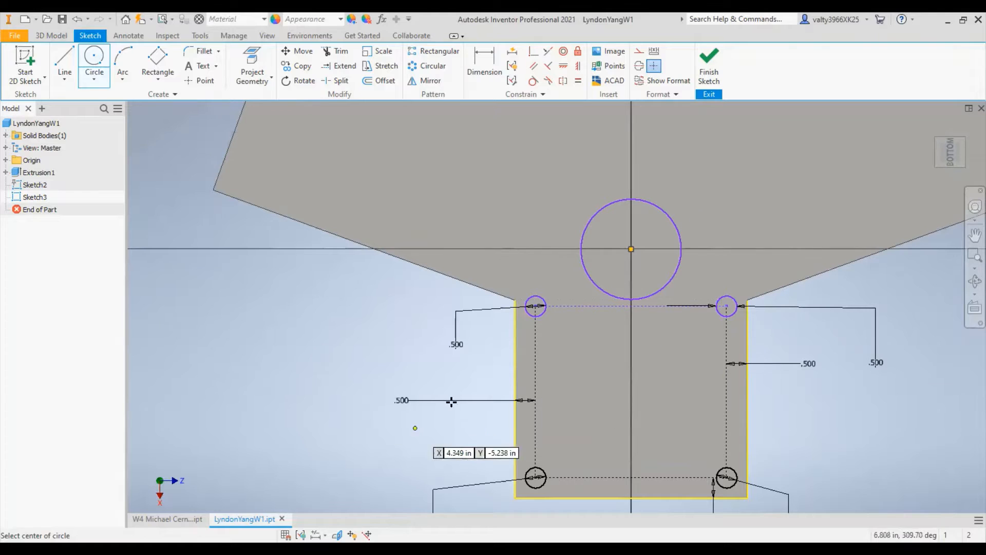
pyautogui.press('Escape')
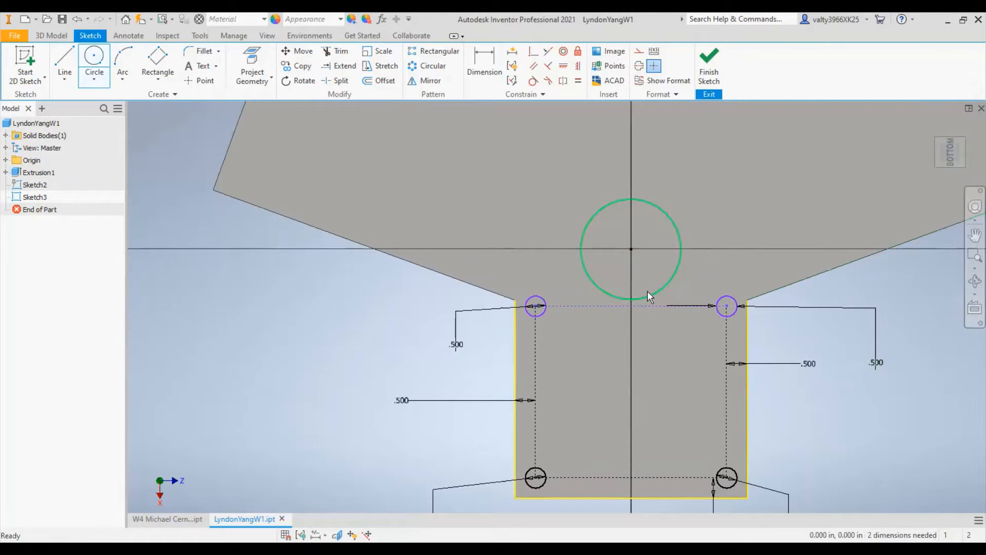
# - Draw a horizontal construction line across the top of the neck, joining the two corners where it meets the fan
pyautogui.scroll(3, 622, 291)
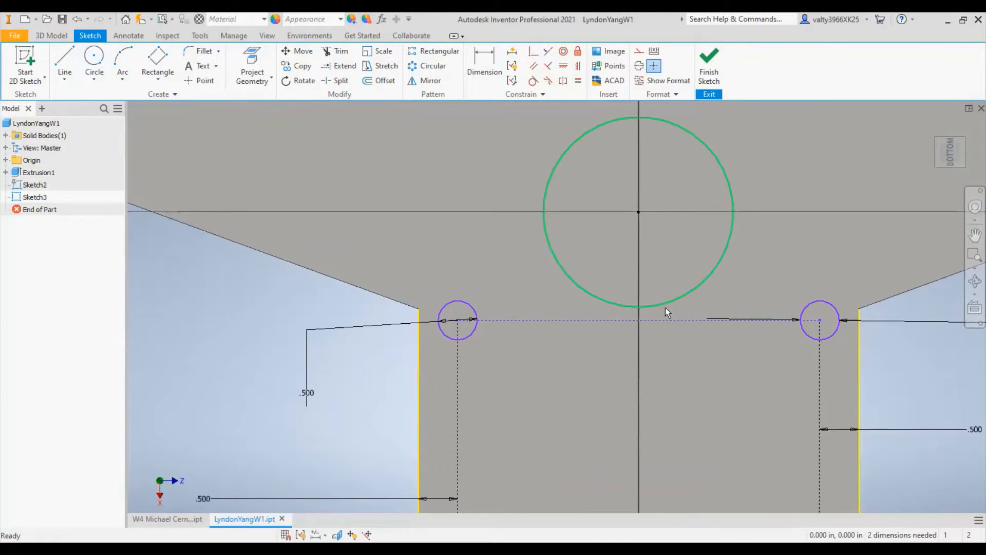
pyautogui.scroll(-5, 636, 295)
pyautogui.scroll(9, 640, 288)
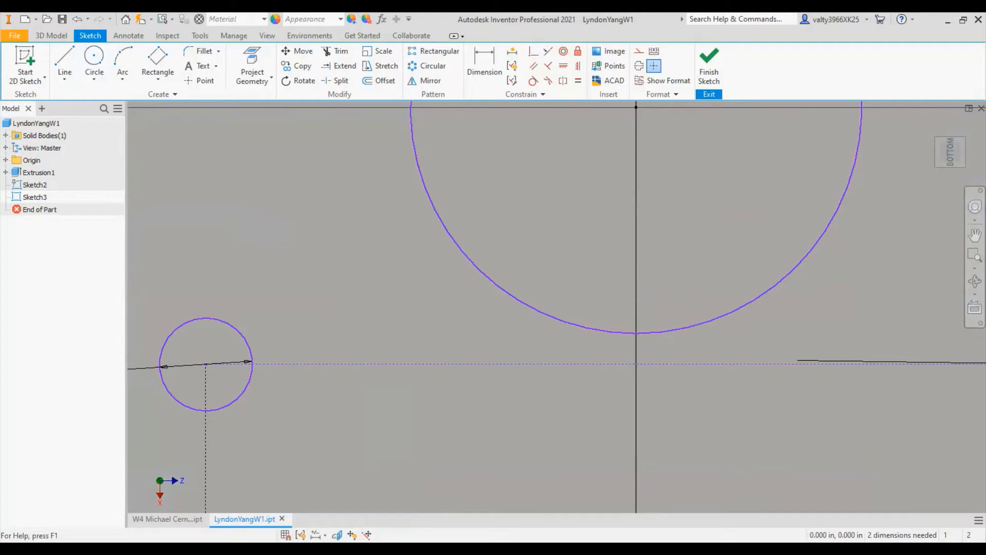
pyautogui.scroll(3, 715, 411)
pyautogui.scroll(-9, 718, 413)
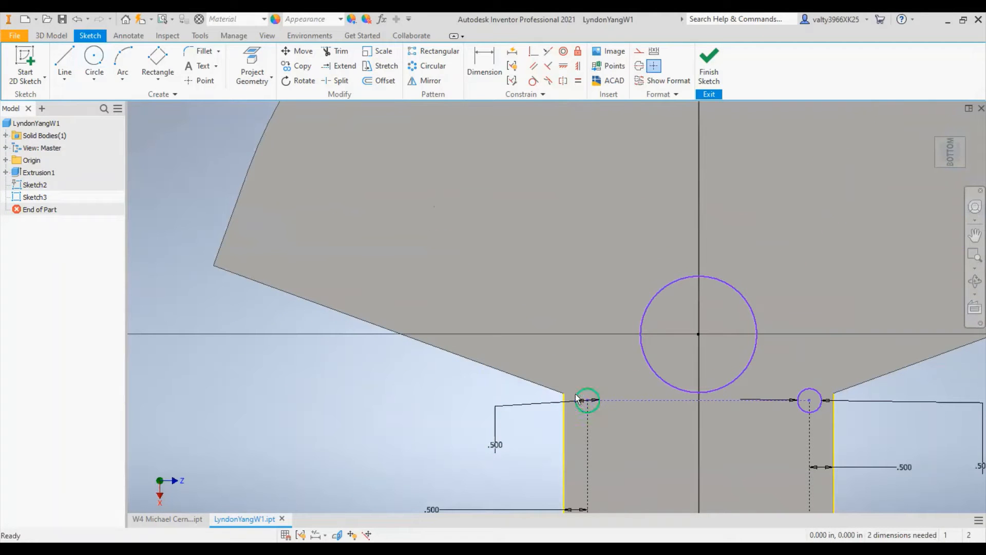
pyautogui.scroll(5, 646, 399)
pyautogui.moveTo(733, 398); pyautogui.dragTo(582, 319, button='middle')
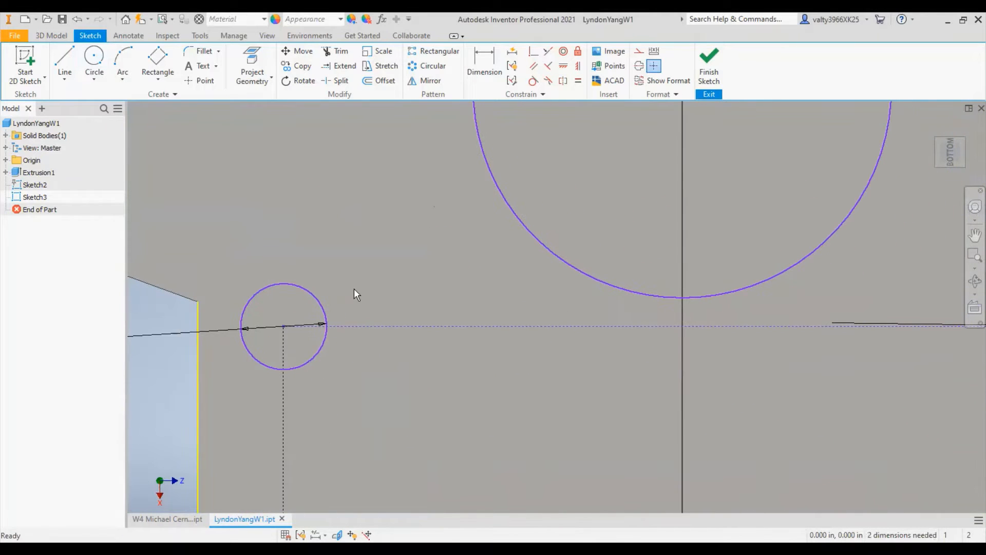
pyautogui.scroll(-4, 479, 281)
pyautogui.click(64, 64)
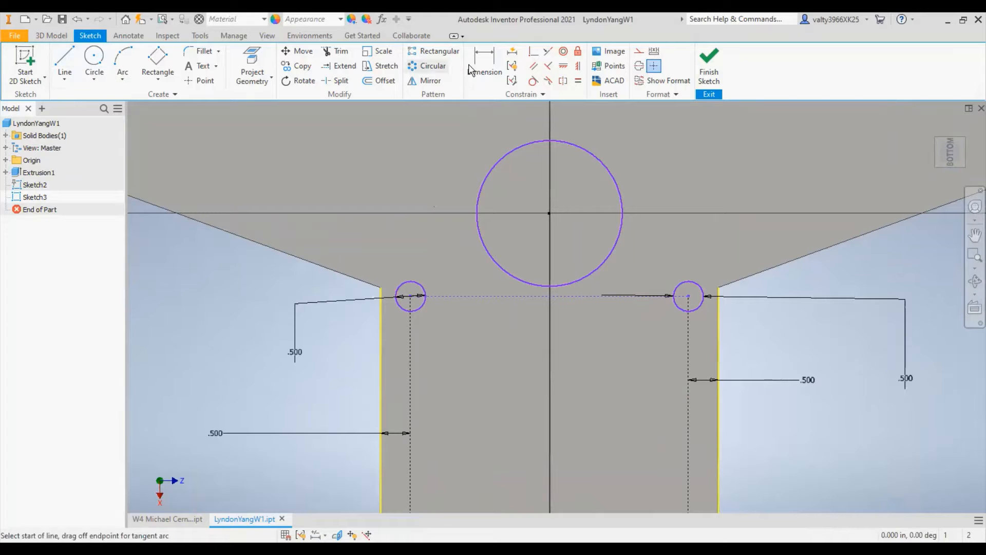
pyautogui.click(639, 52)
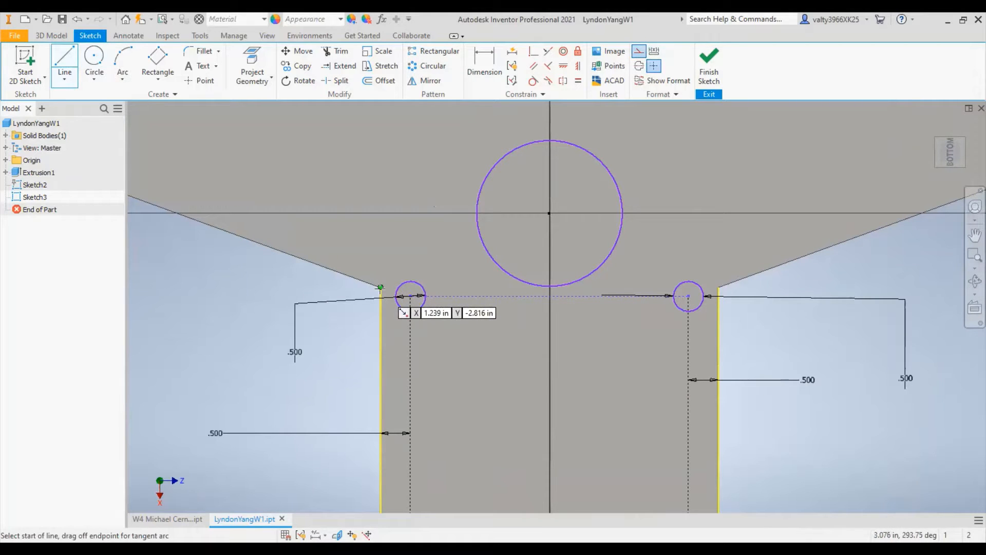
pyautogui.click(381, 286)
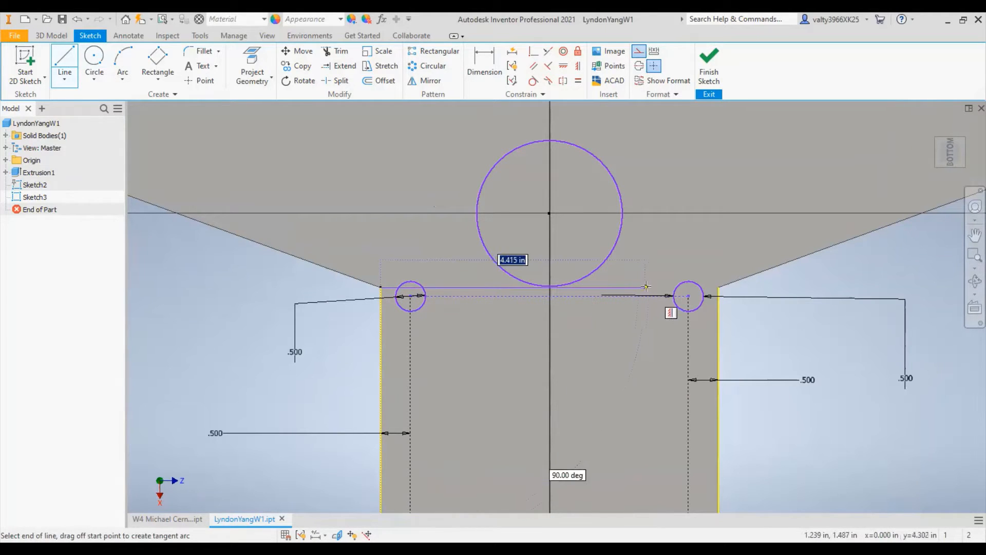
pyautogui.click(718, 287)
# - Constrain the origin-centred circle to be coincident with the midpoint of the construction line across the neck, and end the constraint command
pyautogui.scroll(-5, 520, 288)
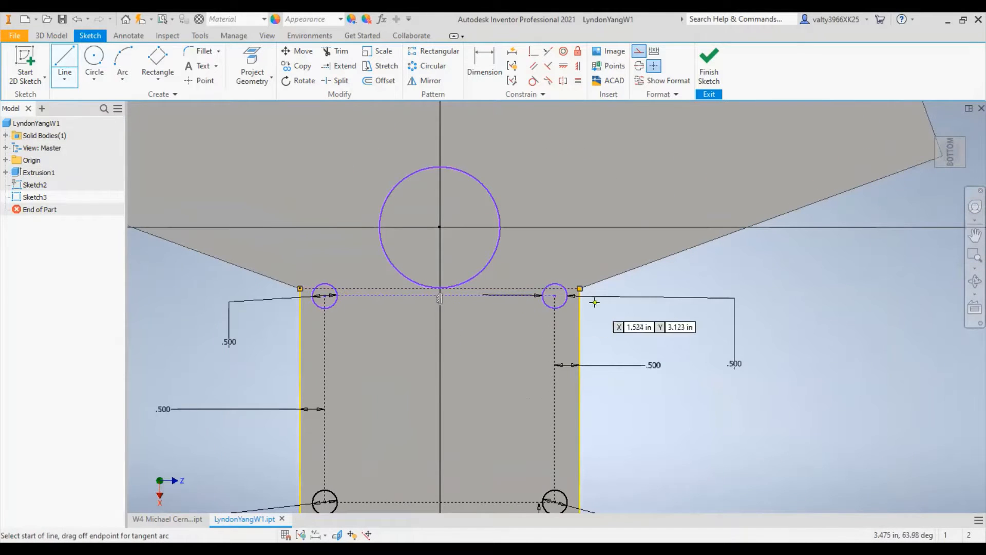
pyautogui.scroll(5, 518, 299)
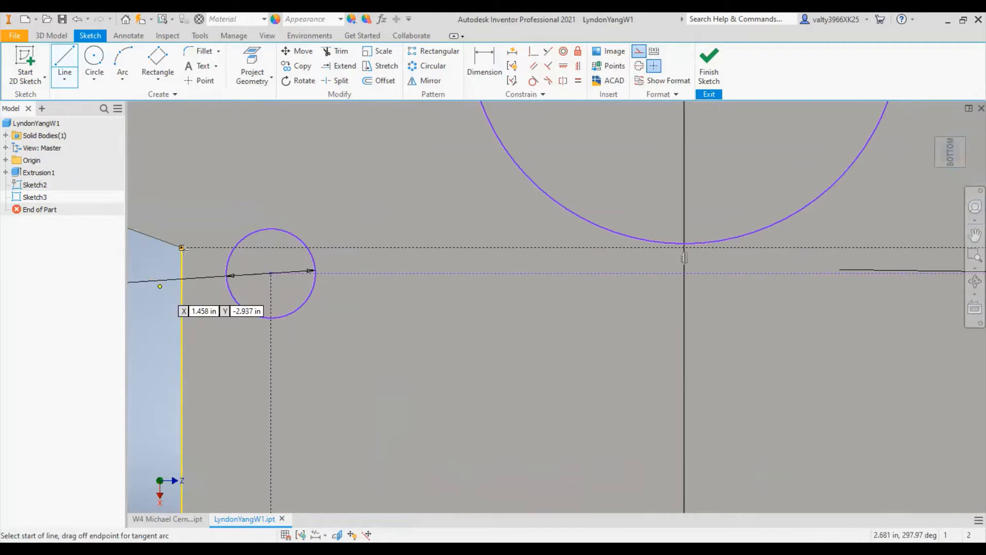
pyautogui.scroll(-8, 509, 343)
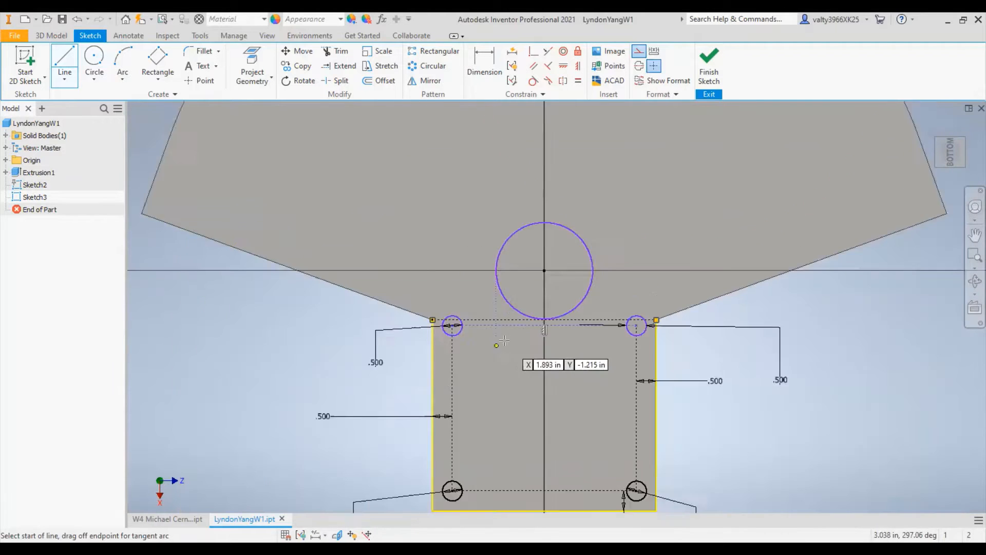
pyautogui.scroll(3, 564, 320)
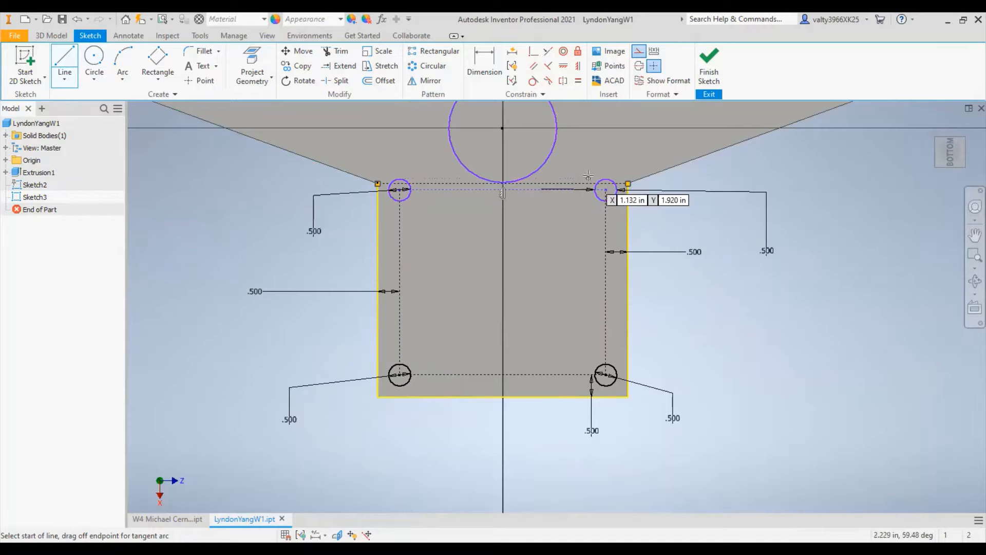
pyautogui.scroll(5, 572, 185)
pyautogui.moveTo(524, 169); pyautogui.dragTo(606, 394, button='middle')
pyautogui.scroll(6, 591, 380)
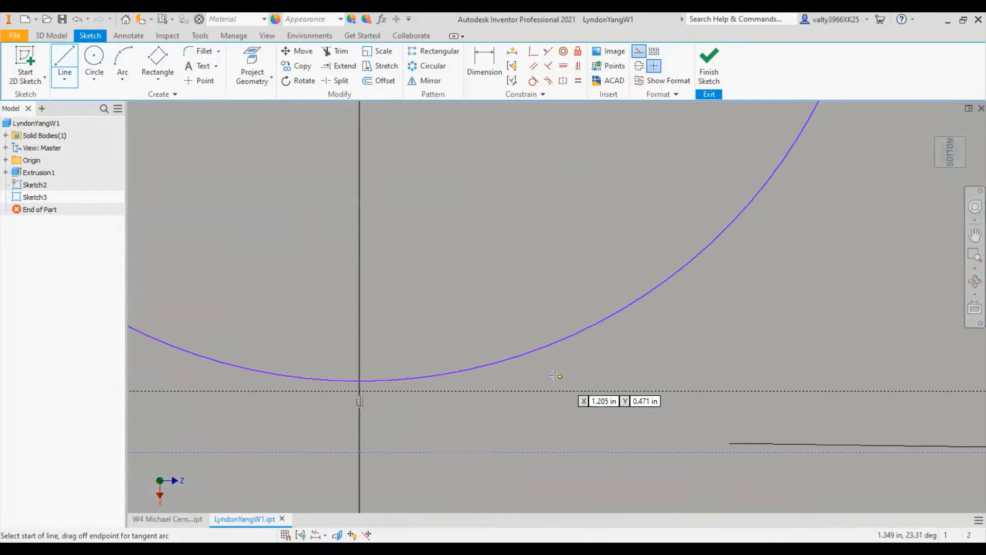
pyautogui.click(534, 51)
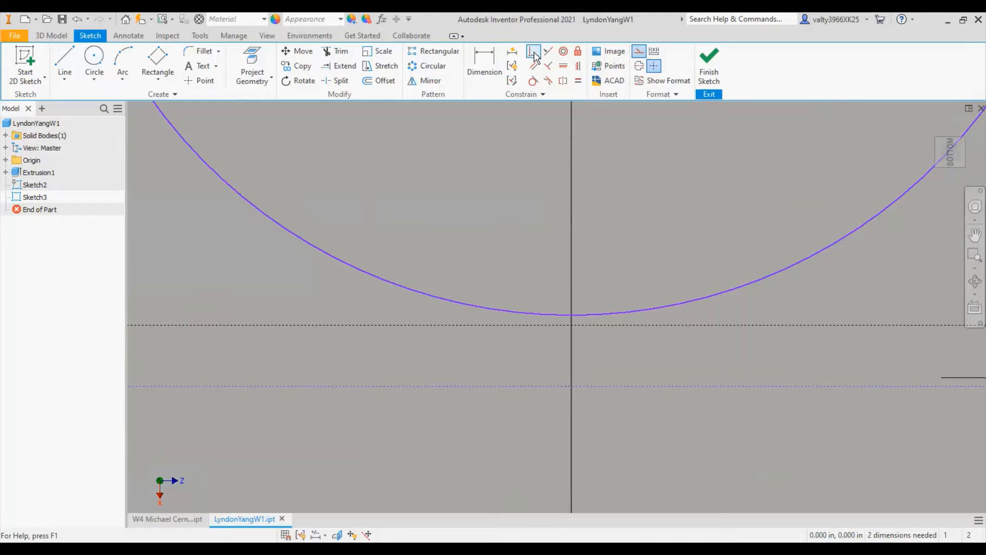
pyautogui.click(592, 314)
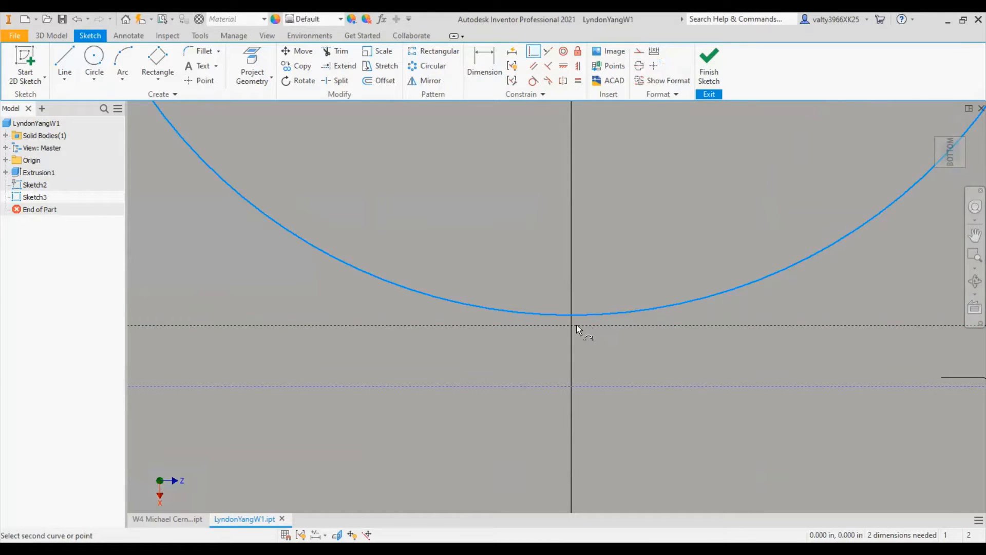
pyautogui.click(572, 325)
pyautogui.scroll(-5, 631, 328)
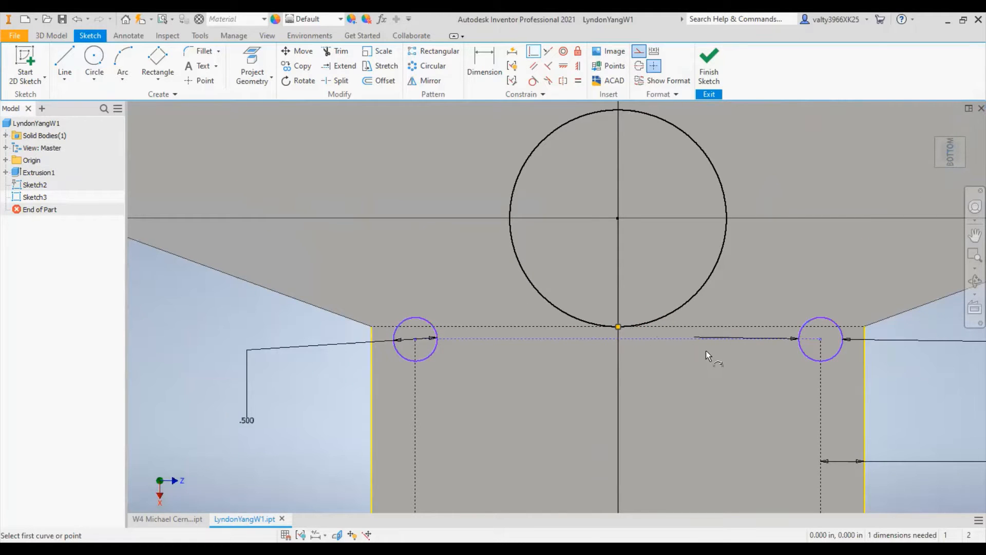
pyautogui.scroll(-5, 707, 350)
pyautogui.scroll(1, 621, 295)
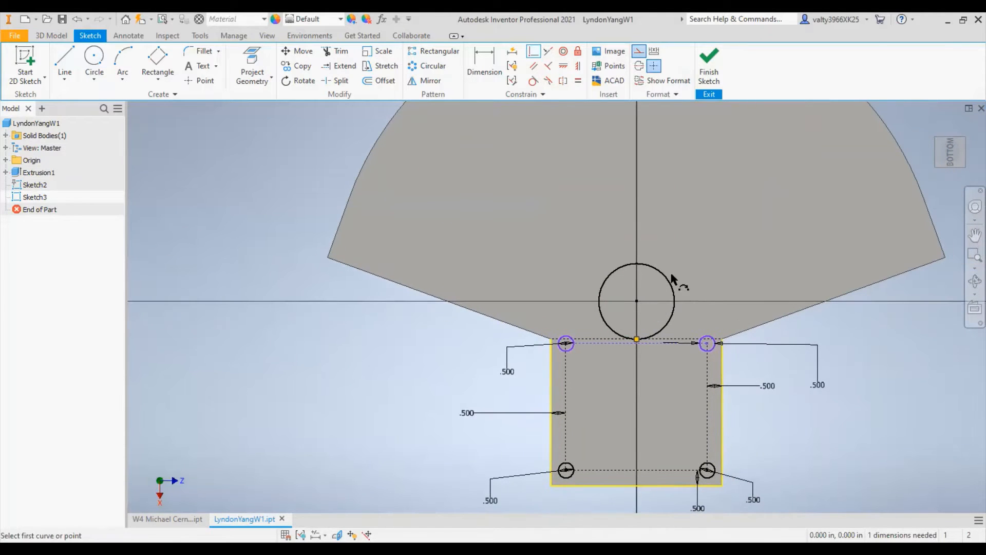
pyautogui.rightClick(213, 178)
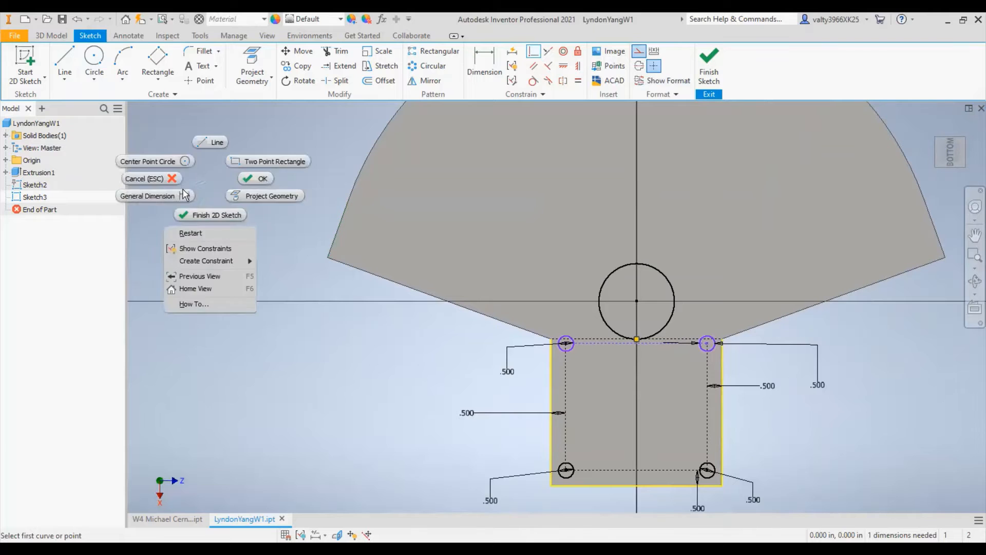
pyautogui.click(172, 180)
# - Draw a three-point construction rectangle on the straight edge at the fan's left corner, about 2.13 in by 2.9 in
pyautogui.moveTo(450, 250); pyautogui.dragTo(392, 293, button='middle')
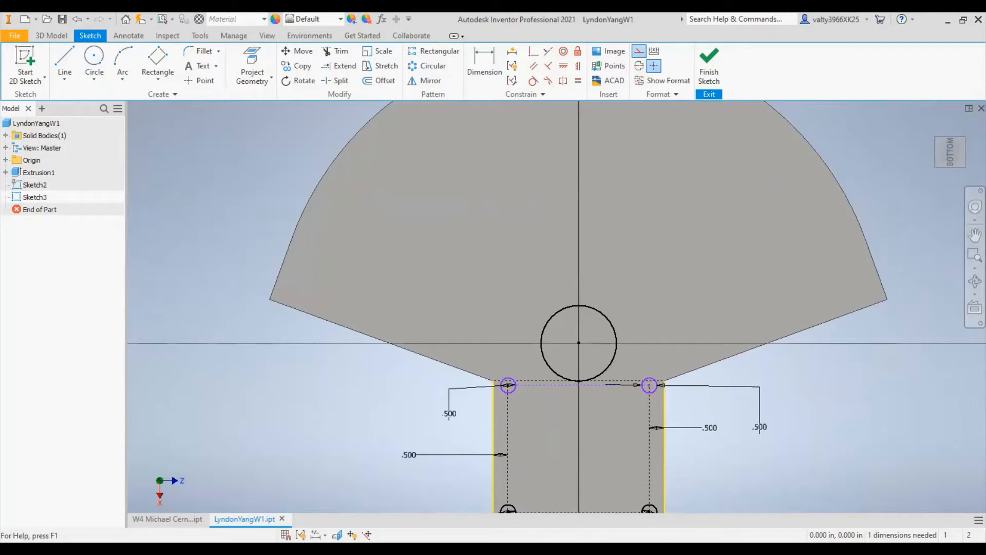
pyautogui.click(157, 61)
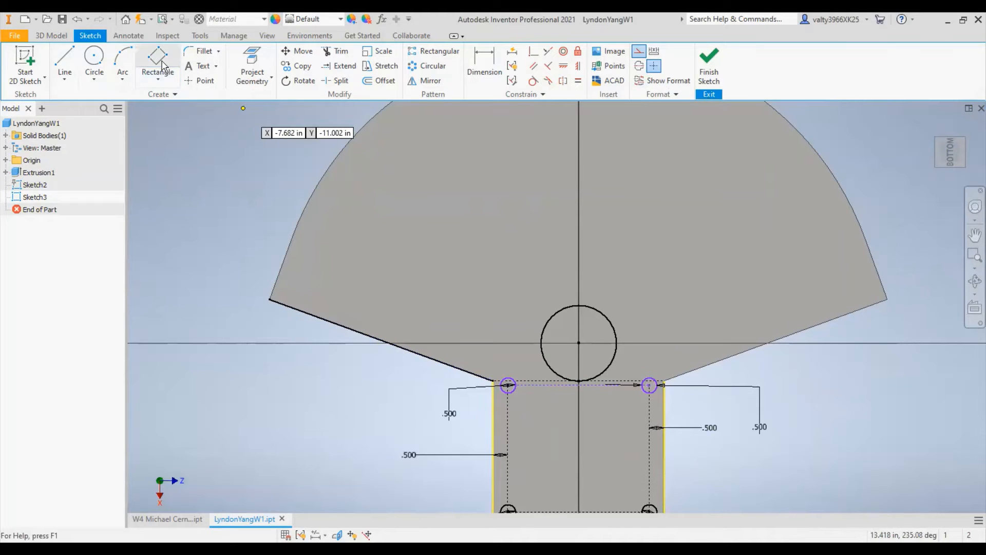
pyautogui.click(270, 299)
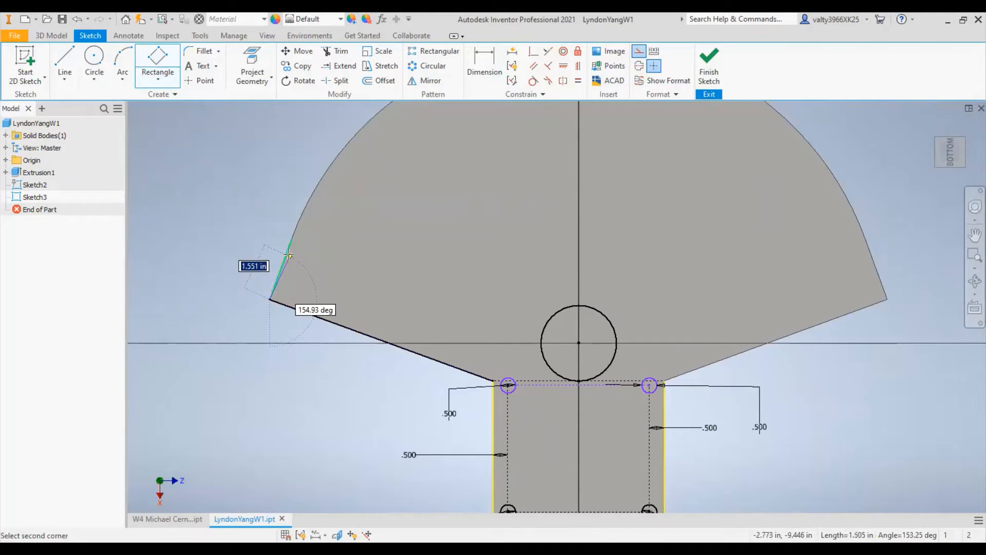
pyautogui.scroll(3, 290, 256)
pyautogui.scroll(-5, 290, 256)
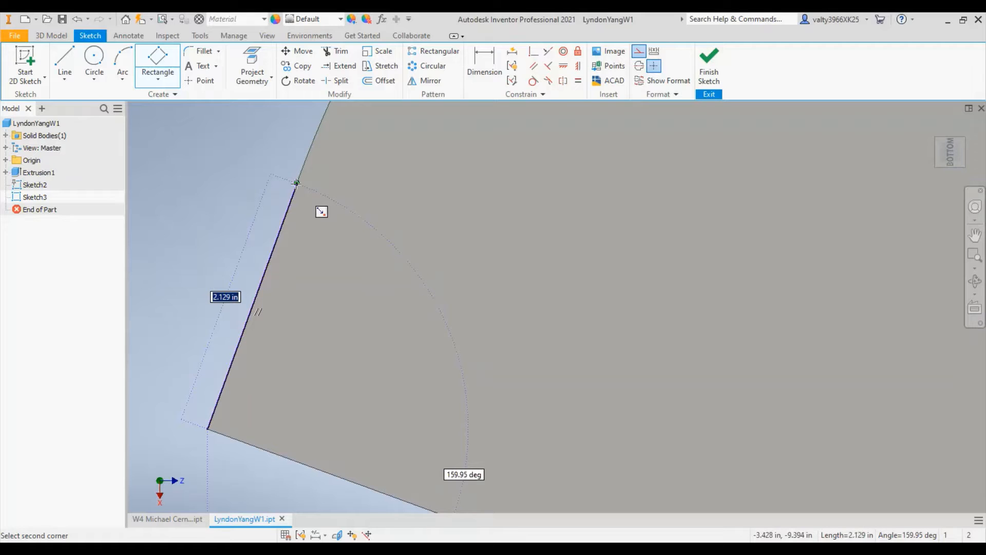
pyautogui.click(296, 183)
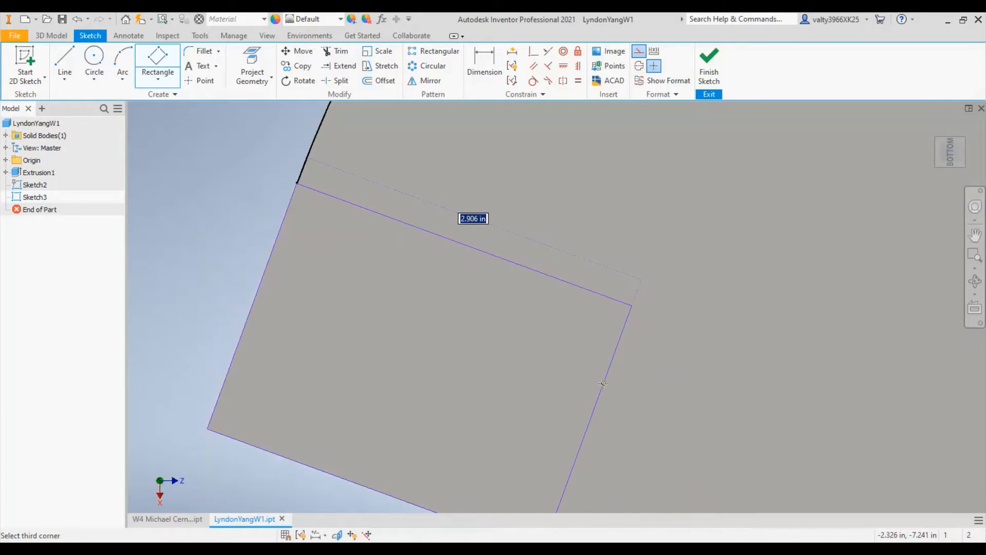
pyautogui.click(603, 382)
# - Dimension the vertical height of the left rectangle's outer edge and accept it as a driven dimension
pyautogui.scroll(-6, 434, 246)
pyautogui.click(491, 58)
pyautogui.scroll(5, 379, 266)
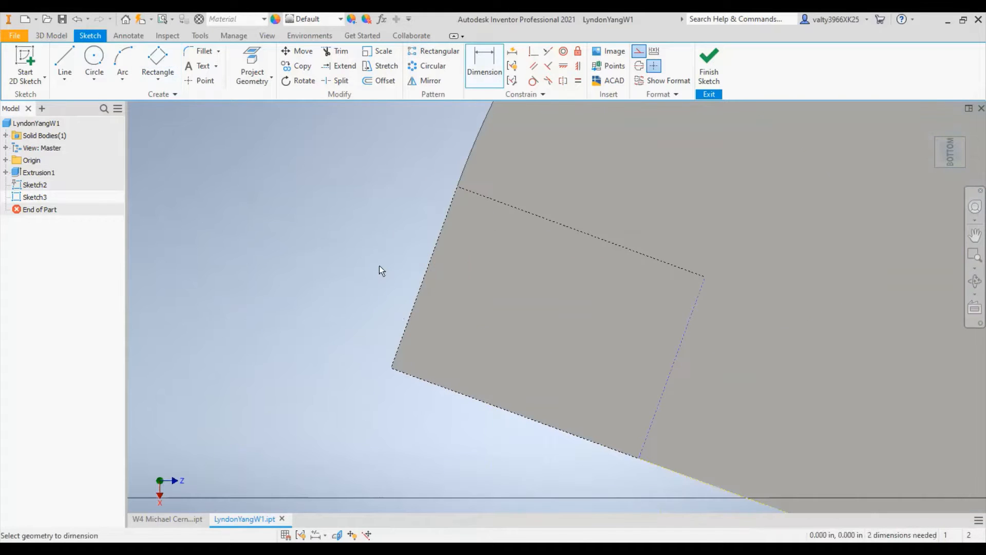
pyautogui.click(430, 268)
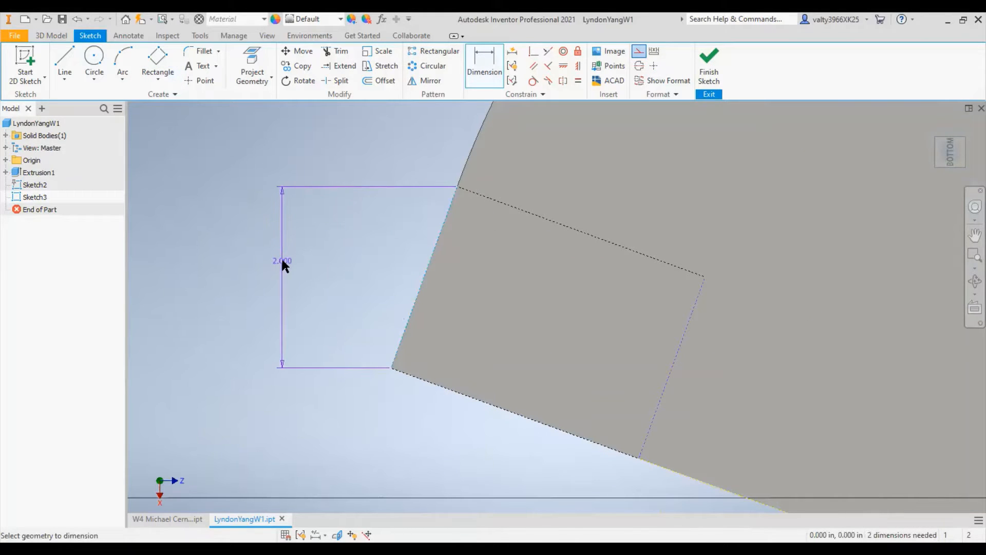
pyautogui.click(281, 257)
pyautogui.click(269, 127)
# - Dimension the horizontal extent of the left rectangle's lower edge and set it to 2 in
pyautogui.scroll(-2, 601, 267)
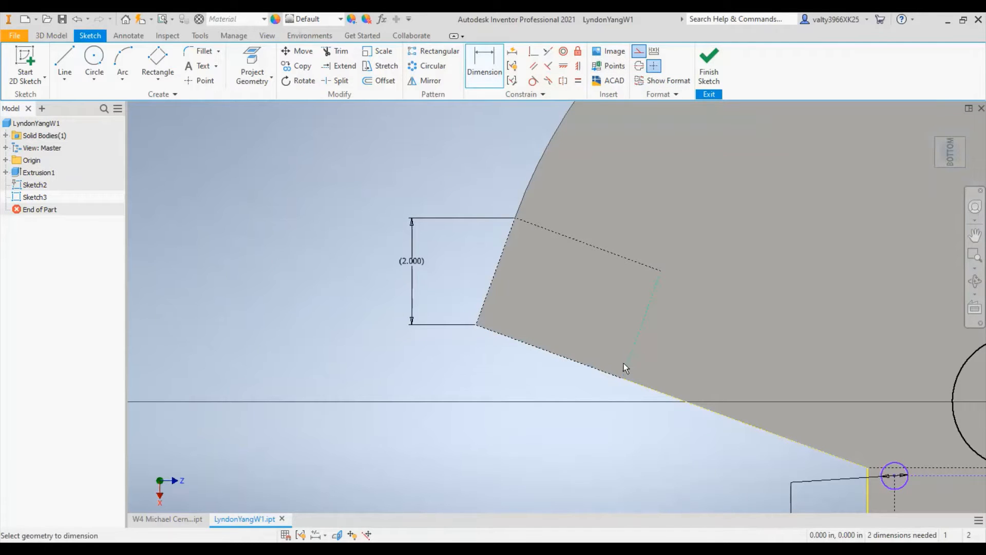
pyautogui.click(600, 371)
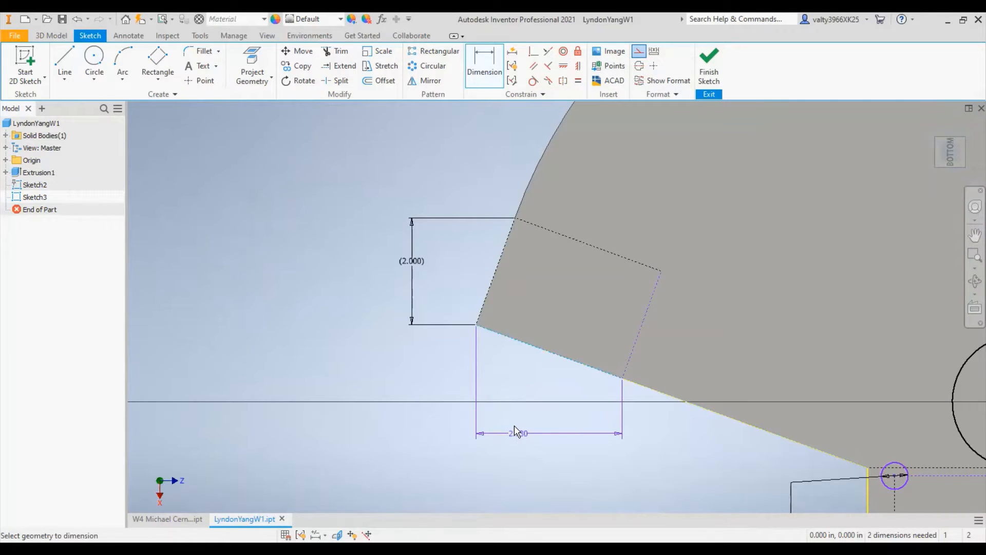
pyautogui.click(514, 427)
pyautogui.write('2d20')
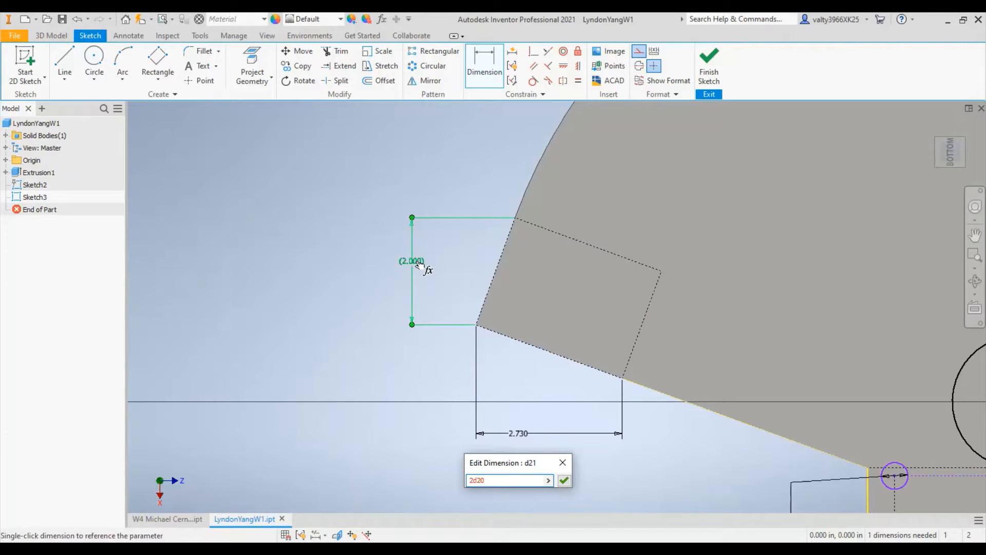
pyautogui.click(563, 480)
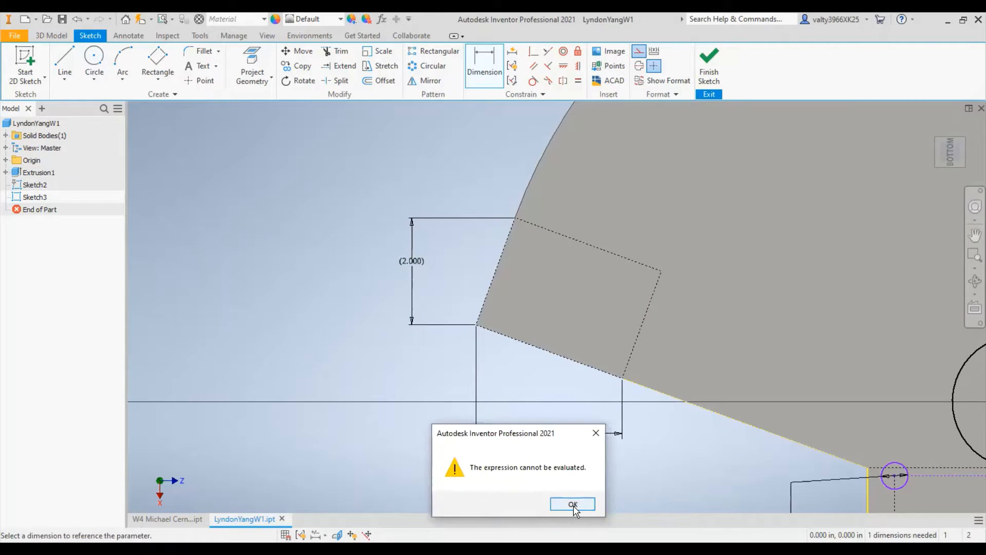
pyautogui.click(572, 504)
pyautogui.click(564, 480)
pyautogui.click(572, 505)
pyautogui.press('BackSpace')
pyautogui.press('BackSpace')
pyautogui.press('BackSpace')
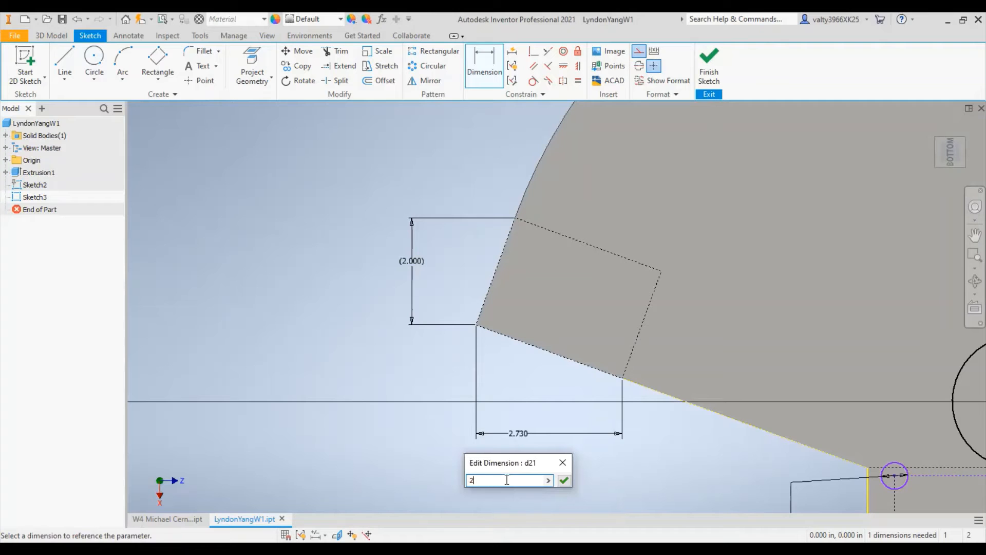
pyautogui.press('Return')
pyautogui.scroll(-3, 681, 281)
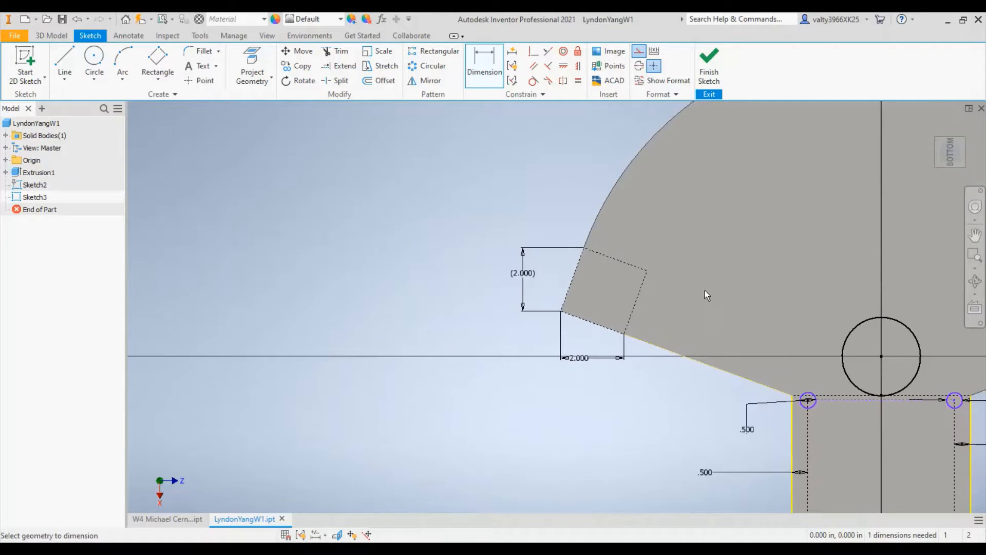
pyautogui.moveTo(681, 288); pyautogui.dragTo(389, 299, button='middle')
pyautogui.moveTo(840, 269); pyautogui.dragTo(590, 264)
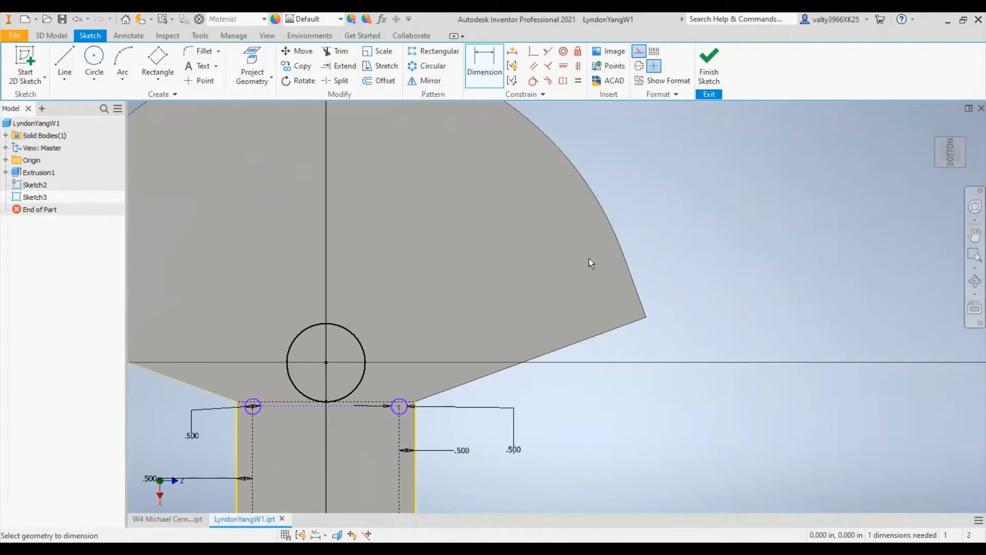
pyautogui.click(158, 62)
pyautogui.scroll(3, 652, 313)
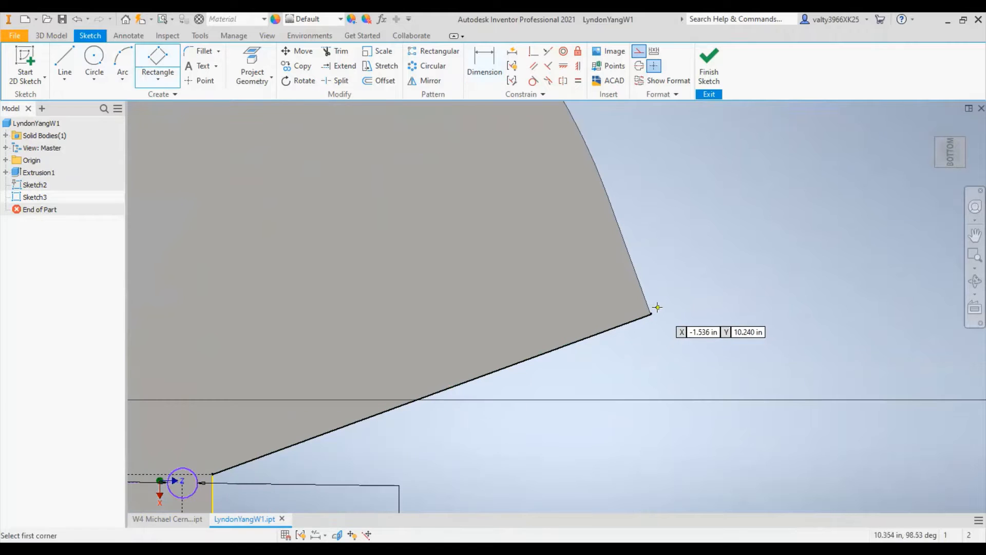
pyautogui.click(649, 308)
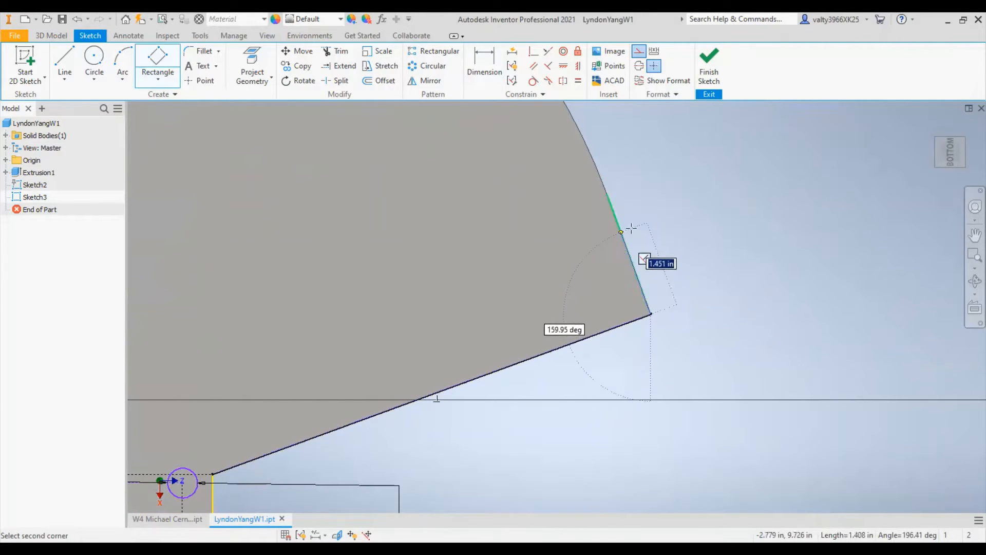
pyautogui.scroll(-3, 626, 213)
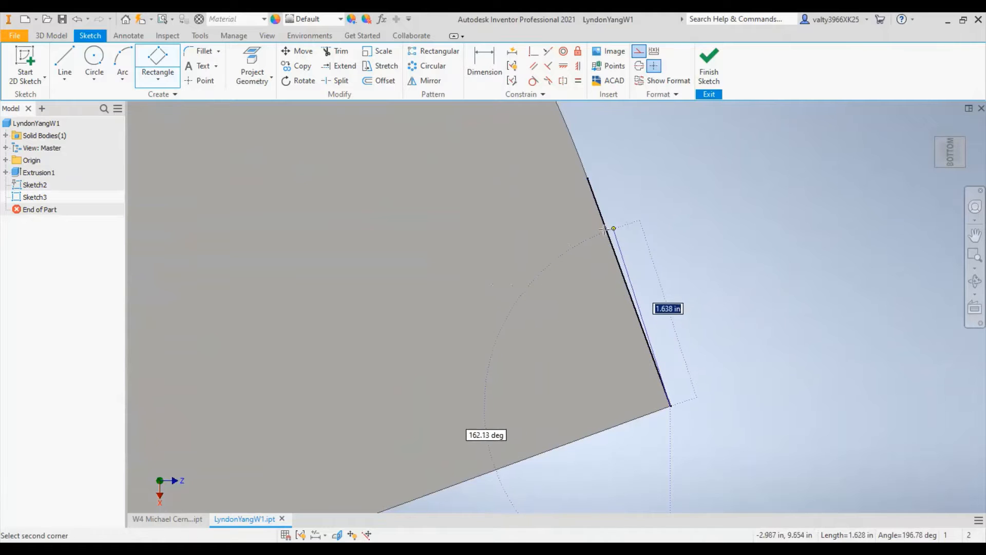
pyautogui.press('Escape')
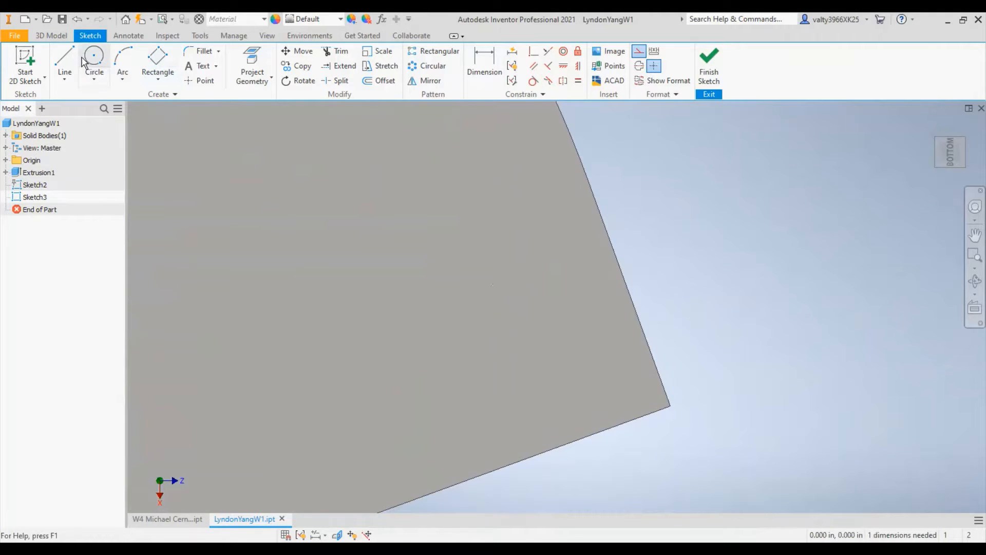
# - Draw a construction line along the straight outer edge at the fan's right corner and end the line command
pyautogui.click(65, 60)
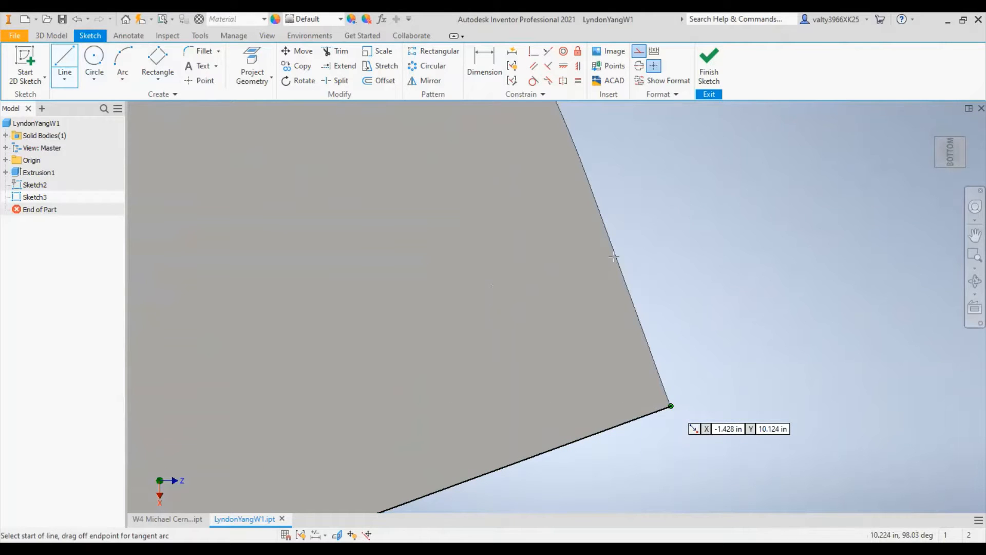
pyautogui.click(670, 406)
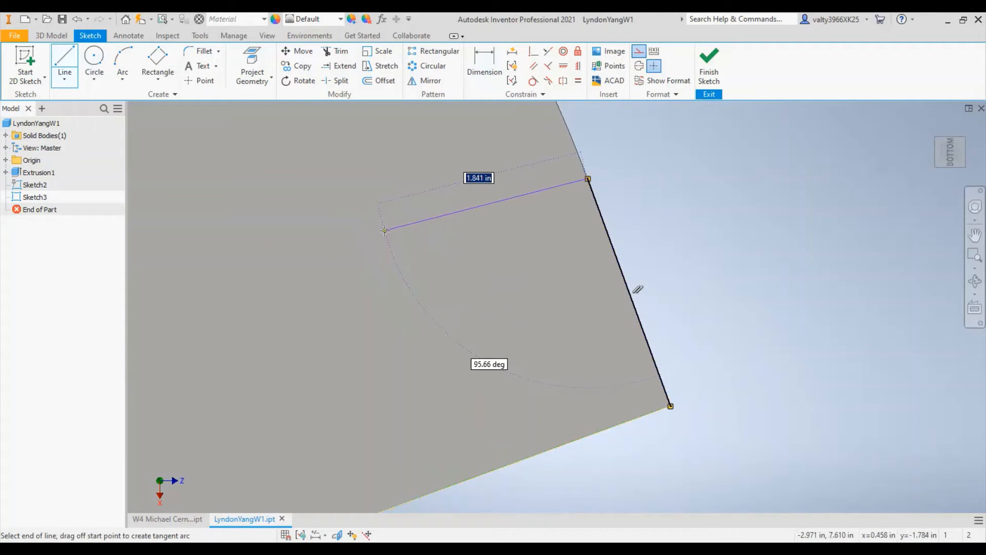
pyautogui.click(385, 237)
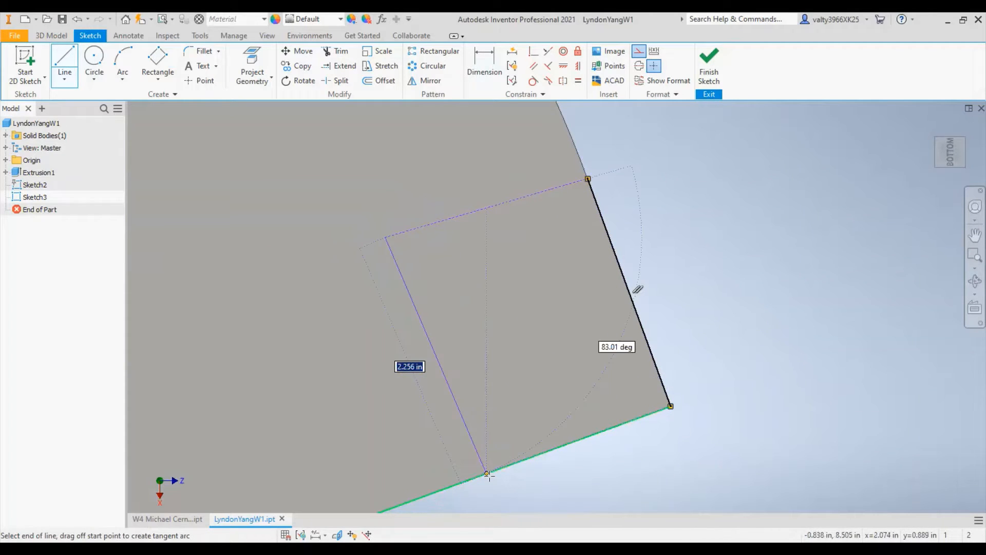
pyautogui.press('Return')
pyautogui.press('Escape')
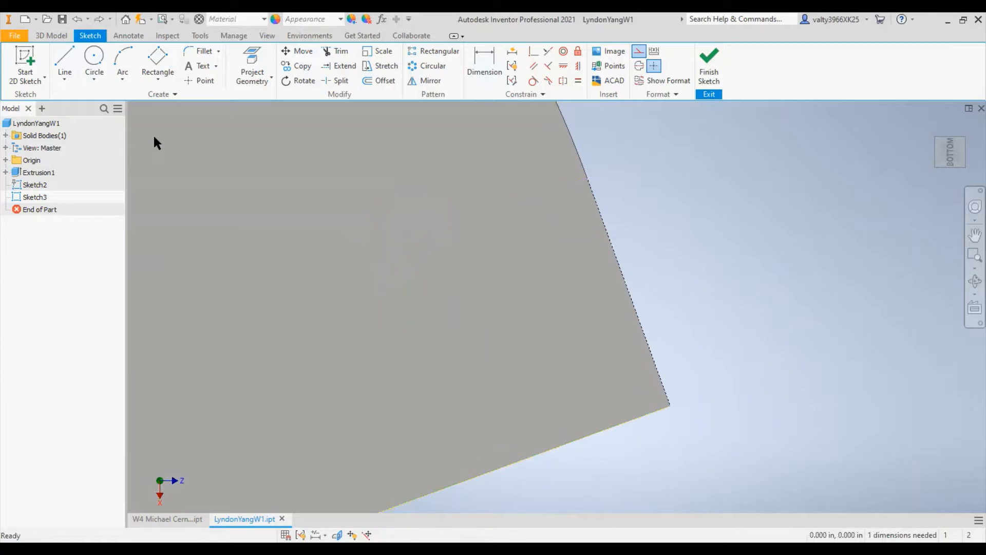
# - Draw a three-point construction rectangle on the straight edge at the fan's right corner, about 1.93 in deep along the lower edge
pyautogui.press('r')
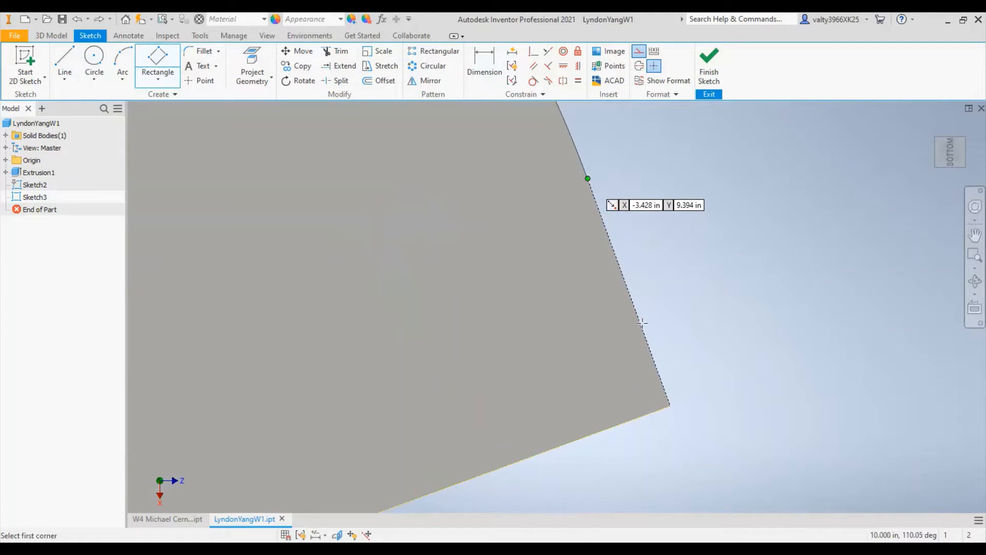
pyautogui.click(587, 178)
pyautogui.click(671, 406)
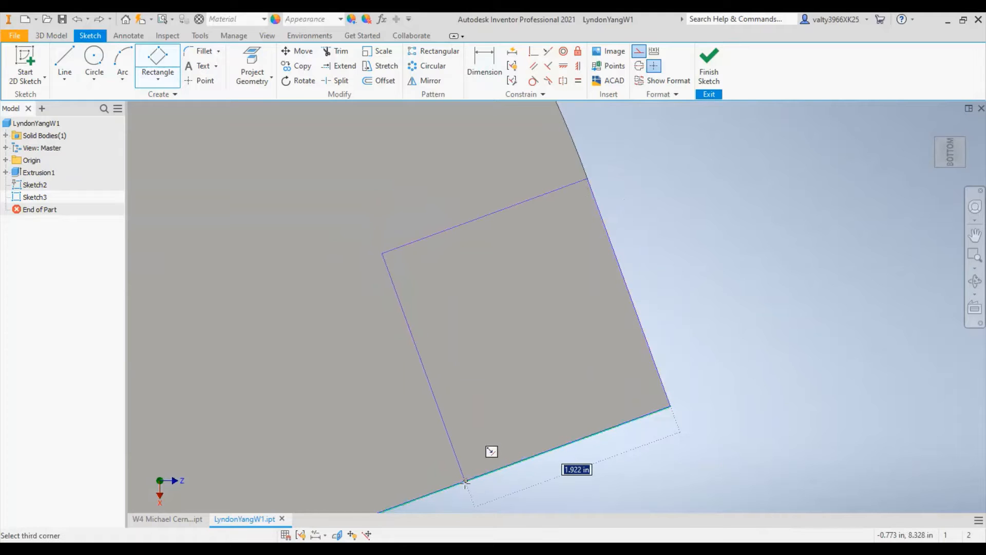
pyautogui.click(464, 481)
pyautogui.scroll(-4, 686, 256)
pyautogui.scroll(2, 516, 144)
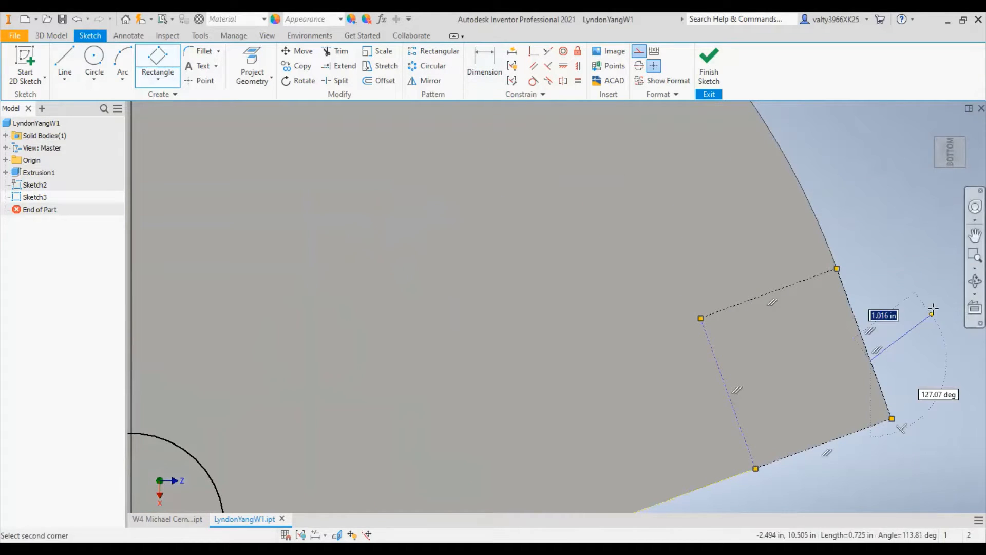
pyautogui.press('Escape')
# - Dimension the vertical height of the right rectangle's outer edge and accept it as a driven dimension
pyautogui.click(485, 69)
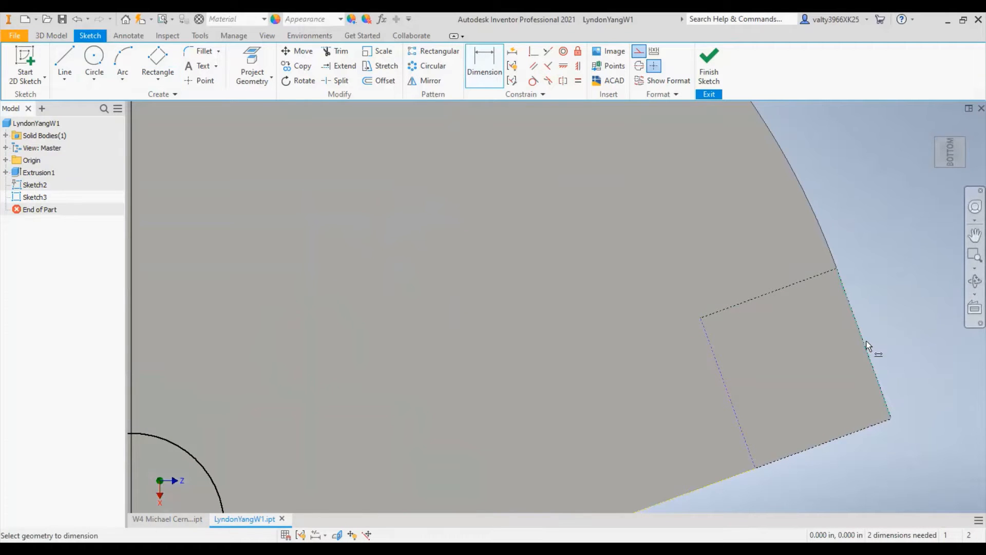
pyautogui.click(866, 340)
pyautogui.click(908, 312)
pyautogui.click(269, 125)
# - Add an aligned dimension between the end points of the right rectangle's lower edge and set it to 2 in
pyautogui.moveTo(695, 424); pyautogui.dragTo(566, 287, button='middle')
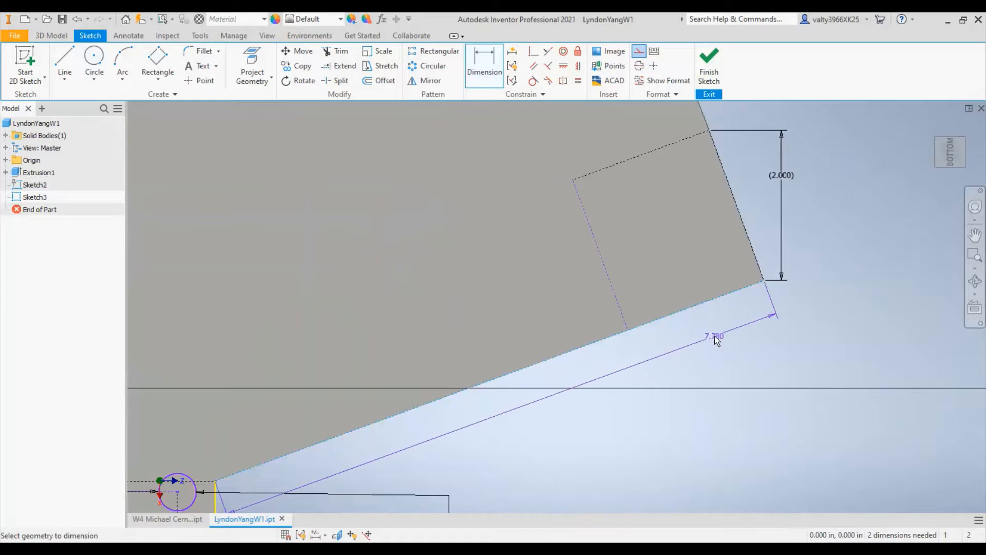
pyautogui.rightClick(670, 333)
pyautogui.click(627, 331)
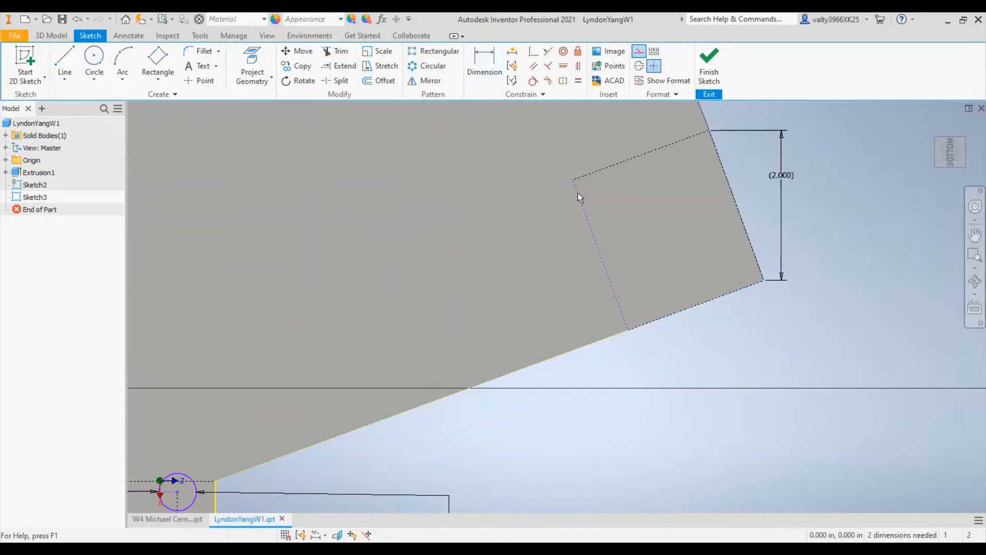
pyautogui.press('d')
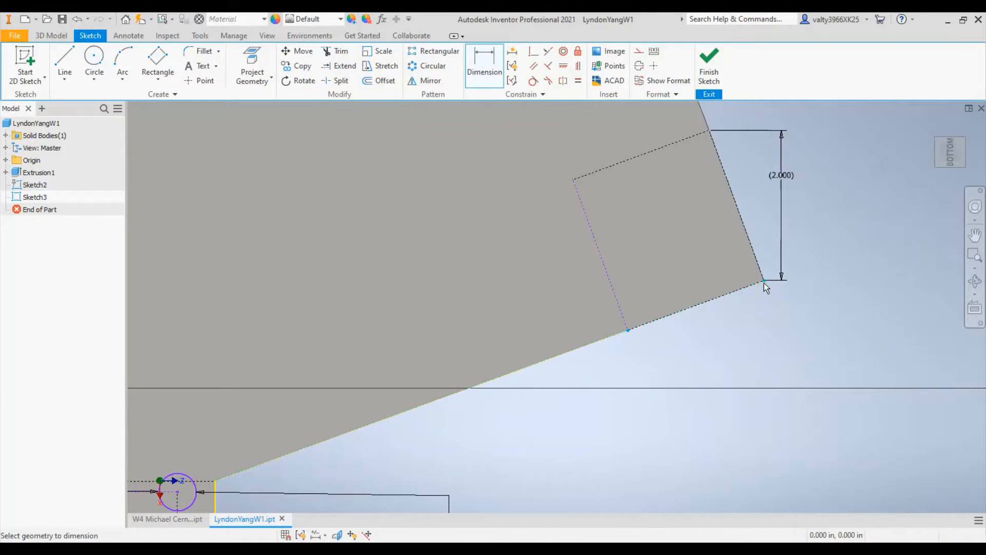
pyautogui.click(760, 281)
pyautogui.click(726, 350)
pyautogui.write('2')
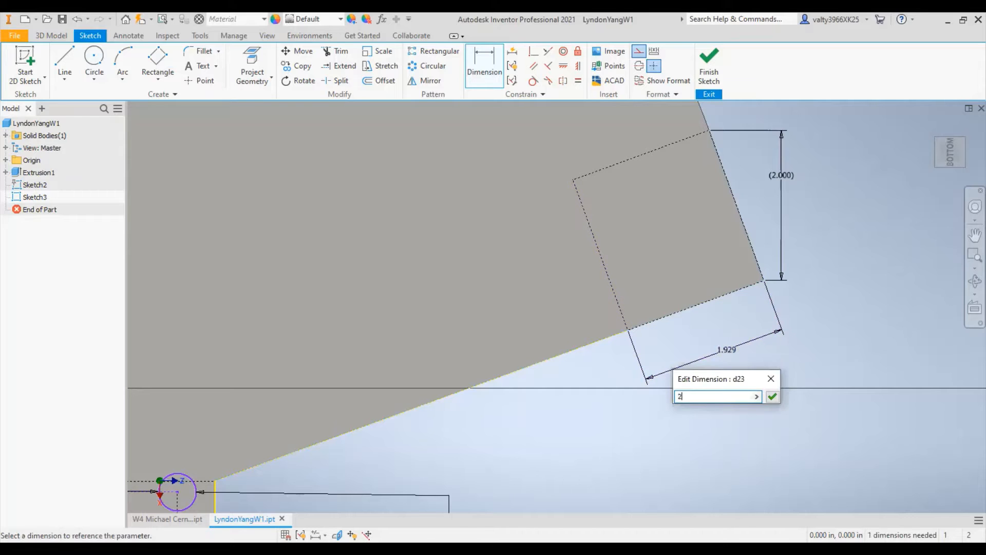
pyautogui.press('Return')
# - Draw a construction circle at the centre of each corner rectangle, about 0.45 in diameter on the left and 0.485 in on the right
pyautogui.scroll(-3, 663, 330)
pyautogui.scroll(-1, 514, 355)
pyautogui.moveTo(545, 360); pyautogui.dragTo(816, 355, button='middle')
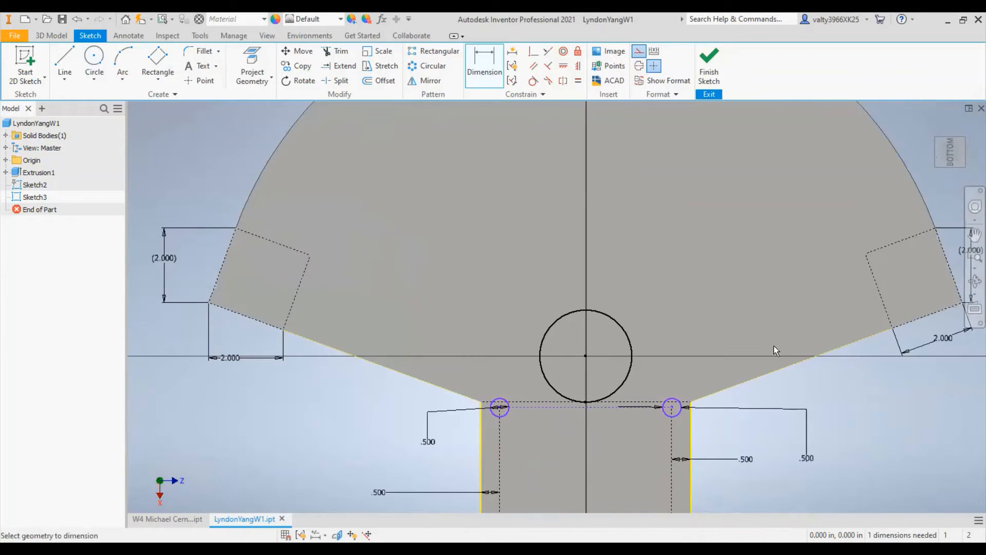
pyautogui.click(94, 59)
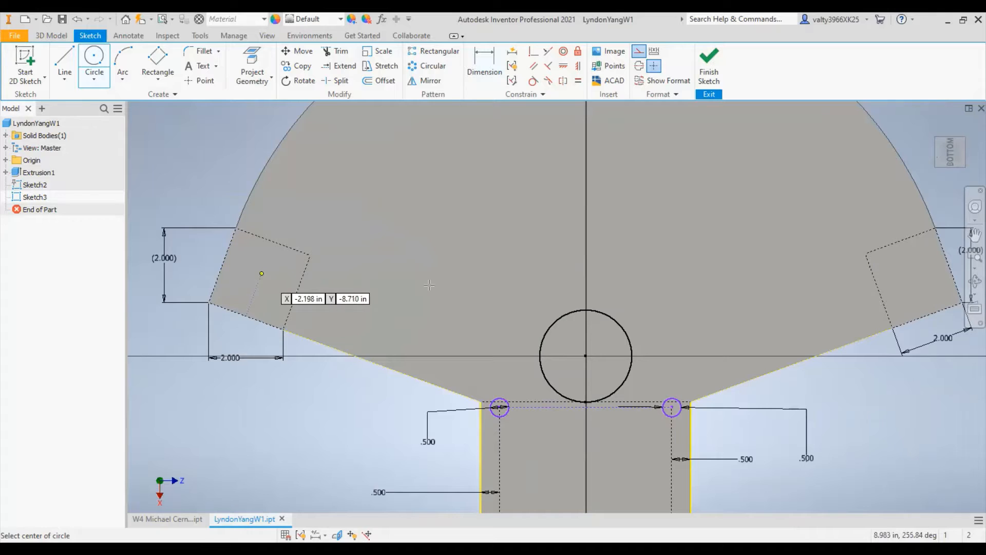
pyautogui.scroll(5, 429, 284)
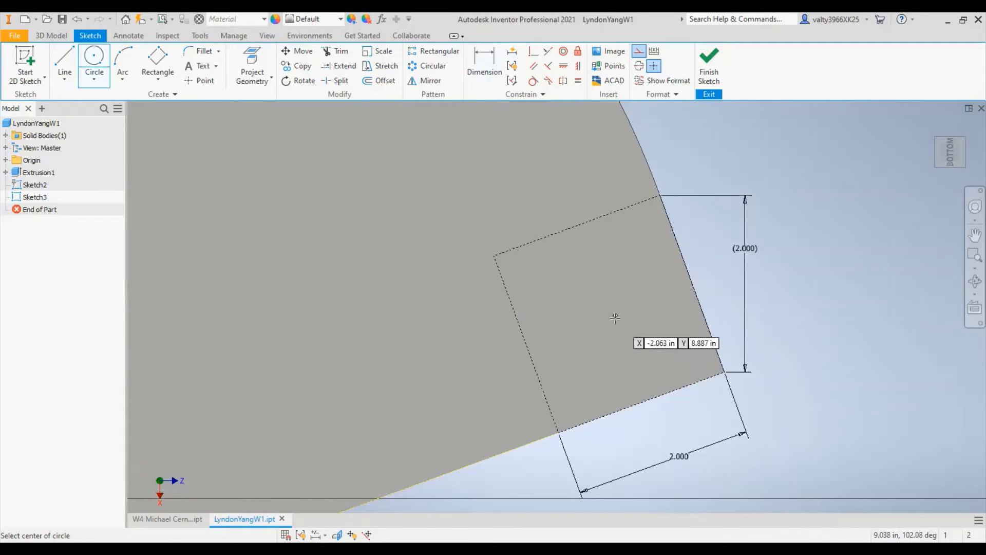
pyautogui.click(625, 312)
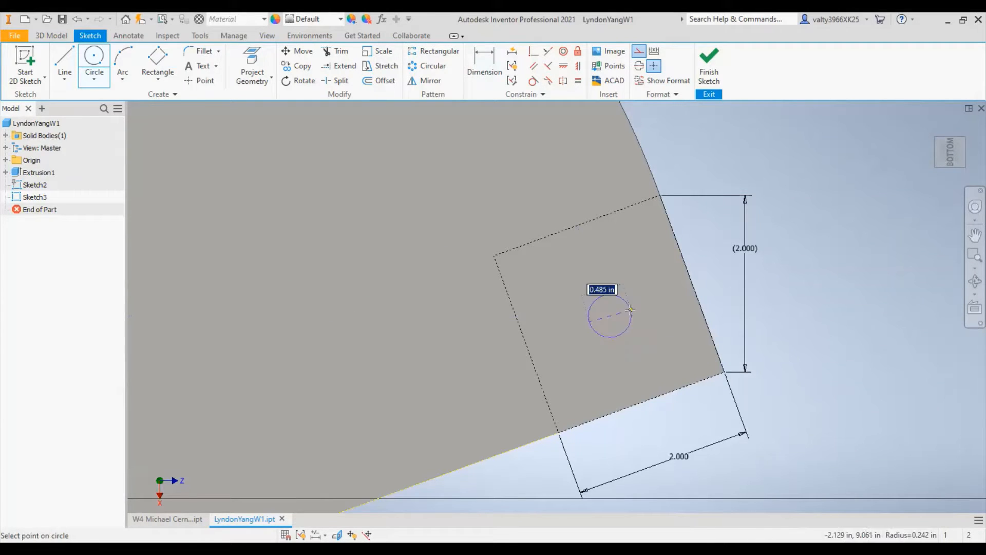
pyautogui.press('Return')
pyautogui.scroll(-2, 530, 310)
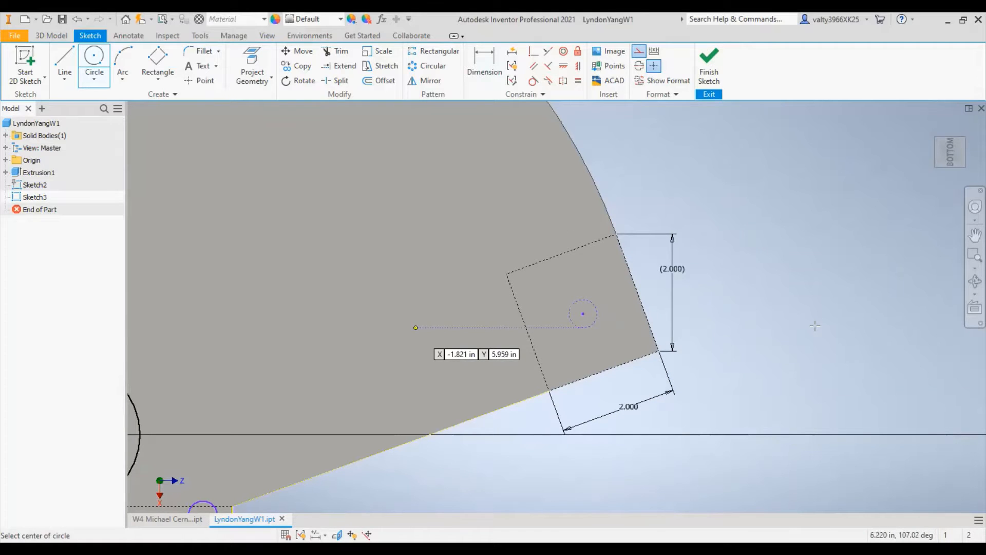
pyautogui.moveTo(415, 327); pyautogui.dragTo(816, 311, button='middle')
pyautogui.scroll(-3, 816, 311)
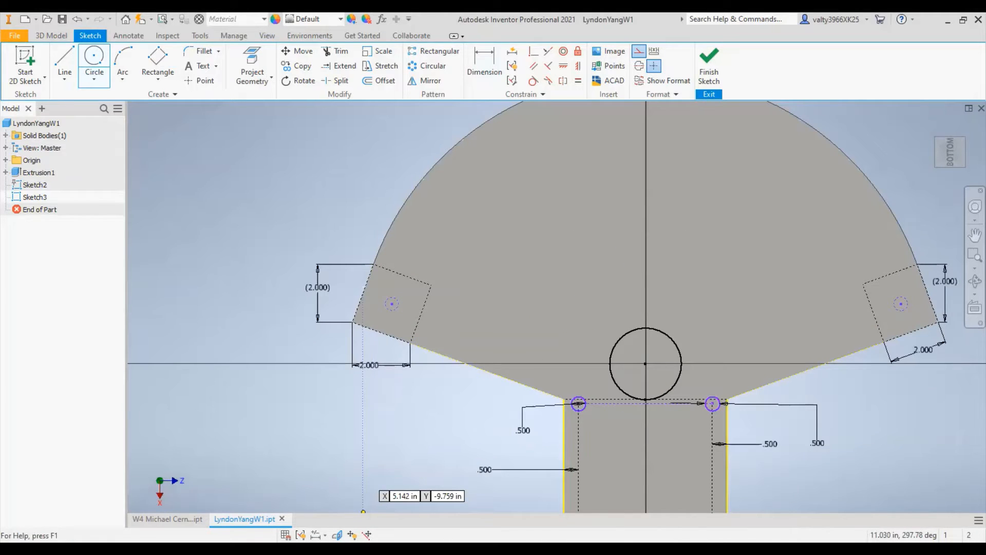
# - Dimension the left corner circle's diameter and set it to 0.5 in
pyautogui.click(488, 67)
pyautogui.click(399, 298)
pyautogui.click(344, 189)
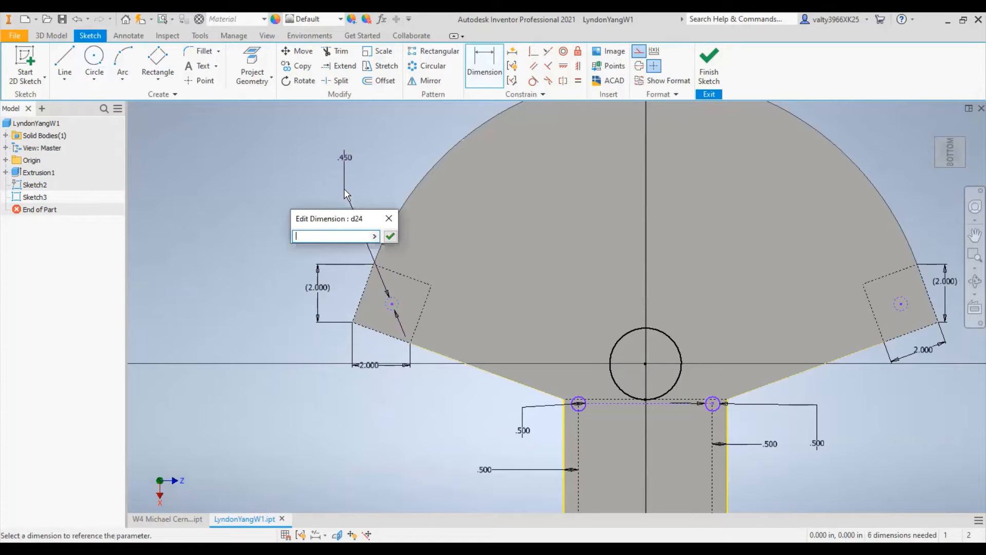
pyautogui.write('2.0')
pyautogui.press('Return')
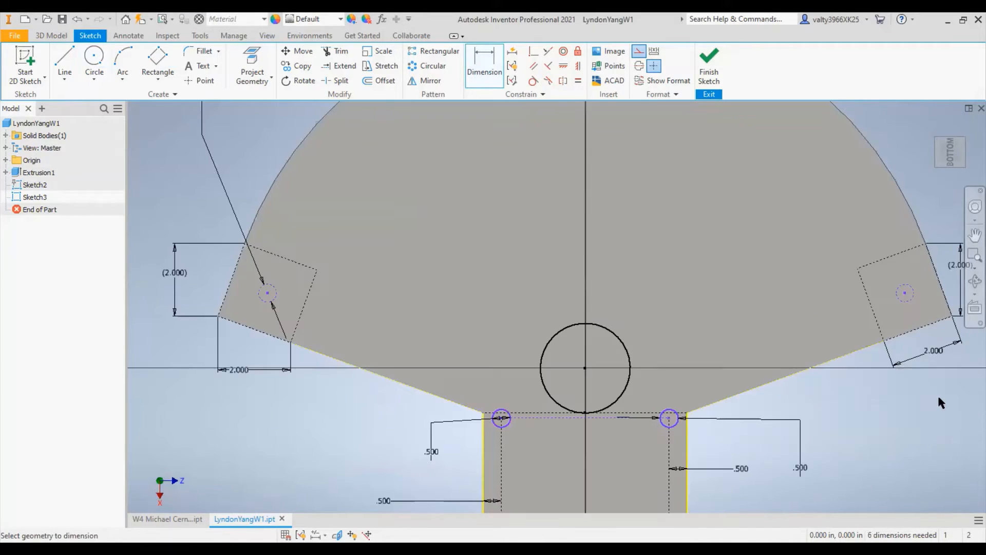
# - Dimension the right corner circle's diameter and set it to 0.5 in
pyautogui.moveTo(899, 365); pyautogui.dragTo(450, 453, button='middle')
pyautogui.click(461, 389)
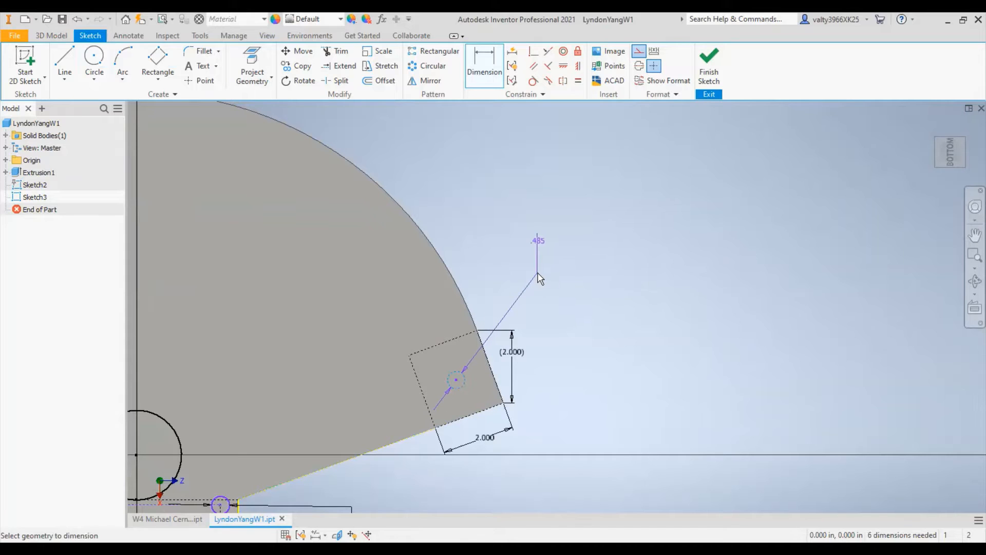
pyautogui.click(537, 278)
pyautogui.press('Return')
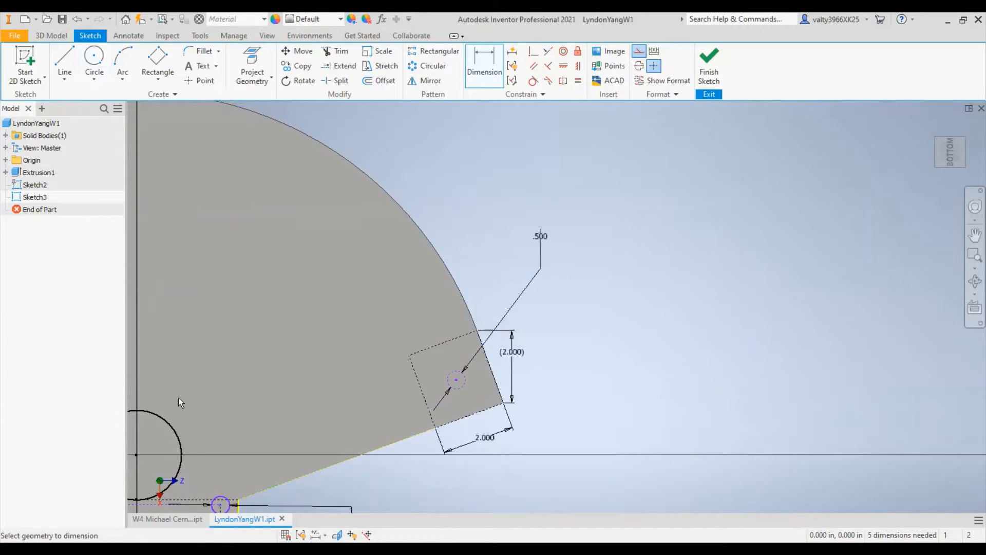
# - End dimensioning and change both corner circles from construction to normal sketch geometry
pyautogui.scroll(-3, 569, 325)
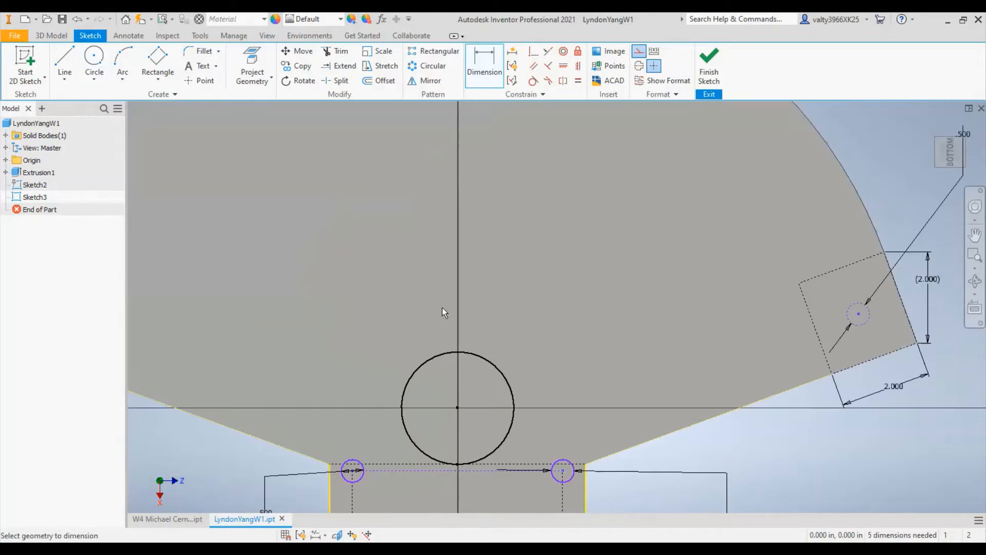
pyautogui.scroll(5, 431, 290)
pyautogui.rightClick(217, 193)
pyautogui.click(175, 195)
pyautogui.scroll(-5, 299, 297)
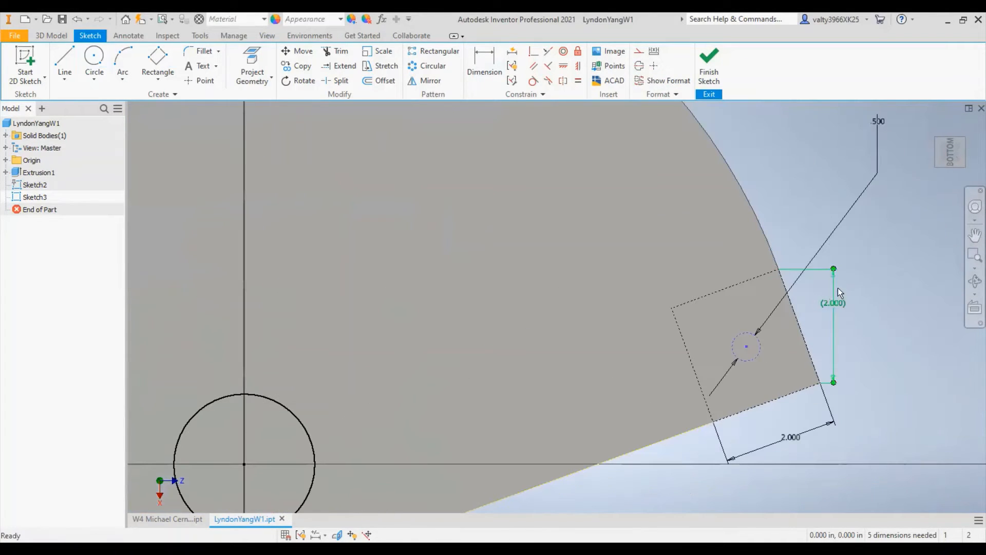
pyautogui.click(757, 344)
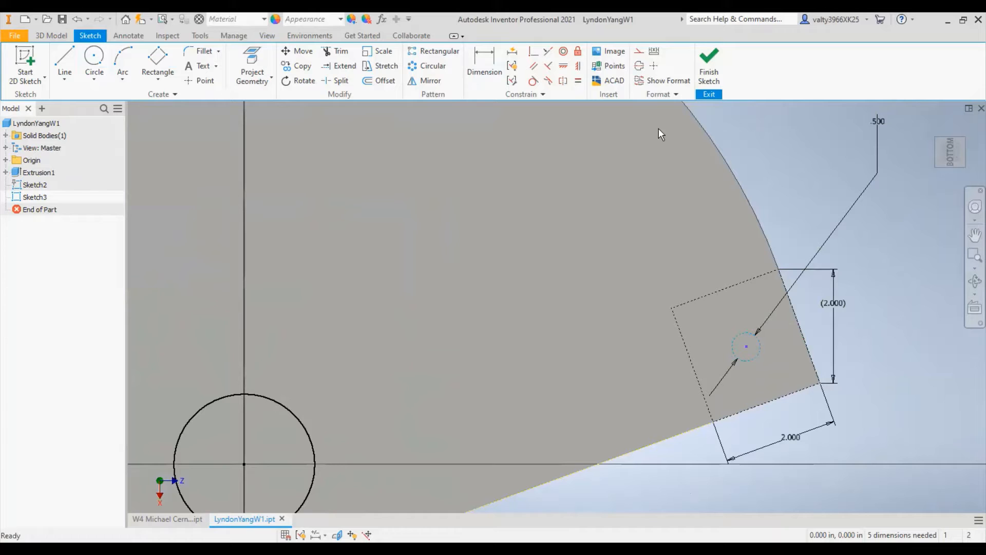
pyautogui.click(638, 51)
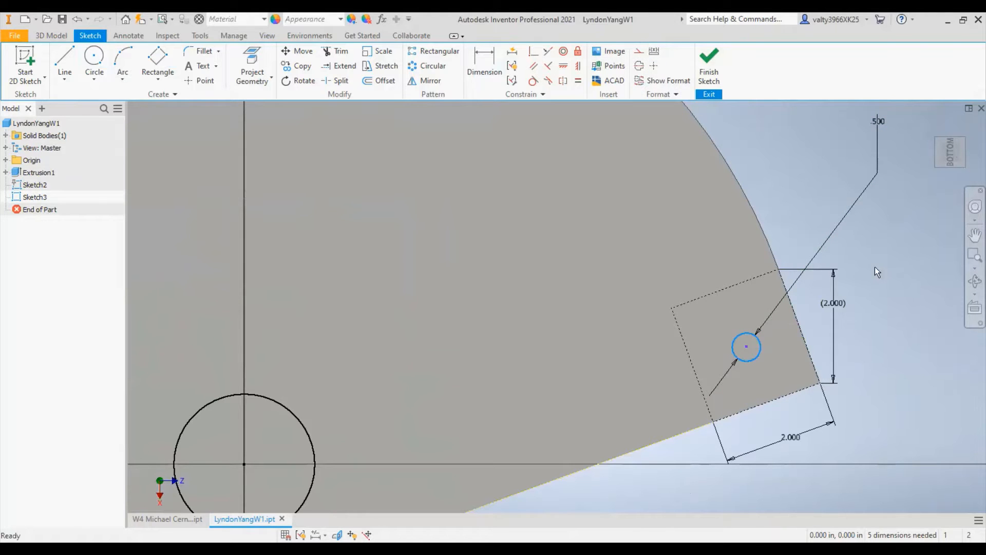
# - Draw a centre-point construction arc about the origin, inside the fan's curved edge and running into the right corner circle
pyautogui.scroll(-5, 555, 332)
pyautogui.moveTo(482, 286); pyautogui.dragTo(610, 244, button='middle')
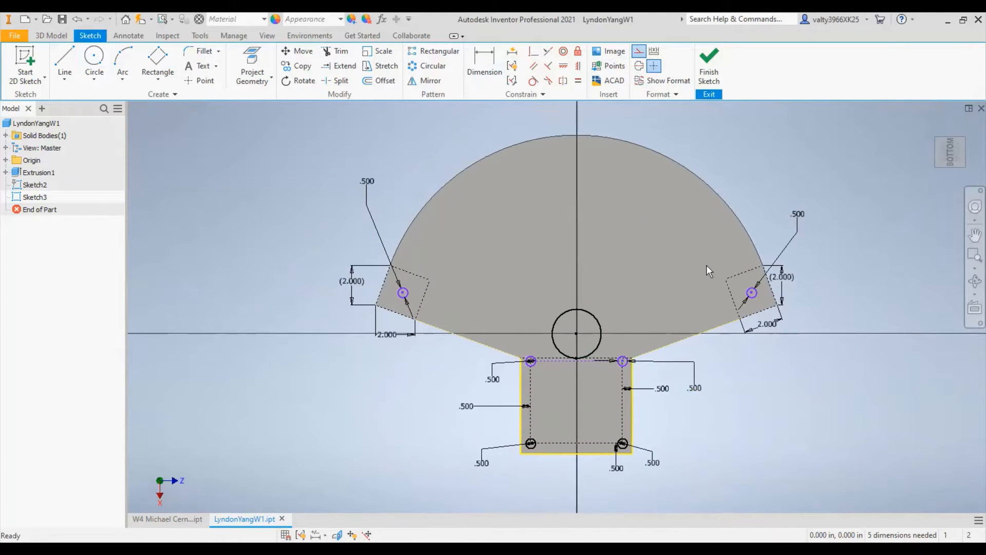
pyautogui.click(122, 79)
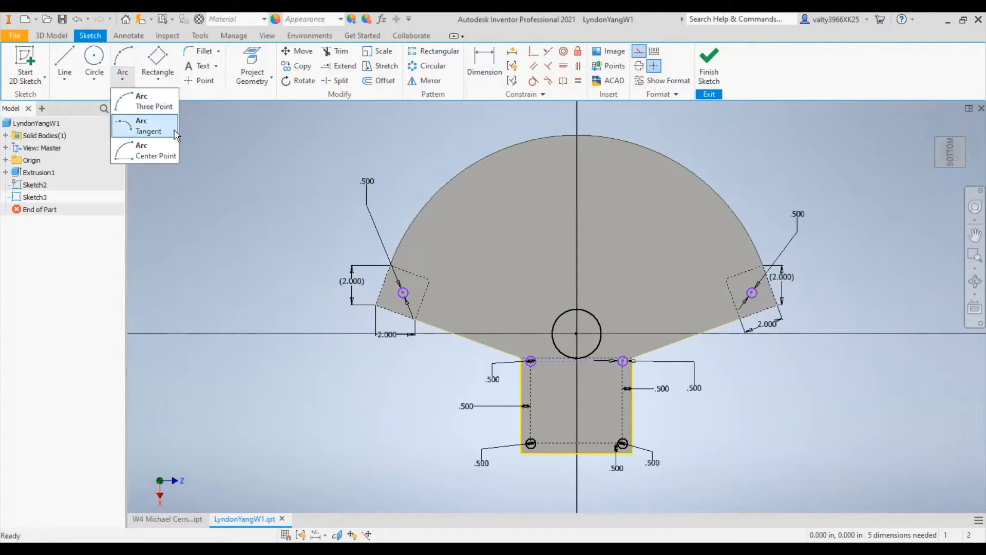
pyautogui.click(141, 150)
pyautogui.scroll(4, 576, 333)
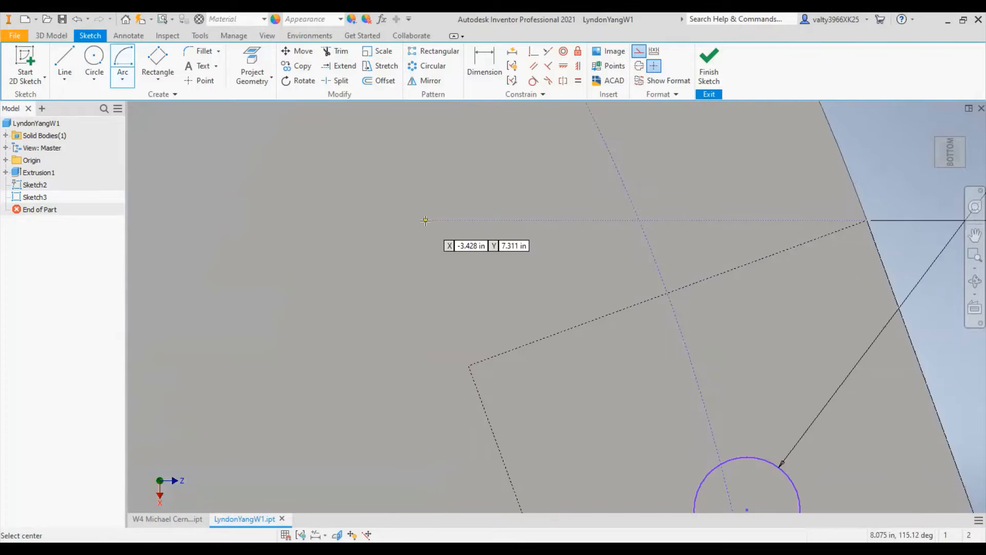
# - Check the construction arc's end against the right corner circle's centre and undo the arc
pyautogui.scroll(-3, 253, 236)
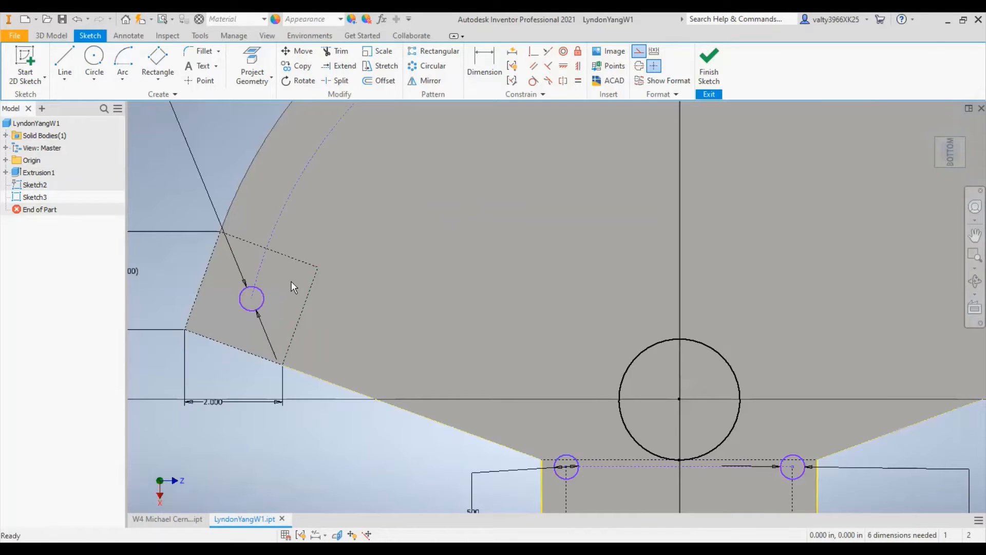
pyautogui.moveTo(133, 308)
pyautogui.mouseDown(button='middle')
pyautogui.moveTo(473, 326)
pyautogui.moveTo(297, 332)
pyautogui.mouseUp(button='middle')
pyautogui.scroll(6, 572, 301)
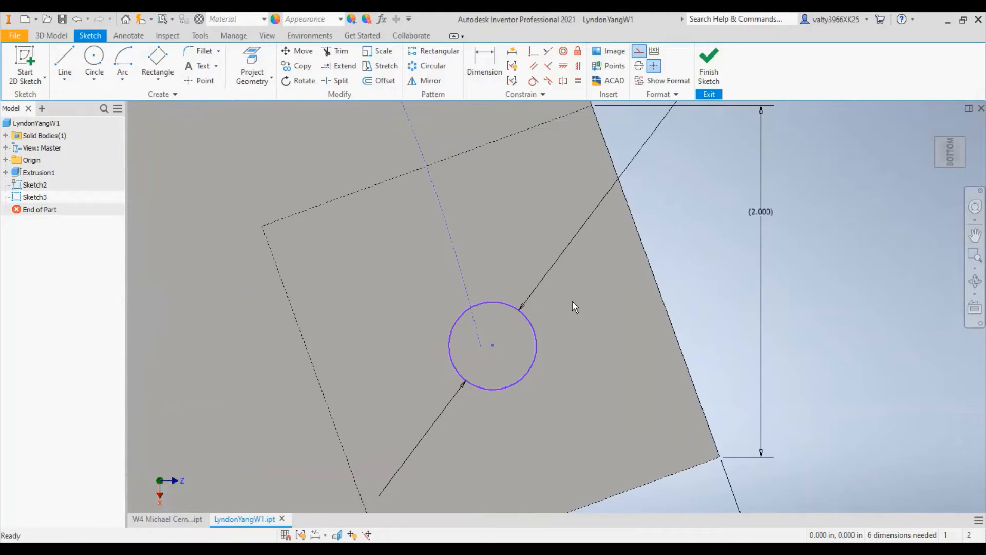
pyautogui.scroll(-3, 572, 300)
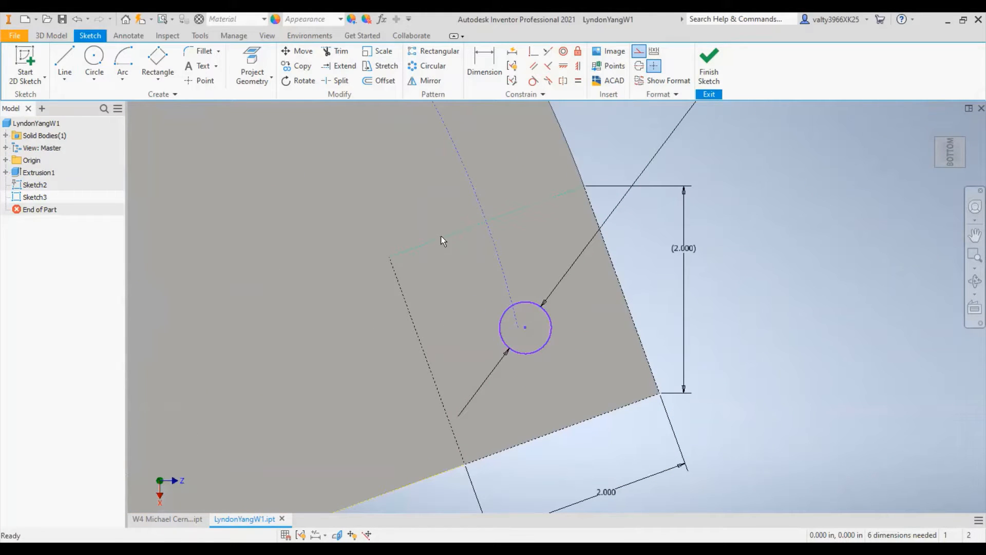
pyautogui.scroll(1, 566, 302)
pyautogui.scroll(-4, 580, 291)
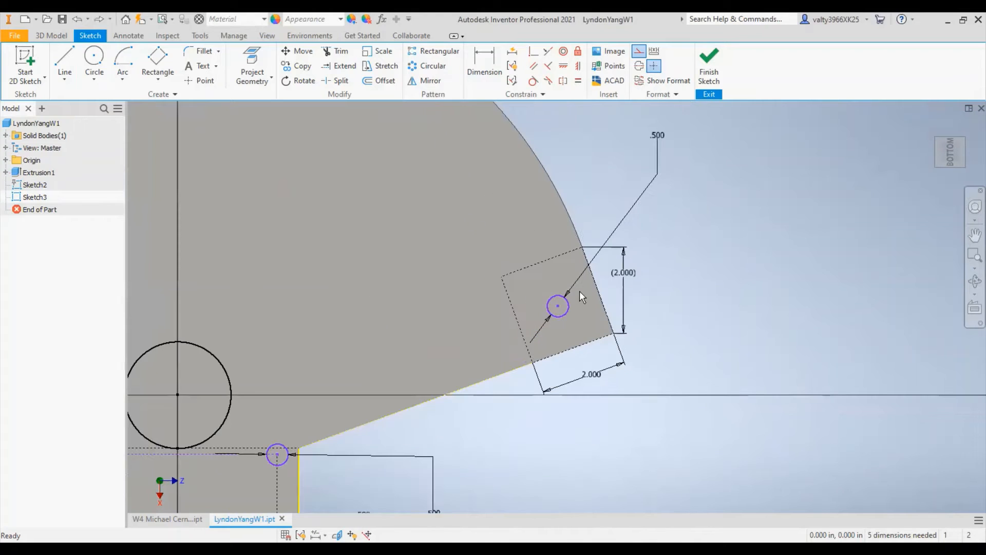
pyautogui.click(32, 197)
pyautogui.rightClick(20, 195)
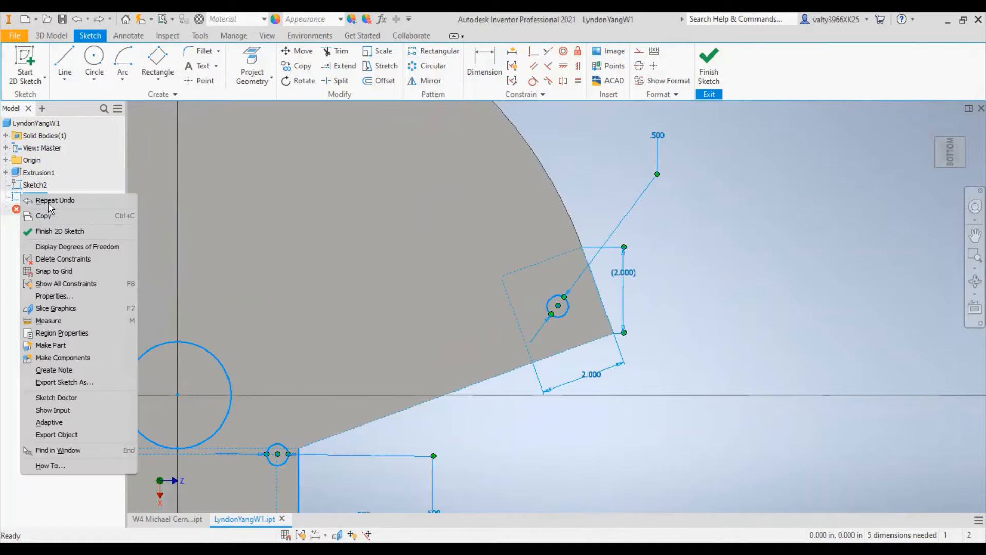
pyautogui.click(10, 311)
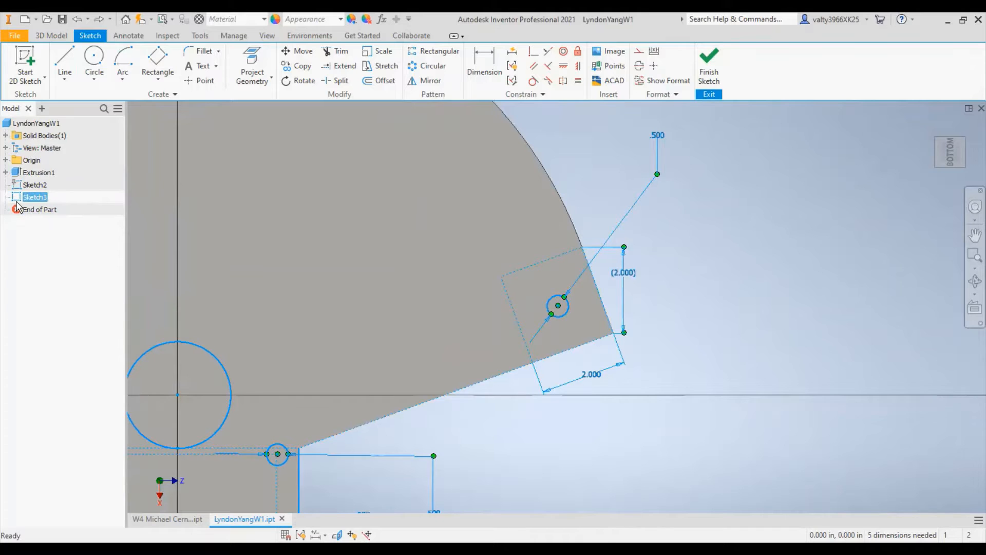
# - Undo both corner circles and the right corner rectangle together with its dimensions
pyautogui.scroll(5, 669, 294)
pyautogui.scroll(-5, 672, 294)
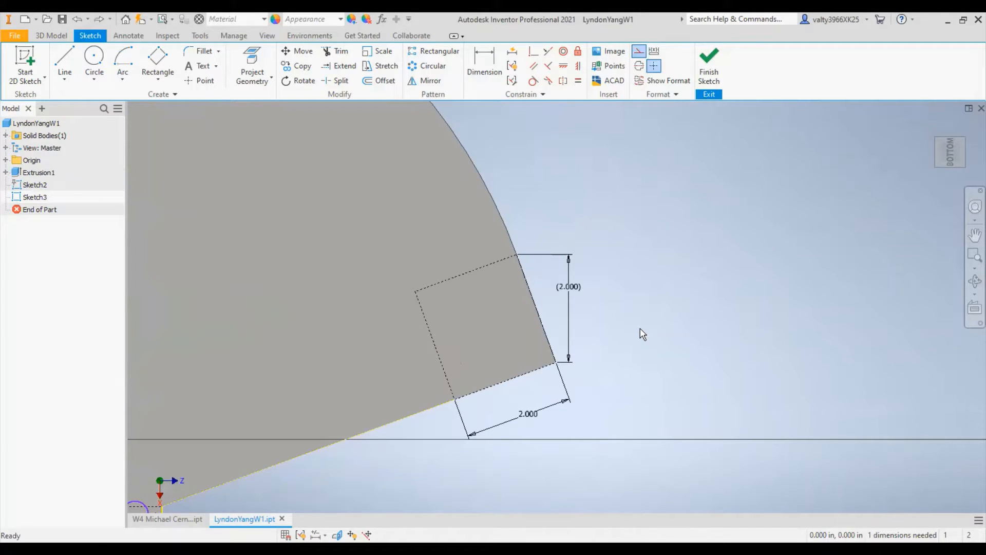
pyautogui.hotkey('ctrl', 'z')
pyautogui.hotkey('ctrl', 'z')
pyautogui.hotkey('ctrl', 'z')
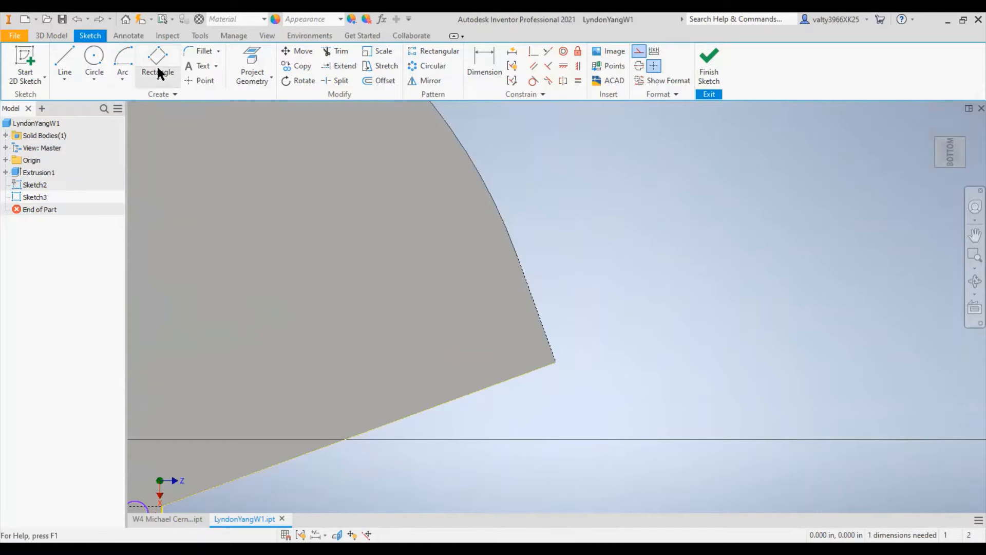
# - Draw a three-point construction rectangle in the fan's right corner, from the short edge's ends along the lower slanted edge
pyautogui.click(158, 72)
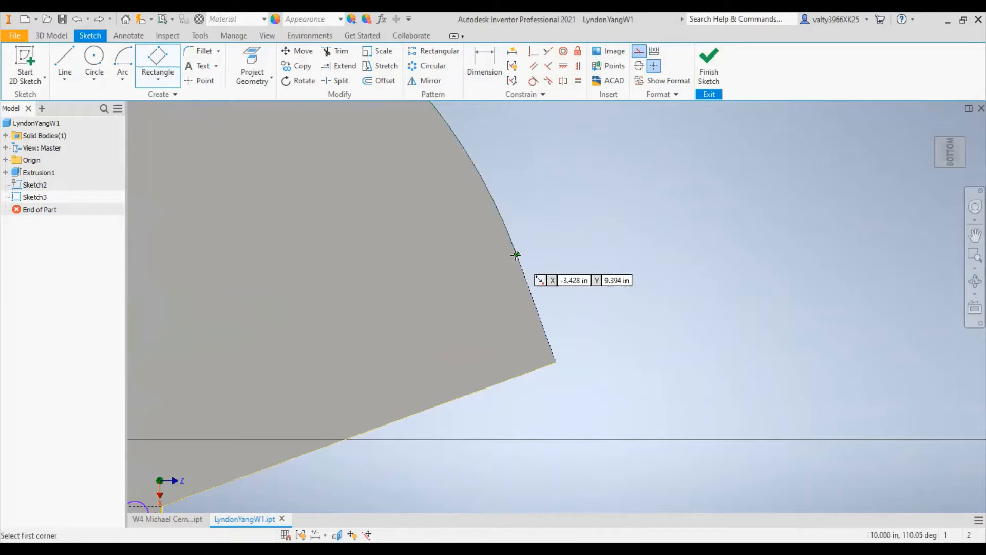
pyautogui.click(555, 359)
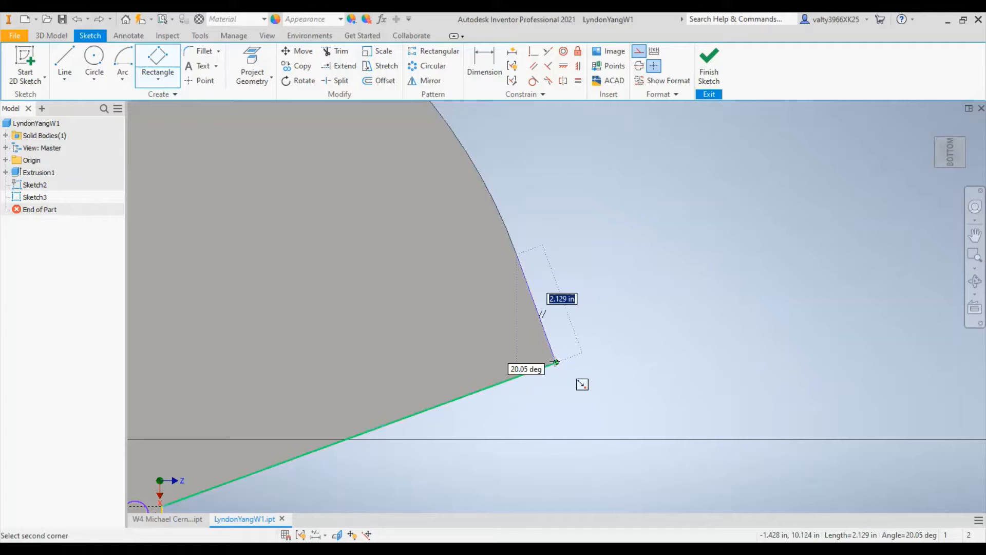
pyautogui.click(431, 394)
# - Add a driven vertical dimension to the right rectangle's outer edge and dimension its lower edge horizontally at 2 in
pyautogui.press('d')
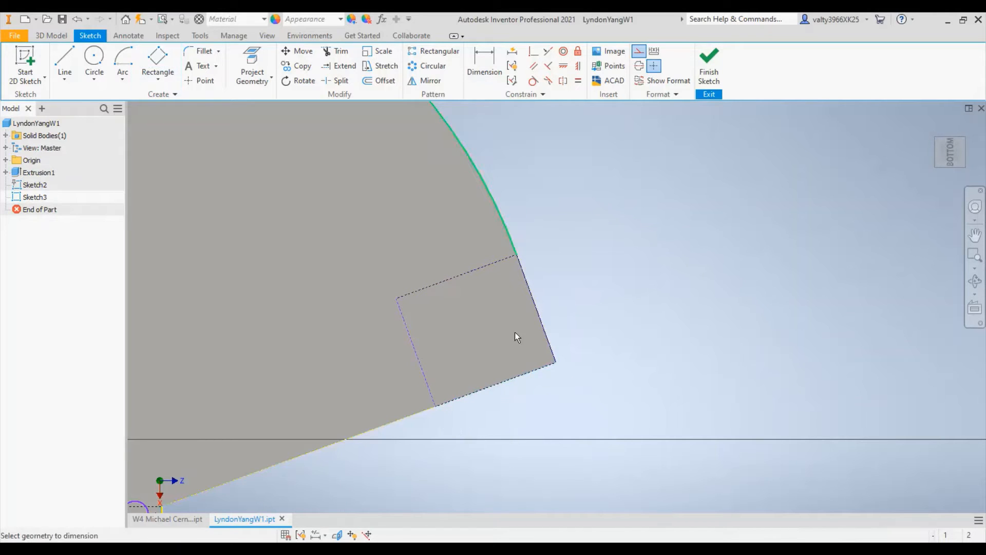
pyautogui.click(521, 274)
pyautogui.click(661, 307)
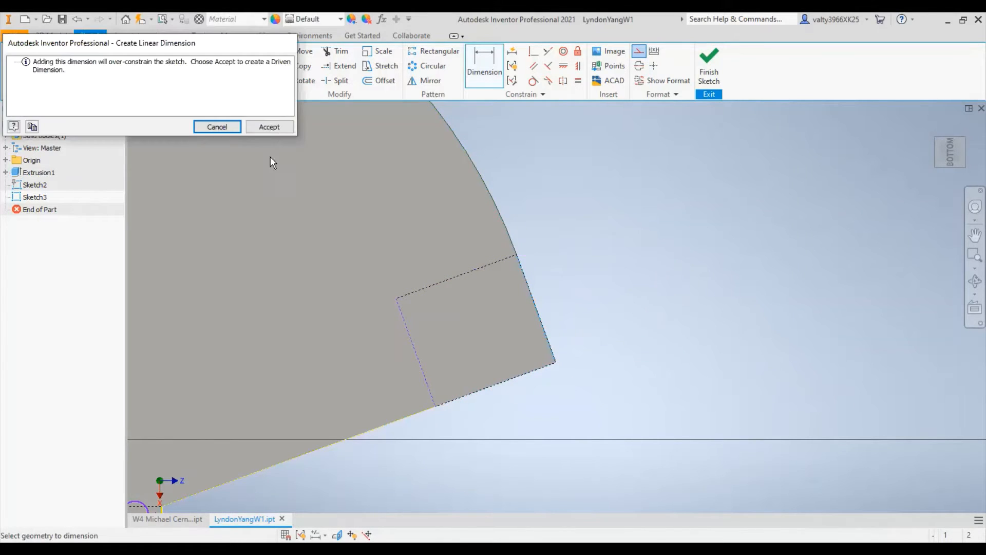
pyautogui.click(270, 128)
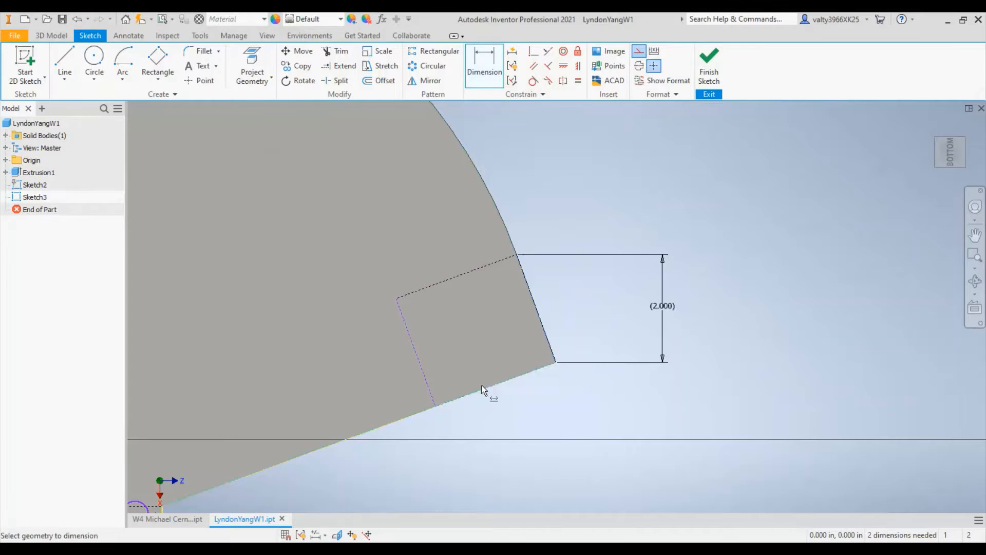
pyautogui.click(554, 362)
pyautogui.click(534, 412)
pyautogui.write('2')
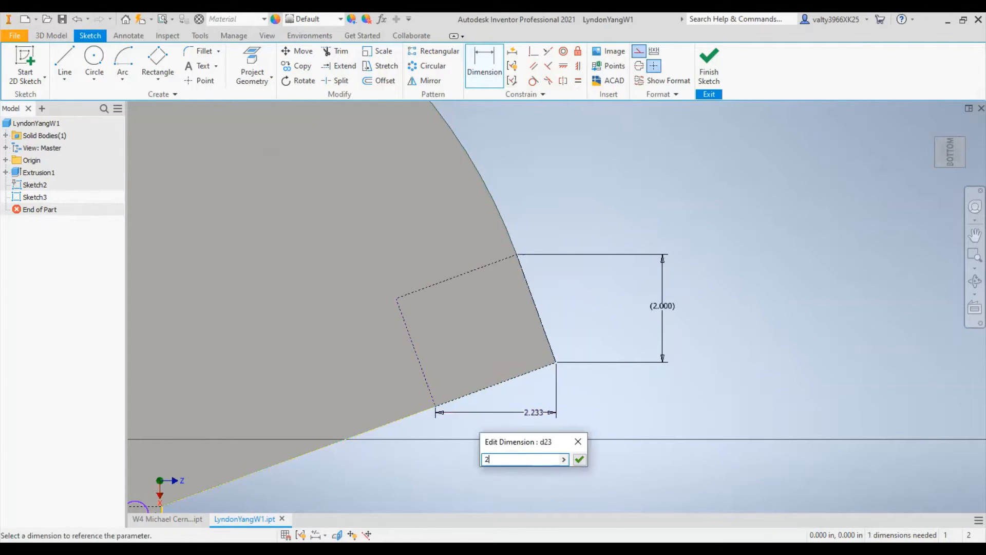
pyautogui.press('Return')
# - Draw a construction circle about 0.26 in in diameter at the centre of the left corner rectangle and end the Circle command
pyautogui.scroll(-4, 390, 355)
pyautogui.moveTo(354, 352); pyautogui.dragTo(660, 307, button='middle')
pyautogui.scroll(3, 626, 342)
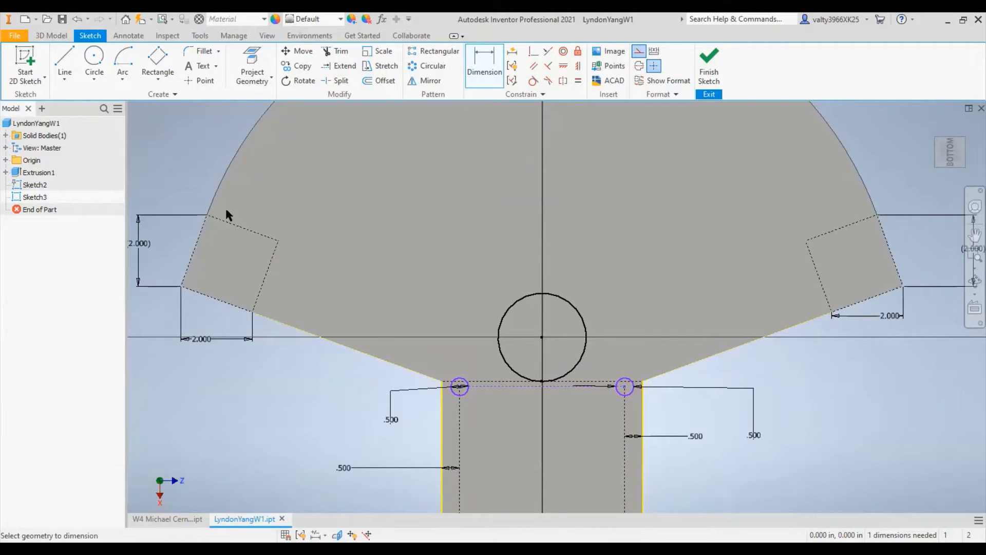
pyautogui.press('c')
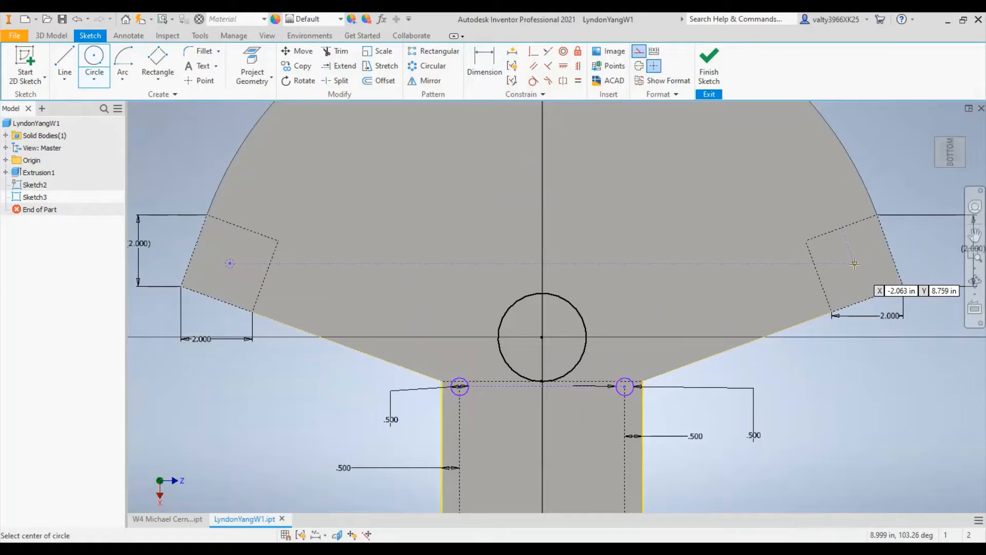
pyautogui.scroll(3, 854, 263)
pyautogui.scroll(-5, 855, 264)
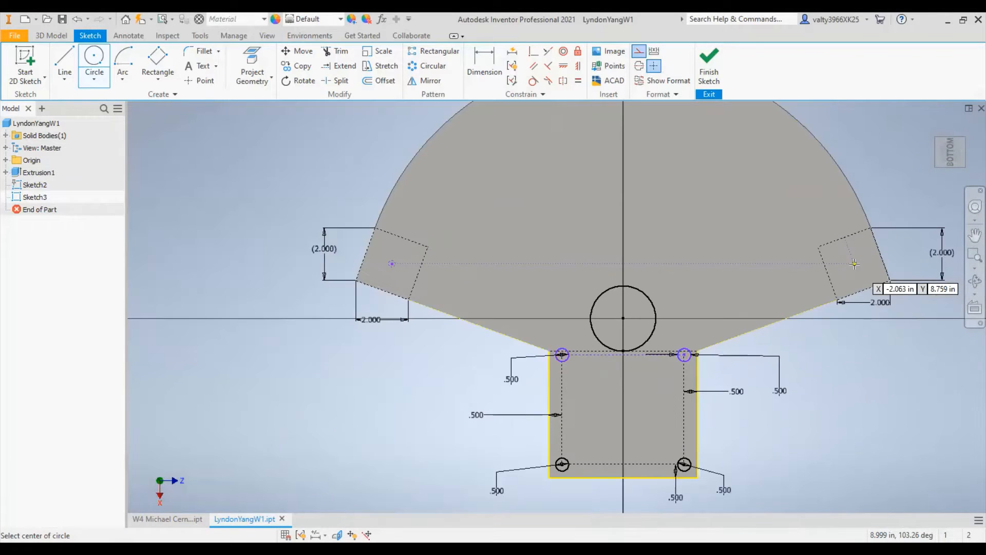
pyautogui.scroll(3, 855, 263)
pyautogui.scroll(-2, 848, 263)
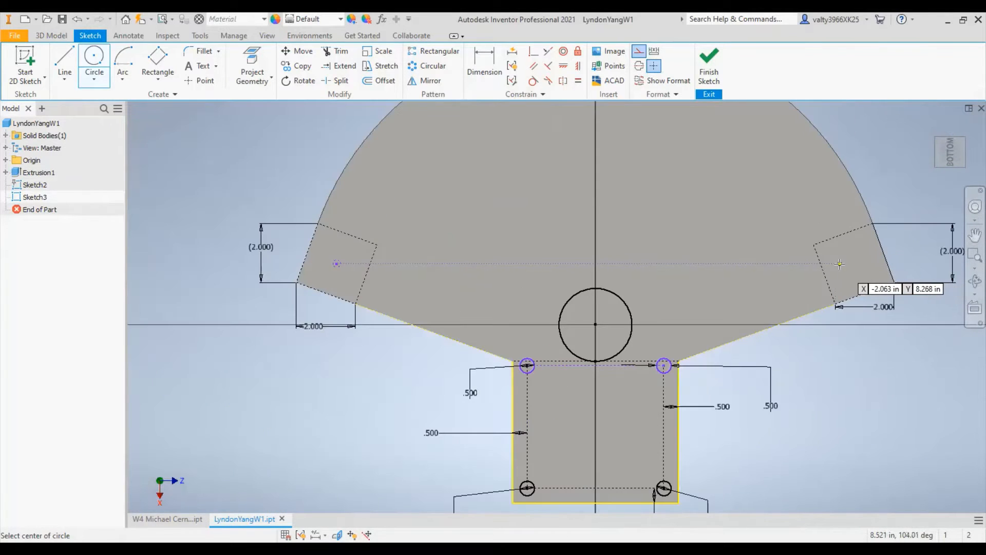
pyautogui.moveTo(855, 265); pyautogui.dragTo(809, 274, button='middle')
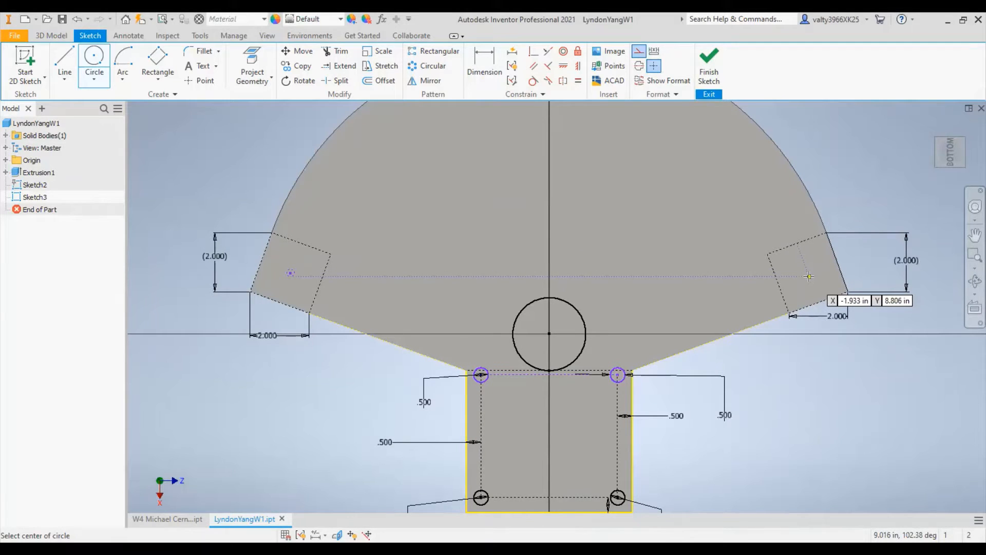
pyautogui.rightClick(173, 132)
pyautogui.click(128, 135)
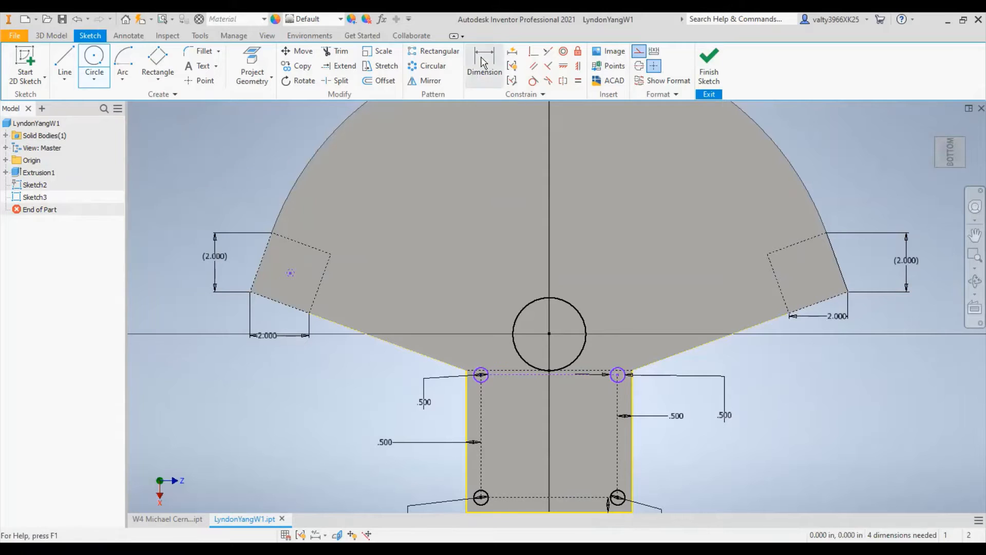
# - Dimension the left corner circle's diameter at 0.5 in
pyautogui.click(483, 61)
pyautogui.click(293, 273)
pyautogui.click(260, 194)
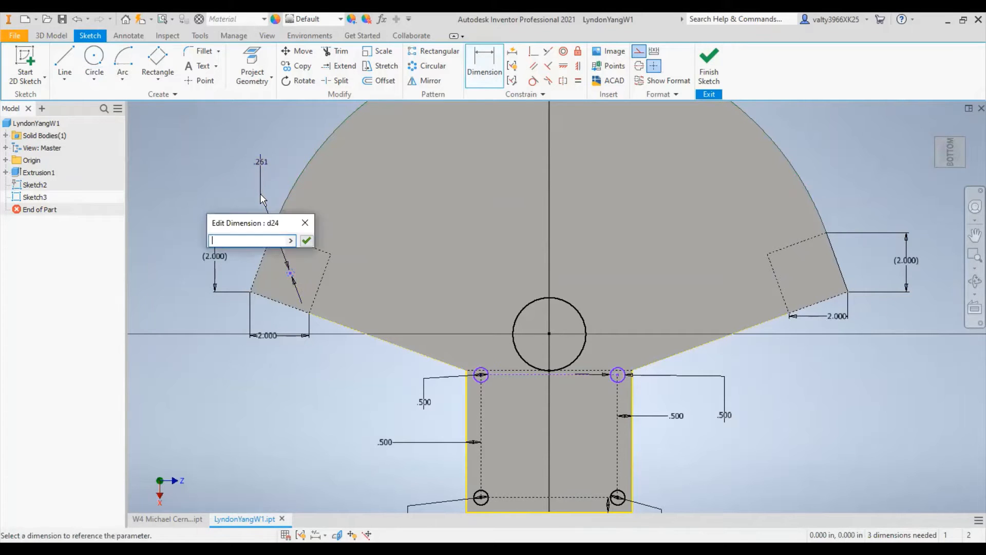
pyautogui.write('0.5')
pyautogui.press('Return')
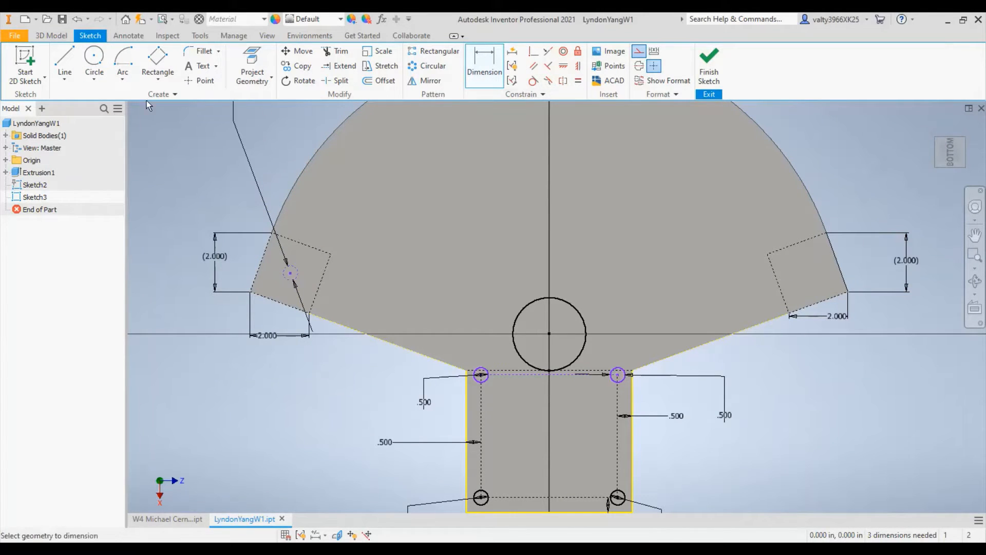
# - Draw a construction circle about 0.78 in in diameter in the right corner rectangle, with its centre level with the left circle's
pyautogui.click(94, 59)
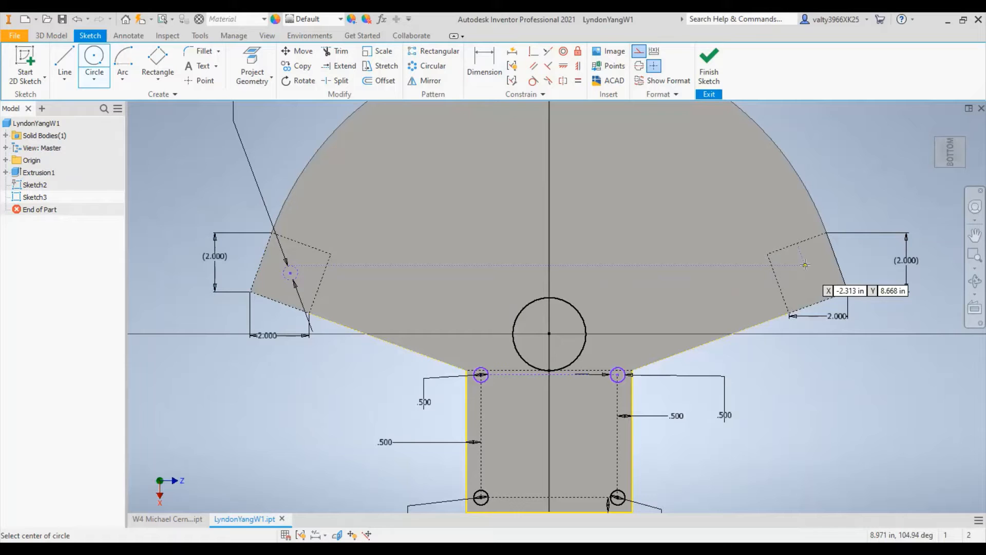
pyautogui.scroll(-6, 804, 265)
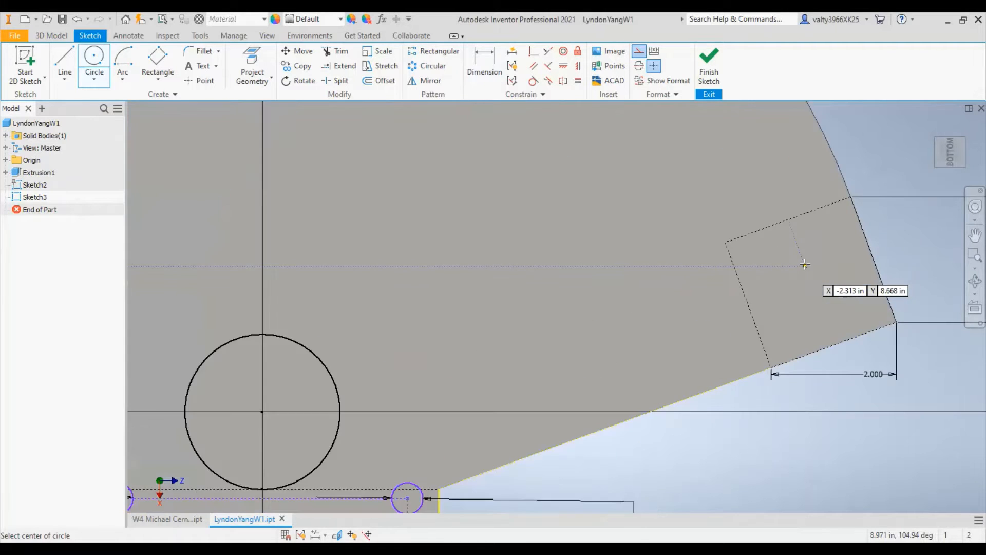
pyautogui.scroll(5, 805, 264)
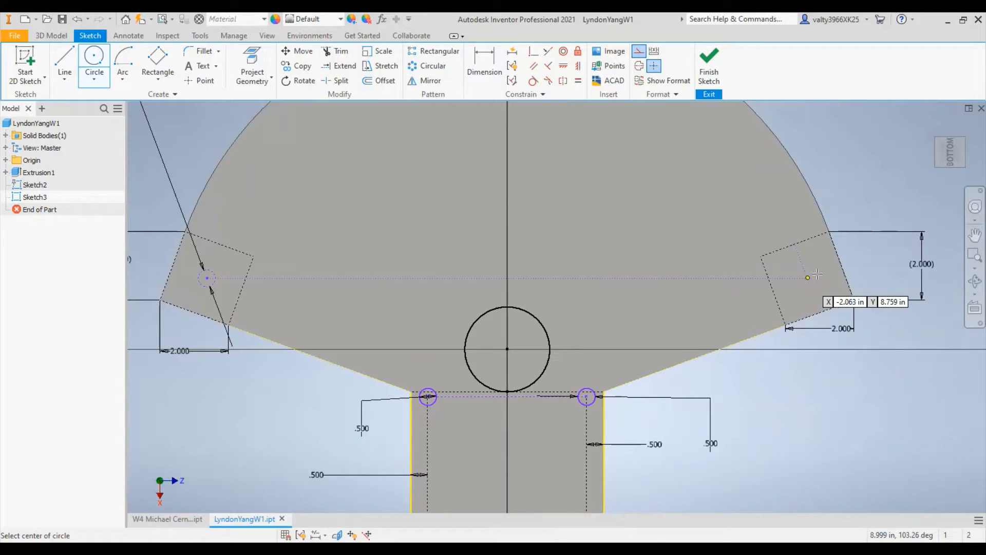
# - Dimension the right corner circle's diameter at 0.5 in and end dimensioning
pyautogui.click(494, 65)
pyautogui.click(816, 267)
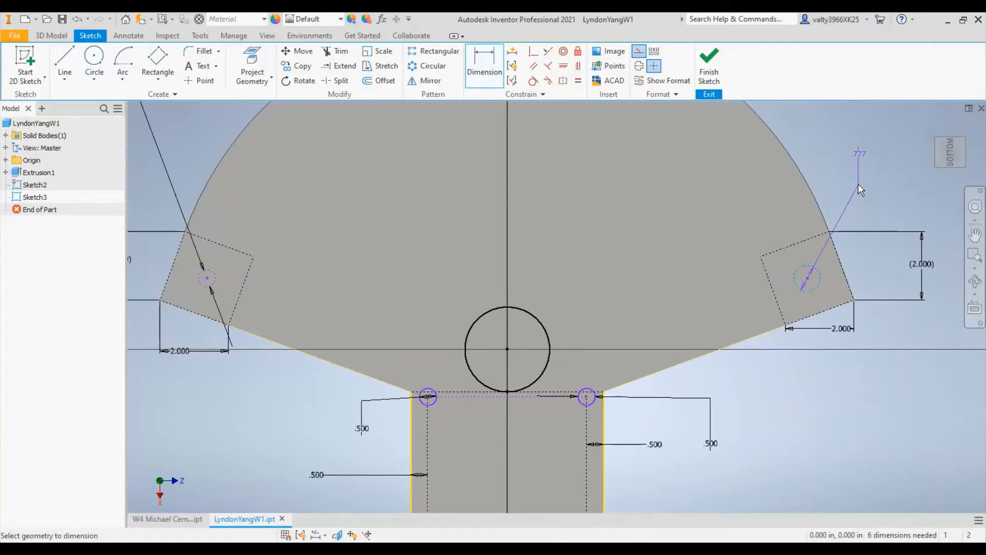
pyautogui.click(861, 190)
pyautogui.write('0')
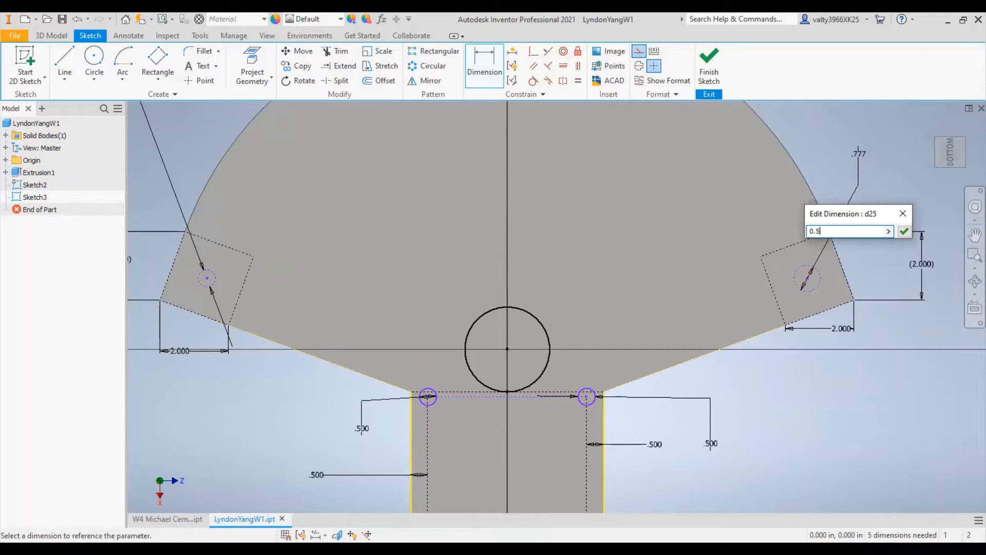
pyautogui.write('.5')
pyautogui.press('Return')
pyautogui.rightClick(182, 154)
pyautogui.press('Escape')
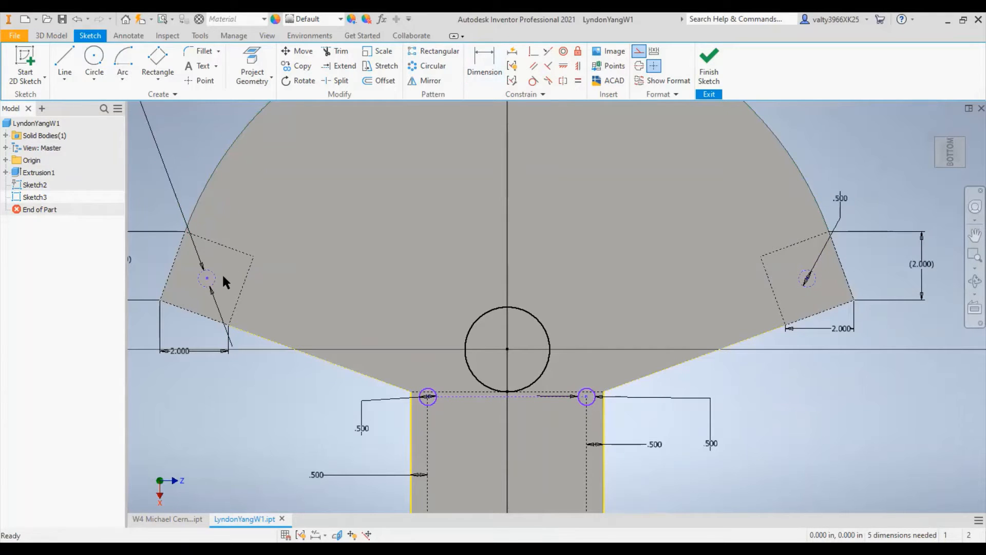
# - Change the left and right corner circles from construction to normal sketch geometry
pyautogui.click(215, 277)
pyautogui.click(638, 52)
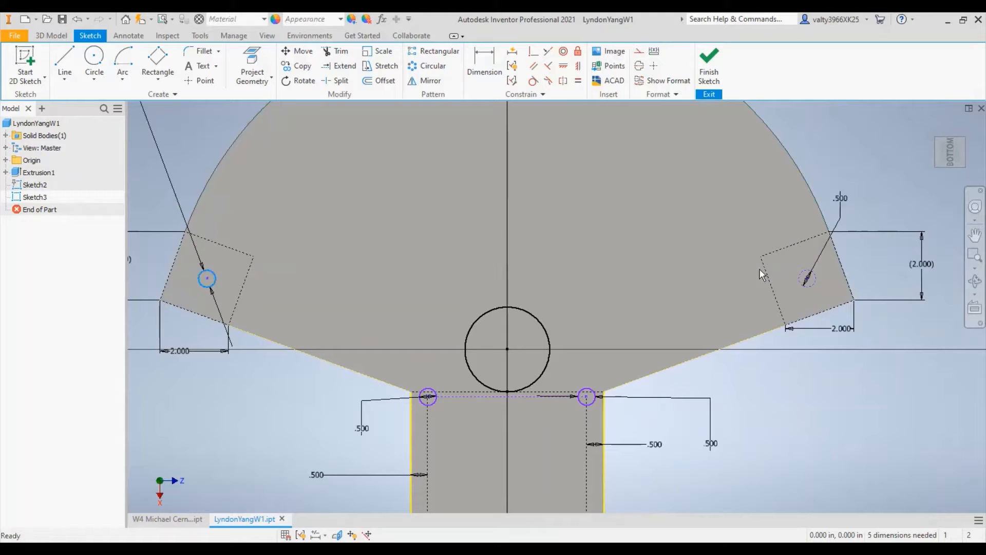
pyautogui.click(806, 280)
pyautogui.click(638, 51)
pyautogui.click(840, 149)
# - Draw a centre-point construction arc about the origin from the left corner circle's centre over to the right corner circle's centre
pyautogui.moveTo(564, 203); pyautogui.dragTo(615, 259, button='middle')
pyautogui.click(128, 58)
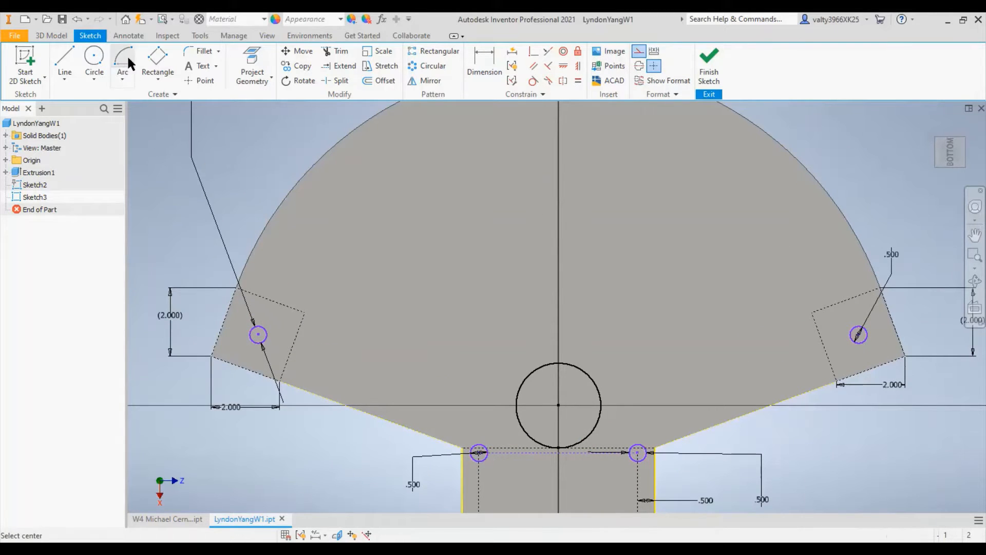
pyautogui.click(559, 405)
pyautogui.click(258, 334)
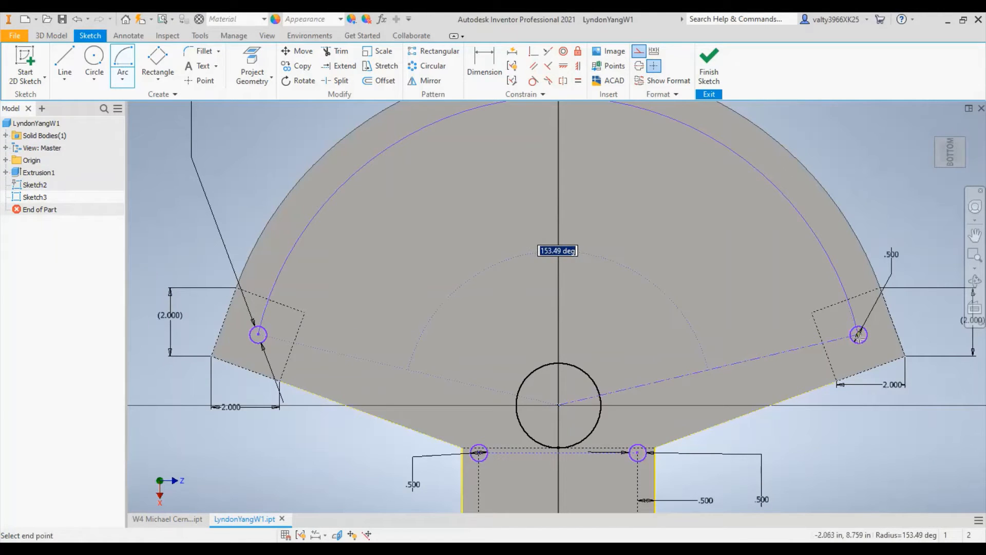
pyautogui.click(583, 333)
# - Draw a construction circle centred where the construction arc crosses the vertical axis, below the fan's topmost point
pyautogui.scroll(-4, 584, 333)
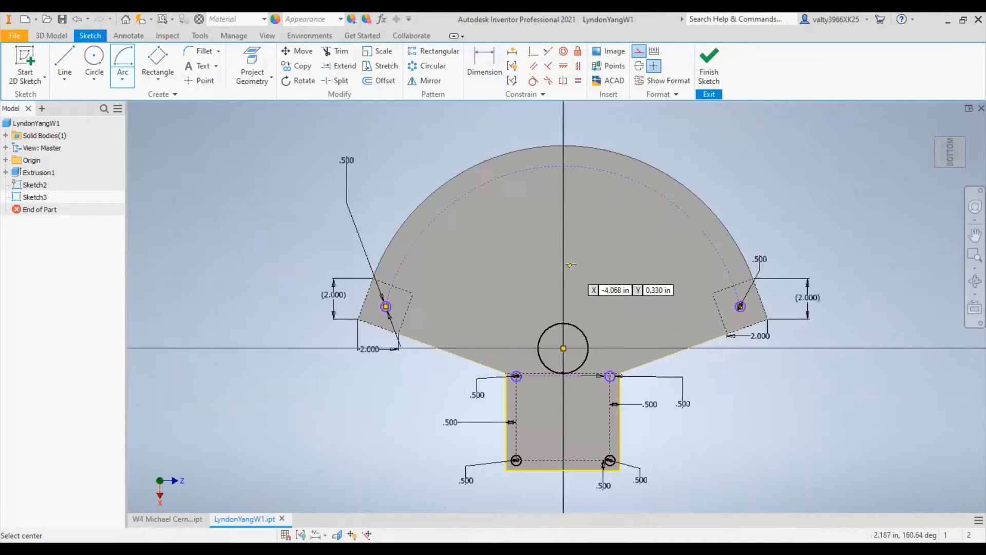
pyautogui.scroll(4, 583, 293)
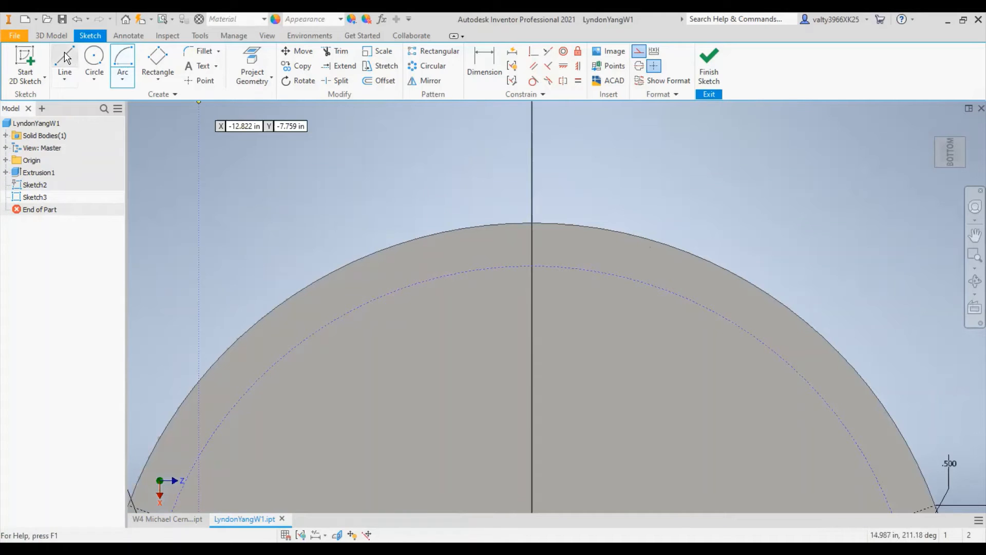
pyautogui.click(95, 58)
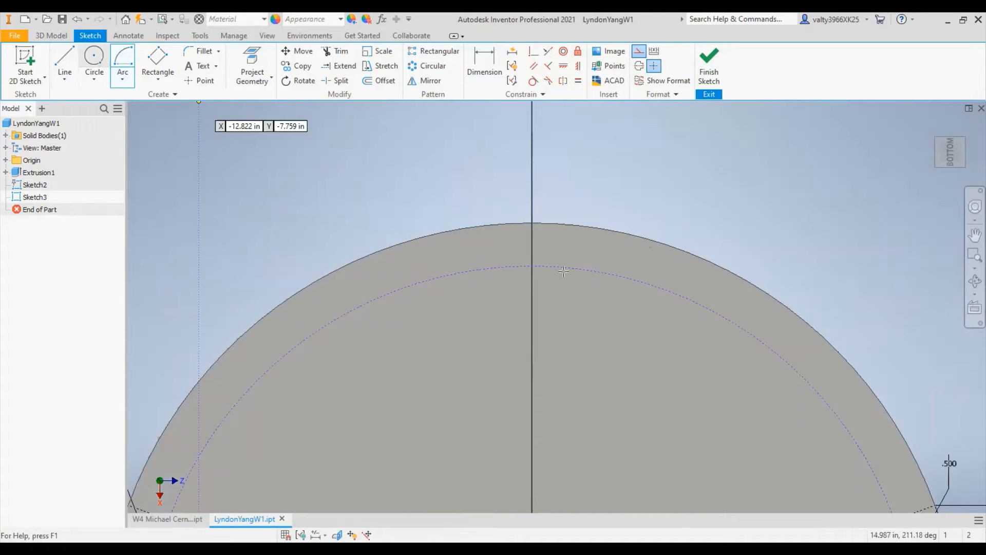
pyautogui.click(532, 265)
pyautogui.click(551, 254)
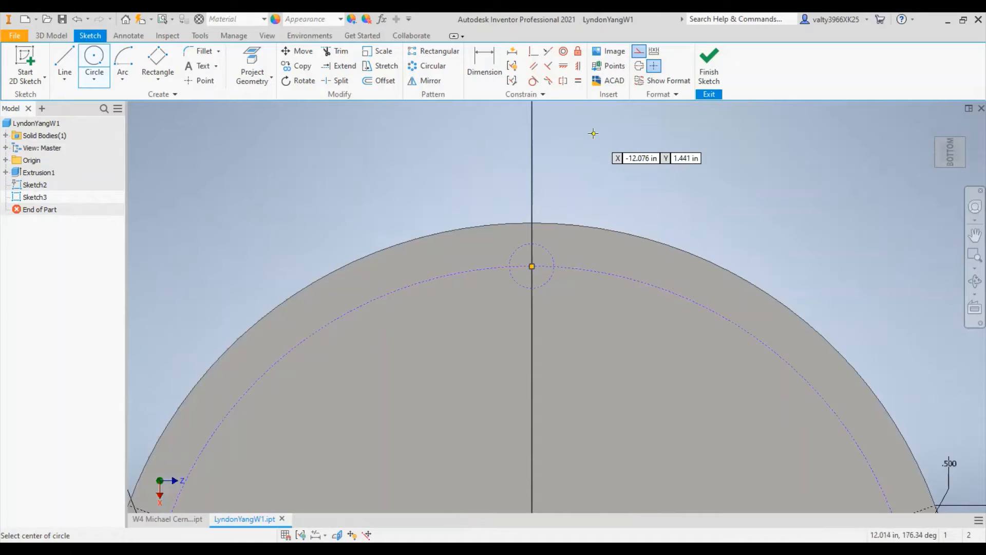
# - Dimension the diameter of the circle near the fan's topmost point at 0.5 in and end dimensioning
pyautogui.click(485, 68)
pyautogui.click(549, 250)
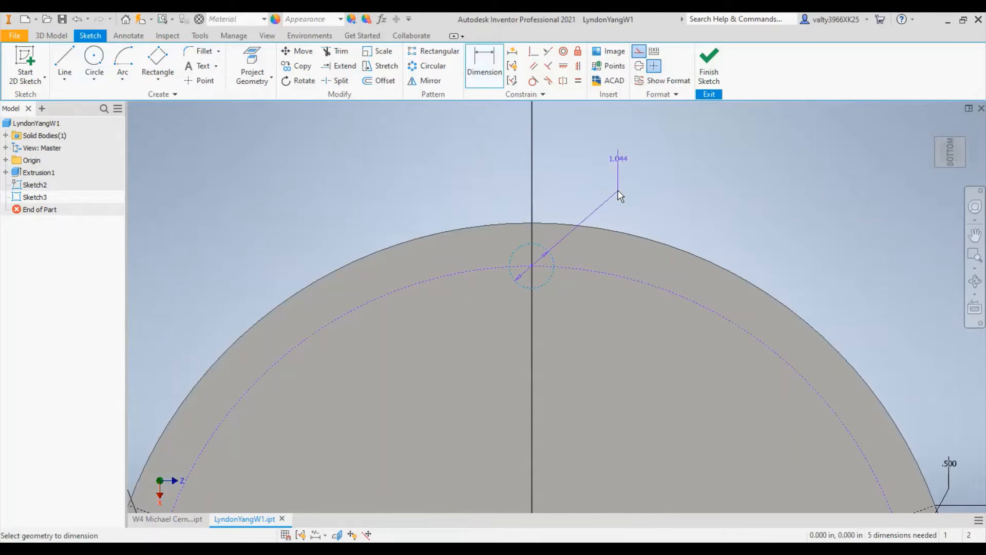
pyautogui.click(618, 192)
pyautogui.write('0.5')
pyautogui.press('Return')
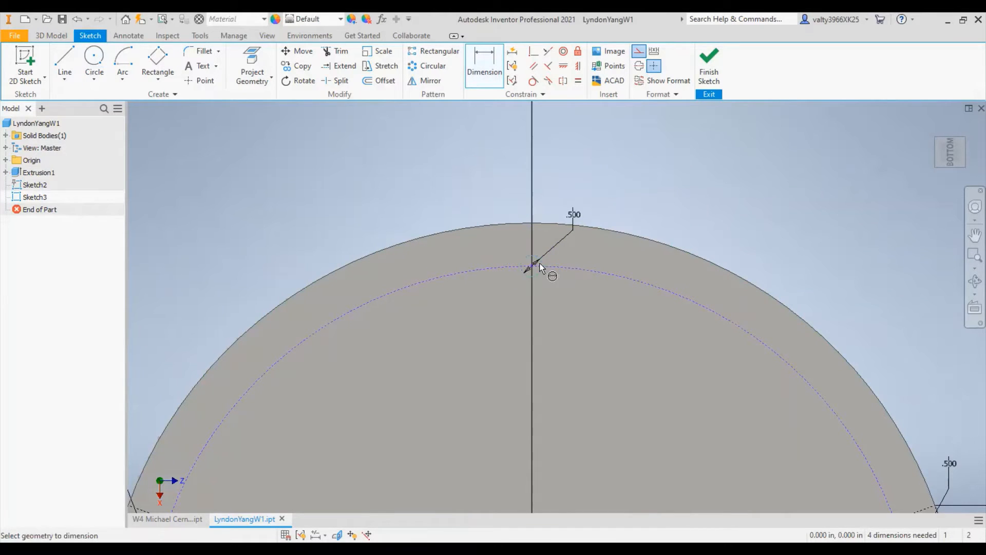
pyautogui.click(541, 272)
pyautogui.rightClick(667, 149)
pyautogui.click(648, 149)
pyautogui.click(634, 148)
pyautogui.click(288, 126)
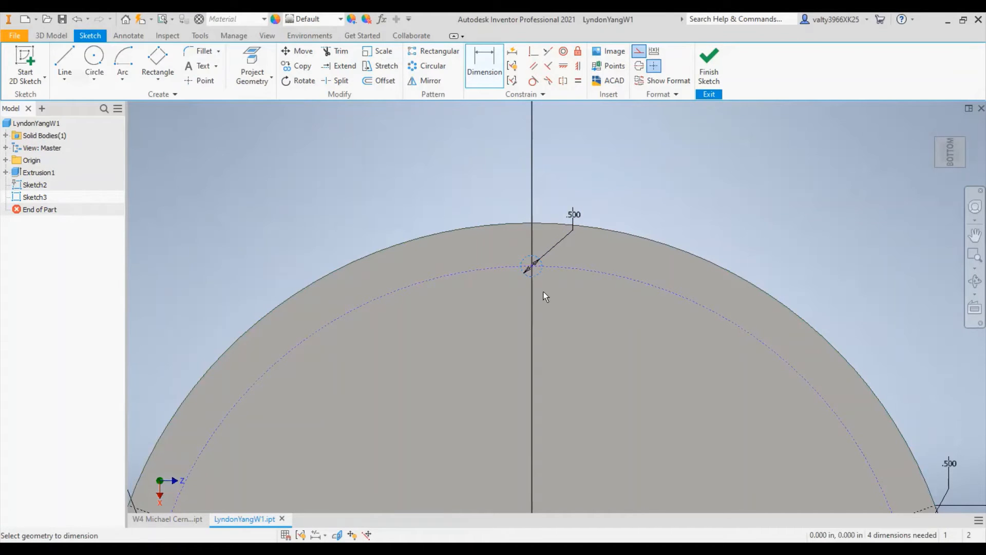
pyautogui.rightClick(698, 174)
pyautogui.click(662, 173)
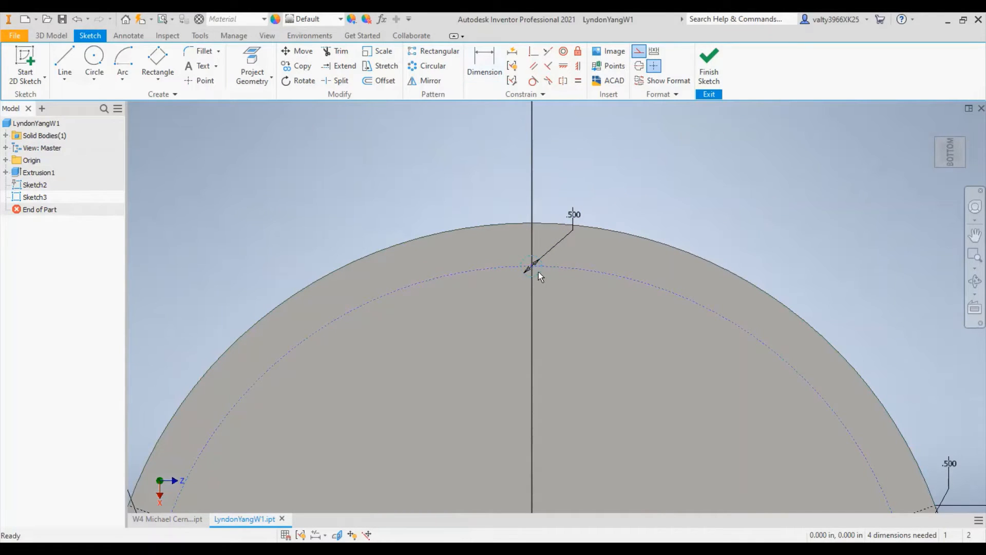
# - Change the circle near the fan's topmost point from construction to normal geometry and finish the sketch
pyautogui.click(538, 272)
pyautogui.click(789, 238)
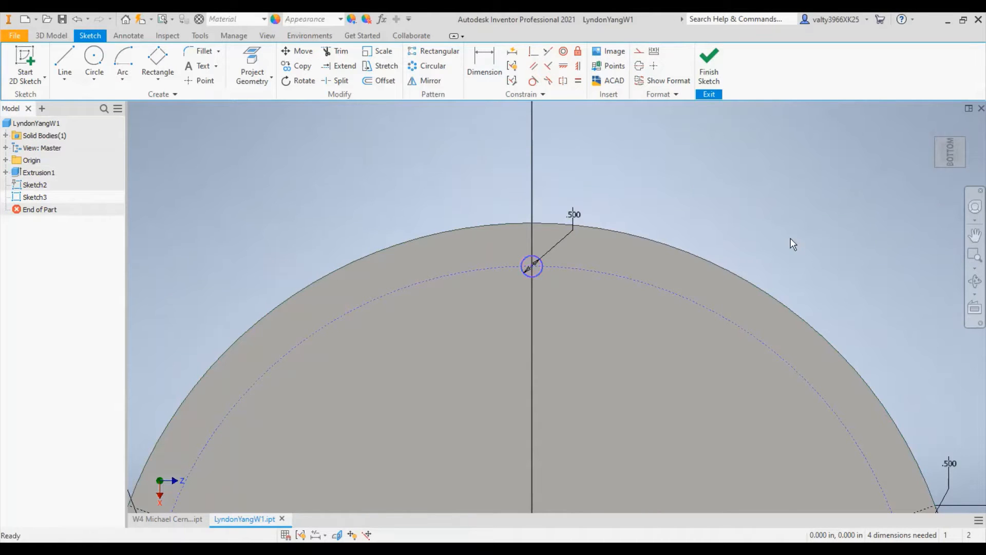
pyautogui.scroll(2, 721, 257)
pyautogui.moveTo(696, 386)
pyautogui.mouseDown(button='middle')
pyautogui.moveTo(718, 180)
pyautogui.moveTo(696, 190)
pyautogui.mouseUp(button='middle')
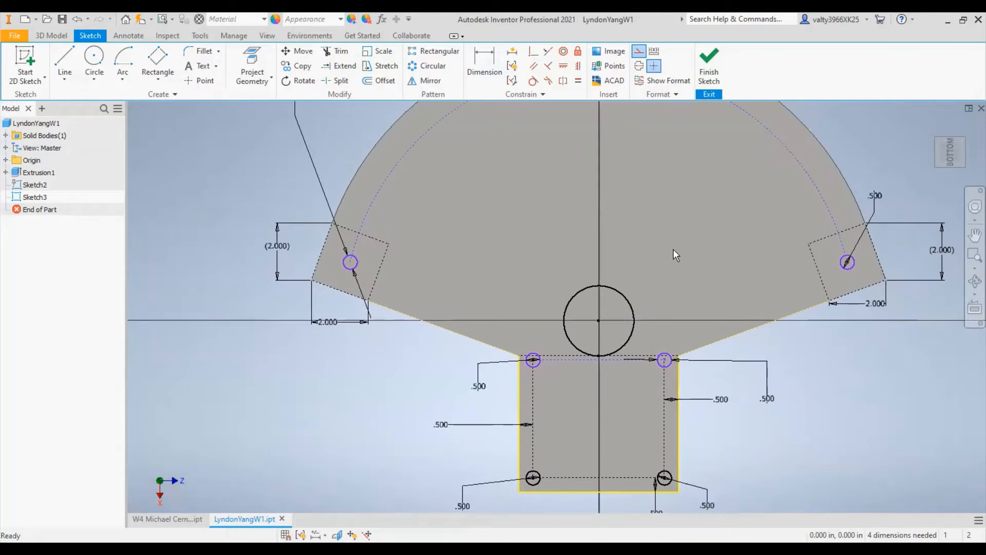
pyautogui.scroll(2, 674, 254)
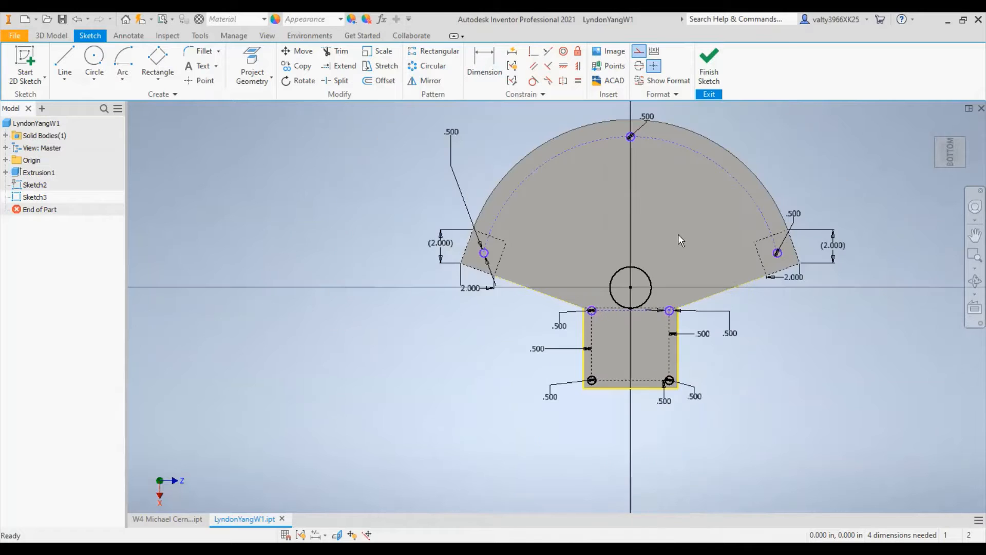
pyautogui.scroll(-3, 691, 149)
pyautogui.scroll(2, 691, 149)
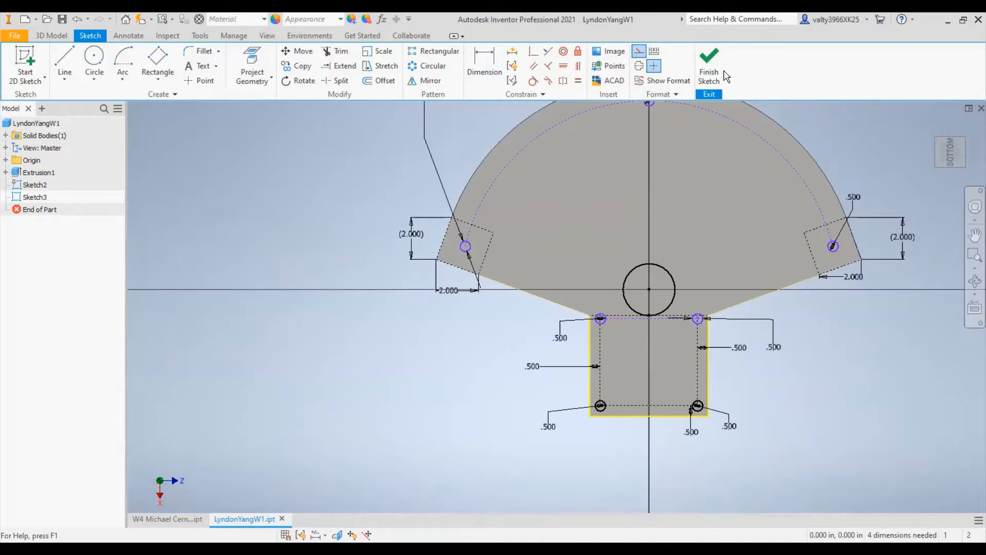
pyautogui.click(707, 71)
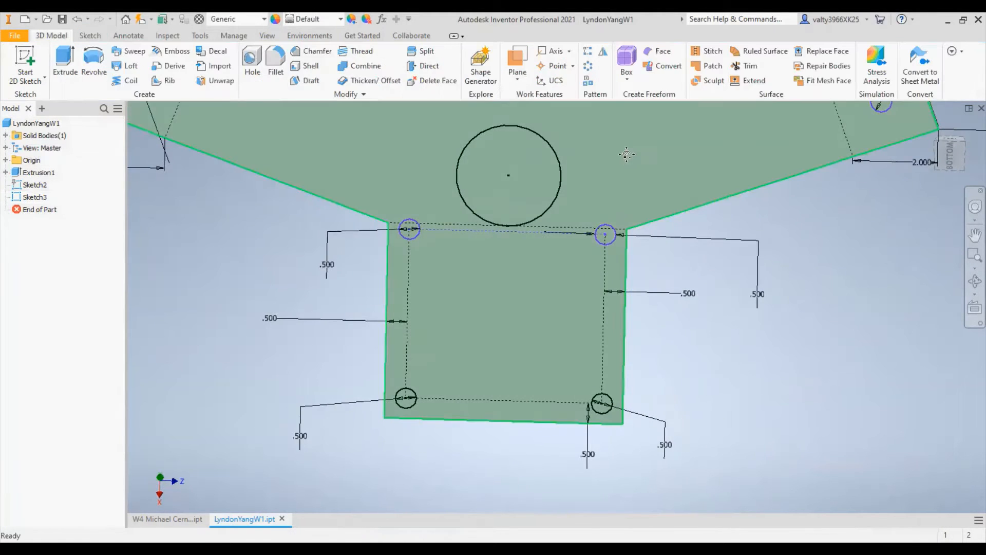
# - Start an extrusion and select all eight circles on the bottom face as its profiles
pyautogui.moveTo(560, 164); pyautogui.dragTo(563, 368, button='middle')
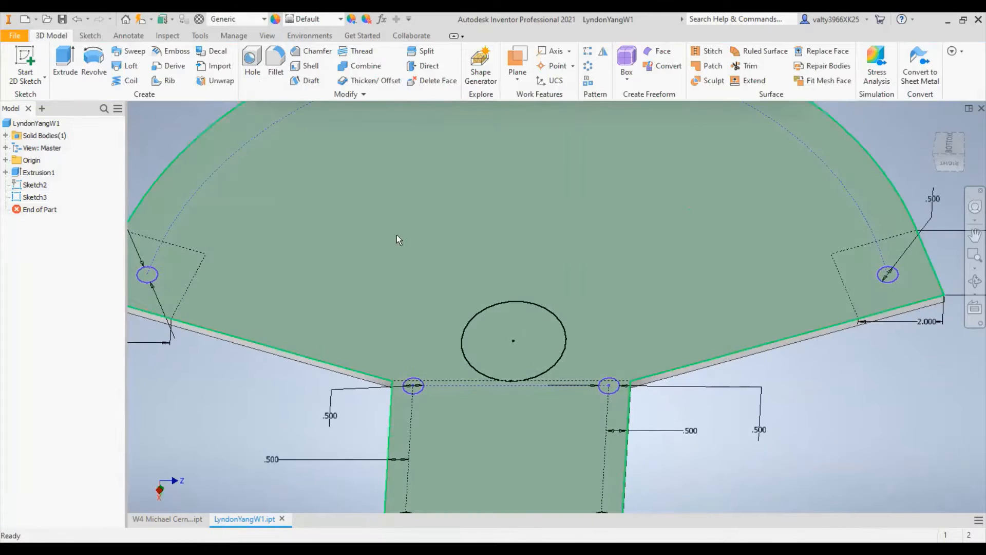
pyautogui.moveTo(252, 207); pyautogui.dragTo(478, 227, button='middle')
pyautogui.click(62, 58)
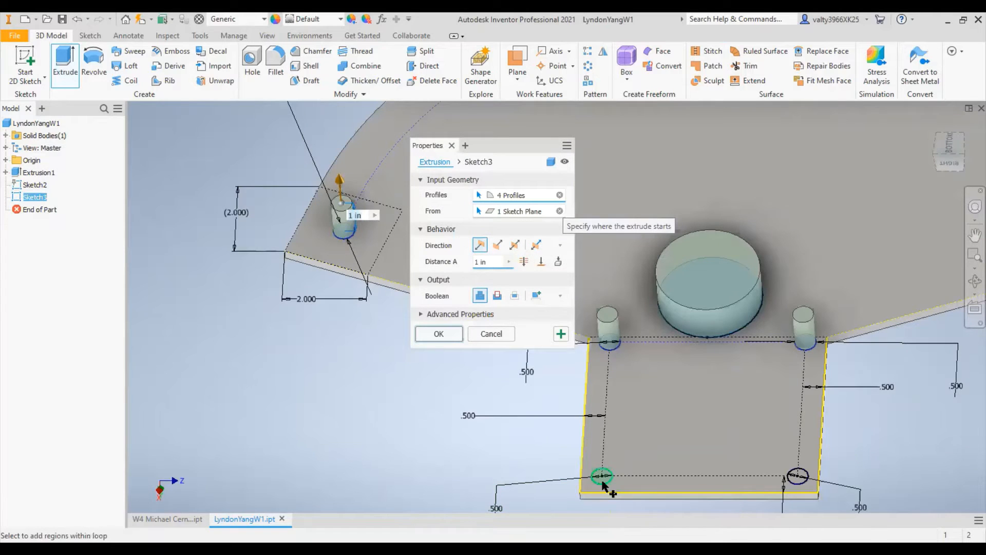
pyautogui.click(603, 476)
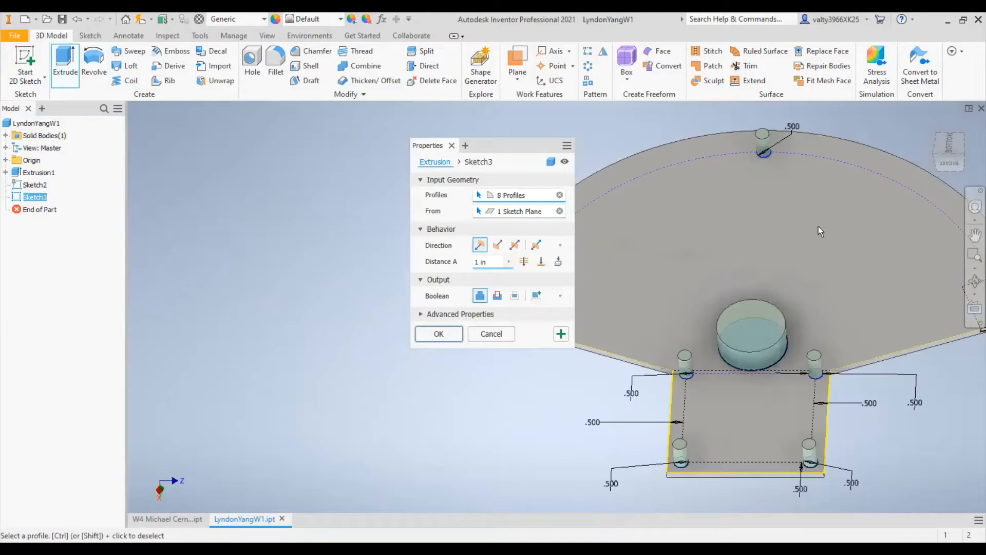
pyautogui.keyDown('shift'); pyautogui.moveTo(818, 226); pyautogui.dragTo(662, 299, button='middle'); pyautogui.keyUp('shift')
pyautogui.scroll(-4, 662, 299)
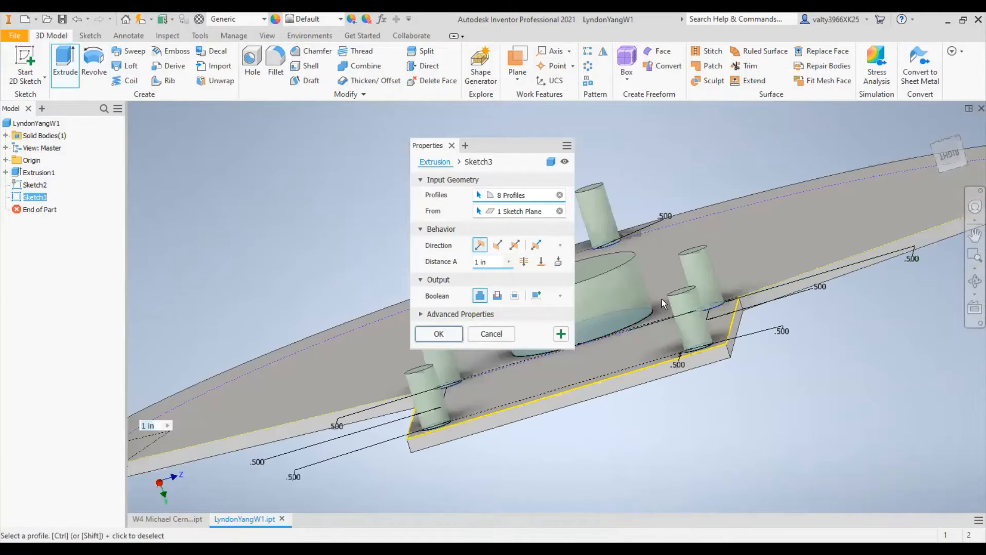
pyautogui.scroll(3, 753, 255)
pyautogui.moveTo(753, 255)
pyautogui.keyDown('shift'); pyautogui.mouseDown(button='middle')
pyautogui.moveTo(744, 231)
pyautogui.moveTo(755, 242)
pyautogui.mouseUp(button='middle'); pyautogui.keyUp('shift')
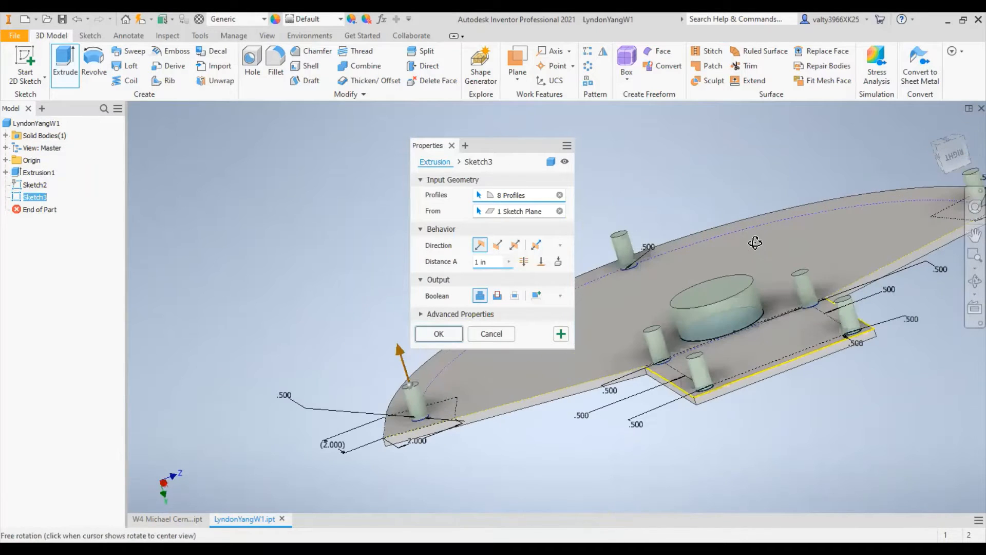
# - Set the extrusion distance to 0.1 in and create the joined extrusion of the eight circles
pyautogui.click(482, 262)
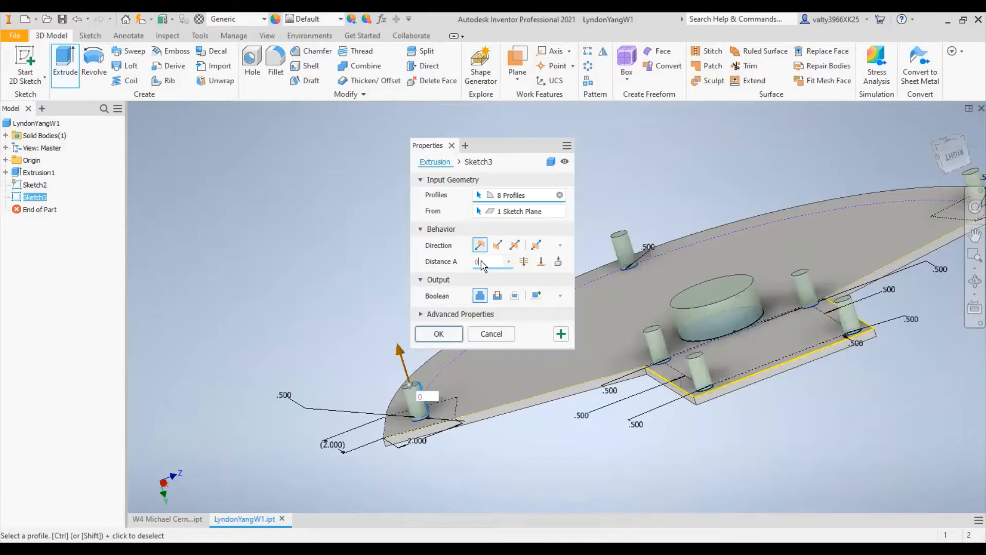
pyautogui.press('BackSpace')
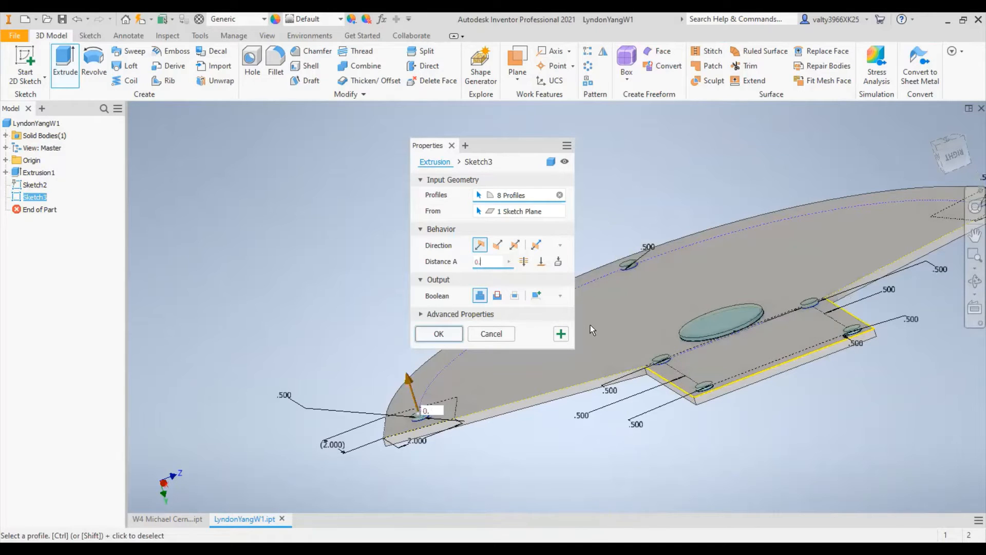
pyautogui.write('2')
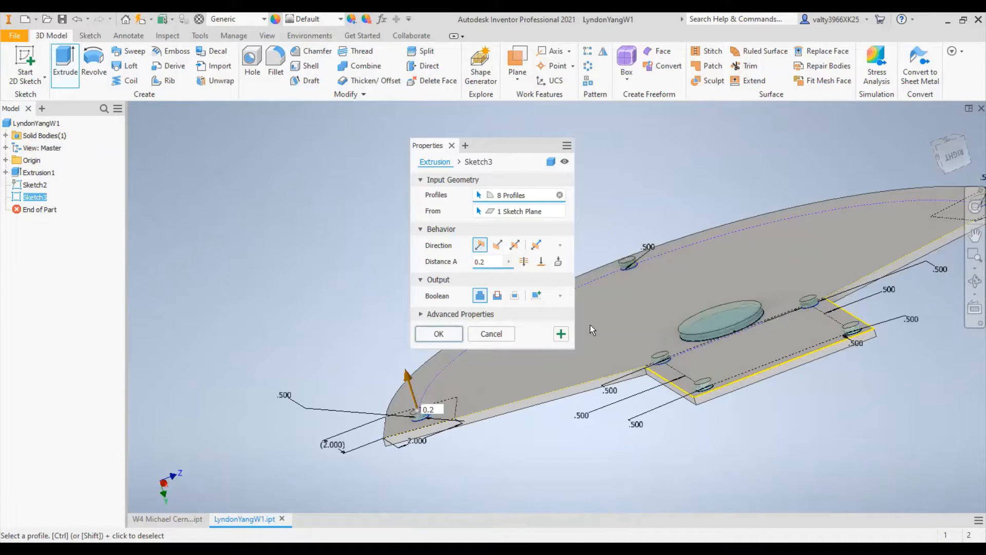
pyautogui.press('BackSpace')
pyautogui.press('BackSpace')
pyautogui.press('BackSpace')
pyautogui.write('0.1')
pyautogui.click(454, 335)
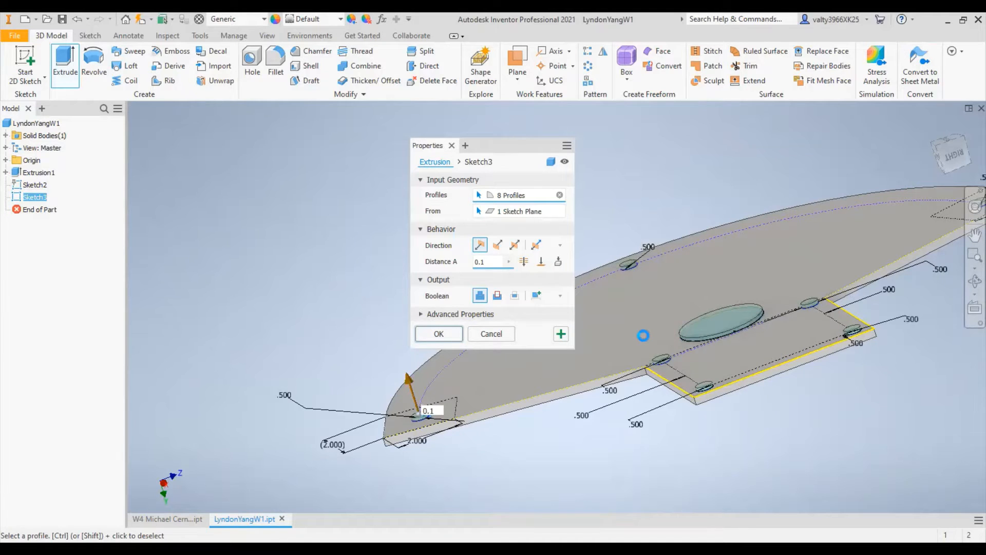
# - Examine the extruded circles on the bottom face from several angles and return to the straight bottom view
pyautogui.keyDown('shift'); pyautogui.moveTo(757, 211); pyautogui.dragTo(869, 159, button='middle'); pyautogui.keyUp('shift')
pyautogui.moveTo(609, 260); pyautogui.dragTo(490, 157, button='middle')
pyautogui.scroll(-5, 578, 219)
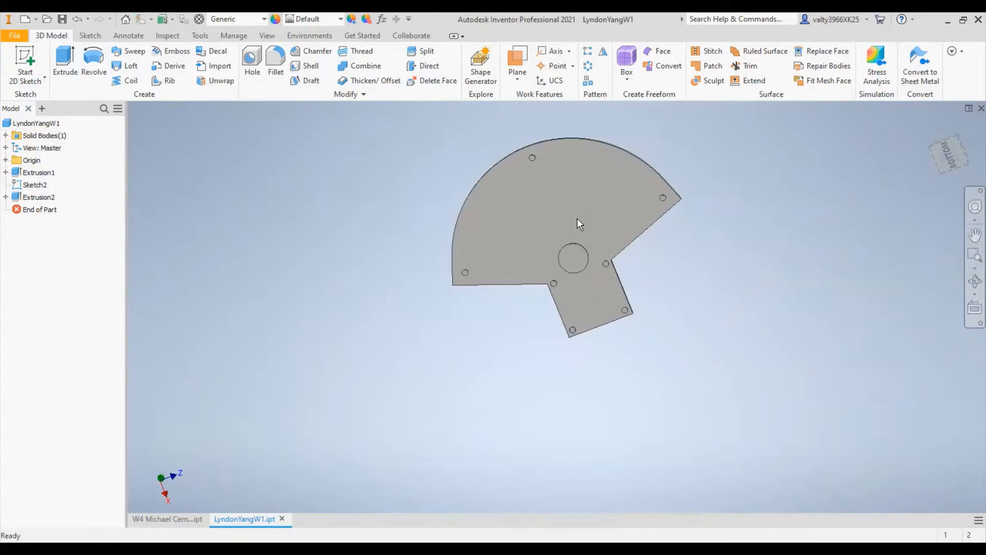
pyautogui.click(951, 154)
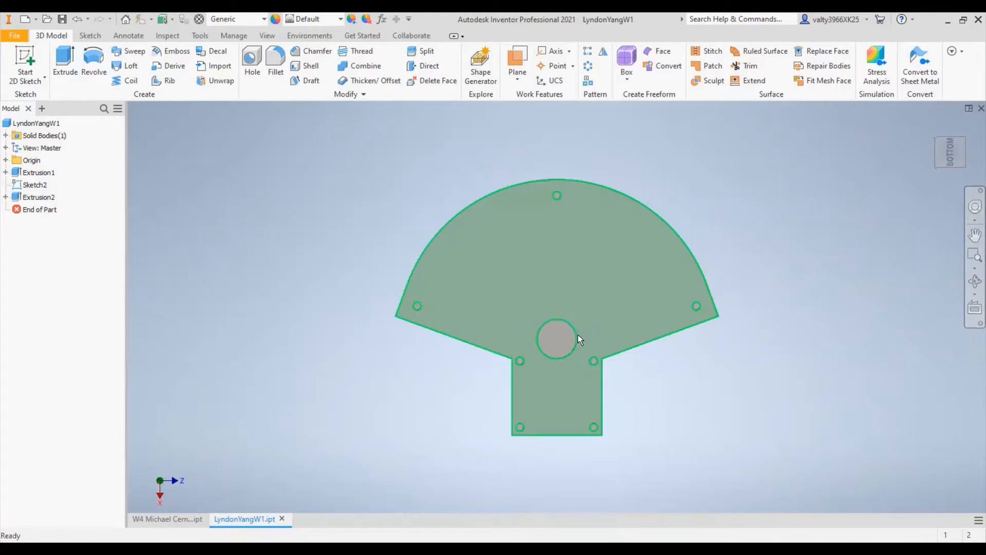
pyautogui.scroll(5, 567, 324)
pyautogui.scroll(-5, 566, 321)
pyautogui.keyDown('shift'); pyautogui.moveTo(663, 402); pyautogui.dragTo(645, 340, button='middle'); pyautogui.keyUp('shift')
pyautogui.scroll(4, 653, 318)
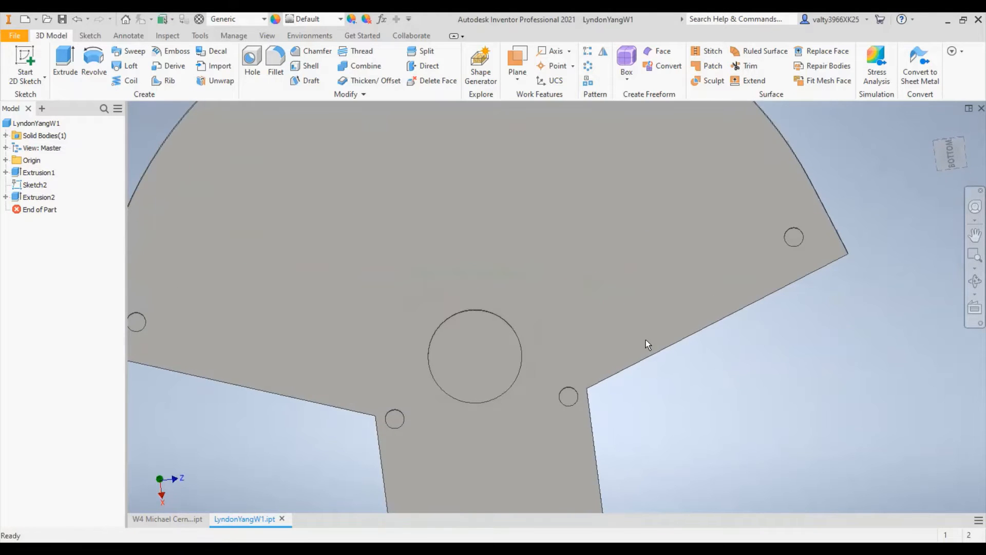
pyautogui.scroll(-5, 646, 340)
pyautogui.click(928, 178)
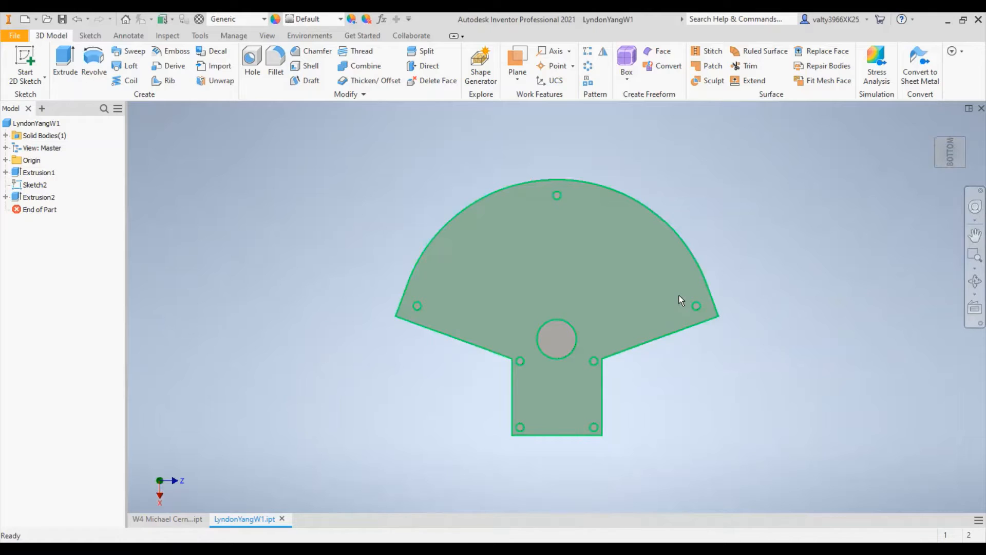
pyautogui.moveTo(698, 315)
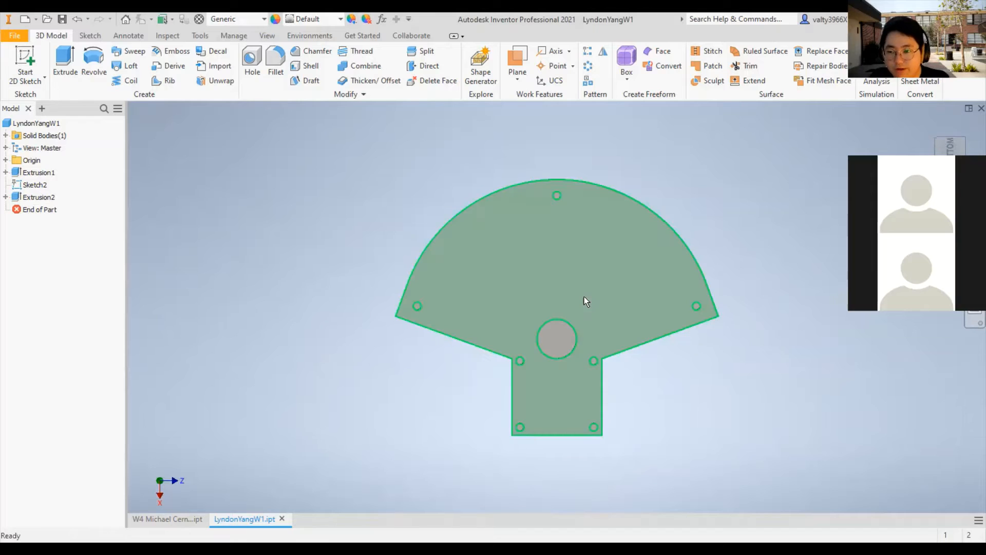
pyautogui.moveTo(603, 315)
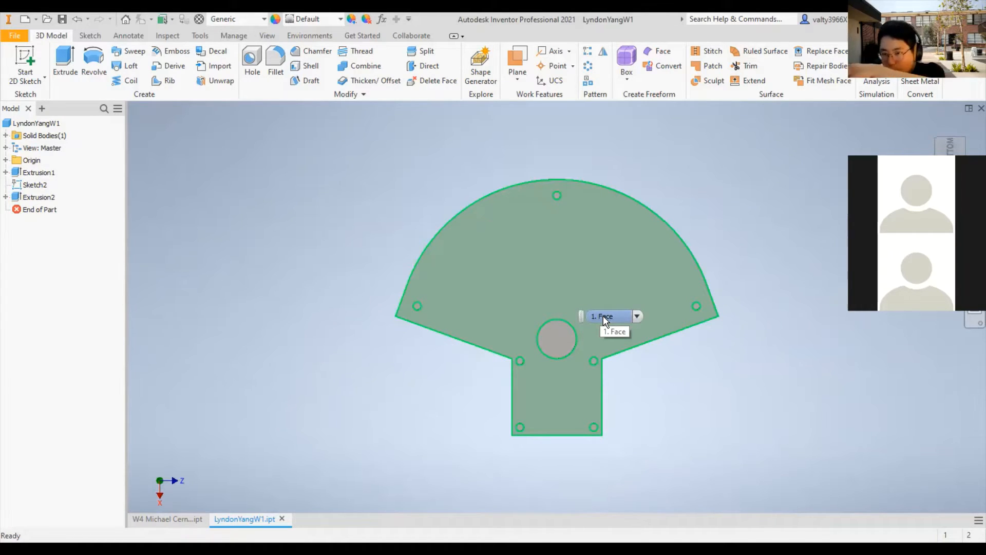
pyautogui.scroll(-3, 455, 257)
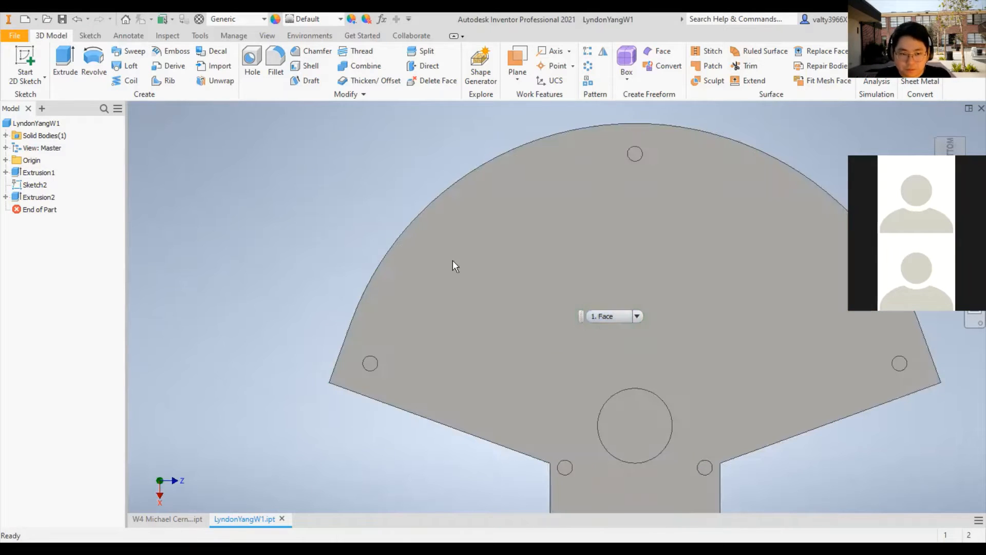
pyautogui.moveTo(761, 293); pyautogui.dragTo(702, 272, button='middle')
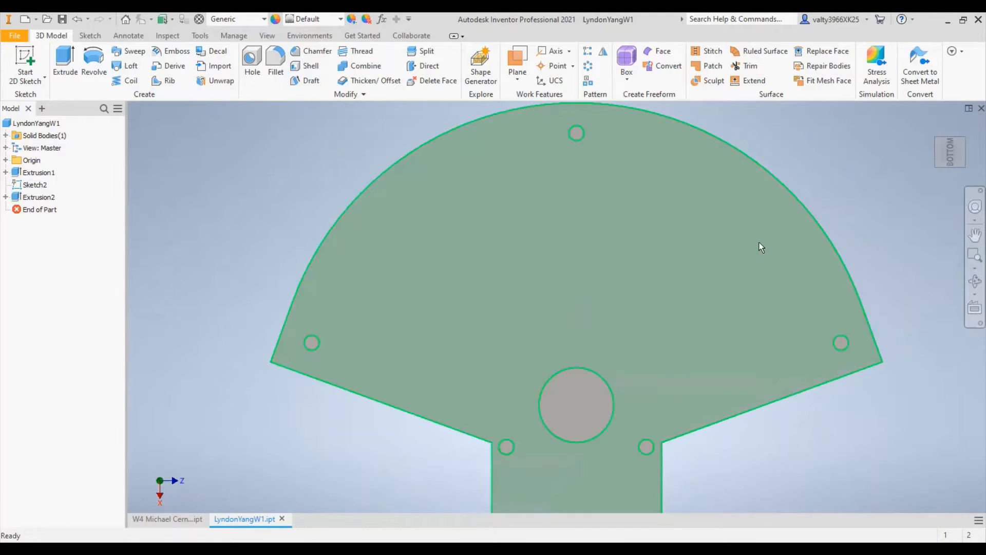
# - Turn the part to its top view and start a new sketch on the fan's top face
pyautogui.keyDown('shift'); pyautogui.moveTo(832, 273); pyautogui.dragTo(565, 228, button='middle'); pyautogui.keyUp('shift')
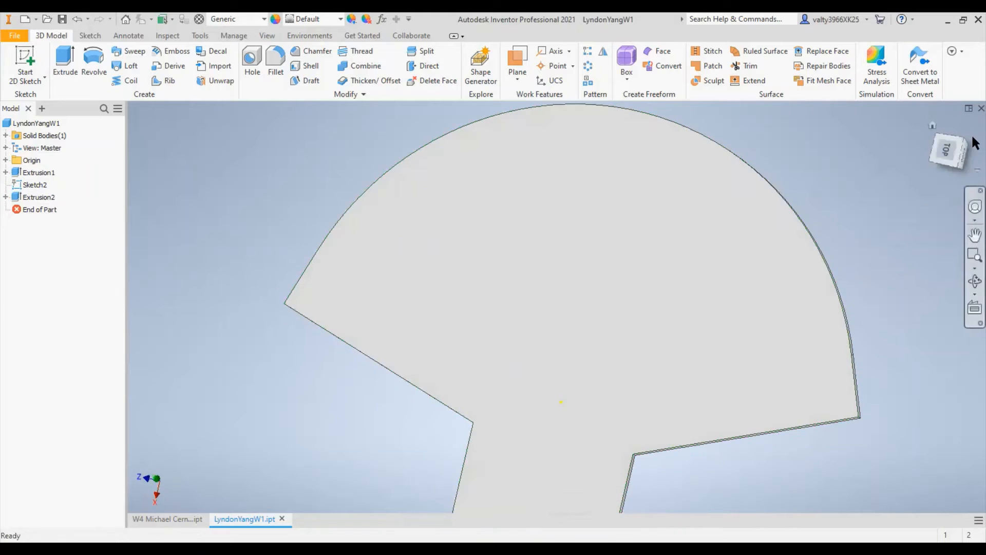
pyautogui.click(947, 152)
pyautogui.click(30, 54)
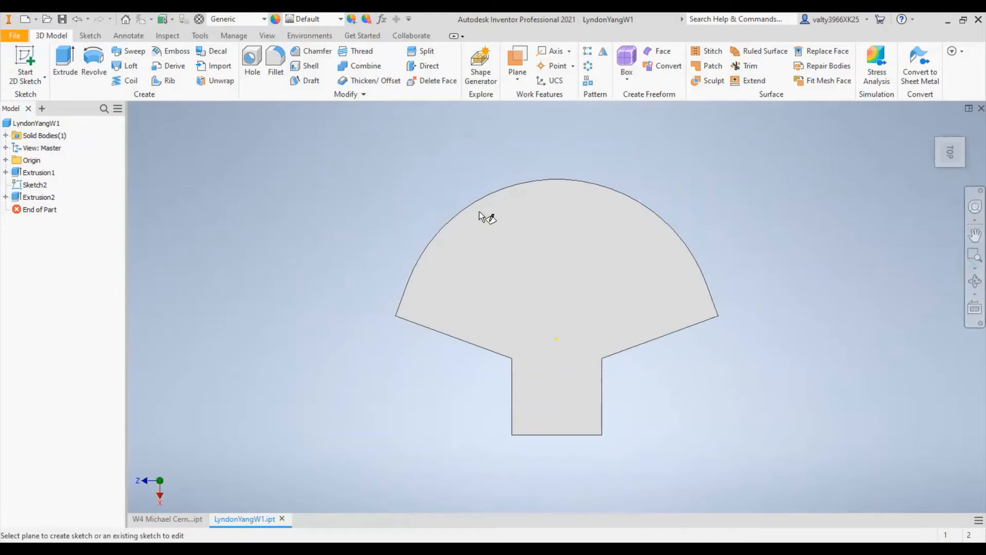
pyautogui.click(480, 218)
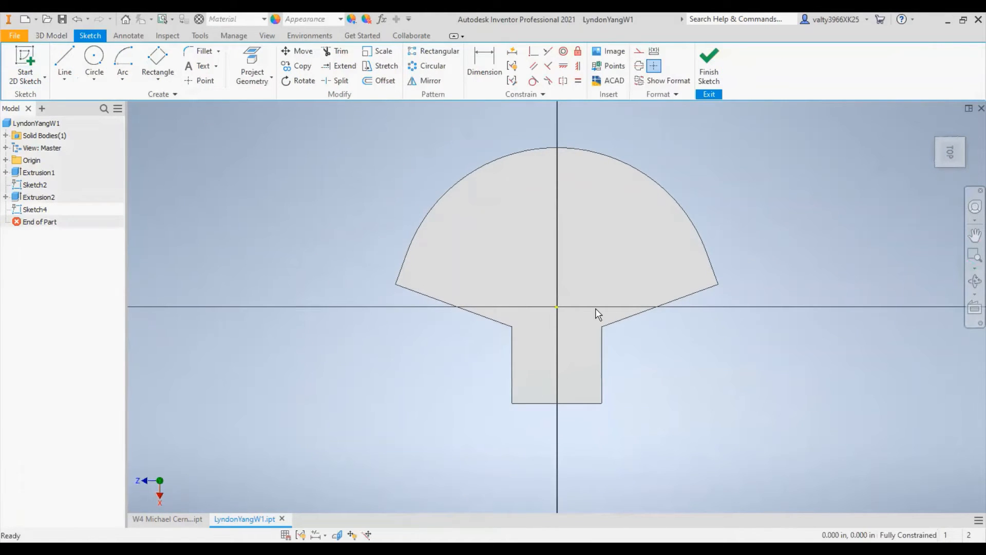
pyautogui.scroll(3, 596, 315)
pyautogui.moveTo(605, 218); pyautogui.dragTo(622, 284, button='middle')
pyautogui.scroll(-3, 588, 244)
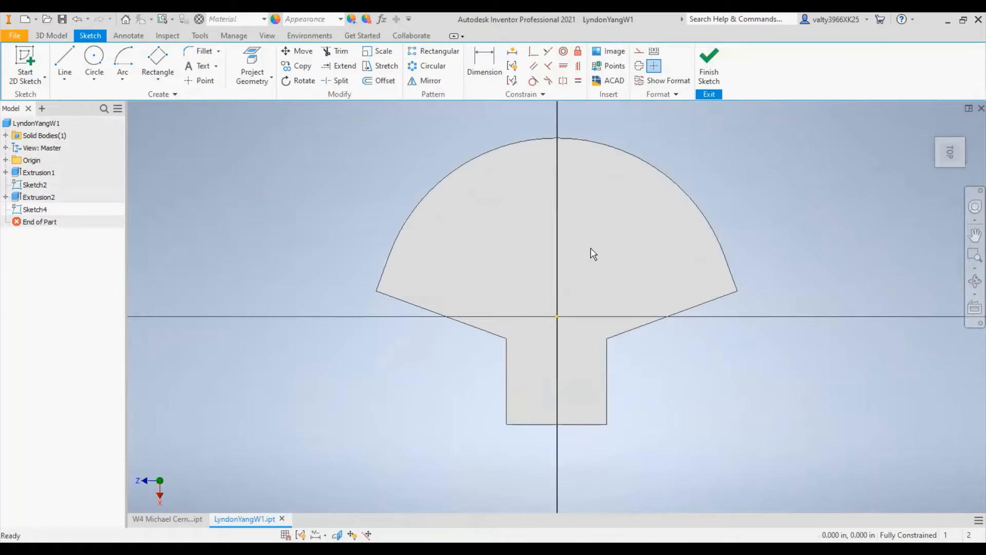
pyautogui.moveTo(771, 262); pyautogui.dragTo(660, 276, button='right')
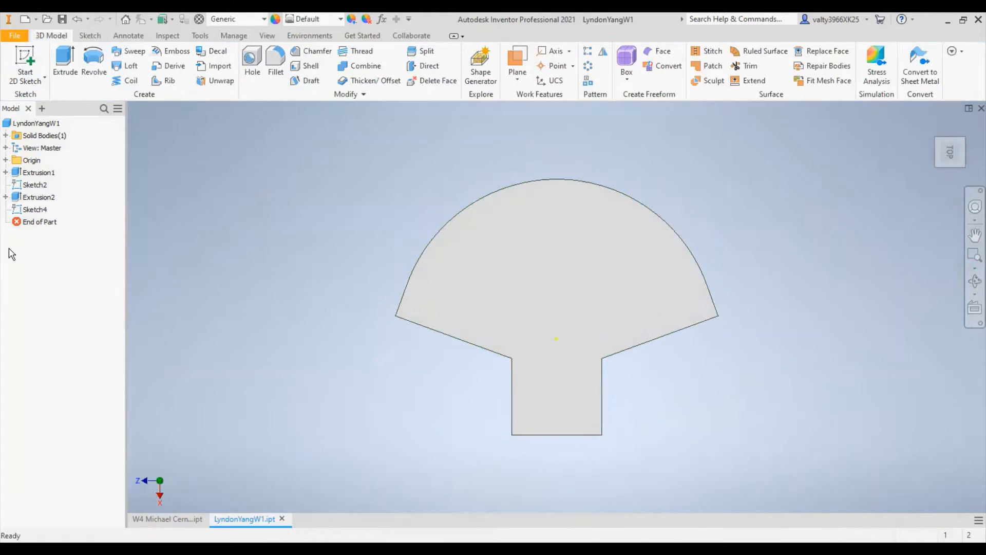
pyautogui.hotkey('ctrl', 'z')
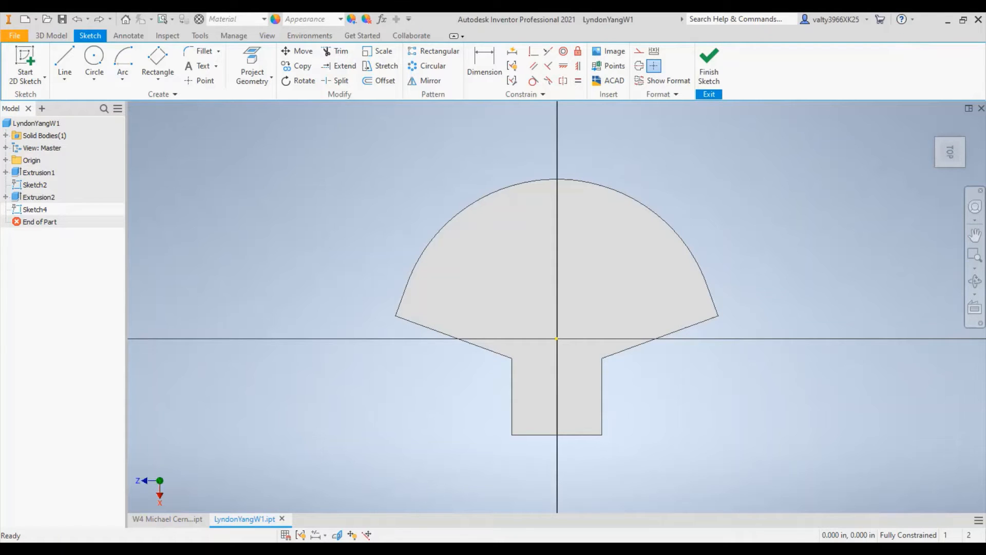
pyautogui.click(122, 61)
pyautogui.scroll(3, 567, 341)
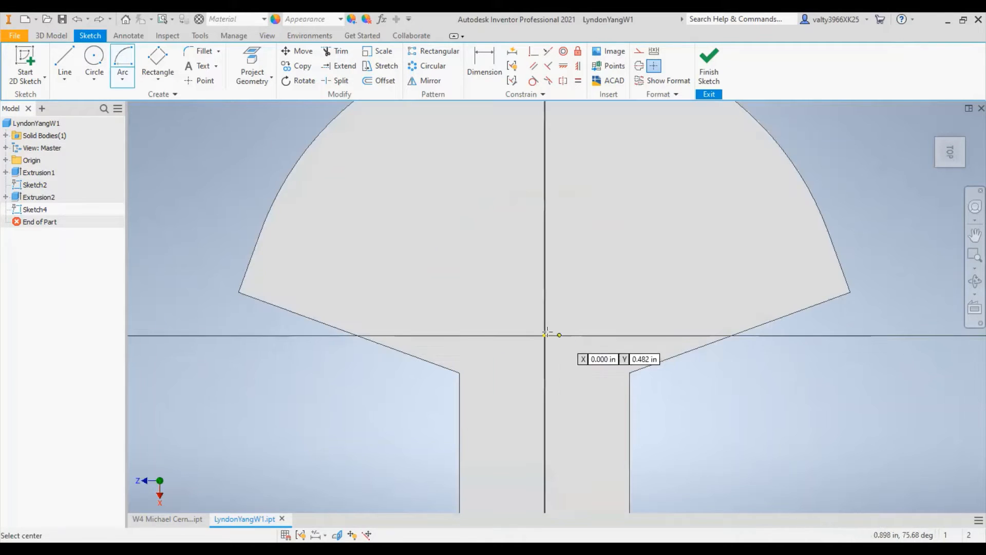
pyautogui.click(544, 335)
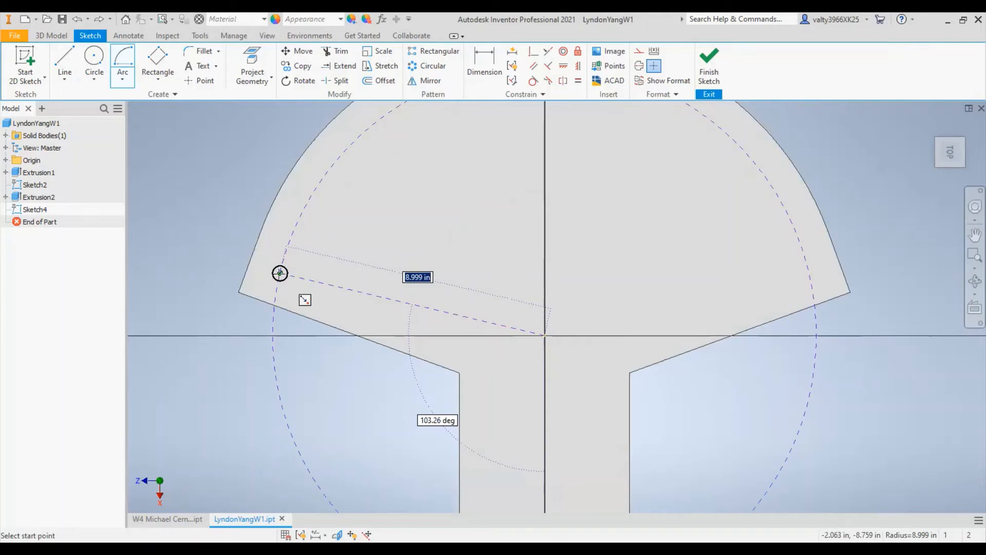
pyautogui.scroll(-2, 280, 273)
pyautogui.scroll(6, 280, 274)
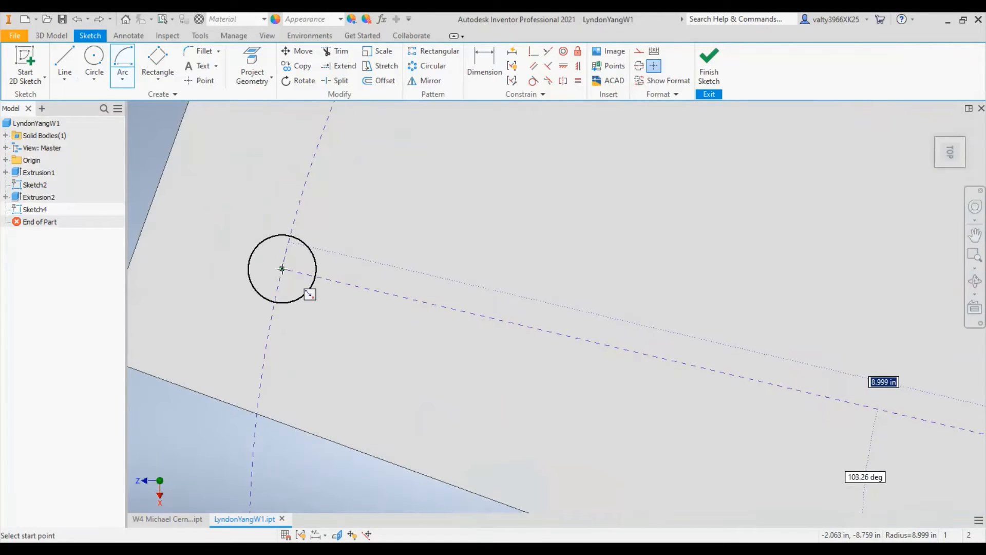
pyautogui.scroll(-3, 305, 261)
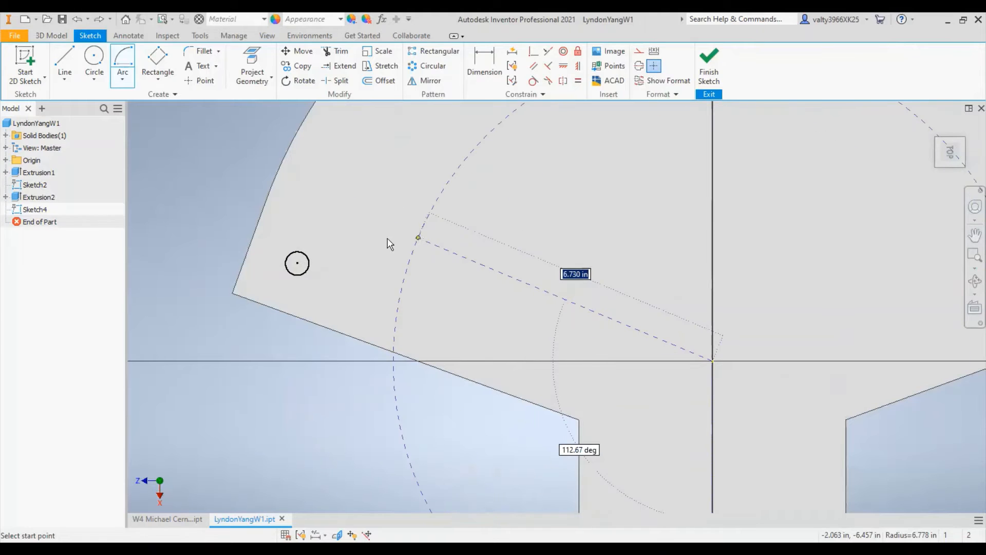
pyautogui.press('Escape')
pyautogui.click(128, 67)
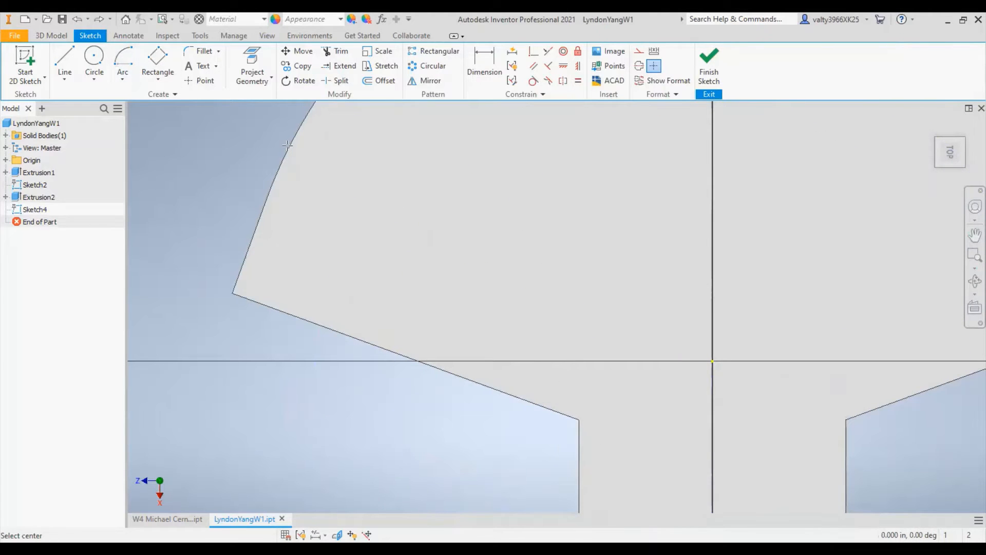
pyautogui.click(713, 361)
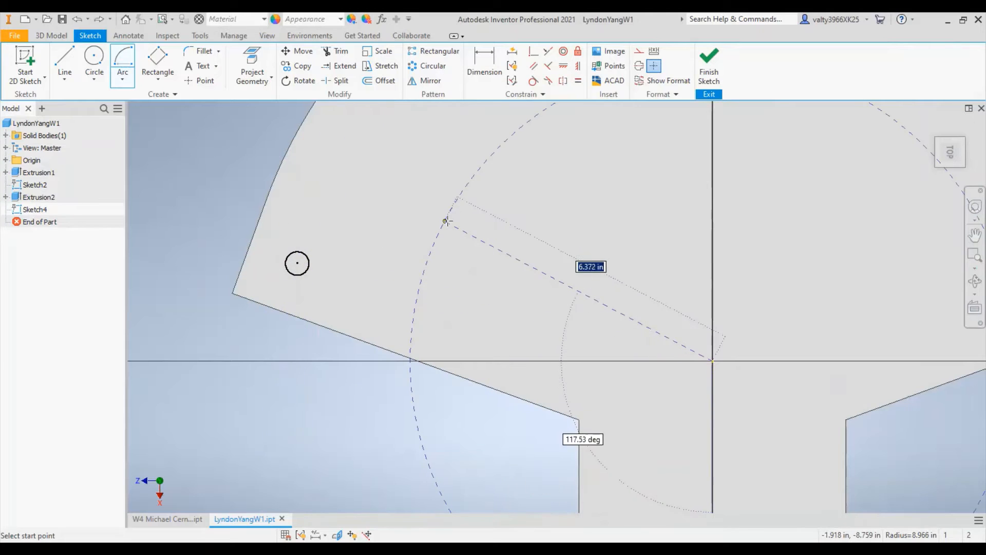
pyautogui.hotkey('ctrl', 'z')
pyautogui.click(152, 60)
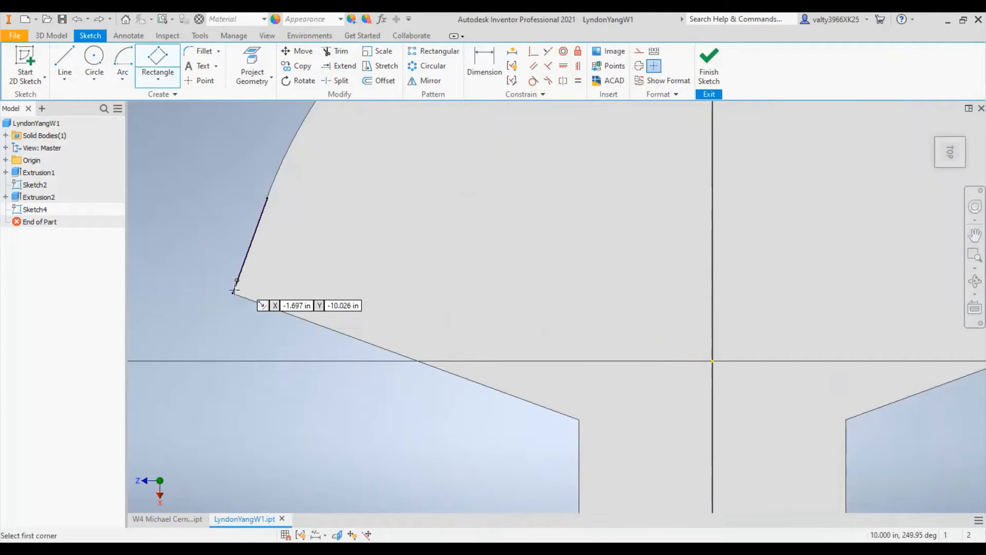
pyautogui.click(476, 60)
pyautogui.click(124, 59)
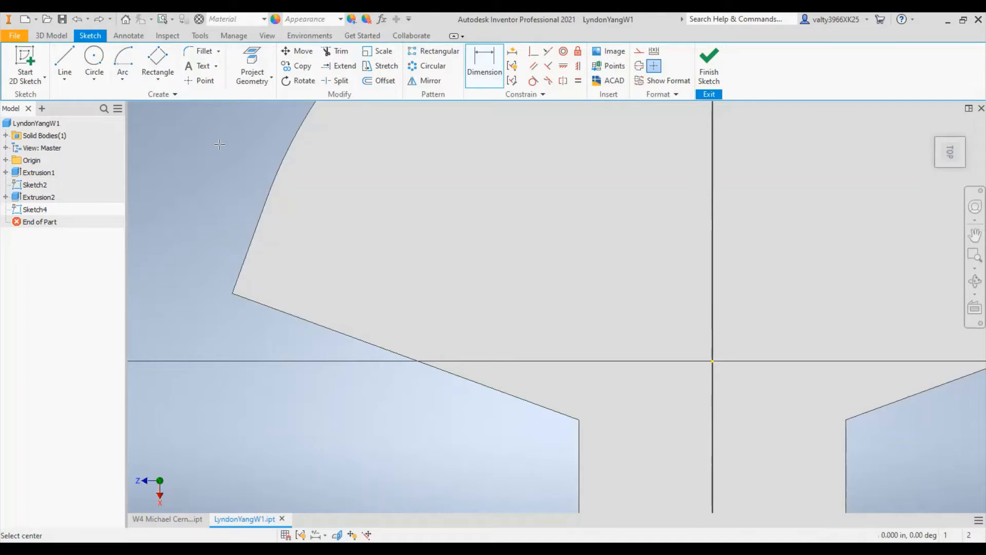
pyautogui.click(713, 361)
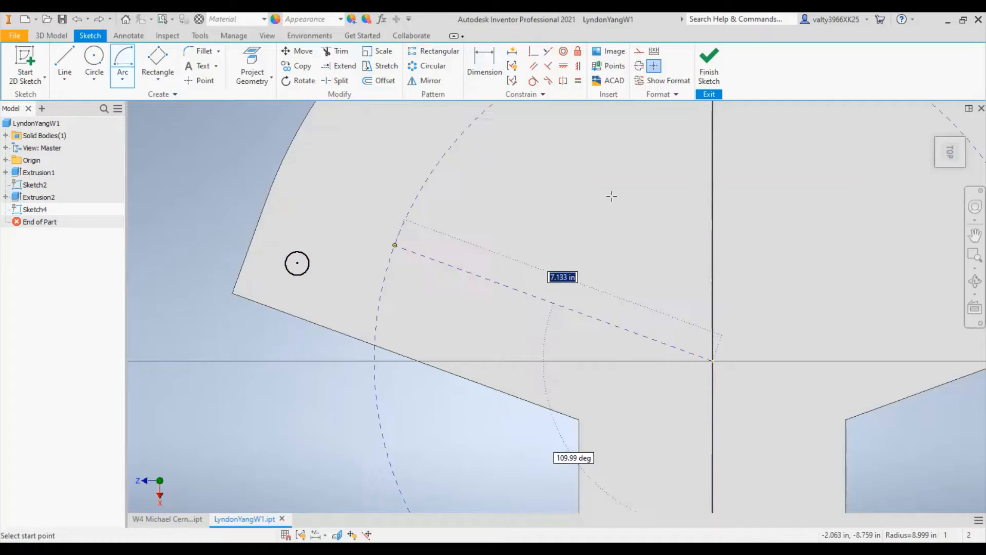
pyautogui.press('Escape')
# - Draw a three-point rectangle inside the fan's left corner, using the short straight outer edge as its first side
pyautogui.click(157, 59)
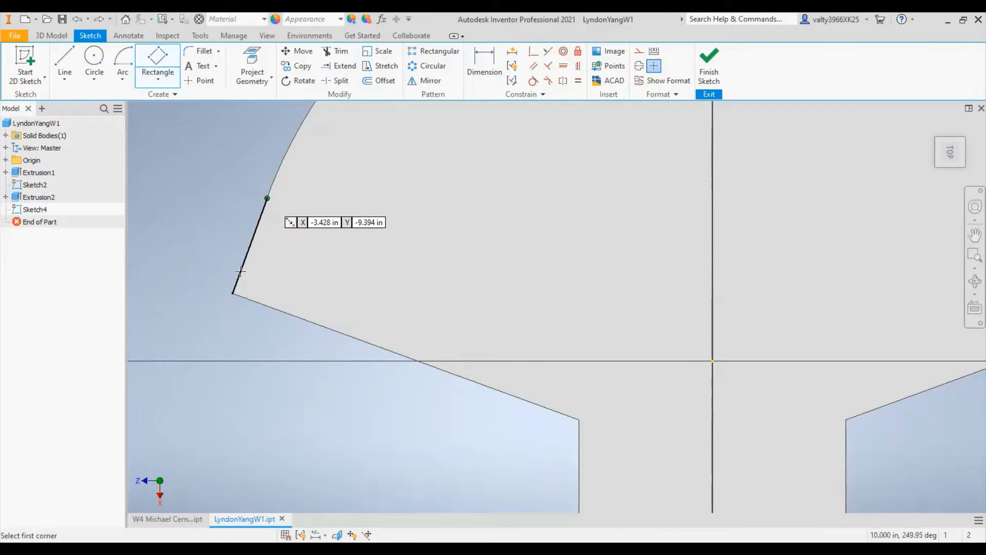
pyautogui.click(267, 198)
pyautogui.click(233, 293)
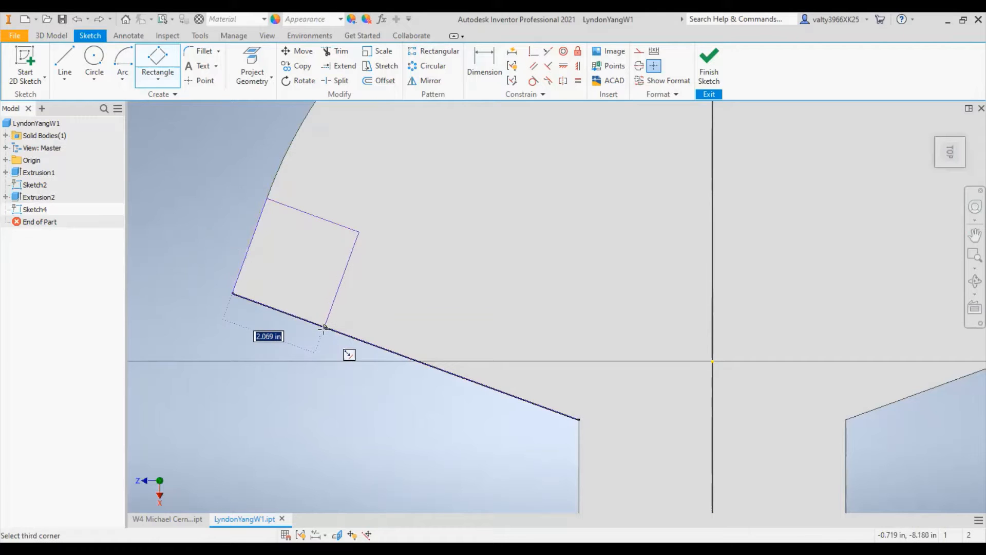
# - Add a driven vertical dimension to the left rectangle's outer edge and set the horizontal dimension of its lower edge to 2 in
pyautogui.click(483, 66)
pyautogui.click(250, 246)
pyautogui.click(186, 231)
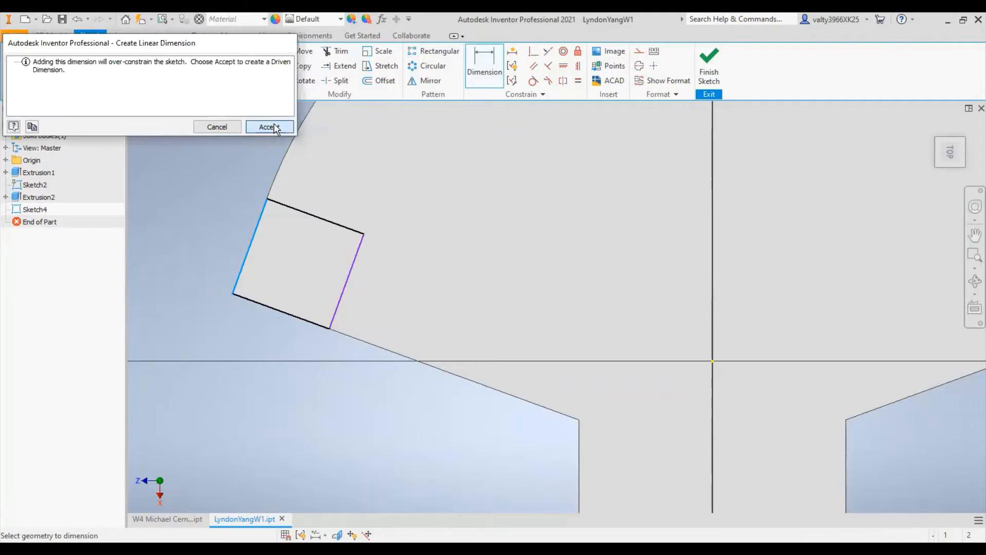
pyautogui.click(273, 123)
pyautogui.click(301, 321)
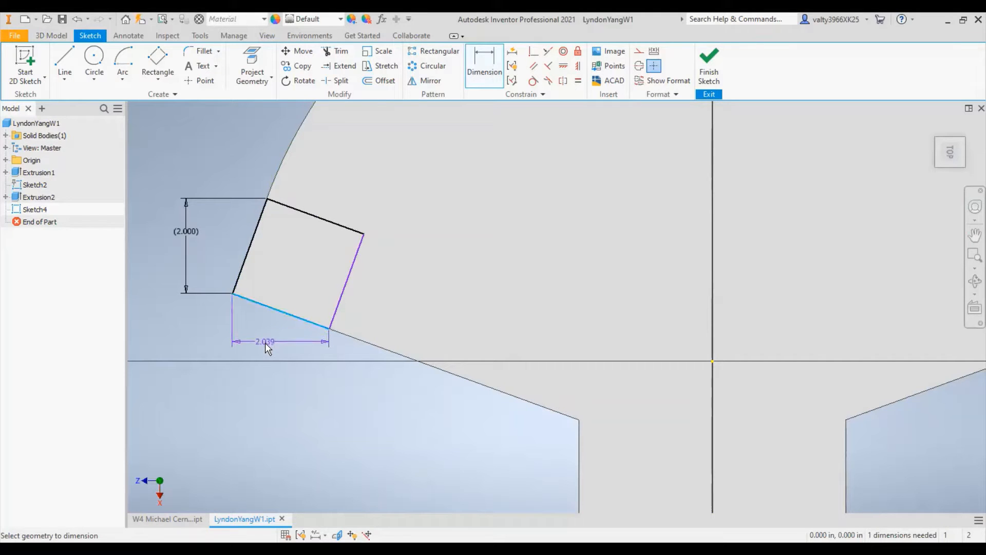
pyautogui.click(265, 343)
pyautogui.write('2')
pyautogui.press('Return')
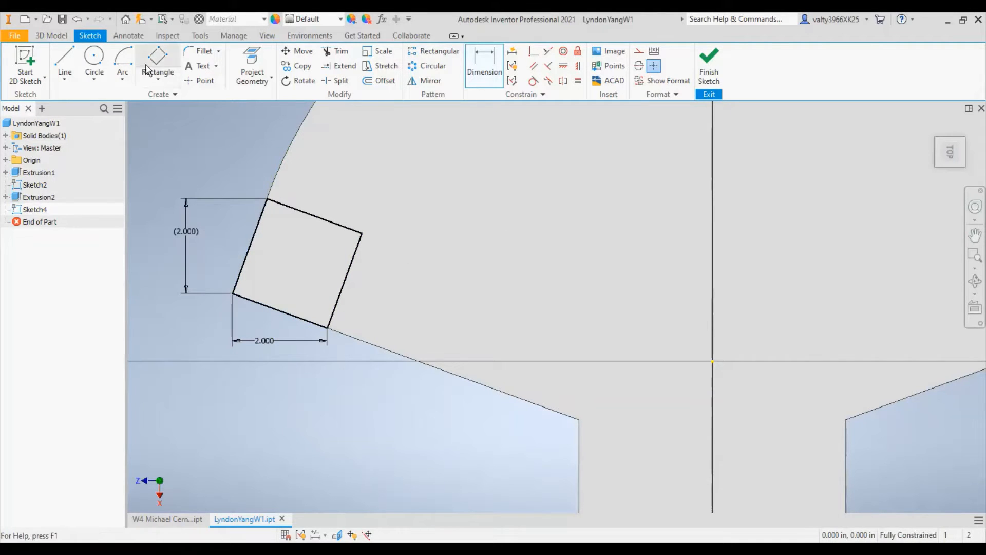
# - Draw a small circle centred inside the rectangle at the fan's left corner
pyautogui.click(94, 60)
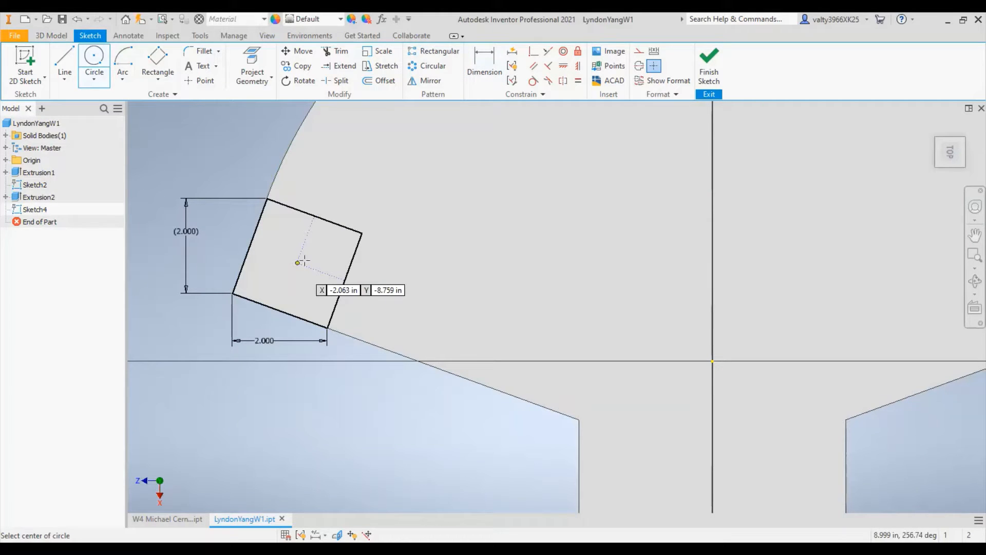
pyautogui.click(304, 261)
pyautogui.click(309, 263)
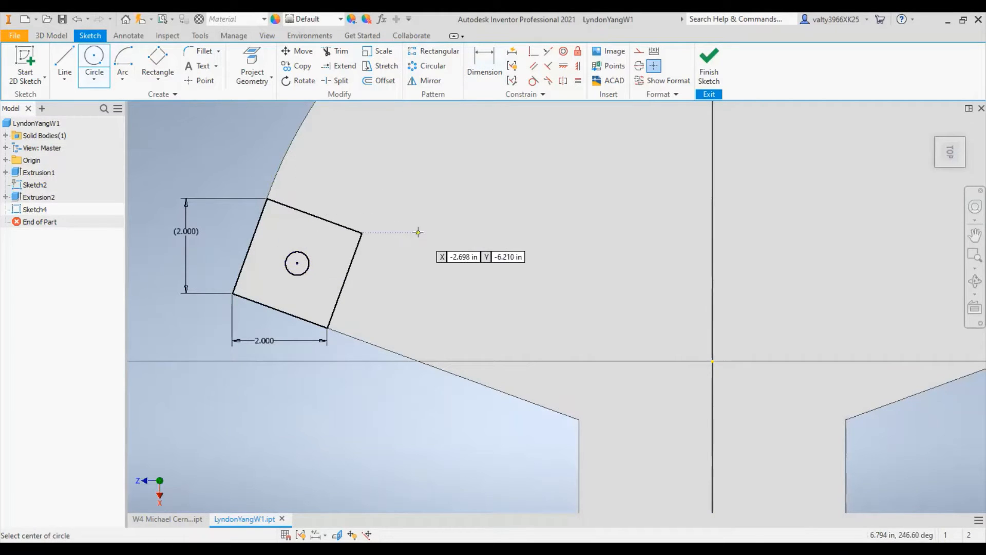
pyautogui.rightClick(418, 232)
pyautogui.click(381, 234)
pyautogui.click(95, 55)
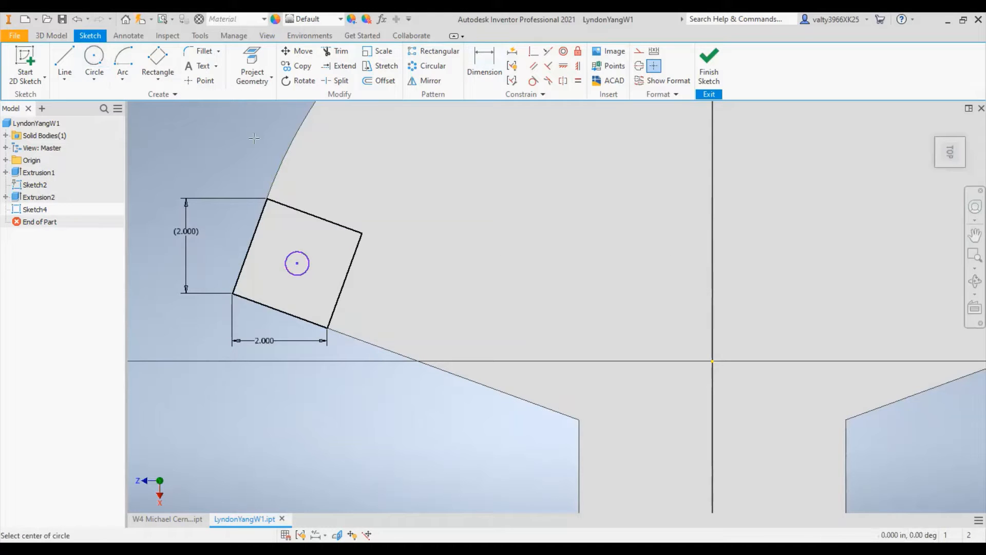
# - Draw a matching three-point rectangle in the fan's right corner and add a driven vertical dimension to its outer edge
pyautogui.click(158, 61)
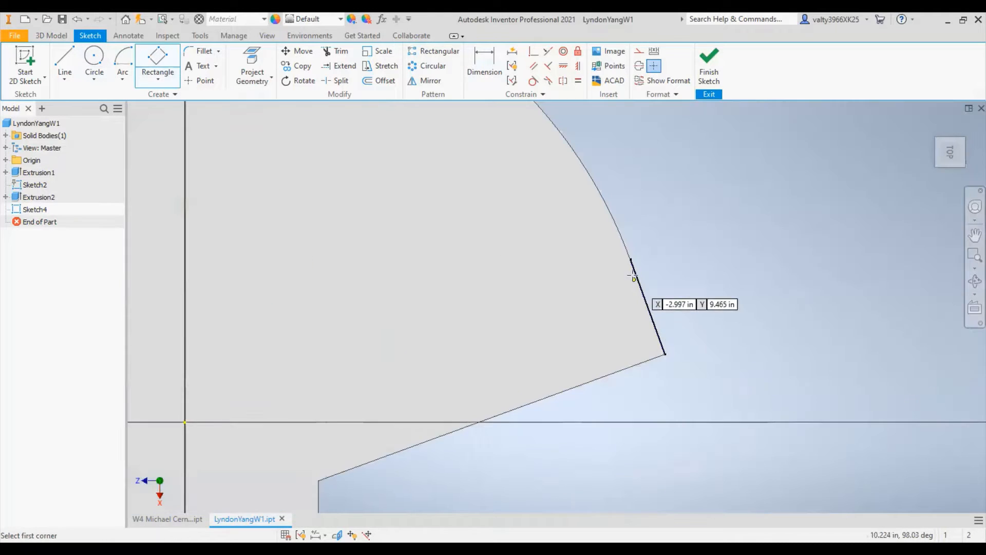
pyautogui.click(631, 259)
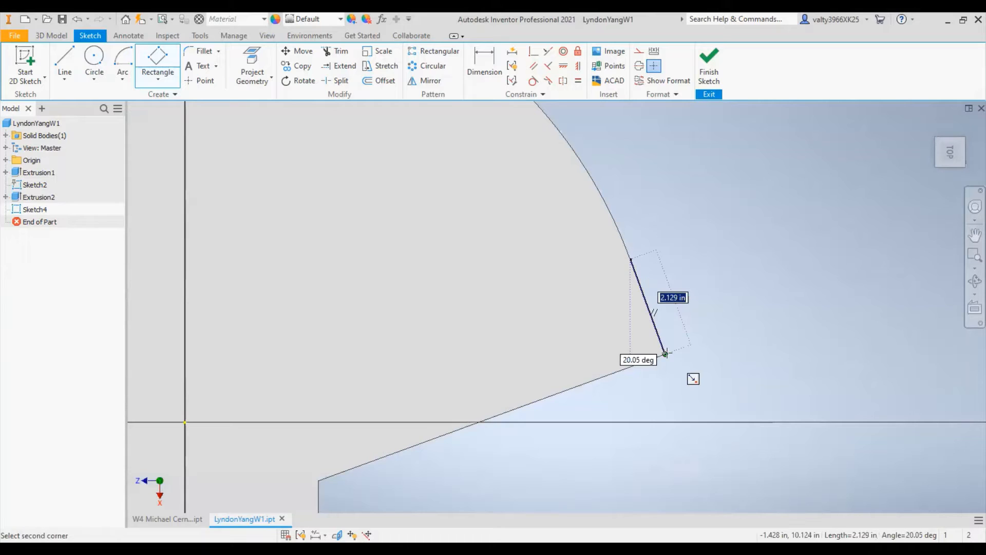
pyautogui.click(665, 354)
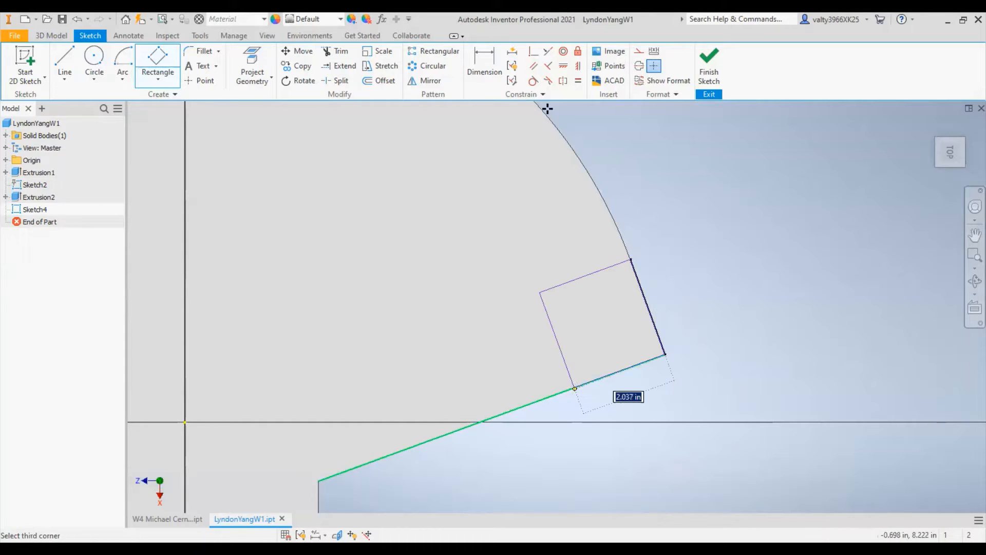
pyautogui.click(484, 61)
pyautogui.click(654, 322)
pyautogui.click(688, 303)
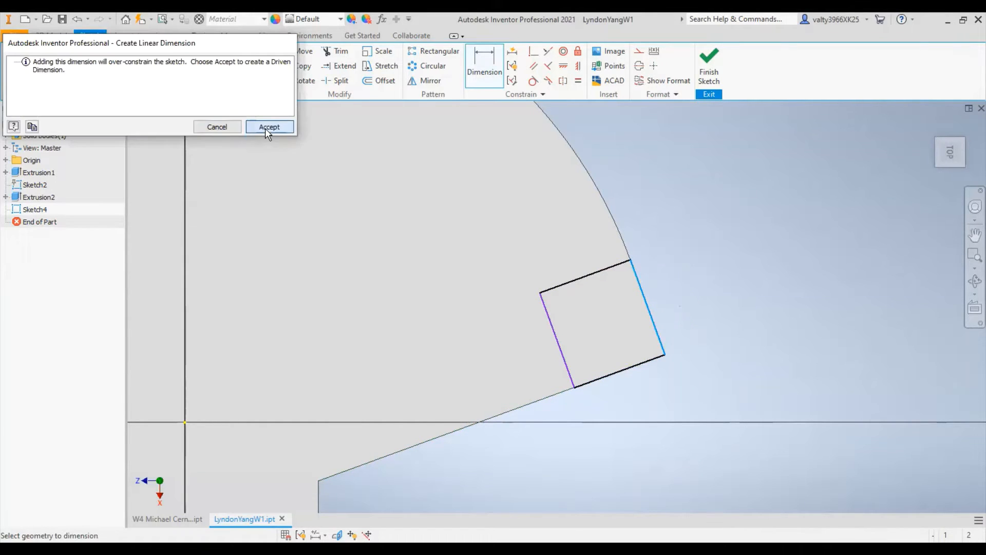
pyautogui.click(265, 127)
# - Try an aligned 2 in dimension on the right rectangle's lower edge and undo it
pyautogui.click(619, 371)
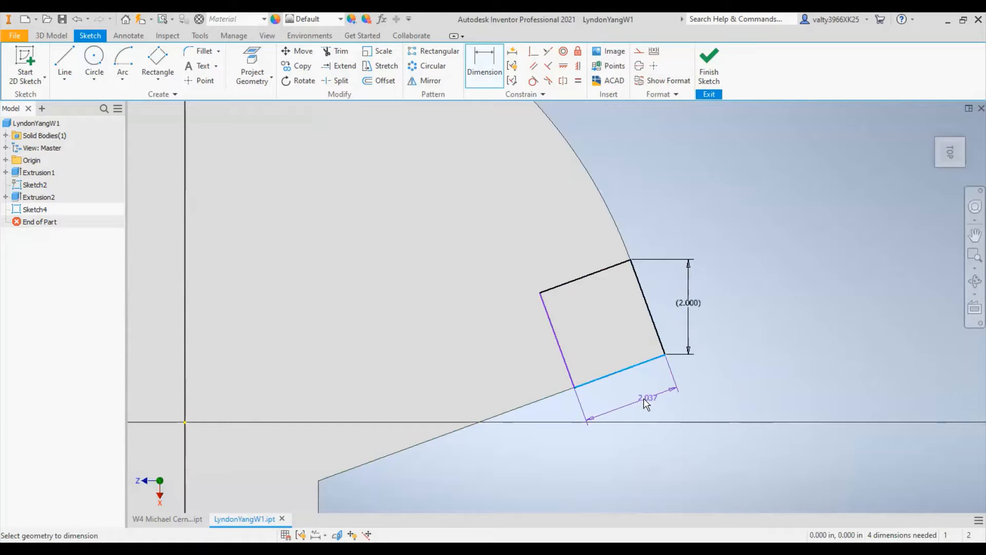
pyautogui.click(643, 399)
pyautogui.write('2')
pyautogui.press('Return')
pyautogui.scroll(5, 288, 373)
pyautogui.moveTo(412, 378); pyautogui.dragTo(586, 374, button='middle')
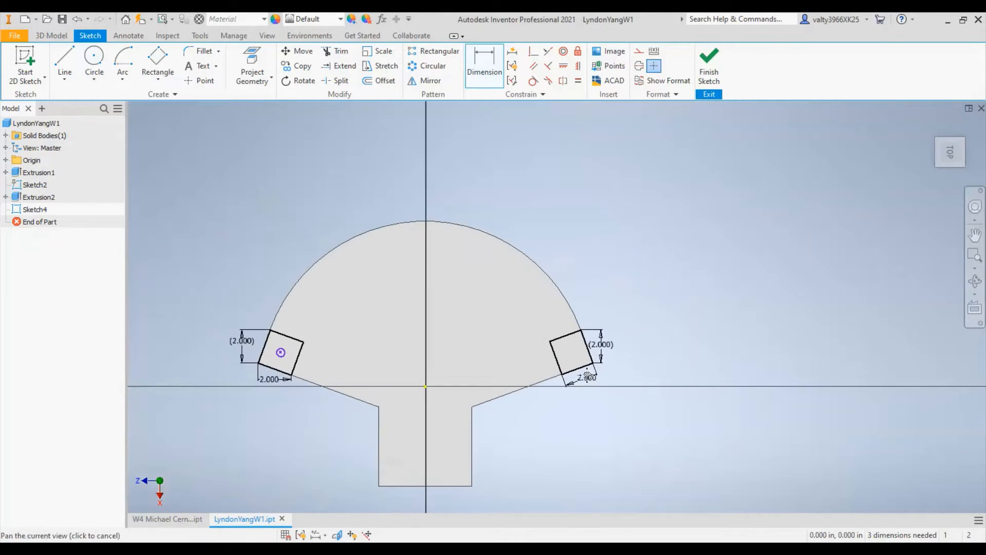
pyautogui.scroll(-3, 588, 377)
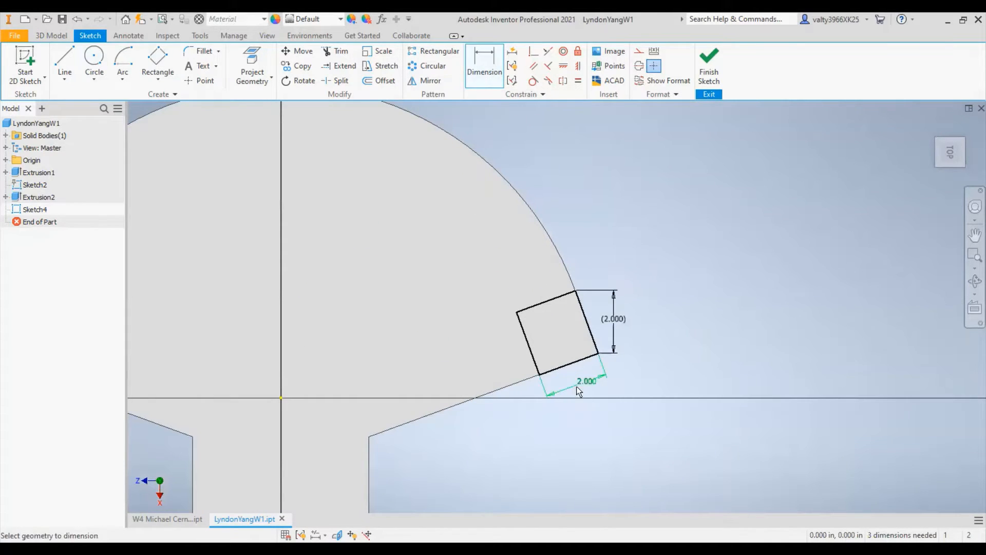
pyautogui.click(577, 391)
pyautogui.rightClick(586, 380)
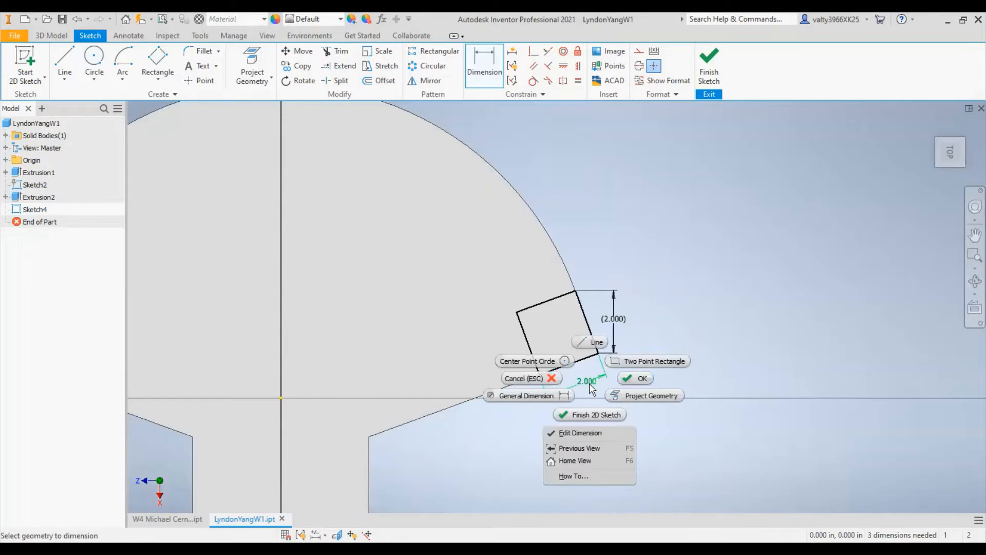
pyautogui.click(544, 378)
pyautogui.hotkey('ctrl', 'z')
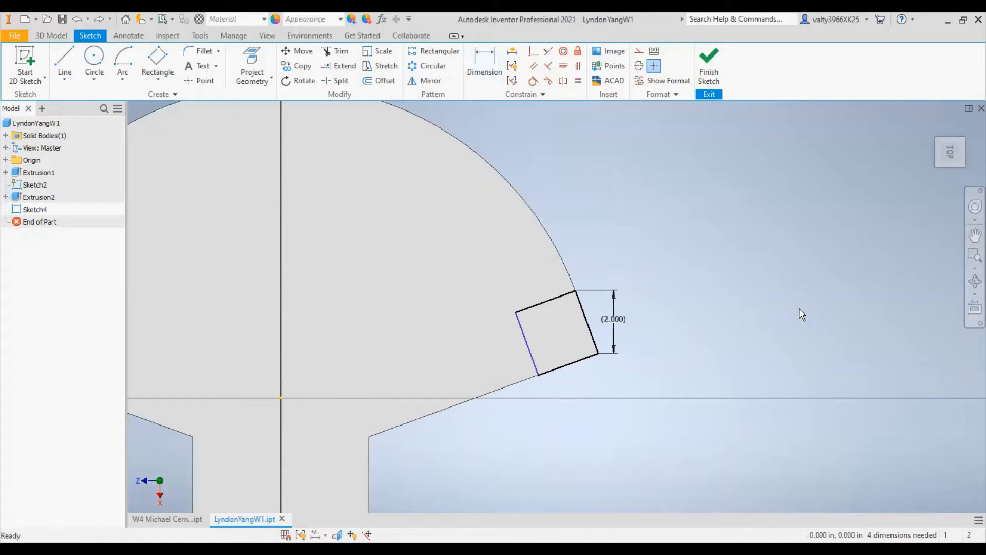
# - Add a horizontal dimension to the right rectangle's lower edge and set it to 2 in
pyautogui.click(478, 76)
pyautogui.click(579, 368)
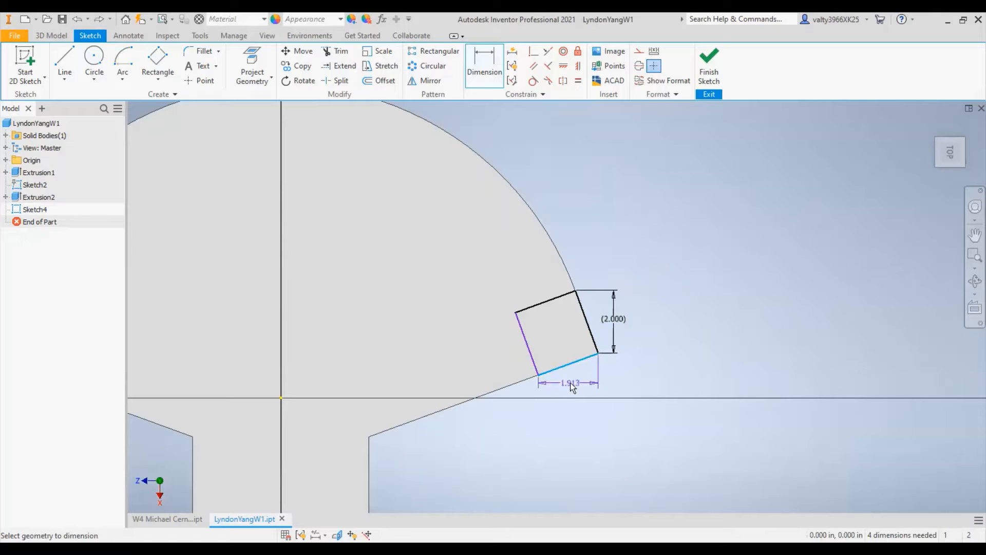
pyautogui.click(574, 385)
pyautogui.write('2')
pyautogui.press('Return')
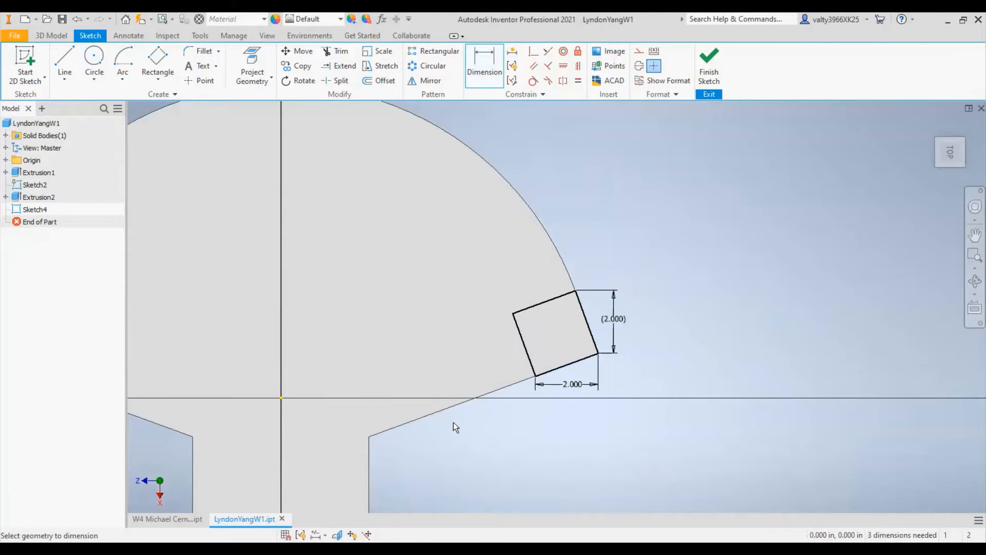
# - Draw a small circle centred inside the rectangle at the fan's right corner, like the one in the left rectangle
pyautogui.scroll(-3, 431, 381)
pyautogui.scroll(5, 485, 324)
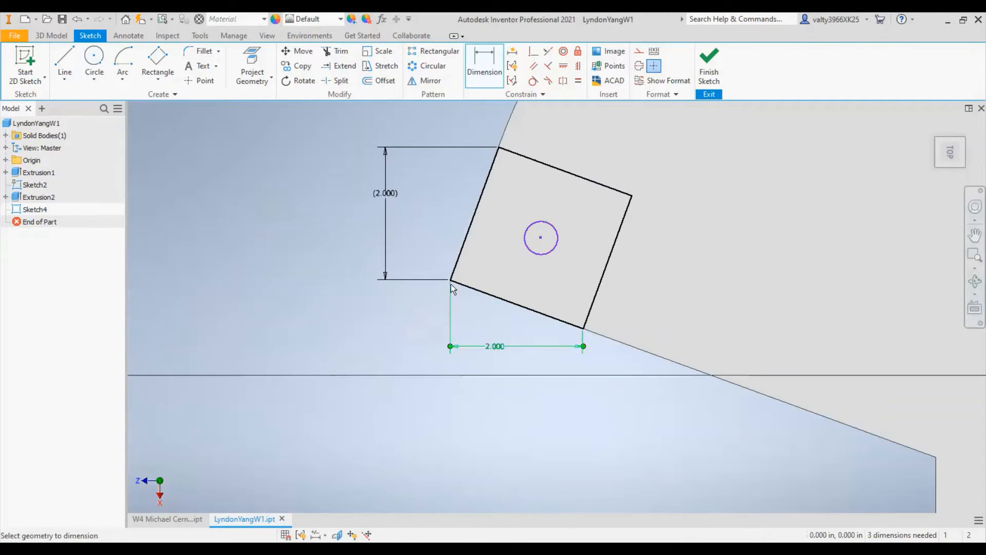
pyautogui.moveTo(831, 334); pyautogui.dragTo(267, 335, button='middle')
pyautogui.moveTo(659, 337); pyautogui.dragTo(97, 367, button='middle')
pyautogui.scroll(-3, 463, 348)
pyautogui.scroll(-3, 463, 347)
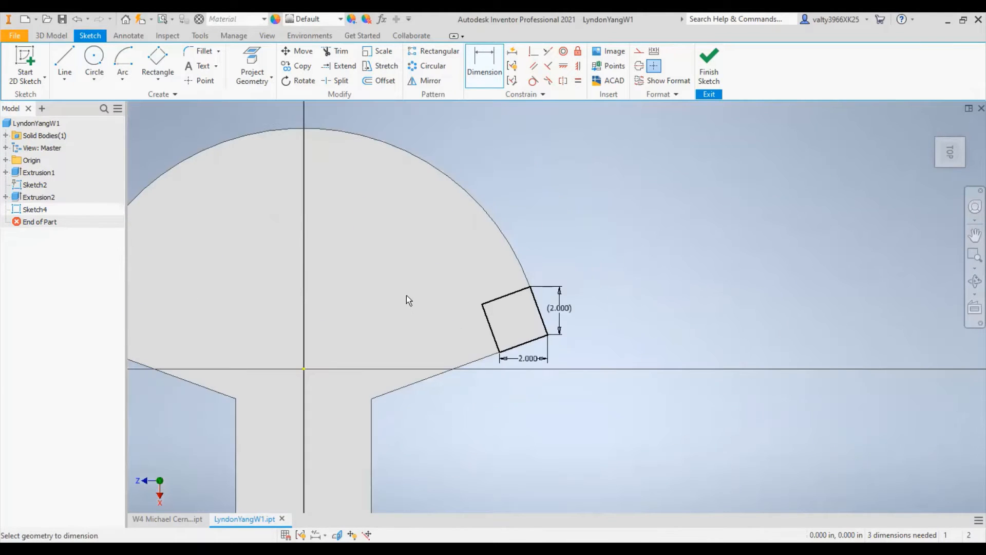
pyautogui.moveTo(261, 236); pyautogui.dragTo(410, 241, button='middle')
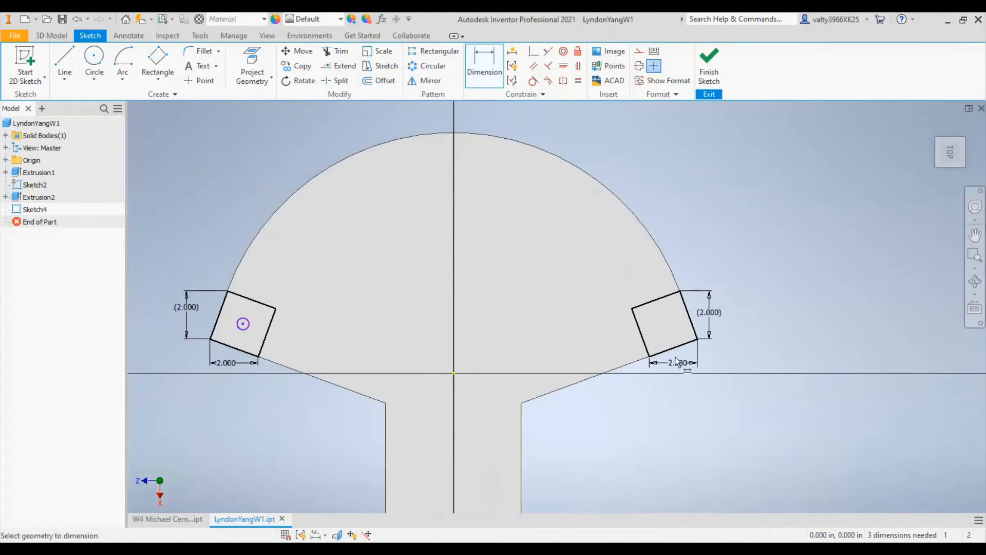
pyautogui.click(93, 56)
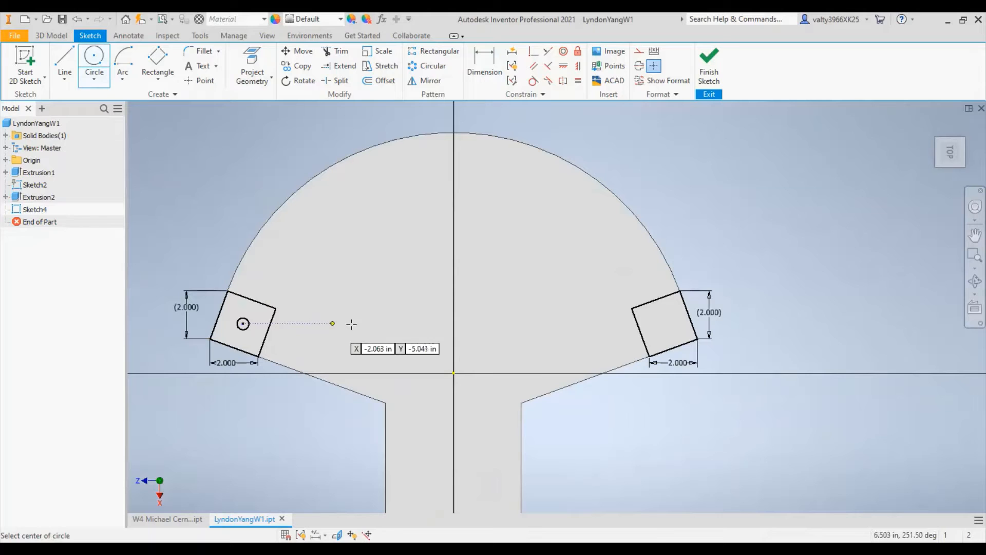
pyautogui.press('Escape')
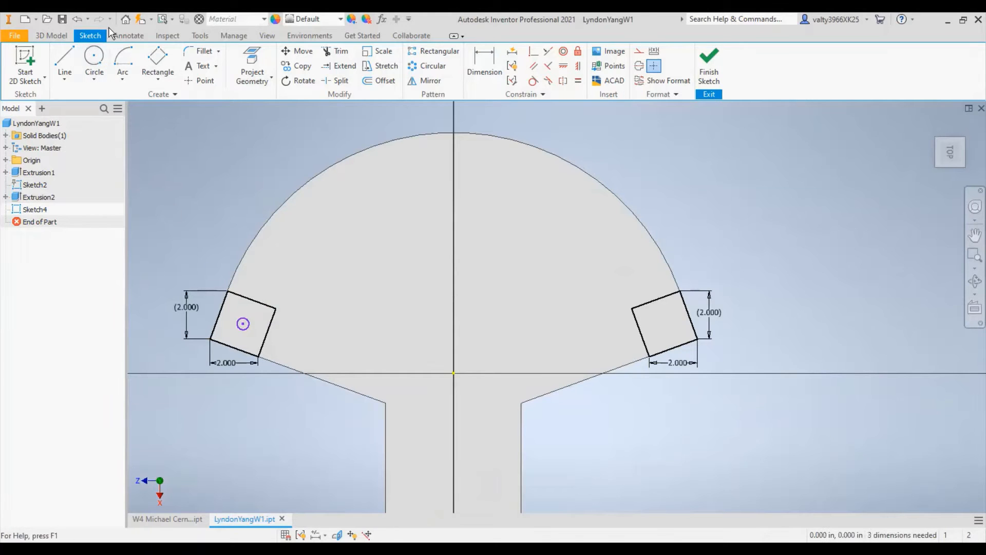
pyautogui.click(96, 57)
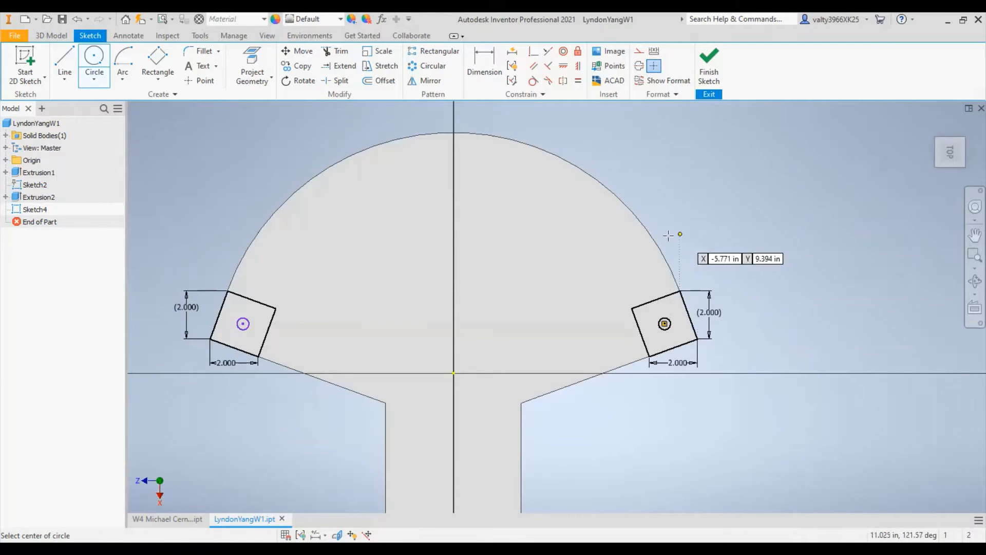
pyautogui.press('Escape')
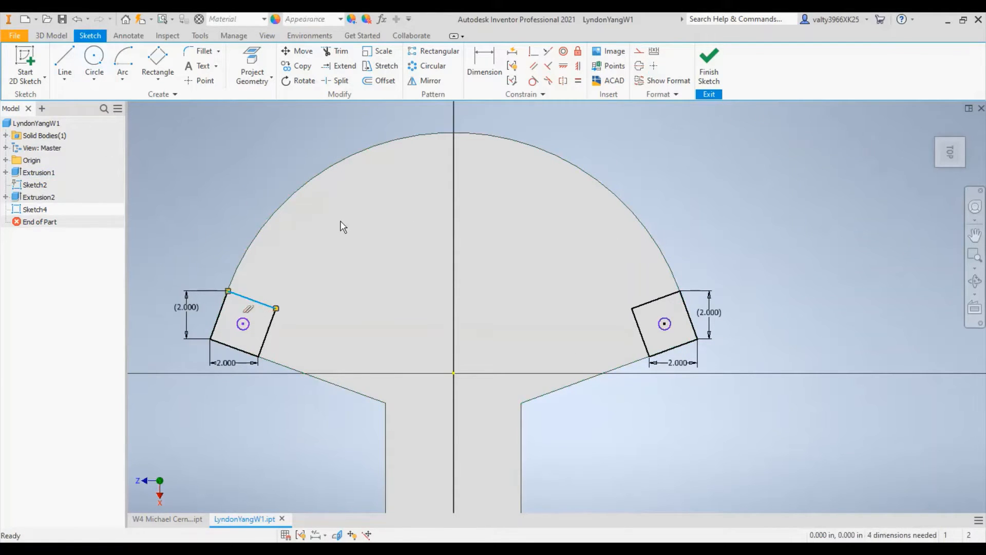
# - Undo the small circle in the right corner rectangle and recreate it at the rectangle's centre
pyautogui.rightClick(810, 179)
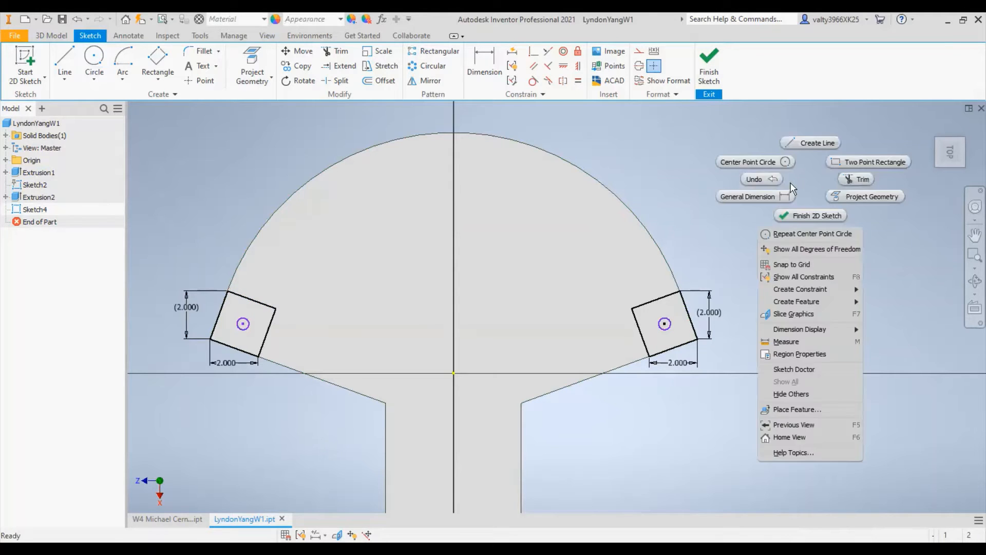
pyautogui.click(766, 183)
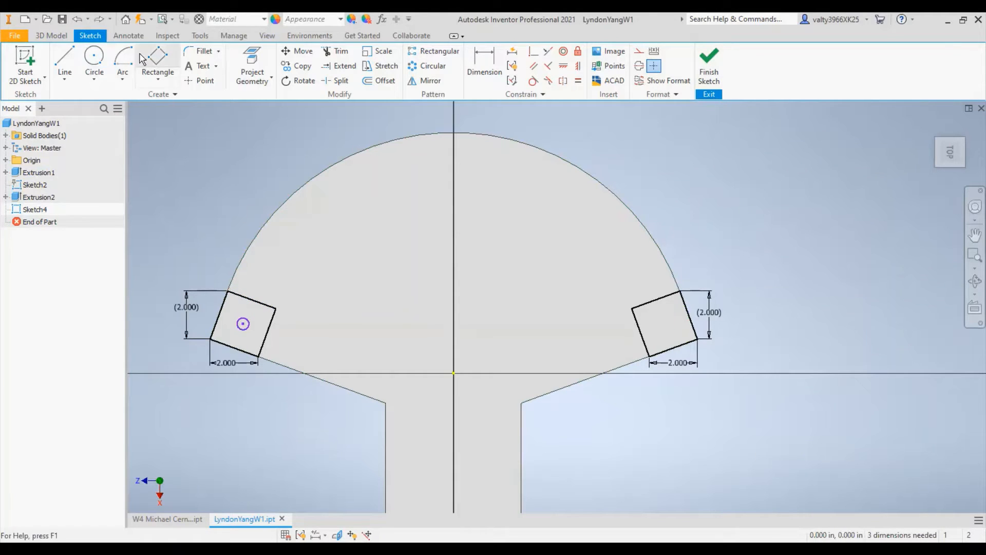
pyautogui.click(94, 56)
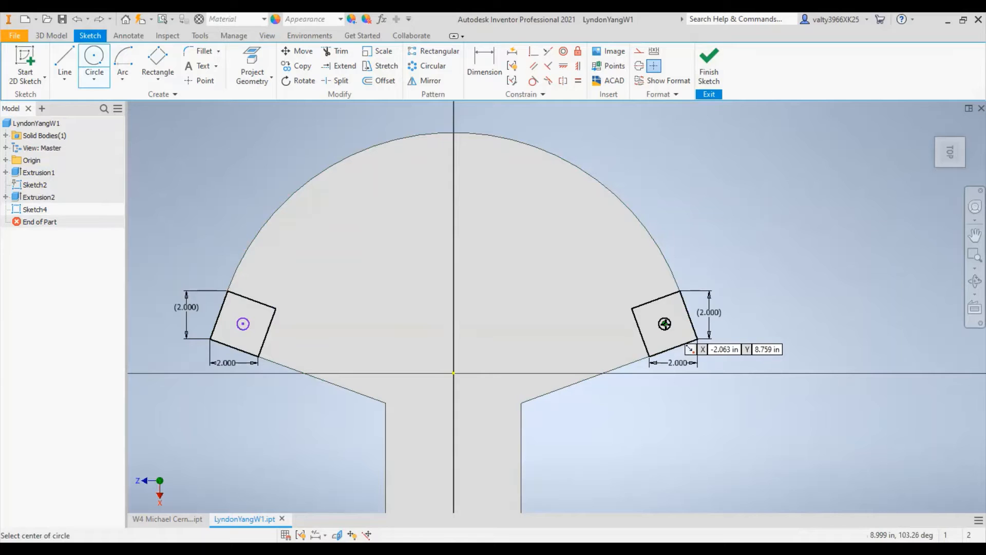
pyautogui.rightClick(754, 228)
pyautogui.click(786, 228)
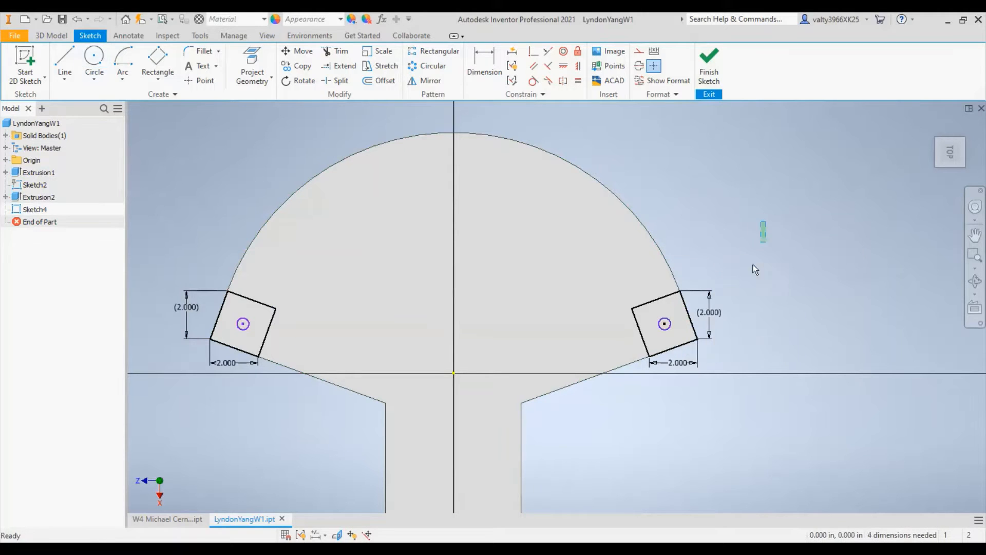
# - Convert both corner rectangles and their small circles to construction geometry
pyautogui.moveTo(767, 221); pyautogui.dragTo(152, 406)
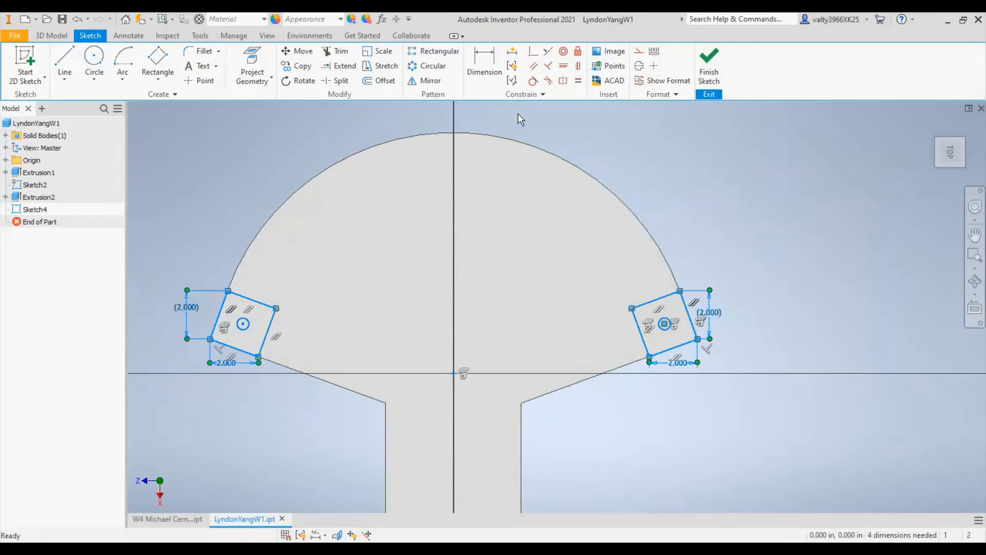
pyautogui.click(639, 51)
pyautogui.click(785, 231)
# - Draw an arc centred on the origin from the left circle's centre to the right circle's centre and make it construction geometry
pyautogui.click(201, 80)
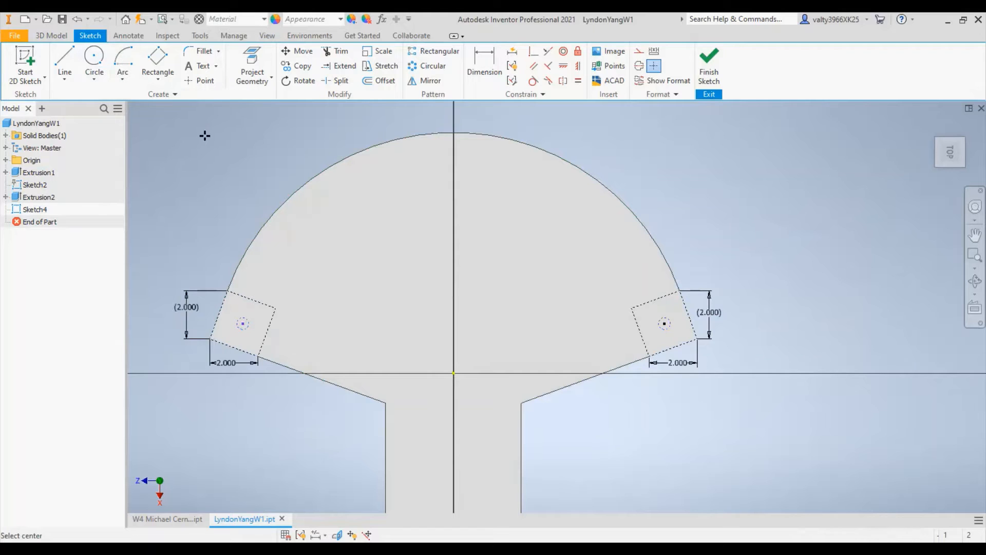
pyautogui.press('a')
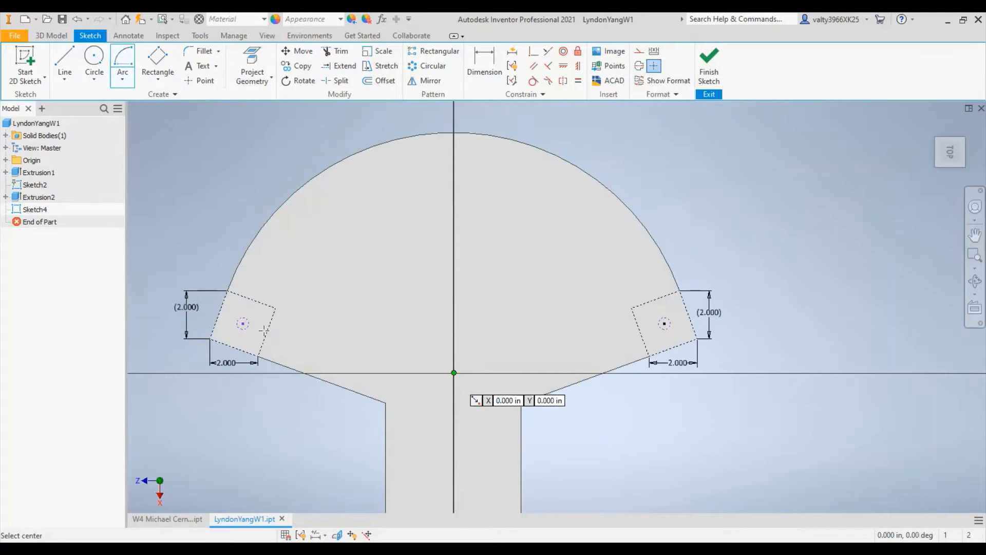
pyautogui.click(454, 372)
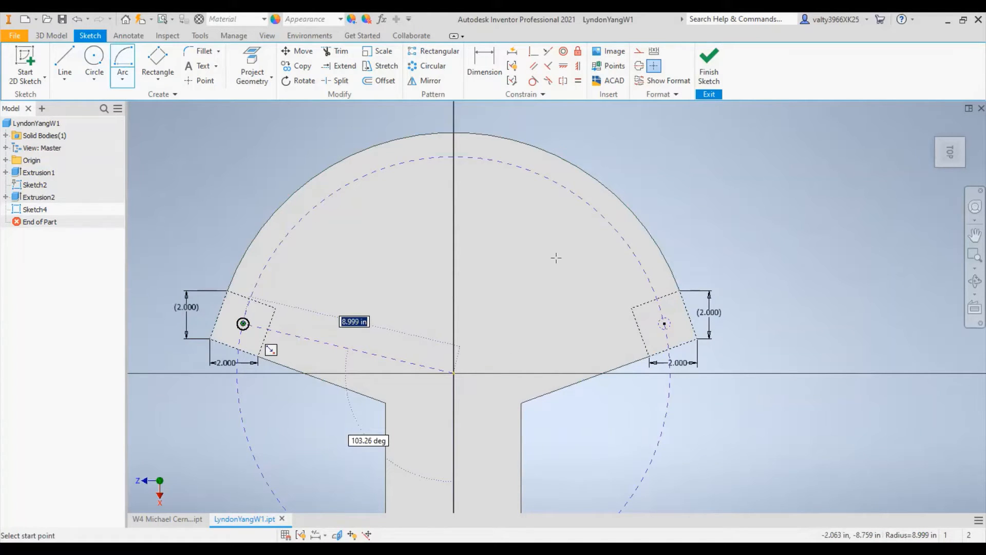
pyautogui.click(243, 324)
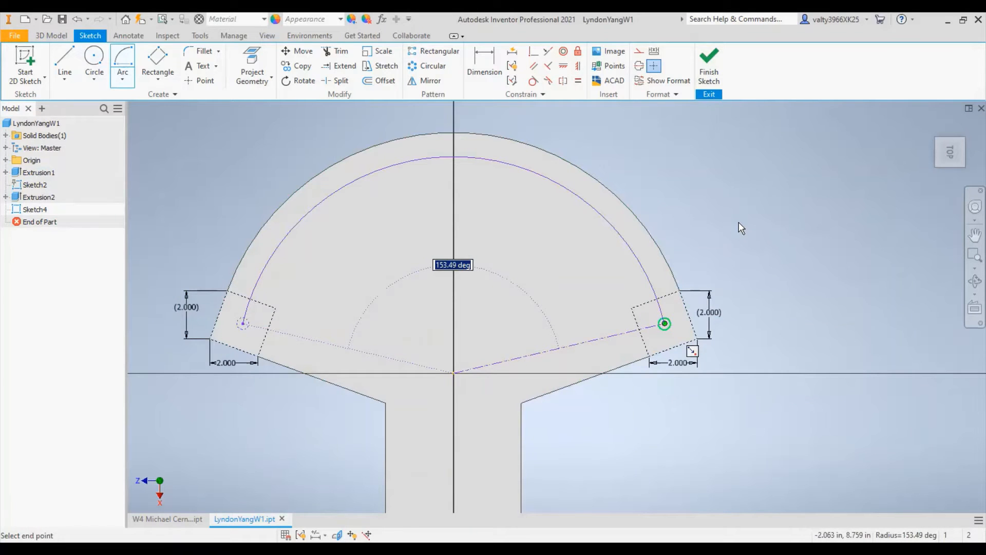
pyautogui.press('Escape')
pyautogui.click(627, 241)
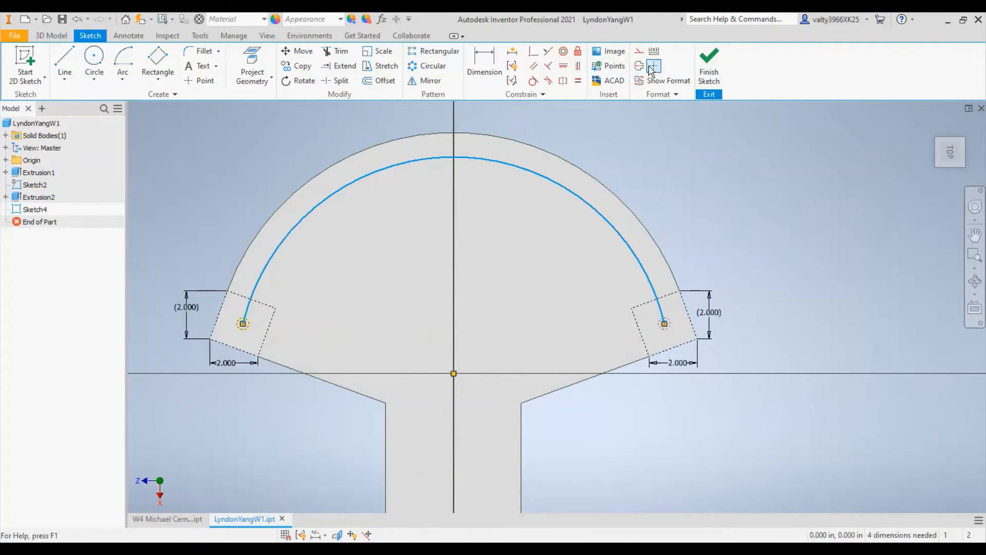
pyautogui.click(639, 51)
# - Draw a three-point rectangle about 4.6 by 8.65 in, from the construction arc down to the horizontal axis
pyautogui.moveTo(554, 282); pyautogui.dragTo(598, 297, button='middle')
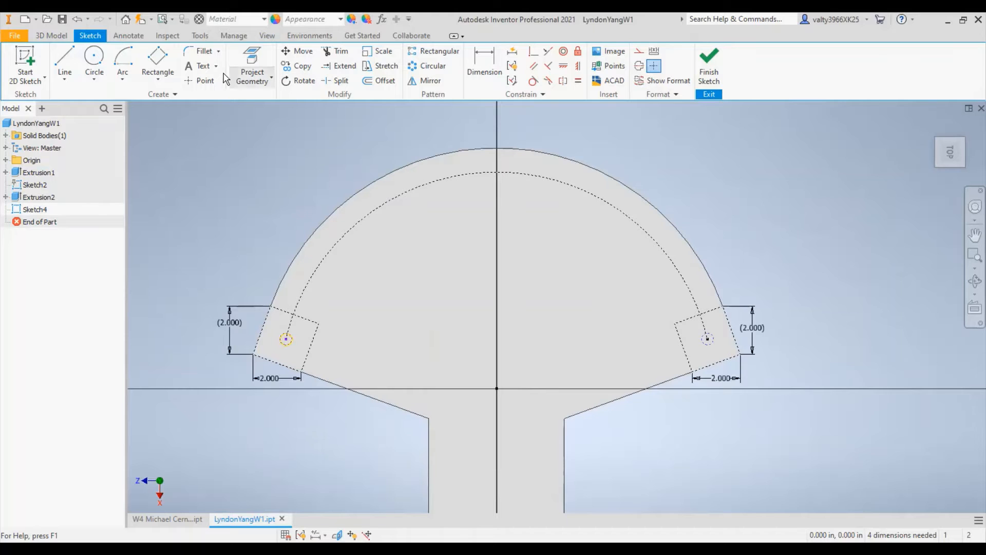
pyautogui.click(158, 59)
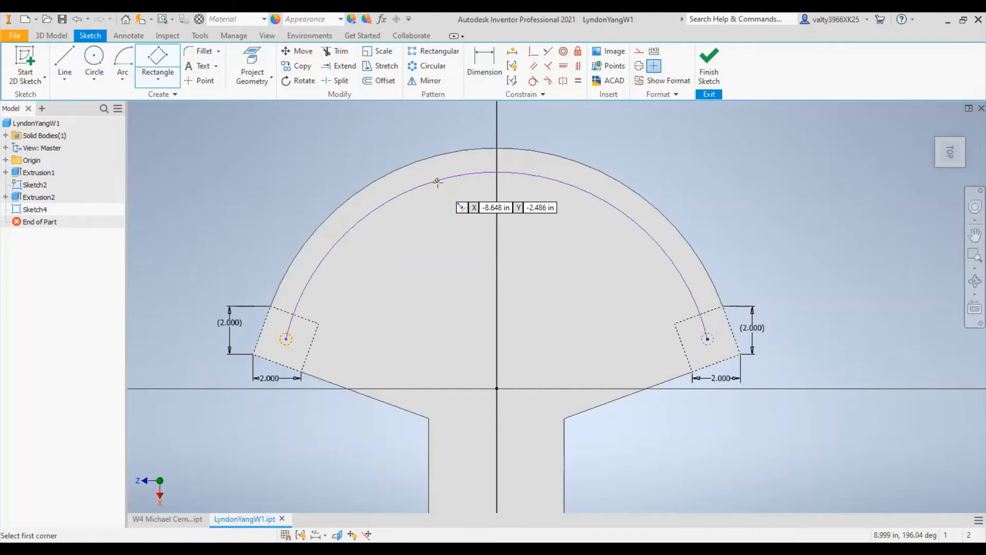
pyautogui.click(437, 180)
pyautogui.press('Return')
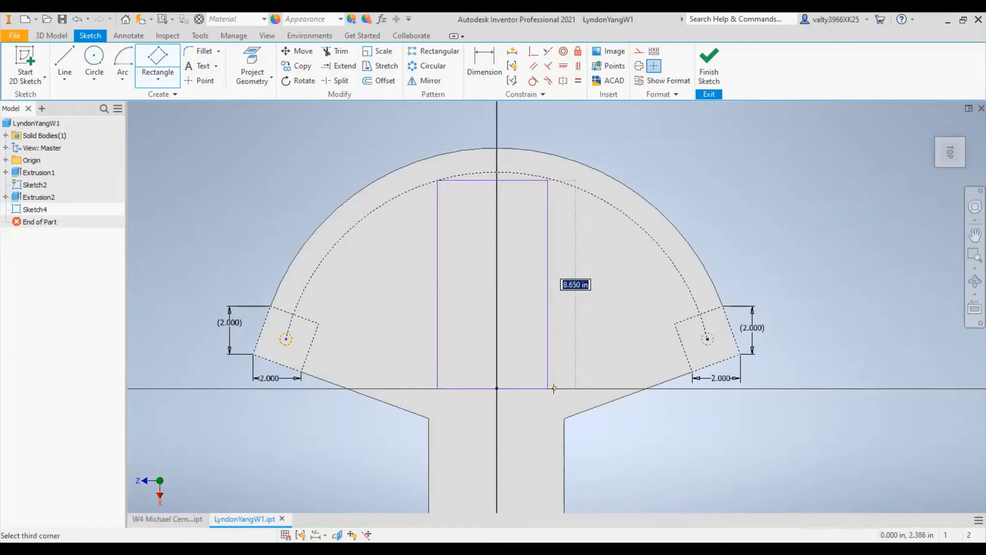
pyautogui.click(828, 388)
pyautogui.press('Escape')
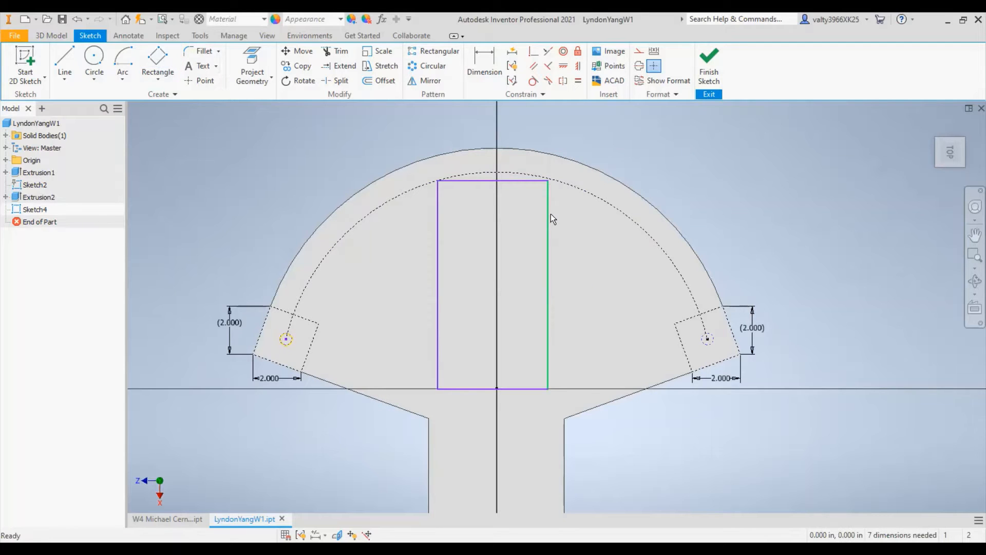
# - Convert the tall middle rectangle to construction geometry
pyautogui.click(550, 211)
pyautogui.click(820, 184)
pyautogui.moveTo(800, 148); pyautogui.dragTo(339, 432)
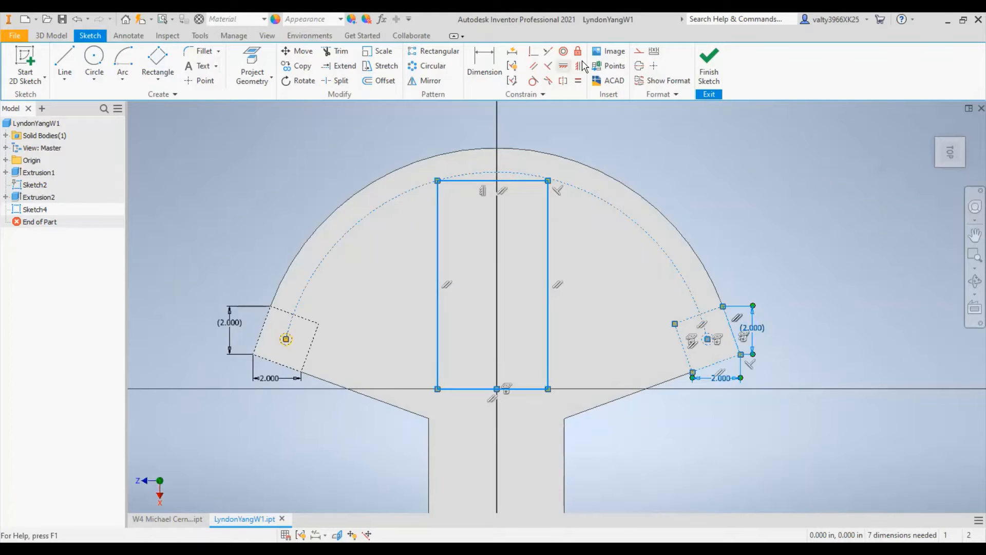
pyautogui.click(653, 66)
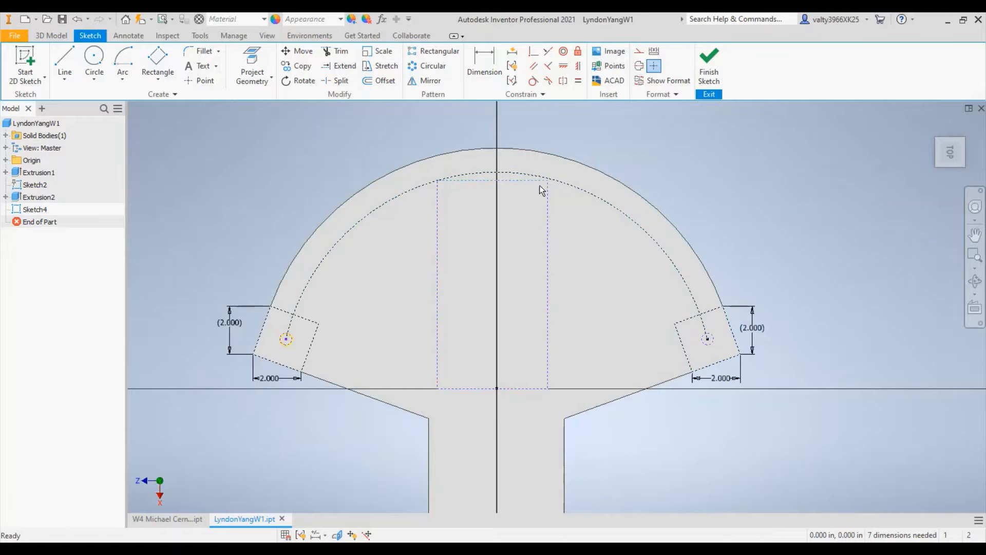
pyautogui.click(485, 67)
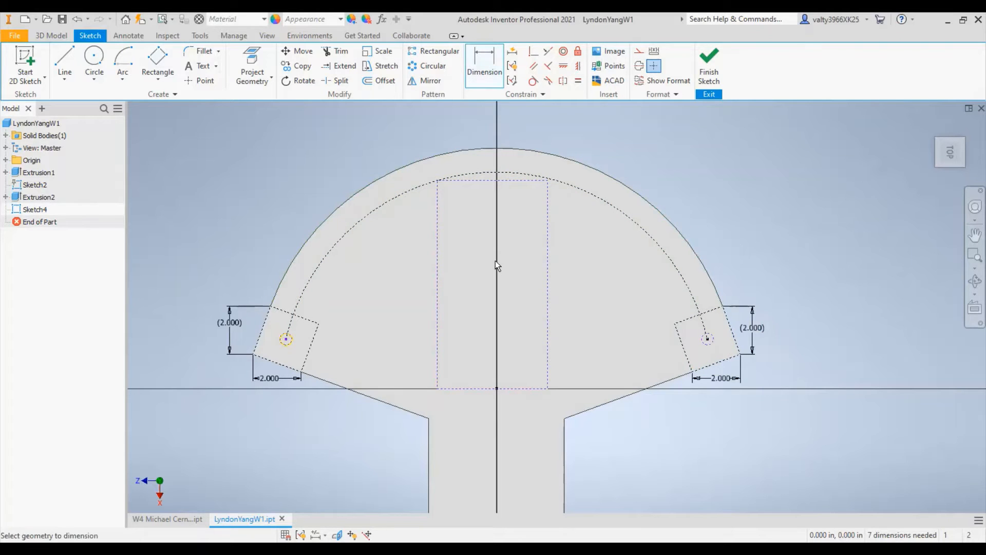
pyautogui.scroll(-2, 497, 257)
pyautogui.scroll(3, 497, 256)
pyautogui.rightClick(539, 247)
pyautogui.click(485, 247)
# - Draw a vertical centre line from the top of the construction arc down to the origin
pyautogui.press('l')
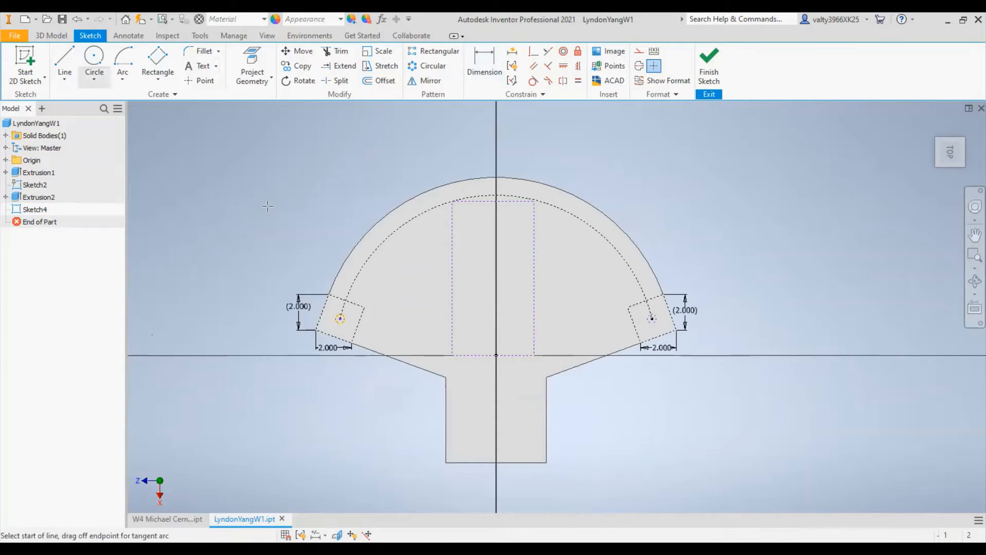
pyautogui.scroll(-3, 528, 251)
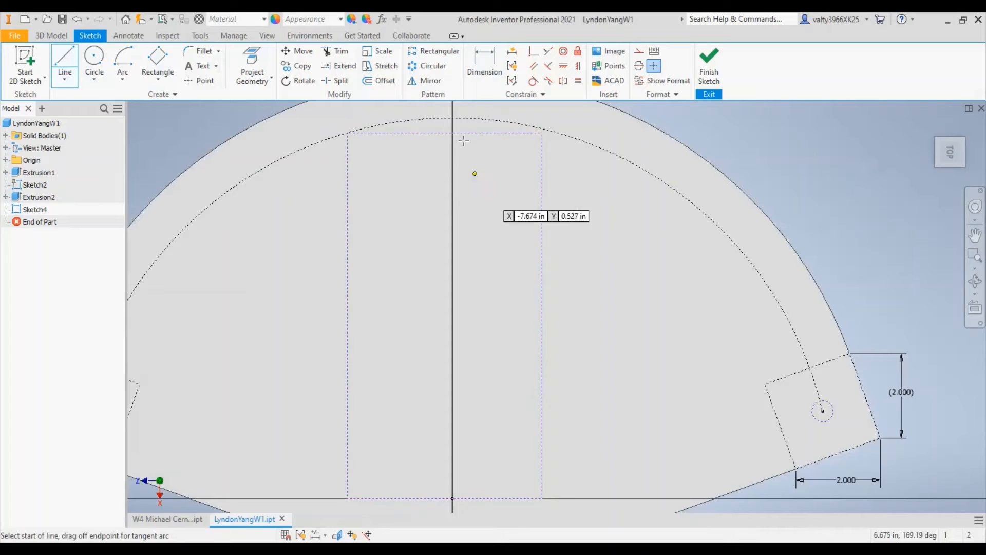
pyautogui.click(453, 118)
pyautogui.moveTo(452, 498); pyautogui.dragTo(481, 390, button='middle')
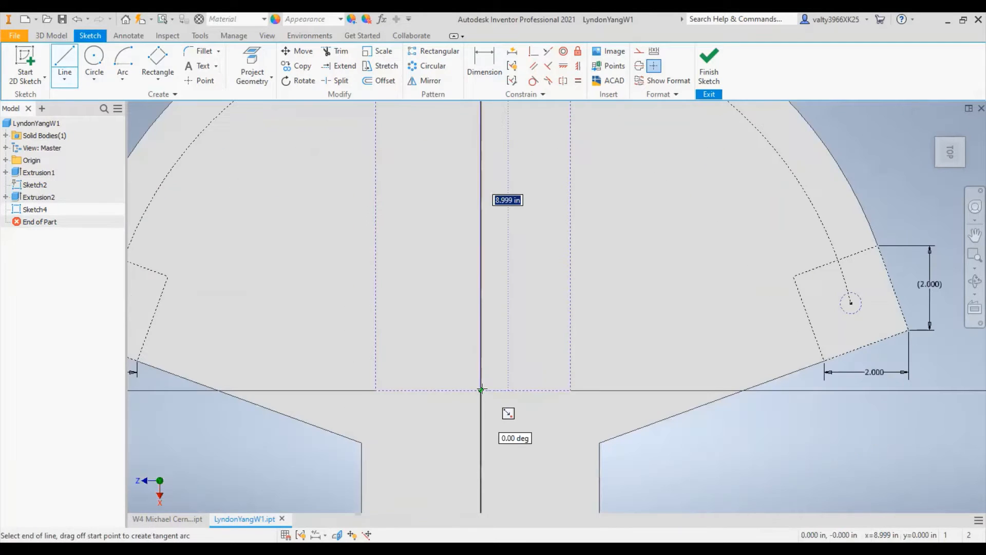
pyautogui.click(482, 391)
pyautogui.scroll(3, 523, 222)
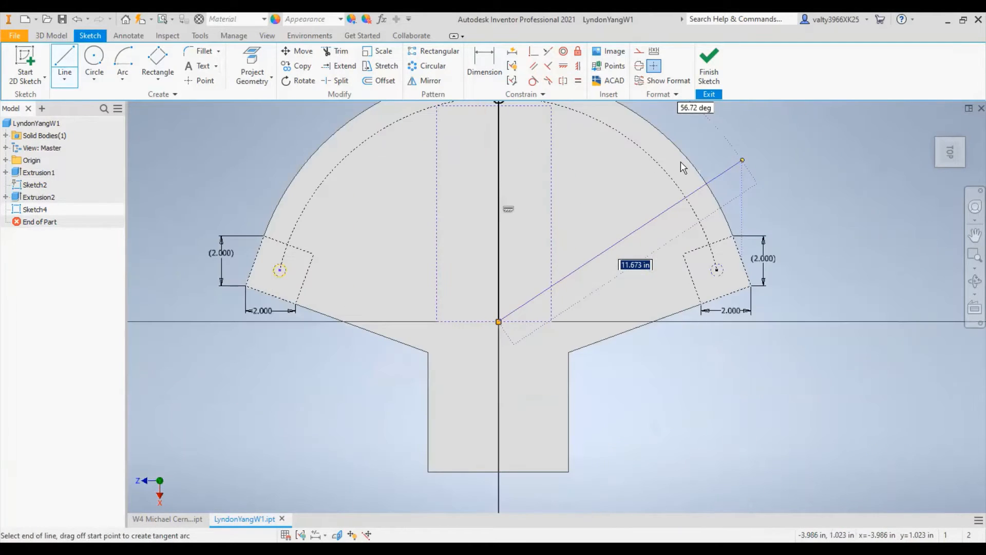
# - Dimension the distance between the vertical centre line and the tall rectangle's right side
pyautogui.click(485, 76)
pyautogui.click(498, 185)
pyautogui.click(551, 190)
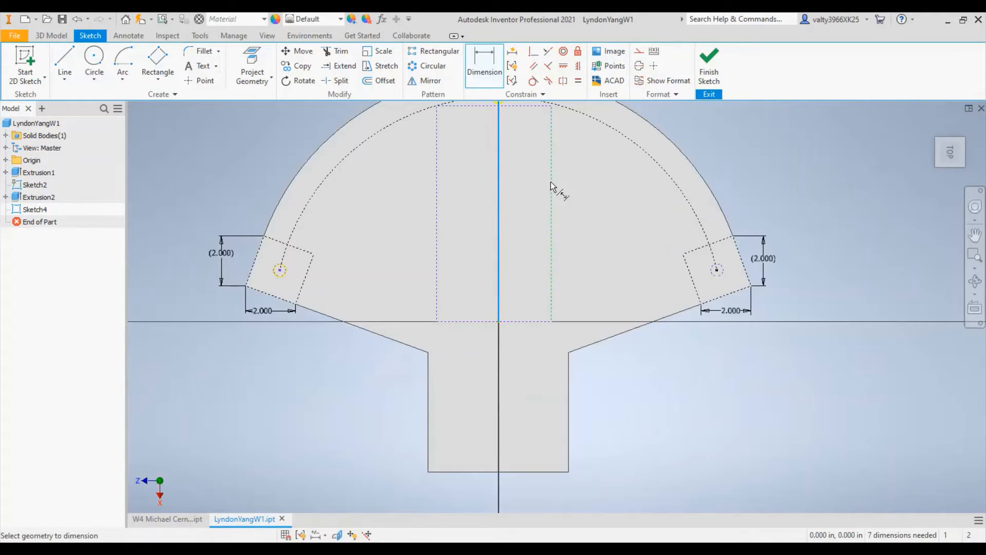
pyautogui.click(530, 194)
pyautogui.press('Return')
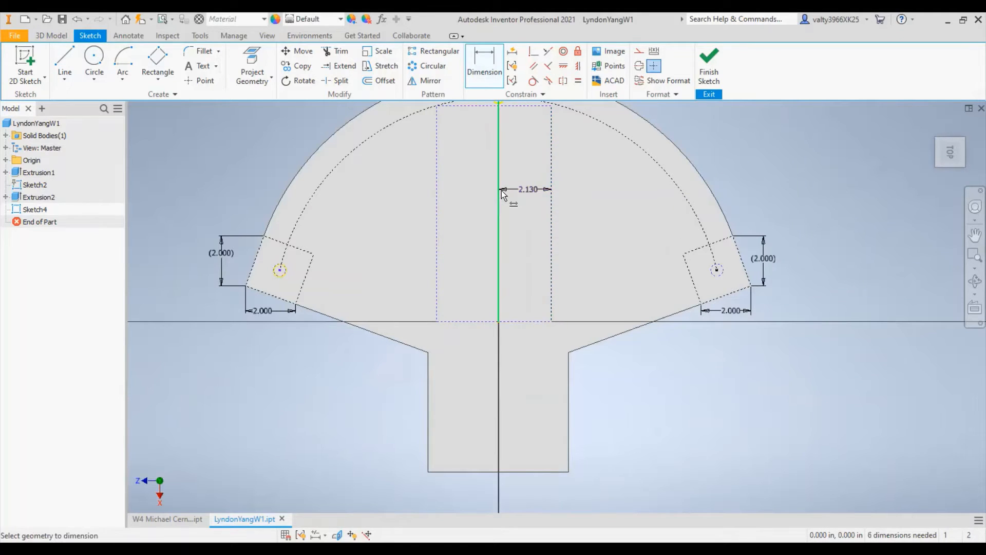
# - Dimension the centre line to the tall rectangle's left side, linking its value to the right-side dimension
pyautogui.click(436, 206)
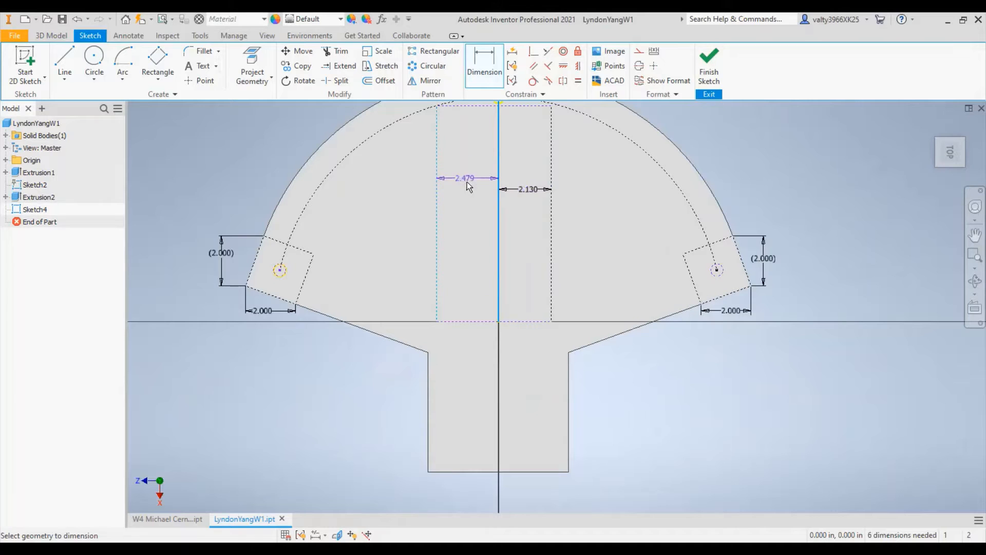
pyautogui.click(519, 192)
pyautogui.click(514, 232)
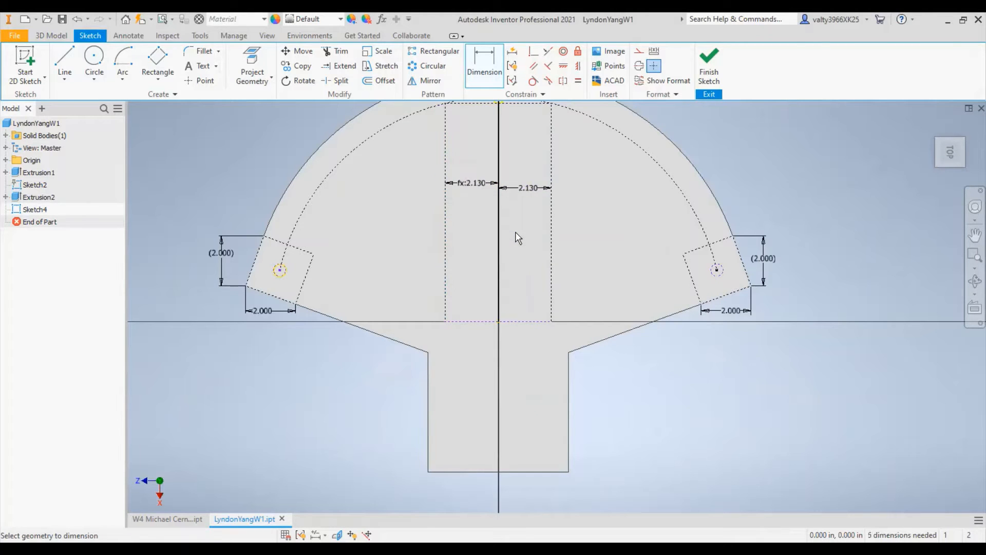
# - Check the diameter of the small circle at the top of the construction arc
pyautogui.scroll(-1, 554, 237)
pyautogui.moveTo(555, 228); pyautogui.dragTo(580, 376, button='middle')
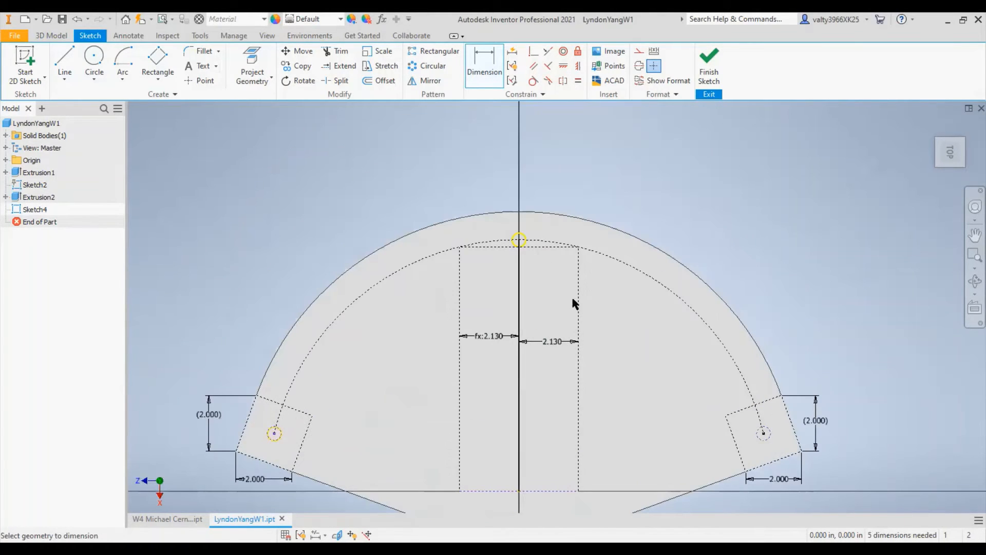
pyautogui.scroll(-3, 514, 250)
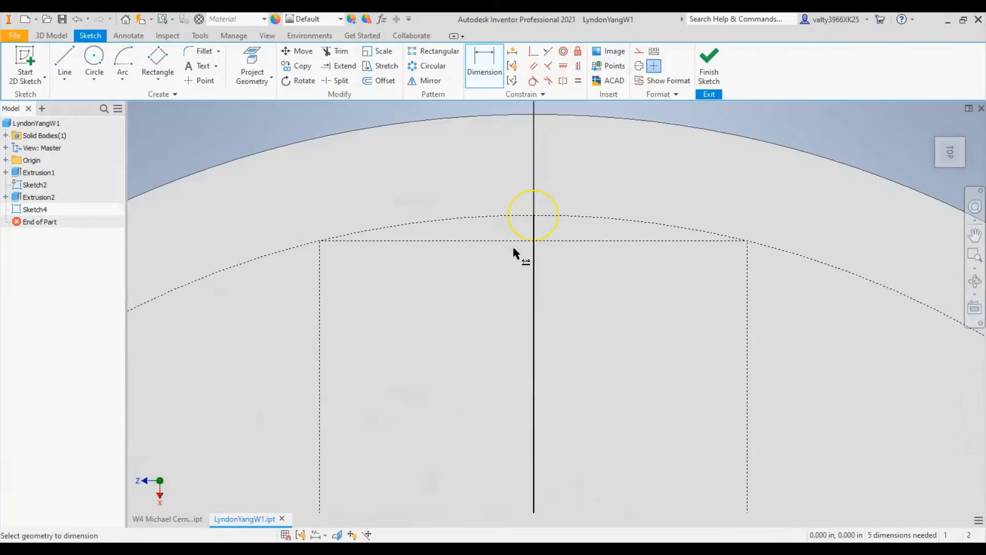
pyautogui.scroll(-2, 686, 207)
pyautogui.scroll(2, 686, 207)
pyautogui.click(515, 206)
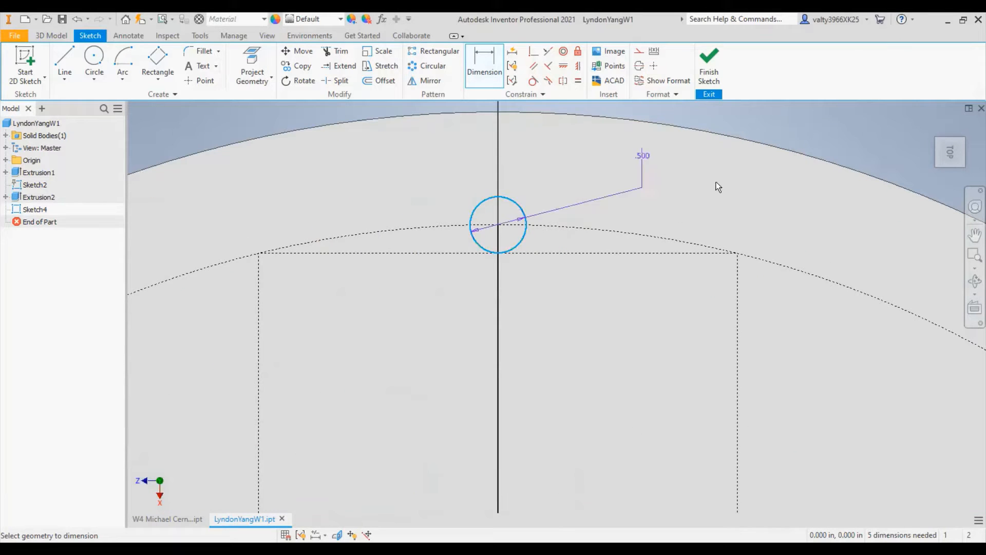
pyautogui.press('Escape')
pyautogui.click(514, 201)
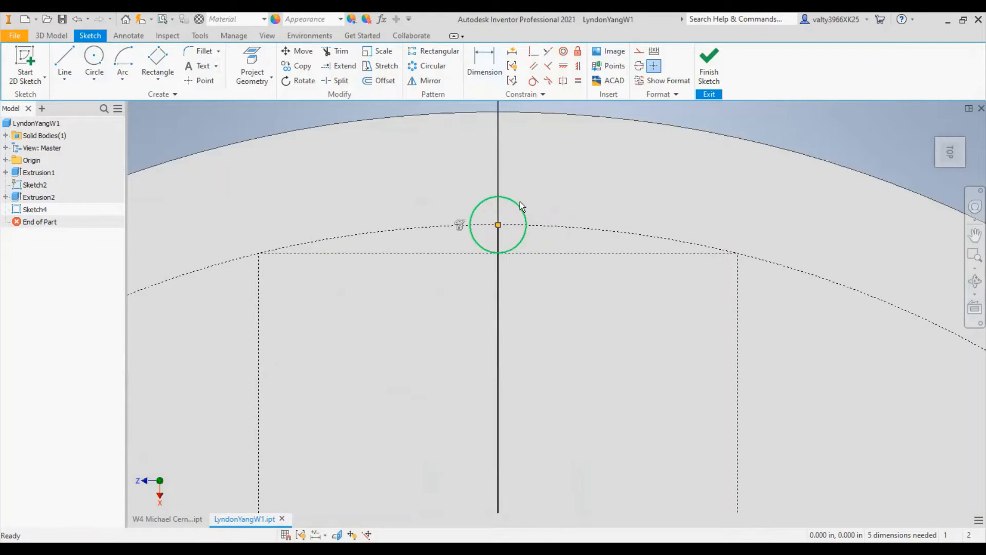
pyautogui.click(819, 113)
pyautogui.moveTo(582, 261)
pyautogui.keyDown('shift'); pyautogui.mouseDown(button='middle')
pyautogui.moveTo(511, 293)
pyautogui.moveTo(519, 264)
pyautogui.moveTo(555, 251)
pyautogui.mouseUp(button='middle'); pyautogui.keyUp('shift')
pyautogui.scroll(5, 555, 252)
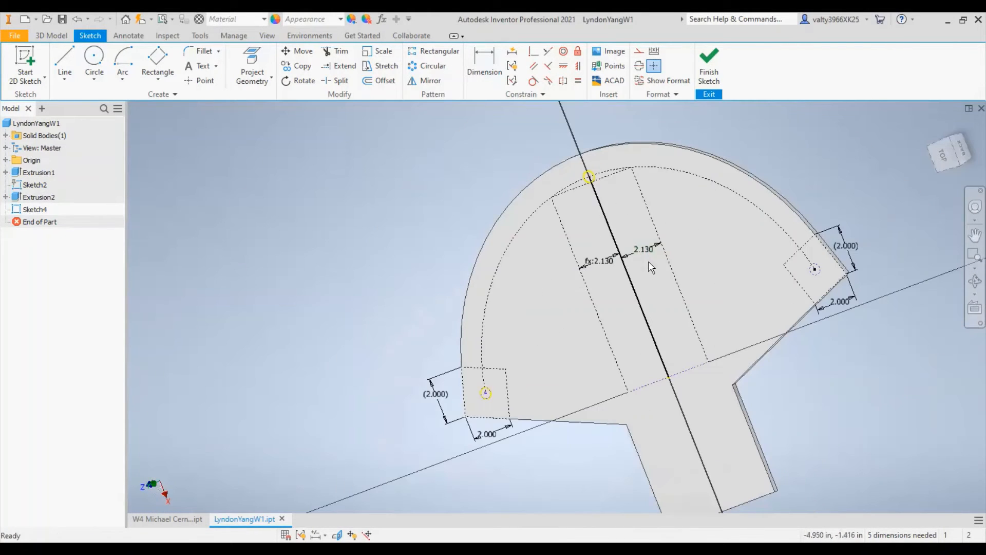
pyautogui.click(946, 155)
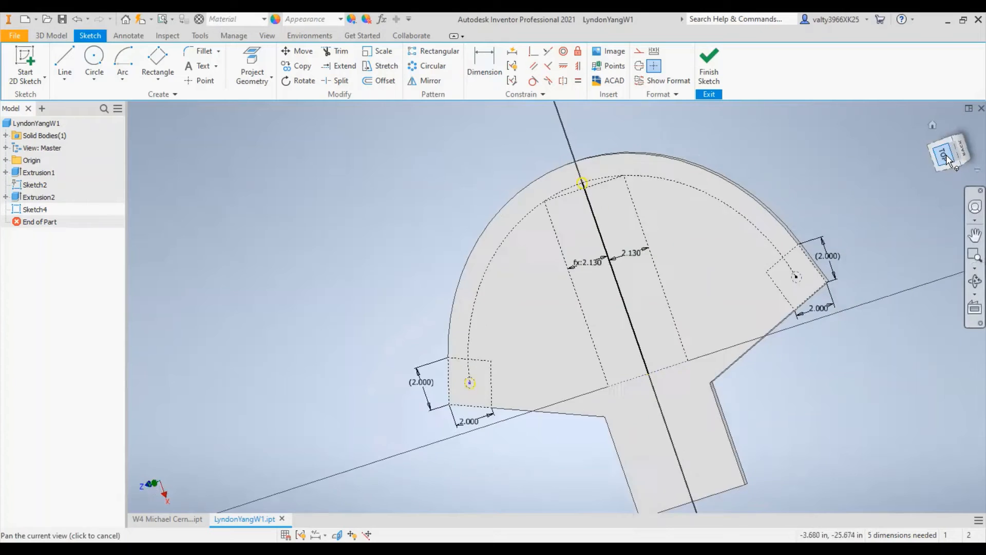
pyautogui.scroll(-8, 541, 197)
pyautogui.scroll(4, 821, 308)
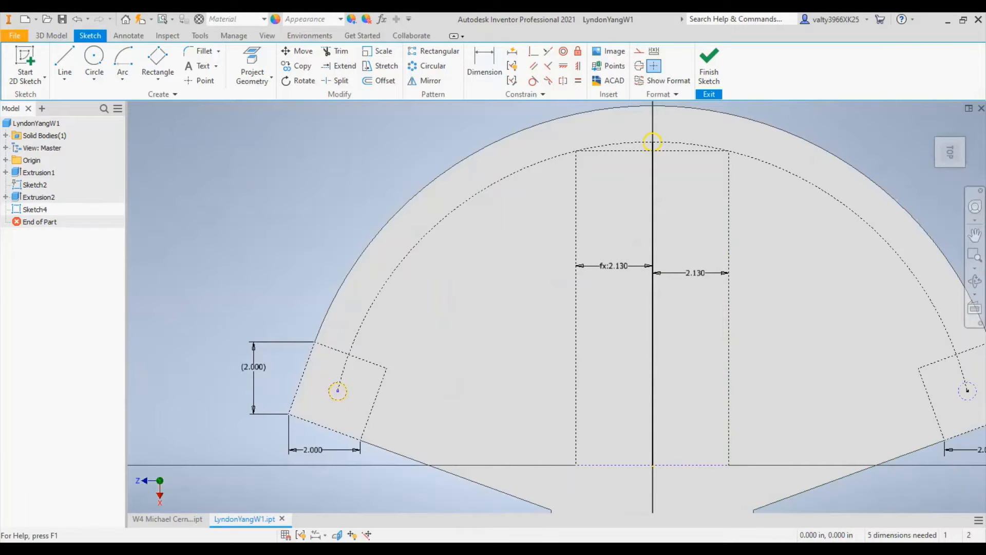
# - Reopen the top-face sketch and draw two lines joining the inner upper corner of each 2-inch end square to the origin
pyautogui.click(27, 70)
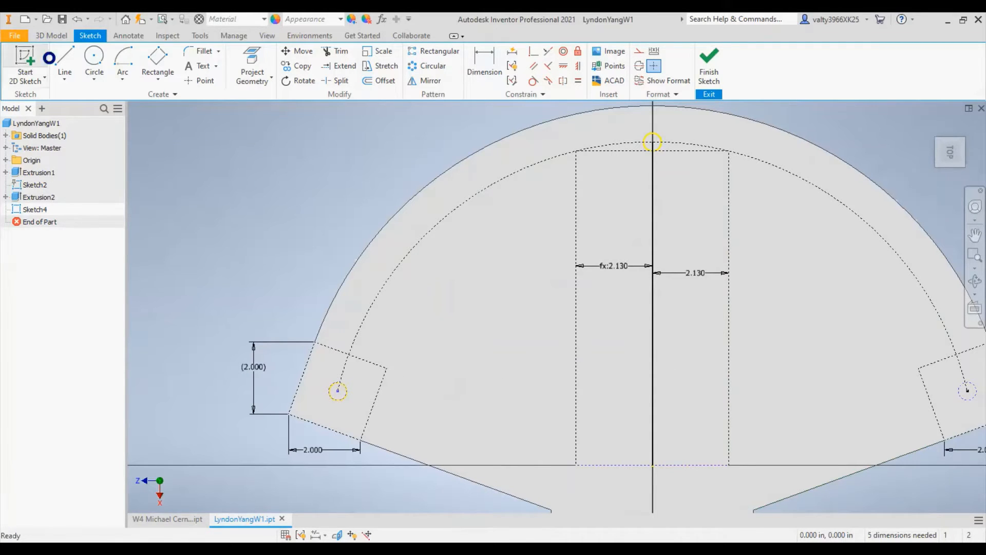
pyautogui.doubleClick(77, 207)
pyautogui.click(65, 61)
pyautogui.scroll(2, 525, 254)
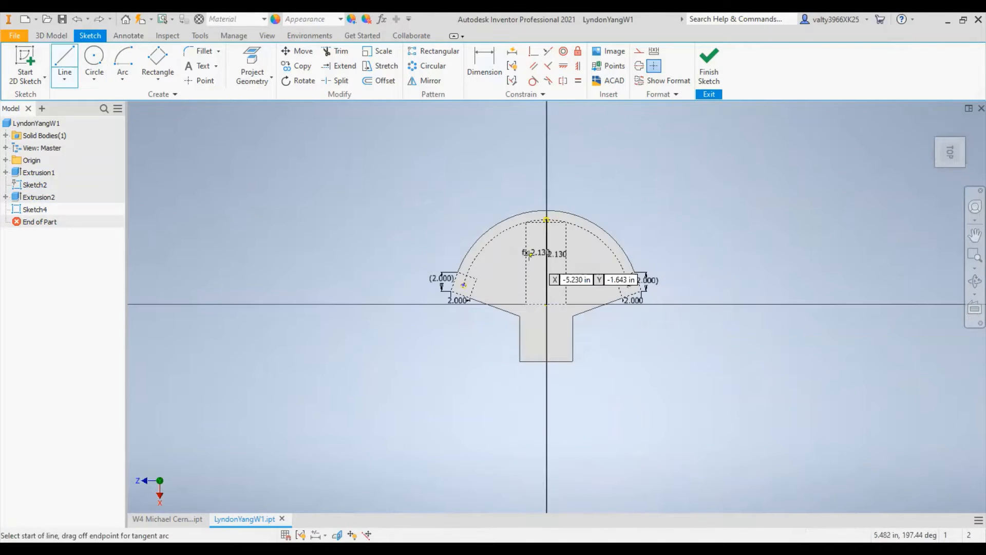
pyautogui.scroll(-5, 457, 277)
pyautogui.moveTo(626, 305); pyautogui.dragTo(401, 293, button='middle')
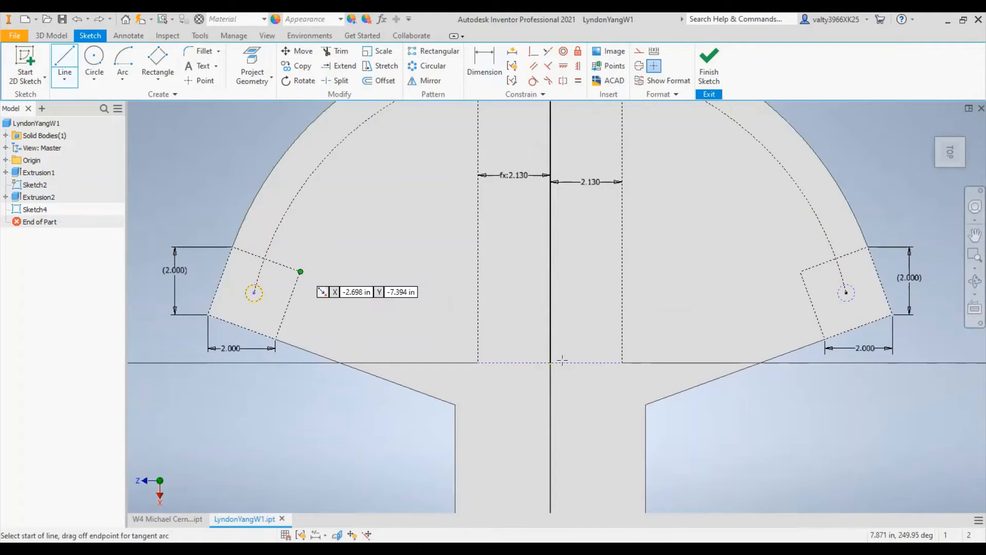
pyautogui.click(300, 271)
pyautogui.doubleClick(550, 362)
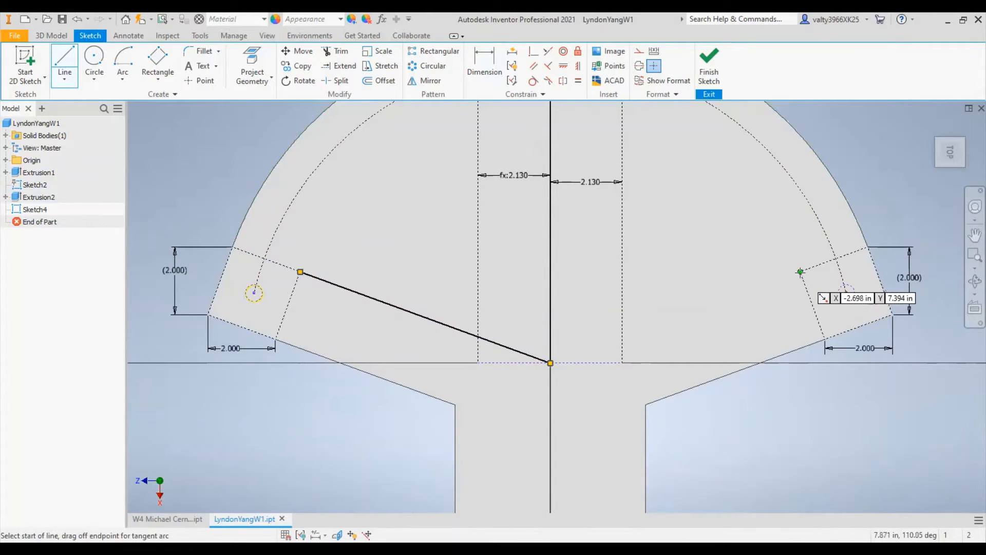
pyautogui.click(550, 362)
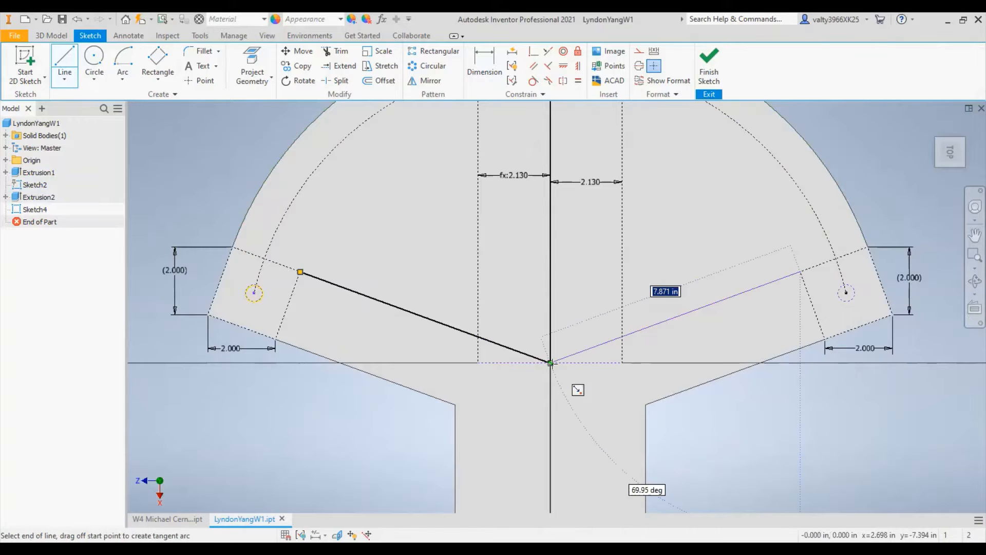
pyautogui.doubleClick(799, 271)
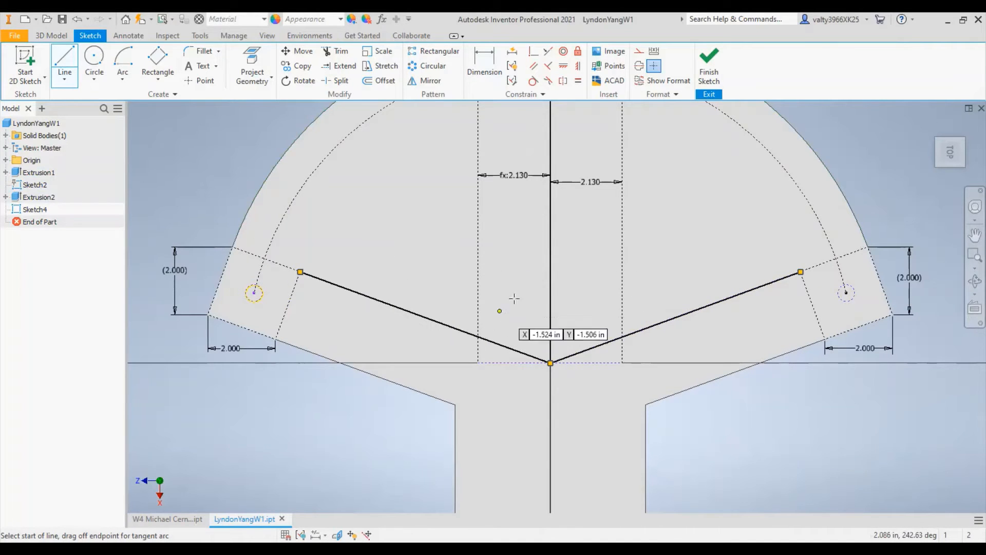
pyautogui.press('Escape')
# - Convert both slanted lines between the end squares and the origin to construction geometry
pyautogui.click(653, 325)
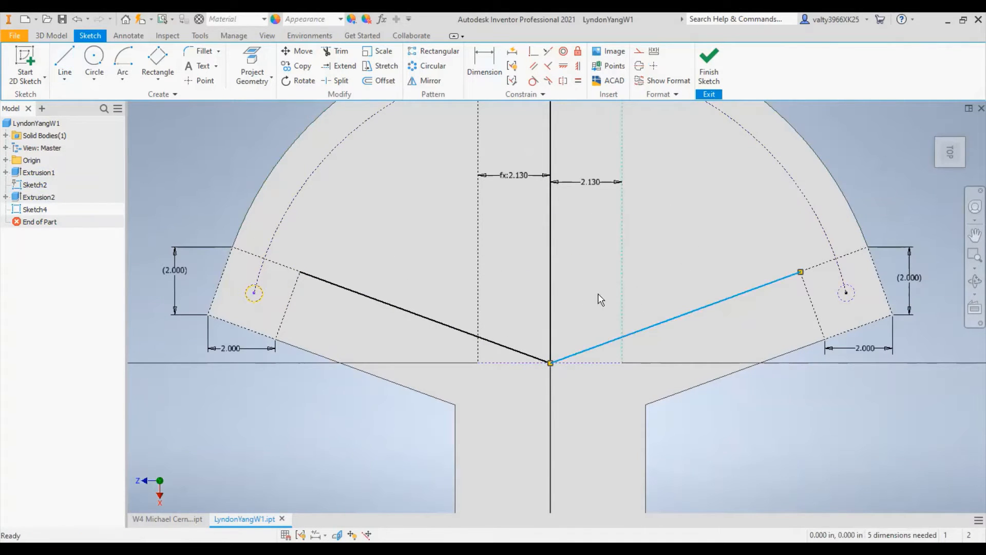
pyautogui.click(640, 53)
pyautogui.click(403, 309)
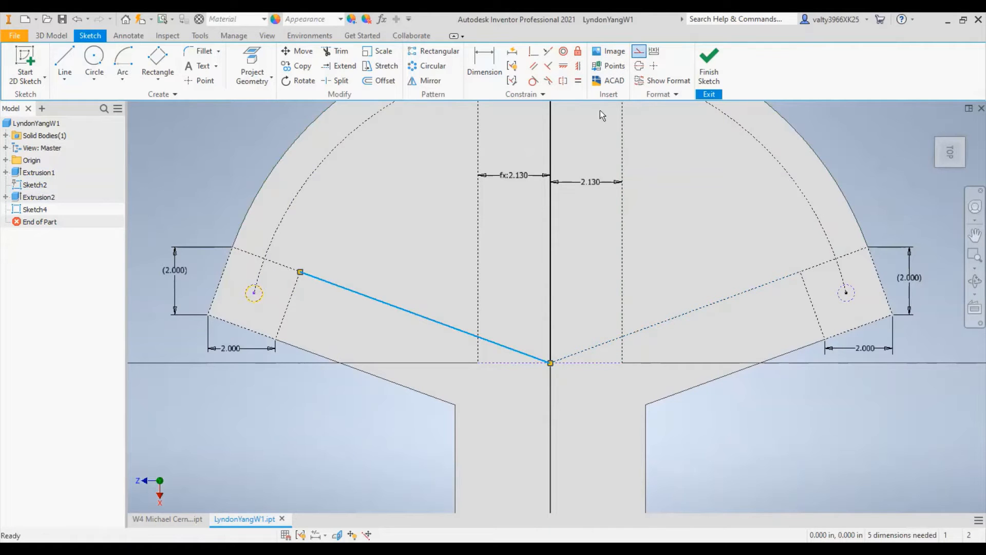
pyautogui.click(640, 53)
# - Set the dimension between the vertical centre line and the tall rectangle's right side to 1.837 in
pyautogui.moveTo(580, 294); pyautogui.dragTo(590, 403, button='middle')
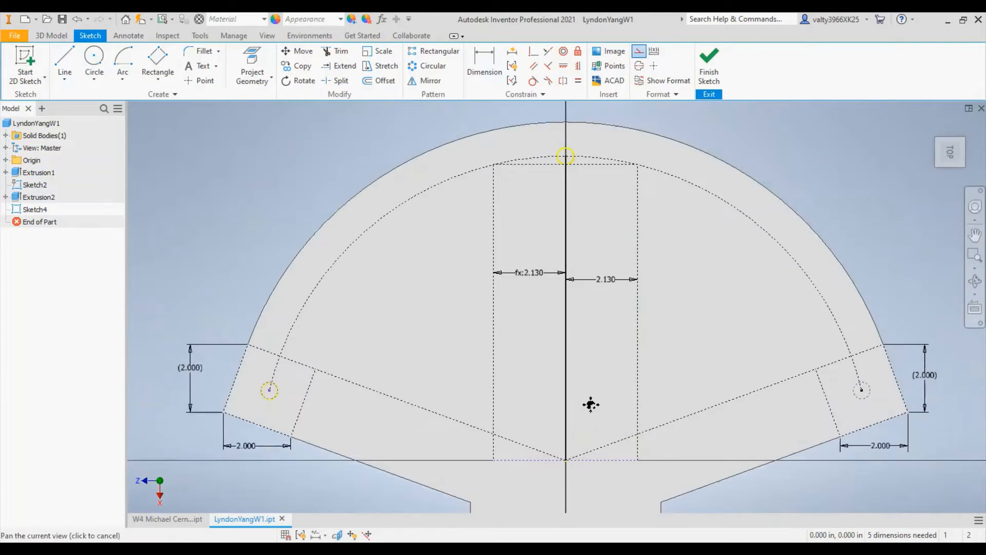
pyautogui.moveTo(584, 351); pyautogui.dragTo(576, 333, button='middle')
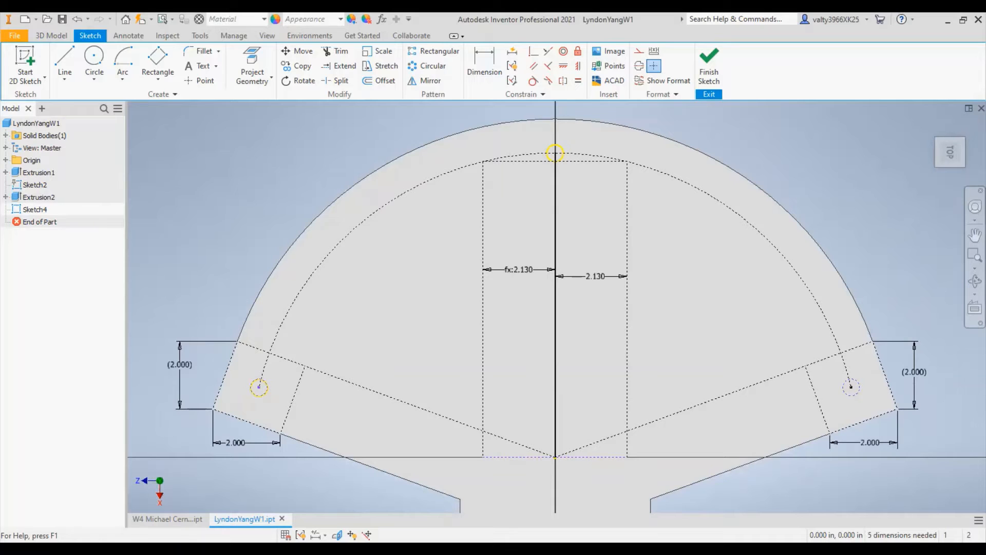
pyautogui.doubleClick(592, 280)
pyautogui.write('1.')
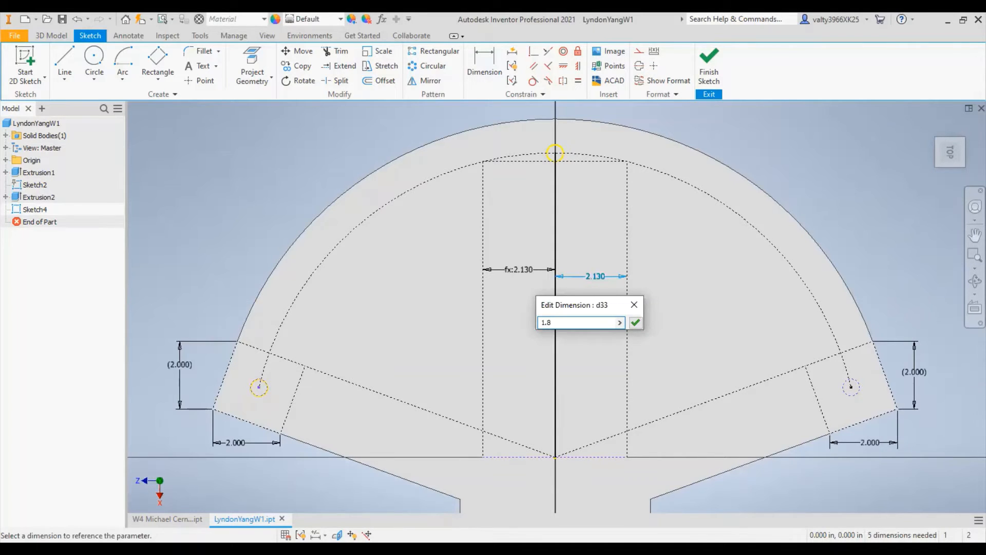
pyautogui.write('837')
pyautogui.press('Return')
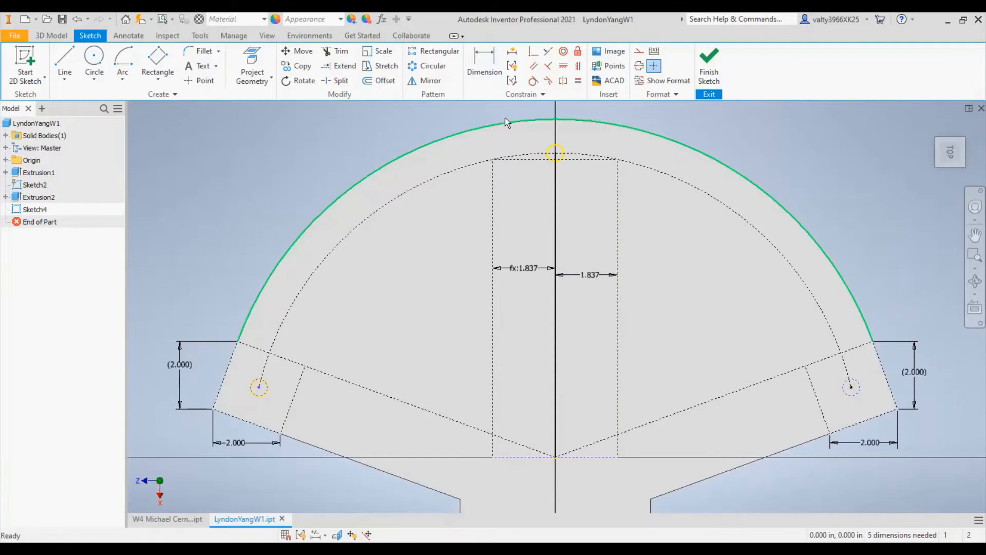
pyautogui.press('d')
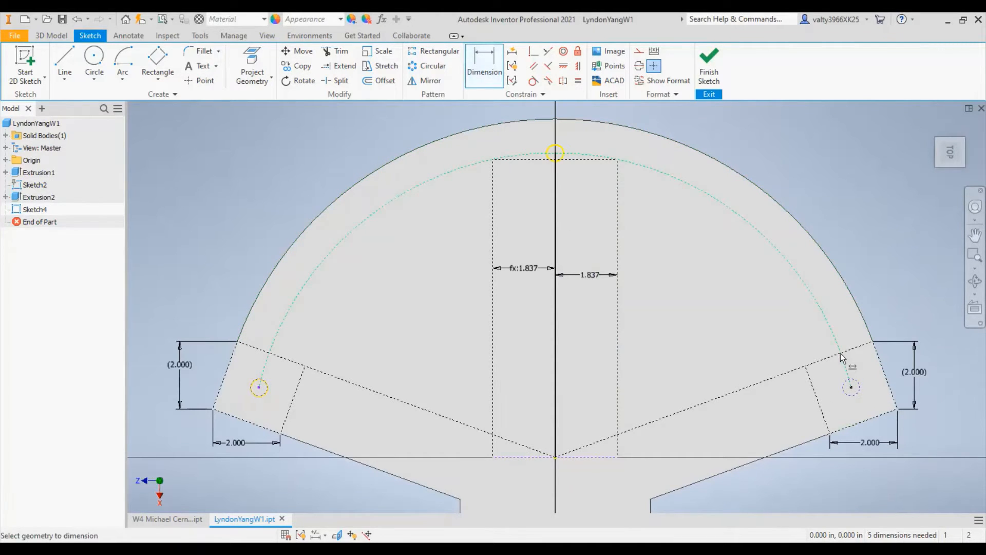
pyautogui.scroll(-8, 842, 357)
pyautogui.scroll(8, 806, 243)
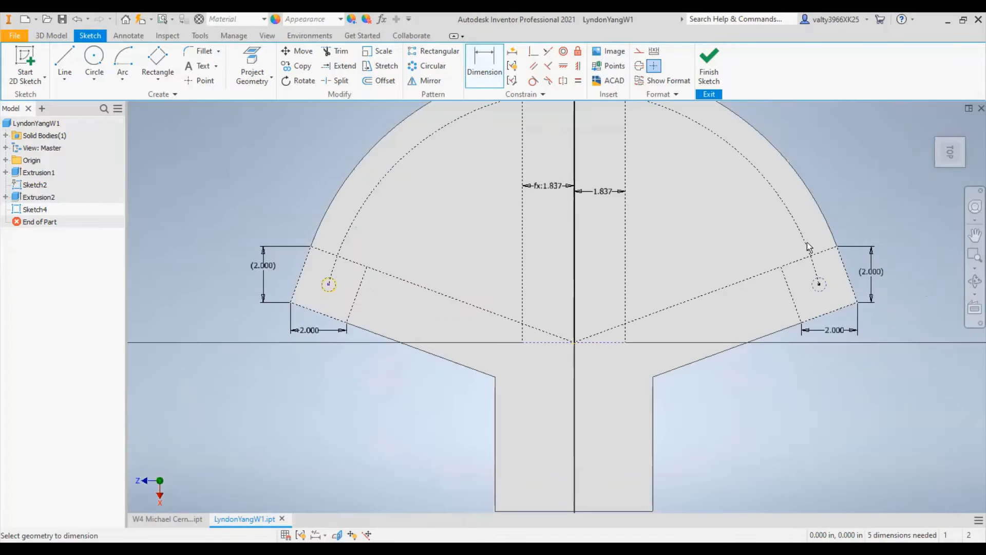
pyautogui.rightClick(809, 237)
pyautogui.click(774, 238)
# - Draw a solid line along the right slanted construction line, from the construction arc to the tall rectangle's right side
pyautogui.click(65, 57)
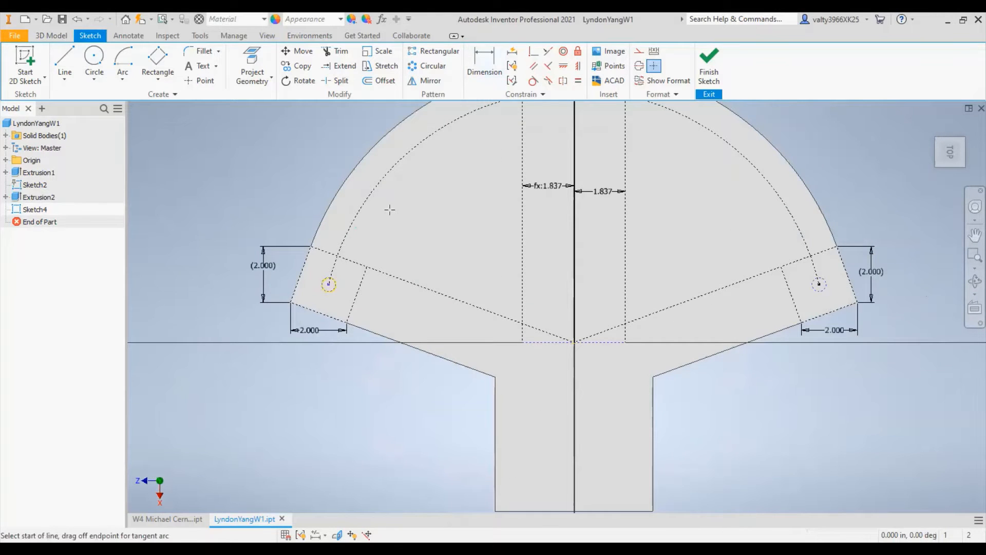
pyautogui.scroll(-3, 809, 257)
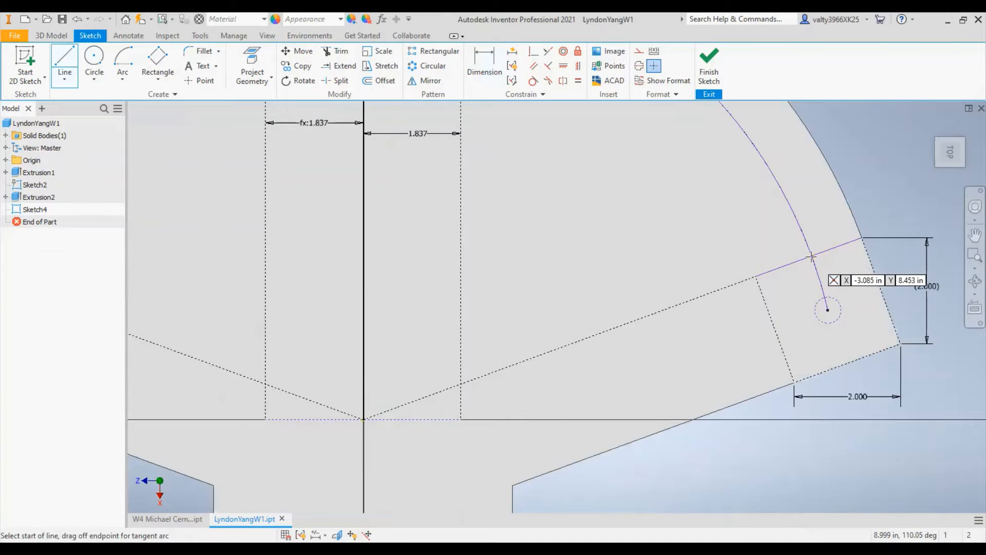
pyautogui.click(811, 255)
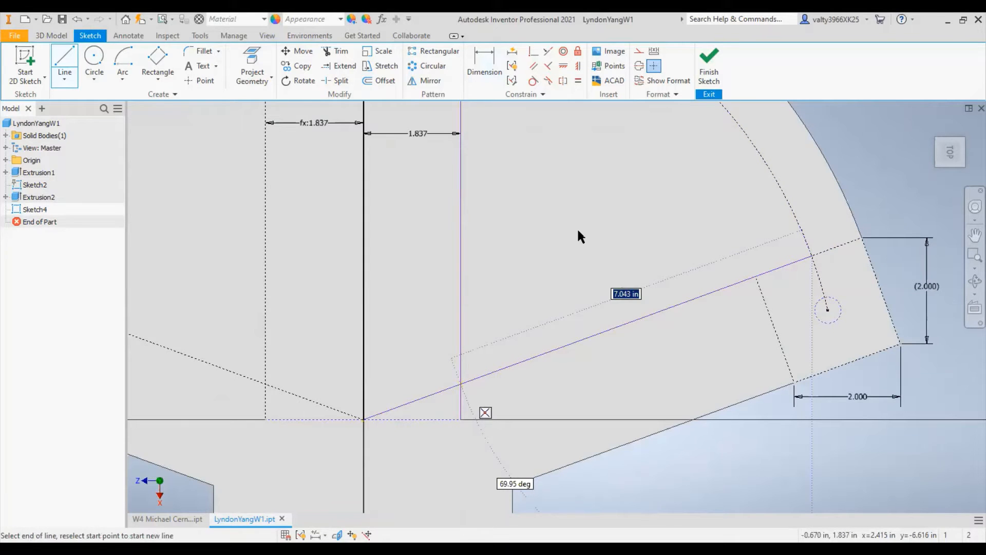
pyautogui.click(461, 383)
pyautogui.press('Escape')
# - Add a driven dimension from the vertical centre line to the solid slanted line's outer end and undo it
pyautogui.scroll(3, 577, 227)
pyautogui.click(484, 67)
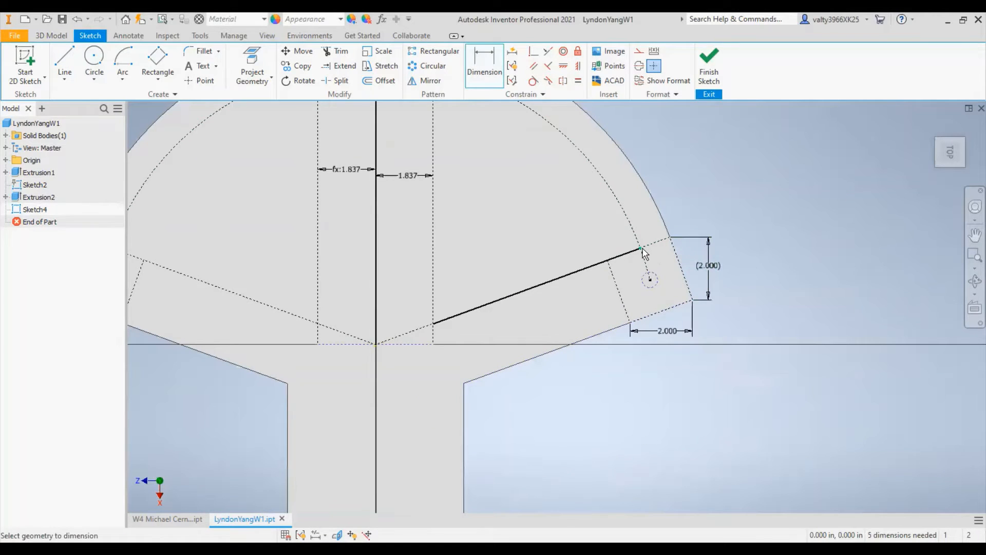
pyautogui.click(377, 256)
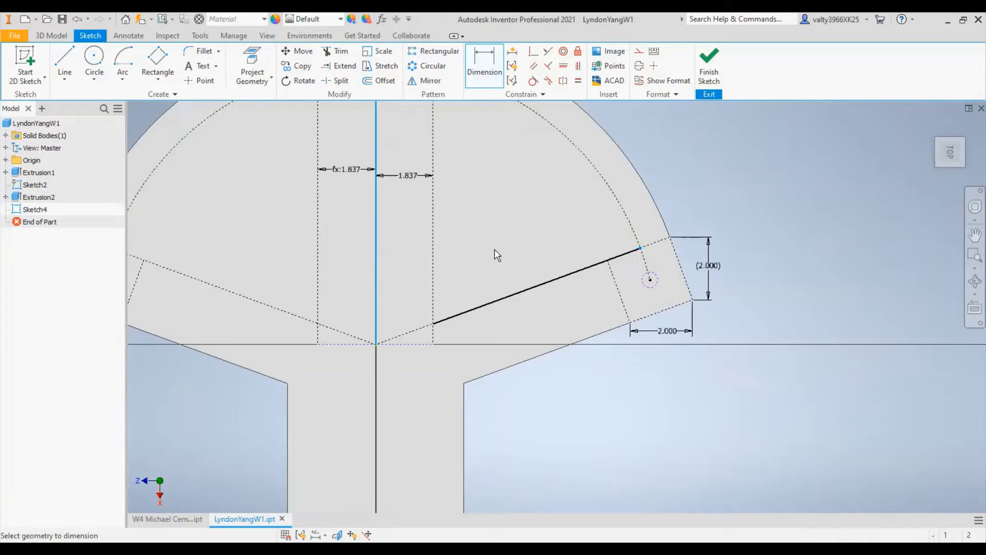
pyautogui.click(496, 254)
pyautogui.click(269, 126)
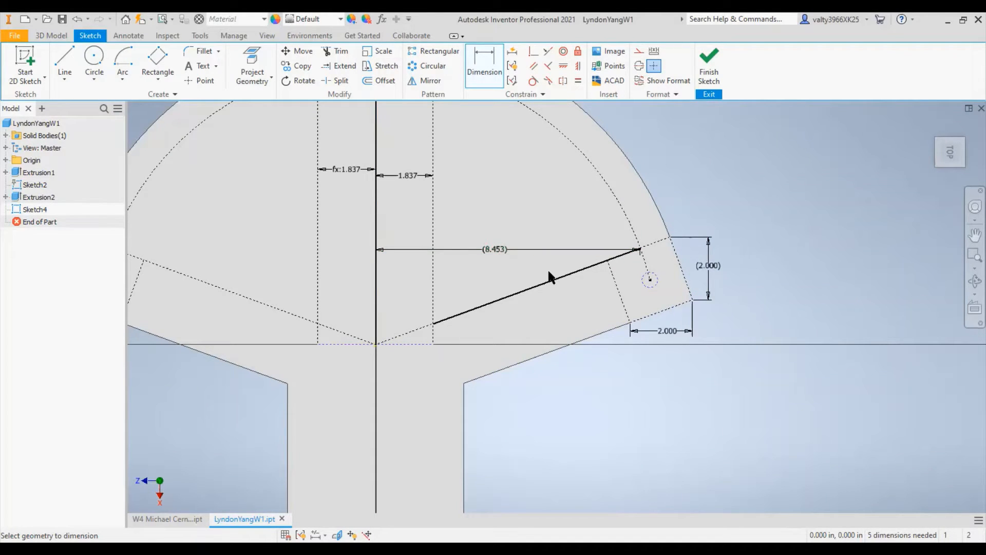
pyautogui.hotkey('ctrl', 'z')
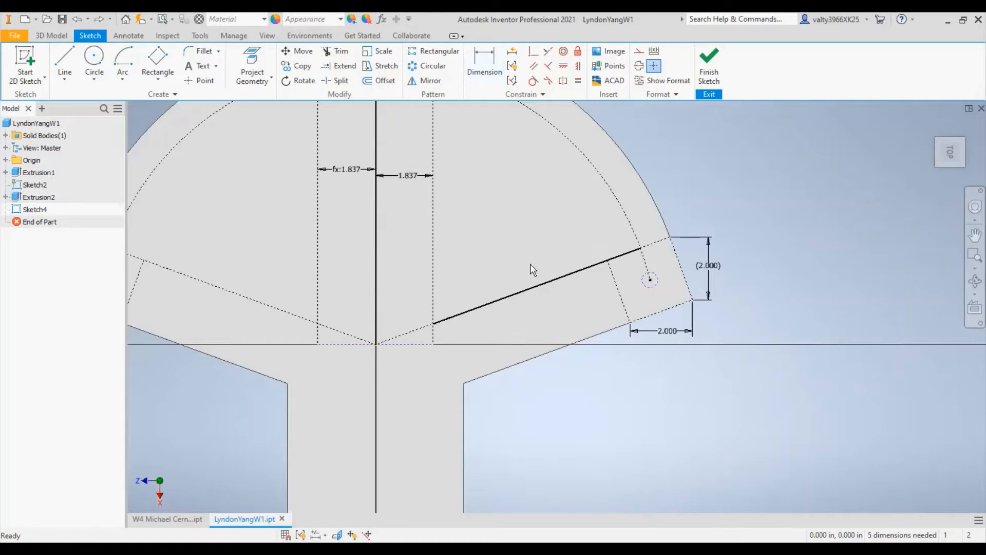
# - Try a driven dimension between the part's outer arc and the construction arc
pyautogui.scroll(5, 529, 264)
pyautogui.moveTo(495, 213); pyautogui.dragTo(533, 337, button='middle')
pyautogui.scroll(-6, 533, 337)
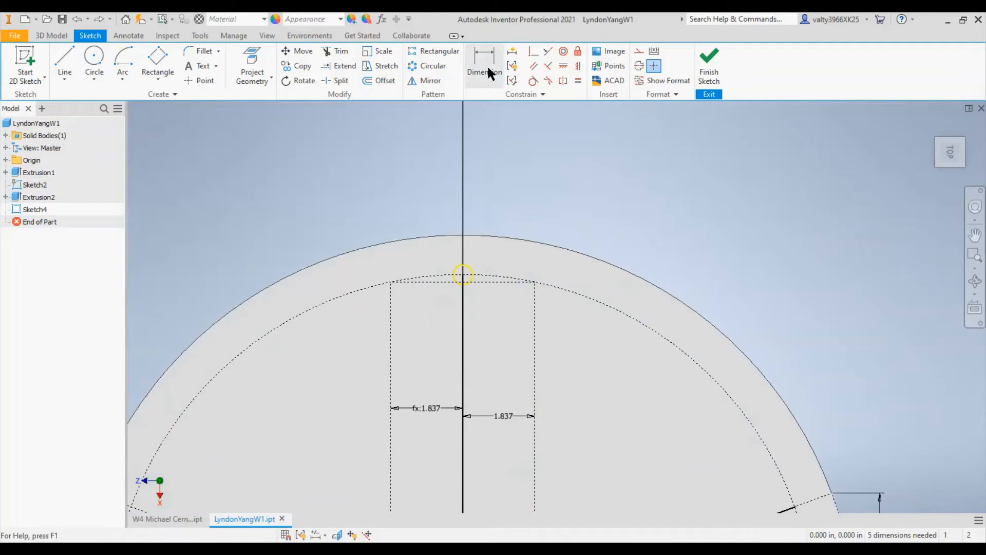
pyautogui.click(493, 57)
pyautogui.click(636, 279)
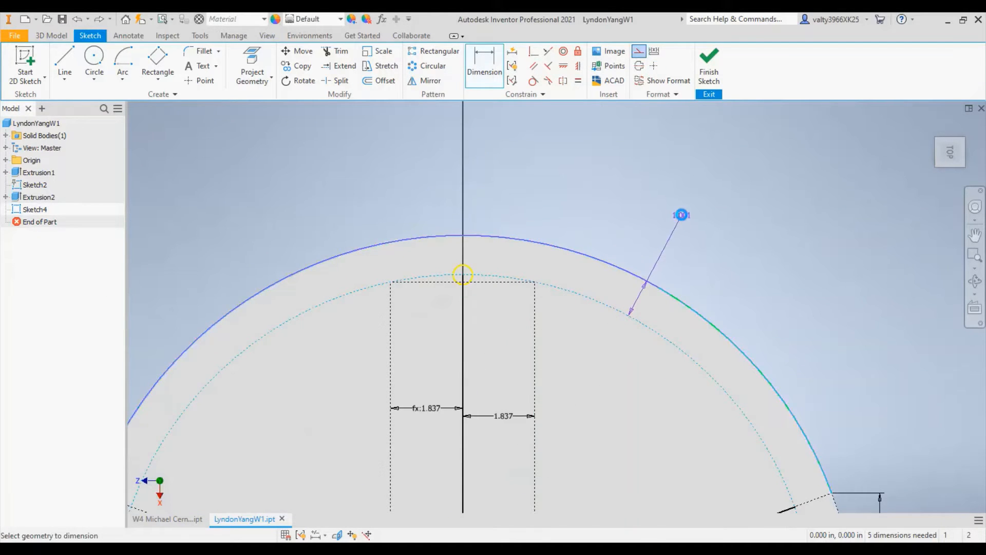
pyautogui.click(681, 214)
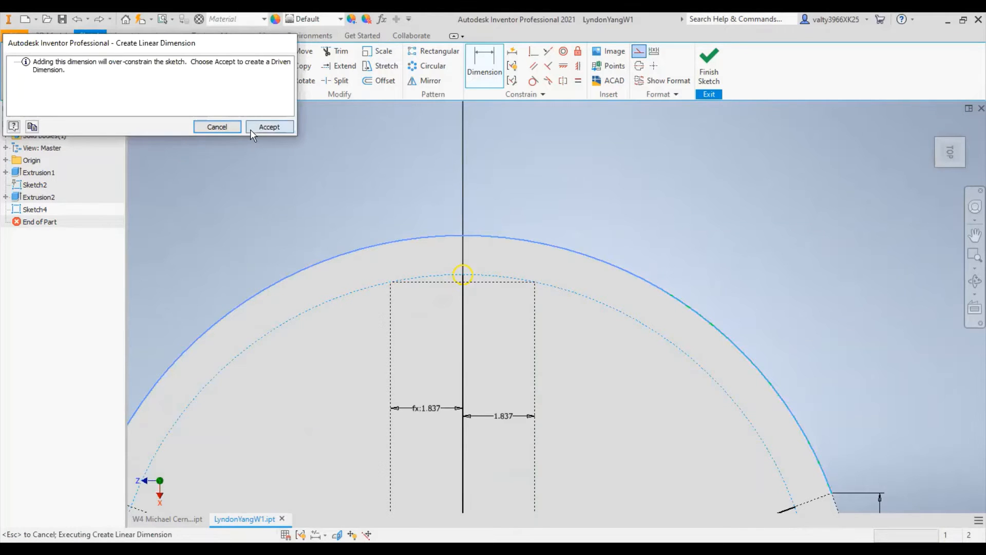
pyautogui.click(251, 130)
pyautogui.scroll(2, 682, 300)
pyautogui.press('Escape')
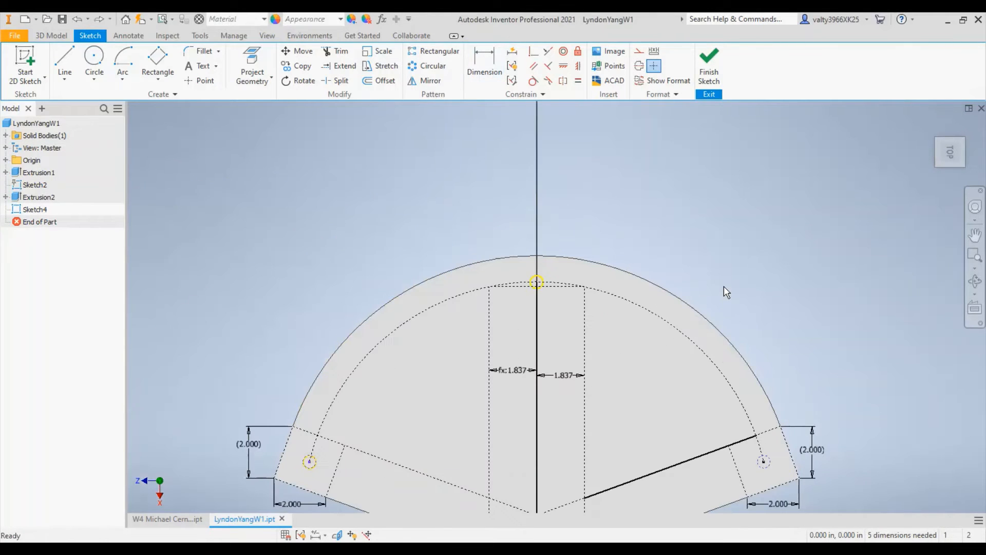
pyautogui.moveTo(724, 286); pyautogui.dragTo(780, 181, button='middle')
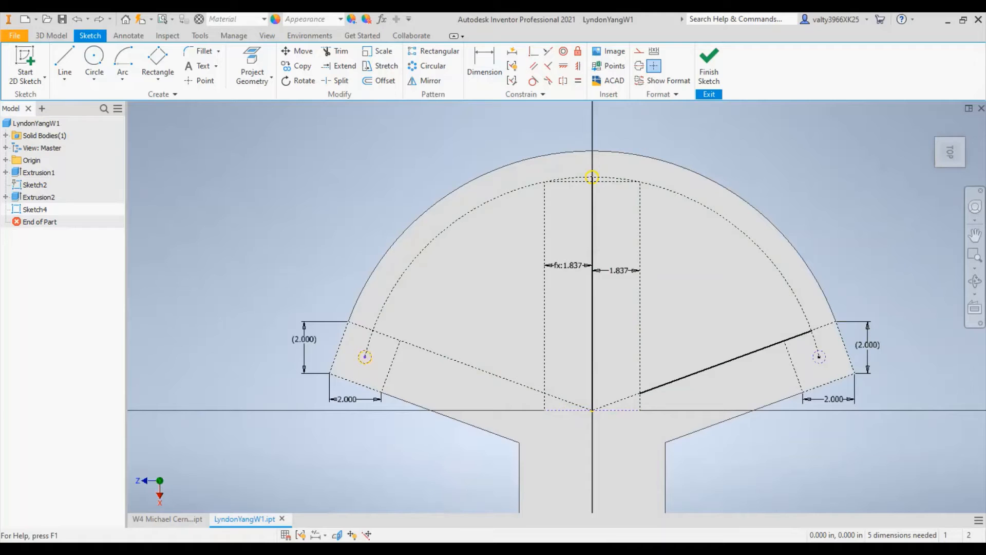
# - Draw an arc centred on the origin between the two slanted construction lines, ending about 6.3 in from the vertical centre line
pyautogui.click(122, 64)
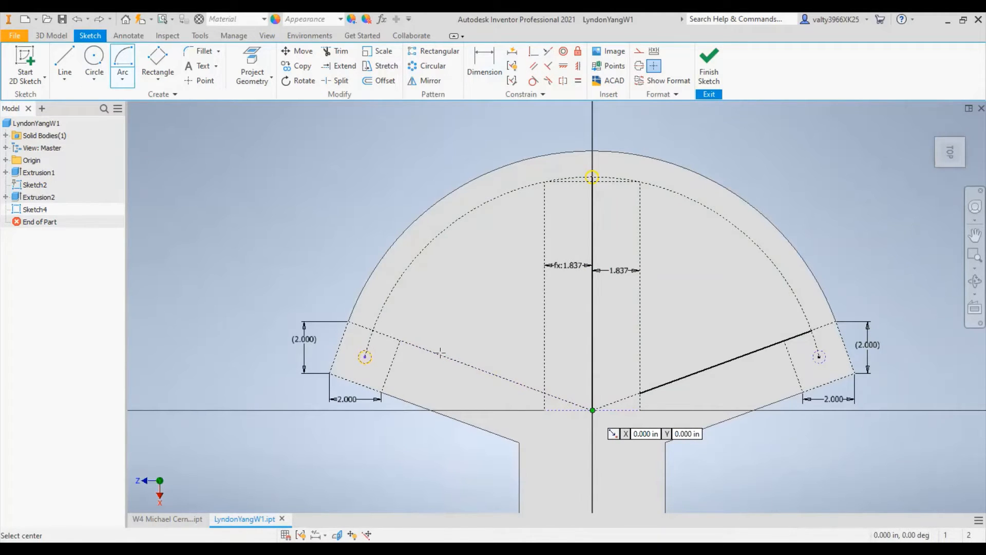
pyautogui.click(592, 409)
pyautogui.click(427, 350)
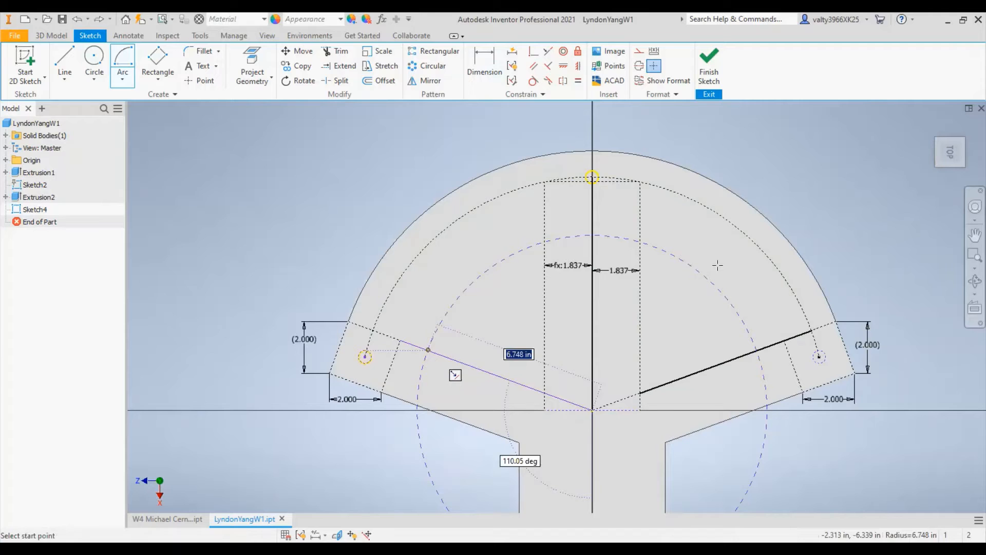
pyautogui.click(756, 349)
pyautogui.press('Escape')
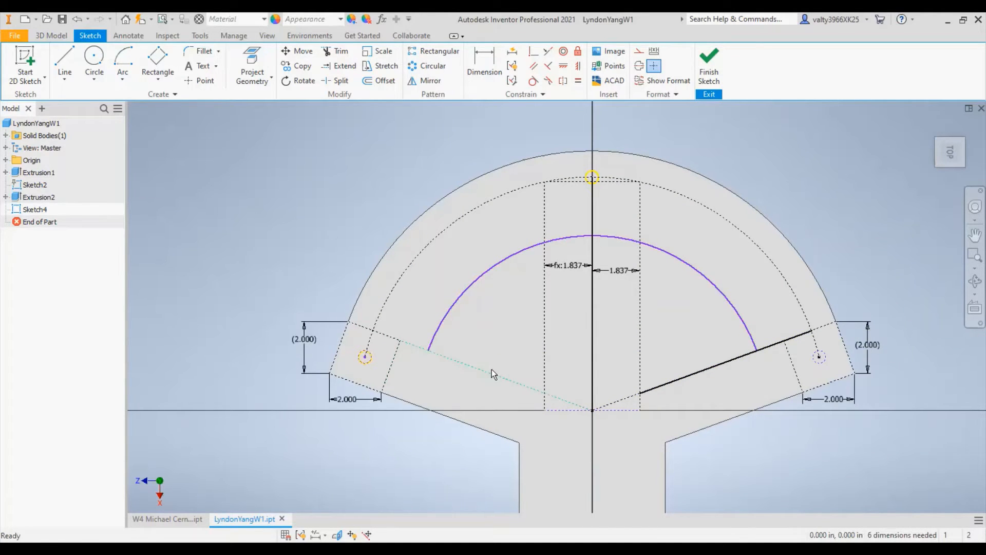
# - Delete the solid line lying on the right slanted construction line
pyautogui.click(757, 241)
pyautogui.click(859, 216)
pyautogui.rightClick(774, 347)
pyautogui.click(773, 171)
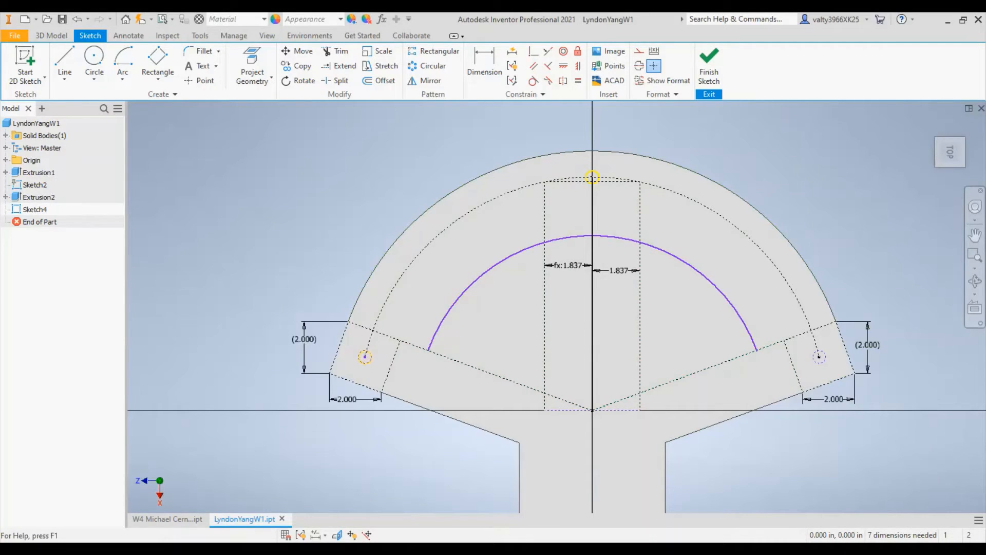
# - Dimension the inner arc's right end 6.5 in from the vertical centre line and convert the arc to construction geometry
pyautogui.press('d')
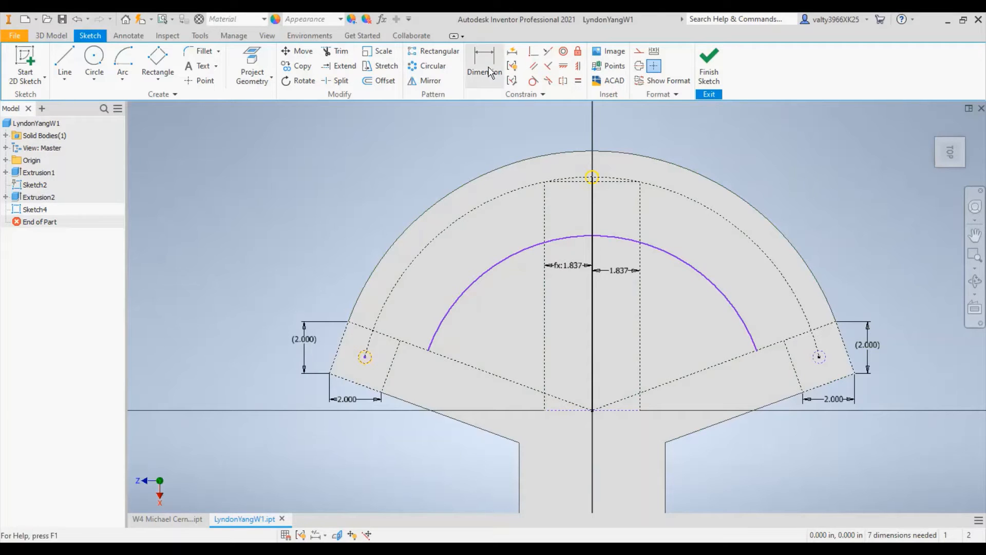
pyautogui.click(594, 362)
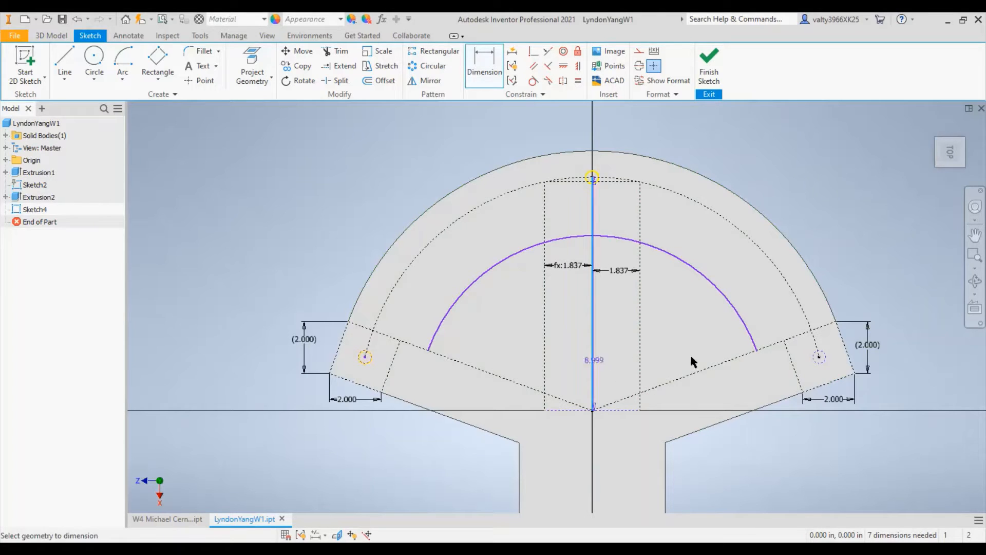
pyautogui.click(757, 350)
pyautogui.click(691, 230)
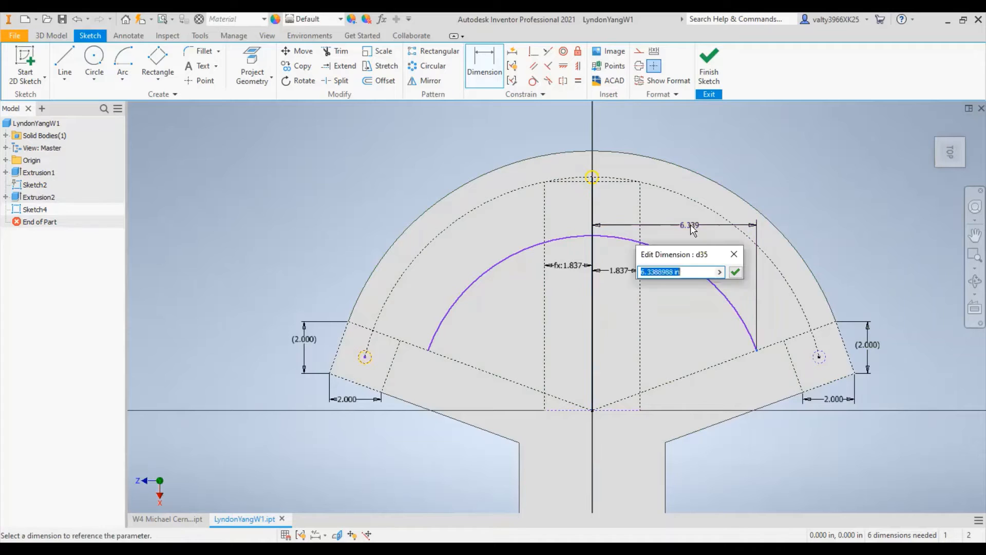
pyautogui.press('BackSpace')
pyautogui.write('6.5')
pyautogui.press('Return')
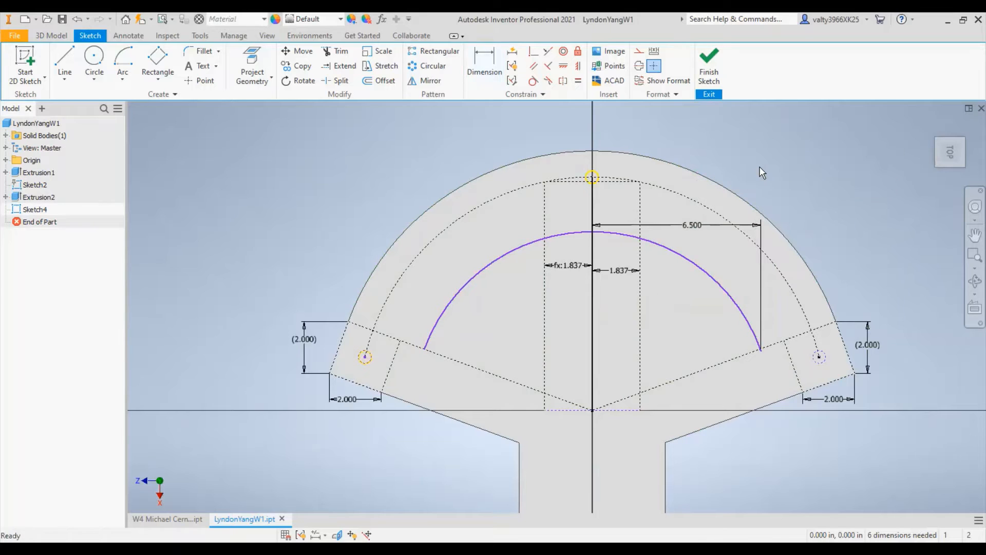
pyautogui.press('Escape')
pyautogui.click(705, 272)
pyautogui.click(640, 52)
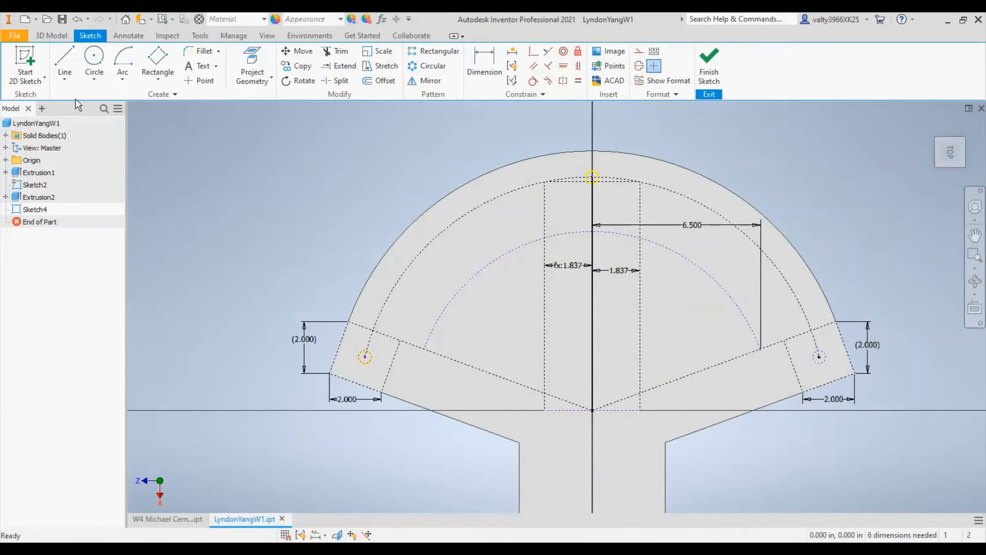
# - Draw solid lines down the tall rectangle's right side from the inner arc and along the right slanted line back to the arc
pyautogui.click(65, 64)
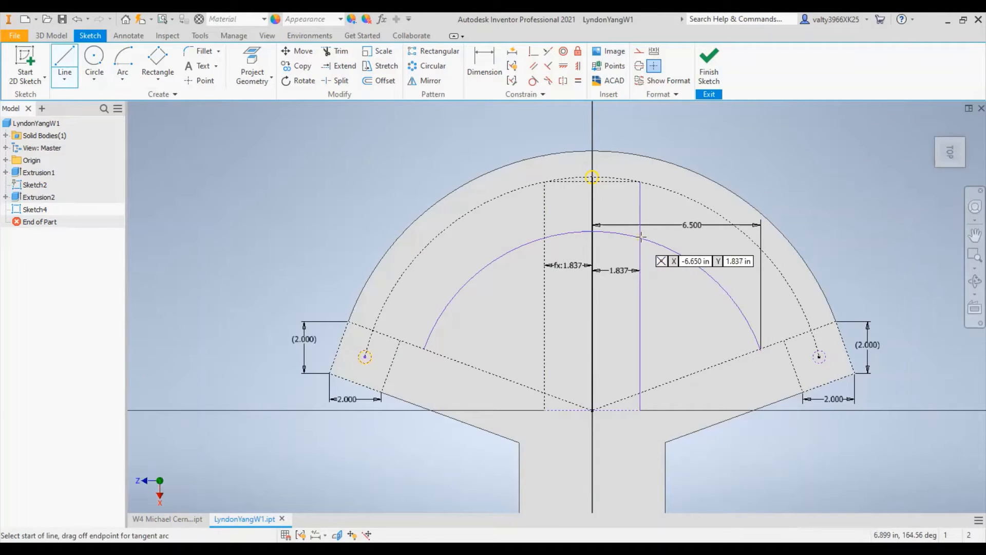
pyautogui.click(784, 340)
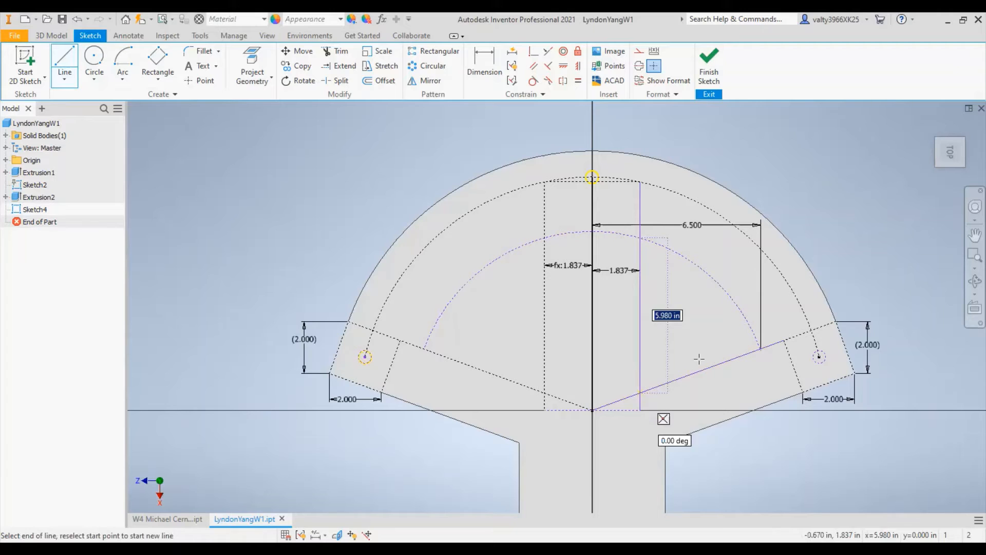
pyautogui.click(640, 393)
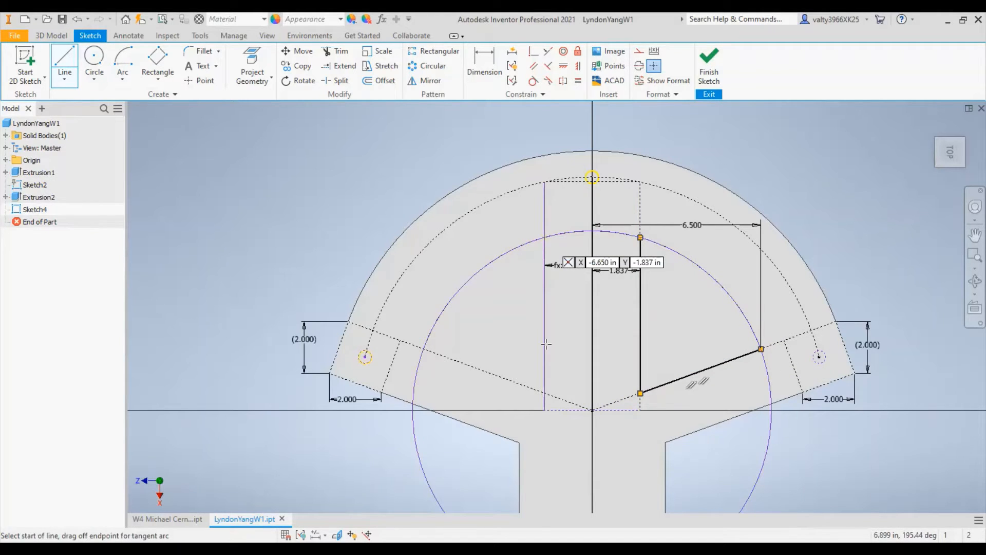
# - Draw solid lines down the tall rectangle's left side from the inner arc and along the left slanted line back to the arc
pyautogui.press('Return')
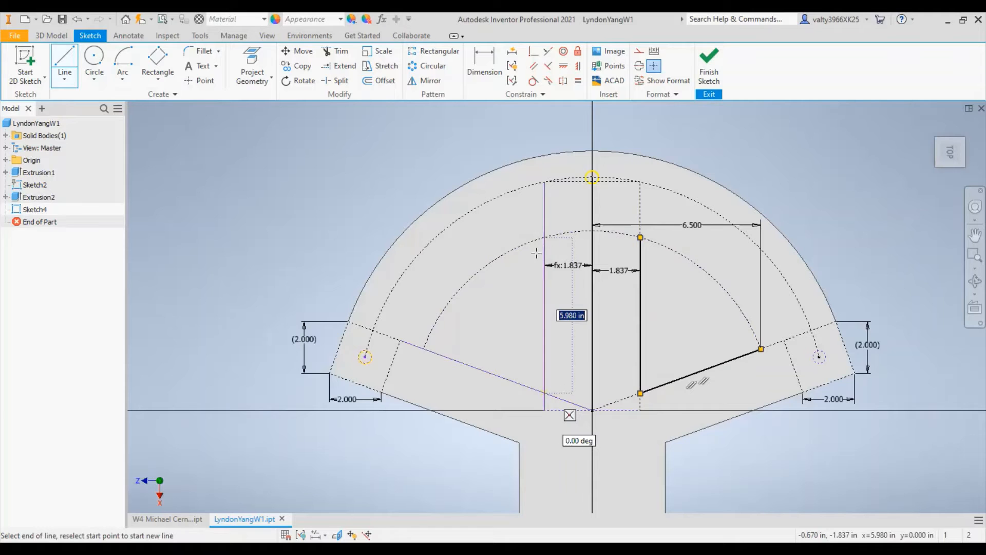
pyautogui.press('Return')
pyautogui.click(545, 393)
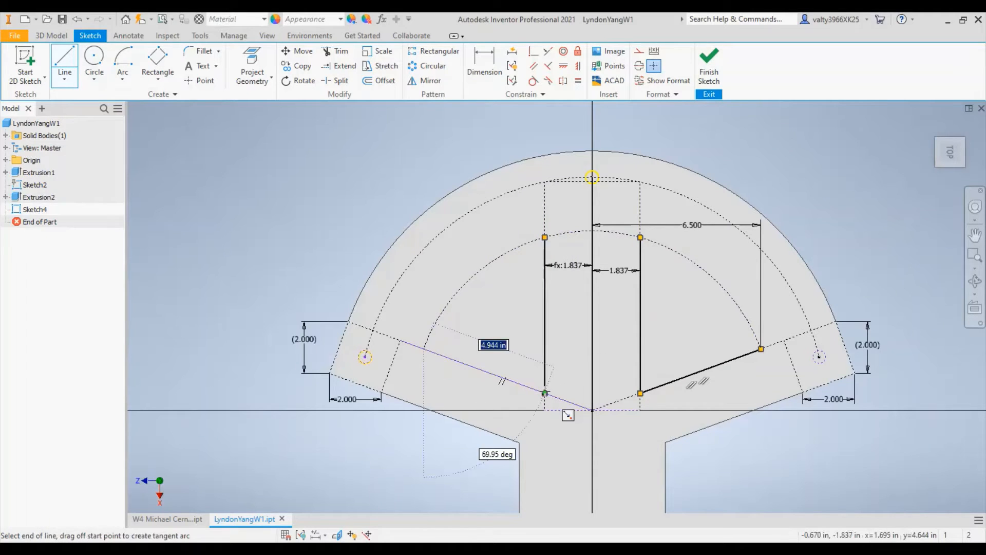
pyautogui.press('Return')
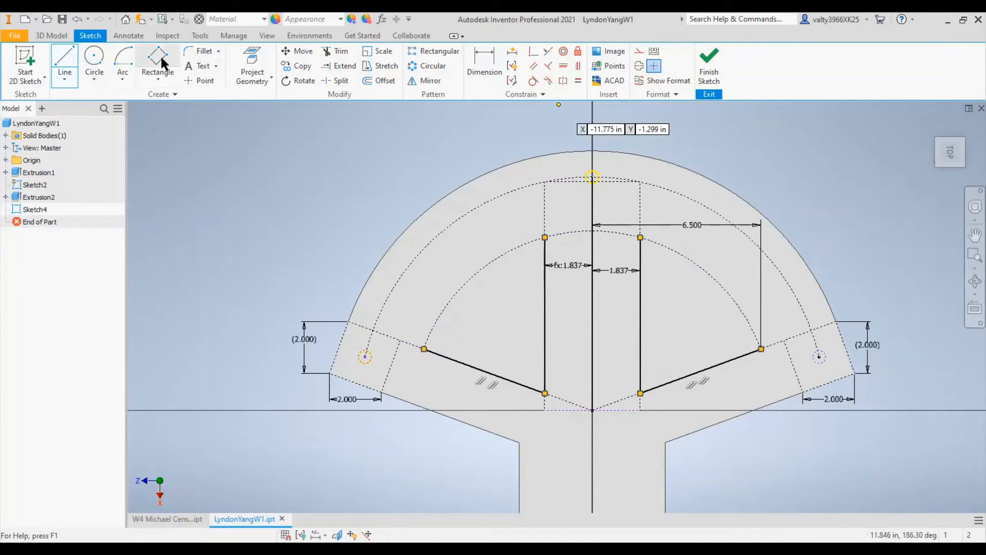
# - Close the left and right profiles with solid arcs centred on the origin that follow the inner construction arc
pyautogui.press('a')
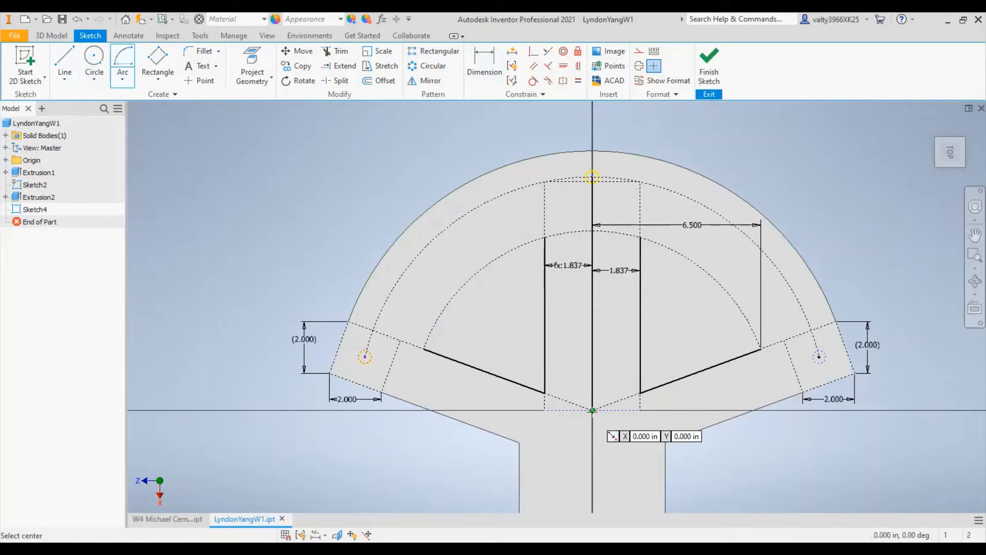
pyautogui.click(592, 410)
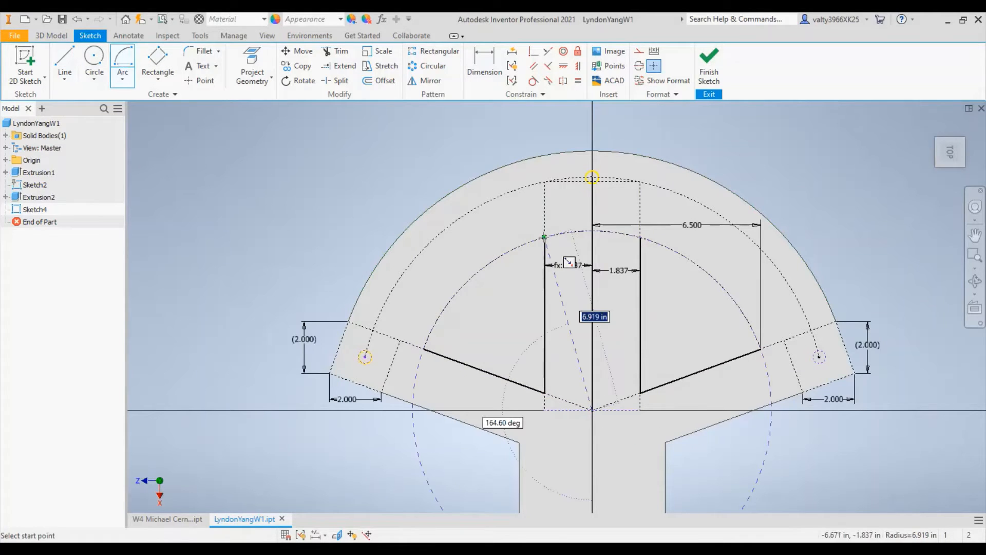
pyautogui.click(424, 349)
pyautogui.click(544, 236)
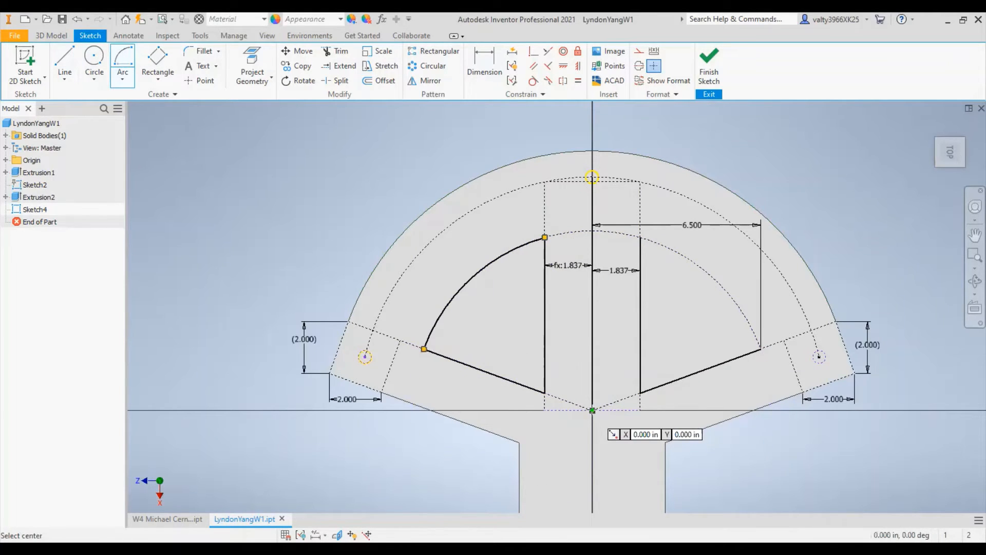
pyautogui.press('Return')
pyautogui.click(639, 237)
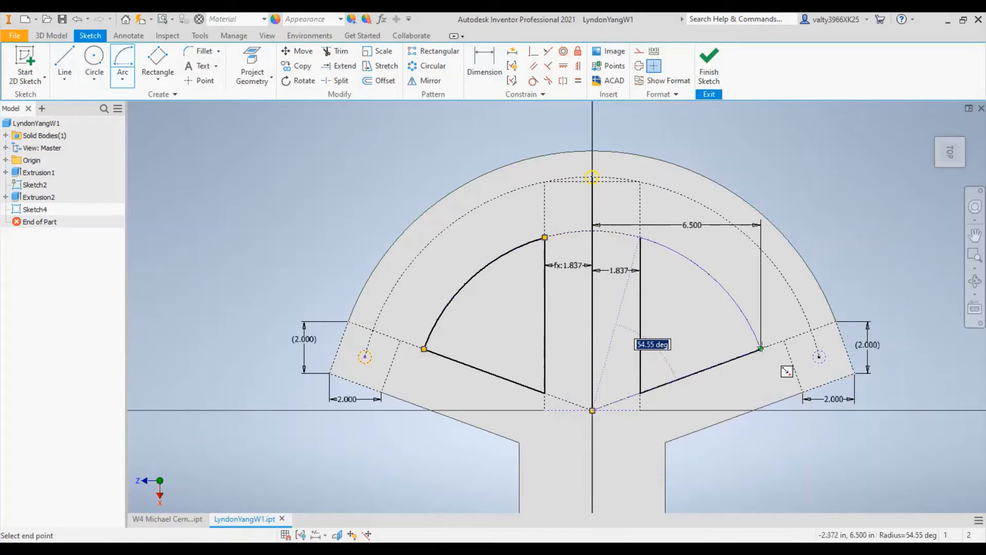
pyautogui.click(761, 348)
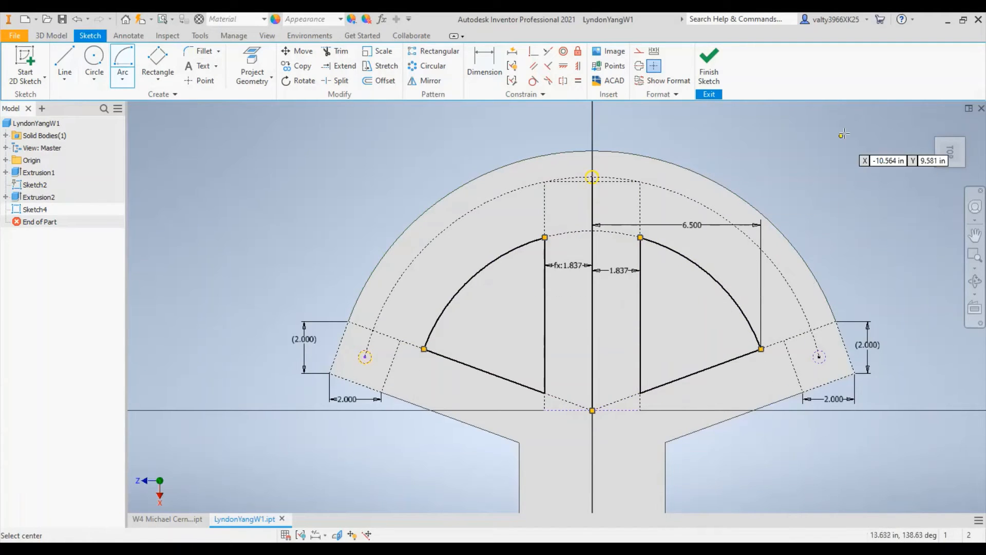
pyautogui.press('Escape')
# - Delete the outer construction arc that runs through the three small circles
pyautogui.click(779, 272)
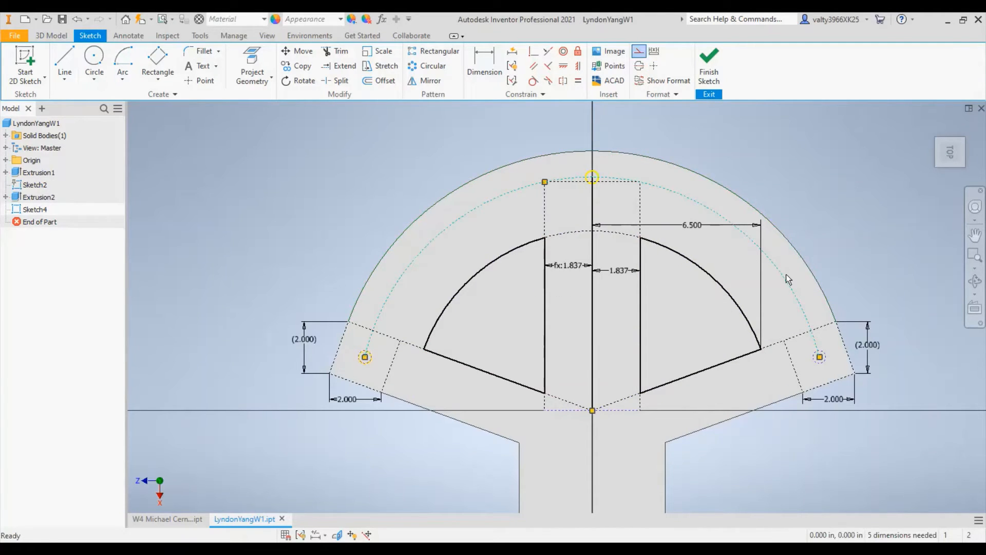
pyautogui.rightClick(788, 280)
pyautogui.click(801, 171)
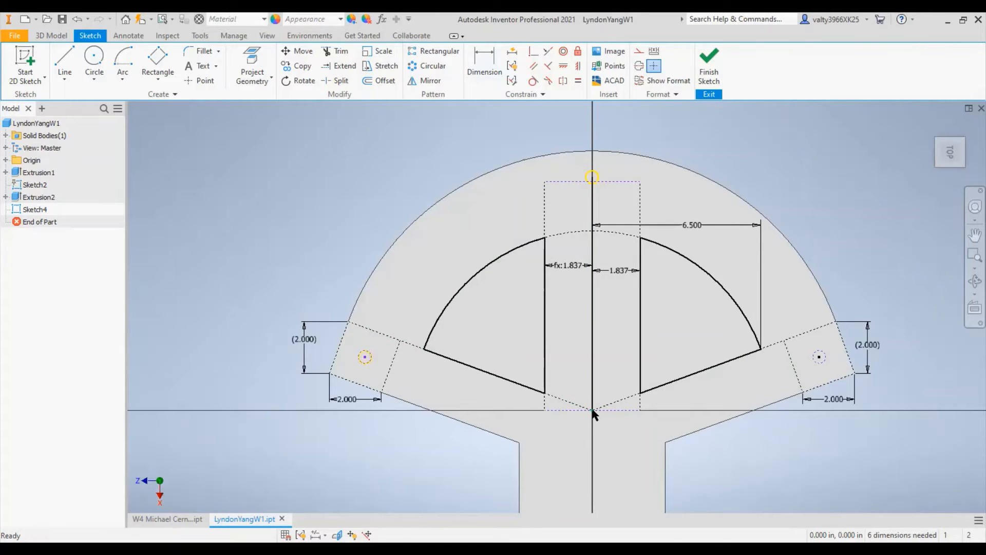
pyautogui.click(378, 334)
pyautogui.click(396, 349)
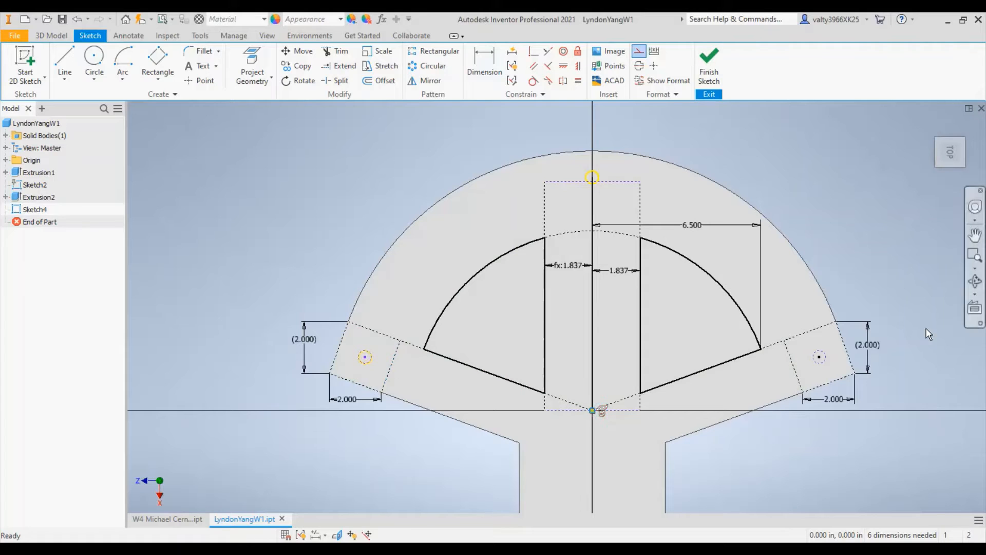
pyautogui.click(819, 356)
pyautogui.click(824, 340)
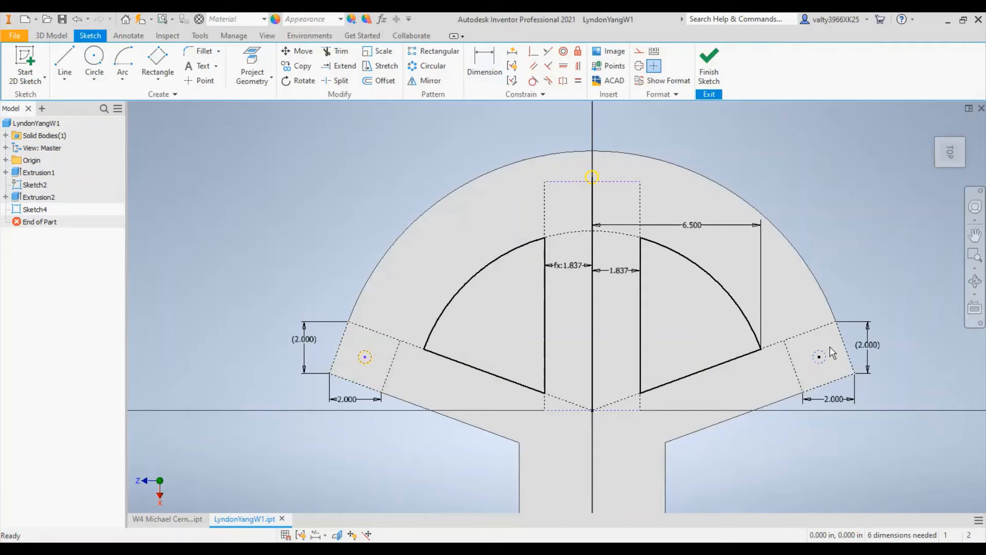
pyautogui.moveTo(831, 345); pyautogui.dragTo(808, 369)
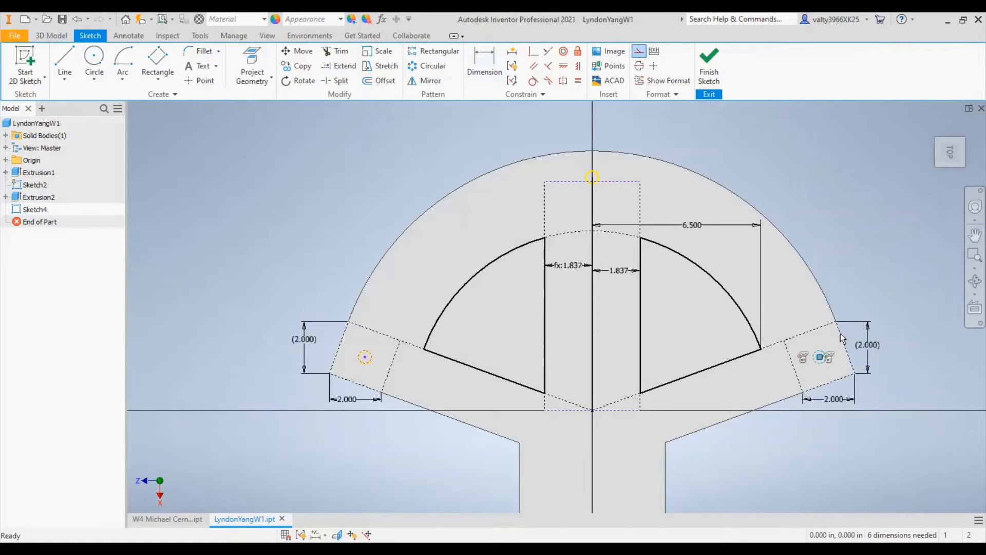
pyautogui.rightClick(816, 354)
pyautogui.click(908, 168)
pyautogui.rightClick(363, 361)
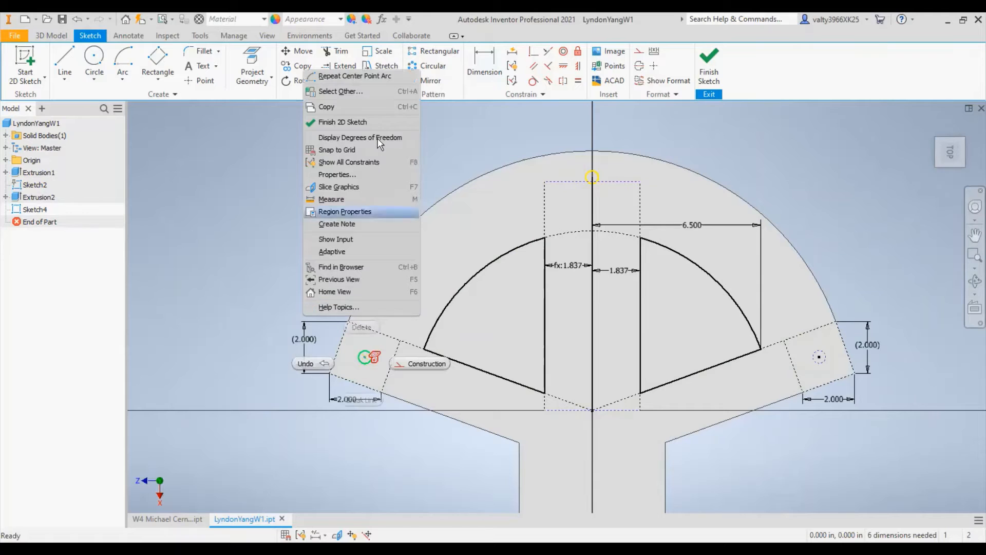
pyautogui.click(174, 282)
pyautogui.rightClick(218, 246)
pyautogui.click(396, 307)
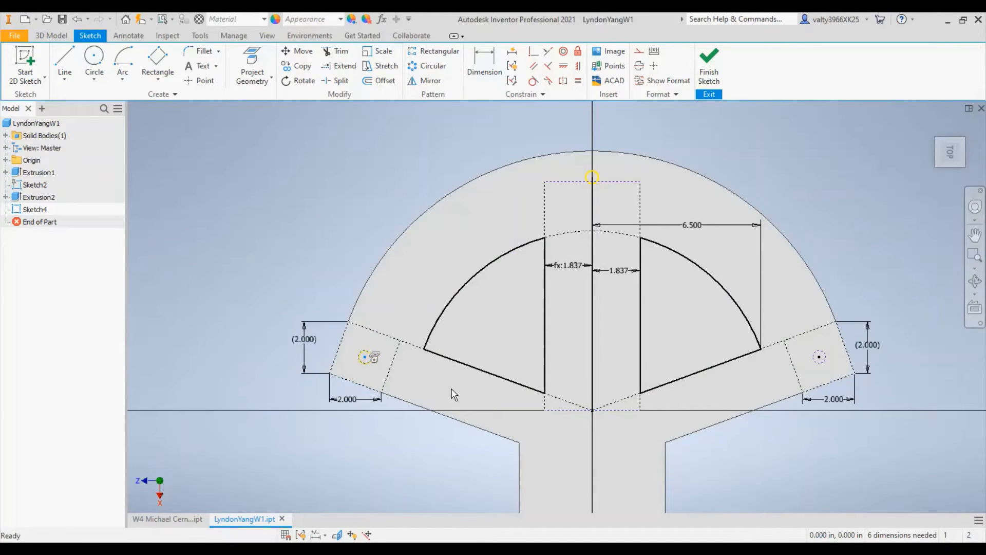
pyautogui.keyDown('shift'); pyautogui.moveTo(489, 323); pyautogui.dragTo(627, 274, button='middle'); pyautogui.keyUp('shift')
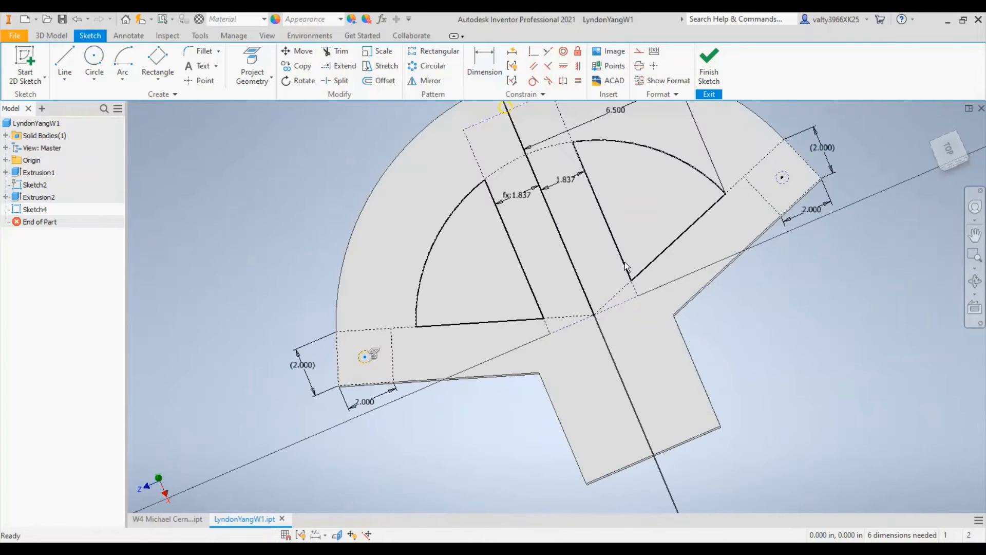
pyautogui.click(939, 156)
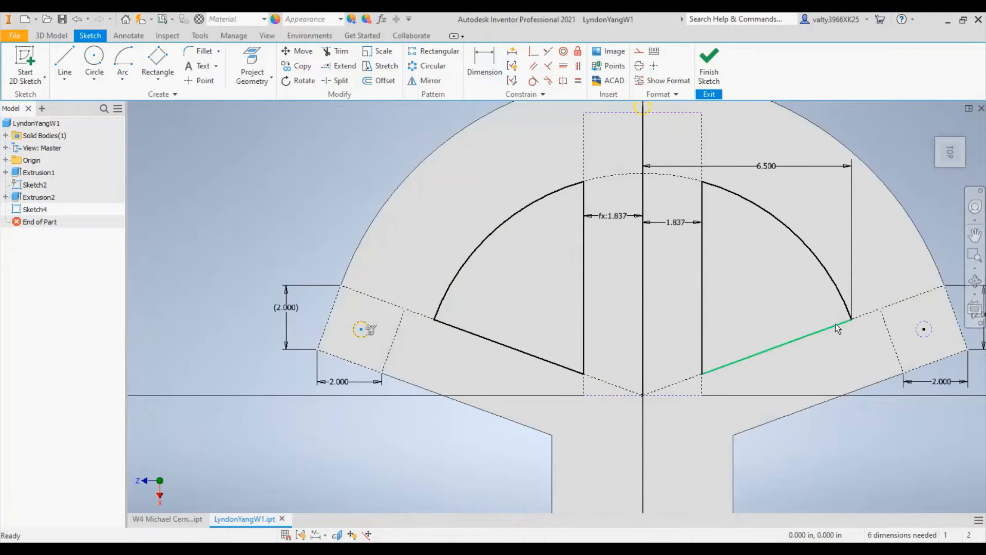
# - Add a driven dimension from the left profile's outer corner to the vertical centre line and finish the sketch
pyautogui.click(483, 64)
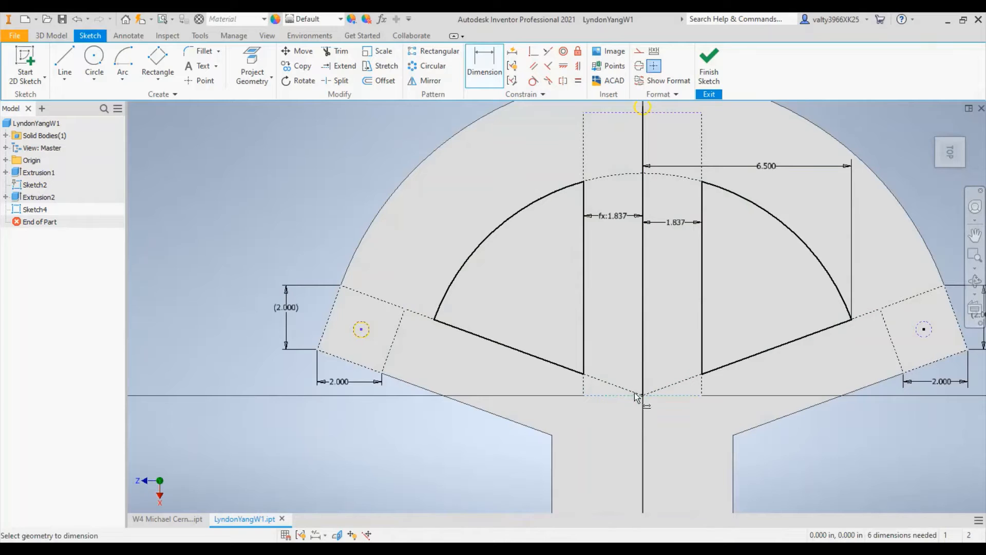
pyautogui.click(434, 319)
pyautogui.click(642, 312)
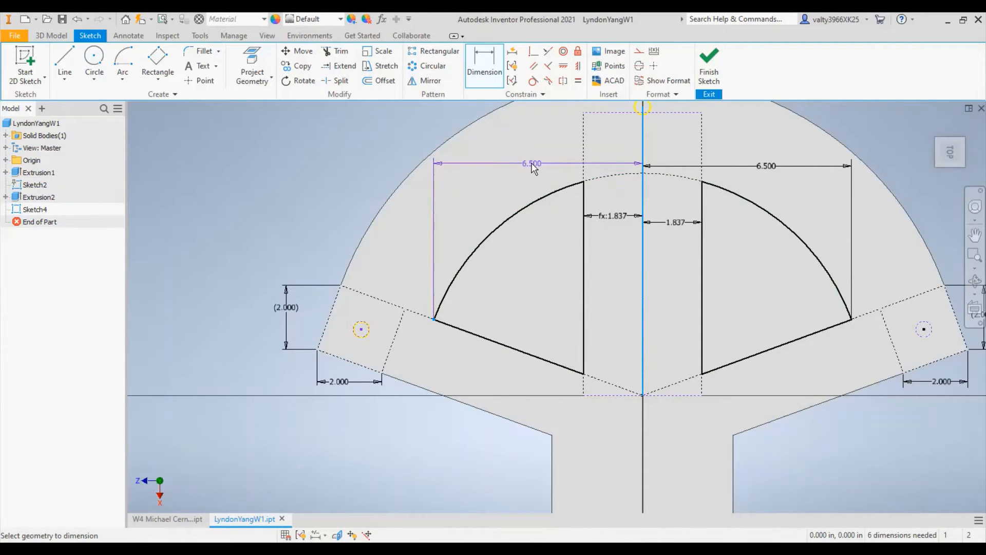
pyautogui.click(529, 160)
pyautogui.click(267, 126)
pyautogui.scroll(-3, 665, 184)
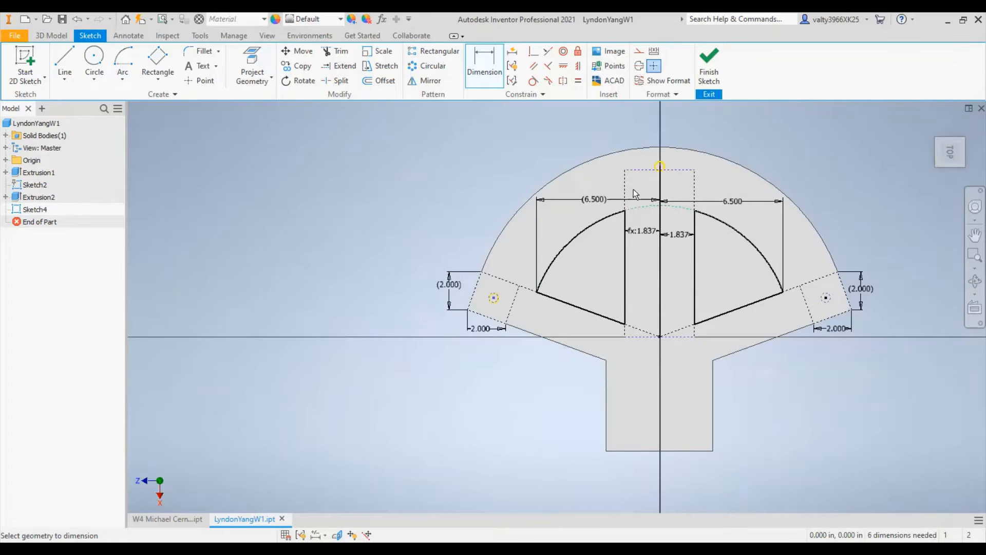
pyautogui.click(717, 83)
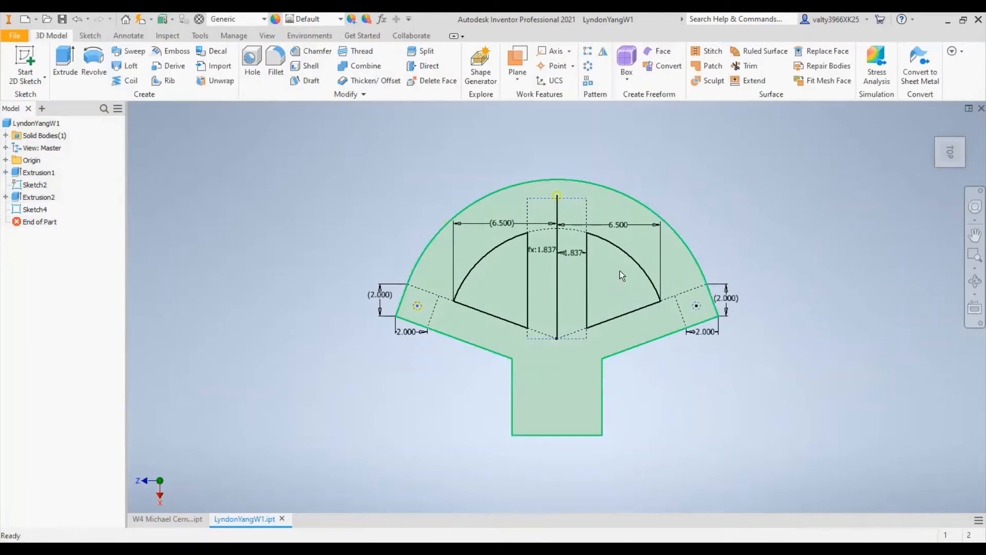
# - Extrude both wedge profiles as a cut in the flipped direction with the extent set to Through All
pyautogui.press('e')
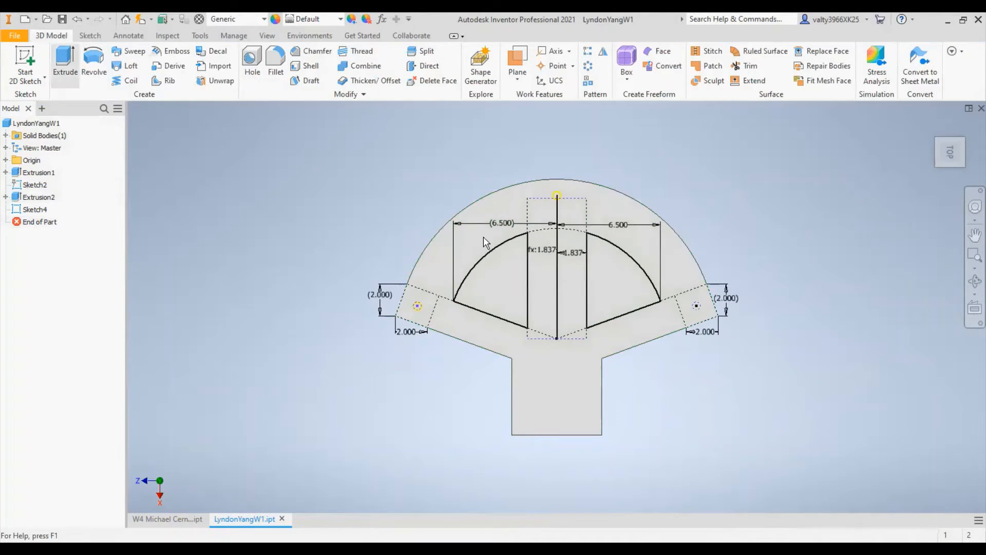
pyautogui.moveTo(518, 140); pyautogui.dragTo(260, 125)
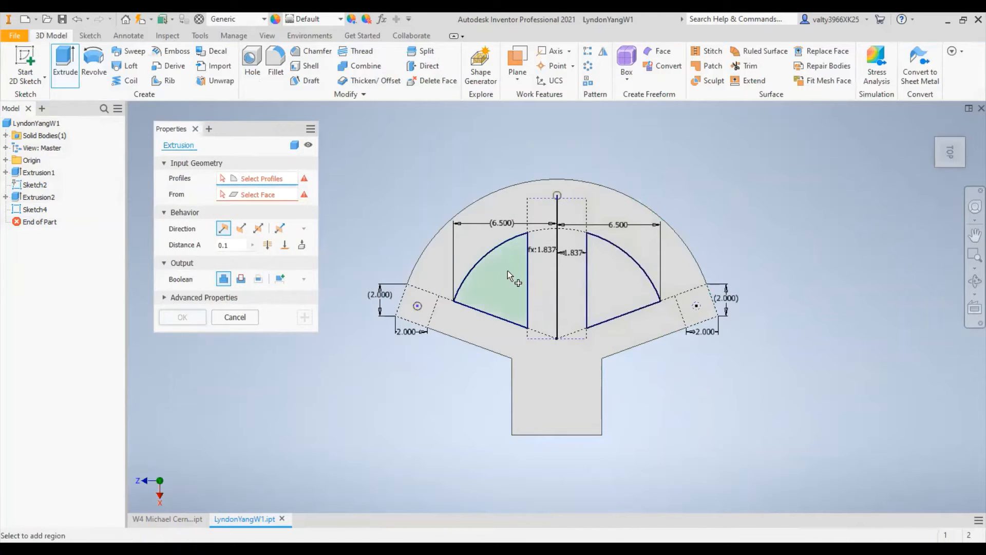
pyautogui.keyDown('shift'); pyautogui.moveTo(624, 346); pyautogui.dragTo(642, 297, button='middle'); pyautogui.keyUp('shift')
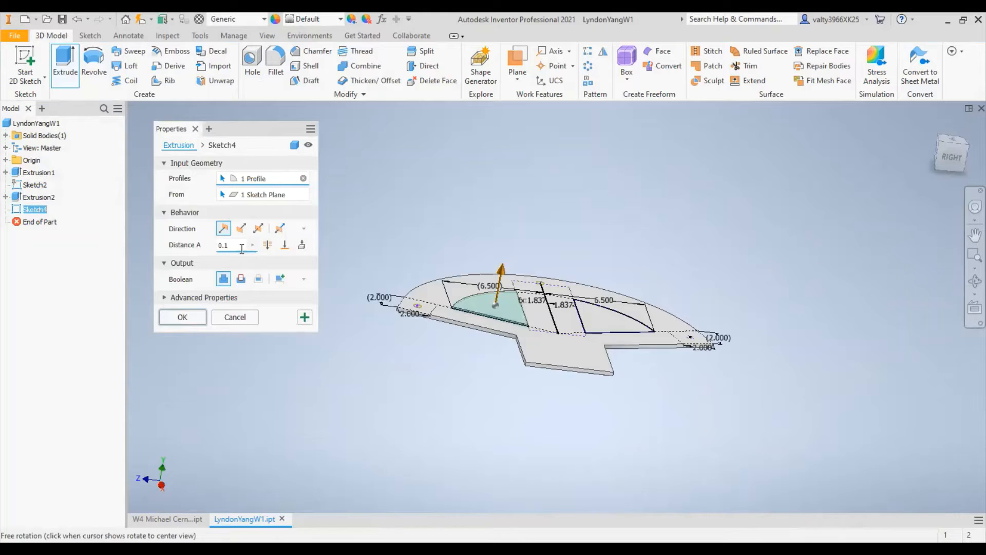
pyautogui.write('5')
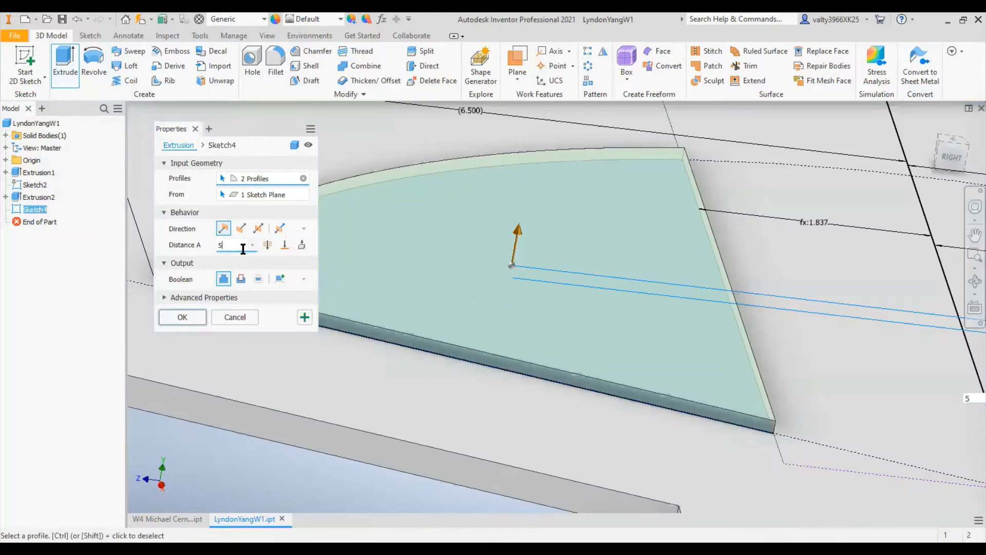
pyautogui.scroll(-5, 656, 276)
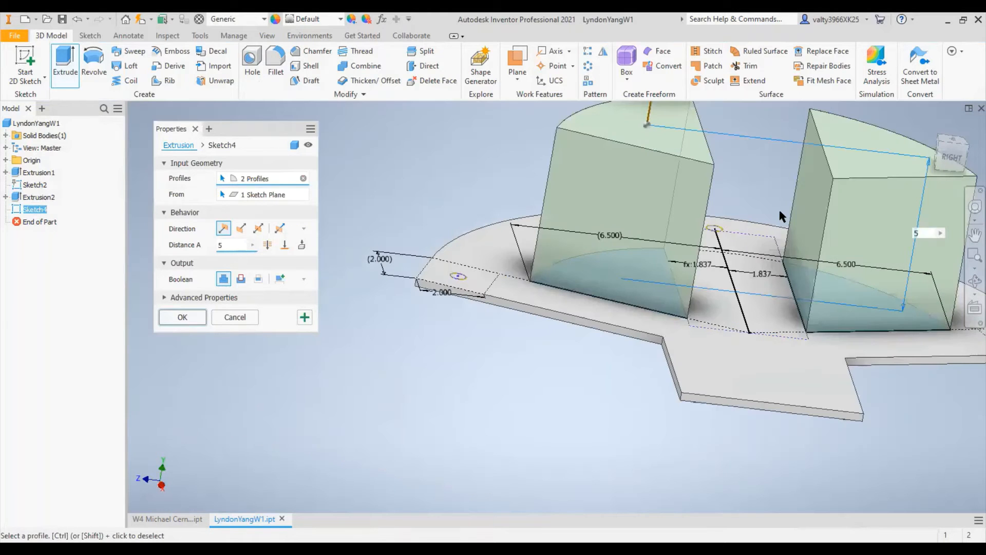
pyautogui.moveTo(712, 294); pyautogui.dragTo(645, 373, button='middle')
pyautogui.click(241, 228)
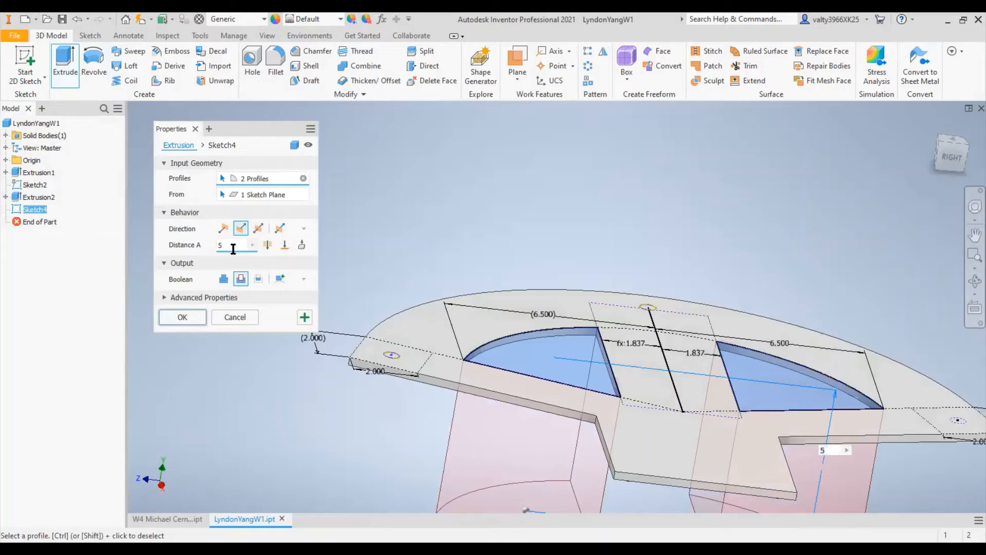
pyautogui.write('3')
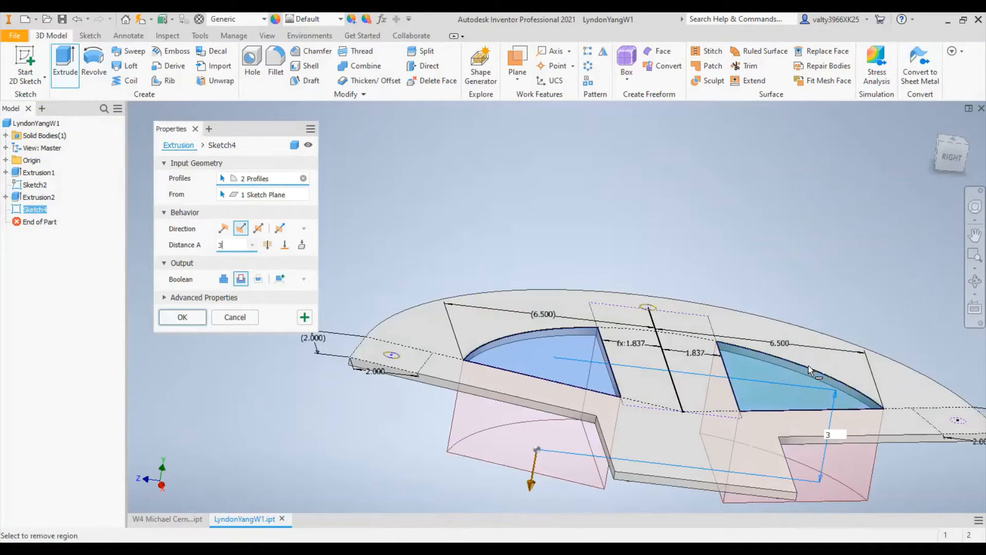
pyautogui.keyDown('shift'); pyautogui.moveTo(693, 448); pyautogui.dragTo(808, 336, button='middle'); pyautogui.keyUp('shift')
pyautogui.keyDown('shift'); pyautogui.moveTo(798, 226); pyautogui.dragTo(783, 268, button='middle'); pyautogui.keyUp('shift')
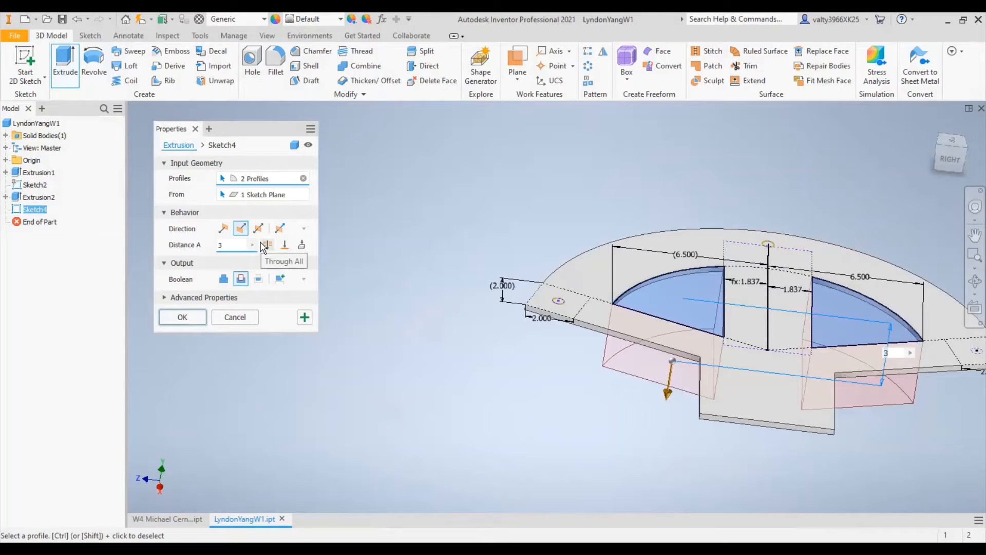
pyautogui.click(266, 244)
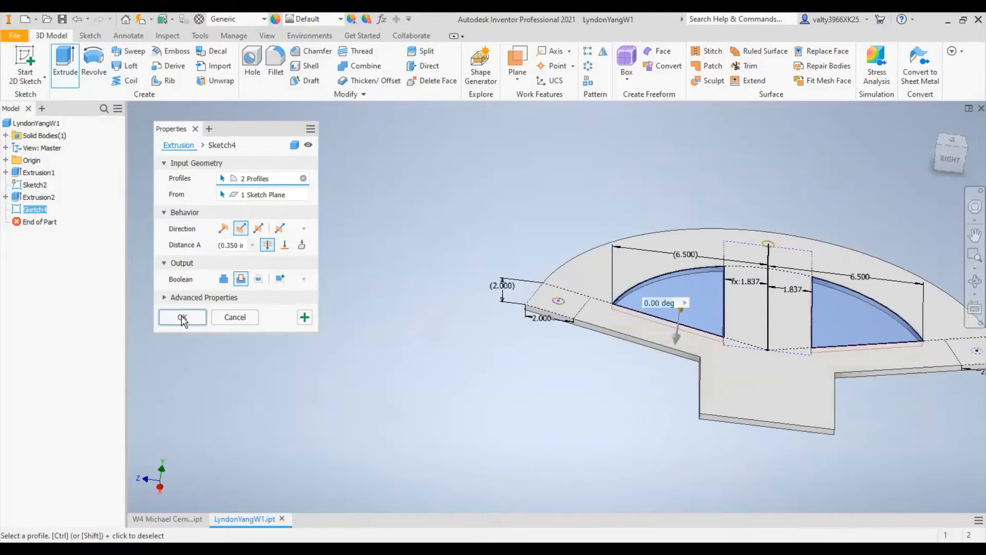
pyautogui.press('Return')
# - Inspect the two wedge openings and the circles underneath from both sides of the part, ending in the top view
pyautogui.keyDown('shift'); pyautogui.moveTo(816, 133); pyautogui.dragTo(679, 242, button='middle'); pyautogui.keyUp('shift')
pyautogui.scroll(-4, 575, 255)
pyautogui.scroll(3, 575, 255)
pyautogui.scroll(3, 595, 249)
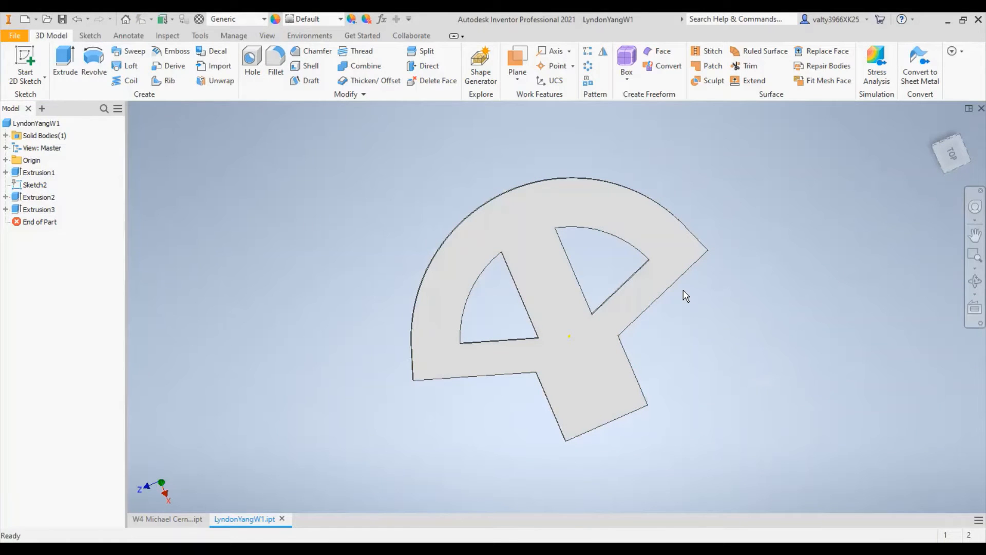
pyautogui.keyDown('shift'); pyautogui.moveTo(520, 281); pyautogui.dragTo(704, 274, button='middle'); pyautogui.keyUp('shift')
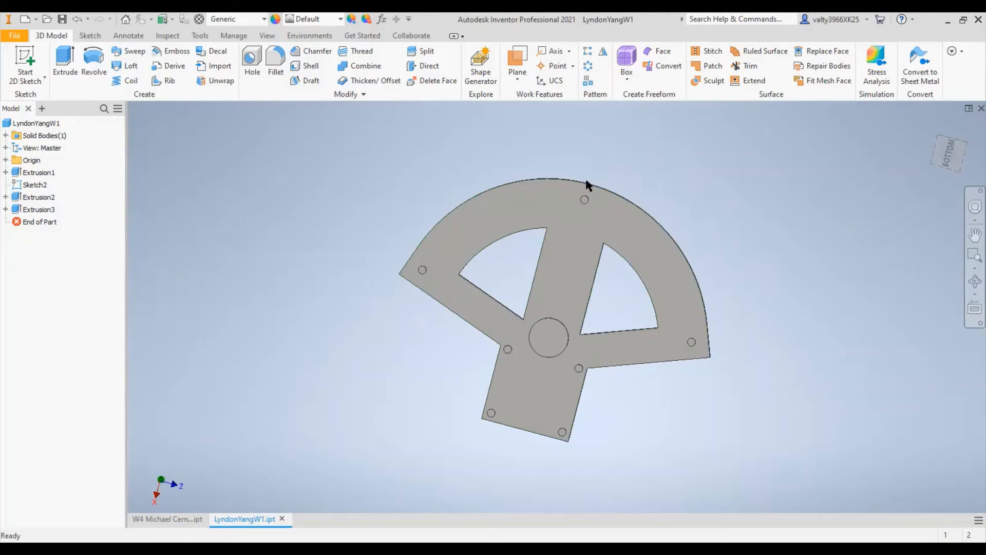
pyautogui.keyDown('shift'); pyautogui.moveTo(861, 275); pyautogui.dragTo(584, 226, button='middle'); pyautogui.keyUp('shift')
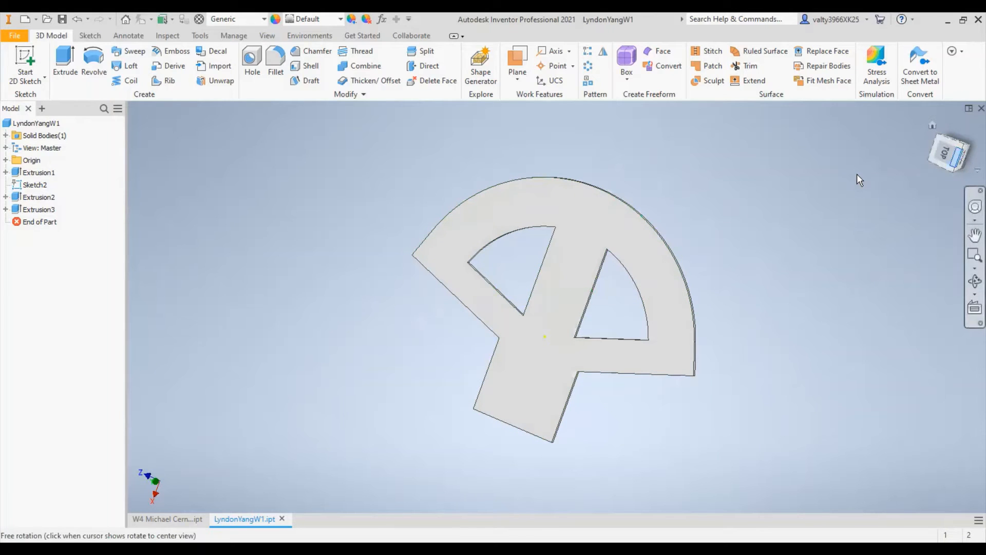
pyautogui.moveTo(582, 164); pyautogui.dragTo(581, 164)
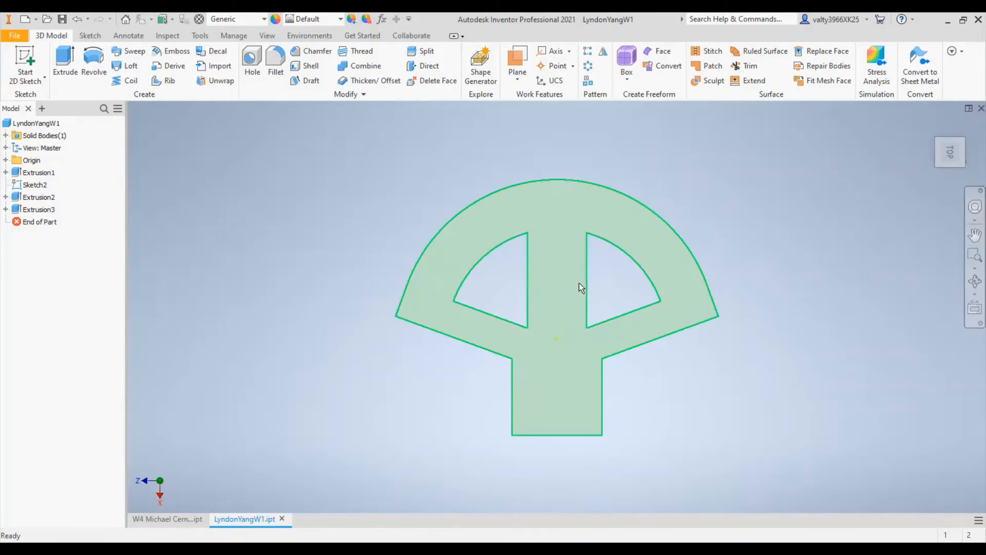
pyautogui.keyDown('shift'); pyautogui.moveTo(529, 278); pyautogui.dragTo(544, 334, button='middle'); pyautogui.keyUp('shift')
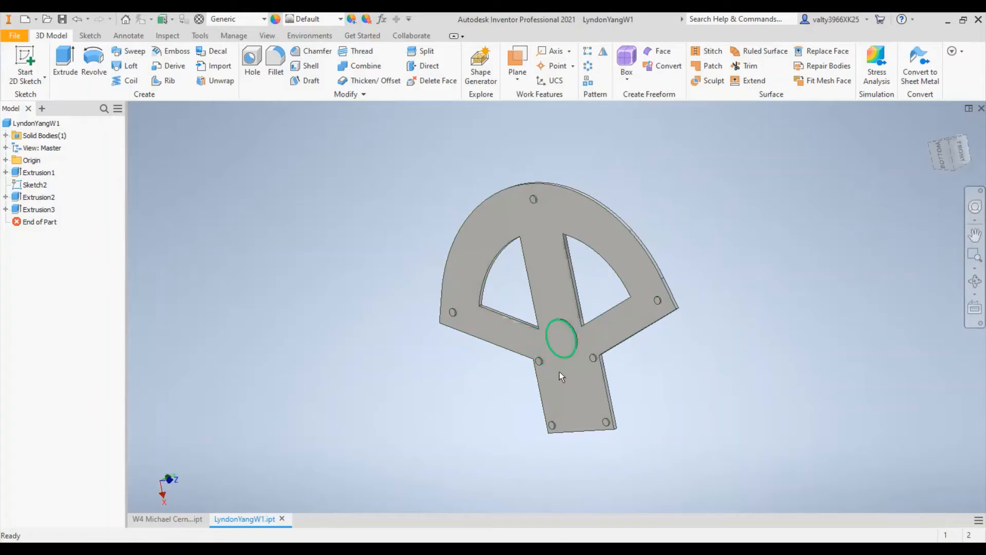
pyautogui.keyDown('shift'); pyautogui.moveTo(753, 285); pyautogui.dragTo(516, 292, button='middle'); pyautogui.keyUp('shift')
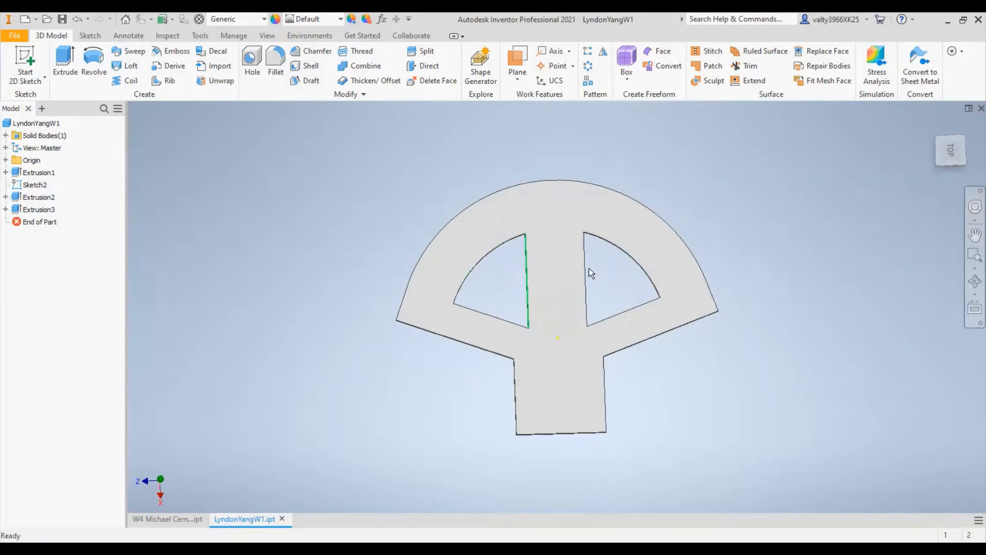
pyautogui.click(952, 152)
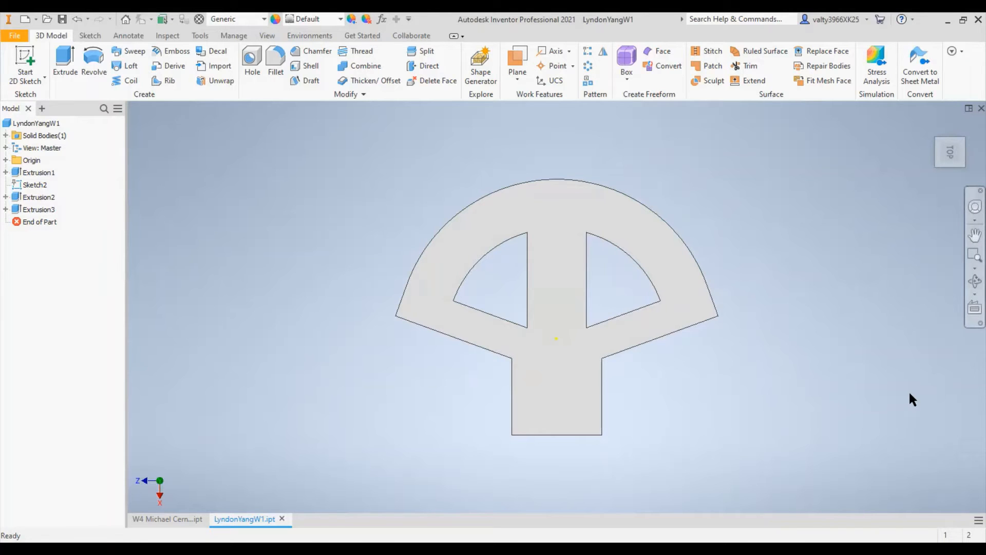
# - Start a sketch on the part's top face and draw construction lines from the origin to both ends of the outer arc
pyautogui.click(7, 84)
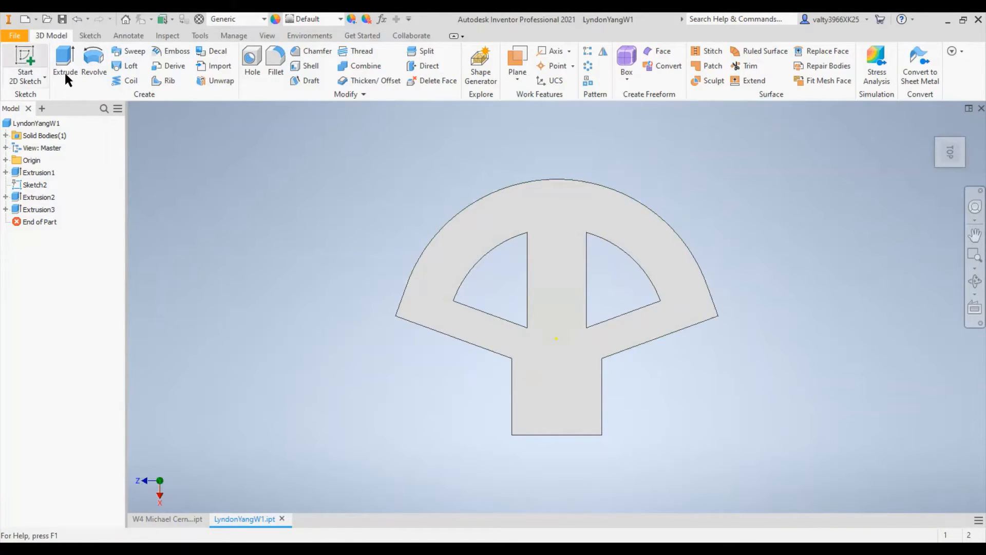
pyautogui.click(556, 246)
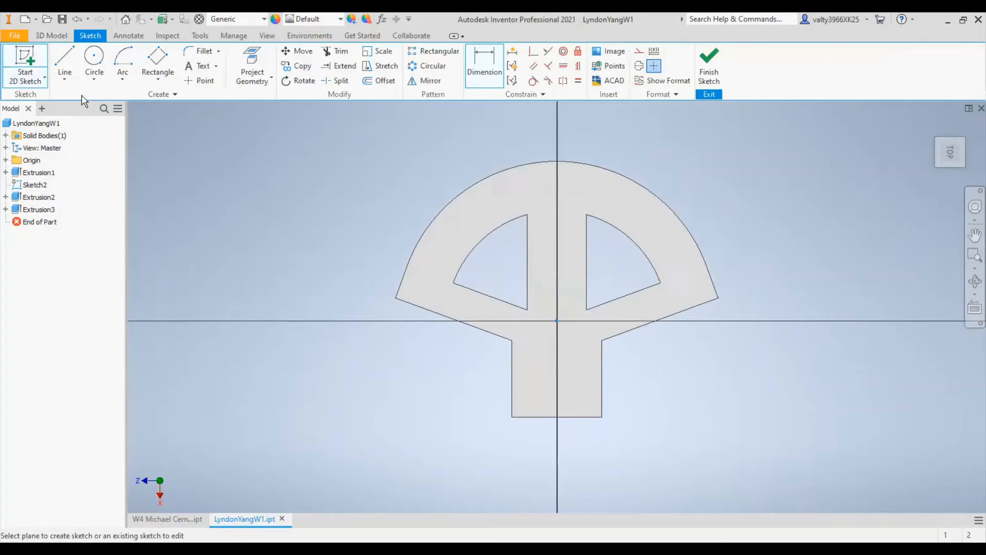
pyautogui.click(59, 68)
pyautogui.click(639, 54)
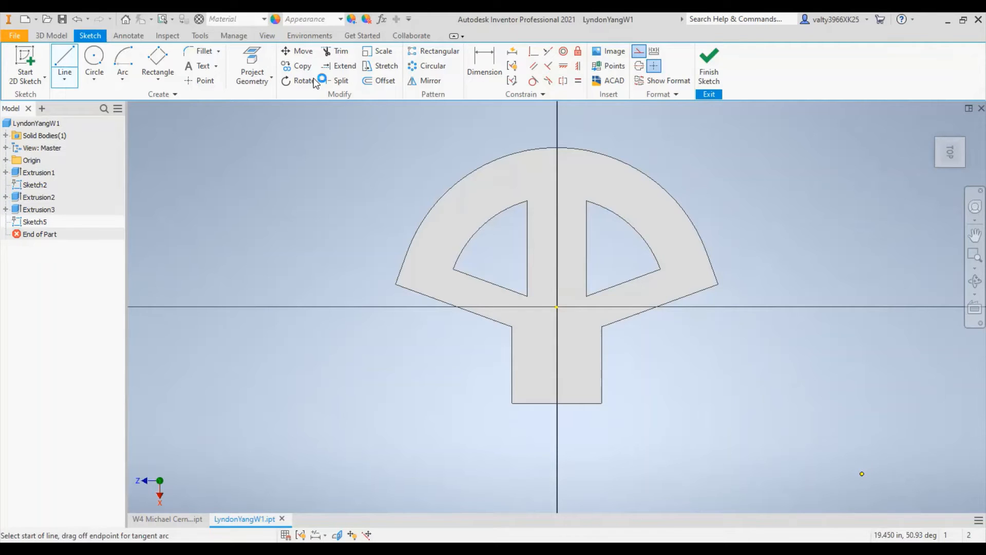
pyautogui.click(557, 307)
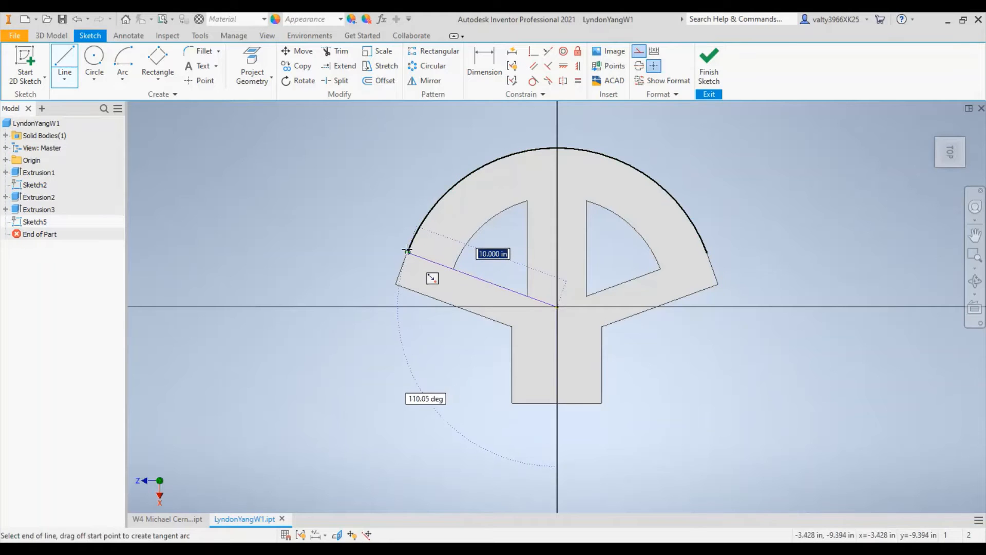
pyautogui.press('Escape')
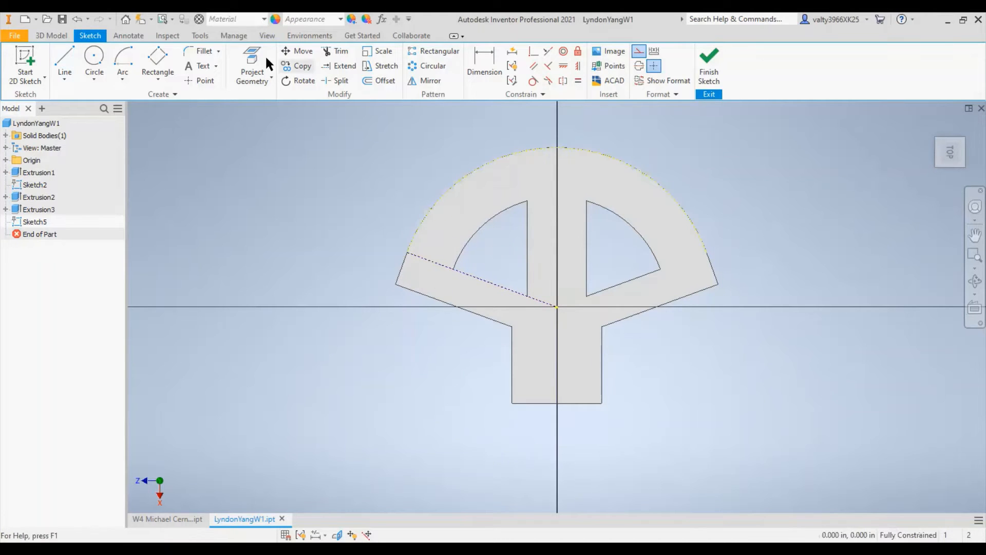
pyautogui.click(67, 63)
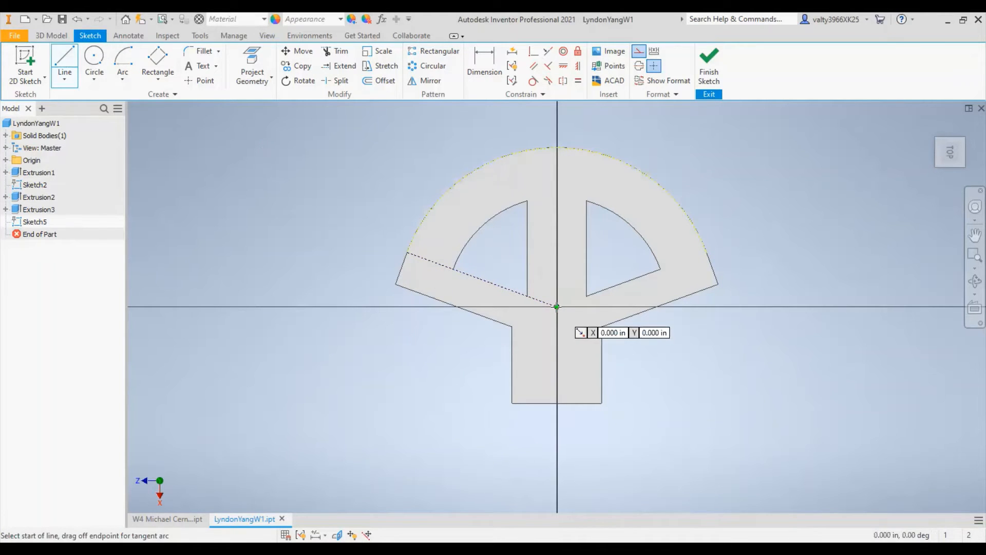
pyautogui.click(557, 307)
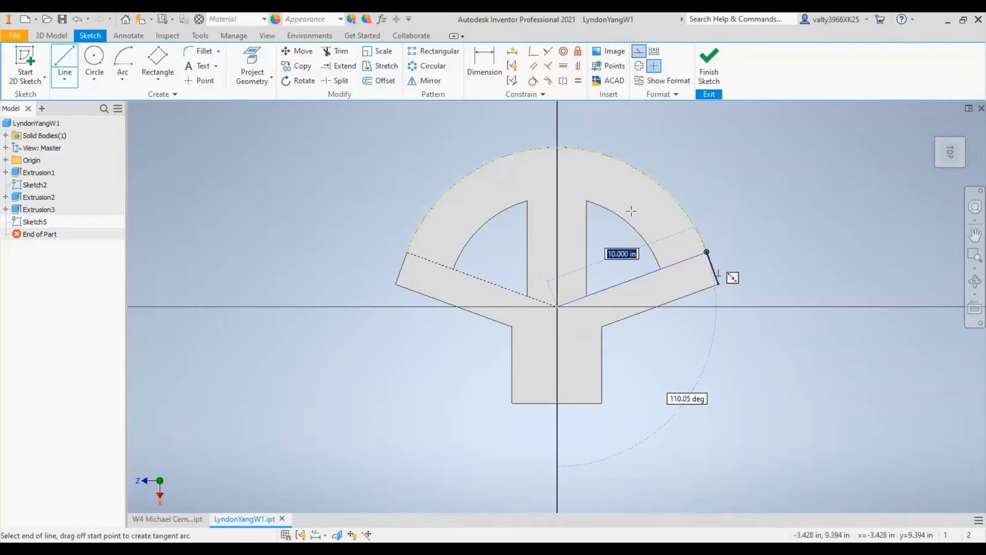
pyautogui.press('Escape')
# - Draw a second pair of 10 in construction lines from the origin to the outer arc, one above each existing line
pyautogui.moveTo(777, 169); pyautogui.dragTo(765, 210, button='middle')
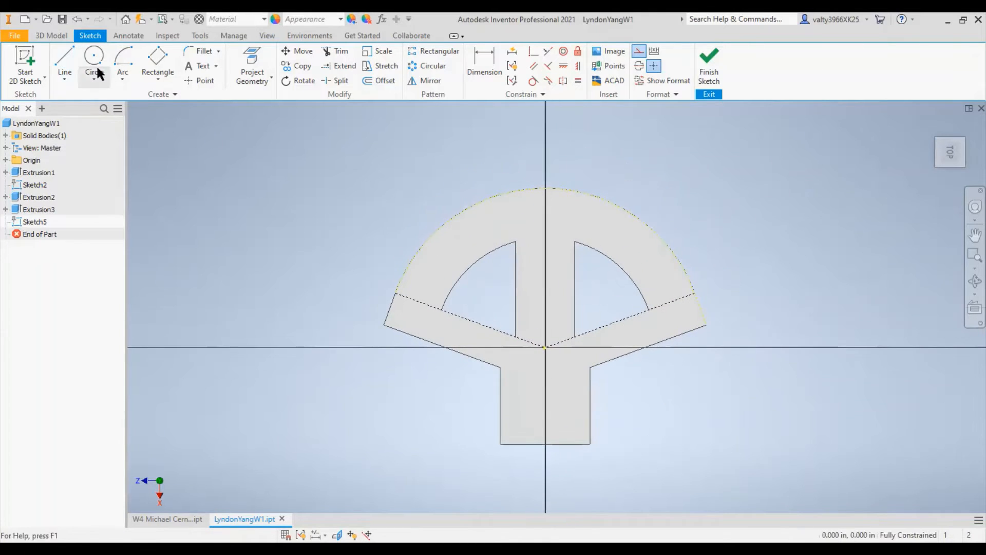
pyautogui.click(69, 64)
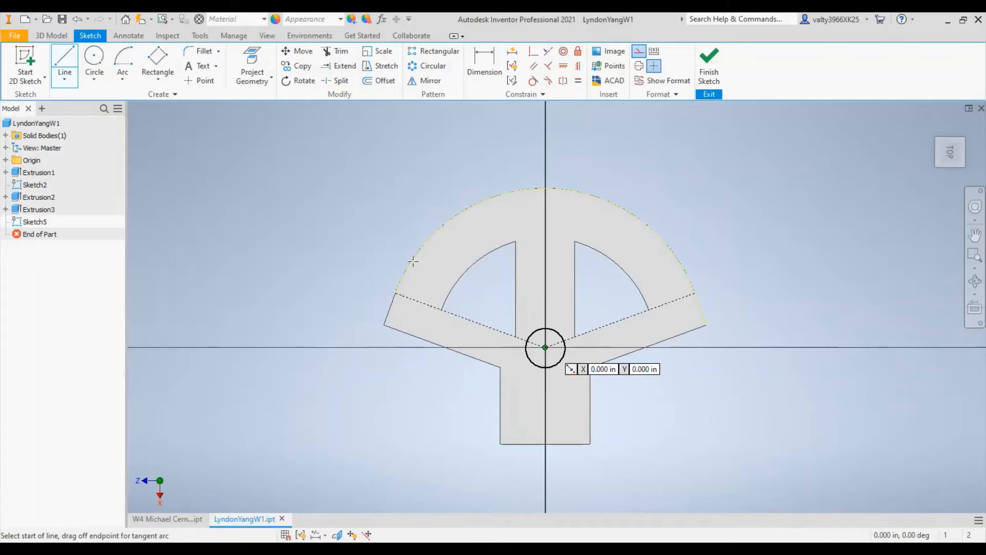
pyautogui.click(545, 348)
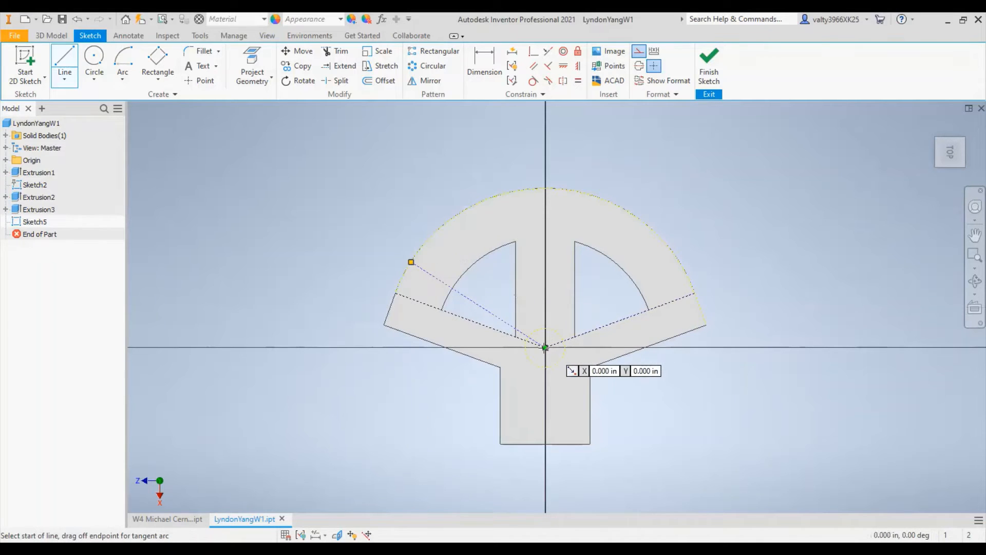
pyautogui.press('Return')
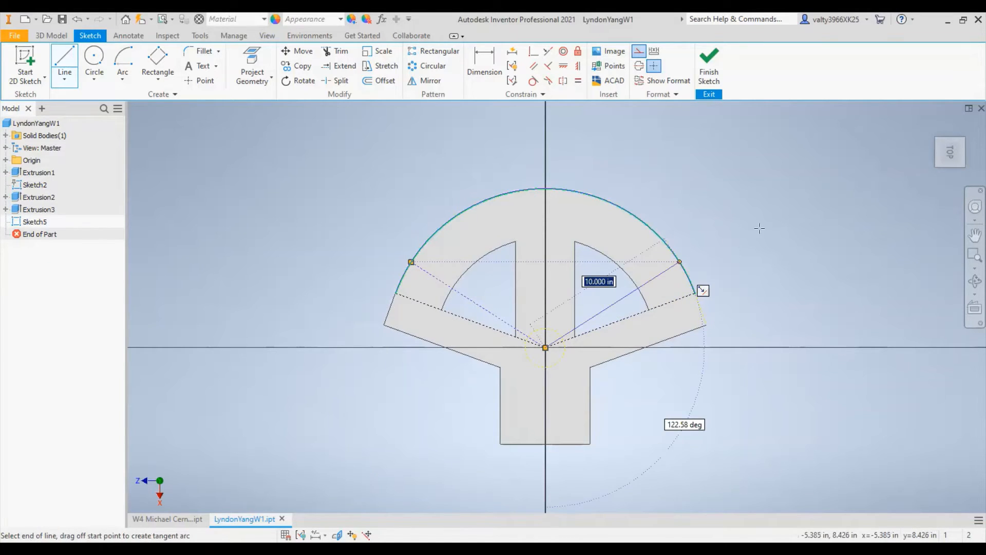
pyautogui.press('Return')
pyautogui.press('Escape')
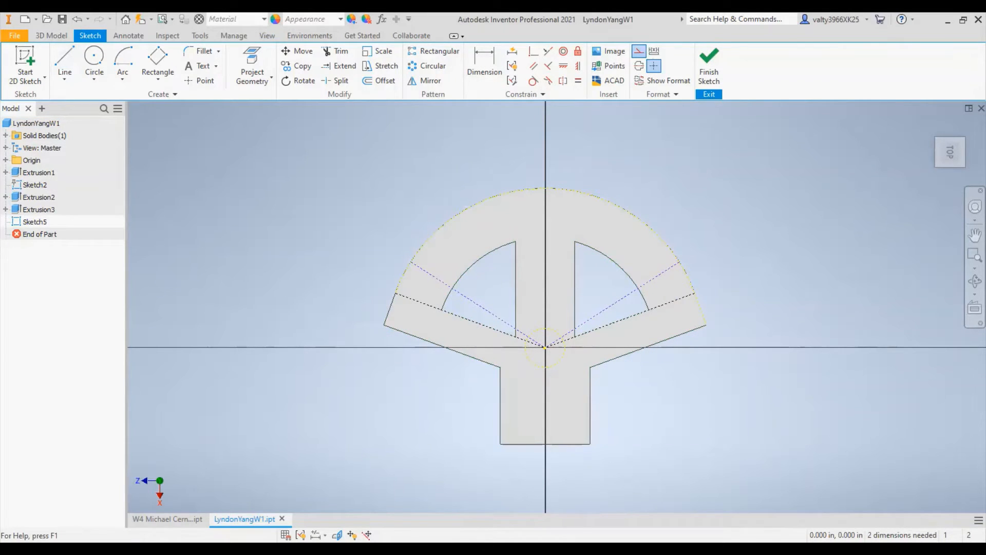
# - Dimension the angle between the two left construction lines as 7 degrees
pyautogui.press('d')
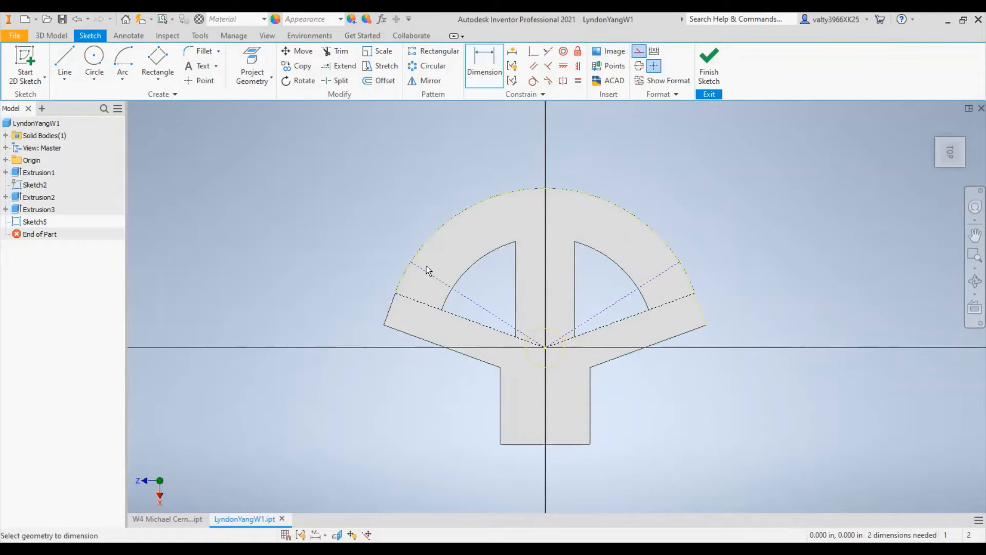
pyautogui.scroll(4, 426, 275)
pyautogui.click(403, 391)
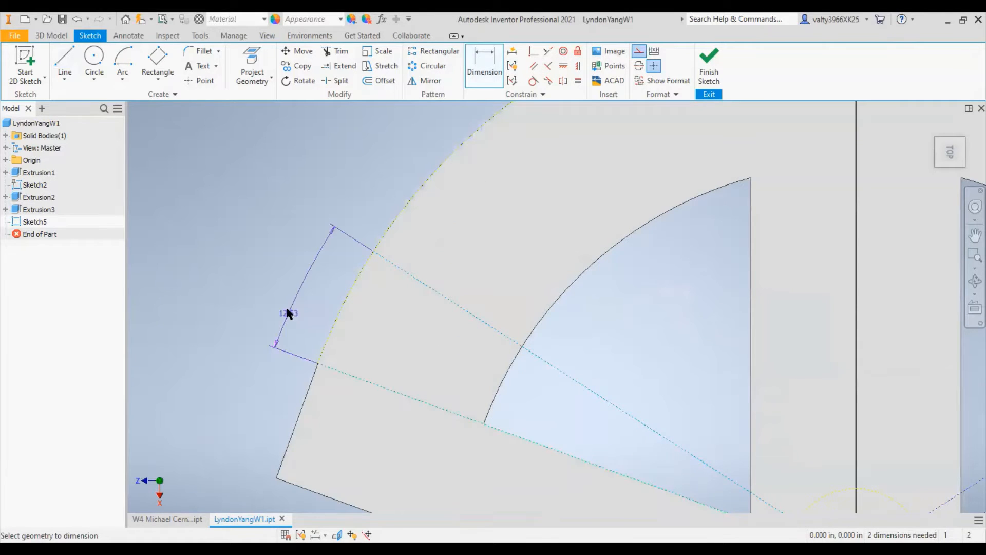
pyautogui.click(286, 300)
pyautogui.write('7')
pyautogui.press('Return')
# - Dimension the angle between the two right construction lines as 7 degrees
pyautogui.scroll(-4, 568, 347)
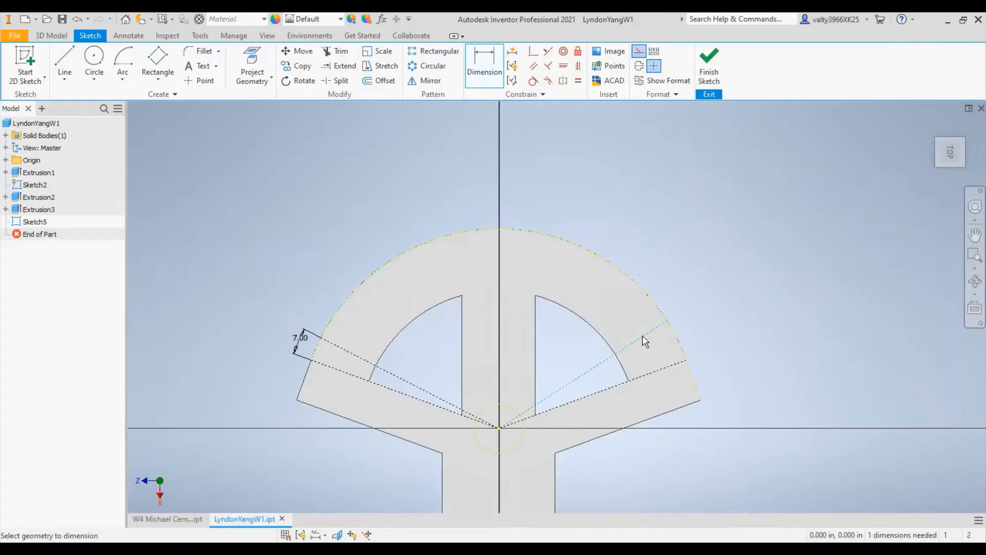
pyautogui.click(665, 372)
pyautogui.click(720, 318)
pyautogui.write('7')
pyautogui.press('Return')
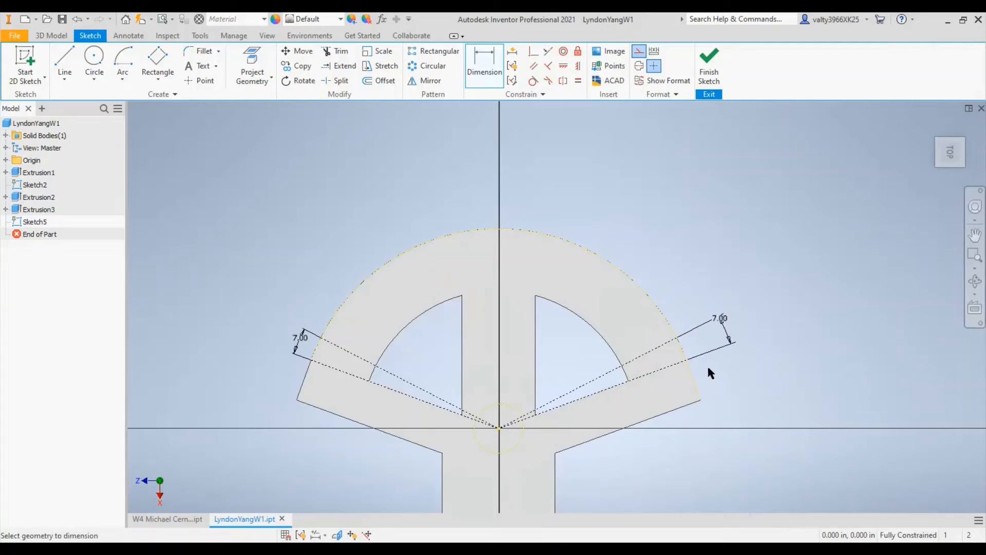
# - Draw a third pair of construction lines from the origin to the outer arc, one above each 7-degree line
pyautogui.click(64, 64)
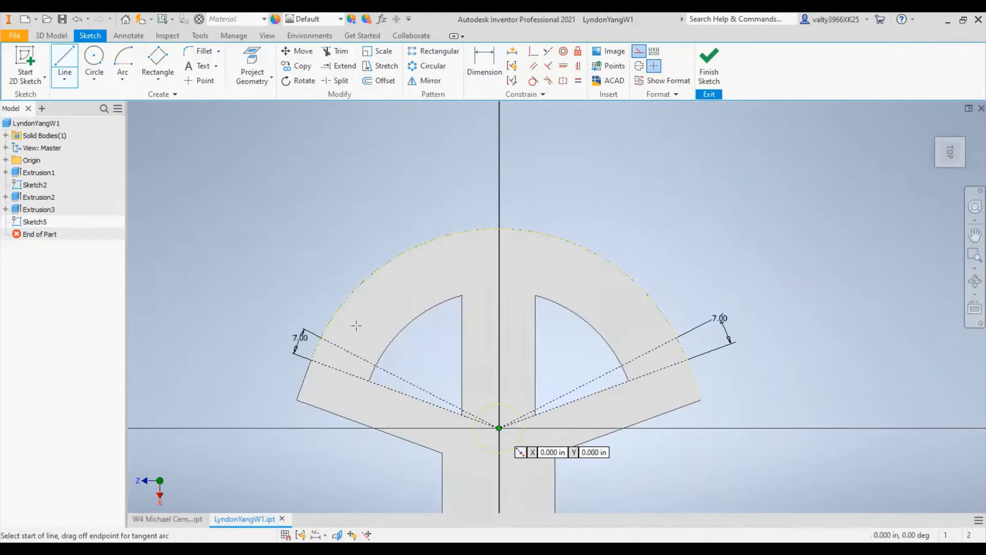
pyautogui.click(499, 428)
pyautogui.doubleClick(349, 296)
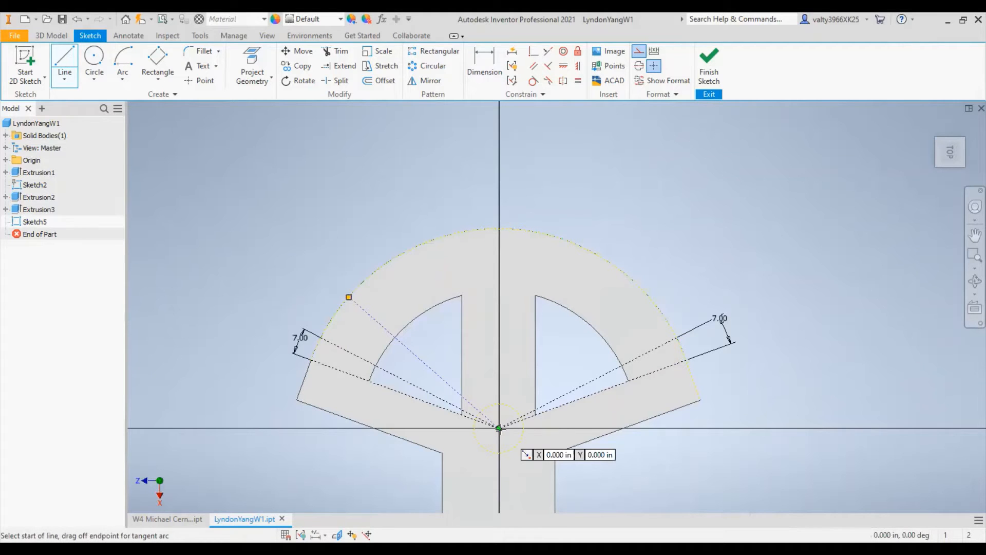
pyautogui.press('Return')
pyautogui.rightClick(721, 197)
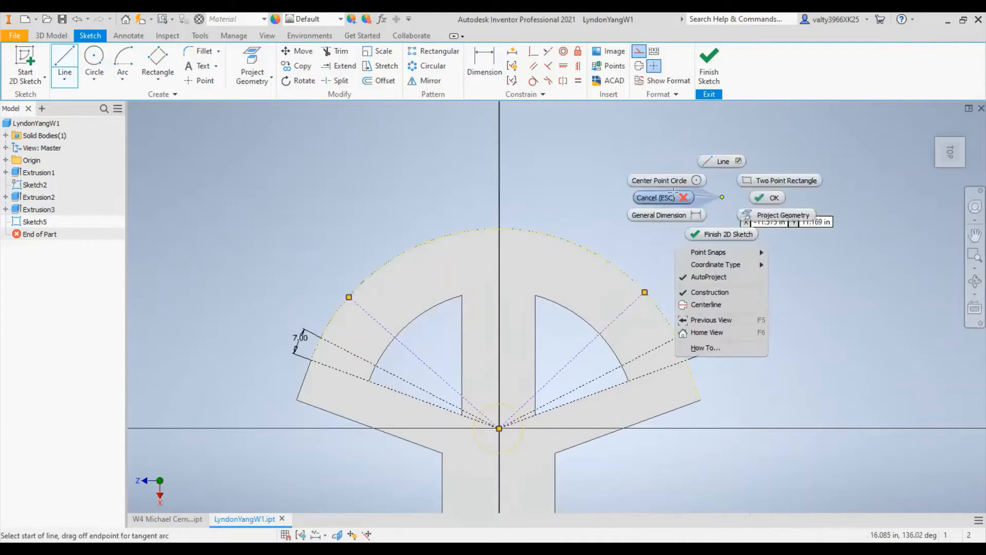
pyautogui.click(755, 196)
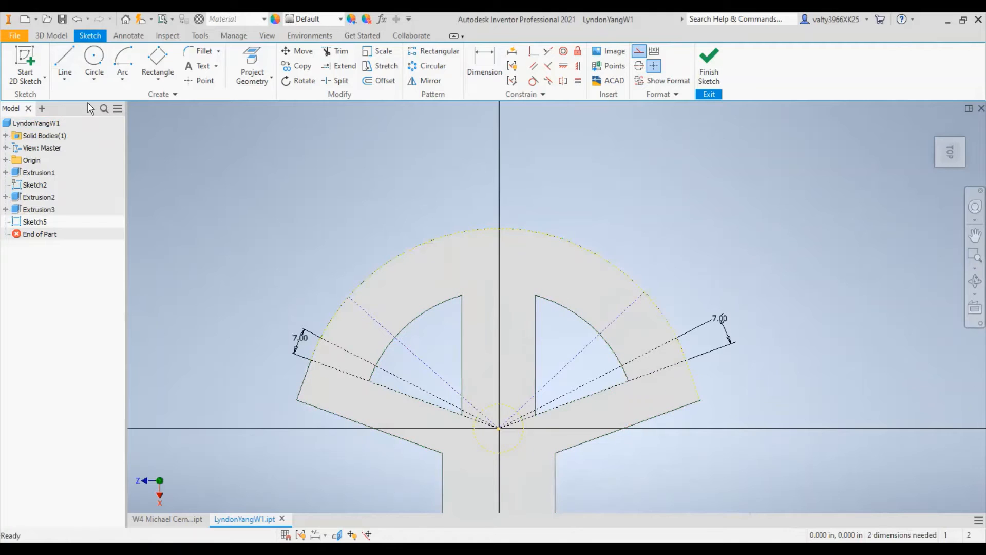
# - Dimension the angle between the right third construction line and the one below it as 15 degrees
pyautogui.click(491, 69)
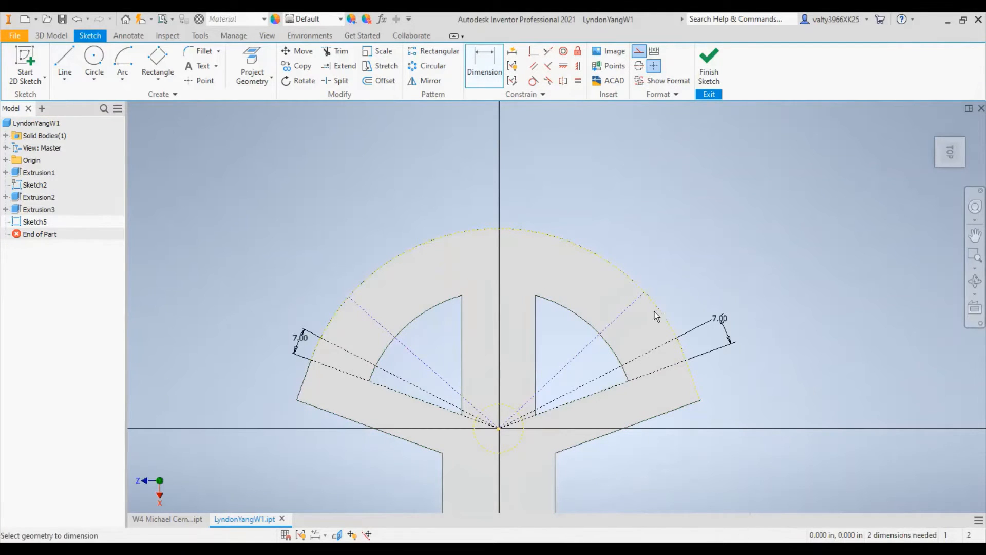
pyautogui.click(648, 354)
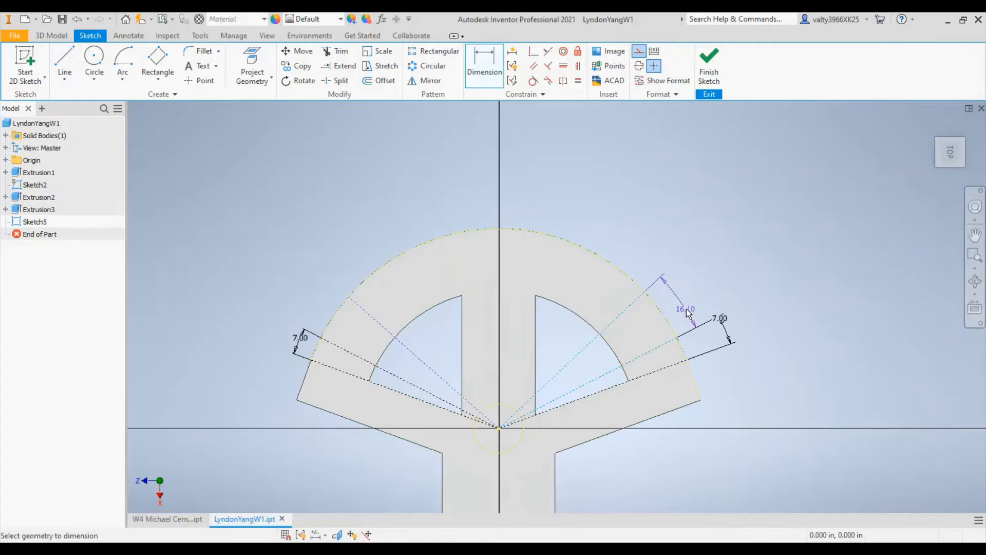
pyautogui.click(690, 294)
pyautogui.write('15')
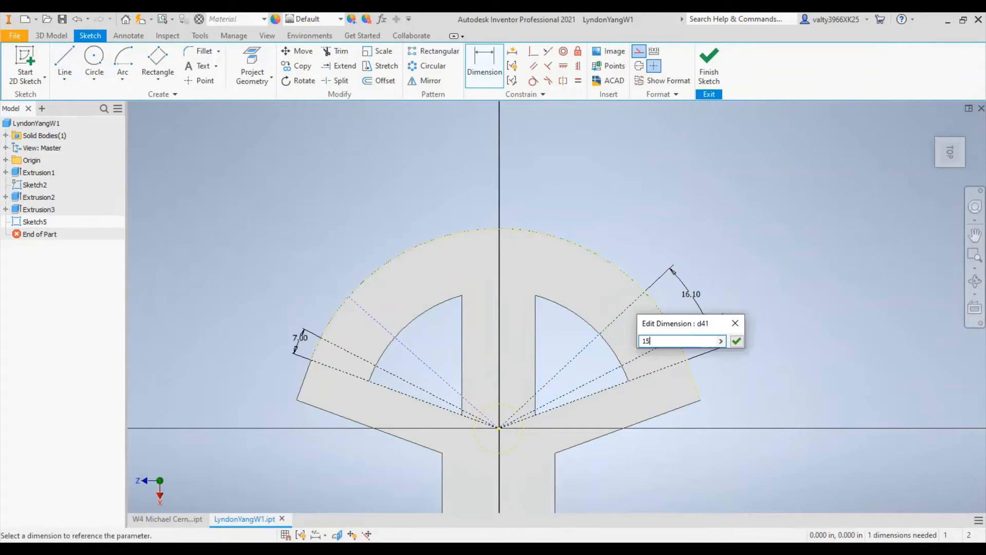
pyautogui.press('Return')
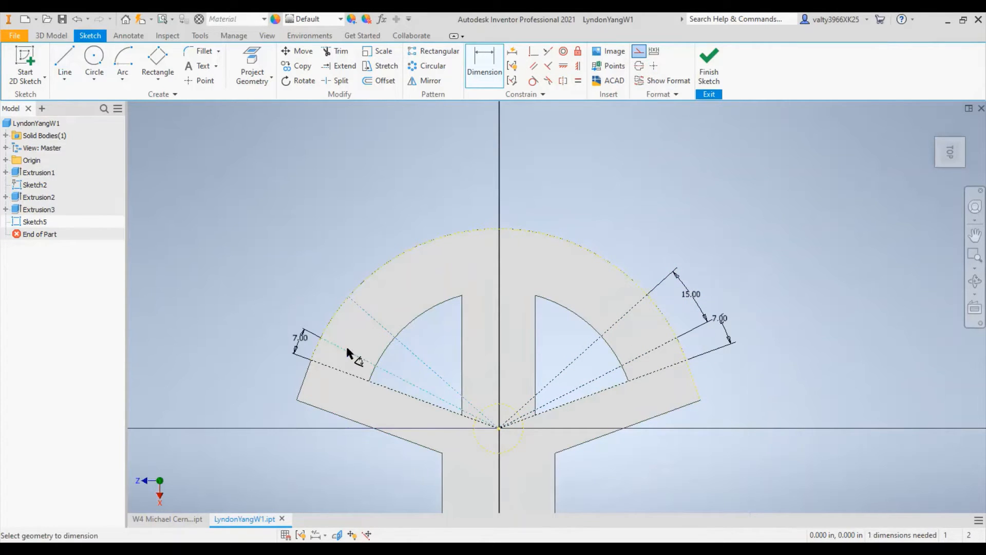
# - Dimension the angle between the left third construction line and the one below it as 15 degrees
pyautogui.click(309, 282)
pyautogui.write('5')
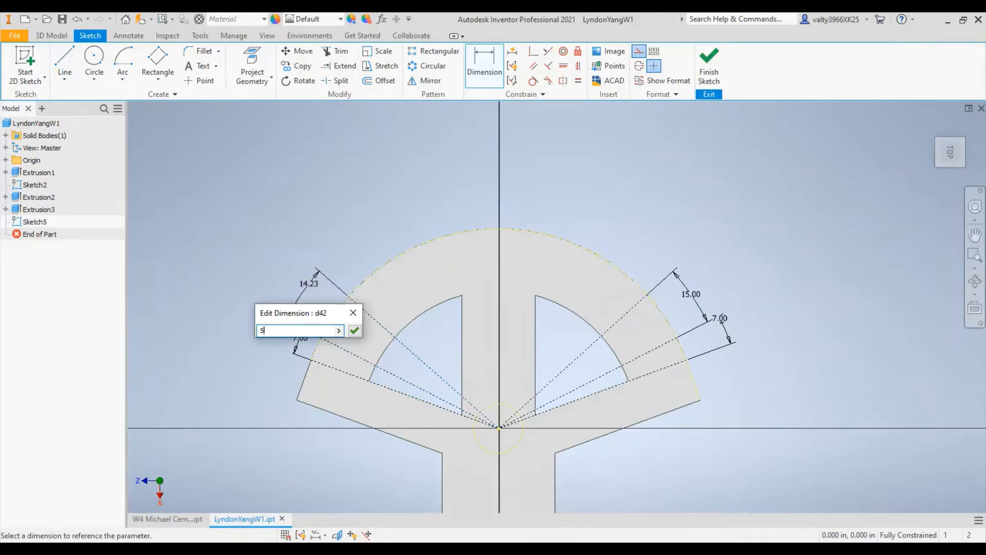
pyautogui.press('Return')
pyautogui.doubleClick(309, 283)
pyautogui.write('15')
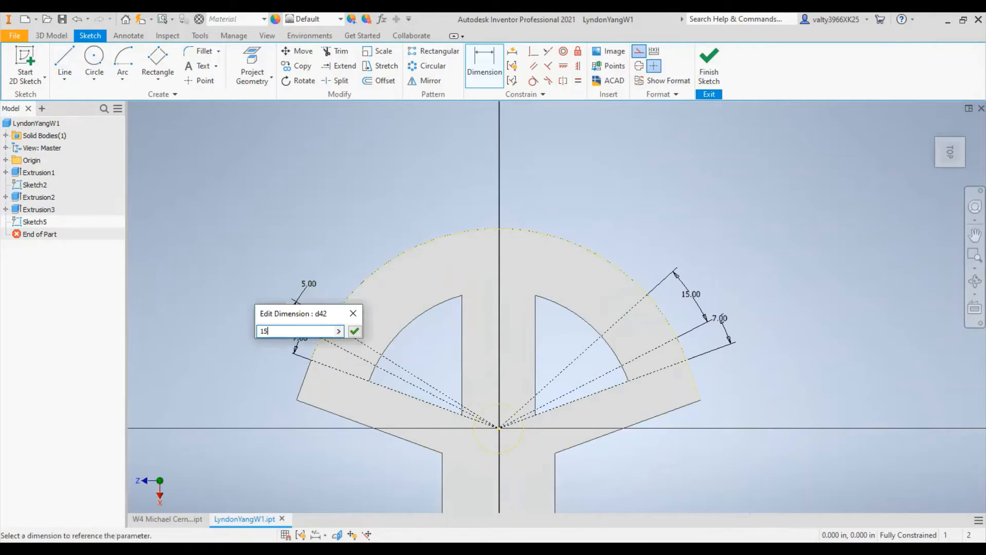
pyautogui.press('Return')
# - Draw a fourth pair of 10 in construction lines from the origin to the outer arc and dimension the right one 7 degrees from its neighbour
pyautogui.click(65, 62)
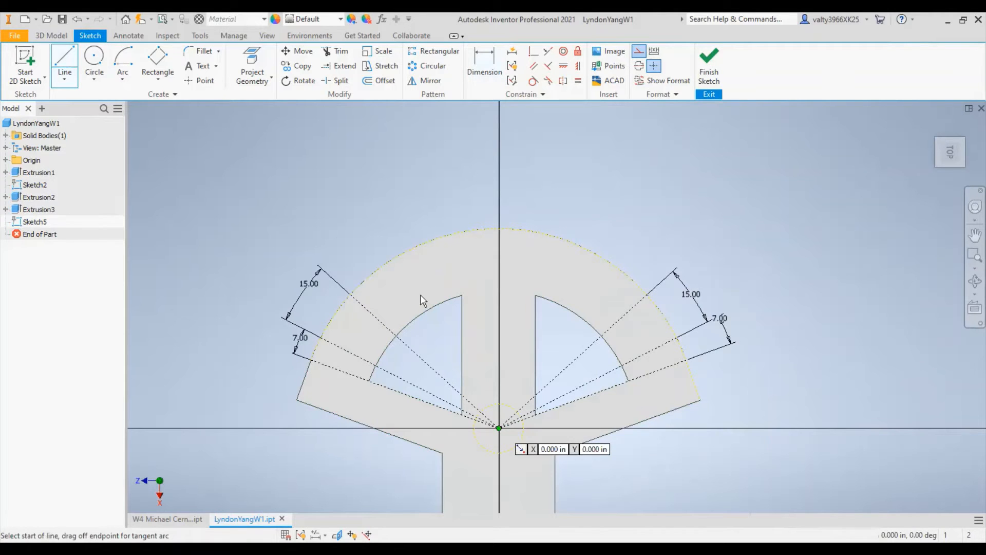
pyautogui.click(498, 428)
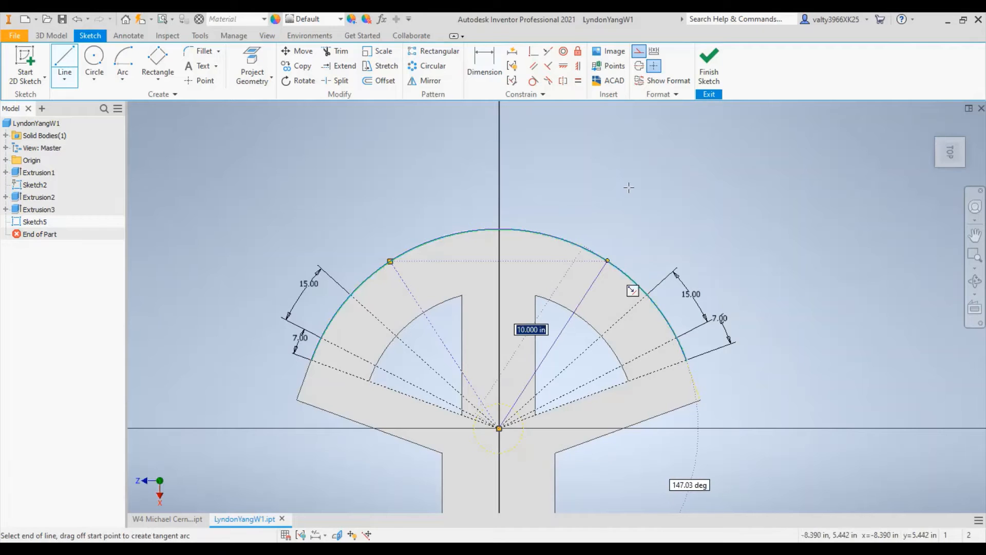
pyautogui.press('d')
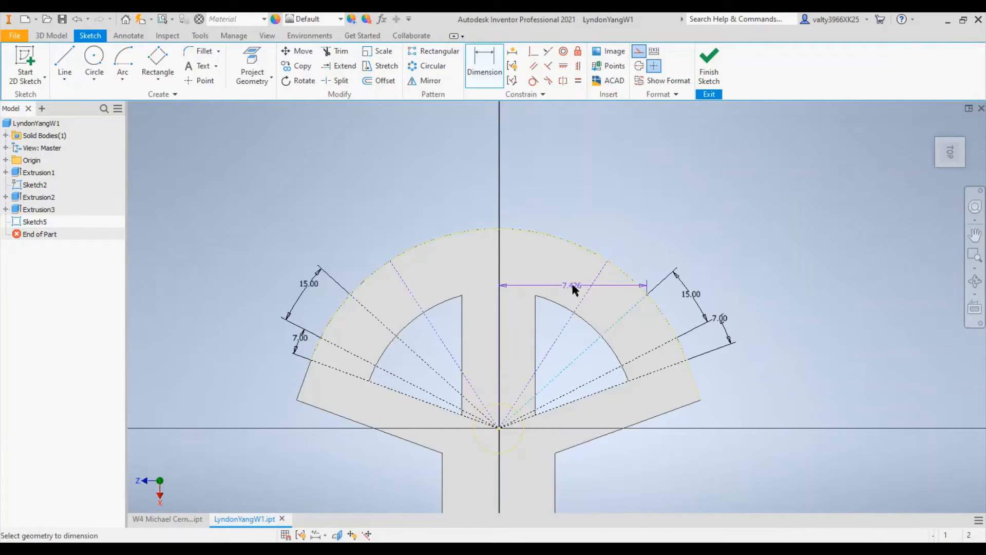
pyautogui.click(588, 297)
pyautogui.click(642, 253)
pyautogui.write('7')
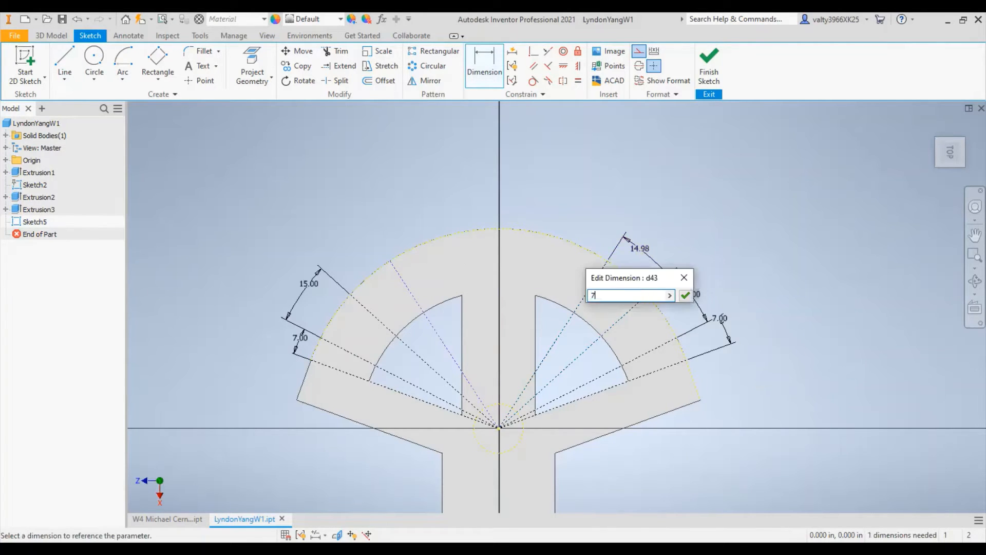
pyautogui.press('Return')
# - Dimension the angle between the left fourth construction line and its lower neighbour as 7 degrees
pyautogui.click(407, 290)
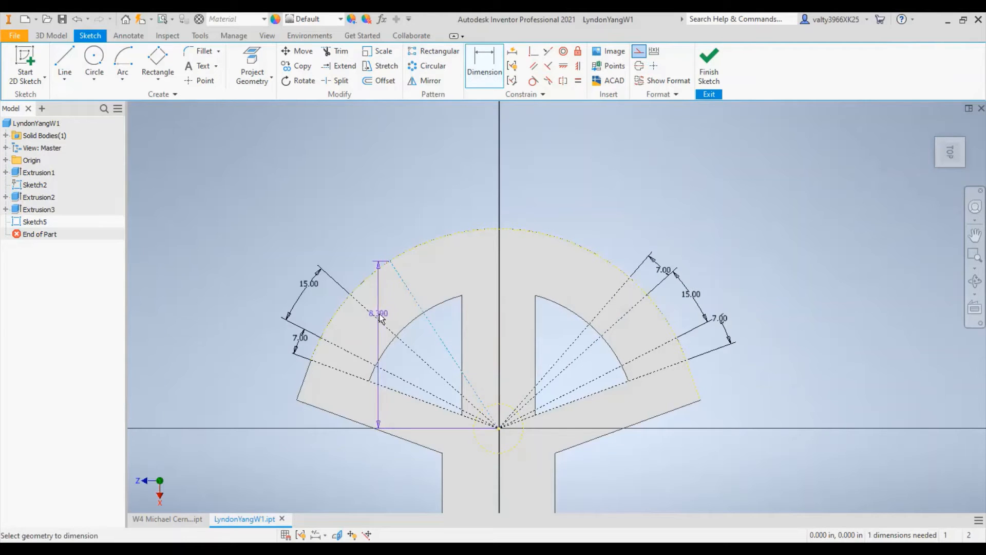
pyautogui.click(350, 255)
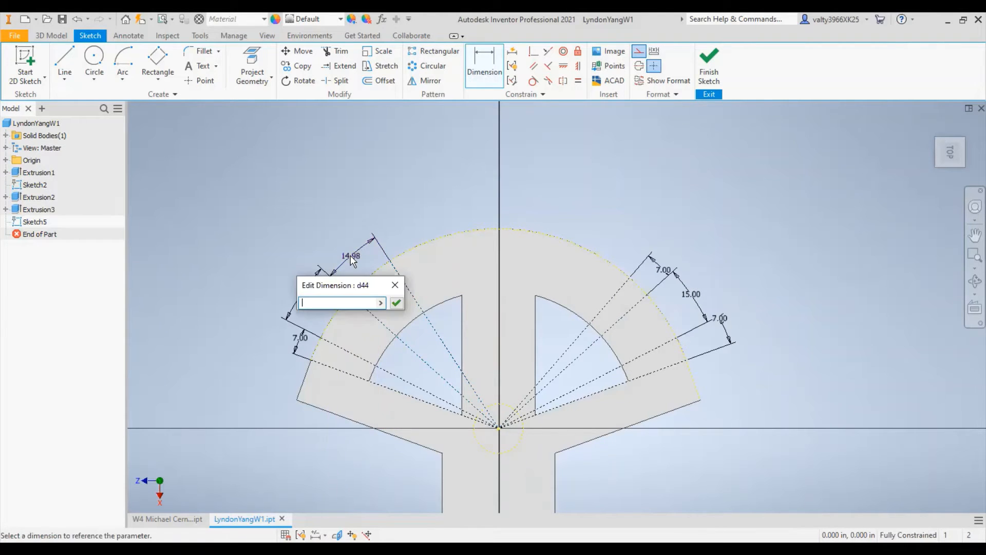
pyautogui.write('7')
pyautogui.press('Return')
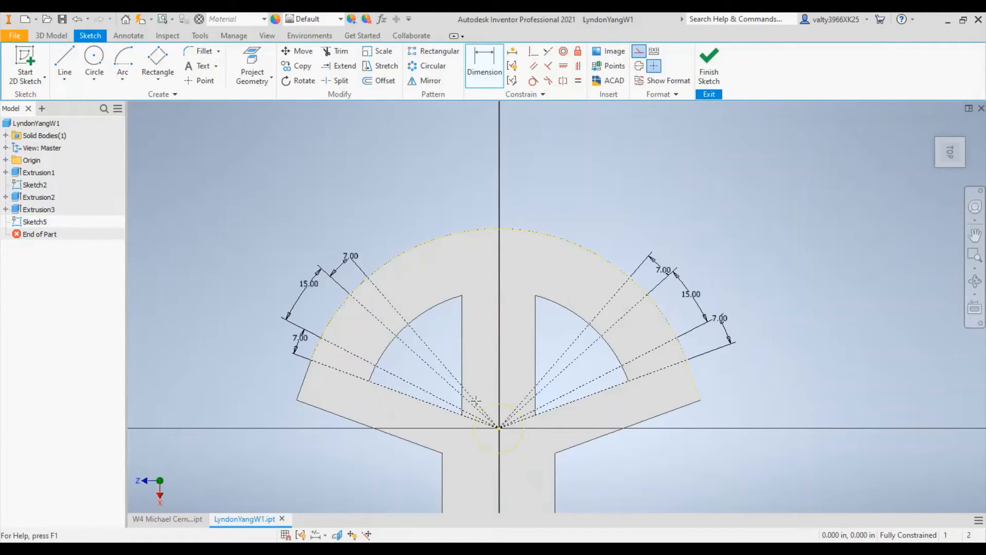
# - Draw a fifth pair of 10 in construction lines from the origin to the outer arc, one above each fourth line
pyautogui.press('l')
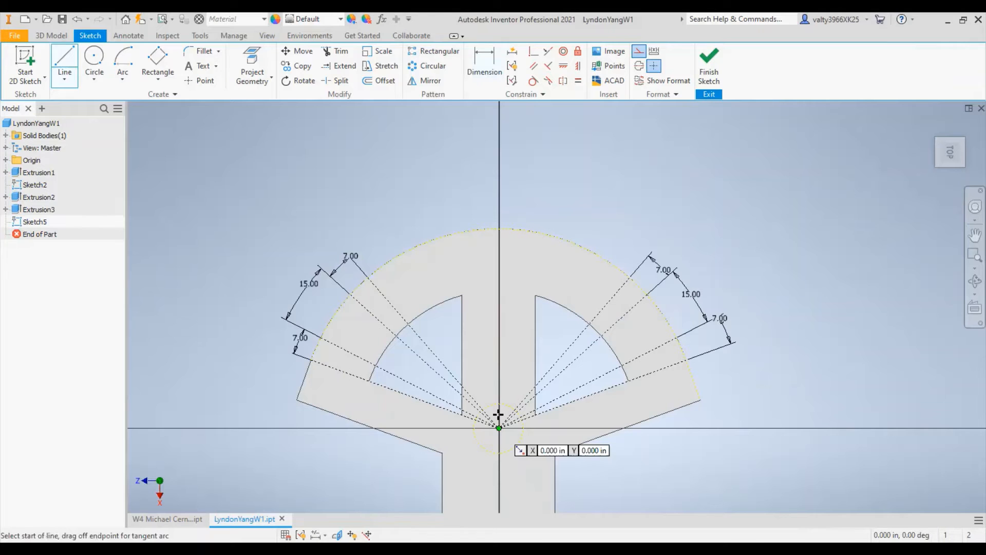
pyautogui.click(499, 427)
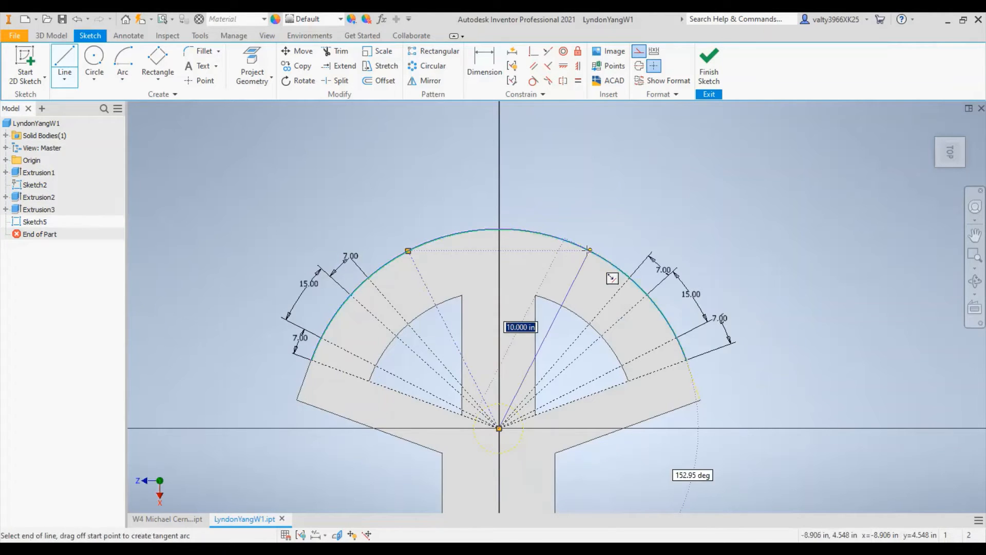
pyautogui.click(589, 250)
# - Dimension the angle between the right fifth construction line and its lower neighbour as 15 degrees
pyautogui.press('d')
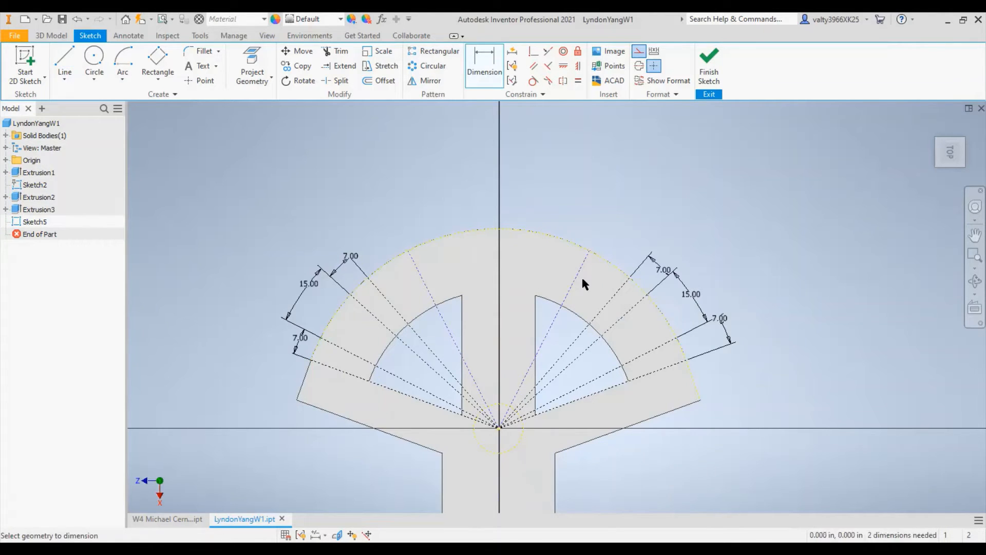
pyautogui.click(574, 279)
pyautogui.click(608, 308)
pyautogui.click(616, 232)
pyautogui.write('15')
pyautogui.press('Return')
# - Dimension the angle between the left fifth construction line and its lower neighbour as 15 degrees
pyautogui.click(386, 299)
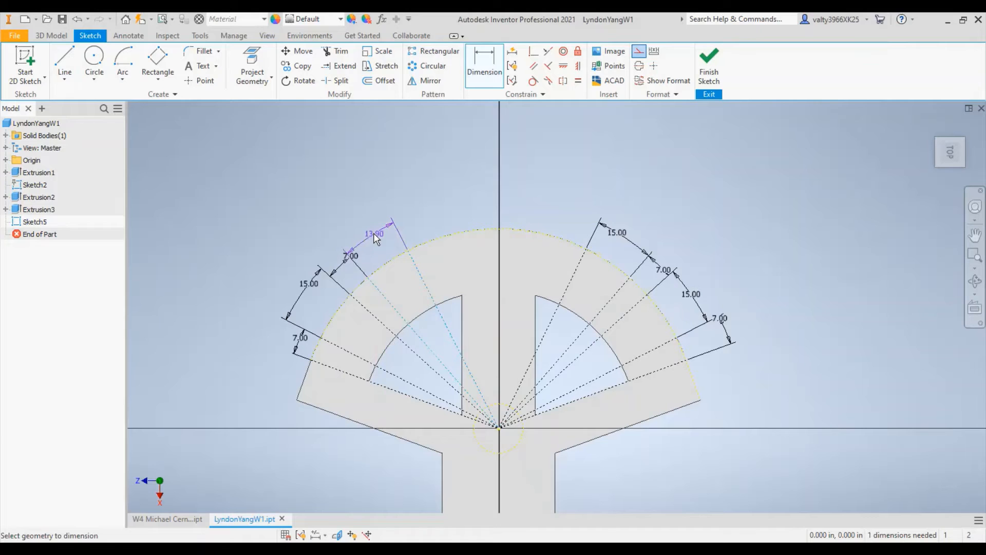
pyautogui.click(374, 233)
pyautogui.write('15')
pyautogui.press('Return')
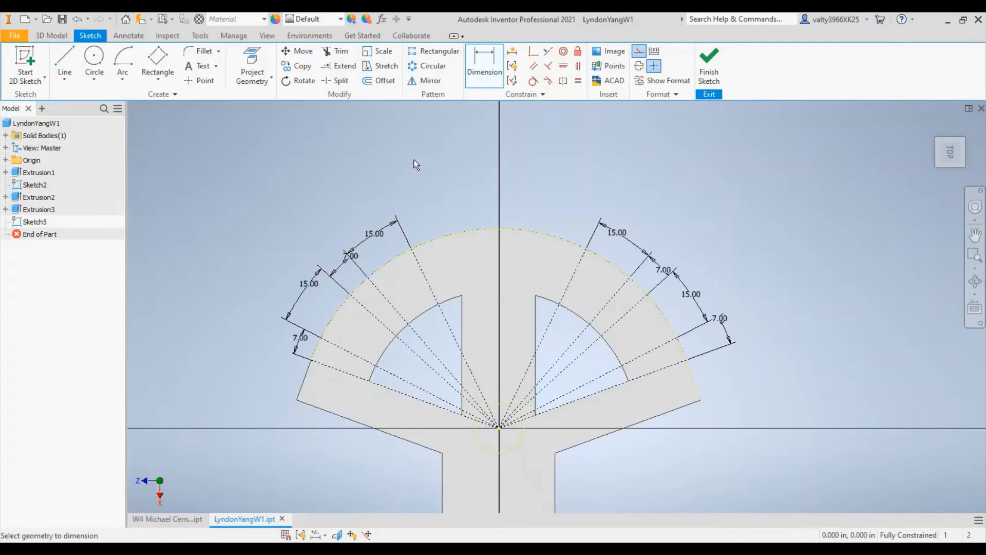
pyautogui.click(64, 62)
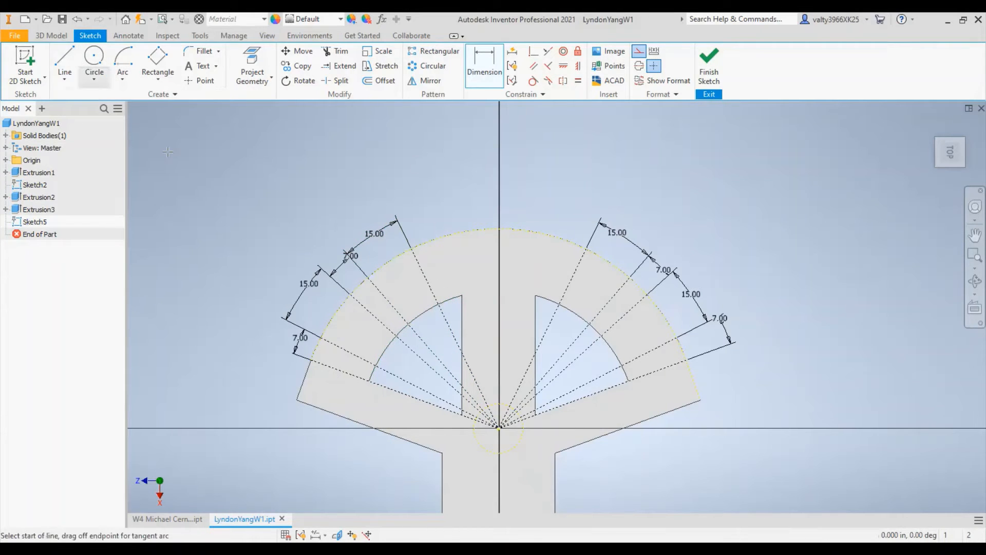
pyautogui.click(498, 427)
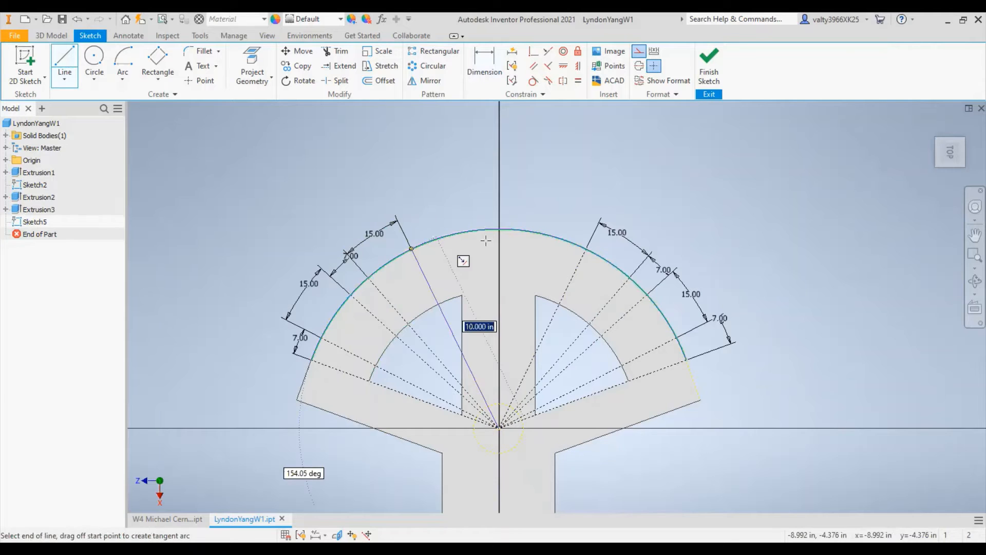
pyautogui.click(411, 249)
pyautogui.rightClick(438, 160)
pyautogui.click(376, 158)
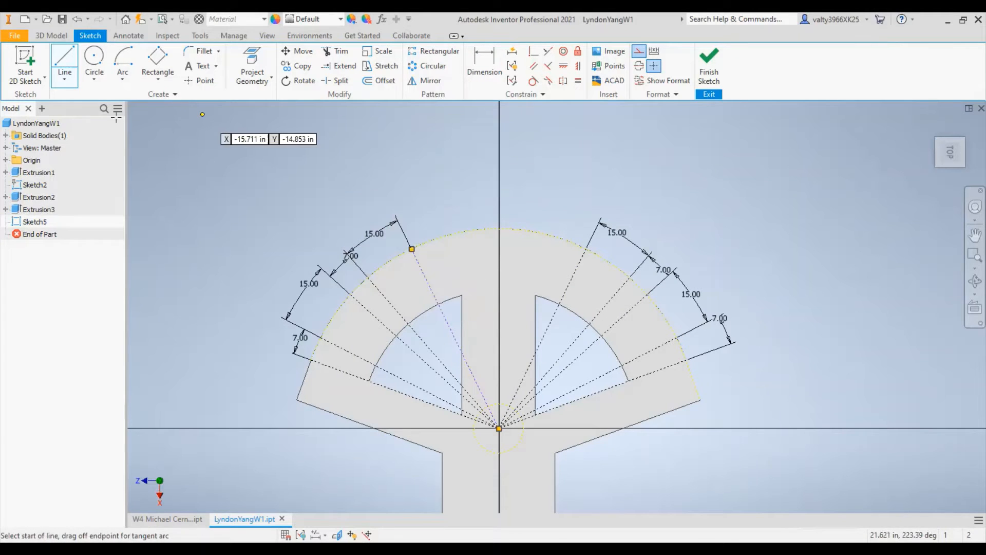
# - Try drawing a sixth pair of 10 in construction lines from the origin to the outer arc, on both sides of the vertical axis
pyautogui.click(66, 66)
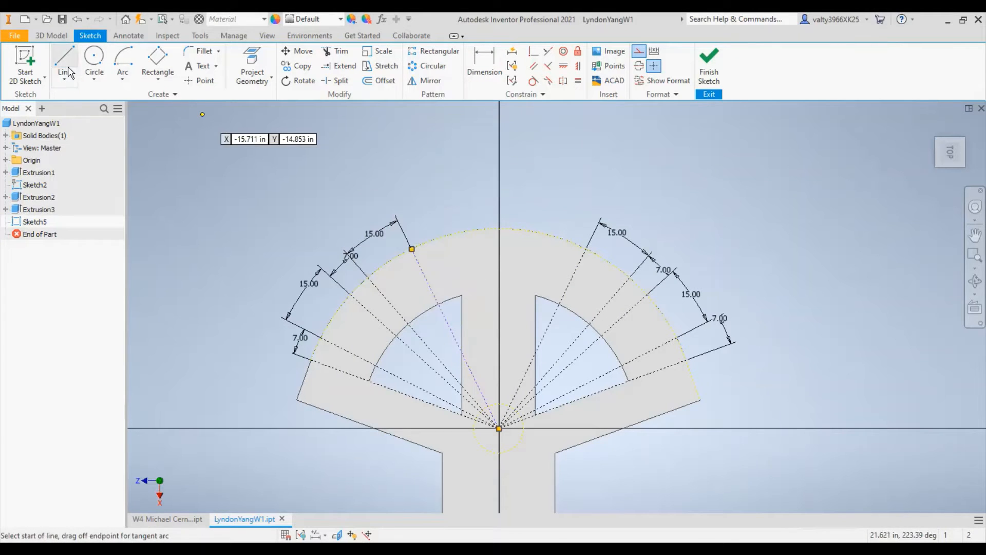
pyautogui.click(499, 427)
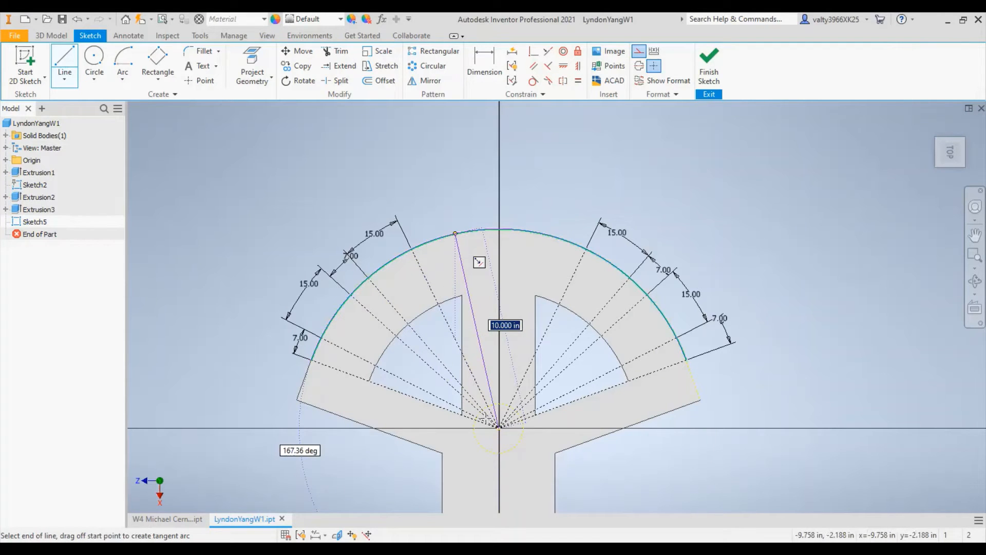
pyautogui.doubleClick(454, 233)
pyautogui.click(499, 428)
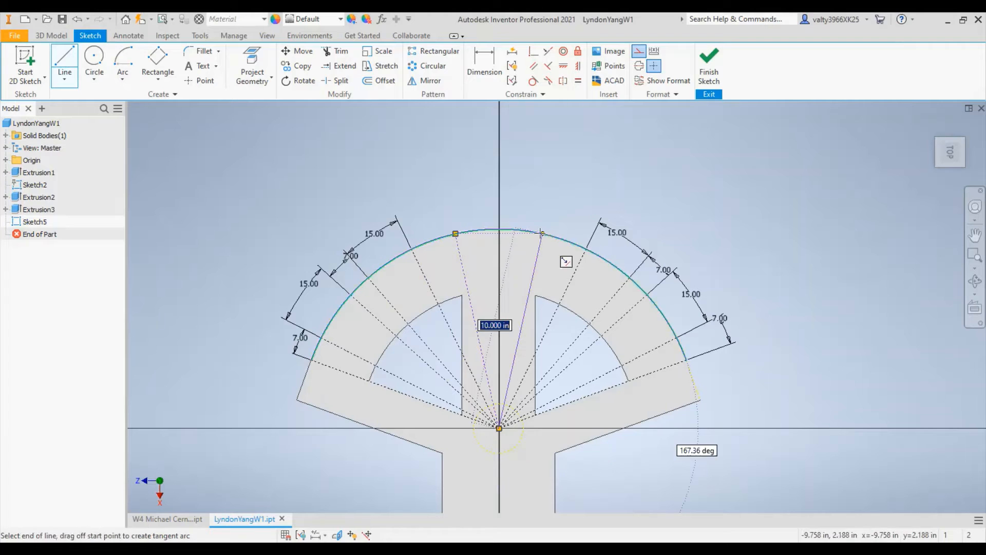
pyautogui.doubleClick(542, 233)
pyautogui.press('Escape')
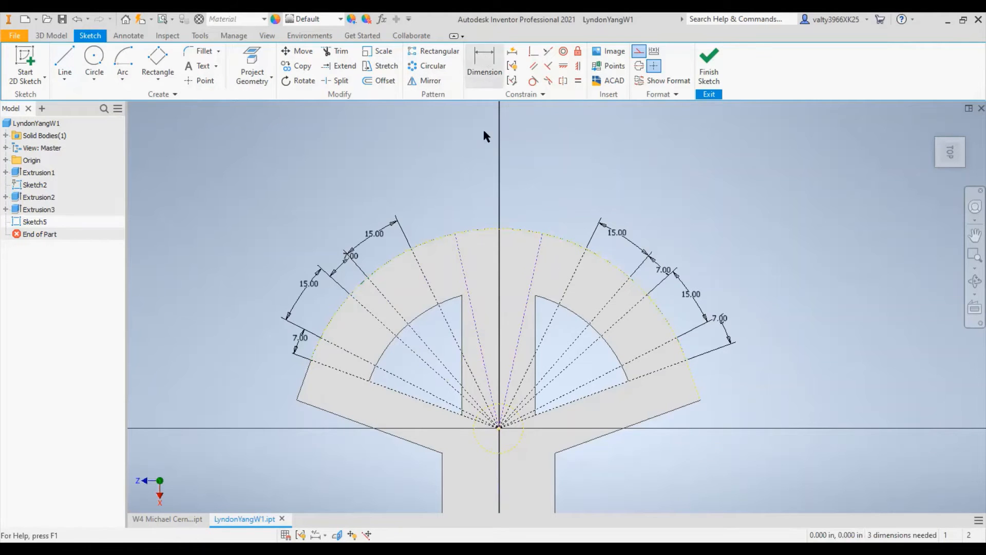
# - Try a 7-degree dimension on the new left line and undo it together with the newly drawn lines
pyautogui.press('d')
pyautogui.click(467, 286)
pyautogui.click(436, 304)
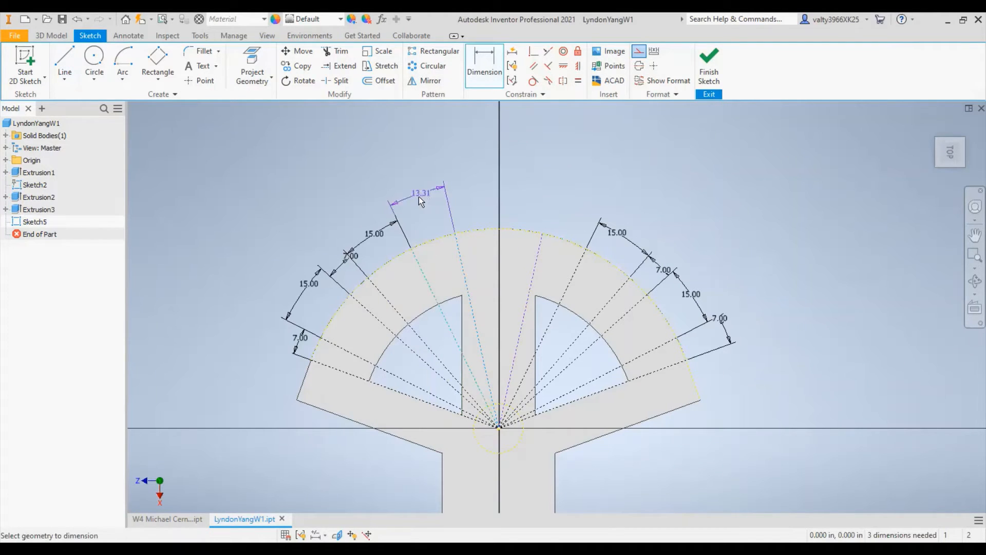
pyautogui.click(416, 211)
pyautogui.write('7')
pyautogui.press('Return')
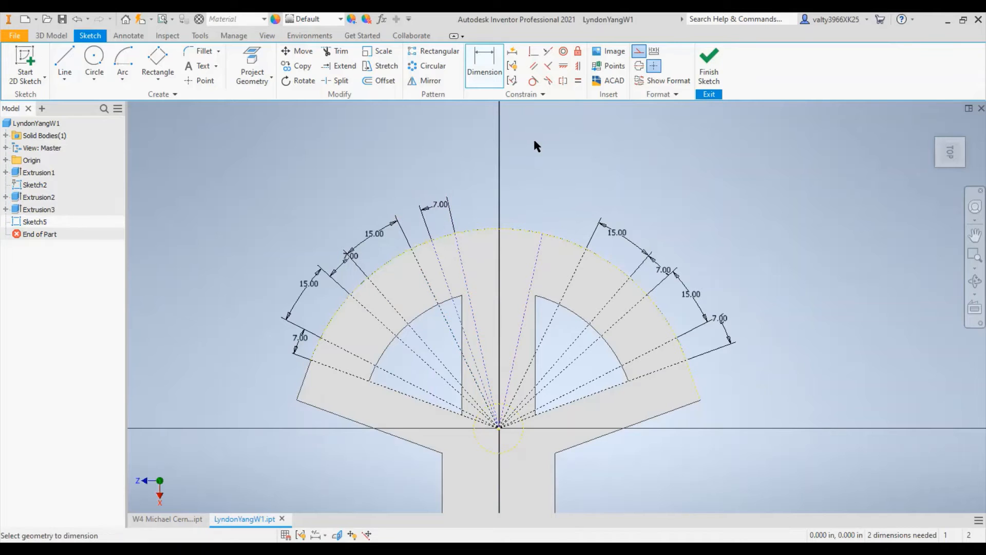
pyautogui.press('Escape')
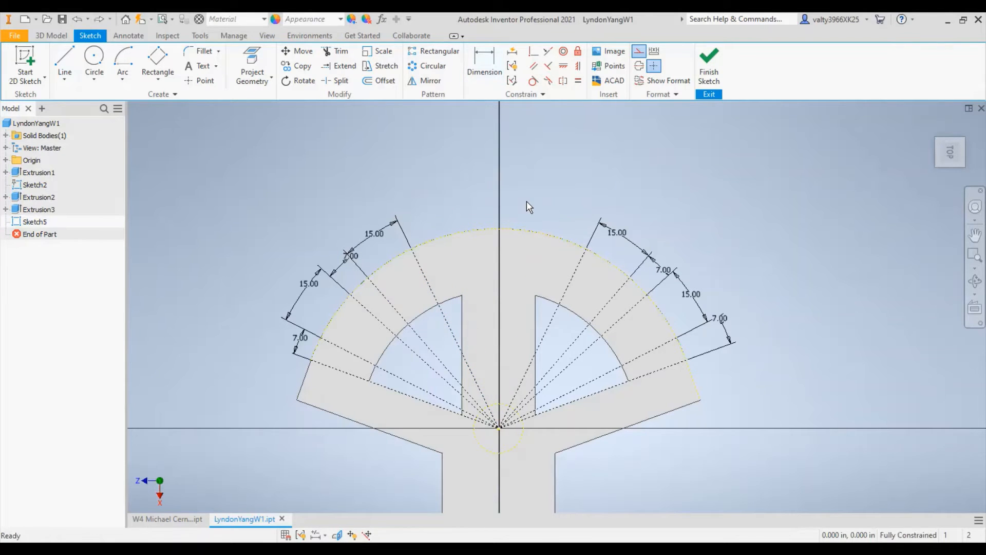
# - Draw a sixth pair of 10 in construction lines from the origin to the outer arc, between the fifth lines and the vertical axis
pyautogui.click(64, 65)
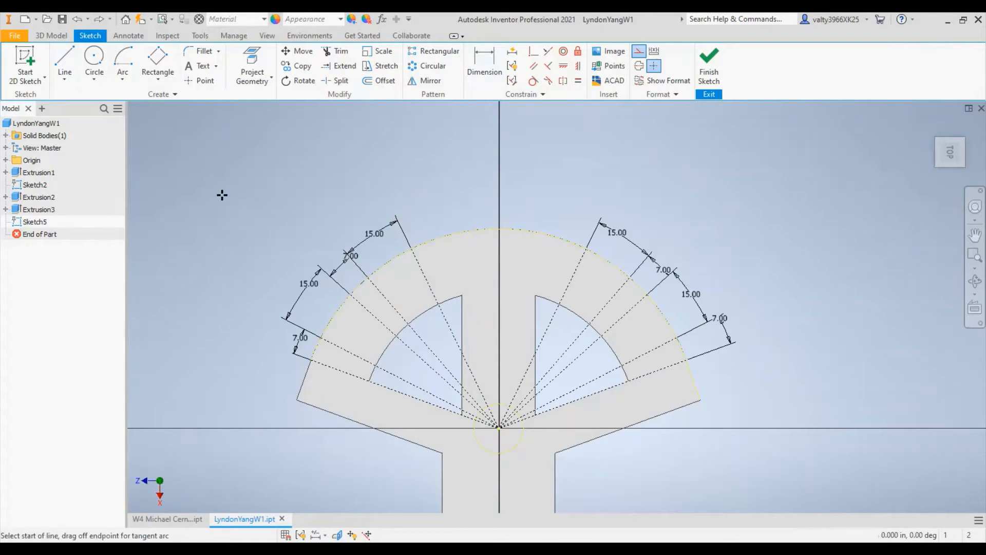
pyautogui.click(500, 426)
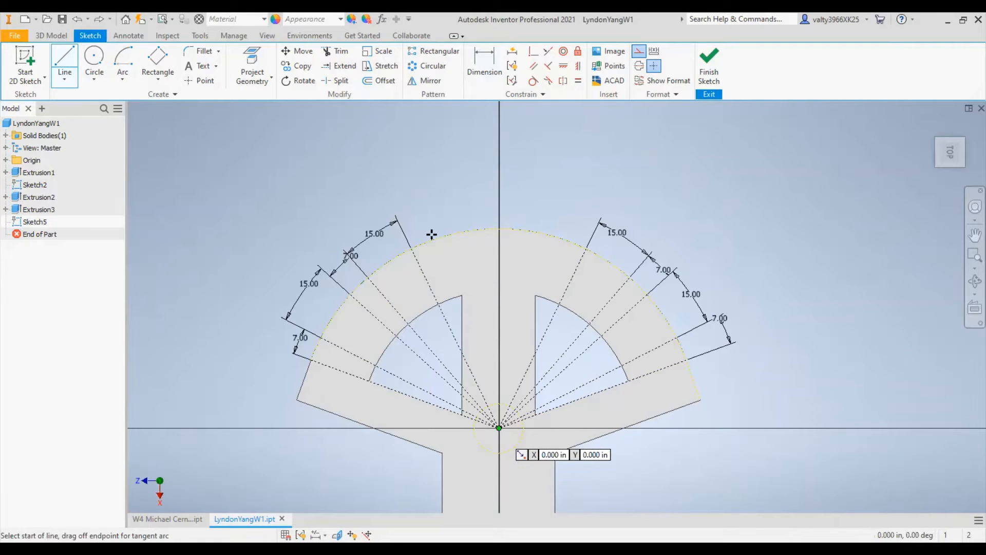
pyautogui.doubleClick(459, 234)
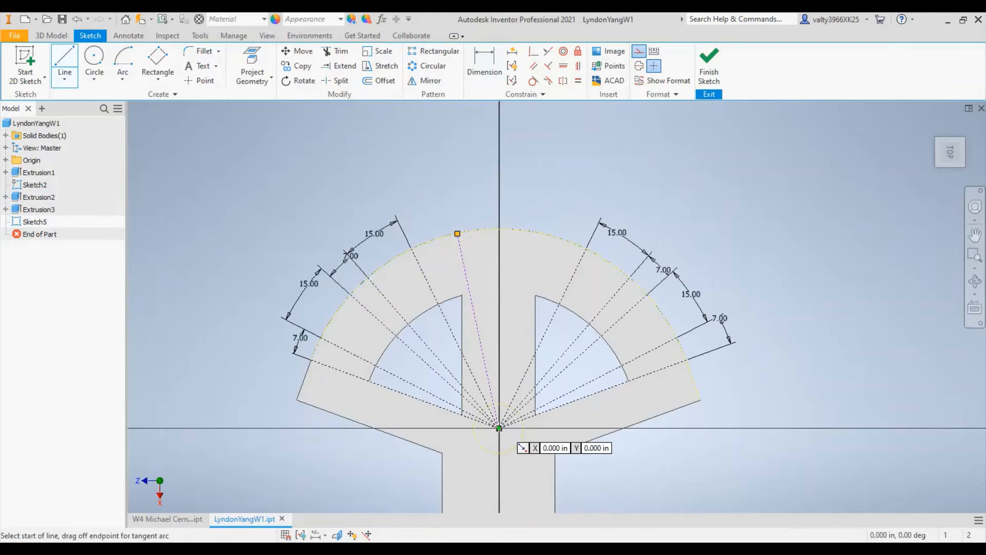
pyautogui.click(499, 427)
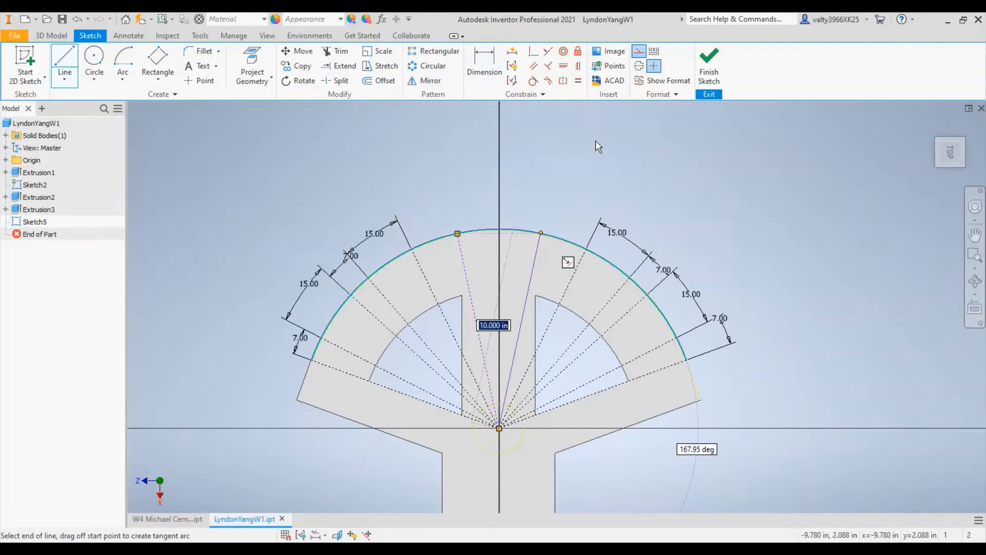
pyautogui.press('Return')
# - Dimension the angle between the right sixth construction line and the adjacent fifth line as 7 degrees
pyautogui.click(484, 64)
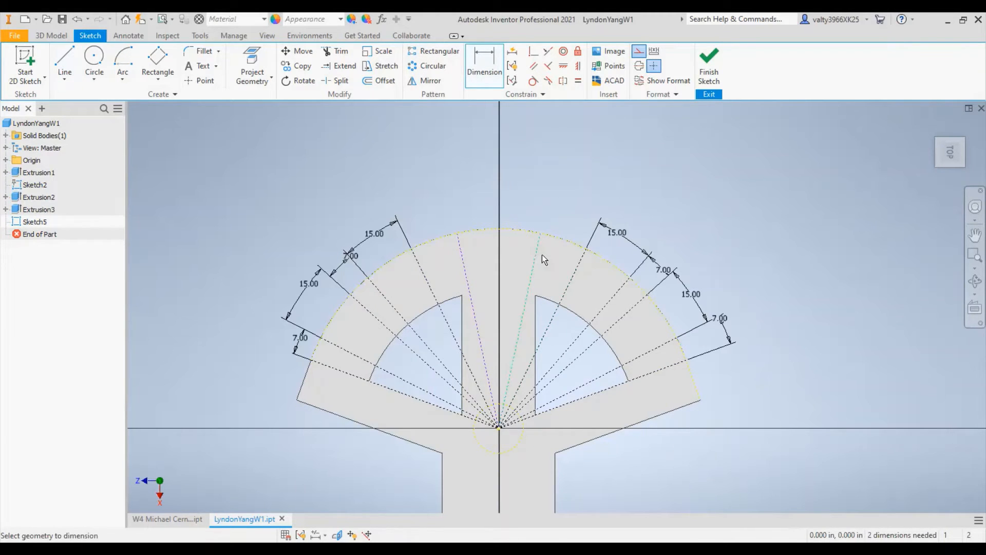
pyautogui.click(541, 254)
pyautogui.click(575, 259)
pyautogui.click(575, 218)
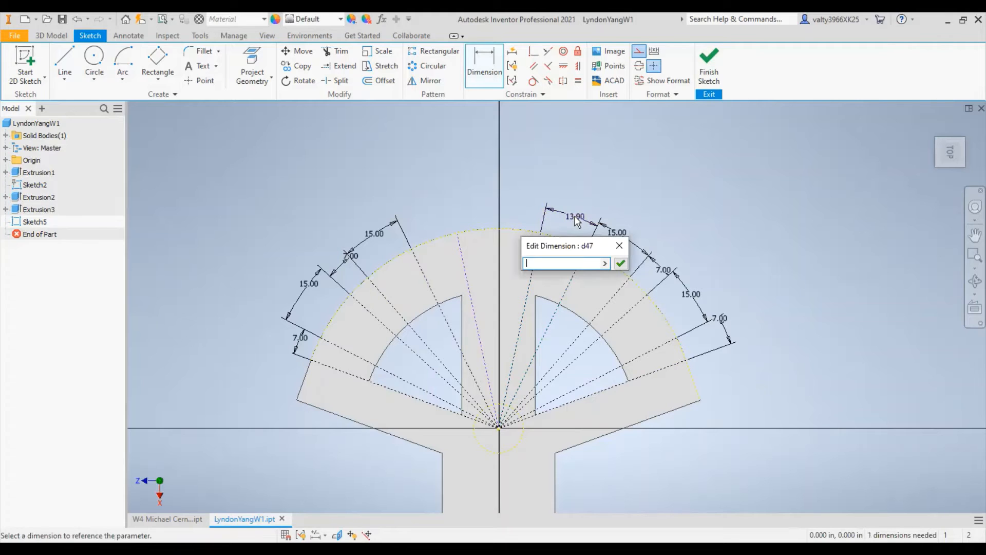
pyautogui.write('7')
pyautogui.press('Return')
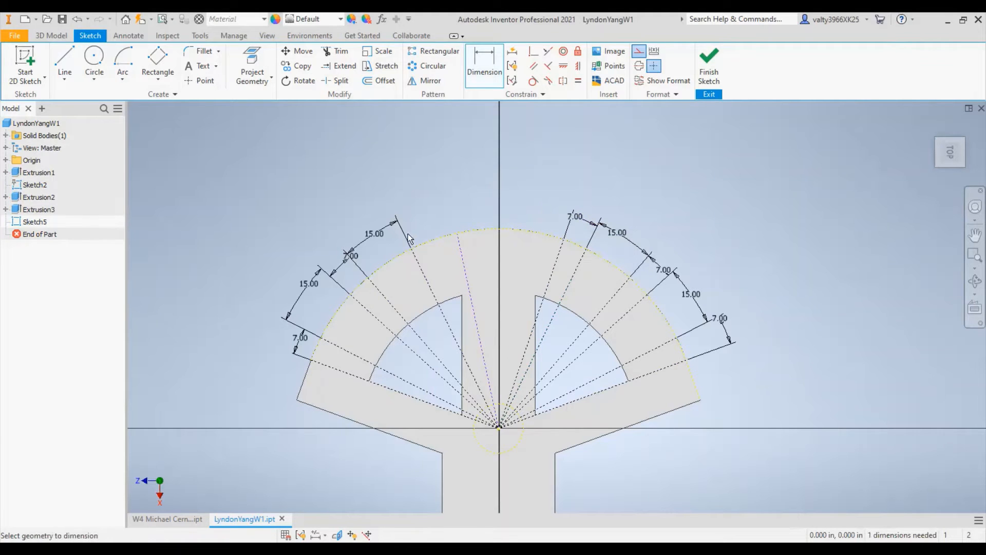
# - Dimension the angle between the left sixth construction line and the adjacent fifth line as 7 degrees
pyautogui.click(458, 251)
pyautogui.click(414, 245)
pyautogui.click(432, 209)
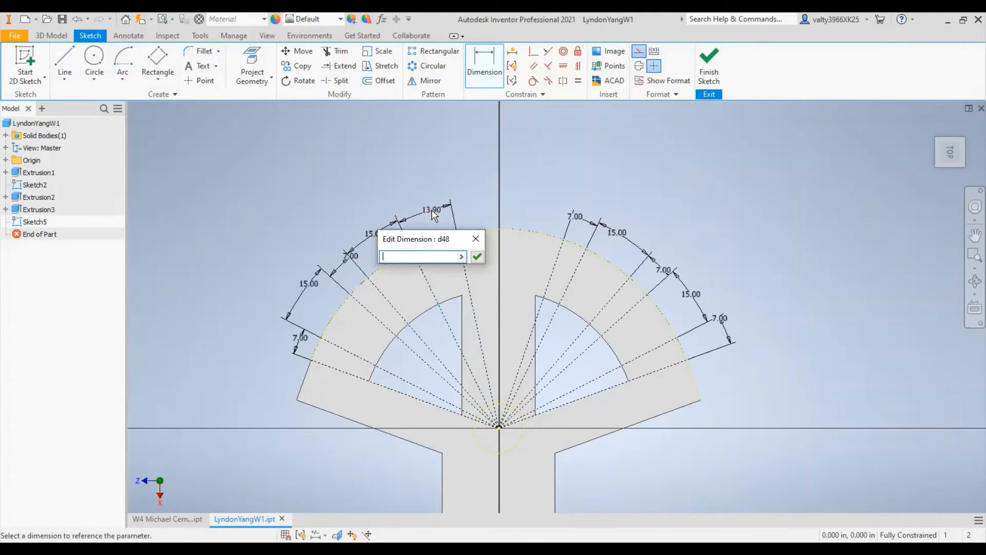
pyautogui.write('7')
pyautogui.press('Return')
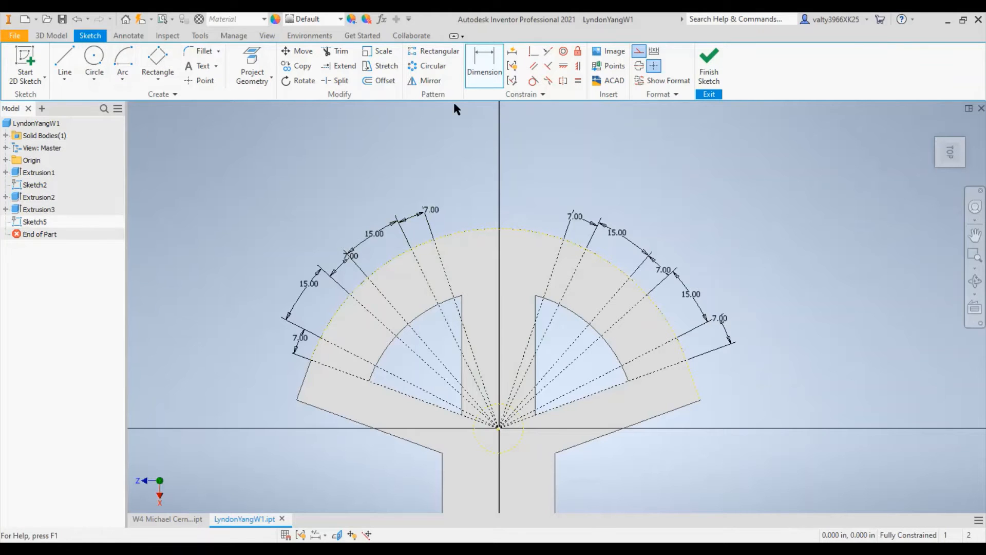
# - Draw a 10 in radius construction arc centred on the origin, from the outermost left construction line's end to the outermost right one's
pyautogui.click(123, 78)
pyautogui.click(144, 149)
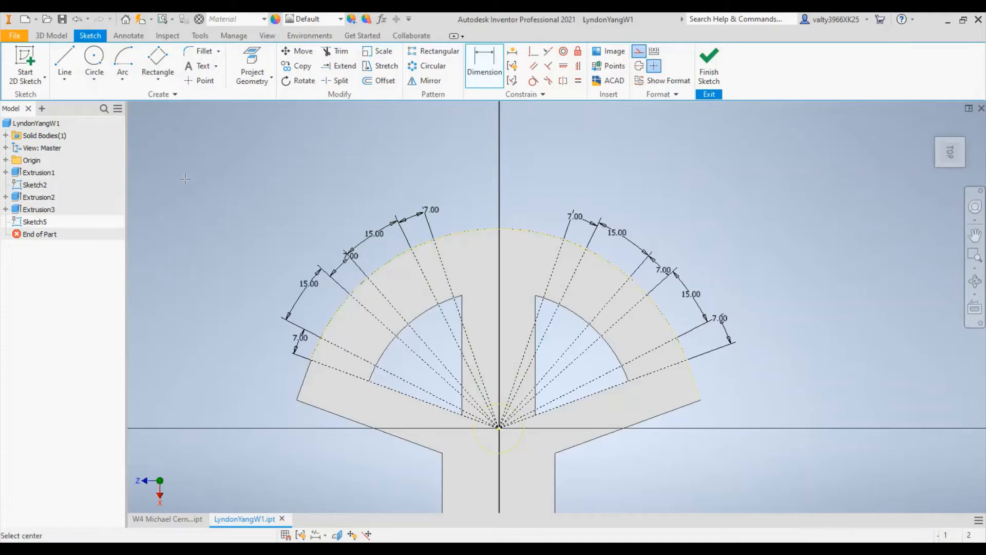
pyautogui.click(499, 427)
pyautogui.click(311, 360)
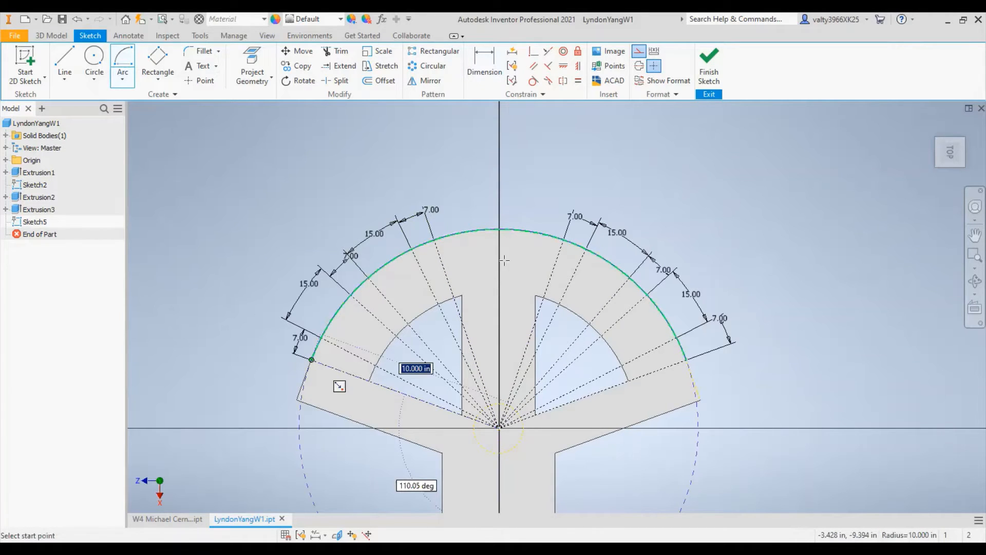
pyautogui.click(686, 360)
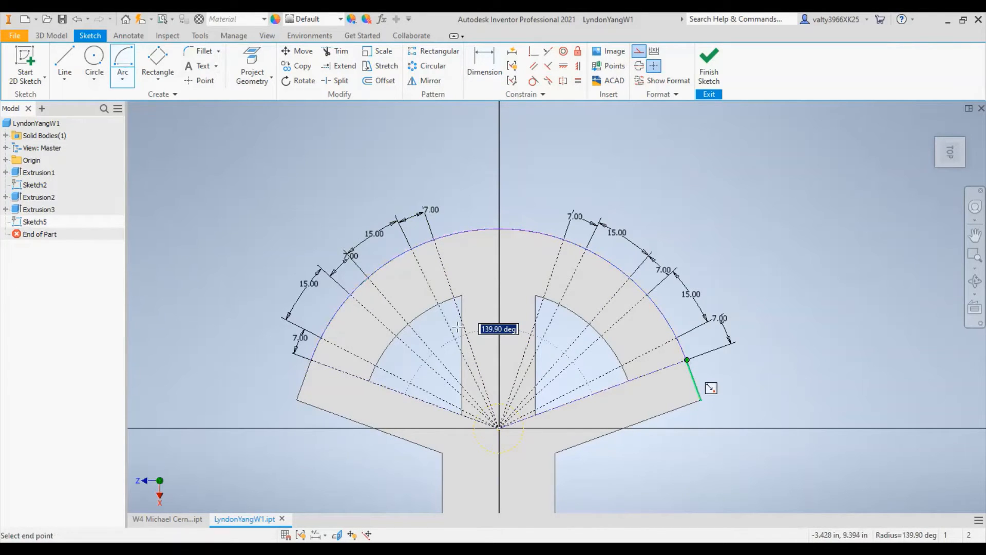
# - Draw a concentric inner construction arc of about 8.8 in radius between the outermost left and right construction lines
pyautogui.click(499, 427)
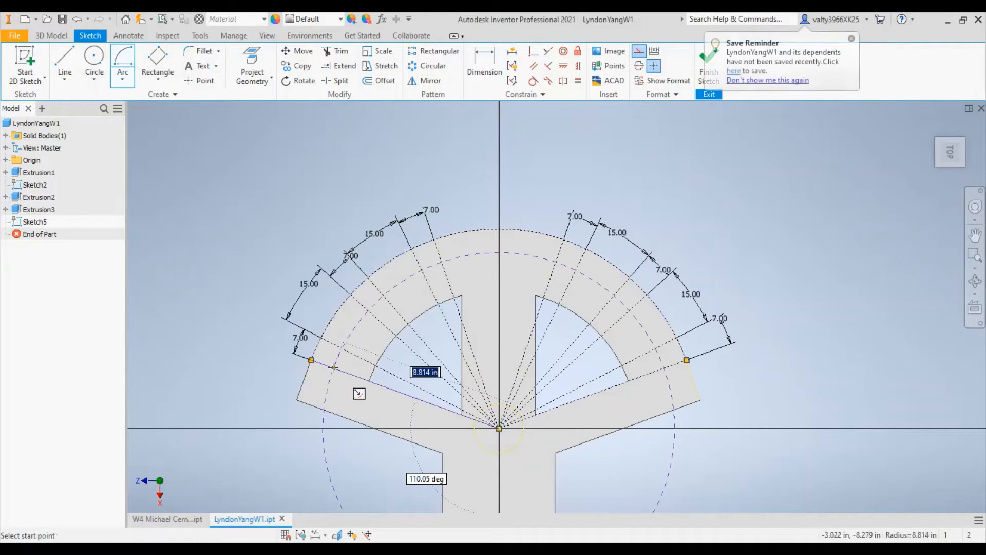
pyautogui.click(333, 367)
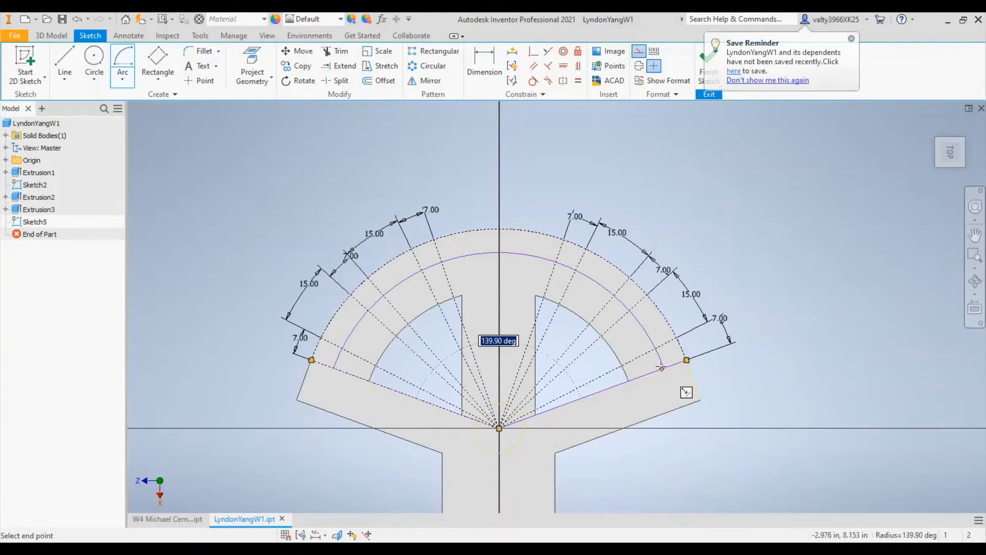
pyautogui.click(662, 367)
# - Dimension the horizontal distance between the left endpoints of the outer and inner construction arcs as 0.5 in
pyautogui.press('d')
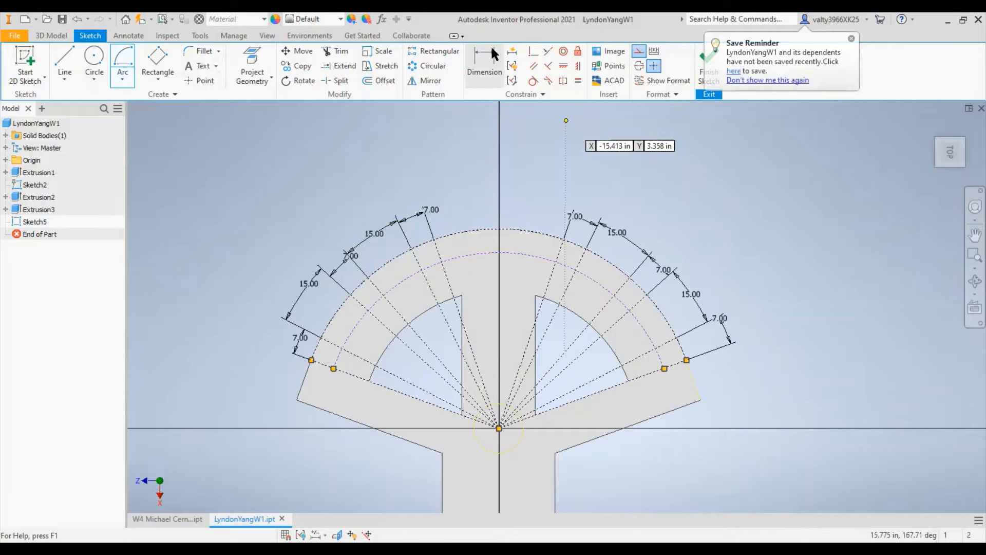
pyautogui.scroll(5, 378, 325)
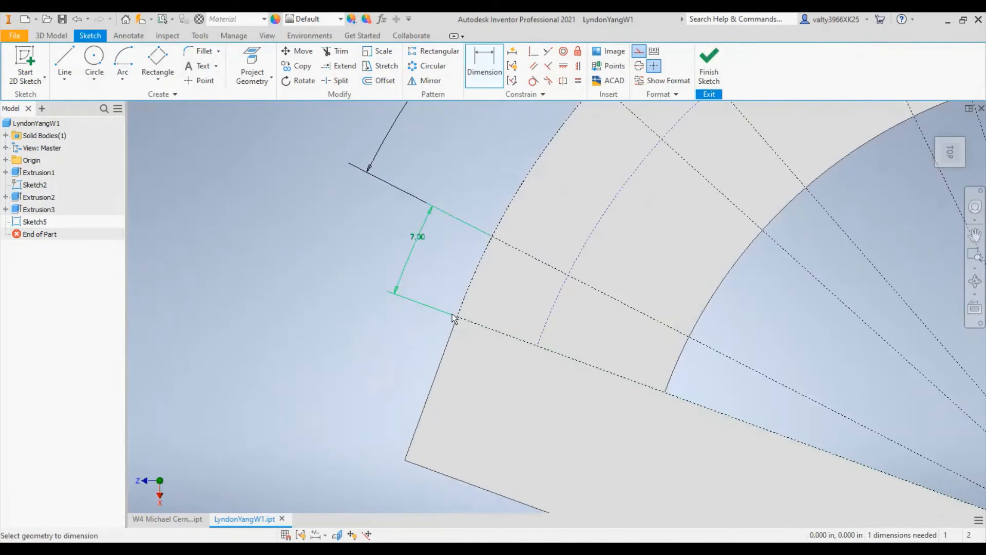
pyautogui.click(458, 318)
pyautogui.click(537, 346)
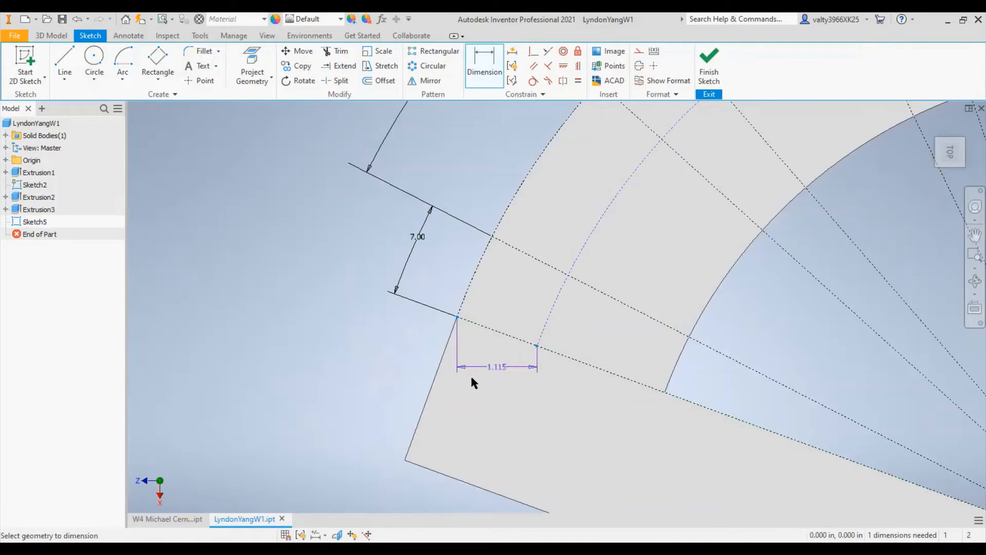
pyautogui.click(464, 387)
pyautogui.write('0.')
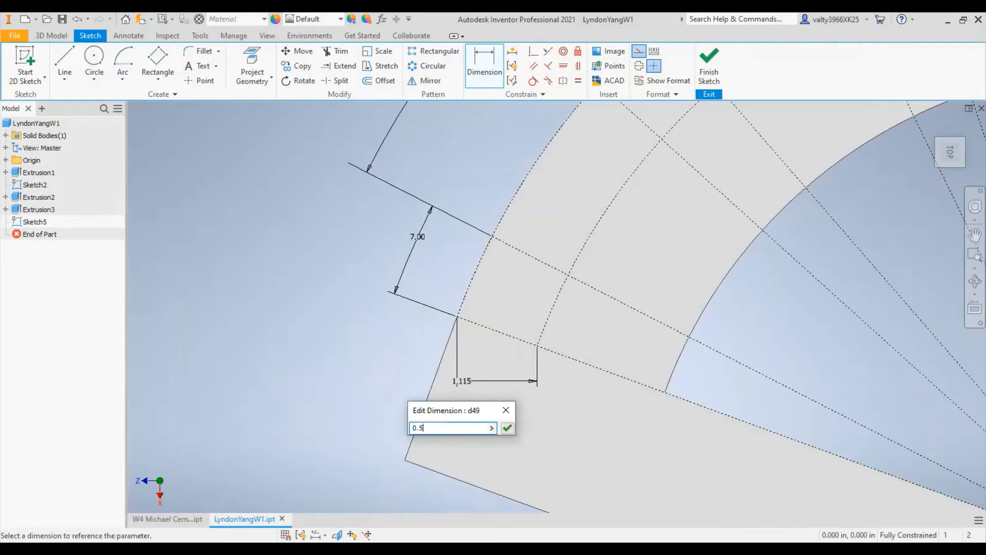
pyautogui.write('5')
pyautogui.press('Return')
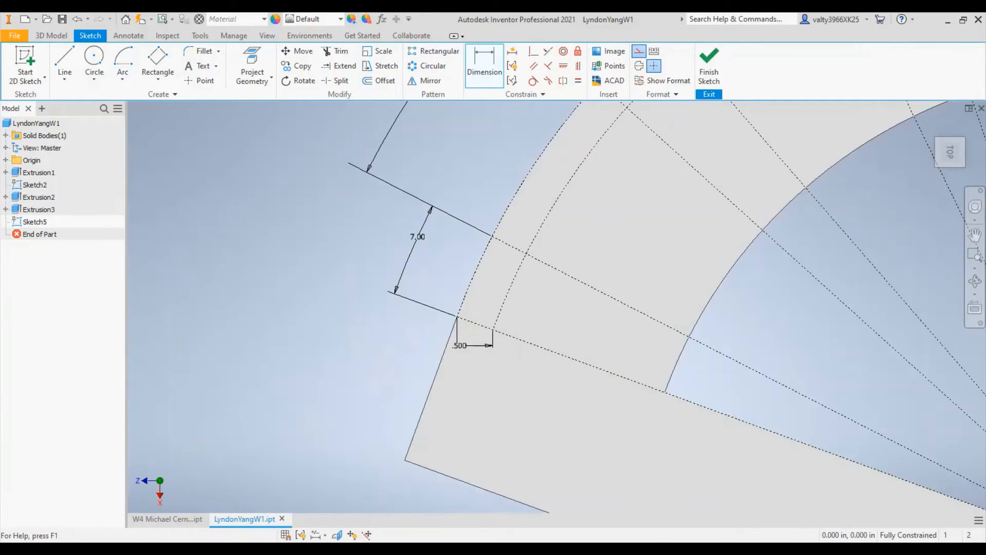
# - Turn off construction format and draw two origin-centred arcs across the lowest left 7-degree segment, along the outer and inner construction arcs
pyautogui.scroll(-5, 598, 383)
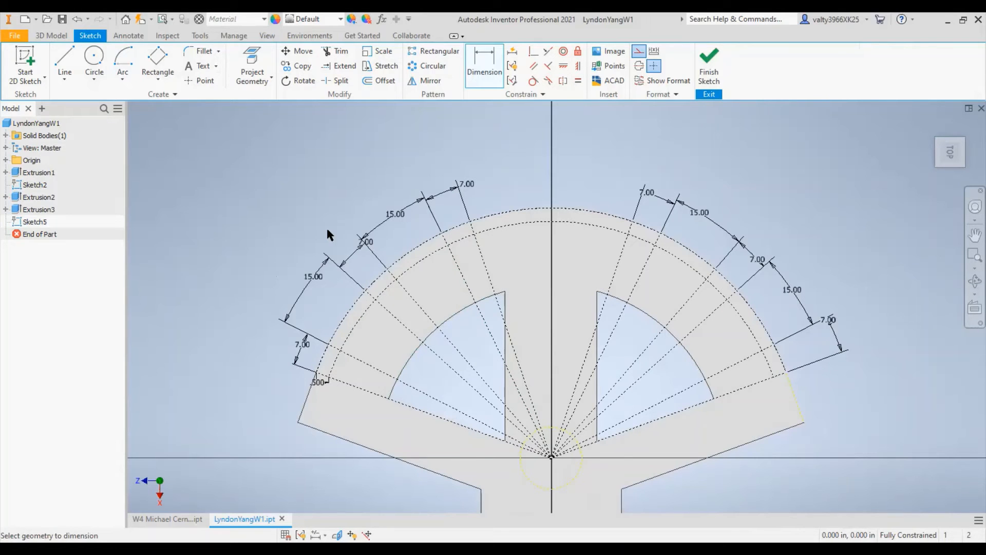
pyautogui.click(123, 62)
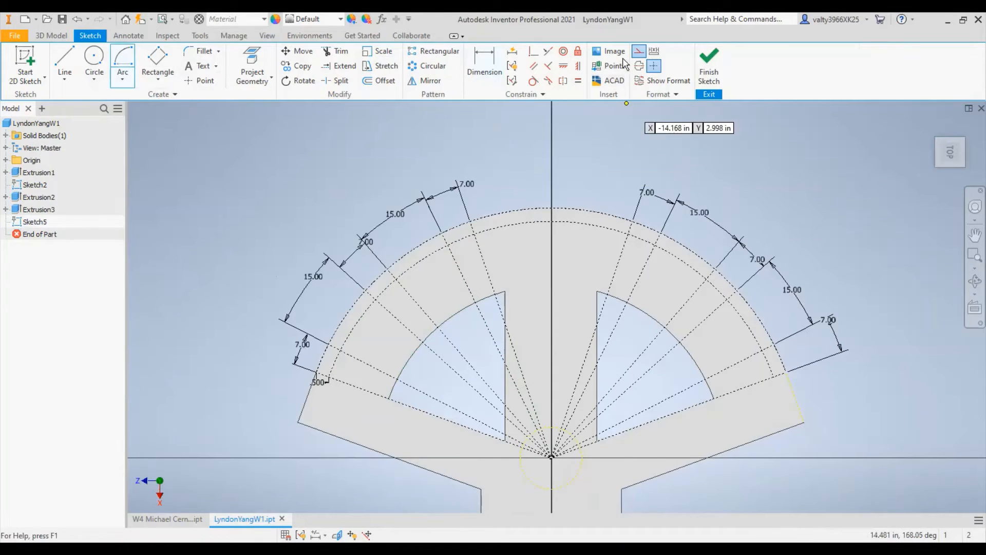
pyautogui.click(638, 51)
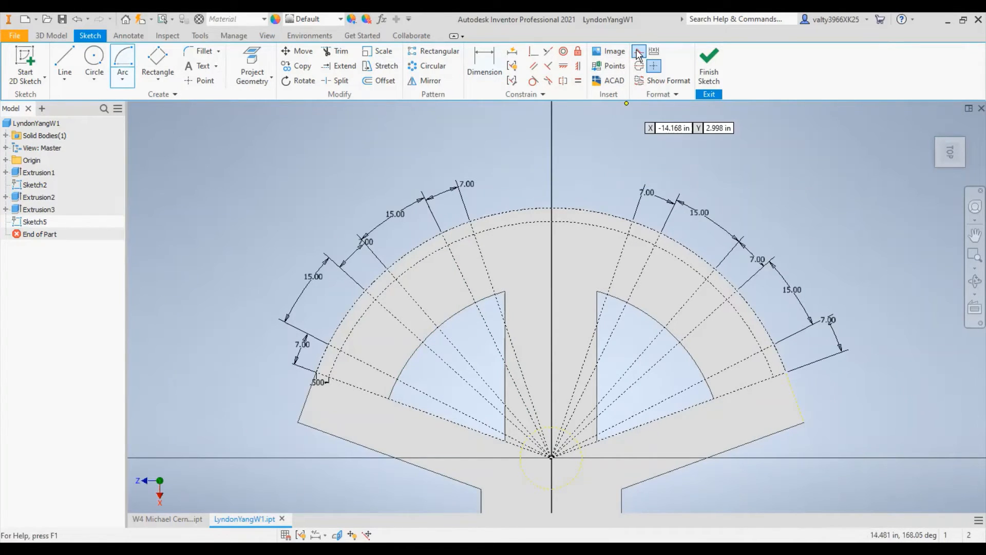
pyautogui.click(551, 457)
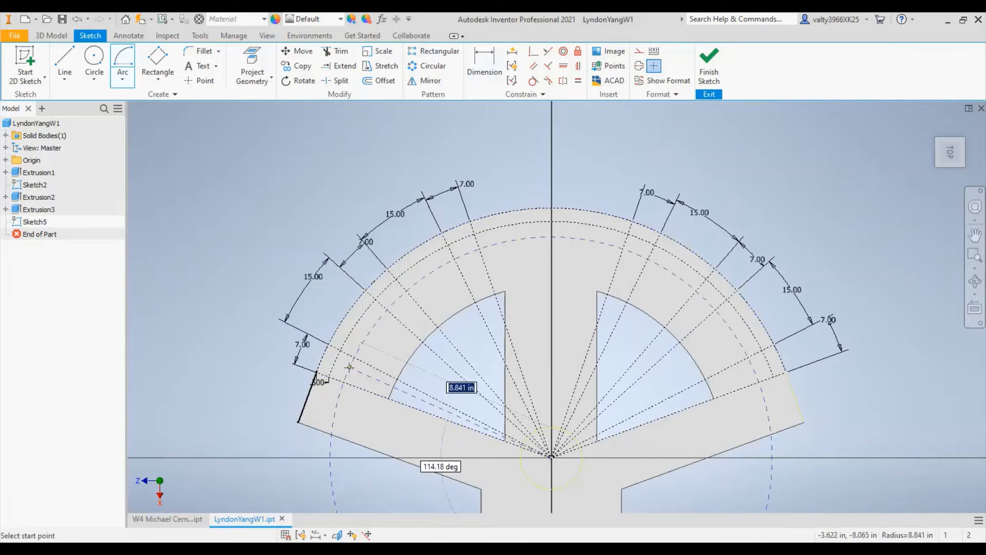
pyautogui.click(316, 371)
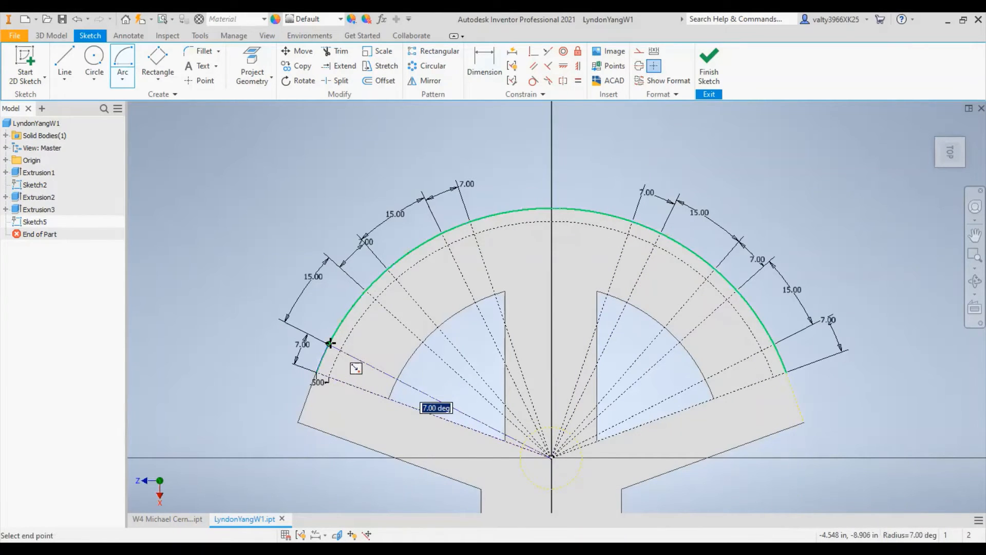
pyautogui.click(329, 344)
pyautogui.click(551, 457)
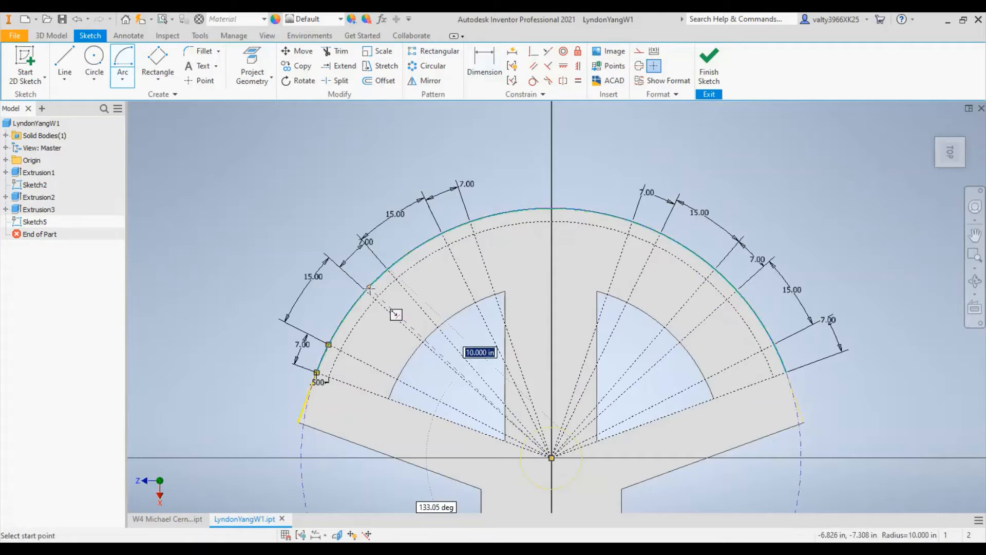
pyautogui.click(329, 377)
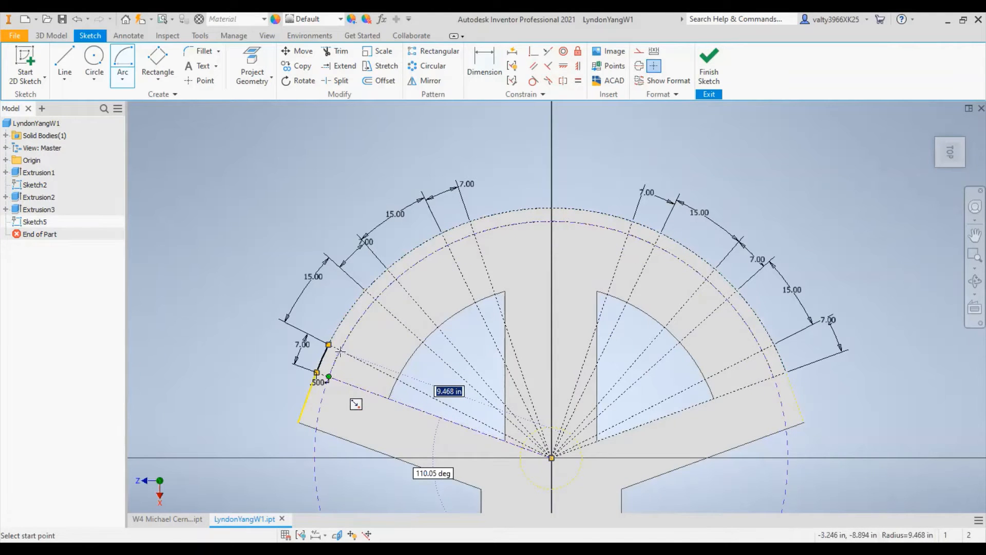
pyautogui.click(341, 350)
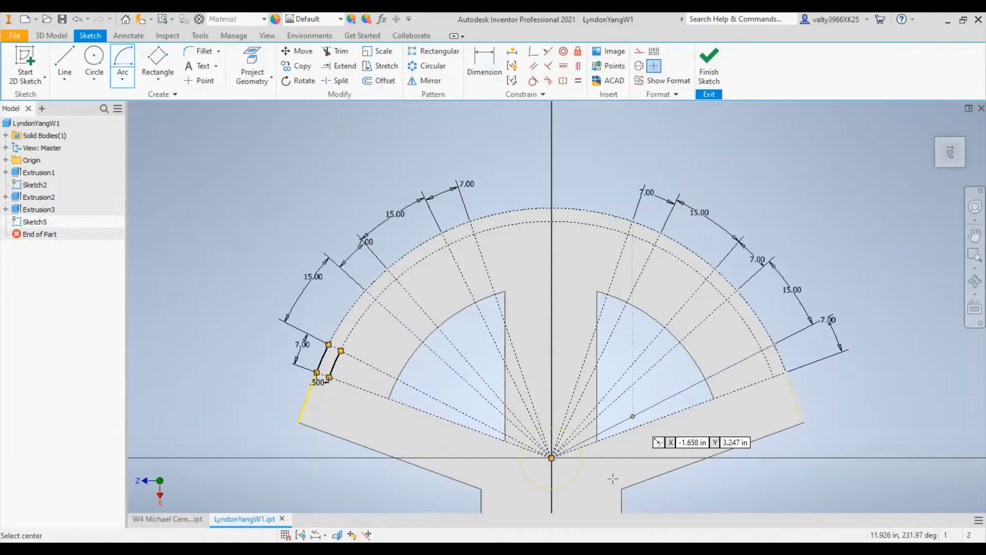
# - Close both ends of the lowest left 7-degree segment with straight lines joining its inner and outer arcs
pyautogui.click(74, 57)
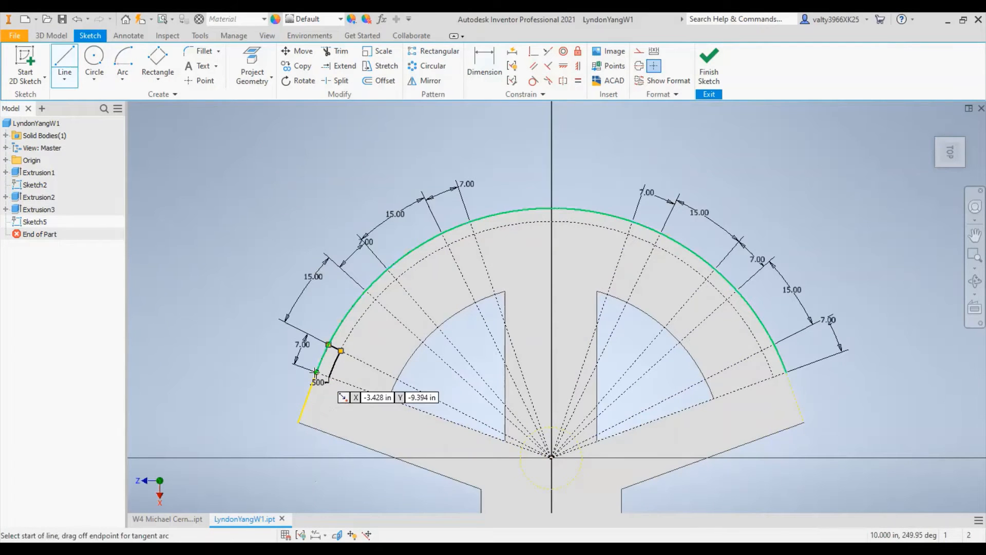
pyautogui.scroll(5, 316, 370)
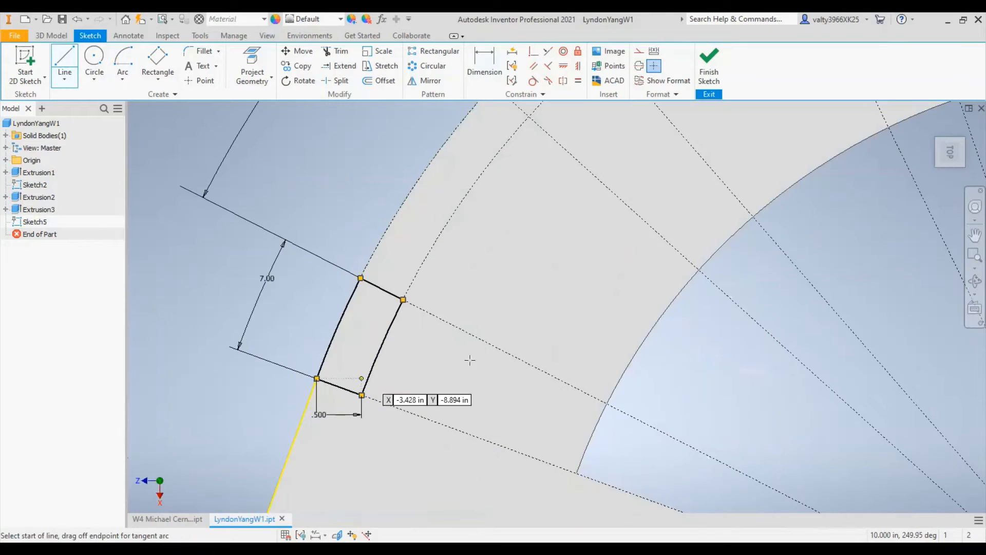
pyautogui.scroll(-4, 398, 341)
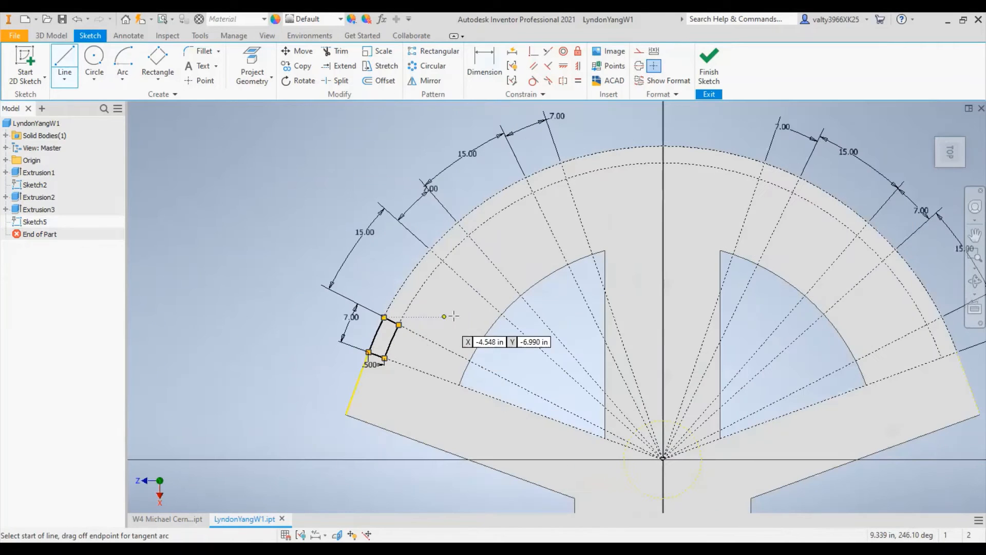
# - Draw two origin-centred arcs across the middle left 7-degree segment, along the outer and inner construction arcs
pyautogui.click(121, 60)
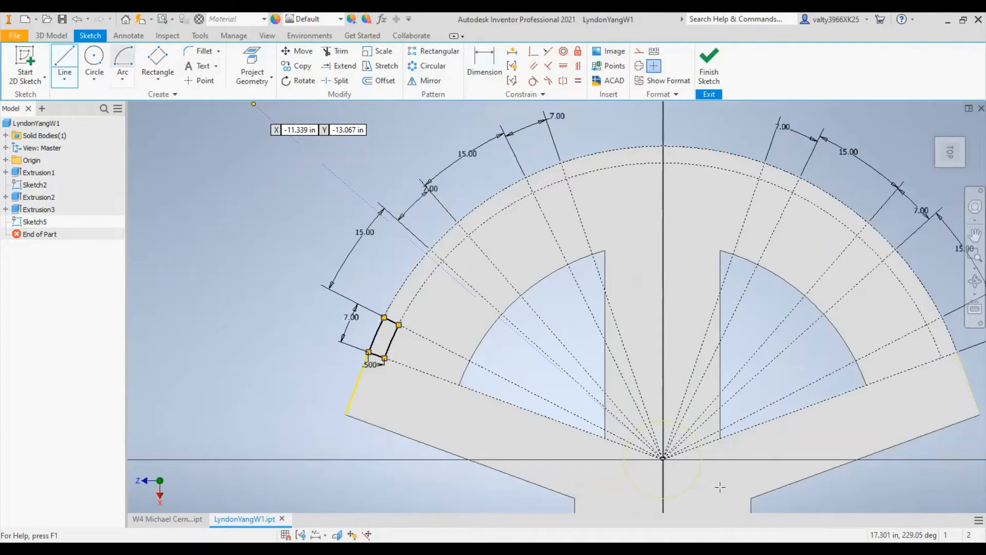
pyautogui.click(662, 457)
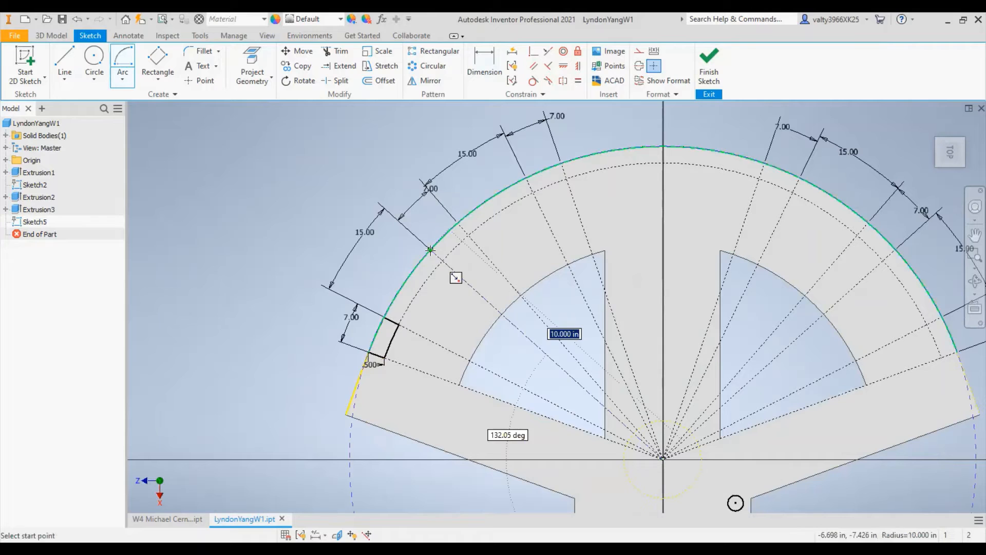
pyautogui.click(457, 222)
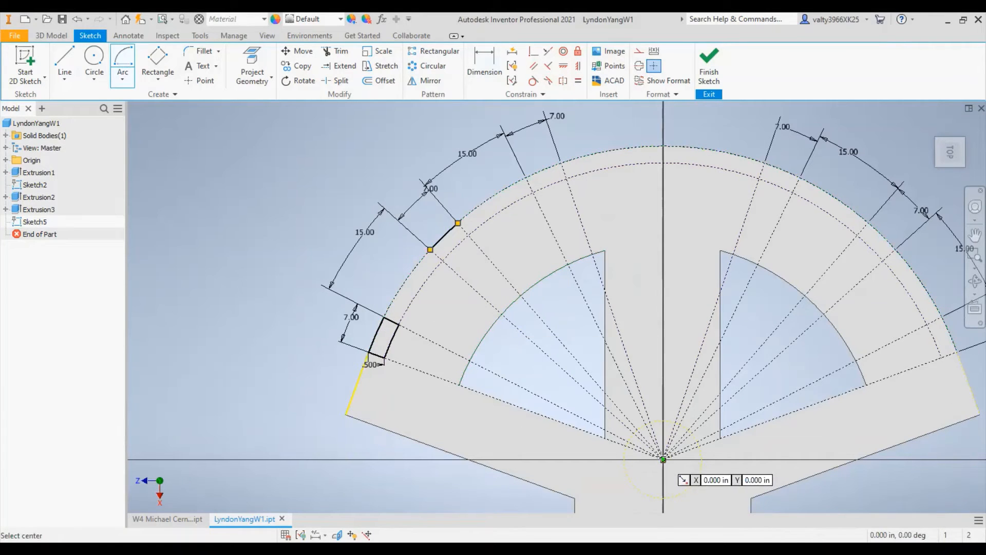
pyautogui.click(662, 459)
pyautogui.click(442, 261)
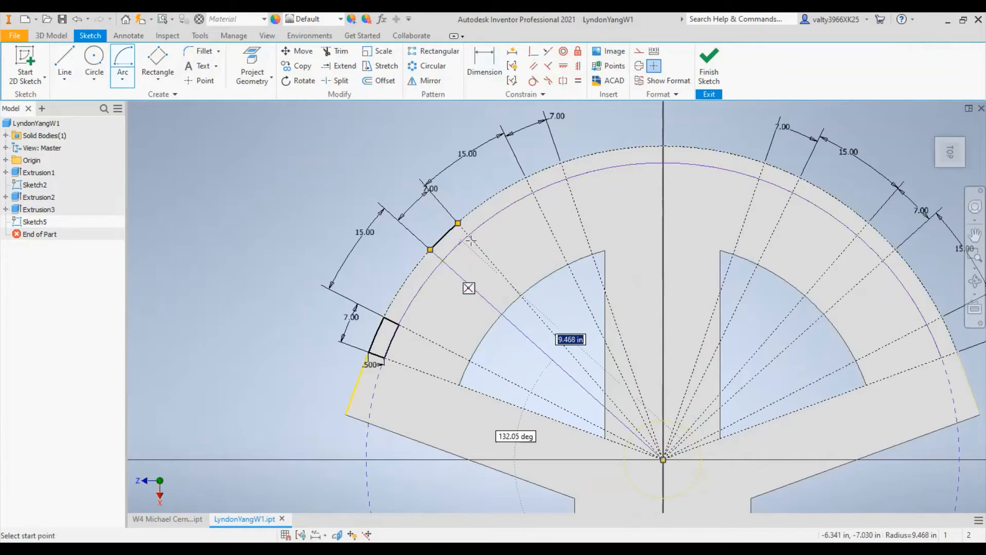
pyautogui.click(468, 235)
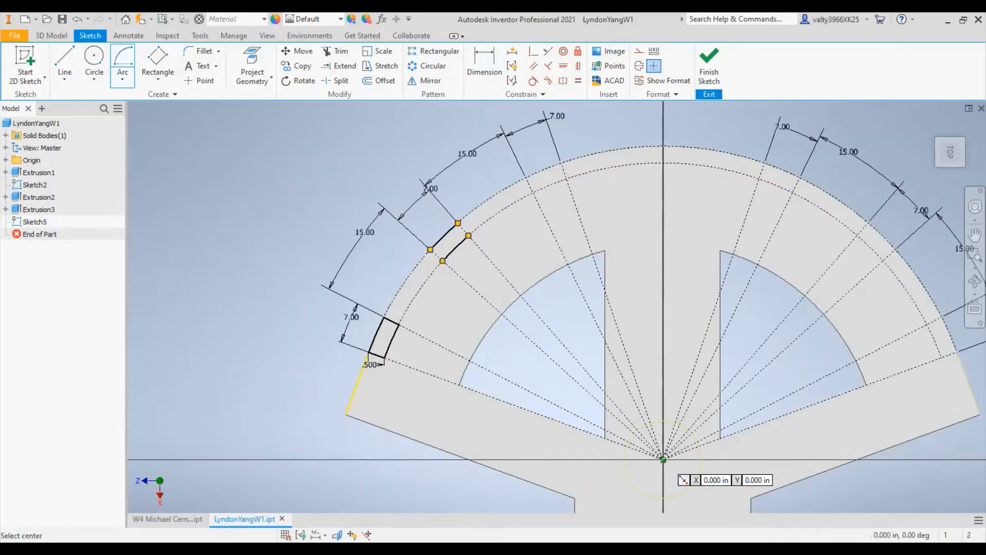
# - Draw two origin-centred arcs across the upper left 7-degree segment, along the outer and inner construction arcs
pyautogui.click(662, 459)
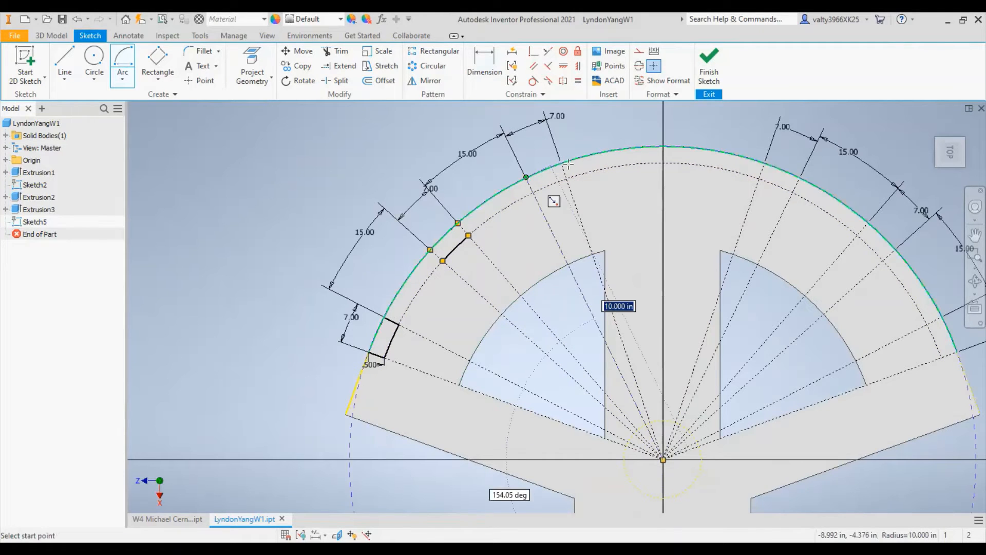
pyautogui.click(526, 177)
pyautogui.click(561, 164)
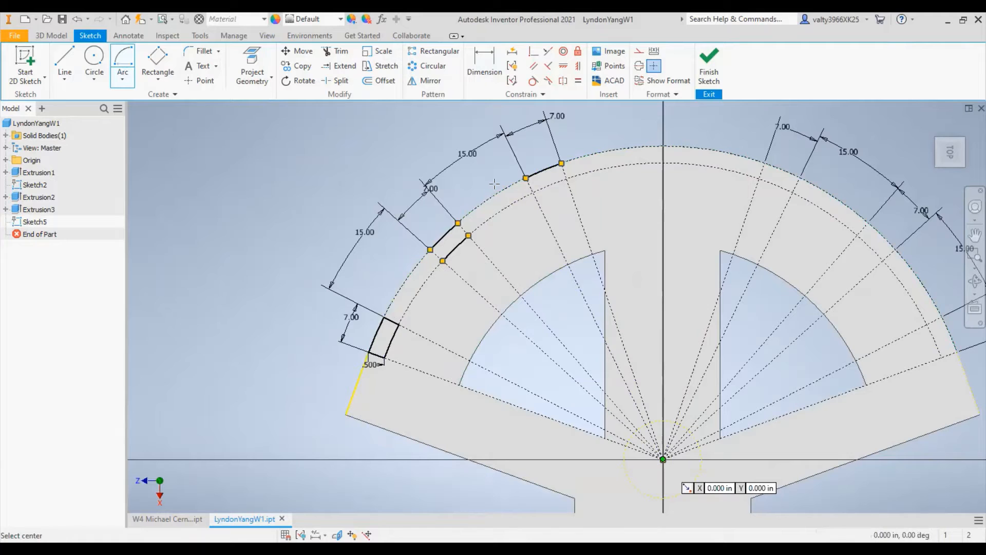
pyautogui.click(662, 459)
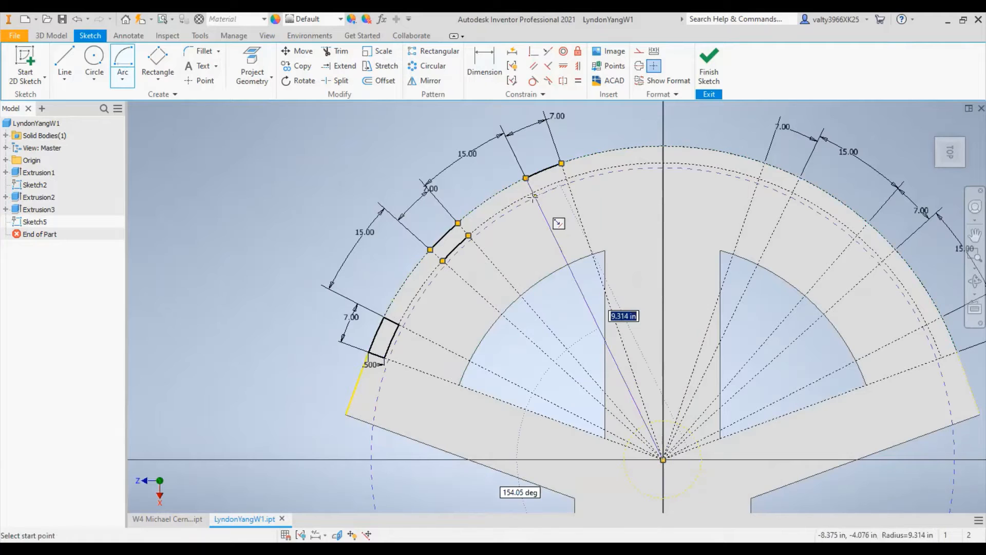
pyautogui.click(566, 179)
pyautogui.press('Return')
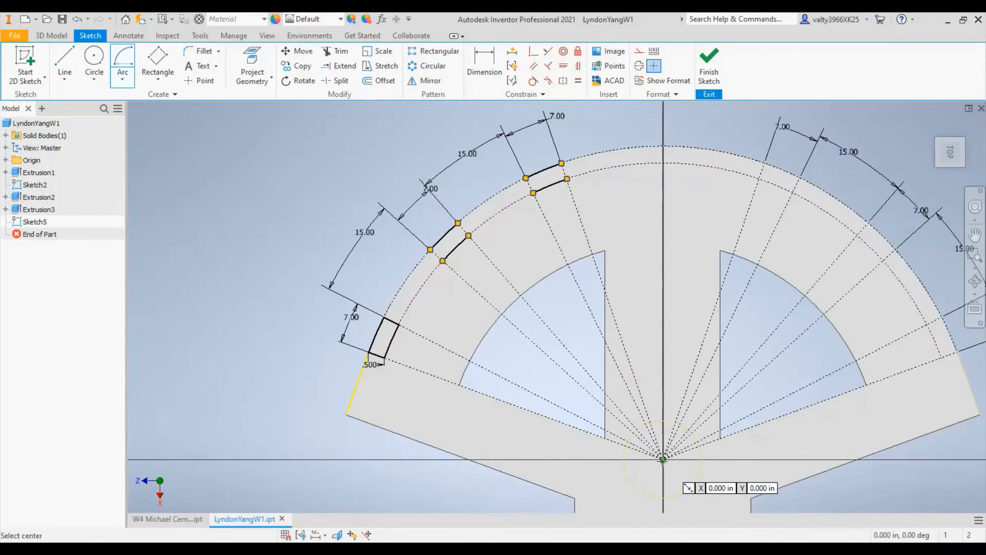
# - Draw two origin-centred arcs across the upper right 7-degree segment, along the outer and inner construction arcs
pyautogui.click(662, 460)
pyautogui.click(800, 177)
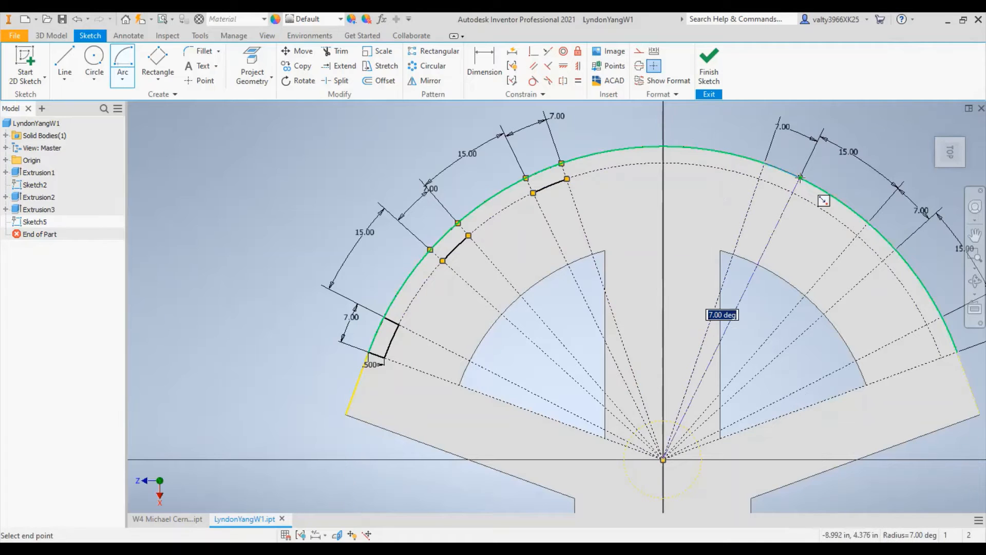
pyautogui.press('Return')
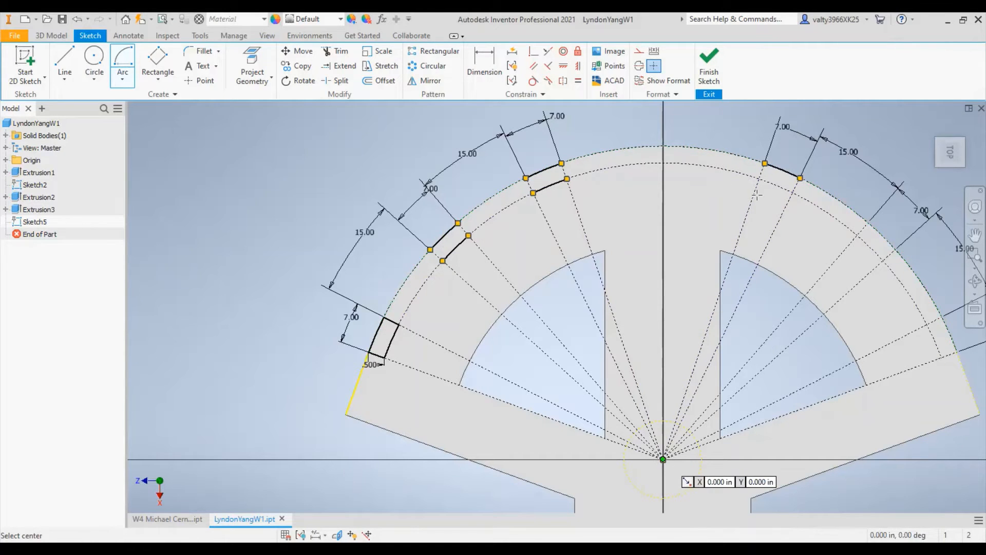
pyautogui.click(662, 459)
pyautogui.click(758, 179)
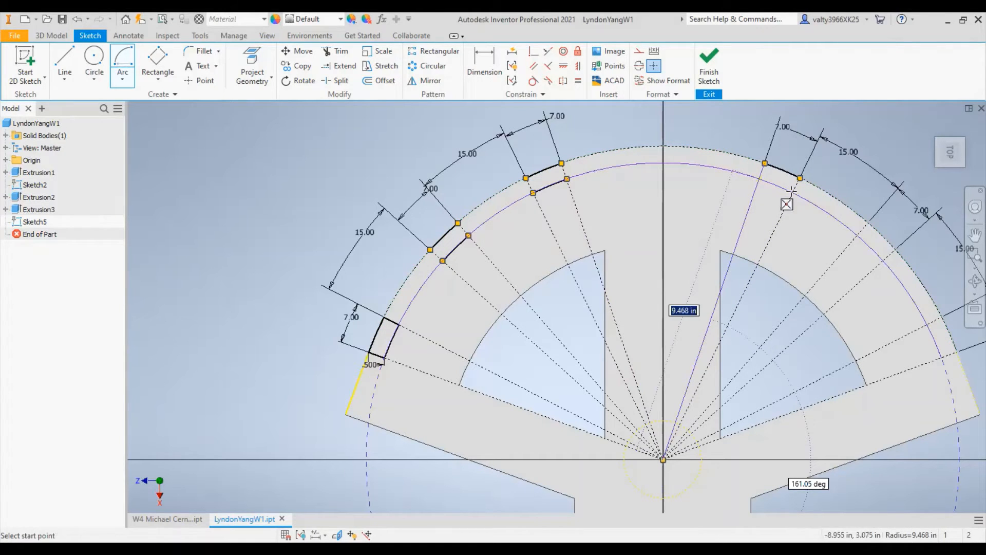
pyautogui.click(793, 192)
# - Draw two origin-centred arcs across the middle right 7-degree segment, along the outer and inner construction arcs
pyautogui.click(662, 459)
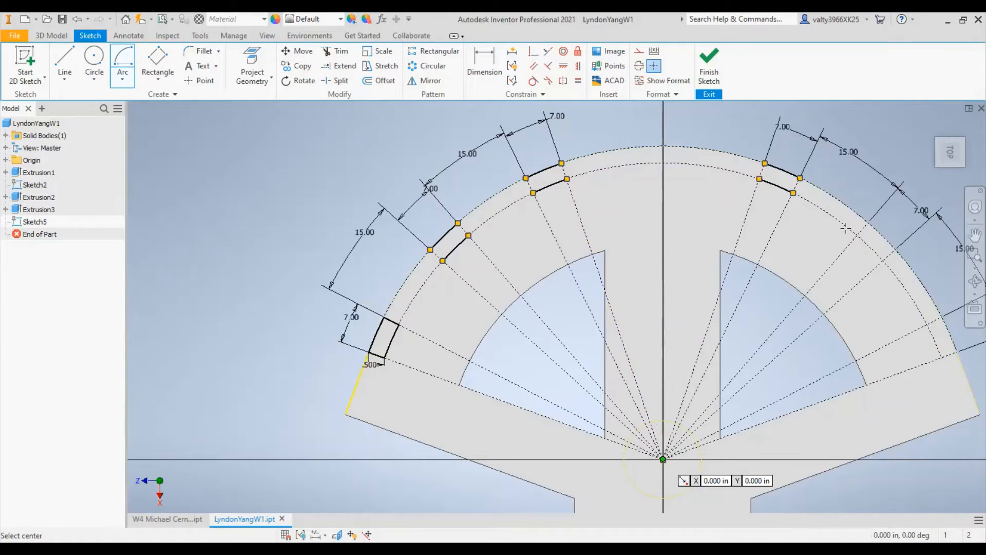
pyautogui.click(869, 222)
pyautogui.click(895, 249)
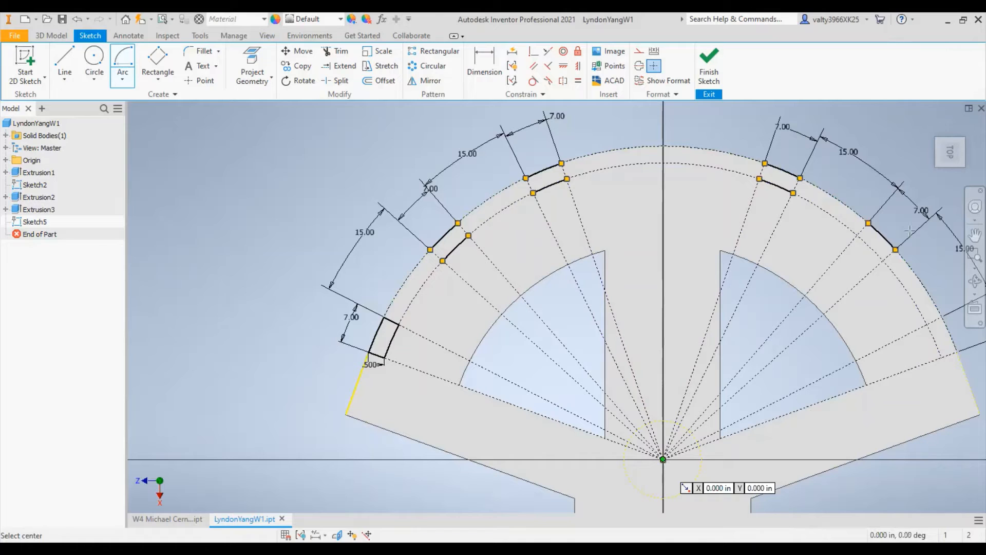
pyautogui.click(663, 459)
pyautogui.click(883, 261)
pyautogui.click(857, 236)
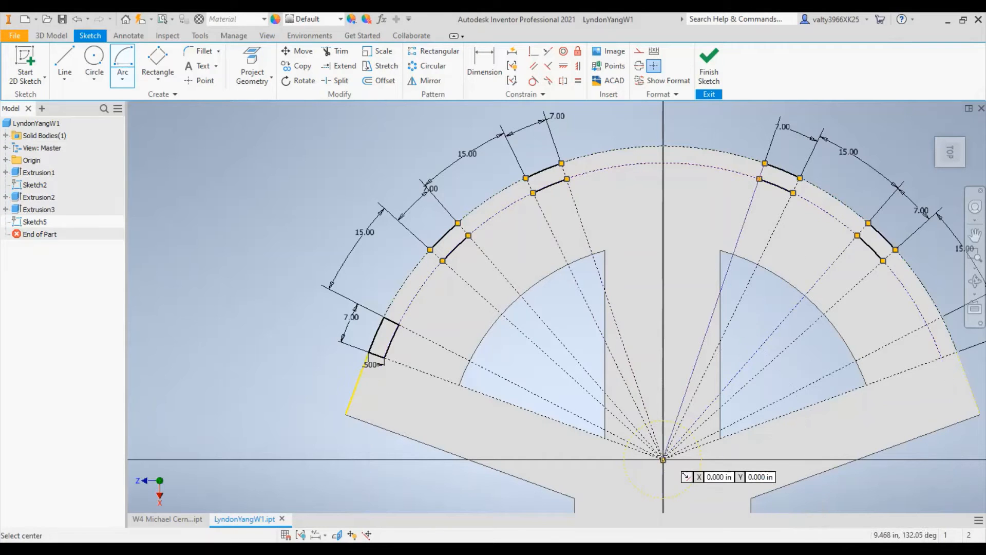
# - Draw two origin-centred arcs across the lowest right 7-degree segment, along the outer and inner construction arcs
pyautogui.click(943, 321)
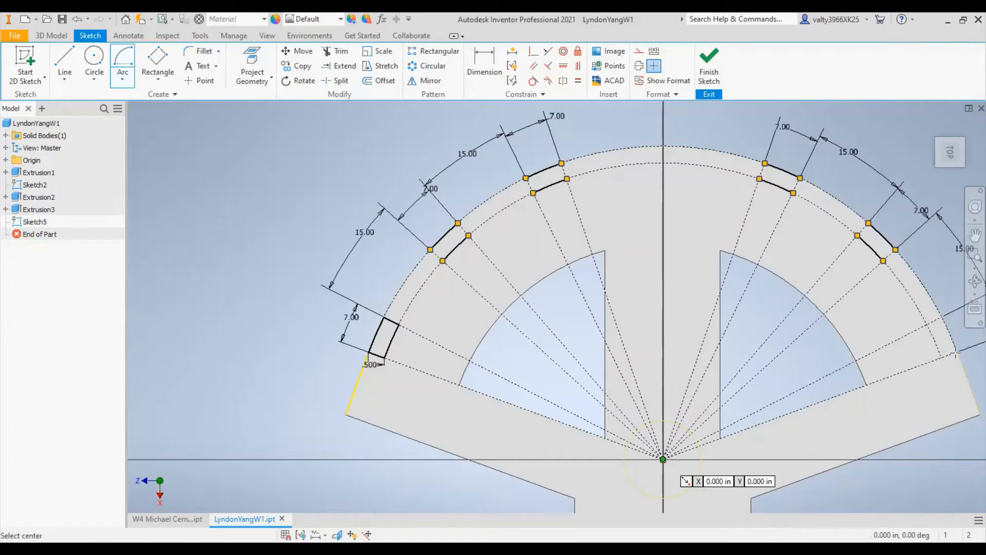
pyautogui.click(957, 351)
pyautogui.click(663, 459)
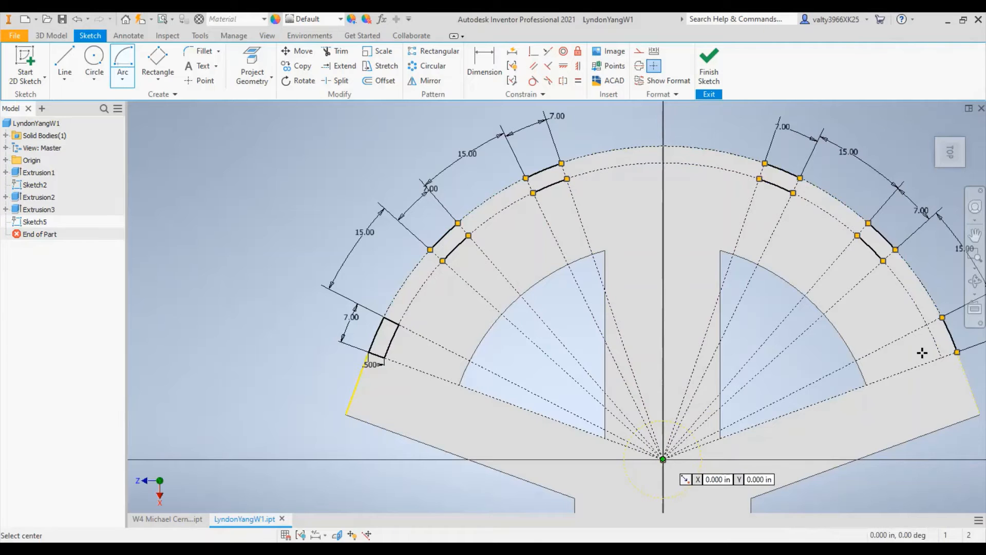
pyautogui.click(941, 359)
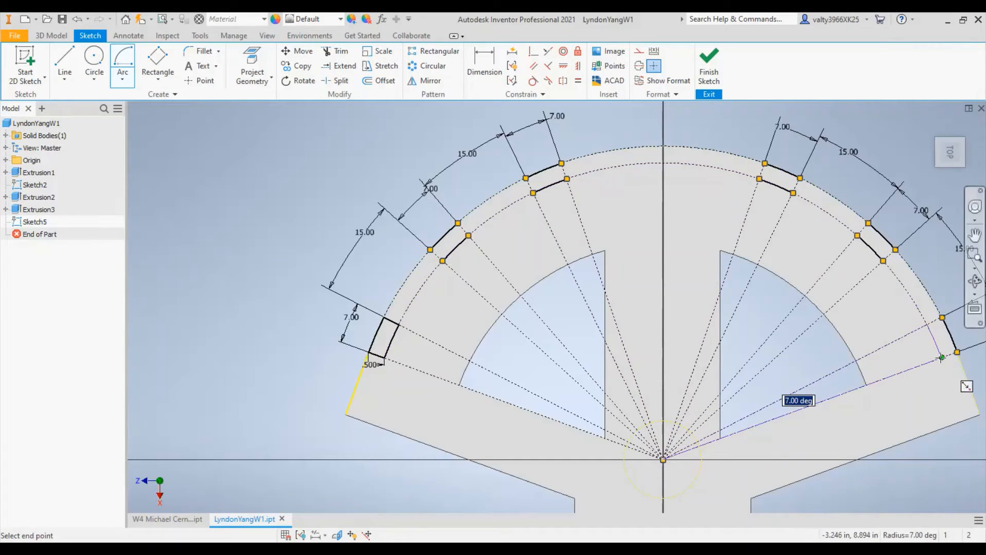
# - Close both ends of the middle left 7-degree segment with straight lines joining its inner and outer arcs
pyautogui.press('l')
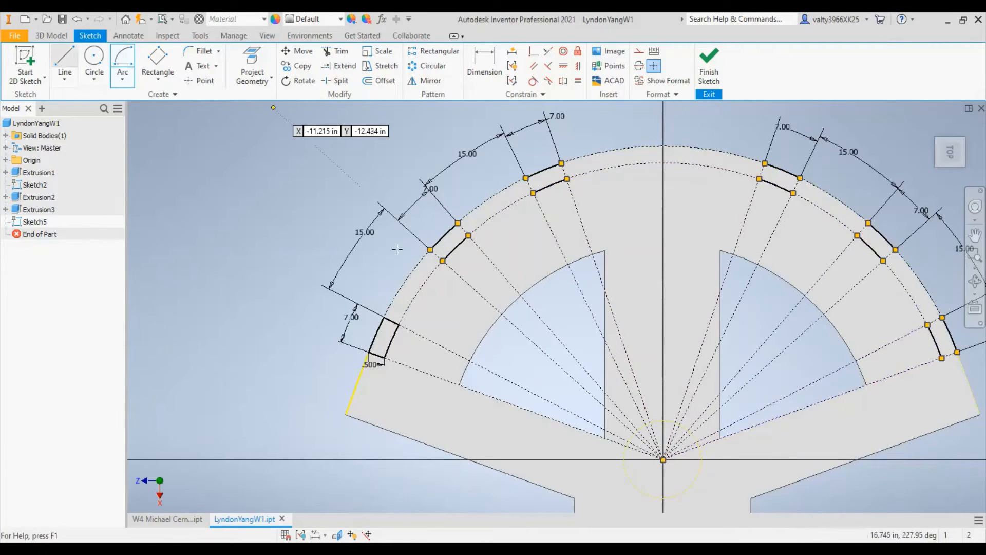
pyautogui.click(430, 251)
pyautogui.click(443, 260)
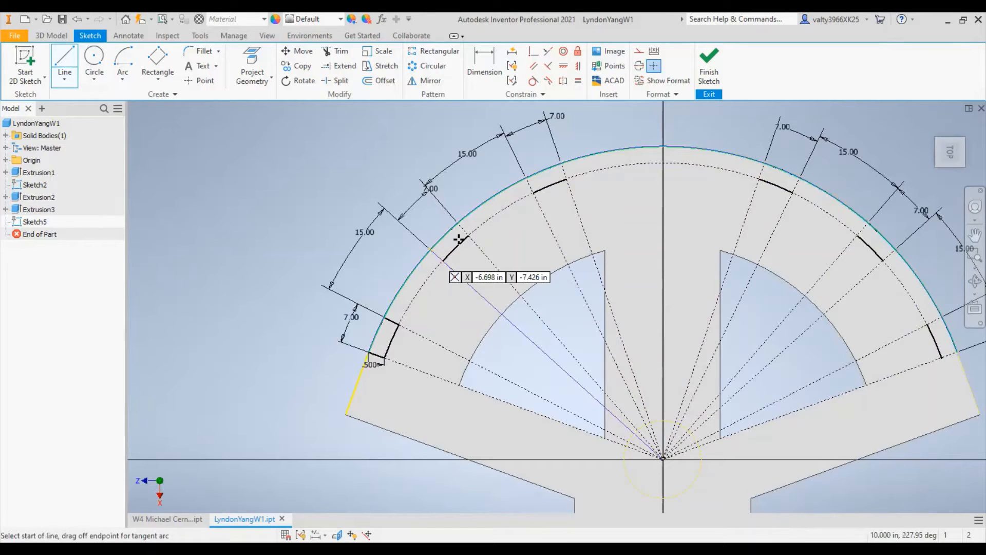
pyautogui.click(469, 235)
pyautogui.click(457, 222)
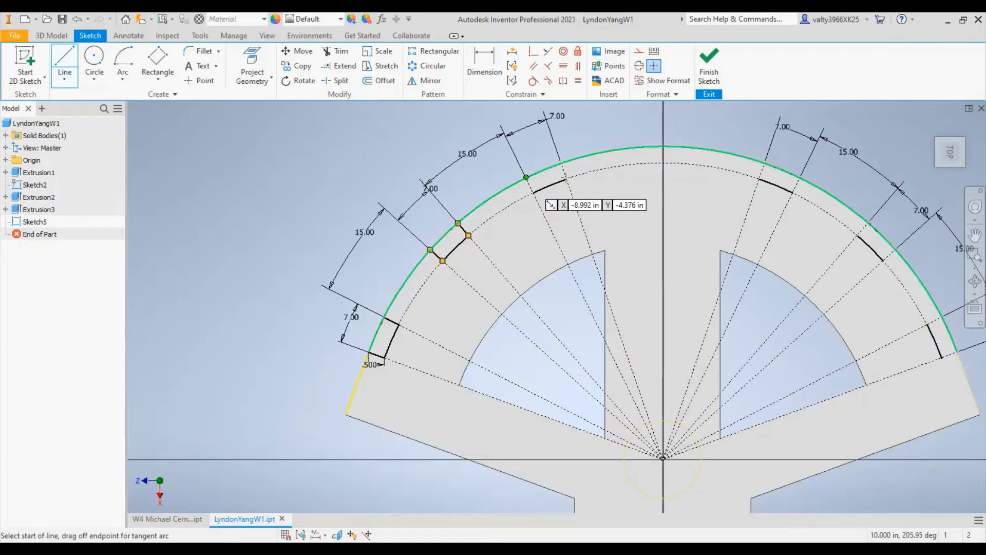
# - Close both ends of the upper left and all three right 7-degree segments with straight lines, and finish the sketch
pyautogui.click(760, 164)
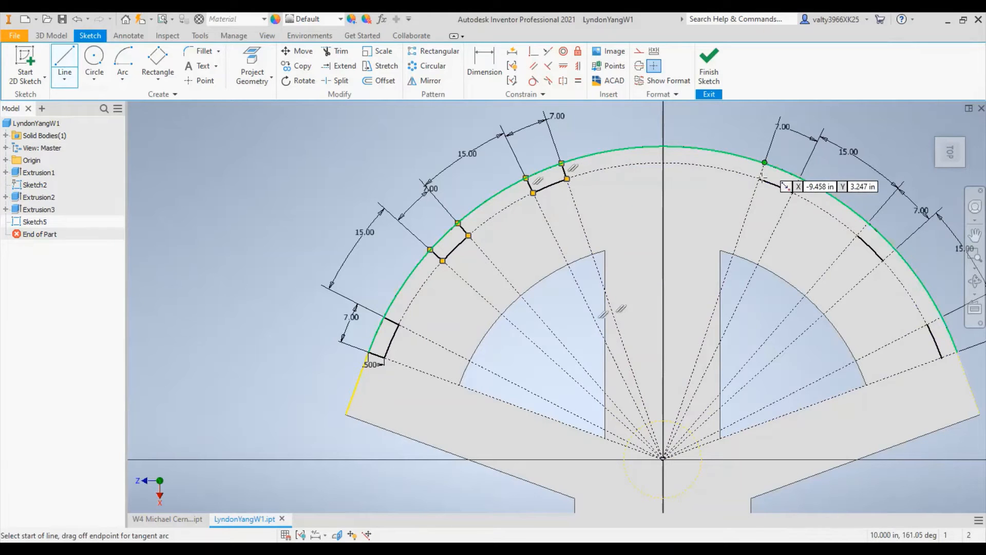
pyautogui.click(795, 193)
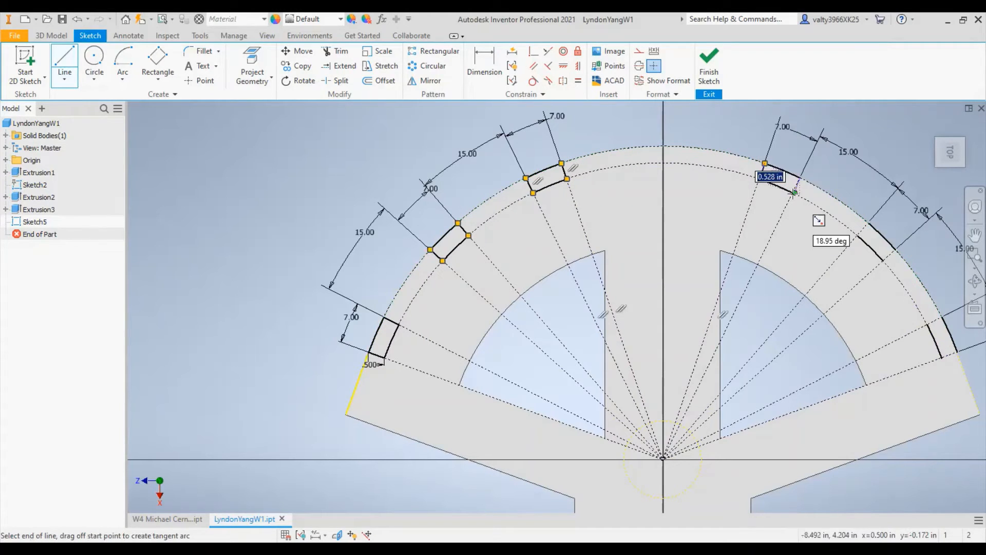
pyautogui.click(869, 225)
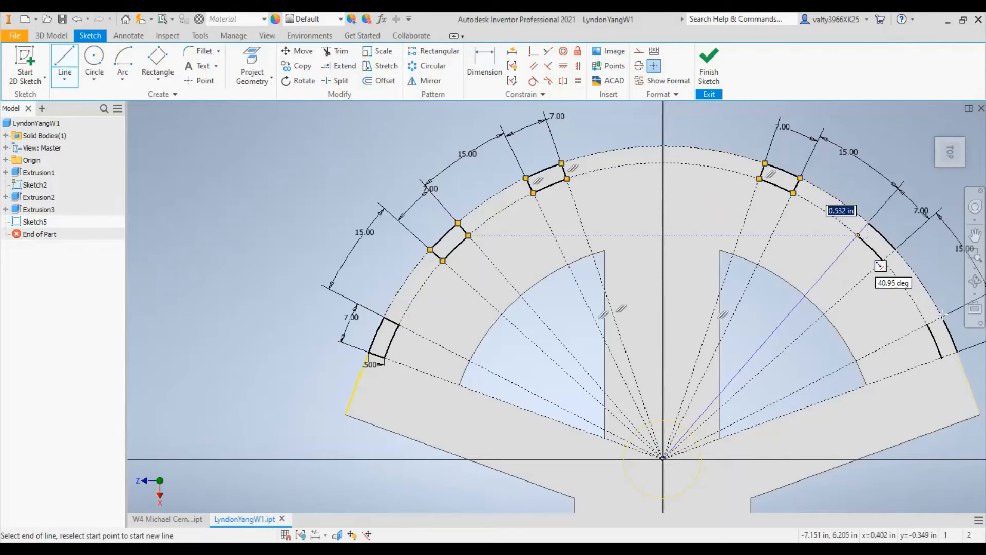
pyautogui.click(955, 355)
pyautogui.click(942, 358)
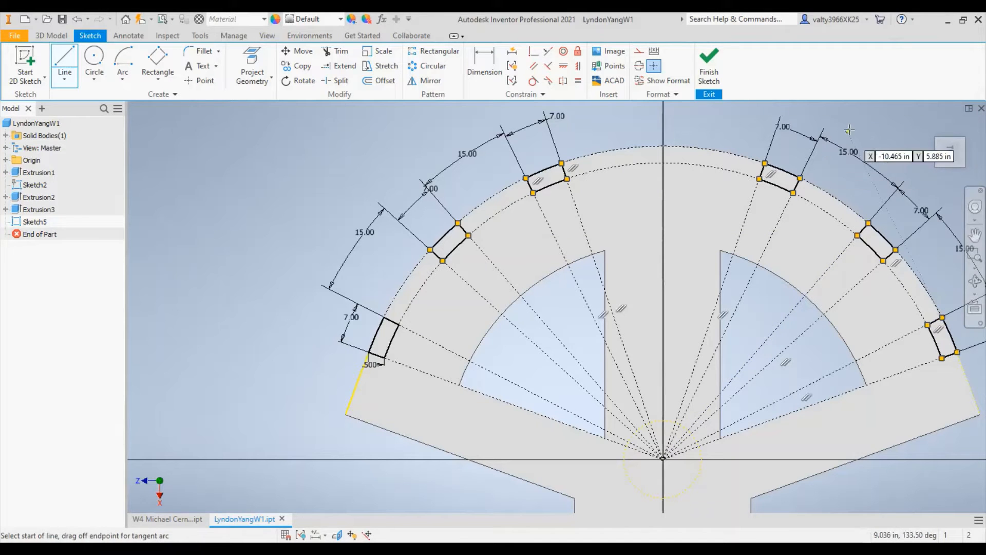
pyautogui.press('Escape')
pyautogui.click(707, 60)
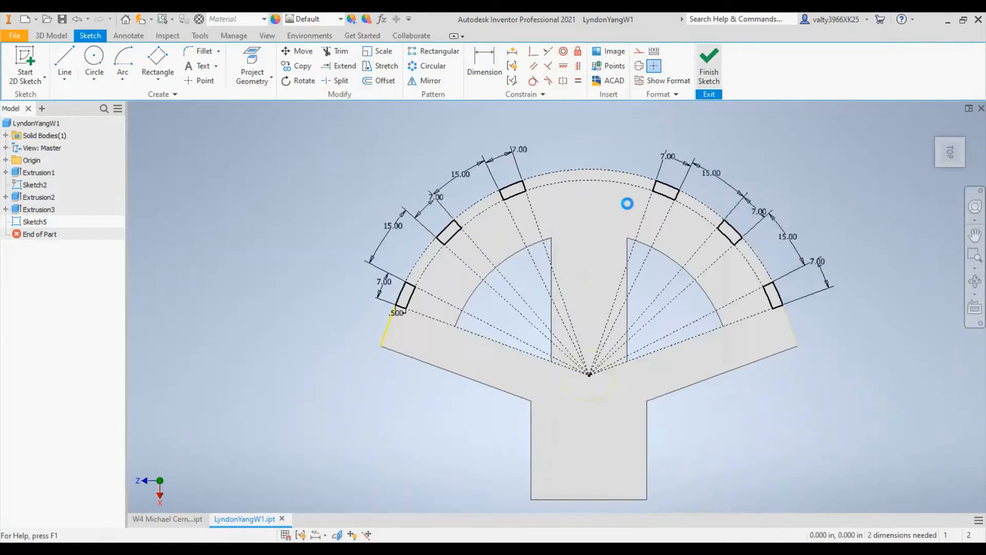
# - Extrude the six 7-degree segments as a flipped-direction, through-all cut to notch the outer arc
pyautogui.click(74, 71)
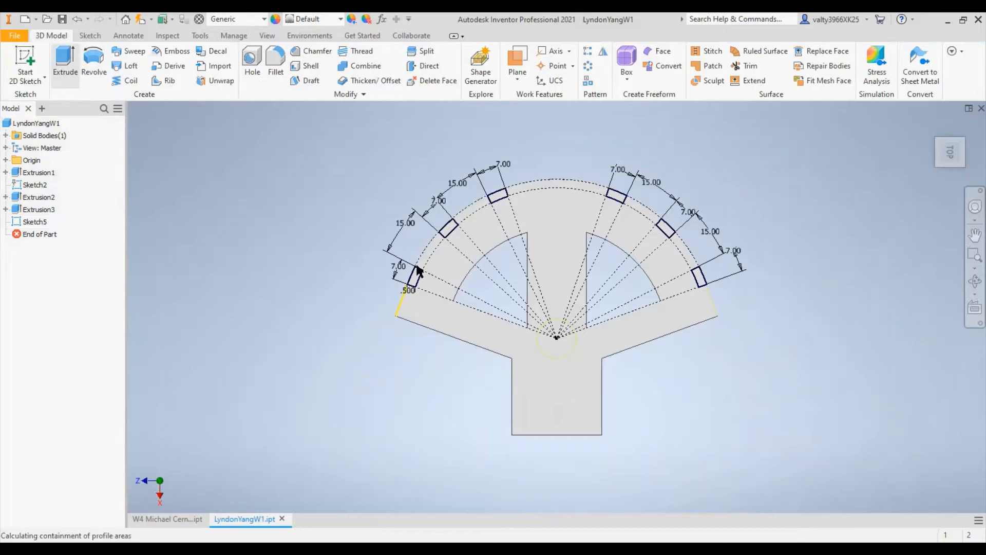
pyautogui.click(415, 278)
pyautogui.click(448, 229)
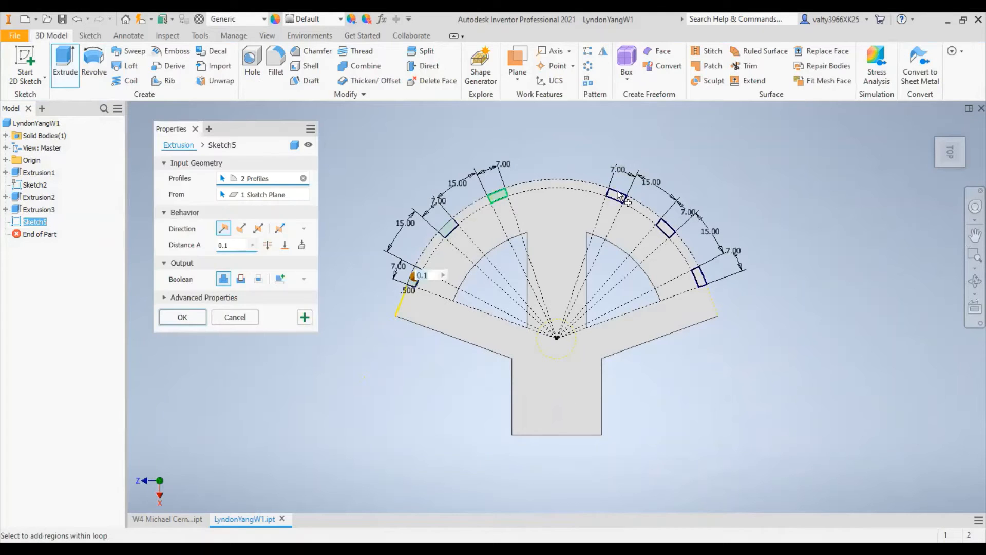
pyautogui.click(671, 231)
pyautogui.click(702, 275)
pyautogui.scroll(-5, 523, 222)
pyautogui.click(241, 228)
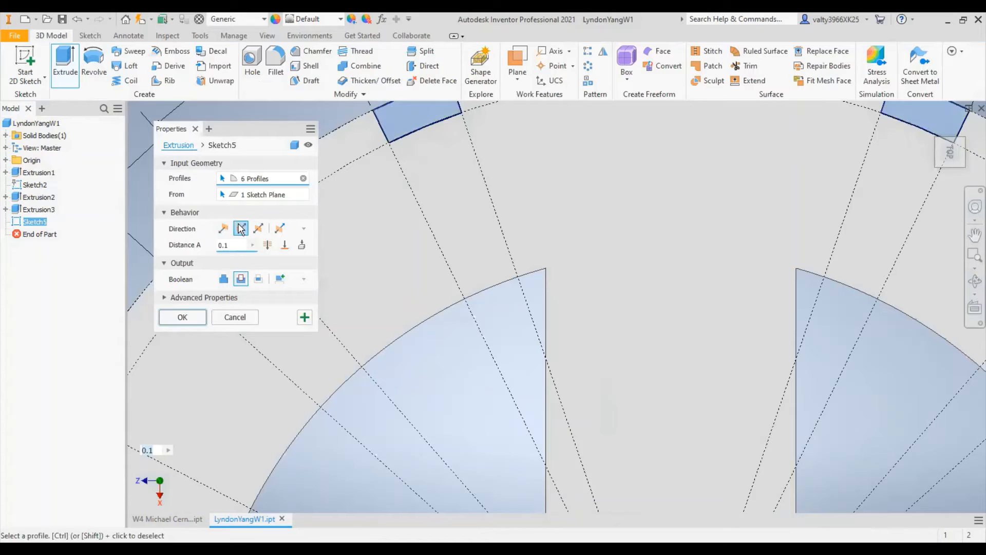
pyautogui.click(267, 246)
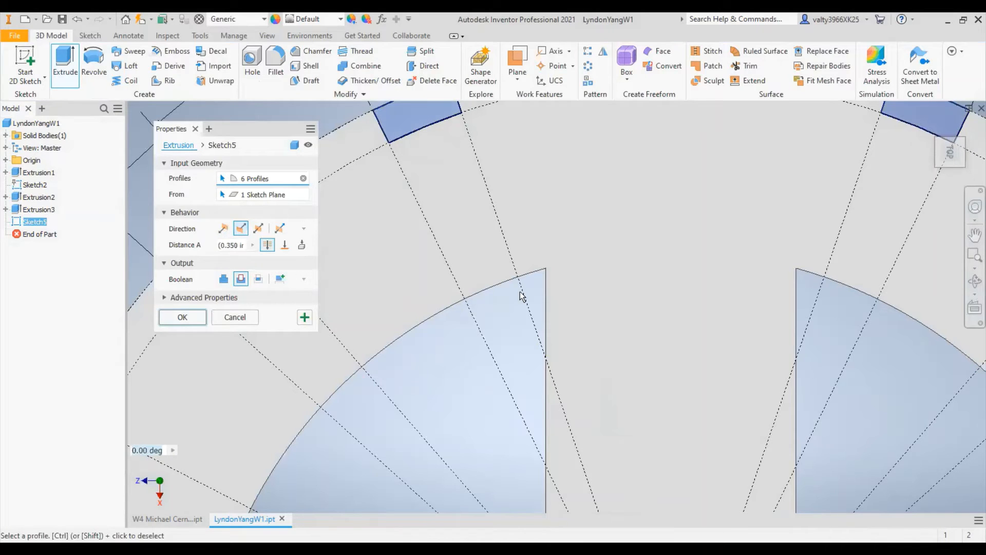
pyautogui.click(184, 316)
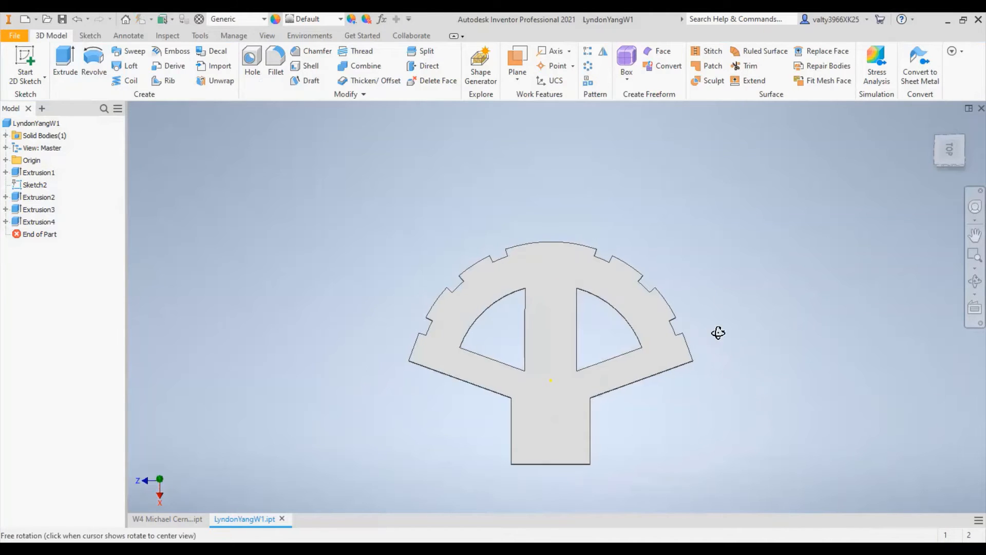
pyautogui.keyDown('shift'); pyautogui.moveTo(717, 332); pyautogui.dragTo(652, 218, button='middle'); pyautogui.keyUp('shift')
pyautogui.keyDown('shift'); pyautogui.moveTo(716, 282); pyautogui.dragTo(627, 282, button='middle'); pyautogui.keyUp('shift')
pyautogui.scroll(-3, 542, 450)
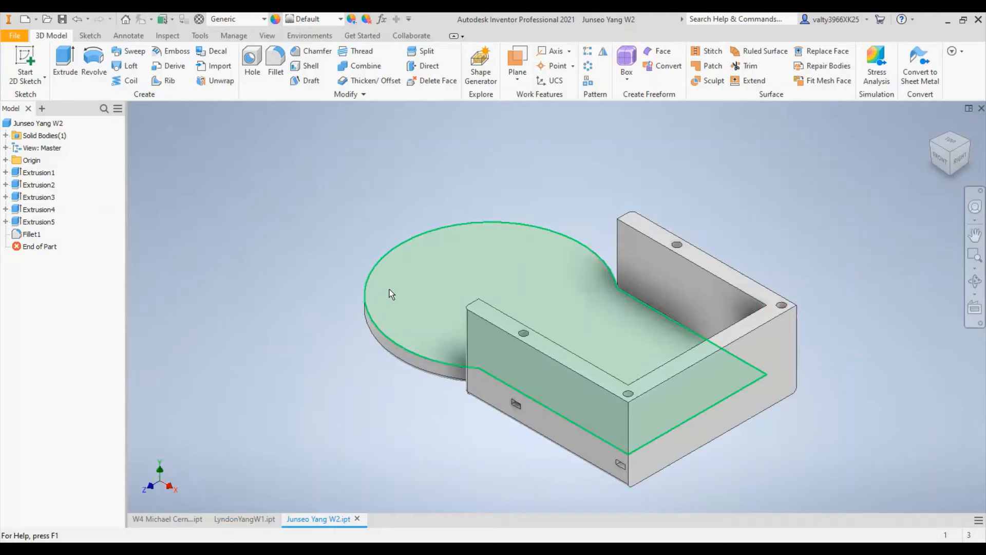
# - Measure the inner vertical edge of the side wall where it meets the underside of the round plate in the second part
pyautogui.moveTo(634, 169)
pyautogui.keyDown('shift'); pyautogui.mouseDown(button='middle')
pyautogui.moveTo(635, 271)
pyautogui.moveTo(681, 262)
pyautogui.mouseUp(button='middle'); pyautogui.keyUp('shift')
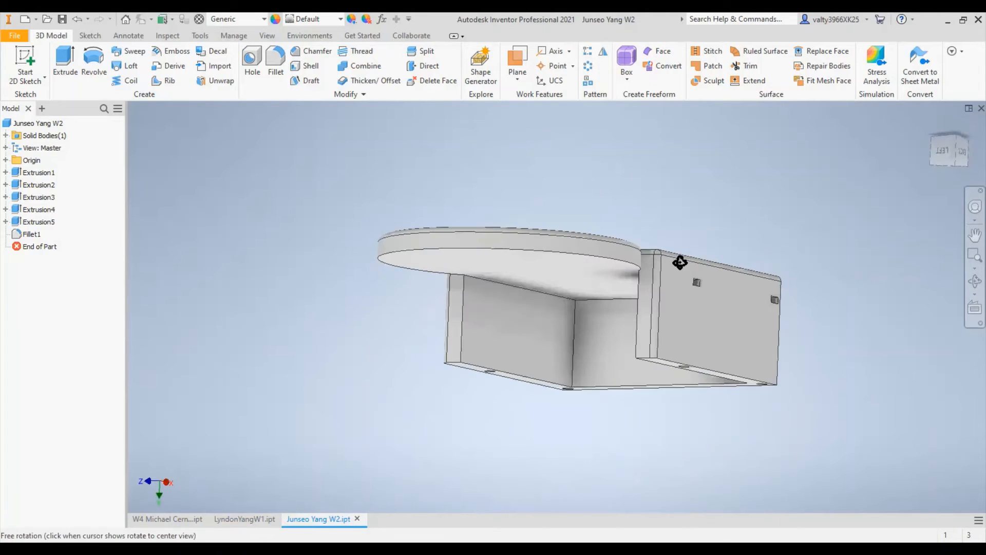
pyautogui.click(91, 36)
pyautogui.click(128, 36)
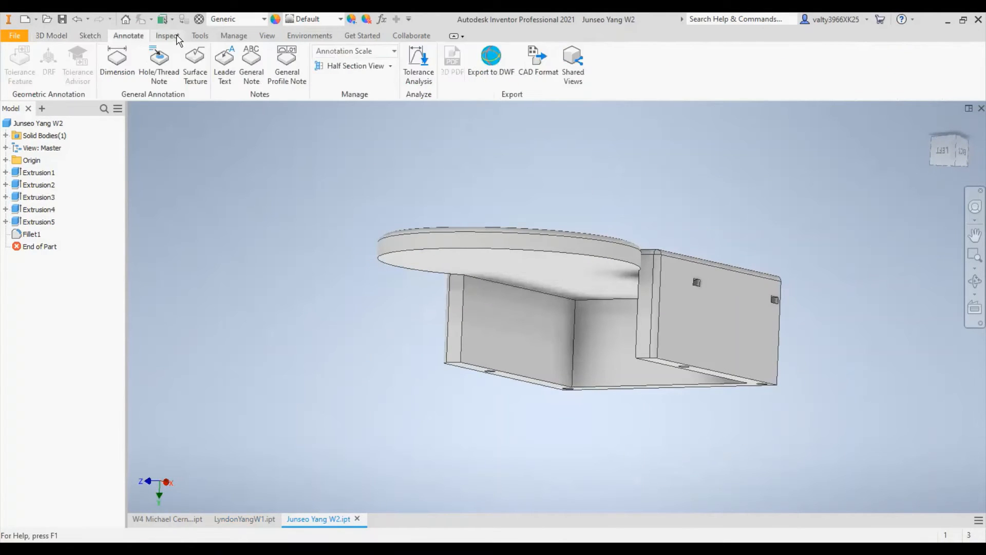
pyautogui.click(168, 35)
pyautogui.click(200, 35)
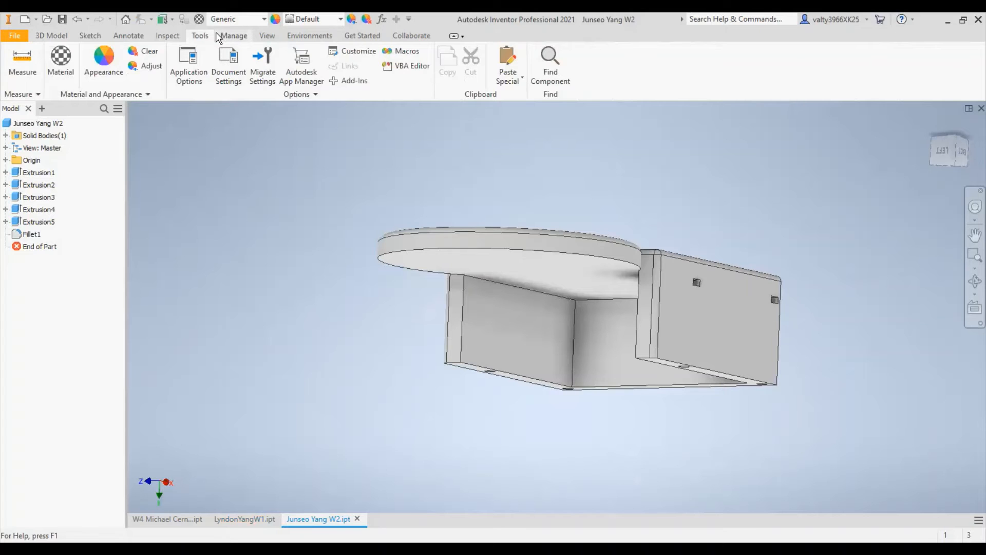
pyautogui.click(222, 36)
pyautogui.click(194, 35)
pyautogui.keyDown('shift'); pyautogui.moveTo(616, 268); pyautogui.dragTo(683, 264, button='middle'); pyautogui.keyUp('shift')
pyautogui.scroll(5, 652, 264)
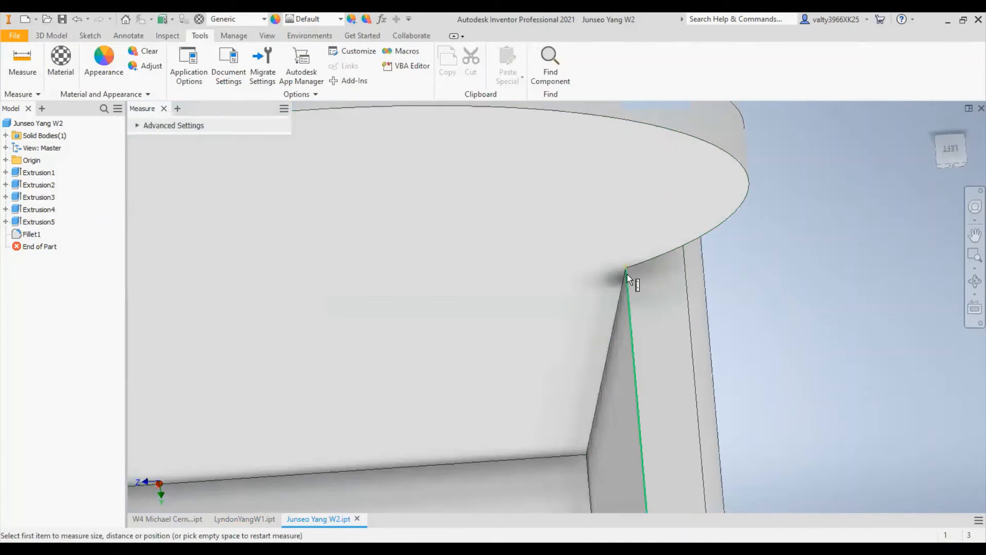
pyautogui.click(627, 274)
pyautogui.scroll(-3, 685, 299)
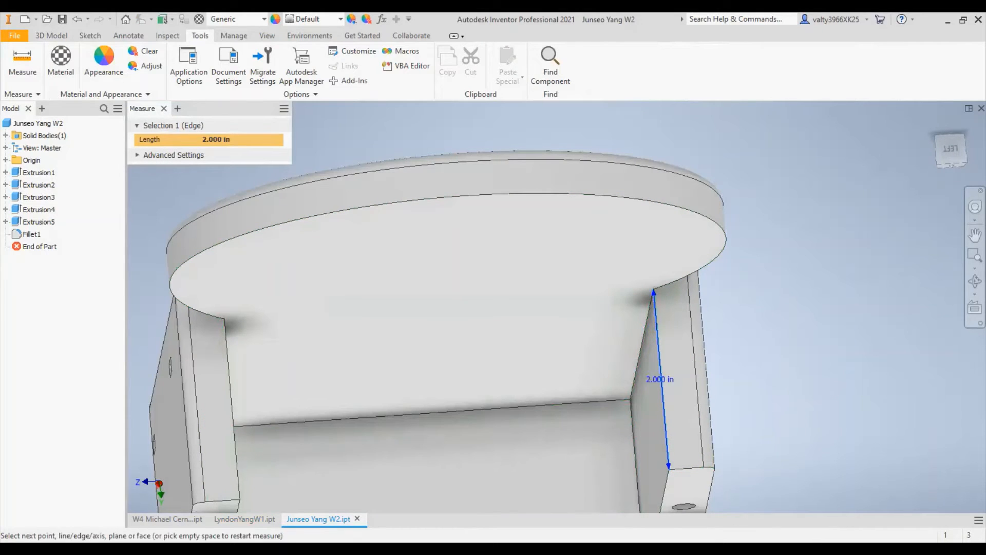
pyautogui.click(902, 284)
# - Leave measuring and examine the part's walls, holes and fifth extrusion from several sides
pyautogui.scroll(3, 658, 334)
pyautogui.scroll(-4, 658, 334)
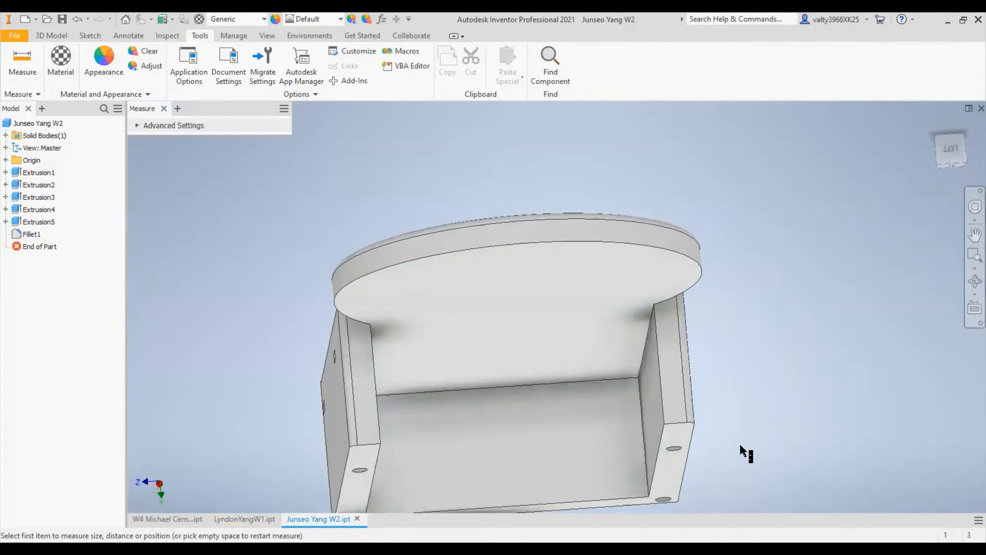
pyautogui.keyDown('shift'); pyautogui.moveTo(740, 433); pyautogui.dragTo(734, 378, button='middle'); pyautogui.keyUp('shift')
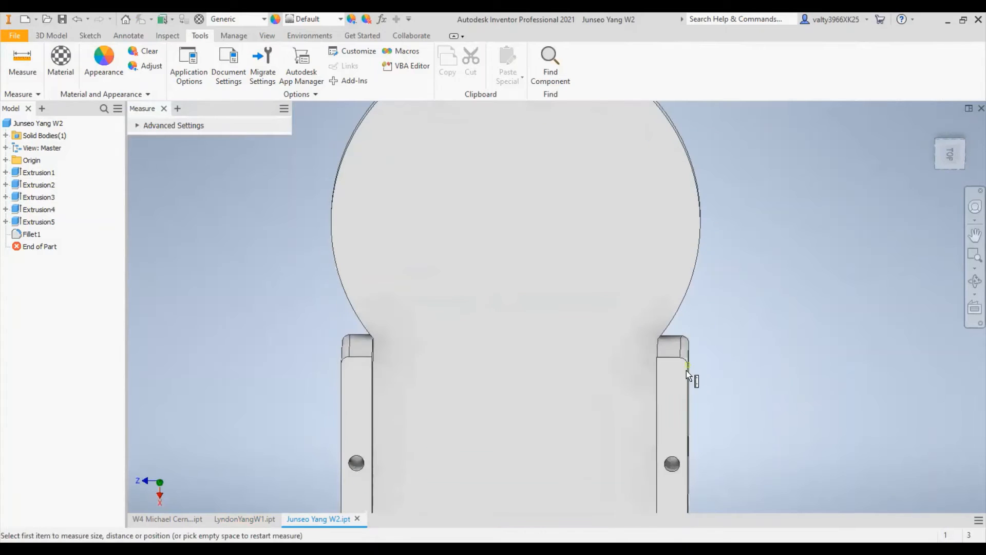
pyautogui.scroll(-4, 668, 382)
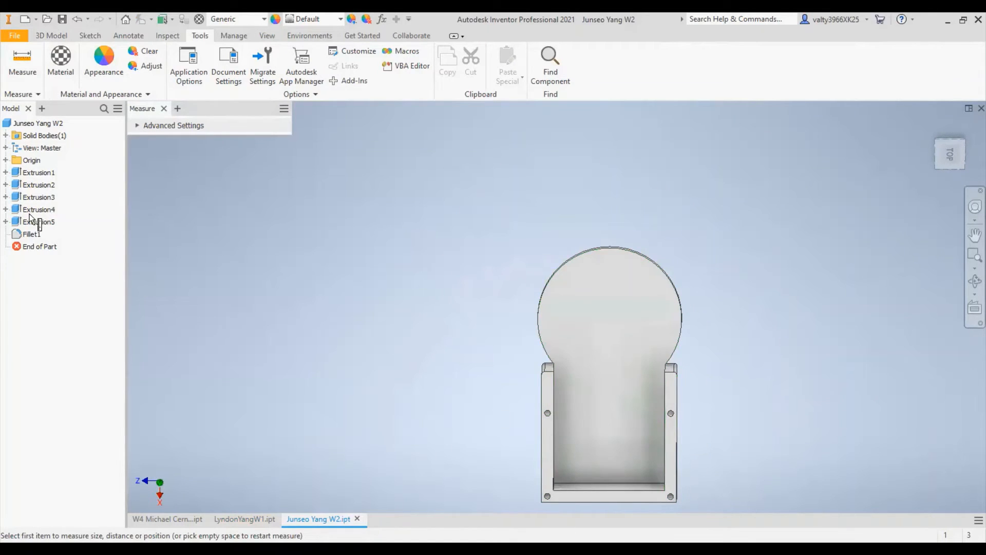
pyautogui.rightClick(314, 229)
pyautogui.click(282, 231)
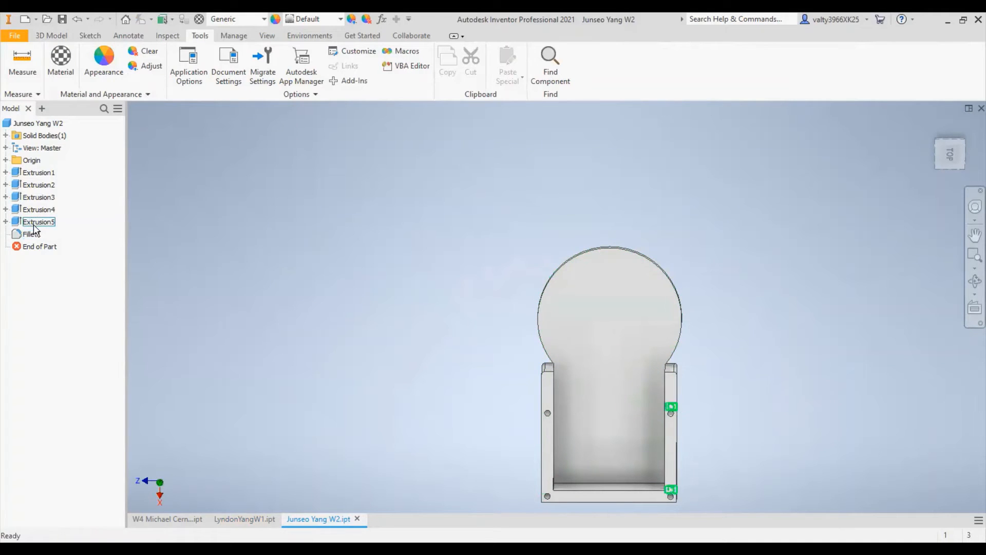
pyautogui.click(36, 221)
pyautogui.click(740, 242)
pyautogui.keyDown('shift'); pyautogui.moveTo(739, 242); pyautogui.dragTo(542, 445, button='middle'); pyautogui.keyUp('shift')
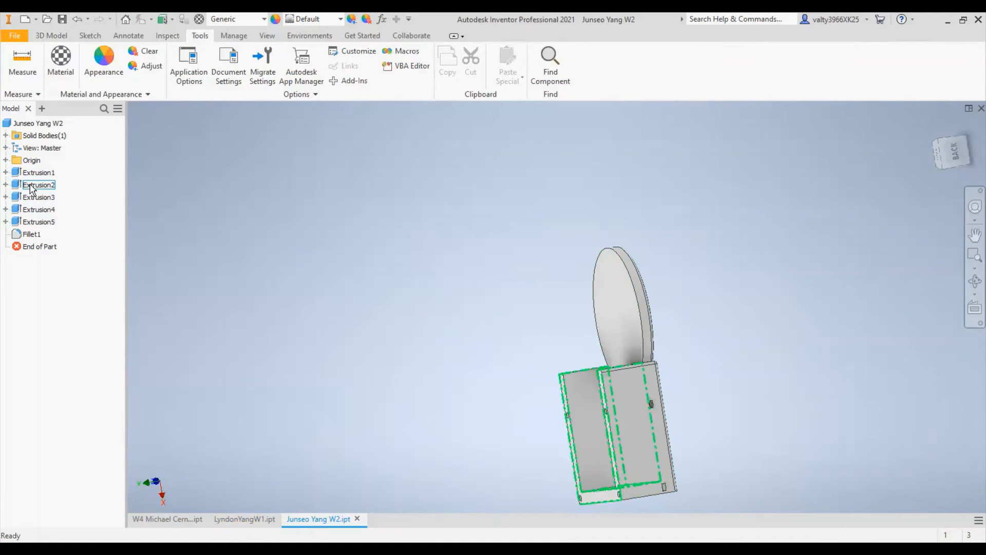
# - Open the second extrusion, which forms the walls, to check its distance, and leave the edit
pyautogui.click(31, 185)
pyautogui.keyDown('shift'); pyautogui.moveTo(638, 319); pyautogui.dragTo(656, 356, button='middle'); pyautogui.keyUp('shift')
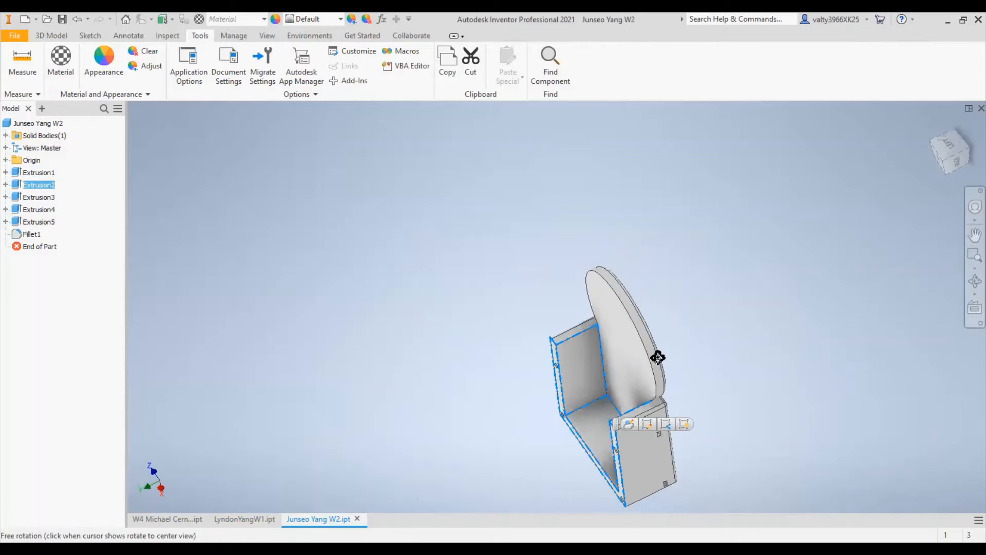
pyautogui.doubleClick(36, 186)
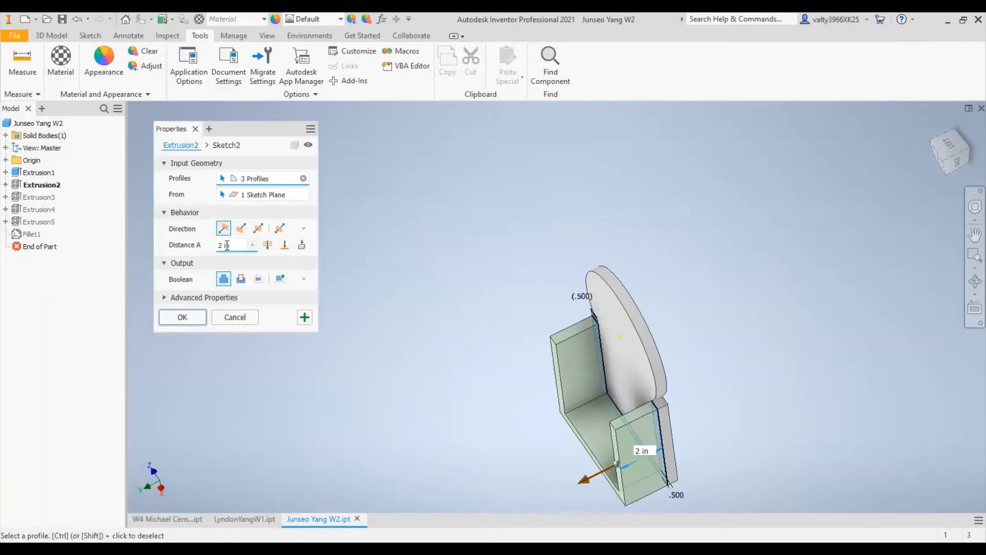
pyautogui.press('Escape')
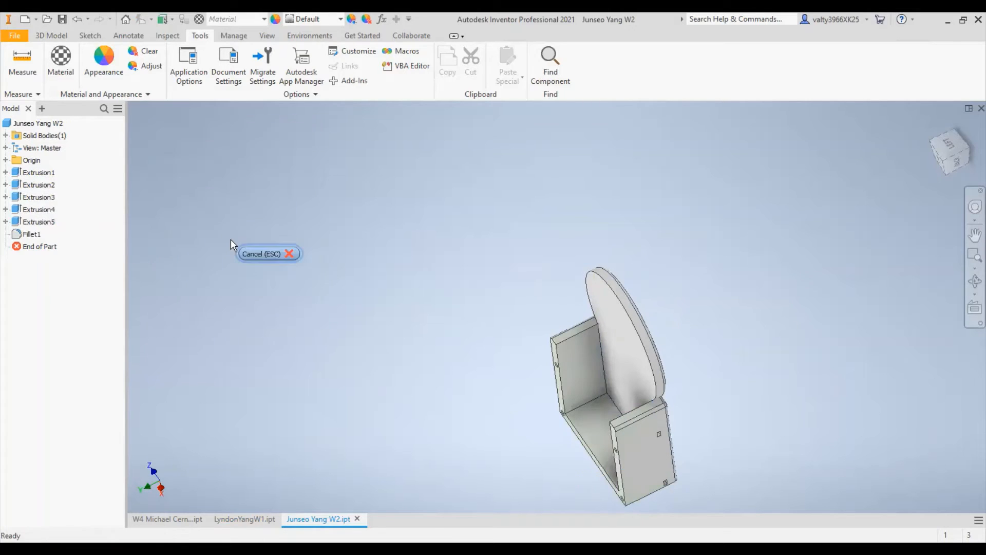
pyautogui.moveTo(619, 430); pyautogui.dragTo(552, 273, button='middle')
pyautogui.scroll(-4, 551, 273)
pyautogui.scroll(4, 515, 294)
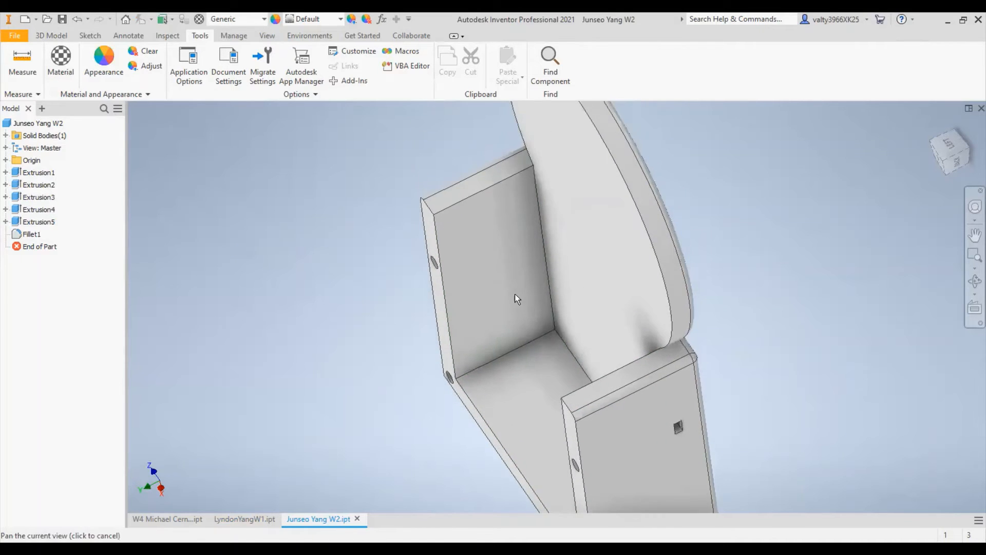
# - Try a 1 in distance for the wall extrusion, accept the edit, and undo it
pyautogui.click(23, 185)
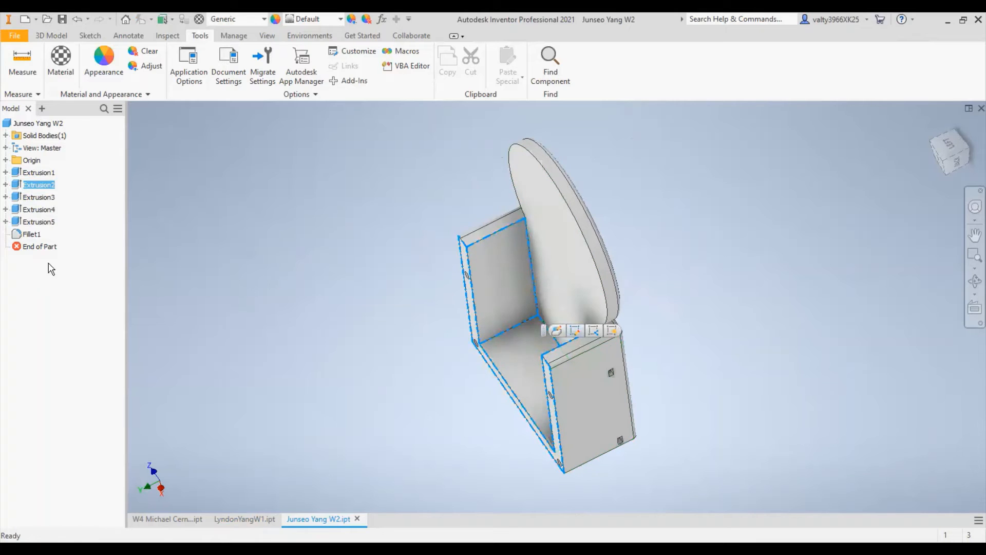
pyautogui.doubleClick(16, 187)
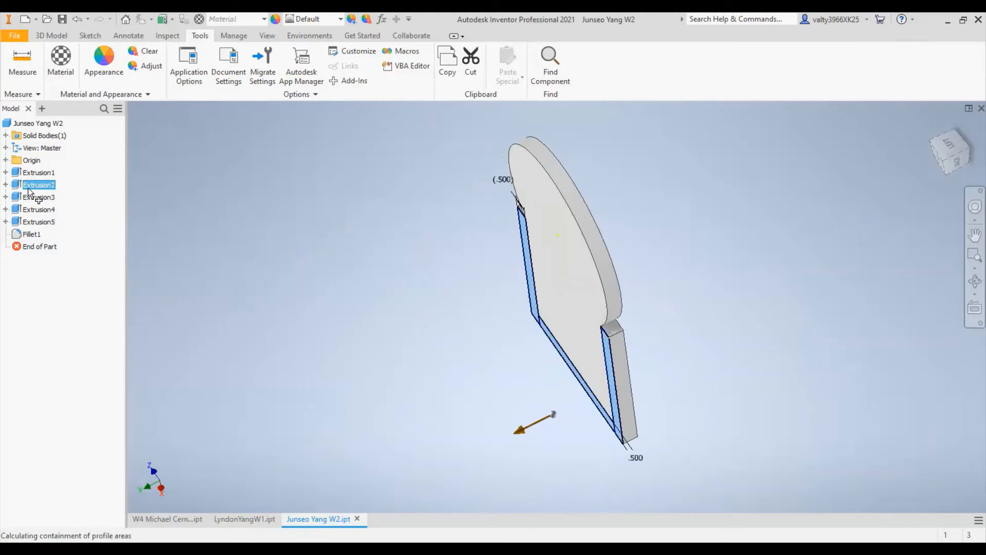
pyautogui.doubleClick(229, 243)
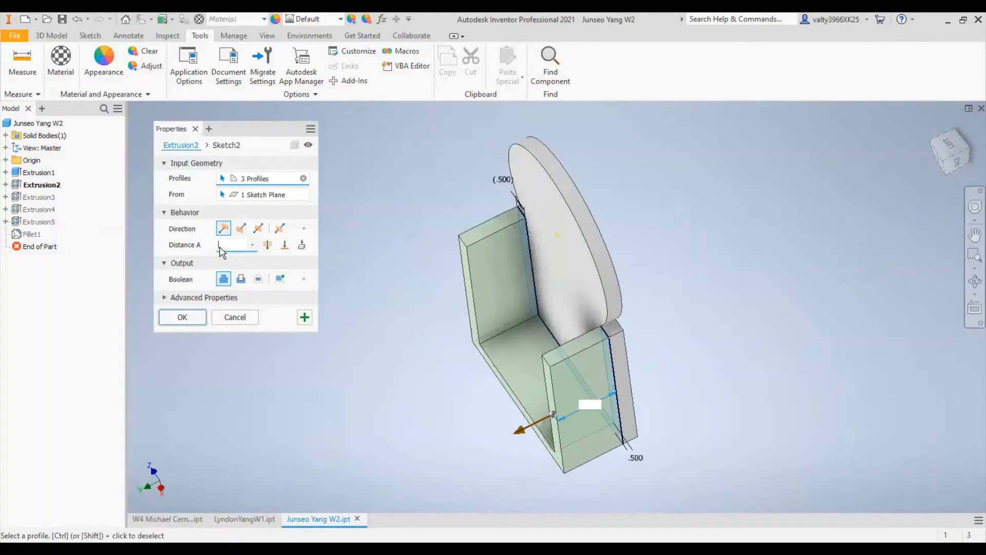
pyautogui.write('1')
pyautogui.click(186, 319)
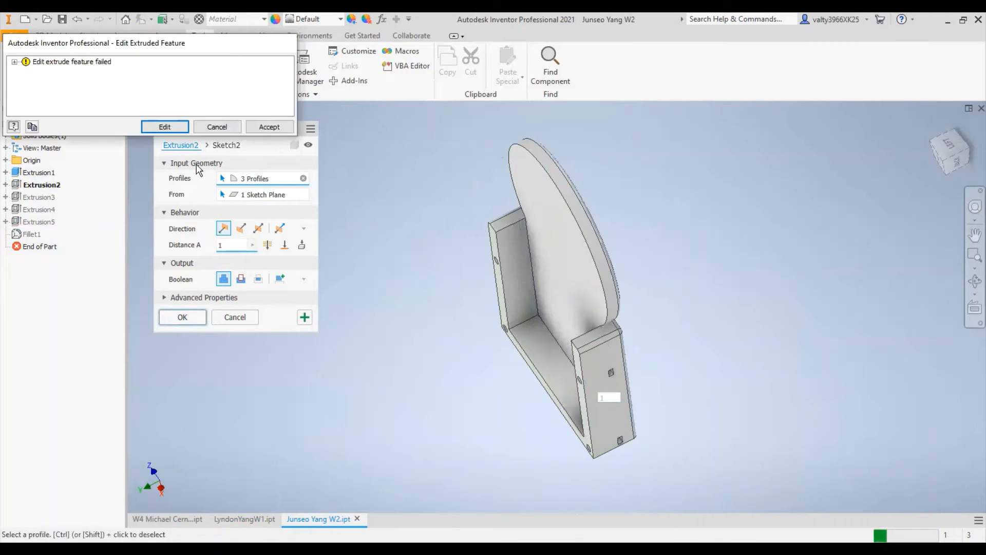
pyautogui.click(269, 127)
pyautogui.moveTo(775, 277)
pyautogui.keyDown('shift'); pyautogui.mouseDown(button='middle')
pyautogui.moveTo(739, 267)
pyautogui.moveTo(779, 267)
pyautogui.mouseUp(button='middle'); pyautogui.keyUp('shift')
pyautogui.hotkey('ctrl', 'z')
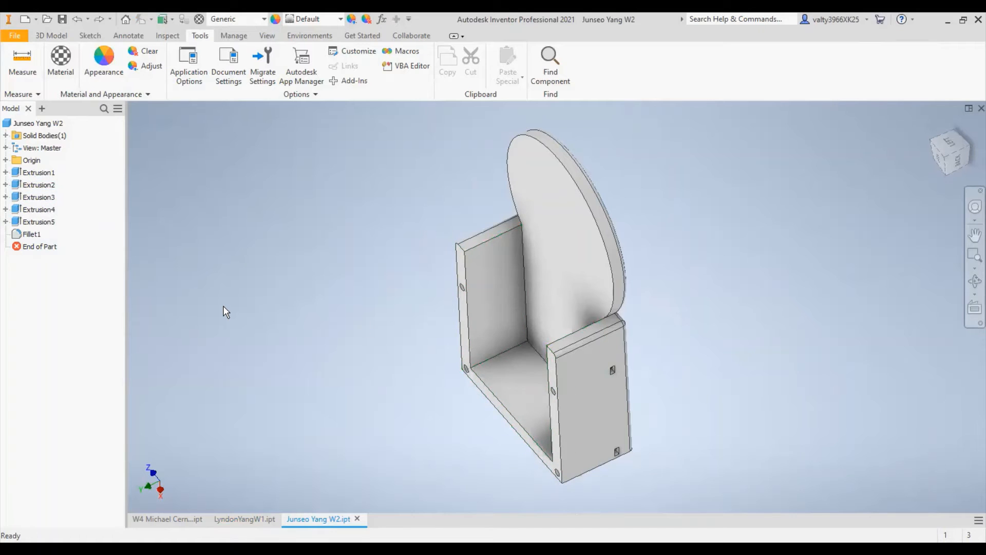
# - Set the wall extrusion's distance to 1 in, accept the edit despite the error, and examine the part from several sides
pyautogui.doubleClick(17, 186)
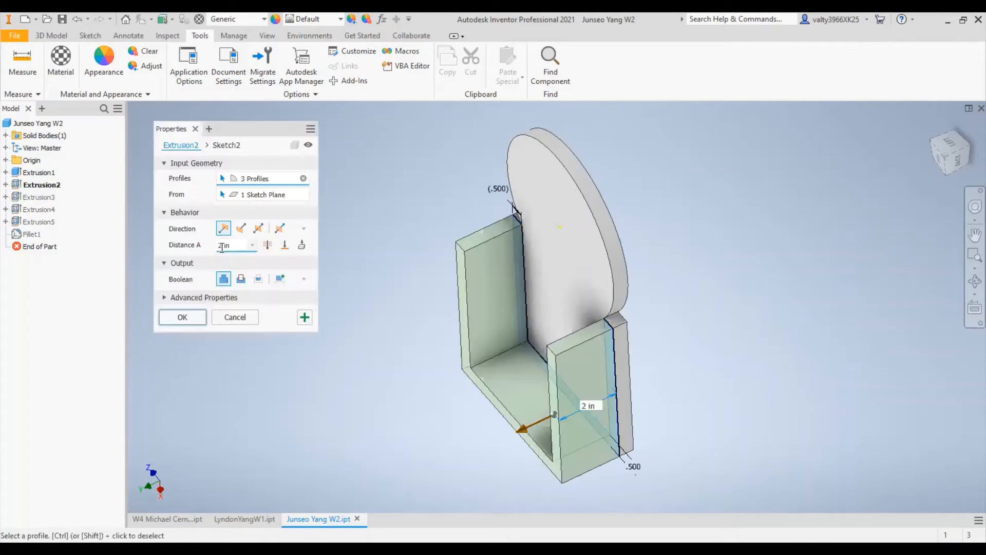
pyautogui.doubleClick(222, 246)
pyautogui.write('1')
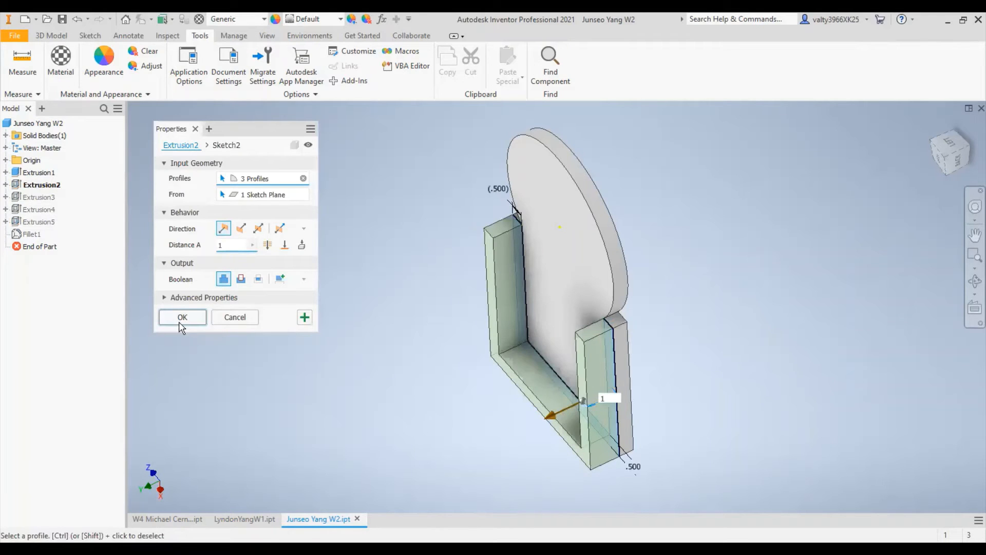
pyautogui.click(179, 318)
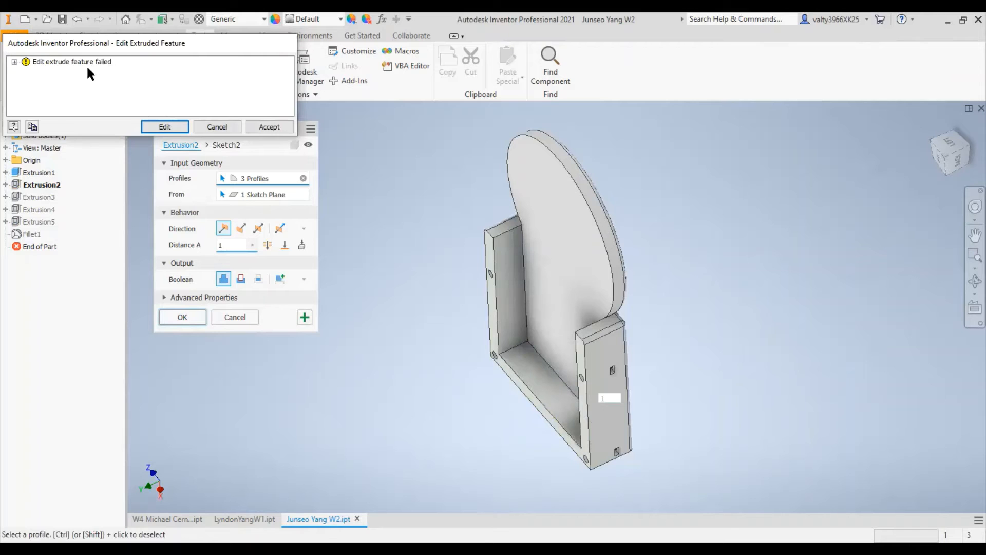
pyautogui.click(271, 127)
pyautogui.keyDown('shift'); pyautogui.moveTo(597, 285); pyautogui.dragTo(773, 308, button='middle'); pyautogui.keyUp('shift')
pyautogui.scroll(-6, 534, 328)
pyautogui.scroll(2, 630, 301)
pyautogui.keyDown('shift'); pyautogui.moveTo(660, 301); pyautogui.dragTo(480, 357, button='middle'); pyautogui.keyUp('shift')
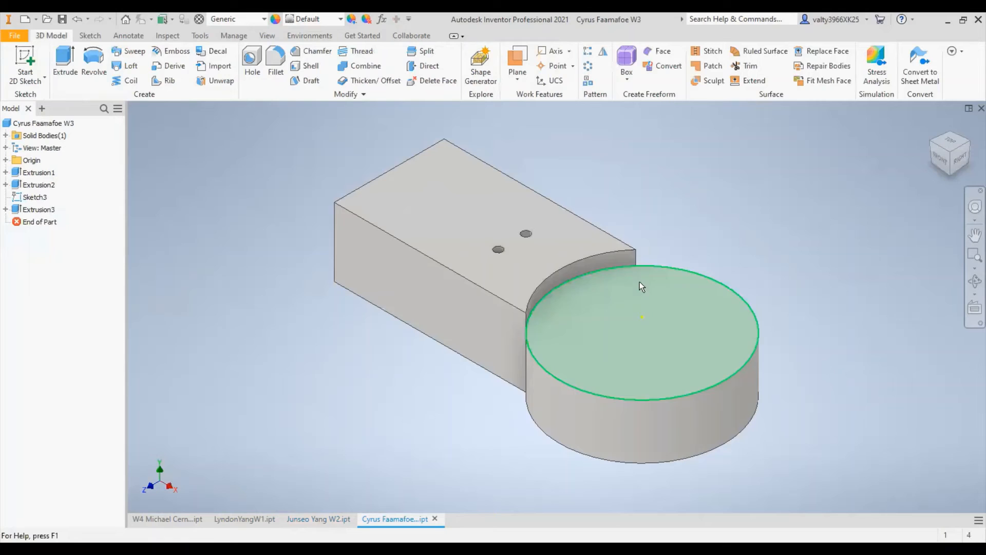
pyautogui.keyDown('shift'); pyautogui.moveTo(639, 281); pyautogui.dragTo(502, 325, button='middle'); pyautogui.keyUp('shift')
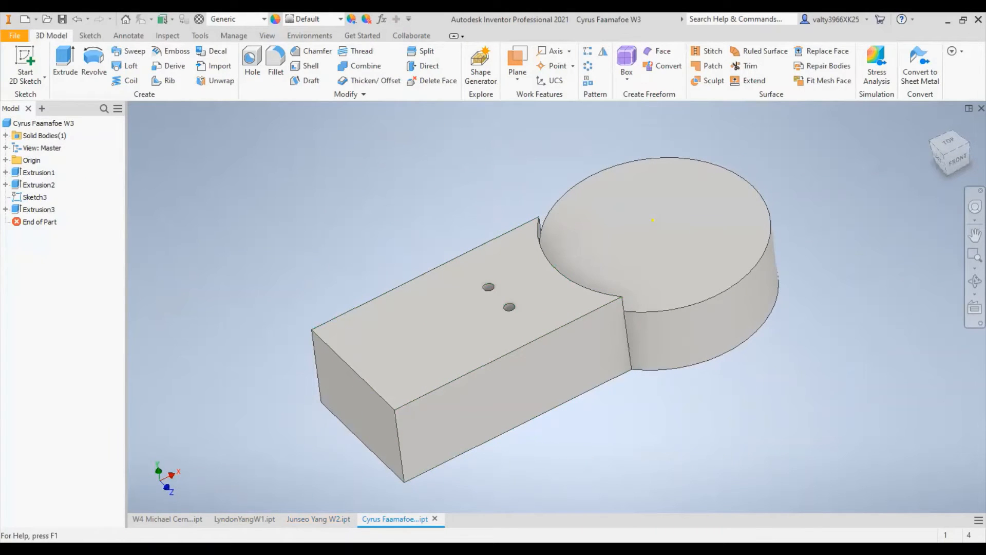
# - Sketch a three-point rectangle covering the rectangular end face of the third part's block, and finish the sketch
pyautogui.keyDown('shift'); pyautogui.moveTo(462, 341); pyautogui.dragTo(178, 257, button='middle'); pyautogui.keyUp('shift')
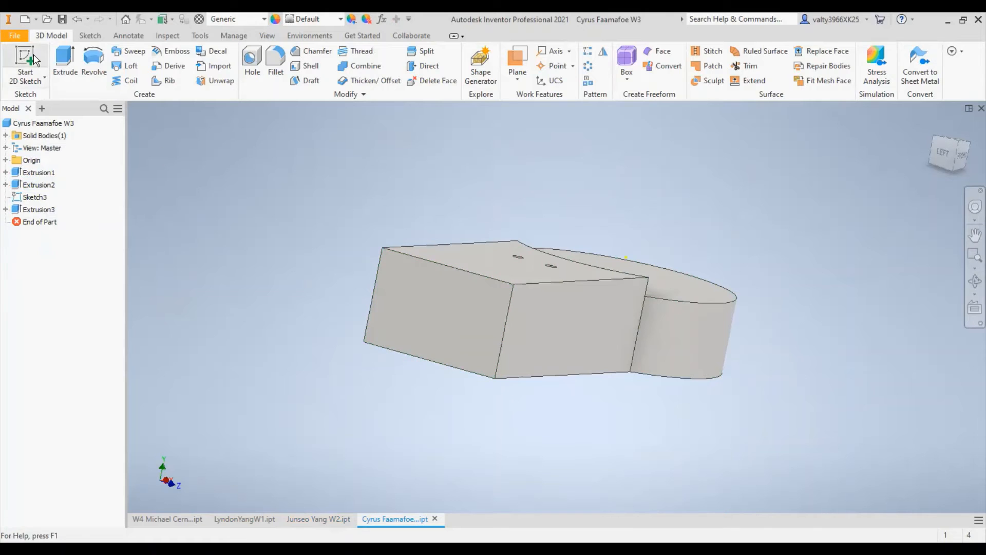
pyautogui.click(44, 65)
pyautogui.click(435, 316)
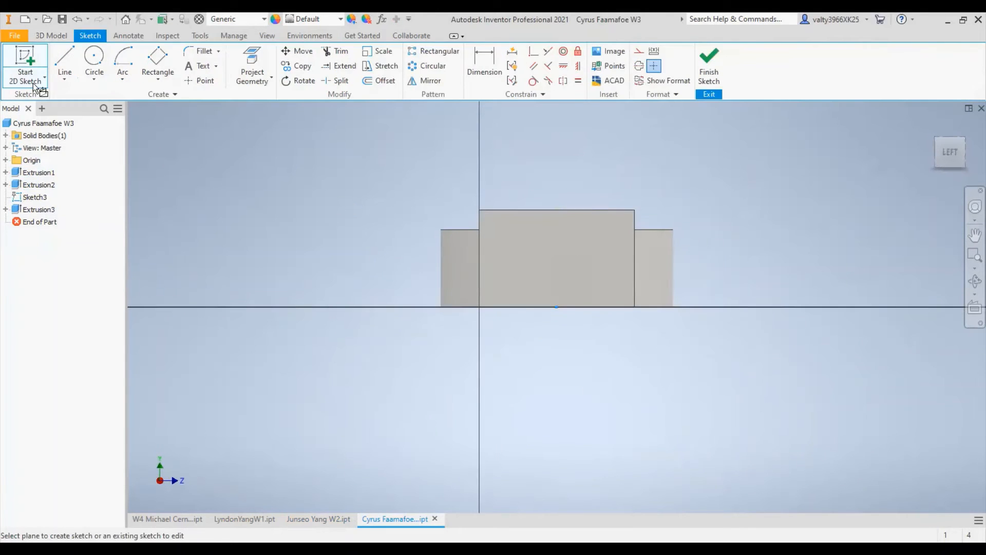
pyautogui.click(157, 64)
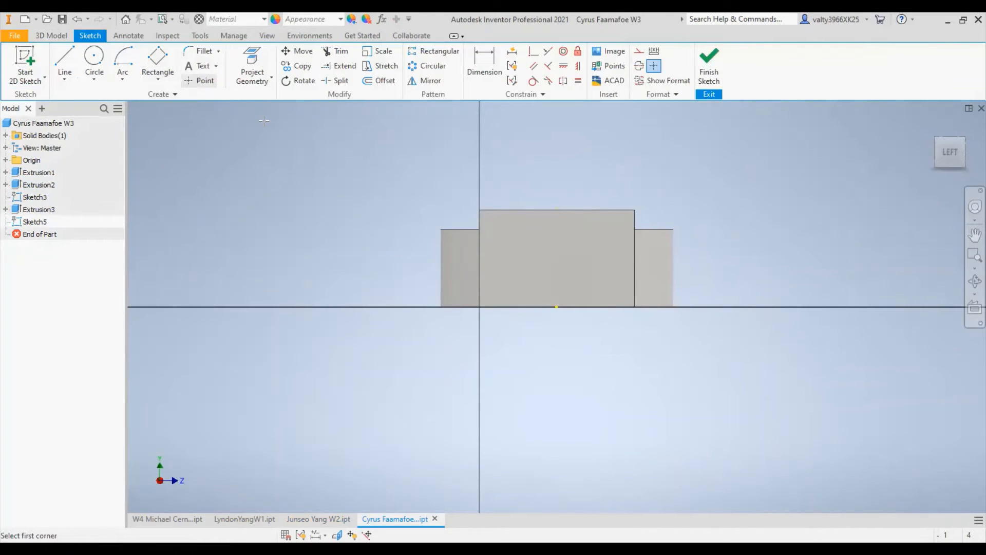
pyautogui.click(480, 306)
pyautogui.click(480, 210)
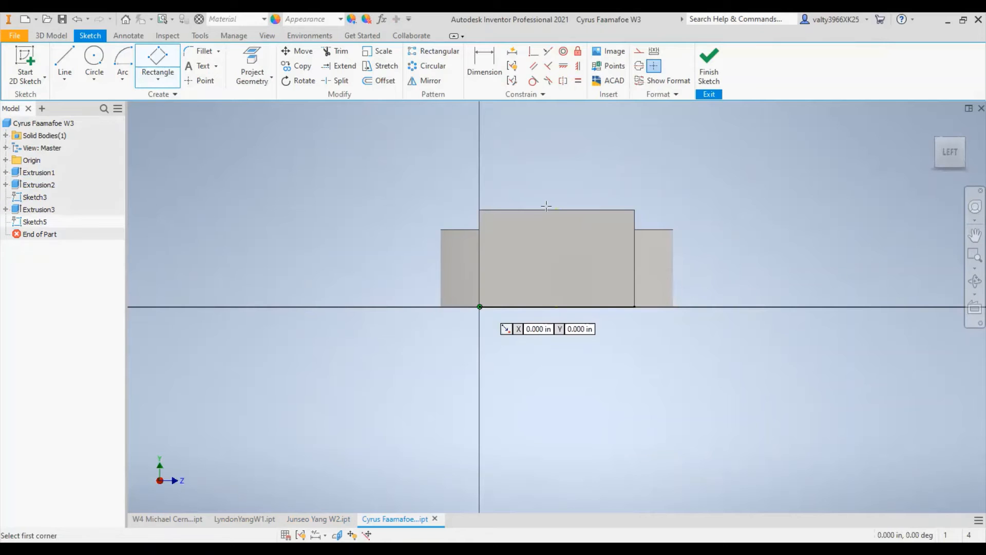
pyautogui.click(634, 210)
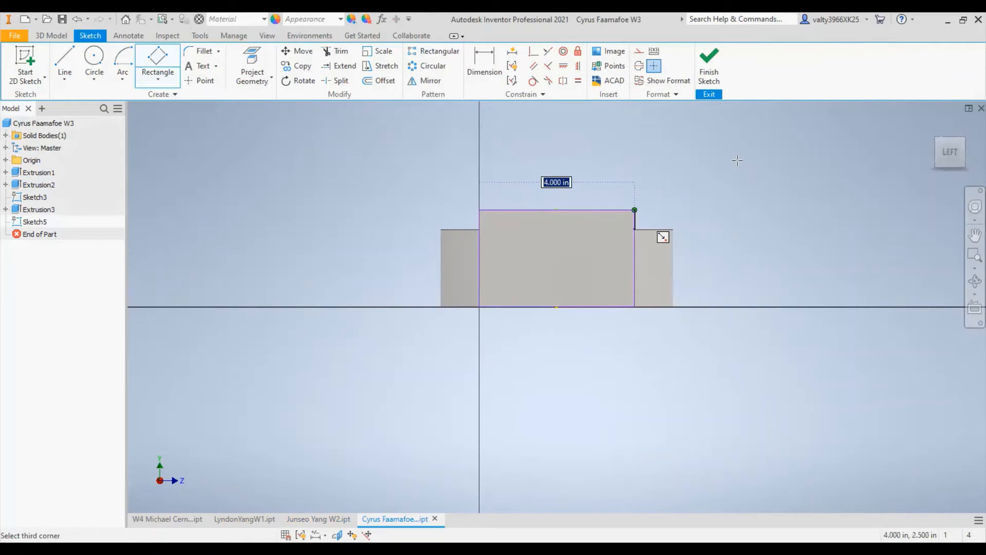
pyautogui.click(711, 65)
# - Try a flipped 1 in extrude cut from the end-face rectangle, and undo back to before the sketch
pyautogui.press('e')
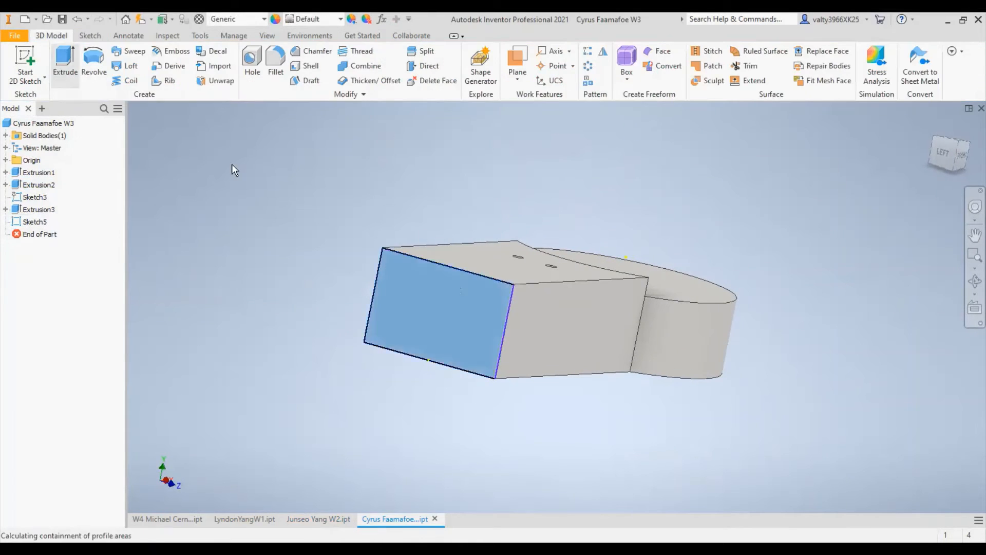
pyautogui.keyDown('shift'); pyautogui.moveTo(455, 294); pyautogui.dragTo(596, 240, button='middle'); pyautogui.keyUp('shift')
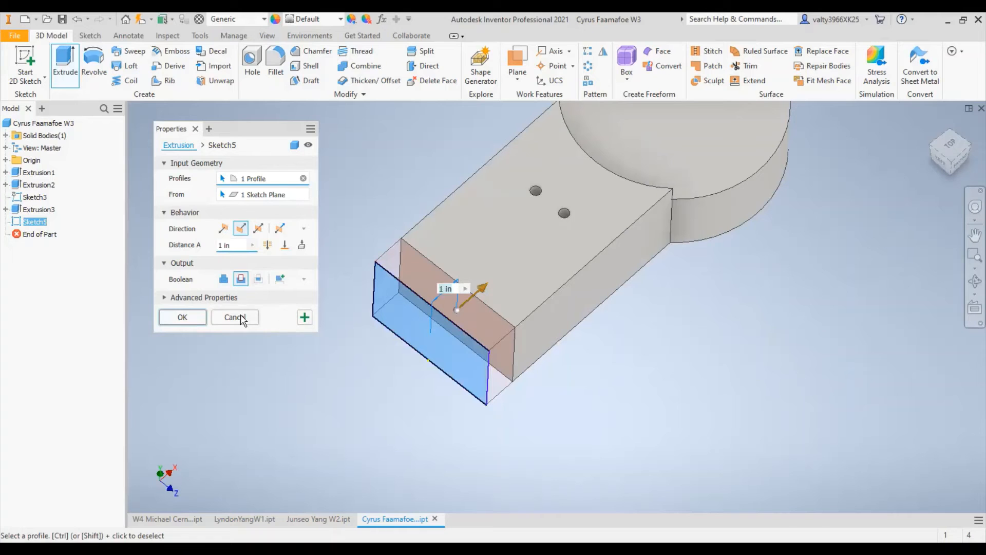
pyautogui.hotkey('ctrl', 'z')
pyautogui.hotkey('ctrl', 'z')
pyautogui.hotkey('ctrl', 'z')
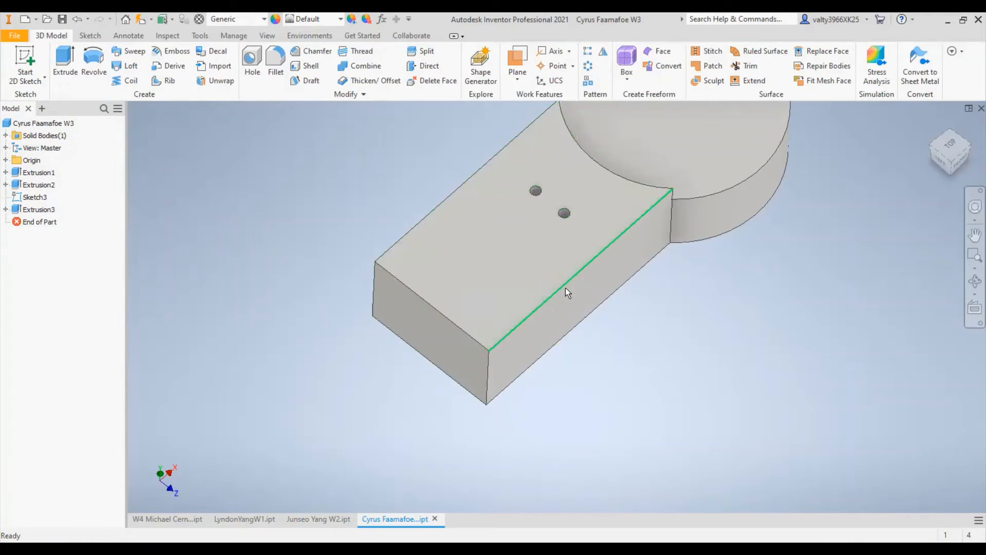
# - Start a new sketch on the block's end face, draw a 4 by 2.5 in rectangle over it, and finish the sketch
pyautogui.keyDown('shift'); pyautogui.moveTo(565, 287); pyautogui.dragTo(636, 242, button='middle'); pyautogui.keyUp('shift')
pyautogui.click(24, 60)
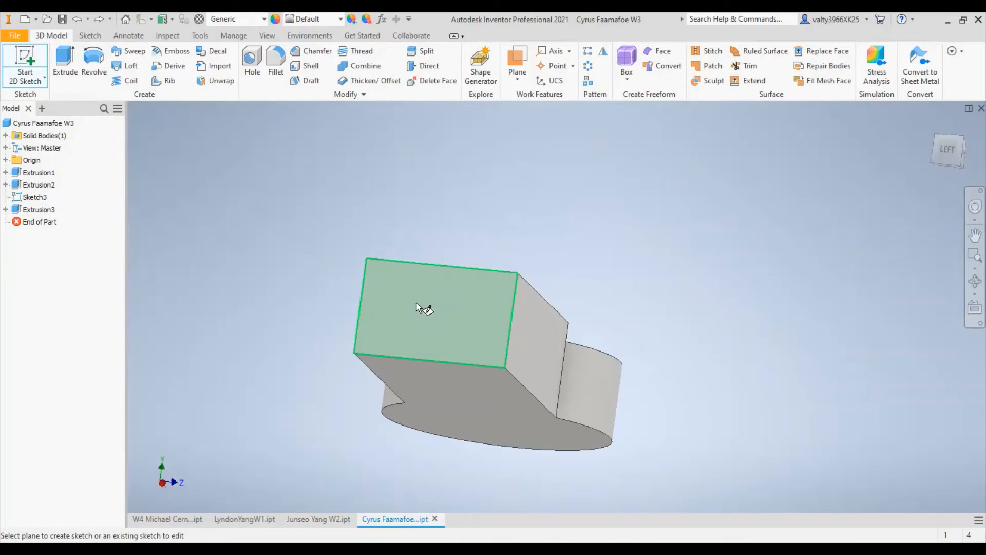
pyautogui.click(437, 329)
pyautogui.press('r')
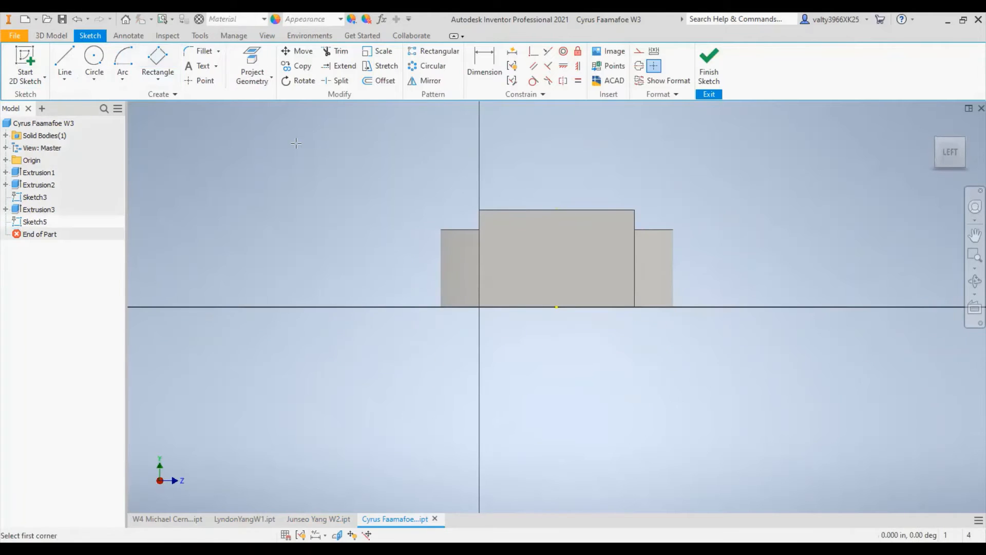
pyautogui.click(479, 209)
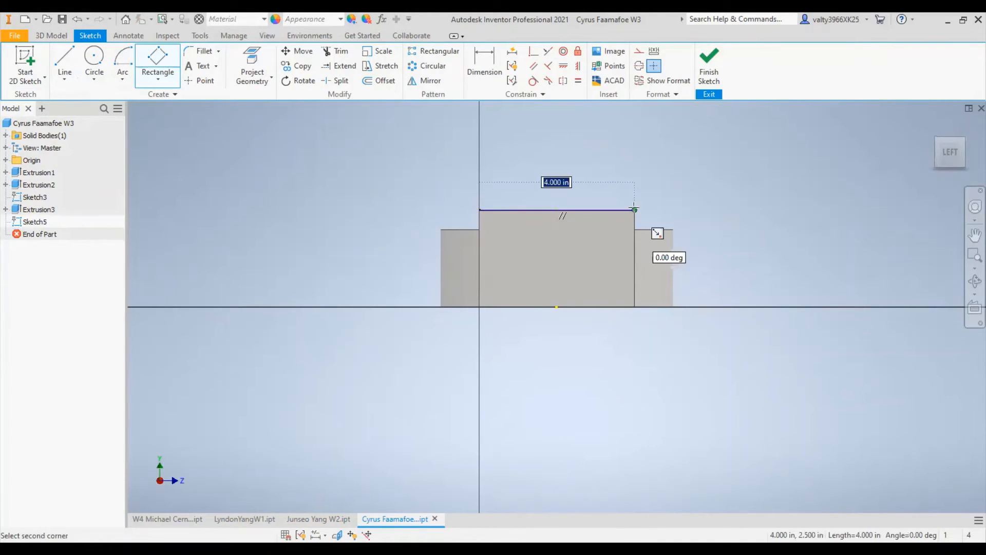
pyautogui.click(633, 304)
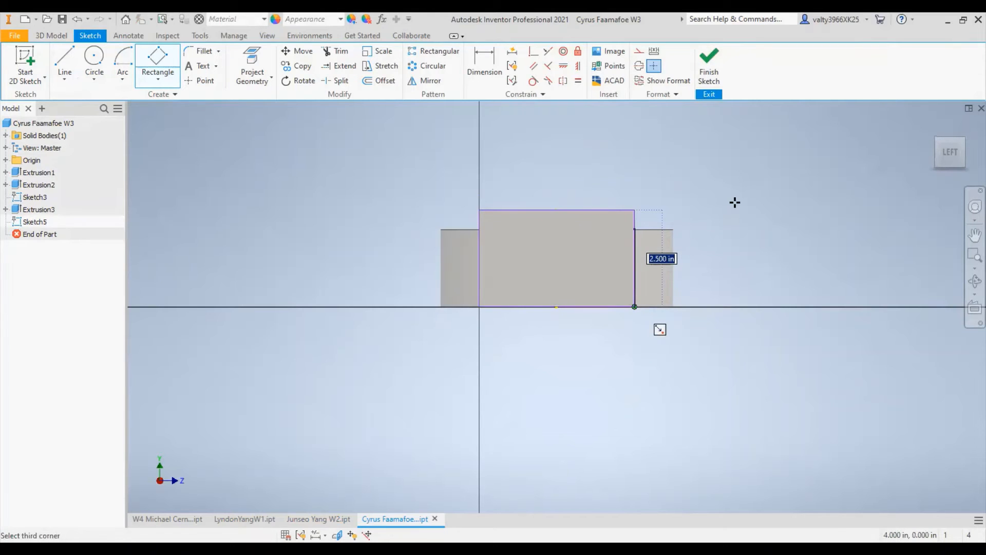
pyautogui.click(709, 62)
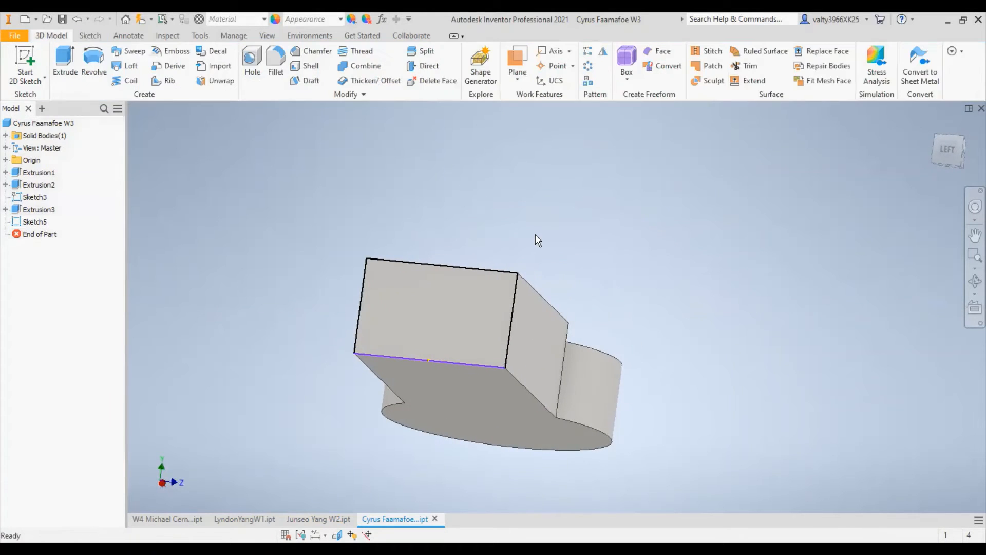
# - Extrude the end-face rectangle as a flipped 1 in cut to shorten the block
pyautogui.moveTo(535, 234)
pyautogui.keyDown('shift'); pyautogui.mouseDown(button='middle')
pyautogui.moveTo(512, 272)
pyautogui.moveTo(368, 304)
pyautogui.mouseUp(button='middle'); pyautogui.keyUp('shift')
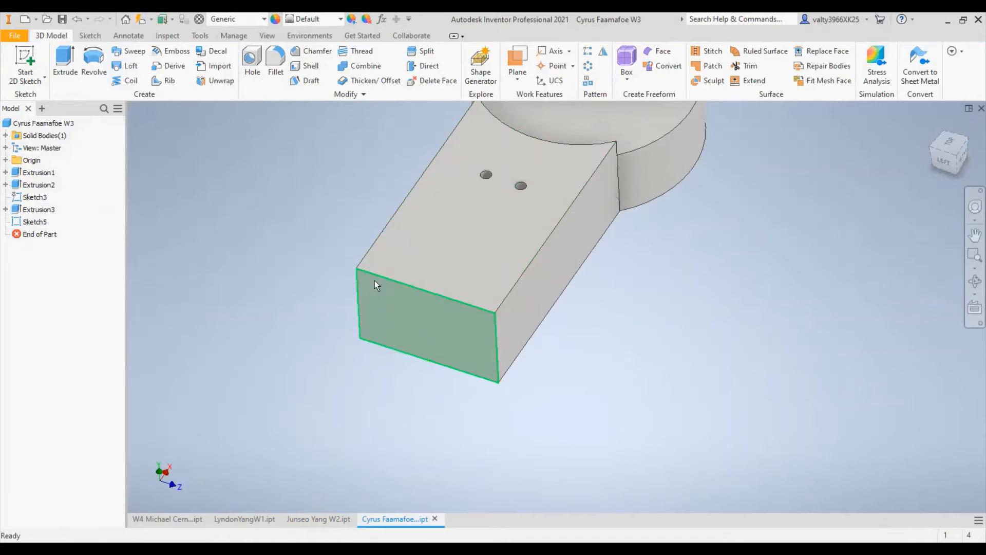
pyautogui.press('e')
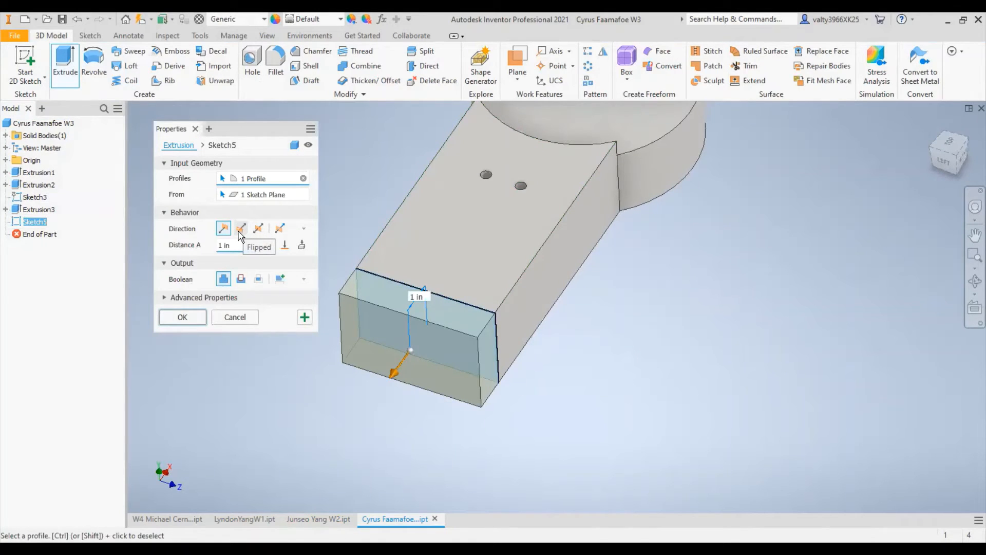
pyautogui.click(240, 230)
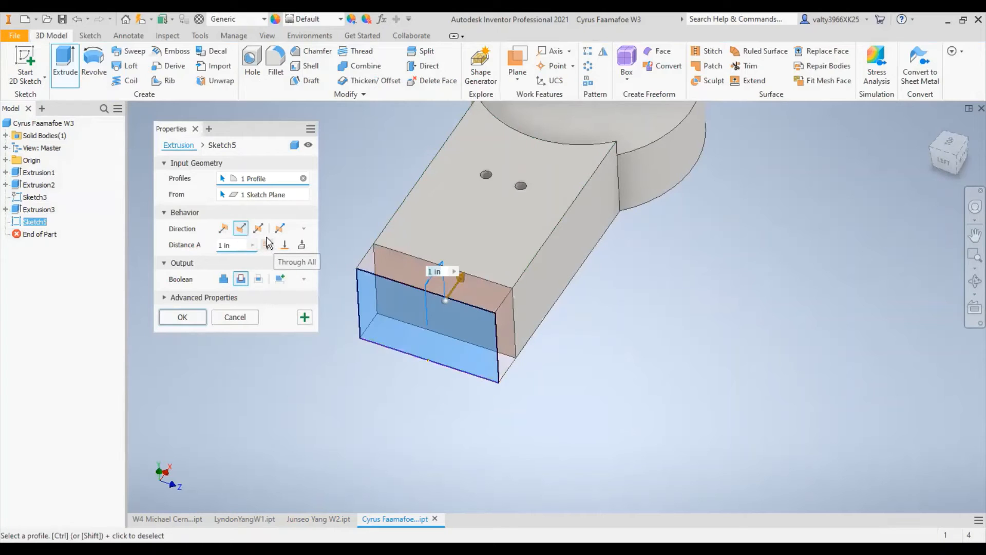
pyautogui.click(267, 244)
pyautogui.keyDown('shift'); pyautogui.moveTo(649, 253); pyautogui.dragTo(639, 268, button='middle'); pyautogui.keyUp('shift')
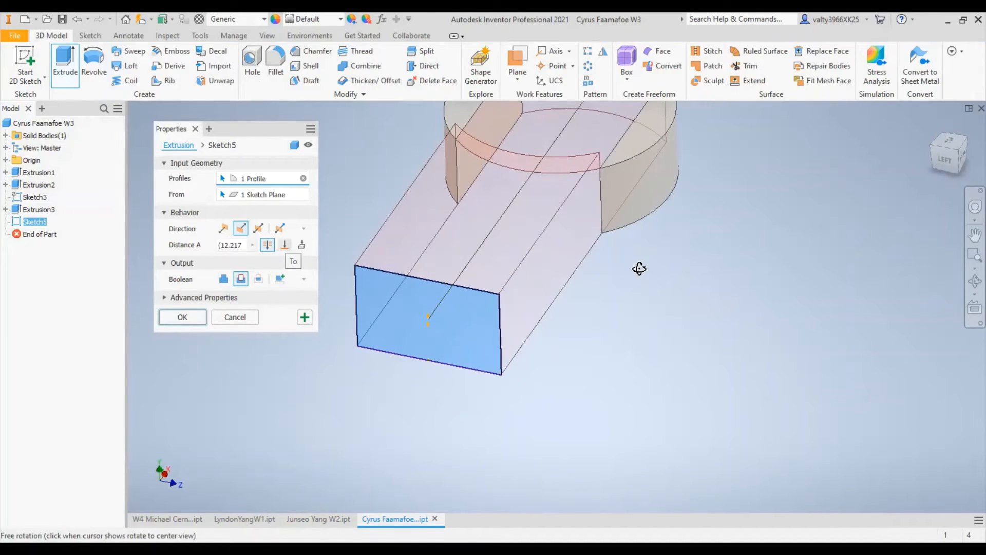
pyautogui.click(236, 245)
pyautogui.write('1')
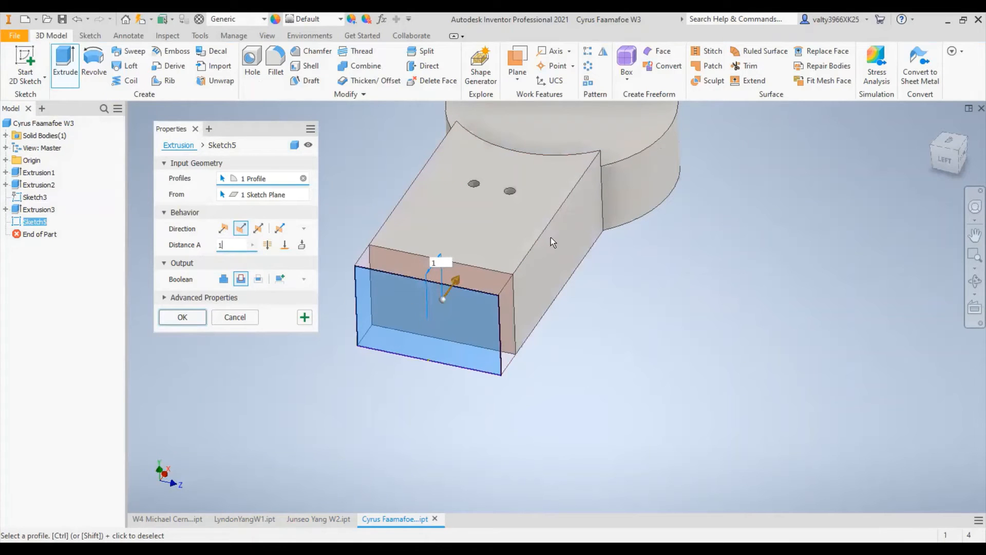
pyautogui.keyDown('shift'); pyautogui.moveTo(547, 267); pyautogui.dragTo(548, 303, button='middle'); pyautogui.keyUp('shift')
pyautogui.click(189, 321)
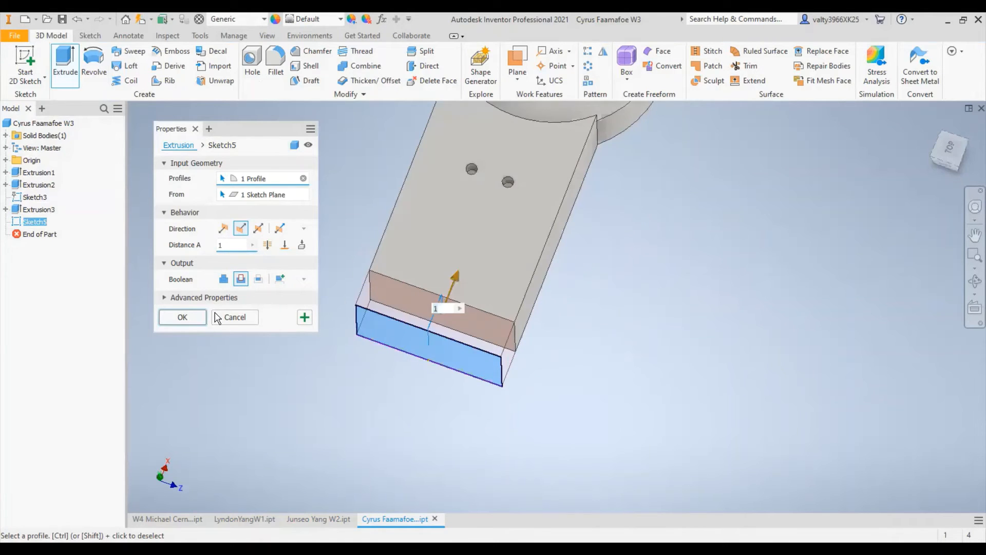
pyautogui.keyDown('shift'); pyautogui.moveTo(686, 298); pyautogui.dragTo(672, 250, button='middle'); pyautogui.keyUp('shift')
pyautogui.moveTo(755, 239); pyautogui.dragTo(720, 309, button='middle')
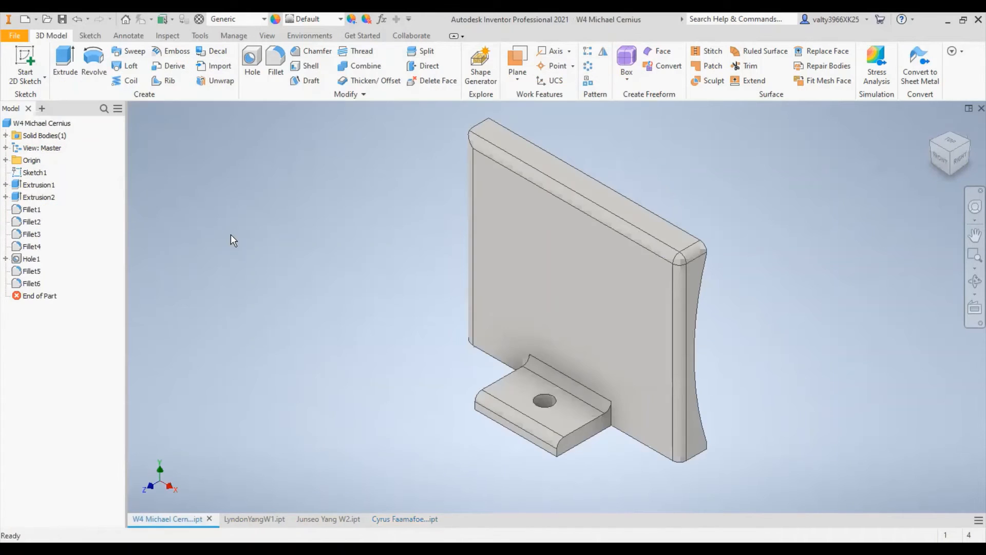
# - Examine the plate's curved back, filleted edges and drilled foot from the side, above and behind
pyautogui.press('F4')
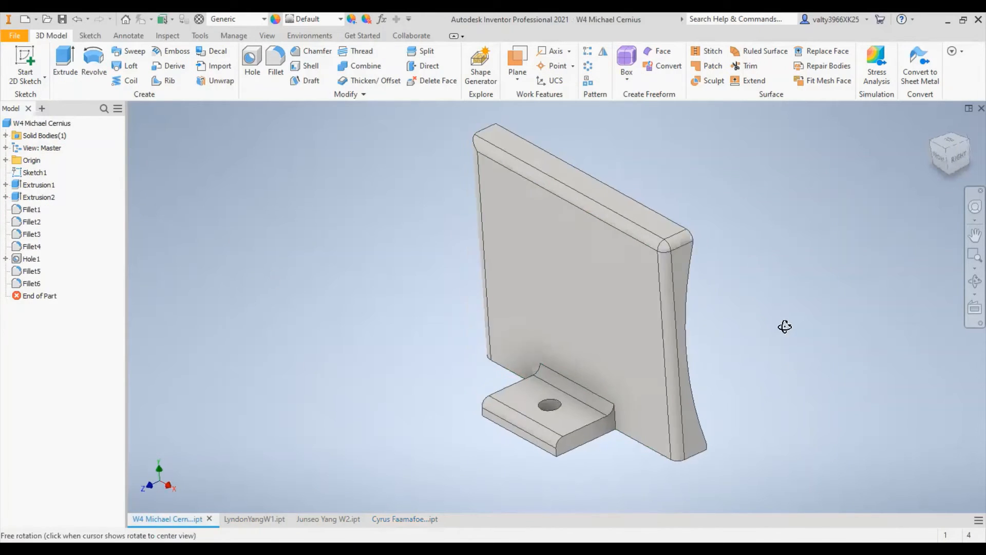
pyautogui.moveTo(783, 326); pyautogui.dragTo(539, 365)
pyautogui.keyDown('shift'); pyautogui.moveTo(538, 378); pyautogui.dragTo(480, 396, button='middle'); pyautogui.keyUp('shift')
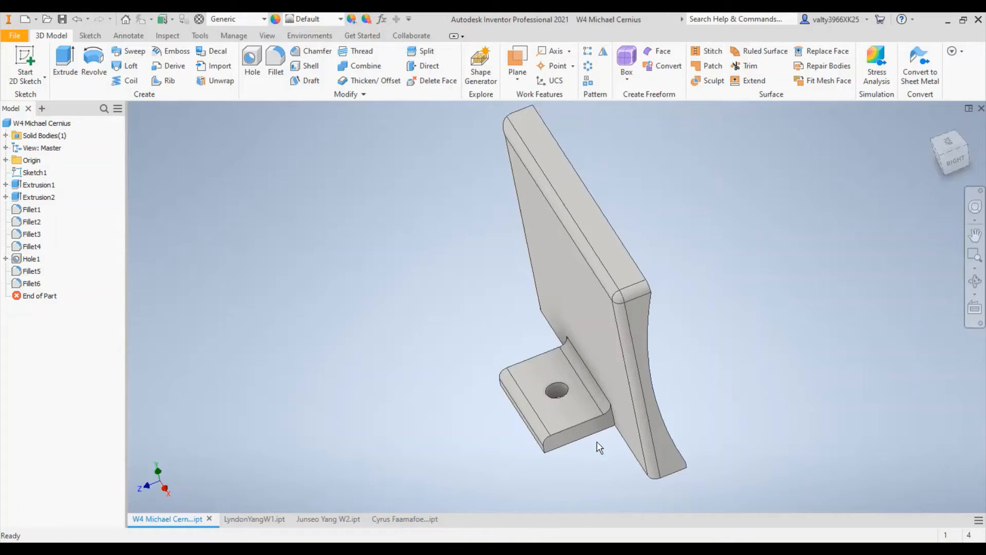
pyautogui.click(517, 384)
pyautogui.click(738, 408)
pyautogui.keyDown('shift'); pyautogui.moveTo(768, 315); pyautogui.dragTo(726, 415, button='middle'); pyautogui.keyUp('shift')
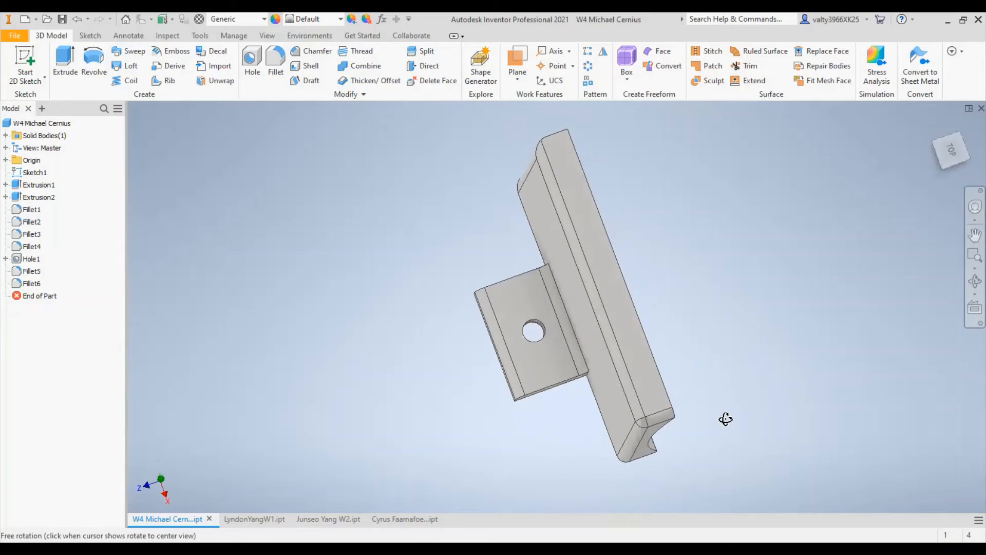
pyautogui.keyDown('shift'); pyautogui.moveTo(567, 369); pyautogui.dragTo(629, 321, button='middle'); pyautogui.keyUp('shift')
pyautogui.scroll(-3, 572, 421)
pyautogui.keyDown('shift'); pyautogui.moveTo(694, 274); pyautogui.dragTo(636, 303, button='middle'); pyautogui.keyUp('shift')
pyautogui.scroll(4, 639, 307)
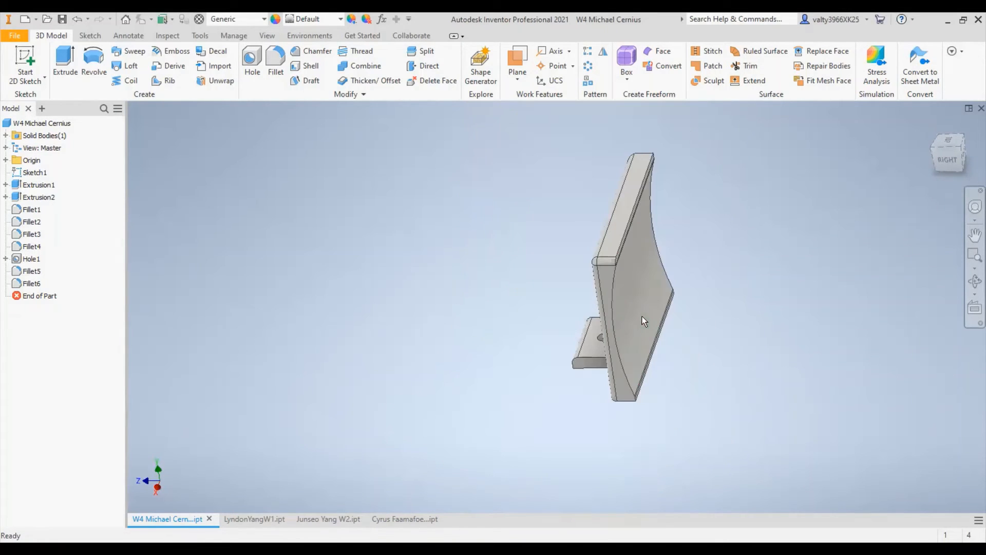
pyautogui.scroll(-3, 614, 304)
pyautogui.keyDown('shift'); pyautogui.moveTo(552, 226); pyautogui.dragTo(724, 337, button='middle'); pyautogui.keyUp('shift')
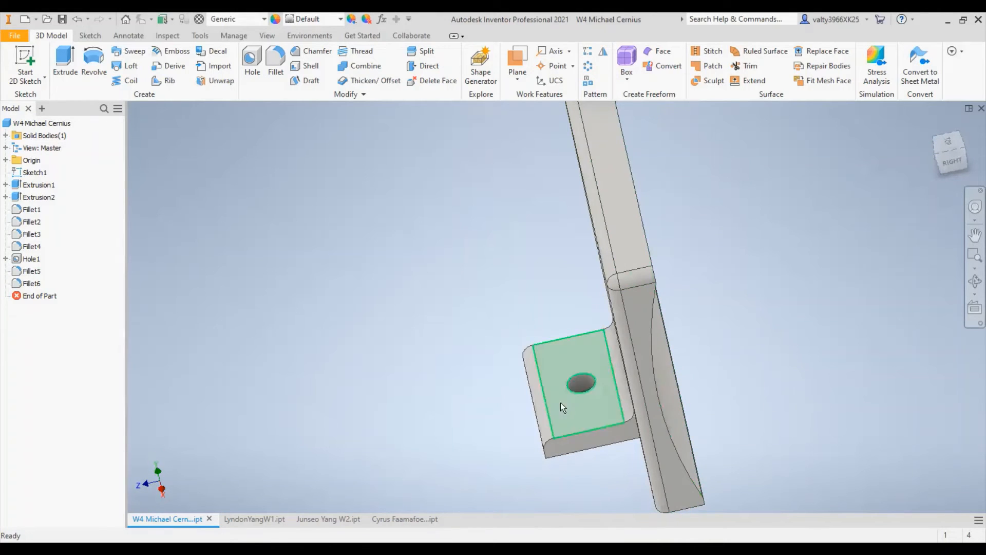
pyautogui.keyDown('shift'); pyautogui.moveTo(764, 410); pyautogui.dragTo(564, 431, button='middle'); pyautogui.keyUp('shift')
# - Sketch a three-point rectangle on the foot's side face, starting at the wall's lower corner and enclosing the foot's whole profile, and finish the sketch
pyautogui.click(954, 149)
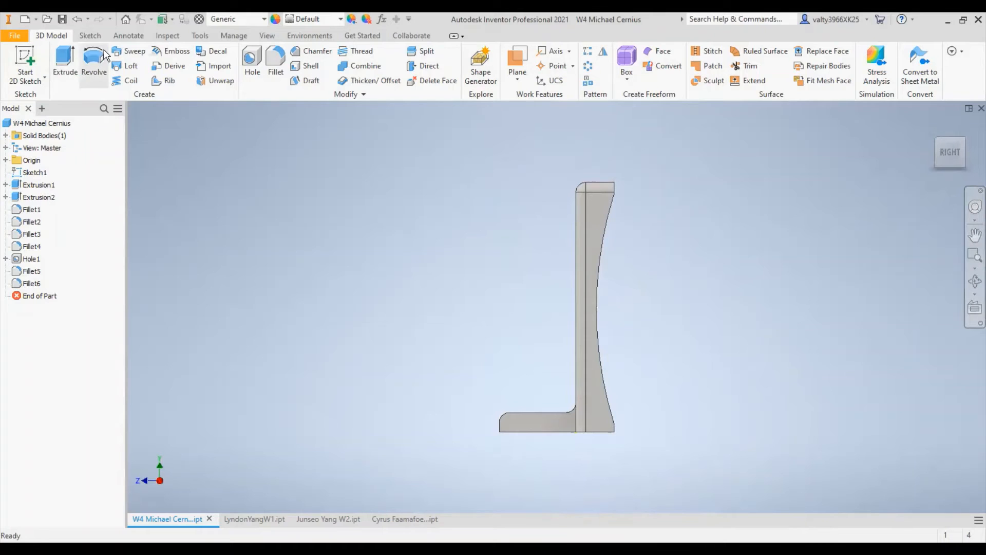
pyautogui.click(10, 60)
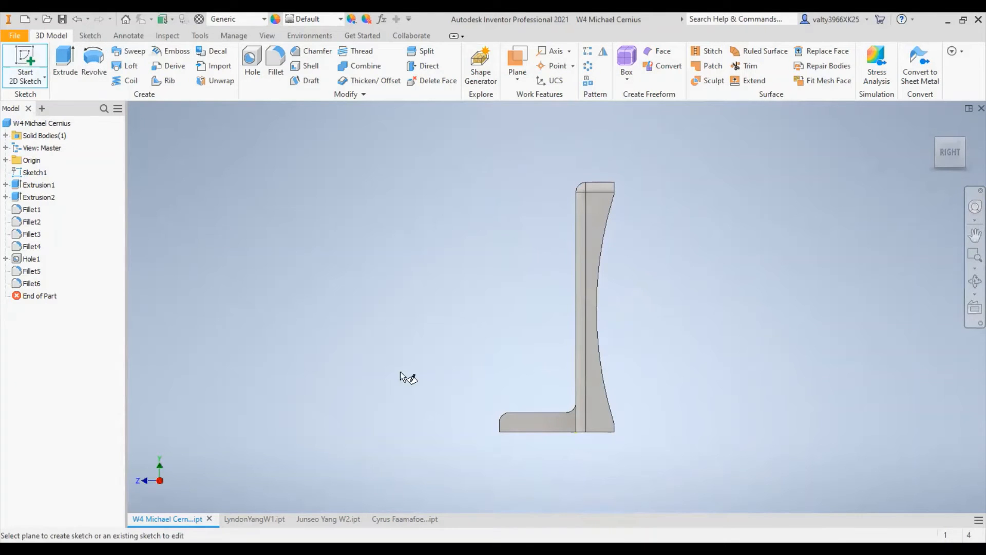
pyautogui.click(544, 420)
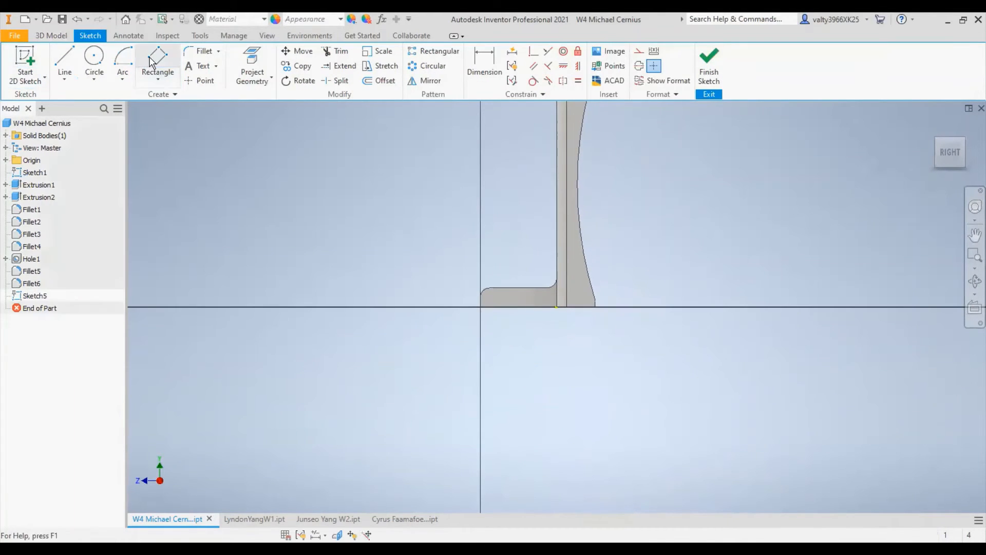
pyautogui.click(157, 61)
pyautogui.scroll(5, 553, 303)
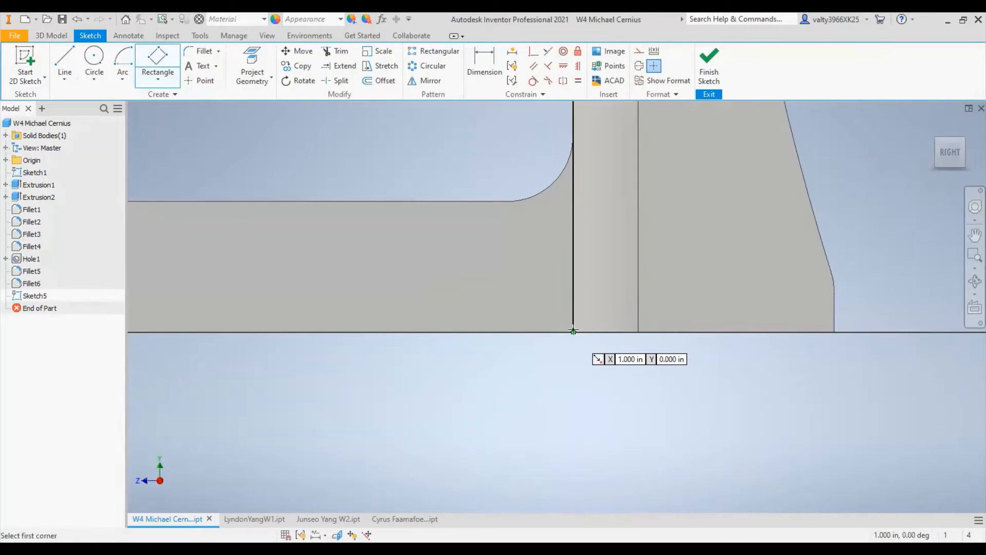
pyautogui.click(573, 331)
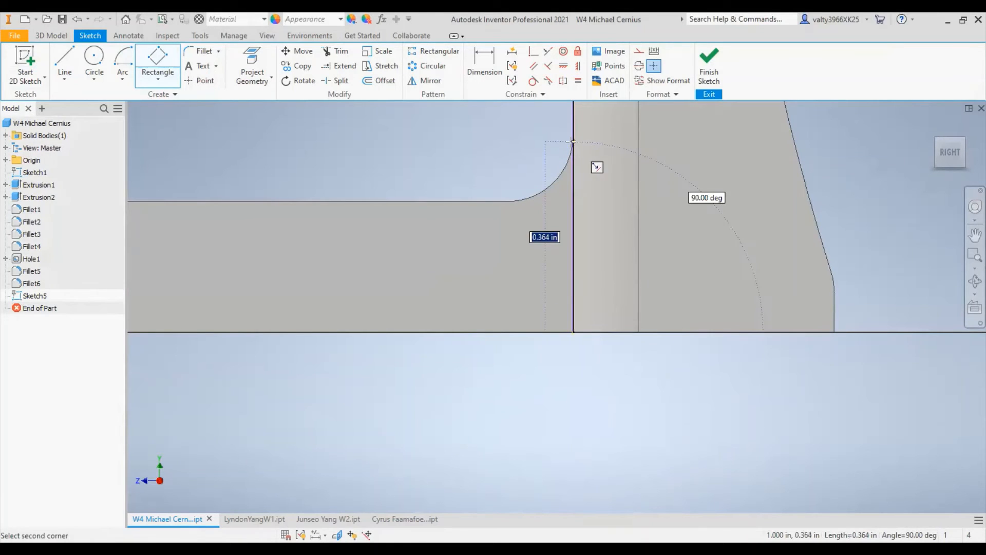
pyautogui.scroll(-5, 549, 147)
pyautogui.scroll(3, 549, 146)
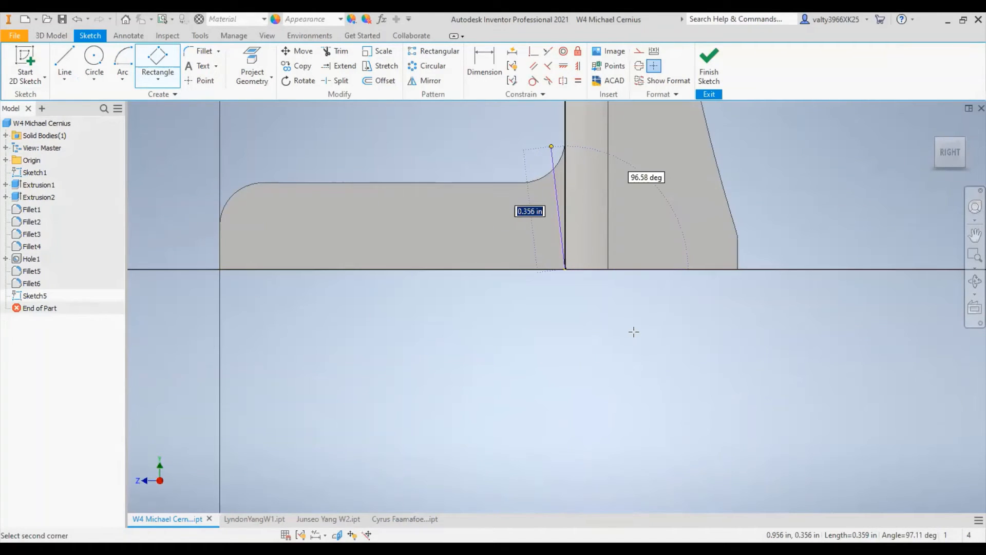
pyautogui.scroll(3, 633, 330)
pyautogui.click(227, 215)
pyautogui.scroll(2, 427, 338)
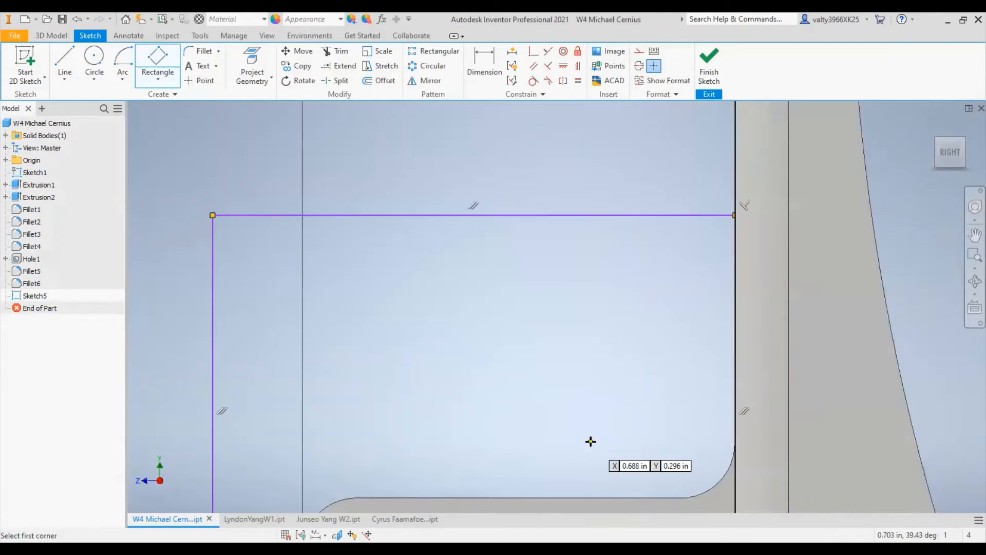
pyautogui.scroll(-3, 590, 440)
pyautogui.moveTo(628, 369); pyautogui.dragTo(617, 215, button='middle')
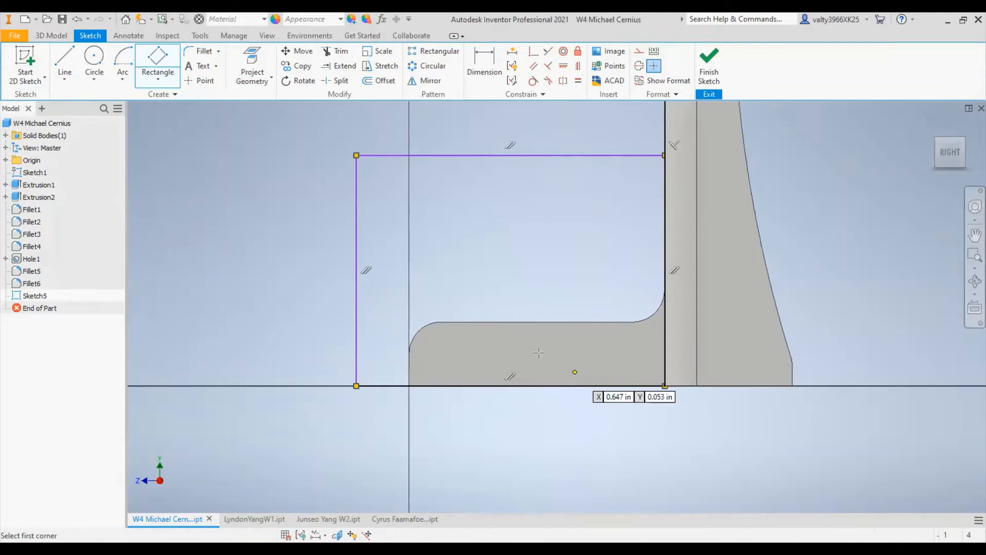
pyautogui.click(709, 64)
# - Try a flipped Through All extrude cut from the rectangle to remove the foot, and undo it
pyautogui.keyDown('shift'); pyautogui.moveTo(578, 286); pyautogui.dragTo(631, 310, button='middle'); pyautogui.keyUp('shift')
pyautogui.scroll(-3, 614, 393)
pyautogui.keyDown('shift'); pyautogui.moveTo(632, 384); pyautogui.dragTo(545, 412, button='middle'); pyautogui.keyUp('shift')
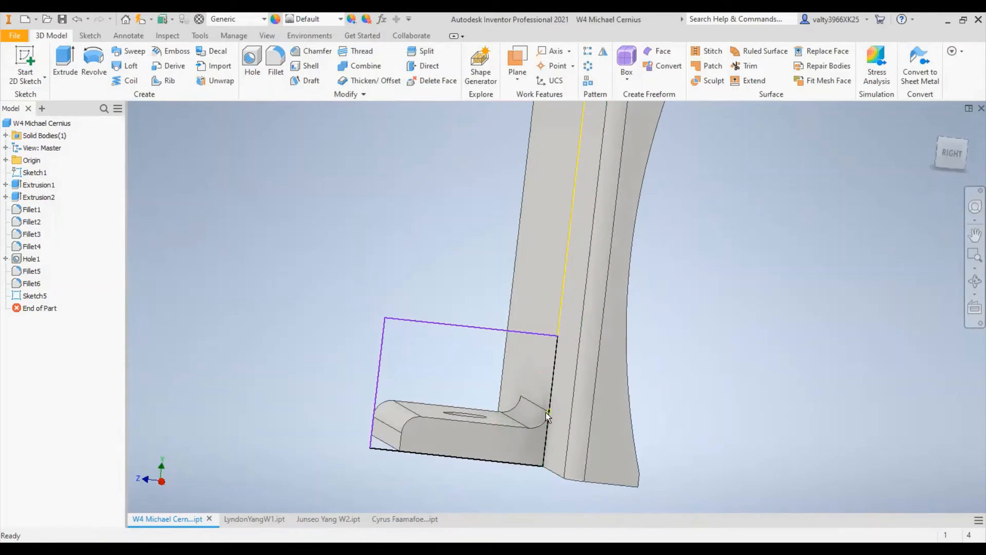
pyautogui.click(512, 450)
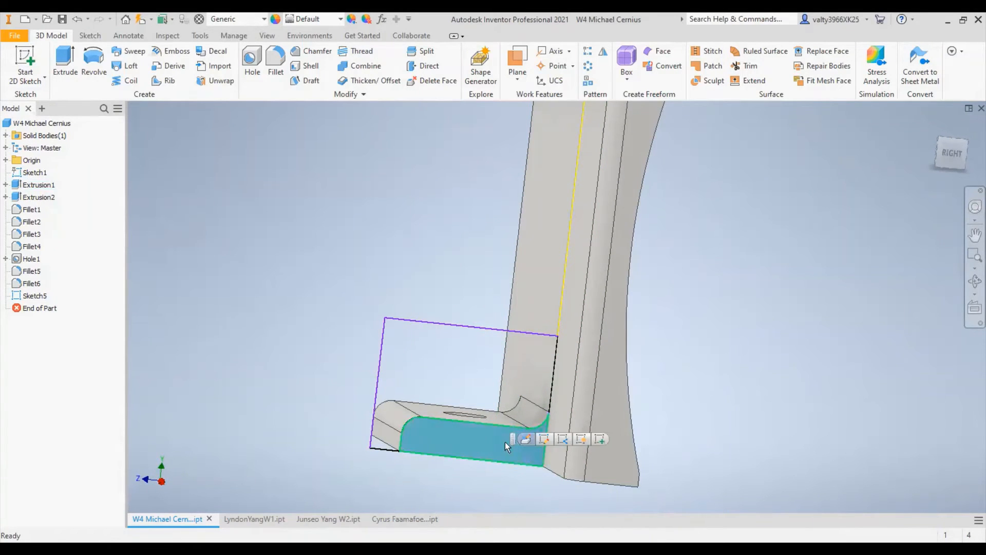
pyautogui.click(723, 372)
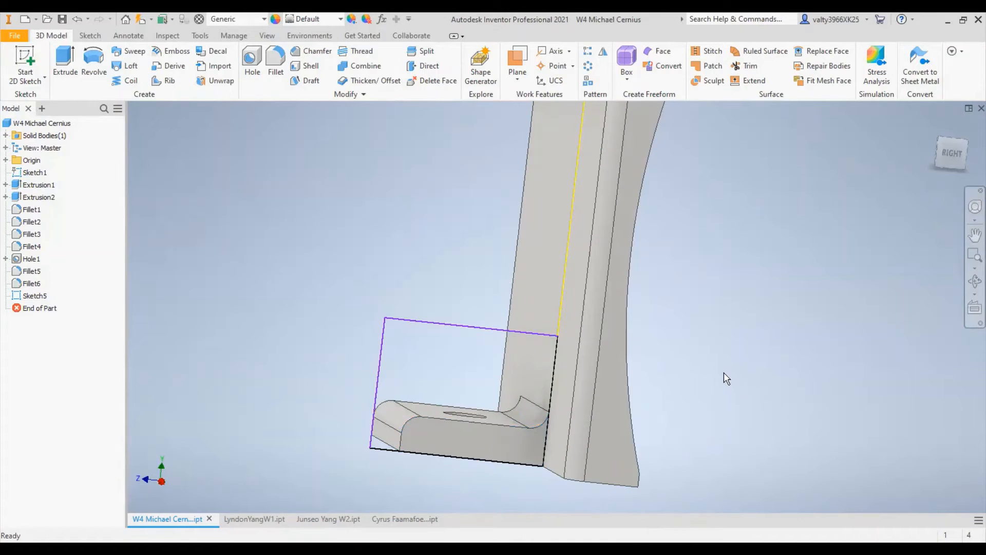
pyautogui.press('e')
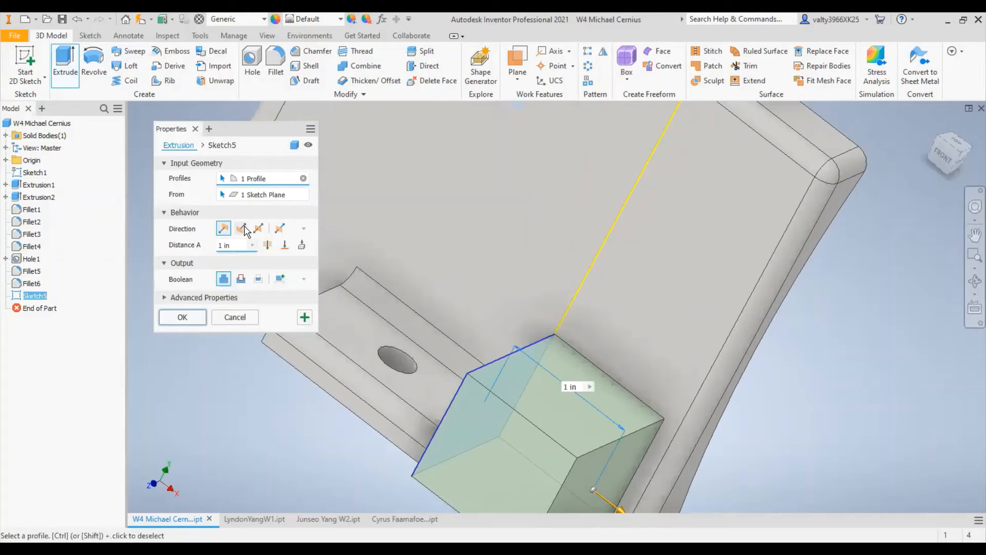
pyautogui.click(285, 246)
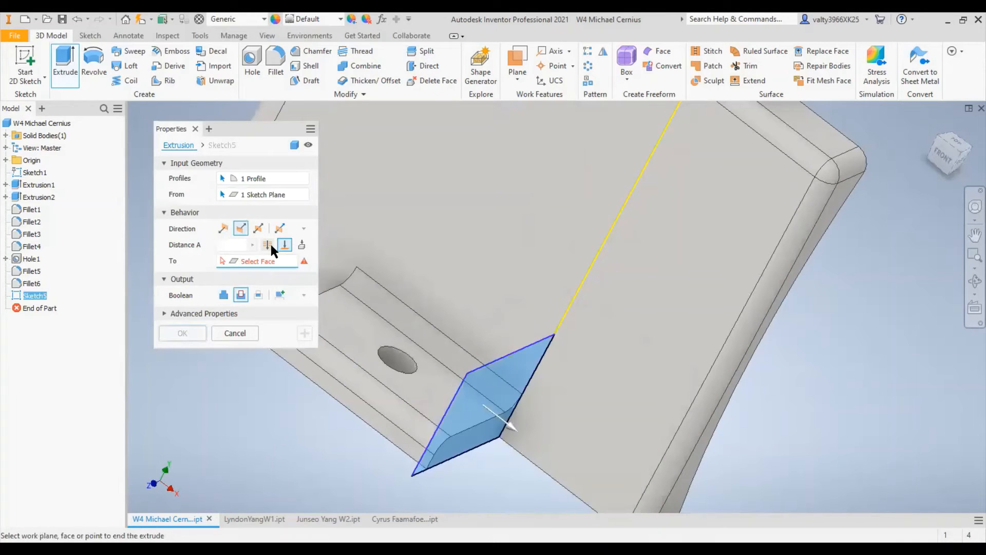
pyautogui.click(268, 245)
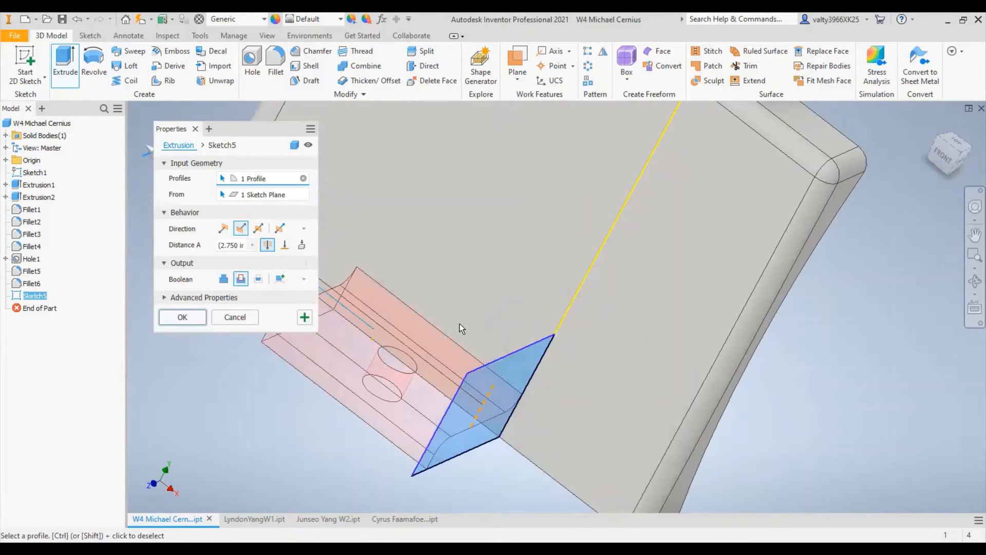
pyautogui.moveTo(460, 324); pyautogui.dragTo(579, 357, button='middle')
pyautogui.scroll(3, 579, 358)
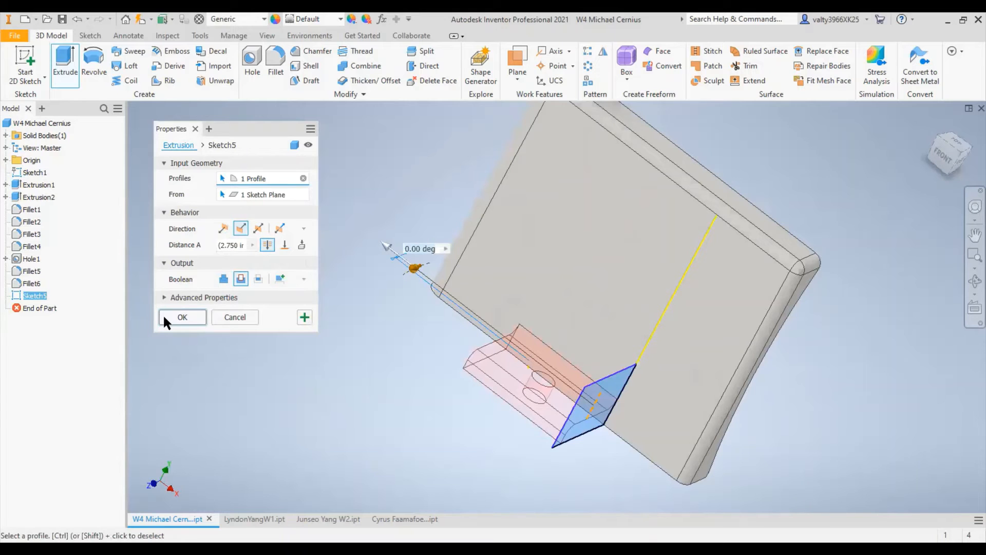
pyautogui.click(183, 316)
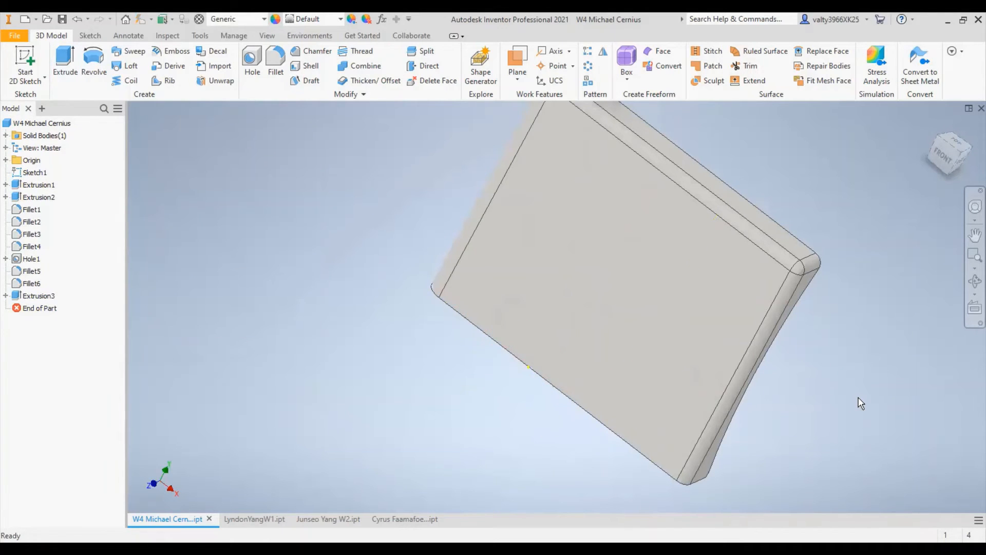
pyautogui.keyDown('shift'); pyautogui.moveTo(862, 393); pyautogui.dragTo(701, 321, button='middle'); pyautogui.keyUp('shift')
pyautogui.hotkey('ctrl', 'z')
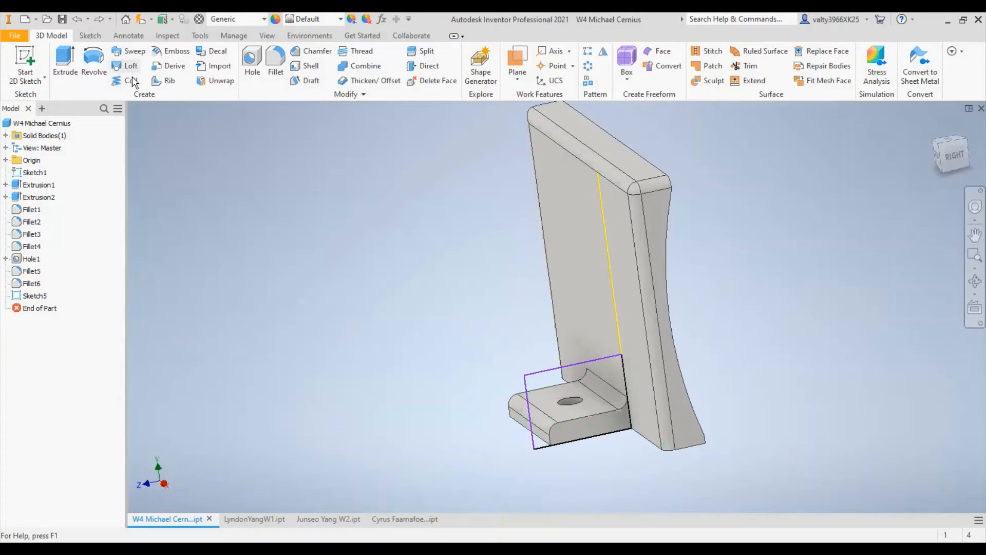
# - Extrude the rectangle in the flipped direction as a Through All cut, removing the foot from the plate
pyautogui.click(66, 72)
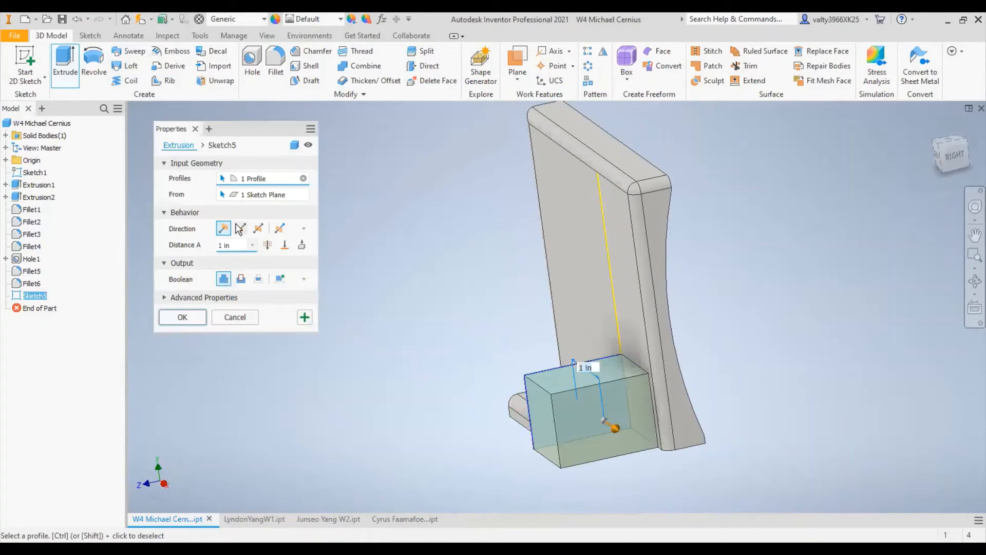
pyautogui.click(240, 228)
pyautogui.click(267, 245)
pyautogui.click(240, 278)
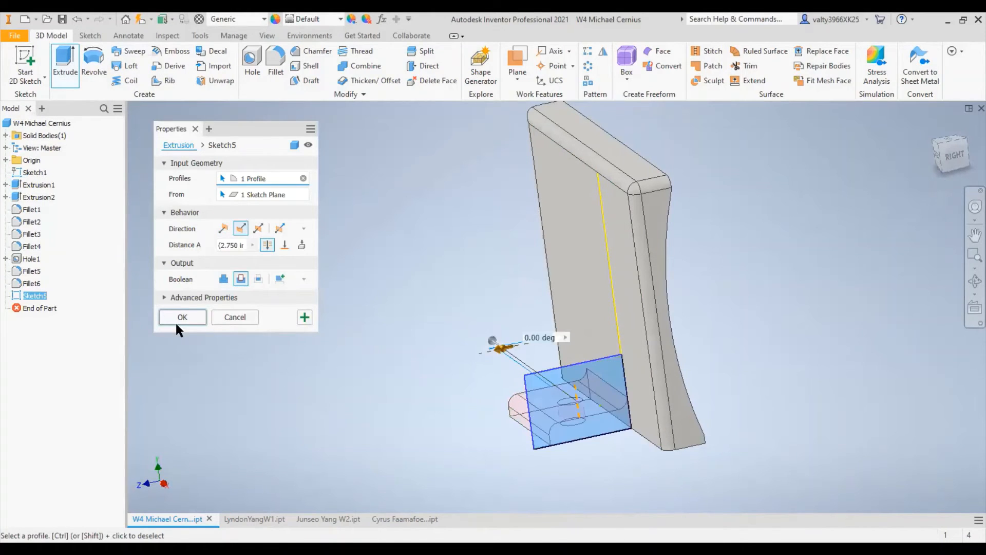
pyautogui.press('Return')
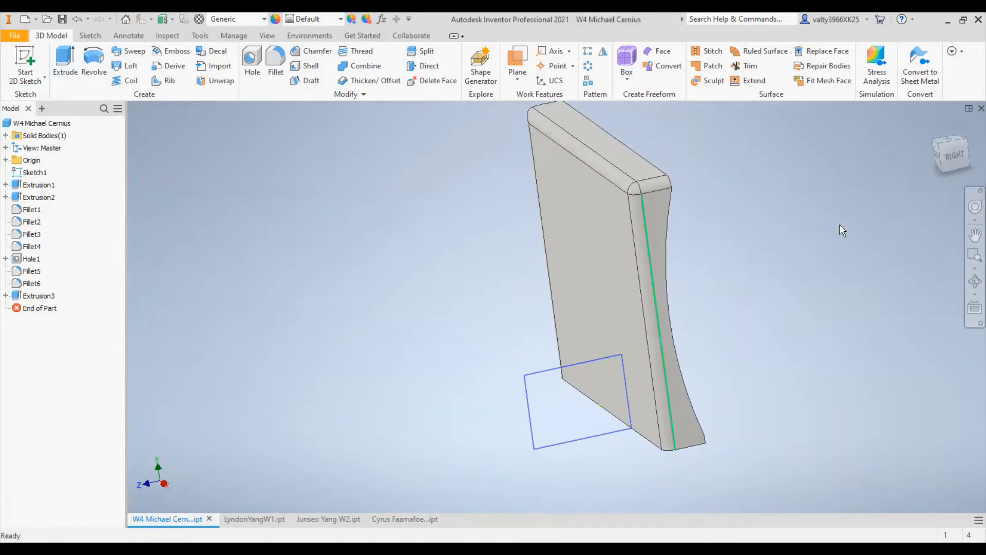
# - Examine the plate without its foot, checking the curved face, side profile and flat front face from several angles
pyautogui.keyDown('shift'); pyautogui.moveTo(807, 269); pyautogui.dragTo(755, 269, button='middle'); pyautogui.keyUp('shift')
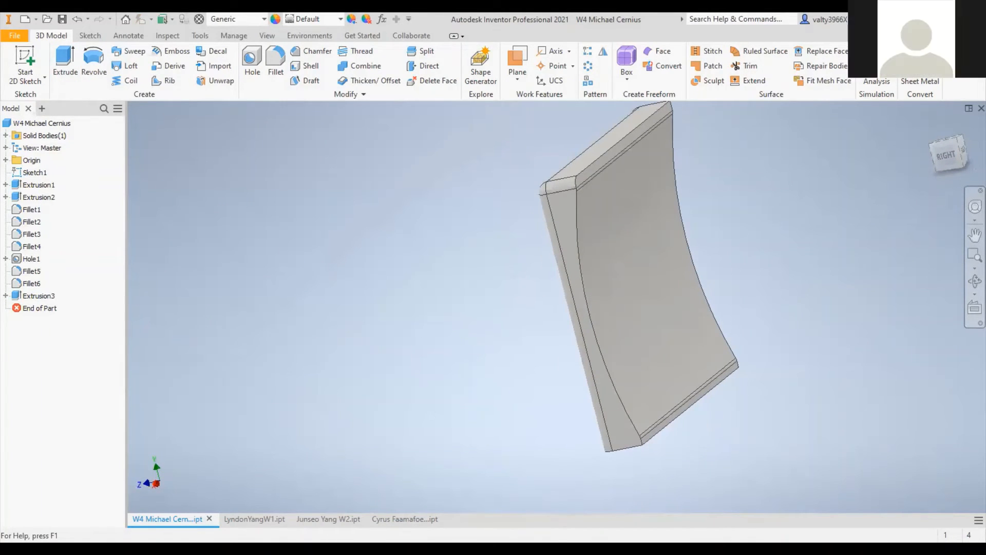
pyautogui.keyDown('shift'); pyautogui.moveTo(711, 281); pyautogui.dragTo(745, 277, button='middle'); pyautogui.keyUp('shift')
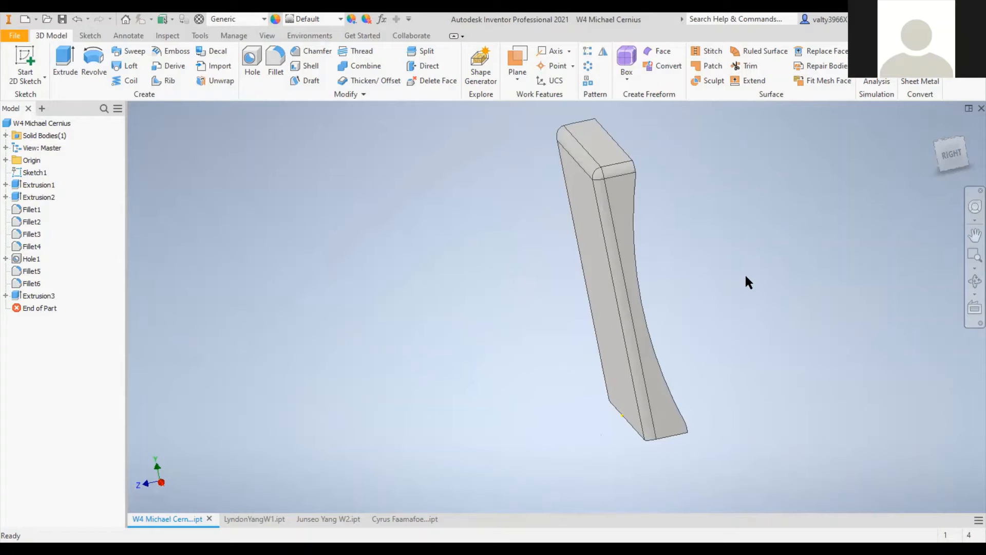
pyautogui.keyDown('shift'); pyautogui.moveTo(744, 282); pyautogui.dragTo(779, 270, button='middle'); pyautogui.keyUp('shift')
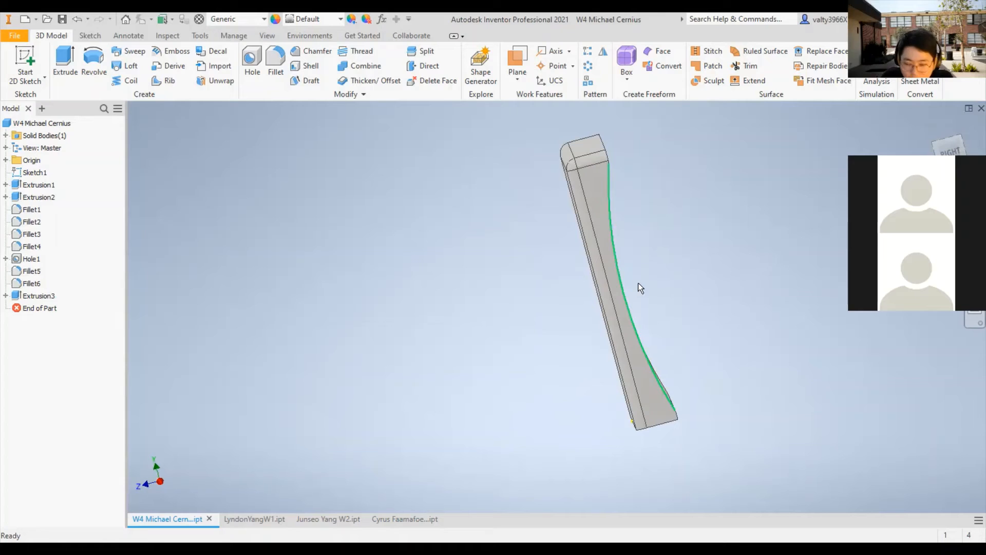
pyautogui.moveTo(637, 282)
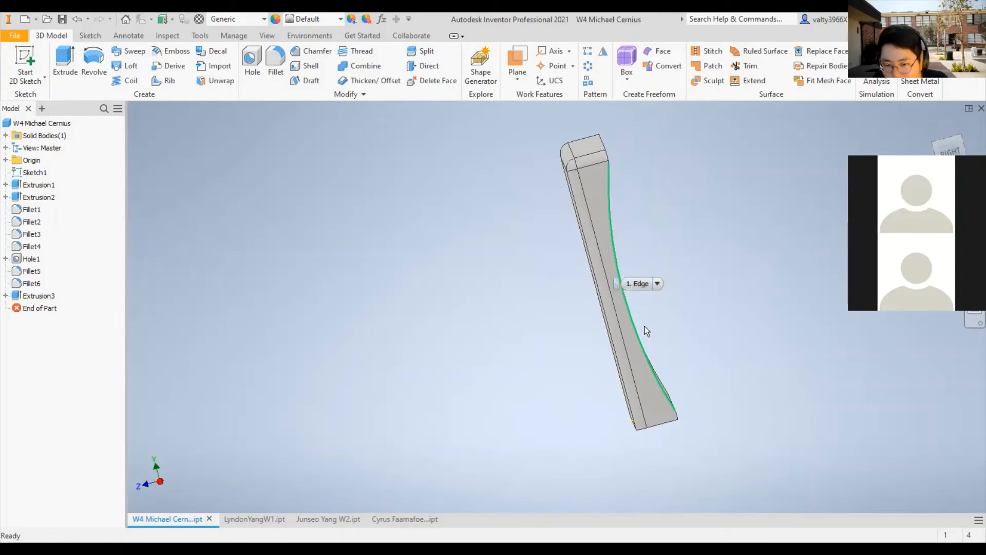
pyautogui.scroll(2, 645, 330)
pyautogui.scroll(-3, 672, 327)
pyautogui.scroll(3, 644, 332)
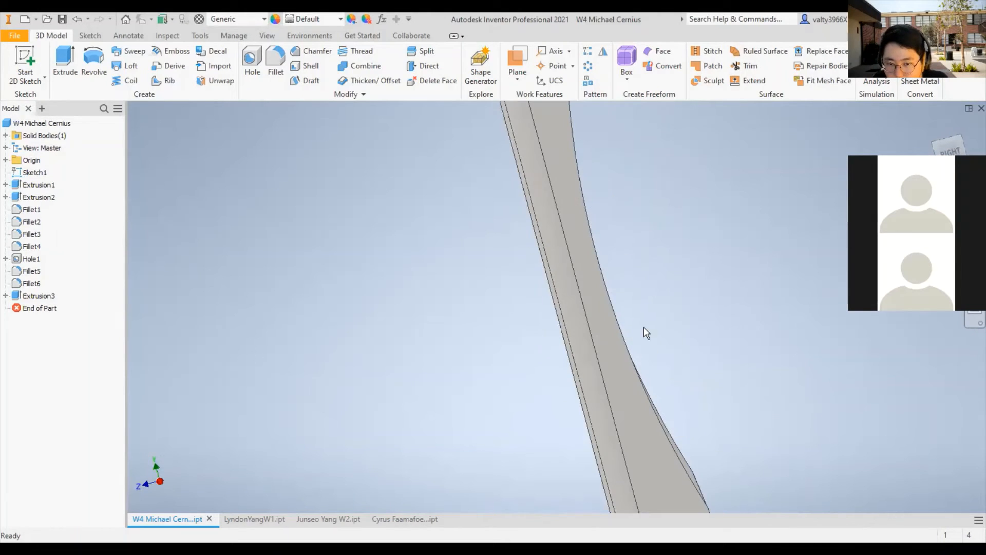
pyautogui.scroll(-3, 627, 331)
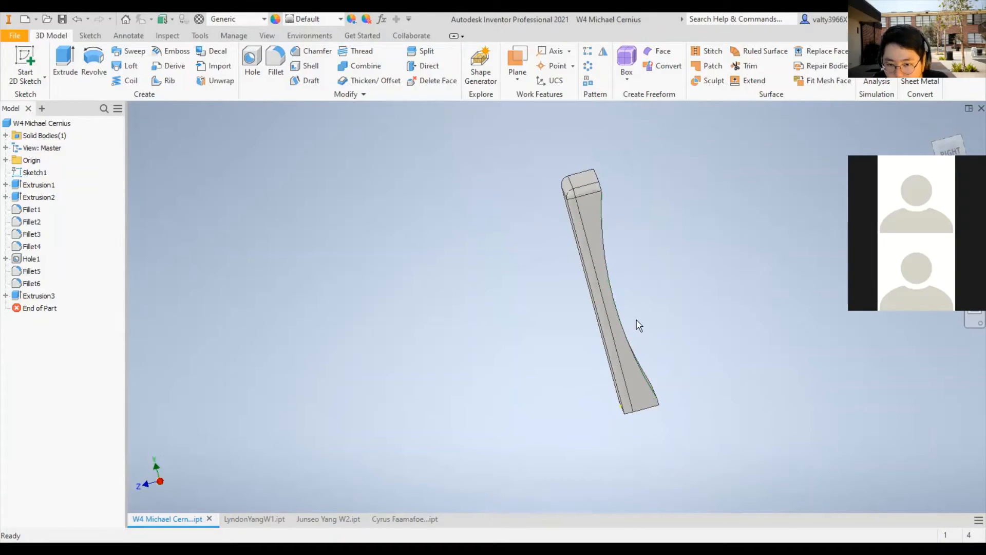
pyautogui.keyDown('shift'); pyautogui.moveTo(701, 321); pyautogui.dragTo(599, 304, button='middle'); pyautogui.keyUp('shift')
pyautogui.keyDown('shift'); pyautogui.rightClick(599, 304); pyautogui.keyUp('shift')
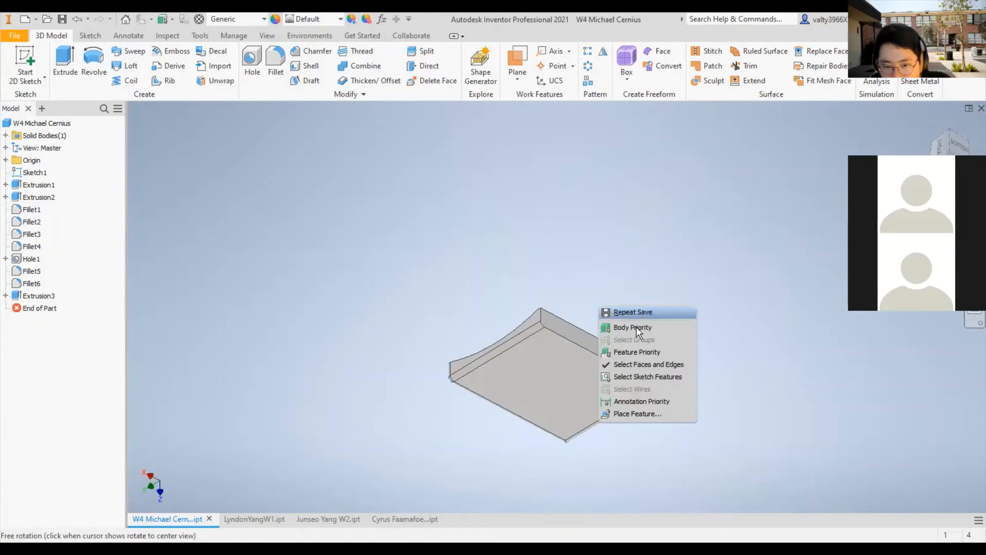
pyautogui.keyDown('shift'); pyautogui.moveTo(505, 263); pyautogui.dragTo(528, 350, button='middle'); pyautogui.keyUp('shift')
pyautogui.rightClick(560, 341)
pyautogui.click(685, 404)
pyautogui.keyDown('shift'); pyautogui.moveTo(688, 411); pyautogui.dragTo(504, 301, button='middle'); pyautogui.keyUp('shift')
pyautogui.rightClick(503, 300)
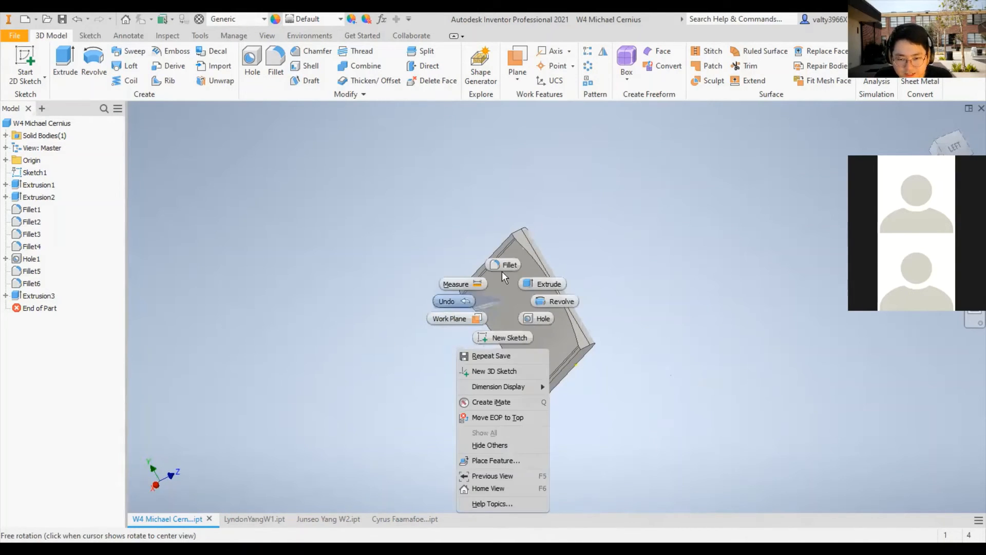
pyautogui.keyDown('shift'); pyautogui.moveTo(645, 258); pyautogui.dragTo(720, 217, button='middle'); pyautogui.keyUp('shift')
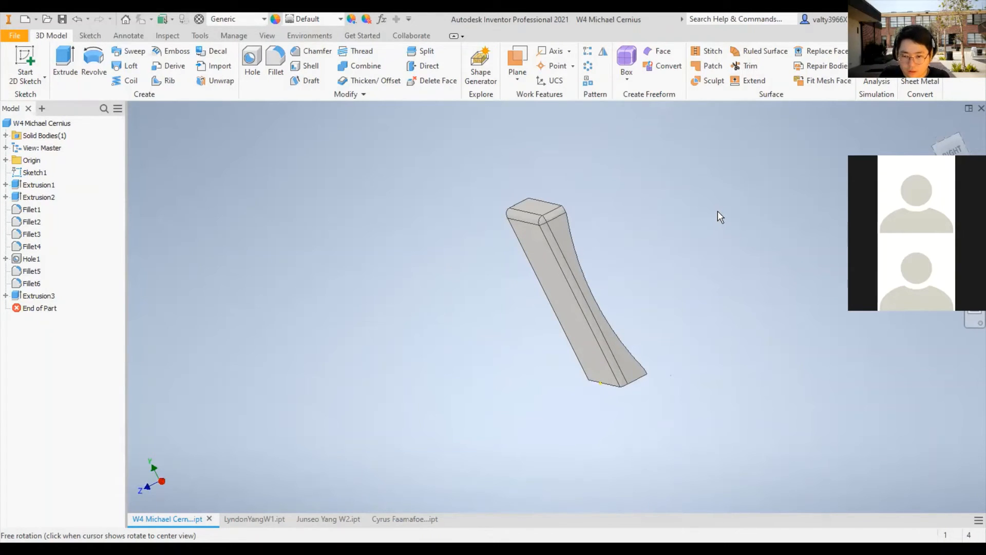
pyautogui.keyDown('shift'); pyautogui.moveTo(717, 211); pyautogui.dragTo(469, 208, button='middle'); pyautogui.keyUp('shift')
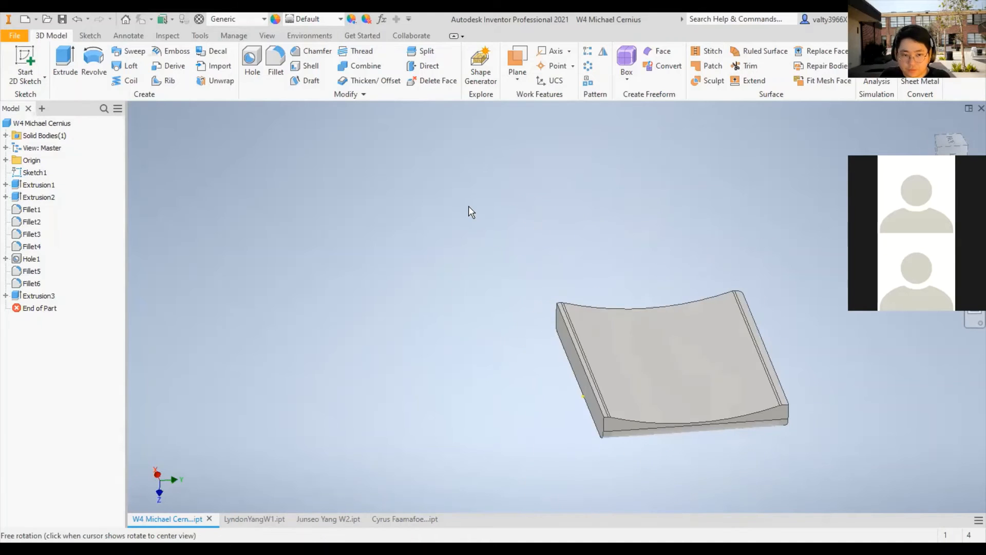
pyautogui.moveTo(372, 150)
pyautogui.keyDown('shift'); pyautogui.mouseDown(button='middle')
pyautogui.moveTo(458, 149)
pyautogui.moveTo(415, 272)
pyautogui.moveTo(423, 280)
pyautogui.moveTo(446, 149)
pyautogui.moveTo(528, 163)
pyautogui.moveTo(672, 269)
pyautogui.moveTo(559, 325)
pyautogui.moveTo(561, 298)
pyautogui.moveTo(609, 292)
pyautogui.moveTo(590, 303)
pyautogui.moveTo(567, 286)
pyautogui.moveTo(647, 261)
pyautogui.moveTo(825, 73)
pyautogui.mouseUp(button='middle'); pyautogui.keyUp('shift')
# - Undo the Through All cut and inspect the plate and its drilled foot from the side and underneath
pyautogui.hotkey('ctrl', 'z')
pyautogui.rightClick(610, 293)
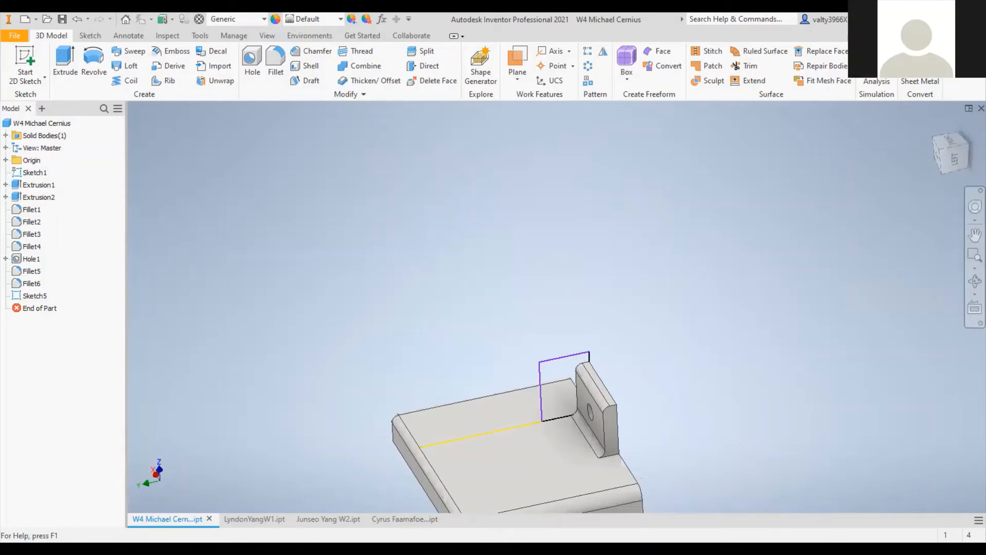
pyautogui.keyDown('shift'); pyautogui.moveTo(616, 308); pyautogui.dragTo(658, 296, button='middle'); pyautogui.keyUp('shift')
pyautogui.rightClick(656, 291)
pyautogui.keyDown('shift'); pyautogui.moveTo(738, 295); pyautogui.dragTo(713, 143, button='middle'); pyautogui.keyUp('shift')
pyautogui.rightClick(642, 218)
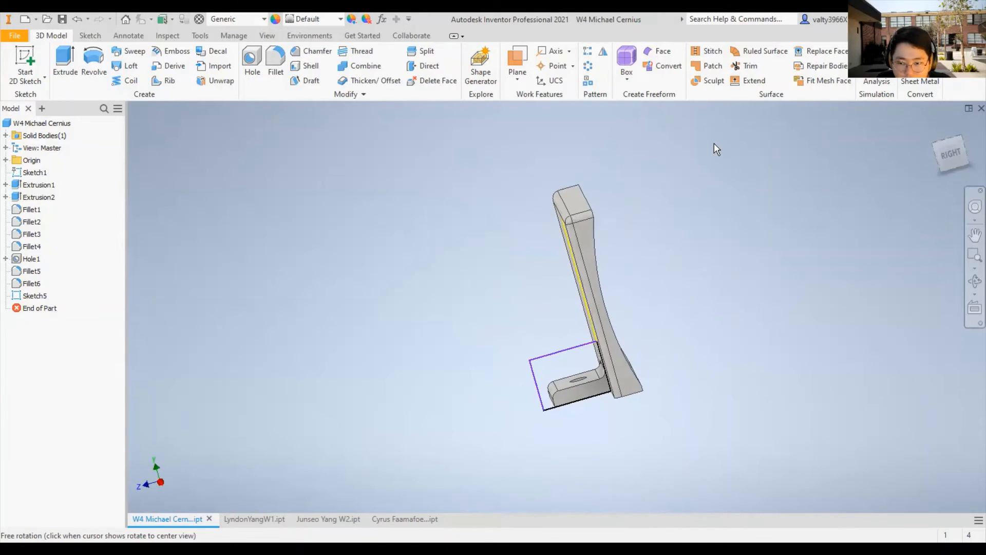
pyautogui.rightClick(714, 142)
pyautogui.keyDown('shift'); pyautogui.moveTo(538, 197); pyautogui.dragTo(575, 329, button='middle'); pyautogui.keyUp('shift')
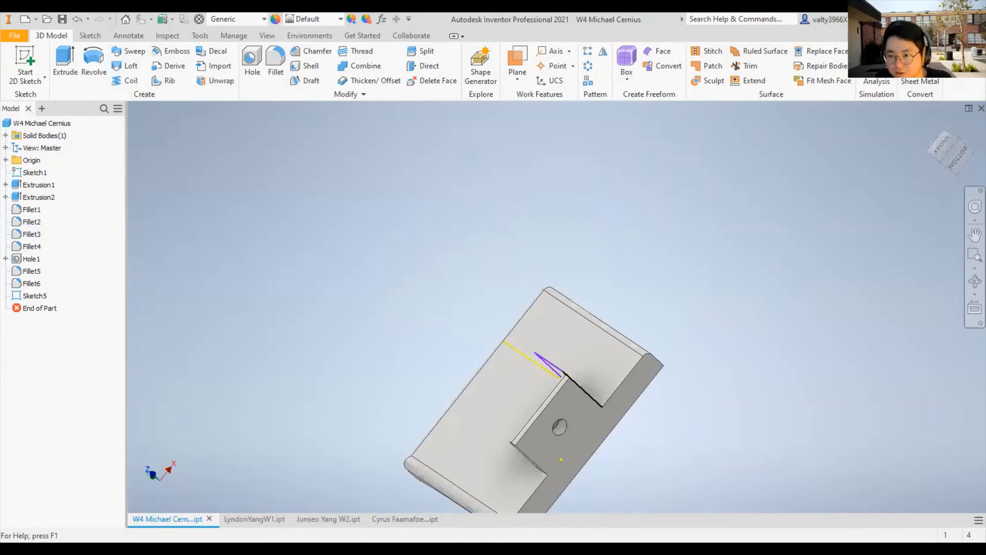
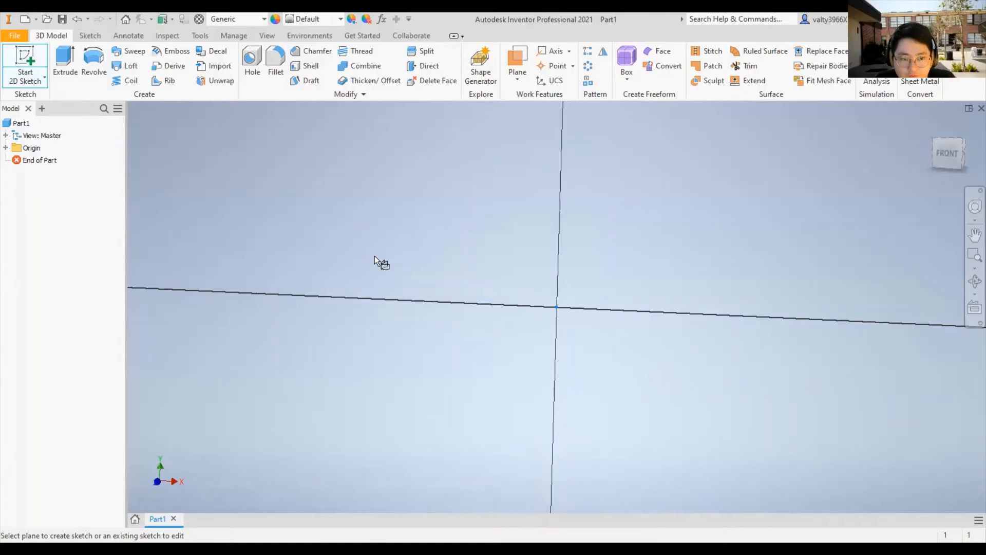
# - Start a sketch on the front plane and draw a vertical line about 0.97 in long through the origin
pyautogui.click(374, 256)
pyautogui.press('l')
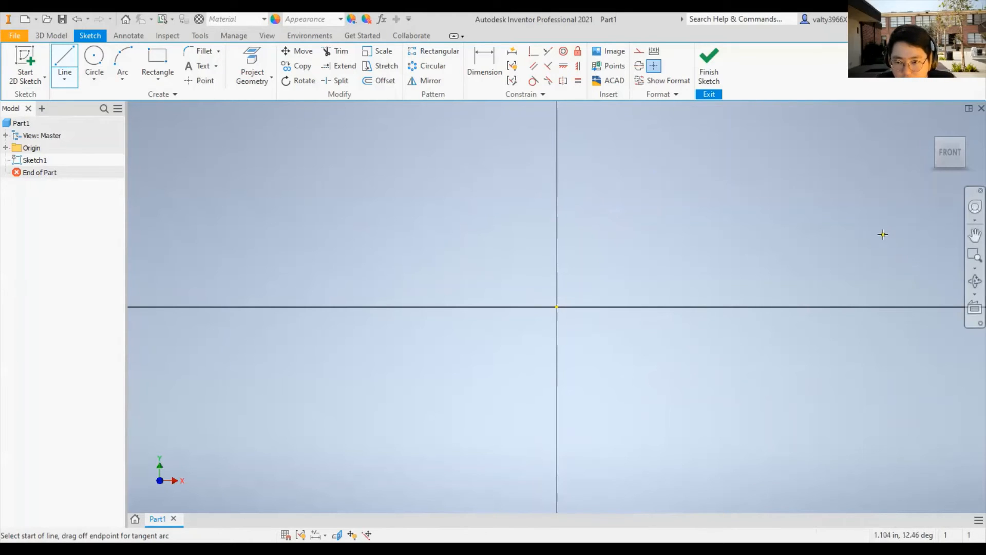
pyautogui.rightClick(692, 219)
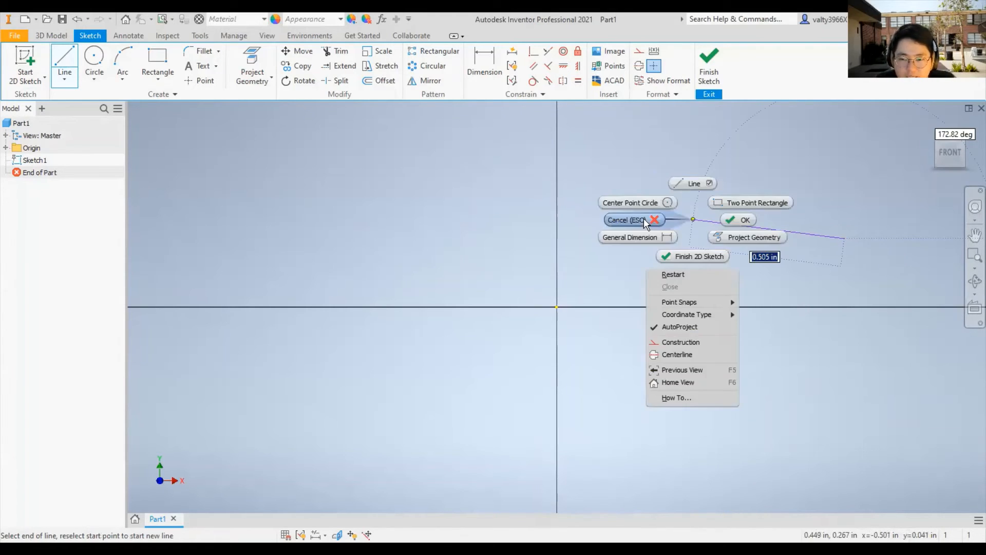
pyautogui.click(642, 217)
pyautogui.click(65, 58)
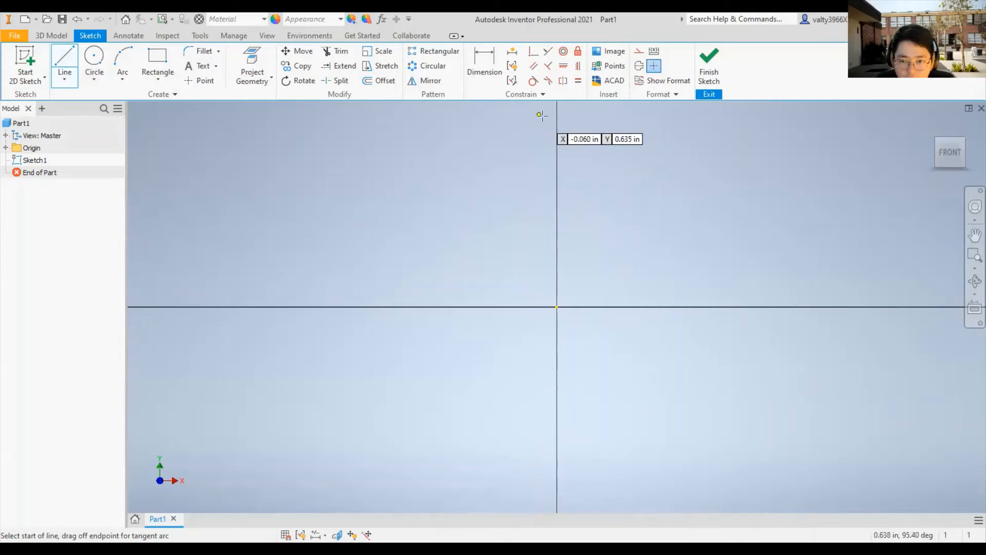
pyautogui.click(556, 127)
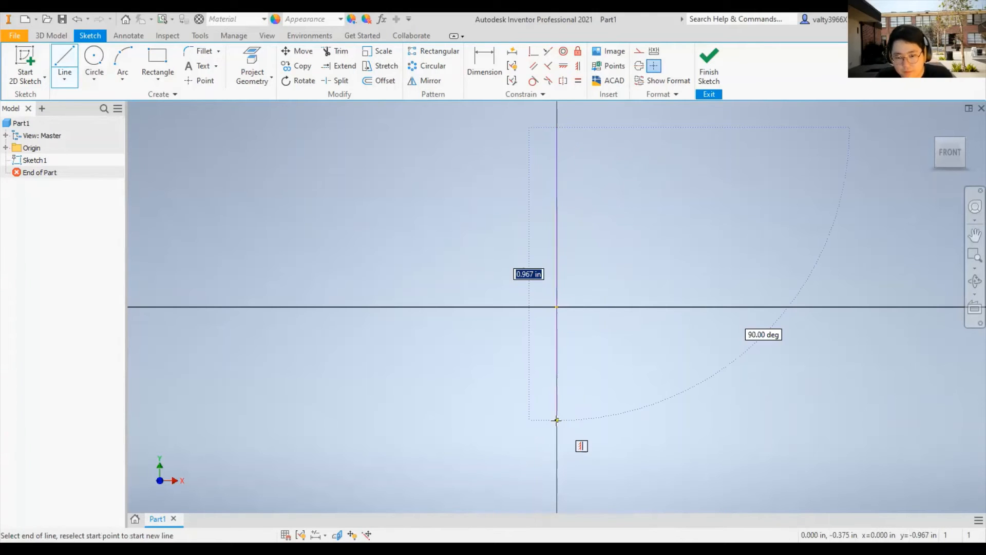
pyautogui.click(557, 421)
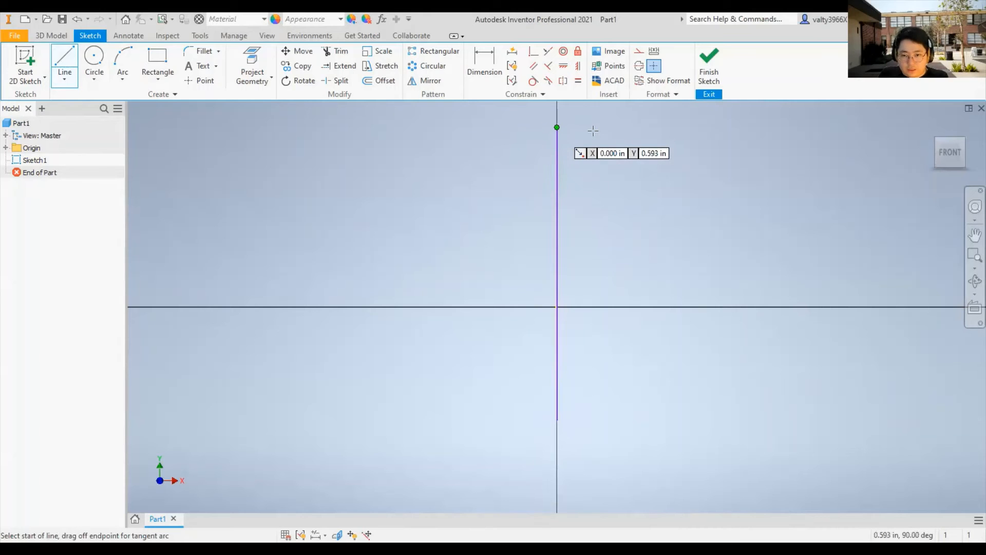
# - Draw a short horizontal line about 0.08 in long outward from the vertical line's upper end
pyautogui.click(557, 127)
pyautogui.click(580, 127)
pyautogui.press('Escape')
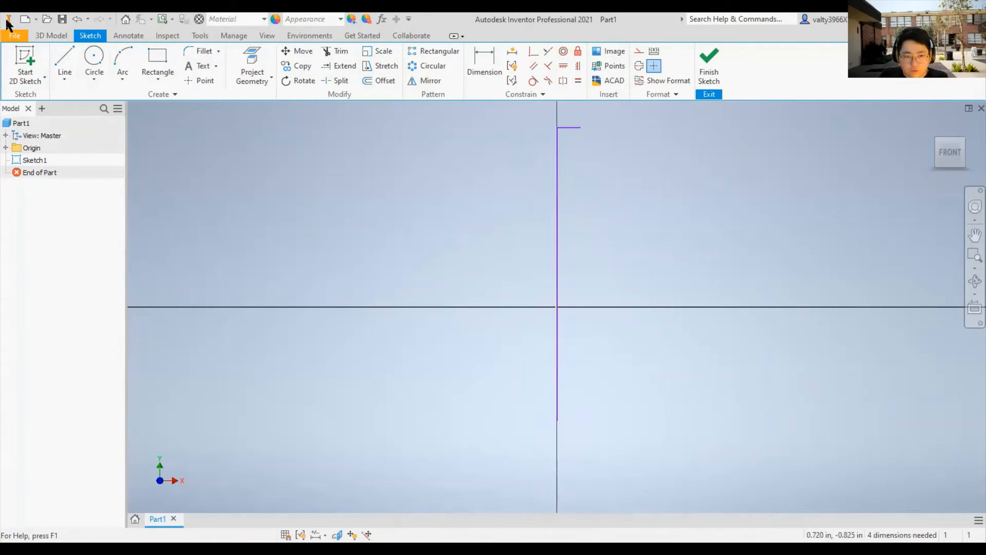
# - Draw two more horizontal lines off the vertical line, about 0.22 in long below the first and about 0.13 in long just above the origin
pyautogui.click(65, 67)
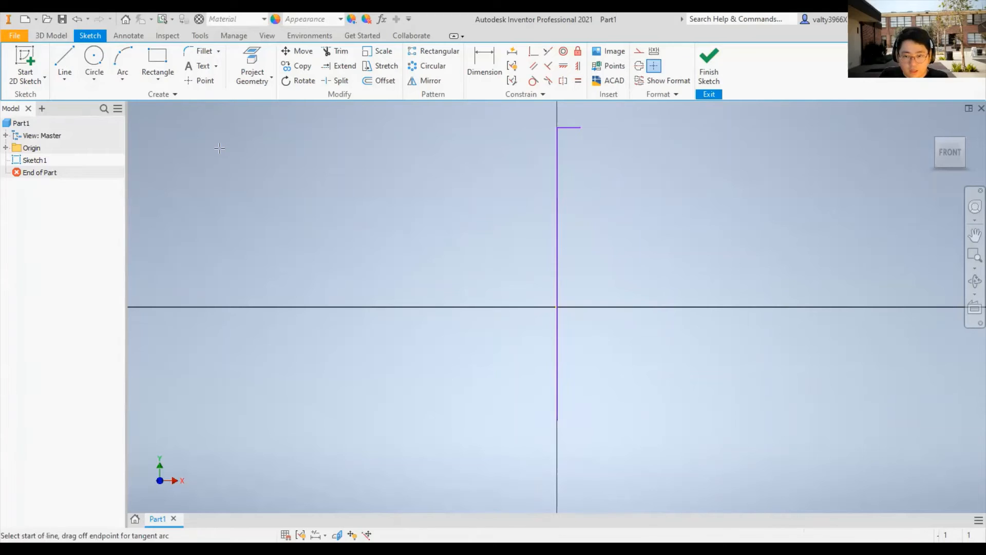
pyautogui.click(556, 190)
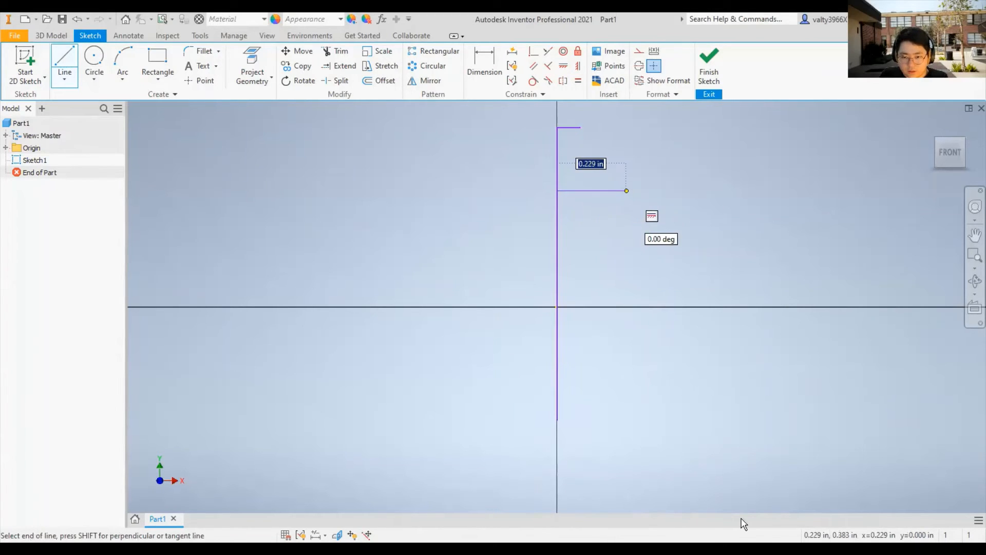
pyautogui.click(626, 190)
pyautogui.press('Escape')
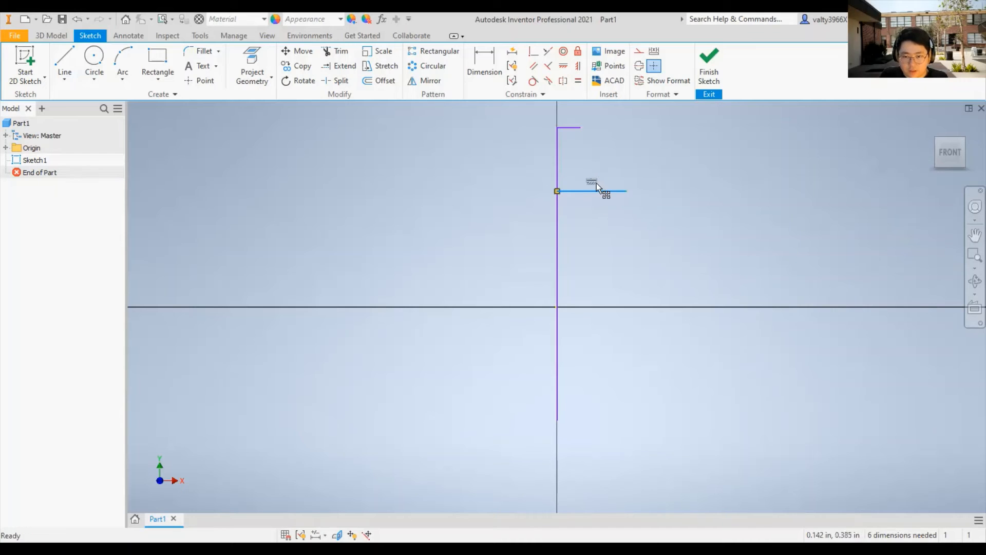
pyautogui.moveTo(596, 182); pyautogui.dragTo(595, 161)
pyautogui.click(65, 64)
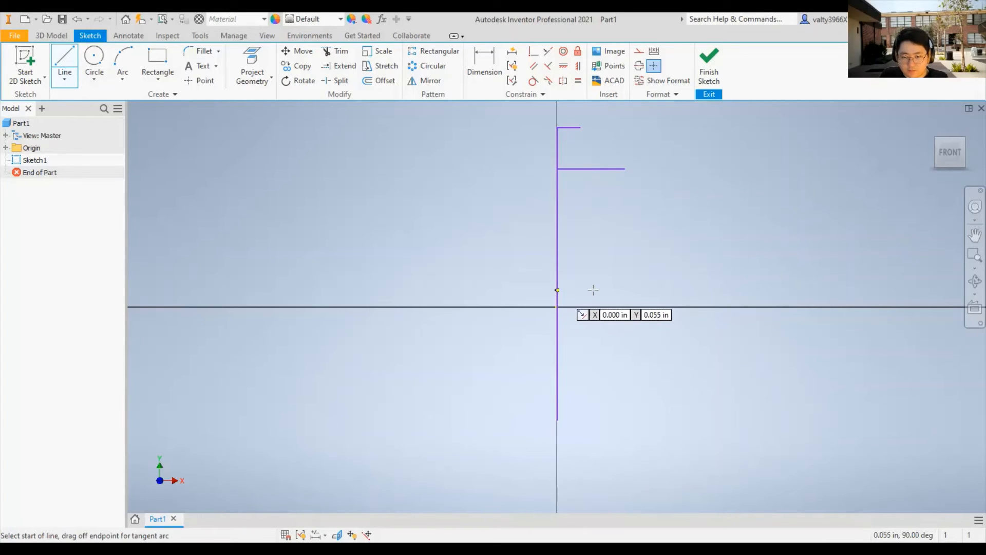
pyautogui.press('Escape')
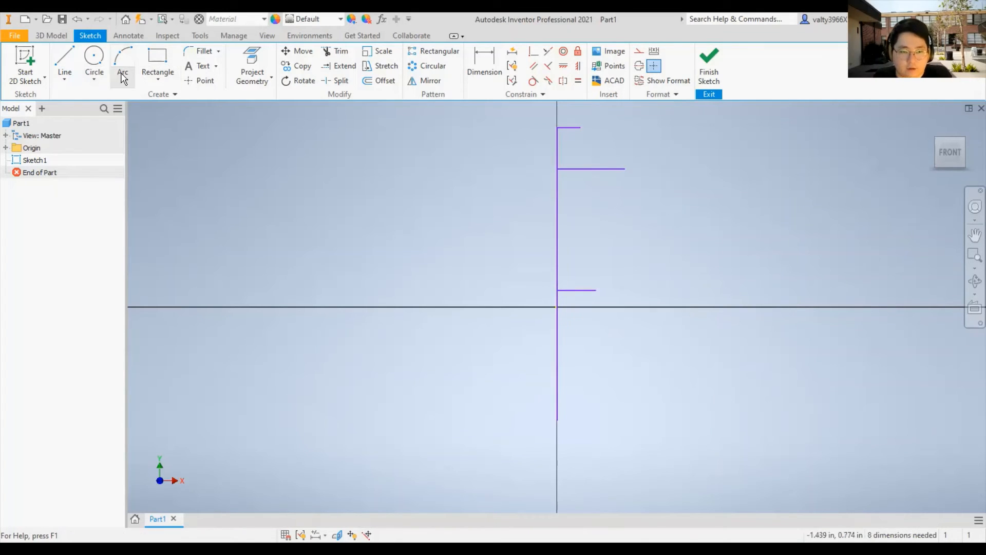
# - Draw a control vertex spline curving outward from the uppermost short line's free end to the second line's free end
pyautogui.click(64, 79)
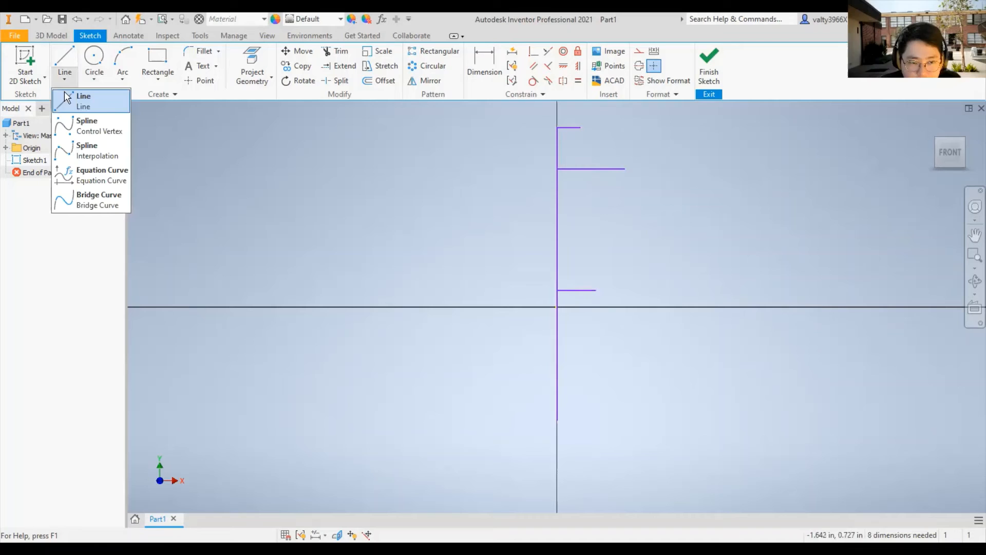
pyautogui.click(89, 124)
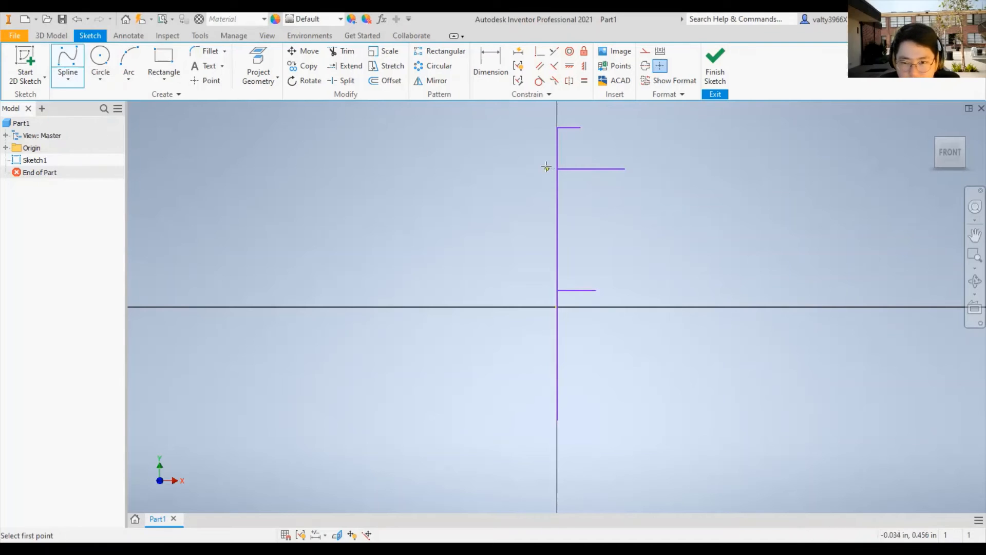
pyautogui.click(580, 128)
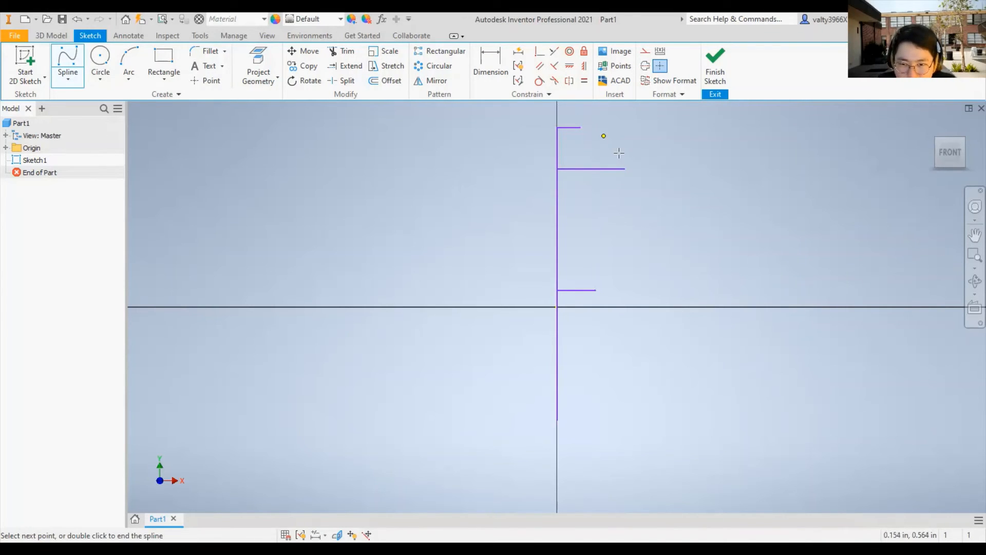
pyautogui.click(624, 169)
pyautogui.press('Return')
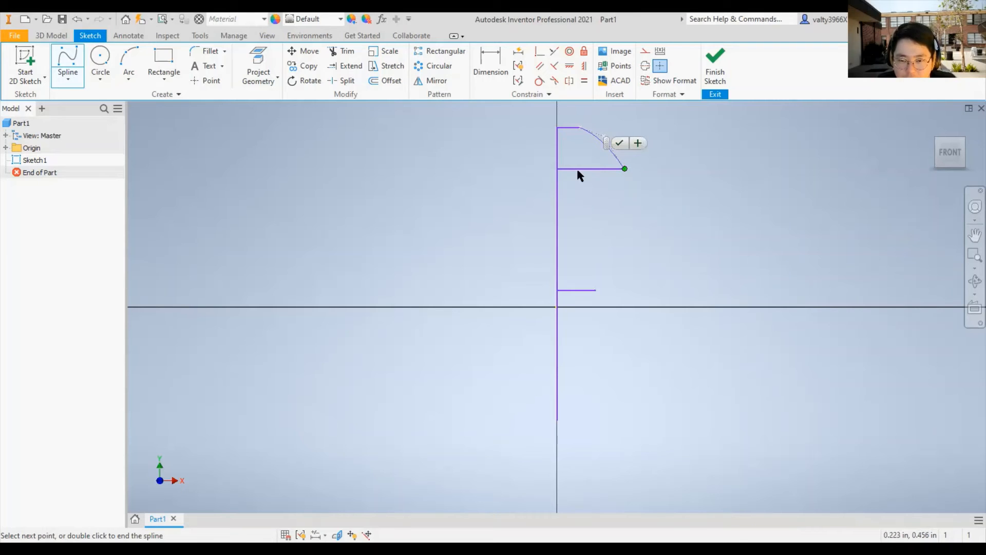
# - Draw a control vertex spline curving inward from the second line's free end to the third line's free end
pyautogui.click(67, 63)
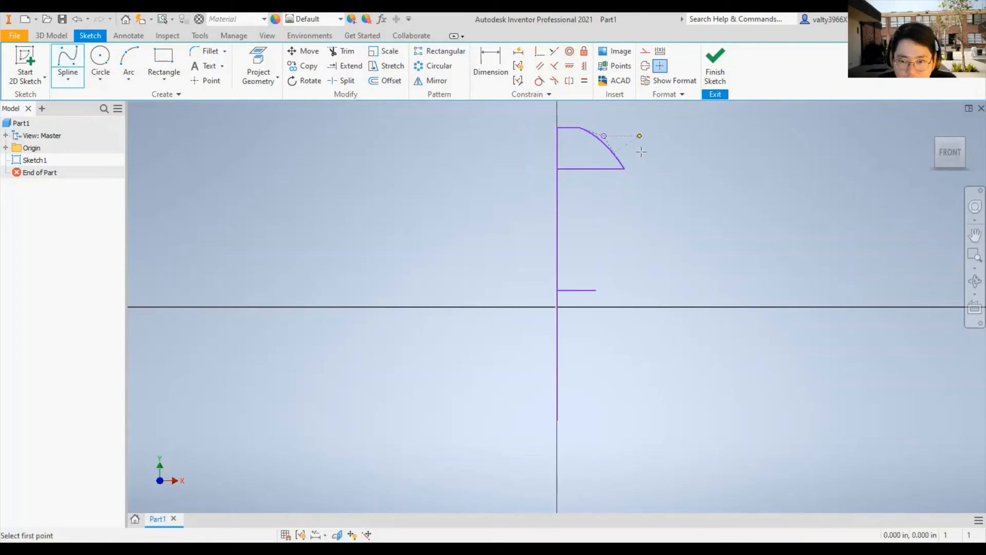
pyautogui.click(626, 169)
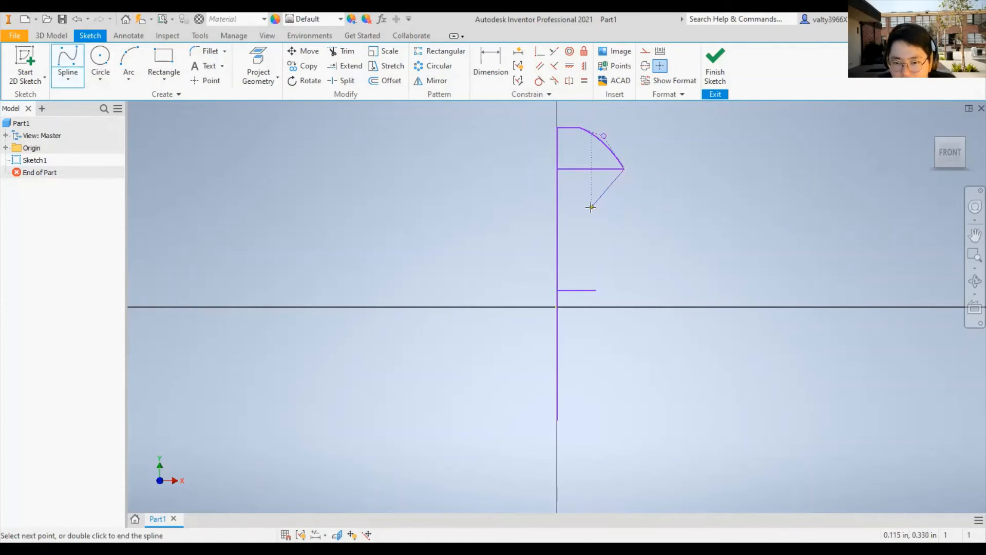
pyautogui.click(595, 291)
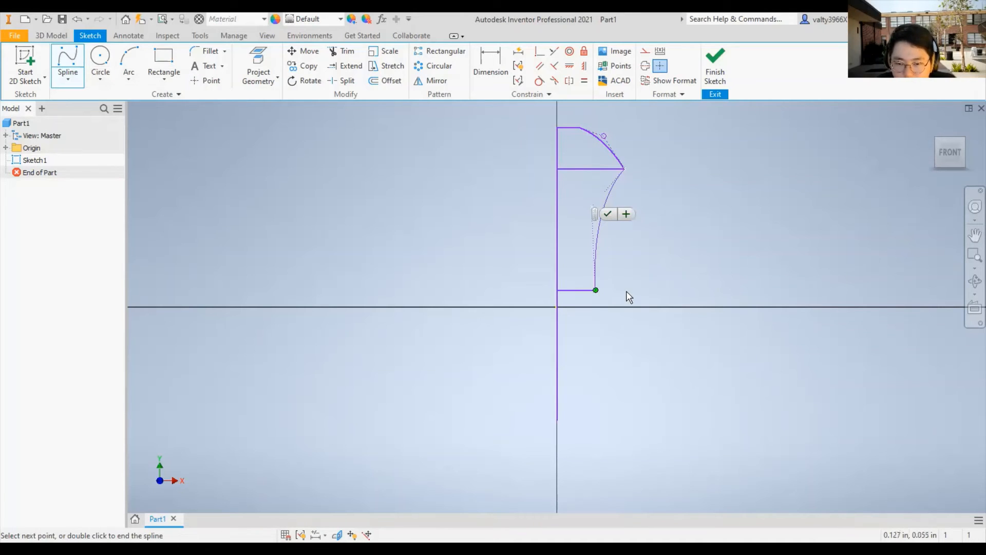
pyautogui.press('Return')
pyautogui.click(67, 59)
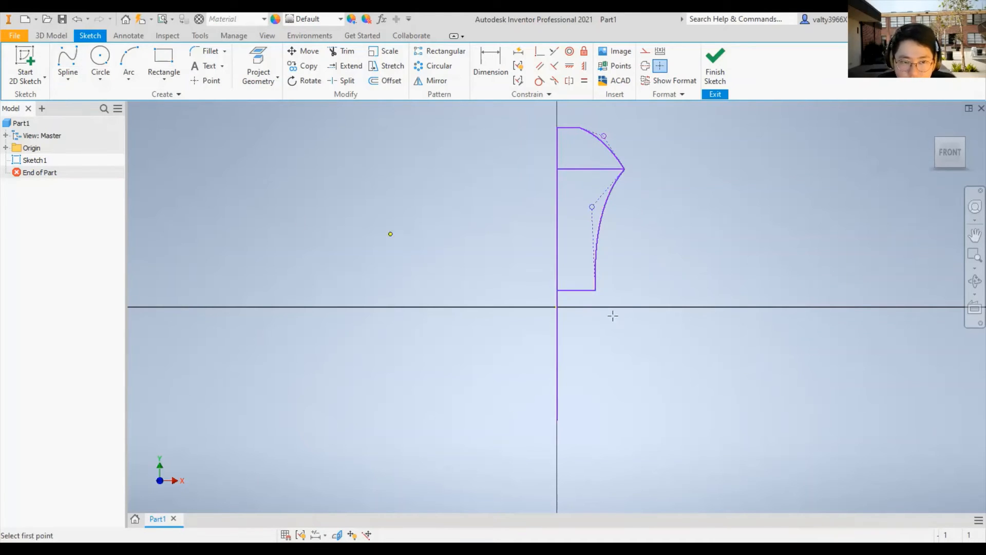
pyautogui.click(595, 290)
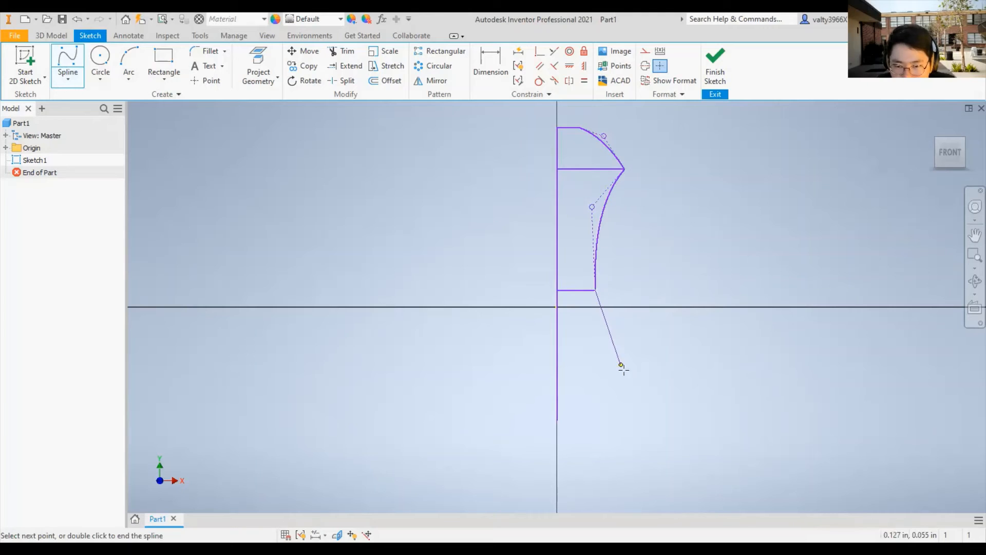
pyautogui.click(661, 419)
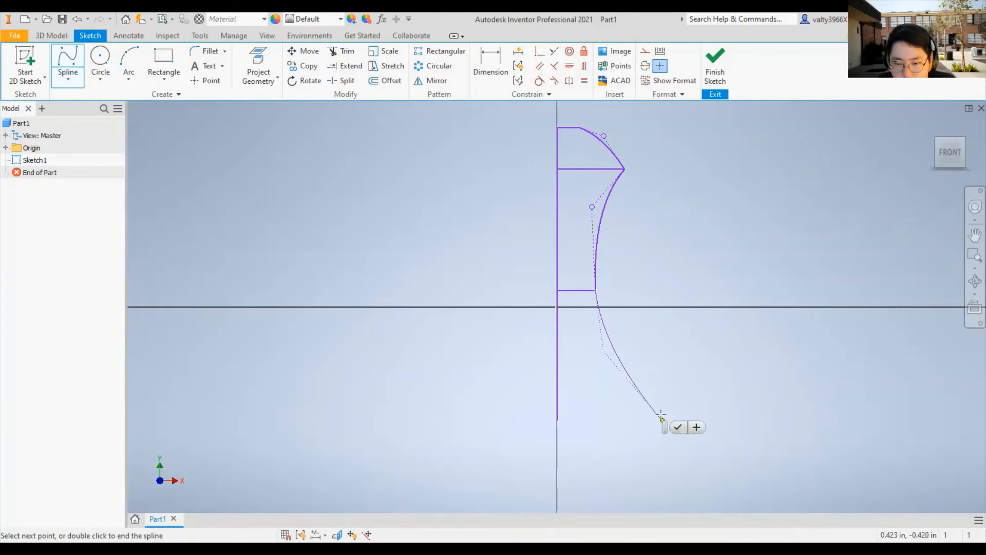
pyautogui.click(684, 433)
pyautogui.press('Escape')
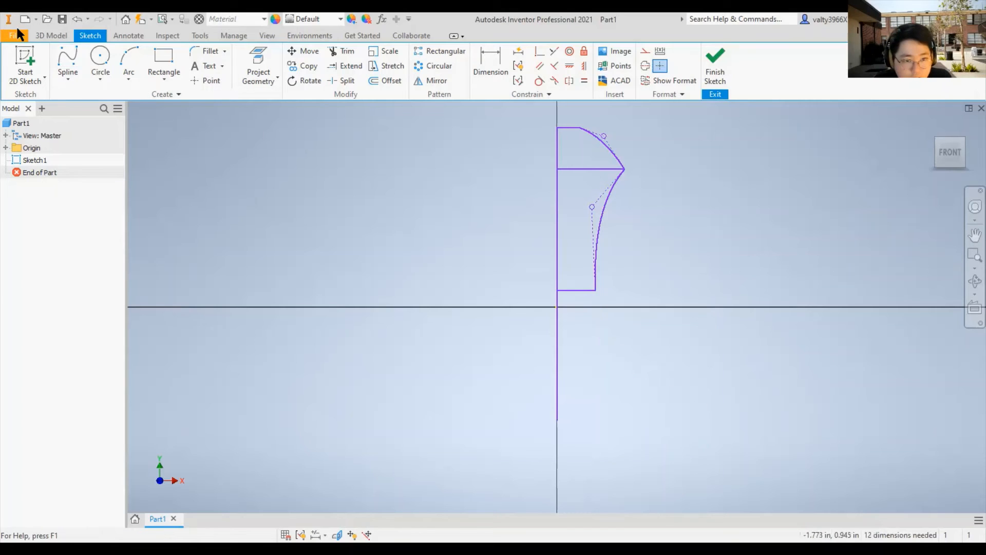
# - Draw a flaring control vertex spline from the third line's free end to a point level with the vertical line's lower end
pyautogui.click(66, 59)
pyautogui.click(598, 291)
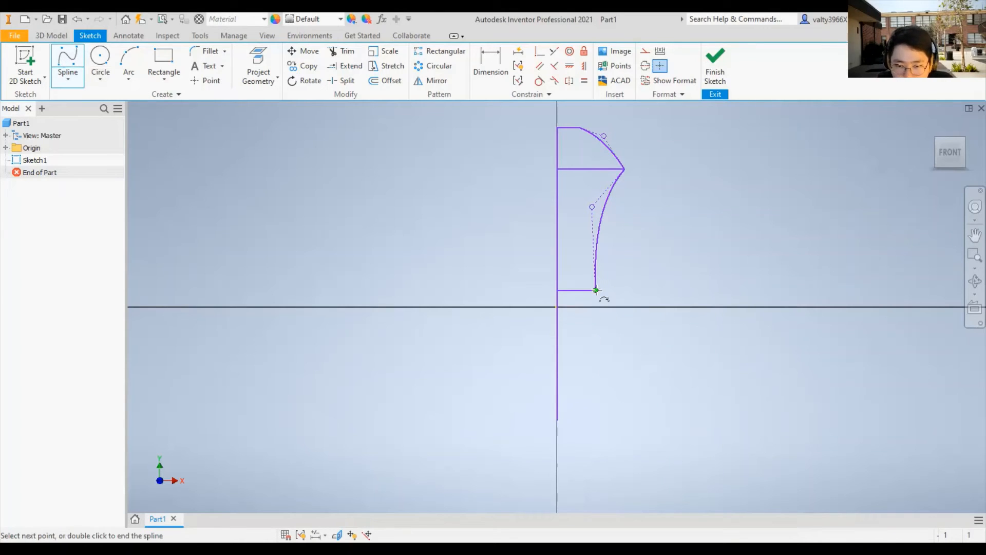
pyautogui.click(608, 364)
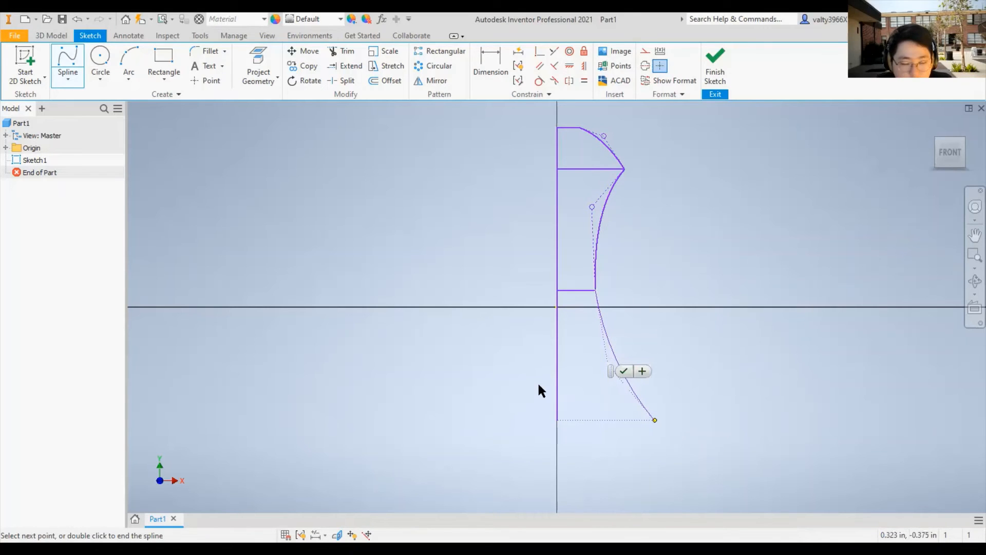
# - Close the profile's base with a horizontal line about 0.32 in long and finish the sketch
pyautogui.click(69, 79)
pyautogui.click(89, 104)
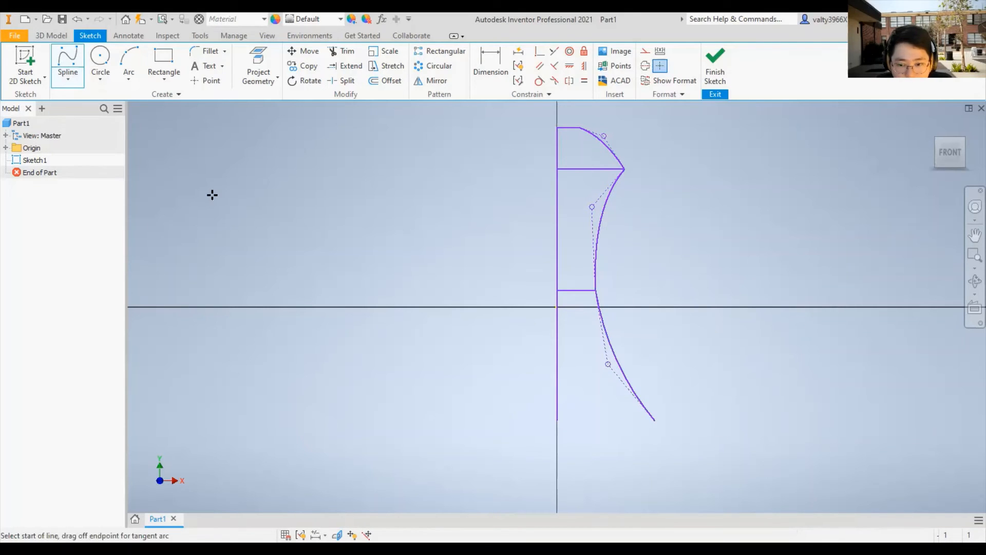
pyautogui.click(557, 420)
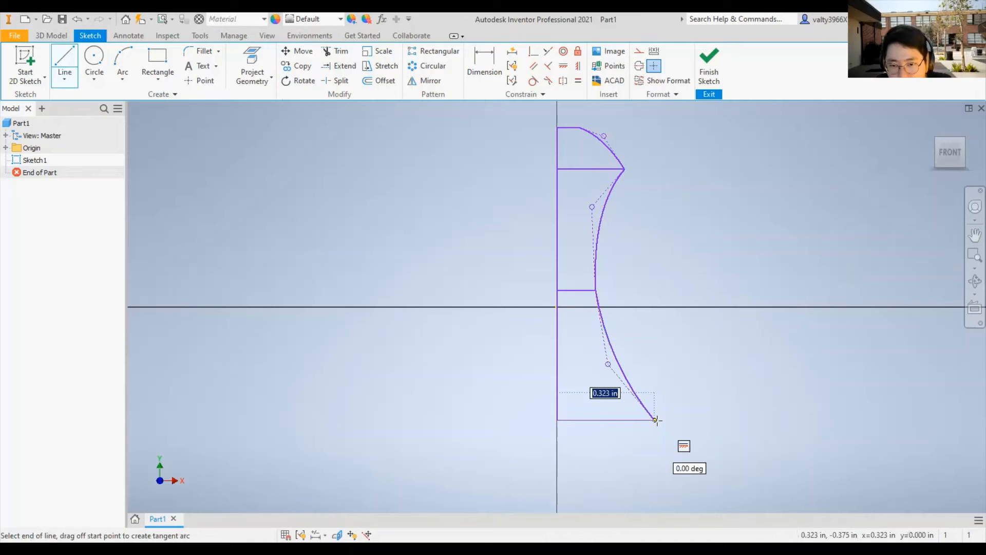
pyautogui.press('Escape')
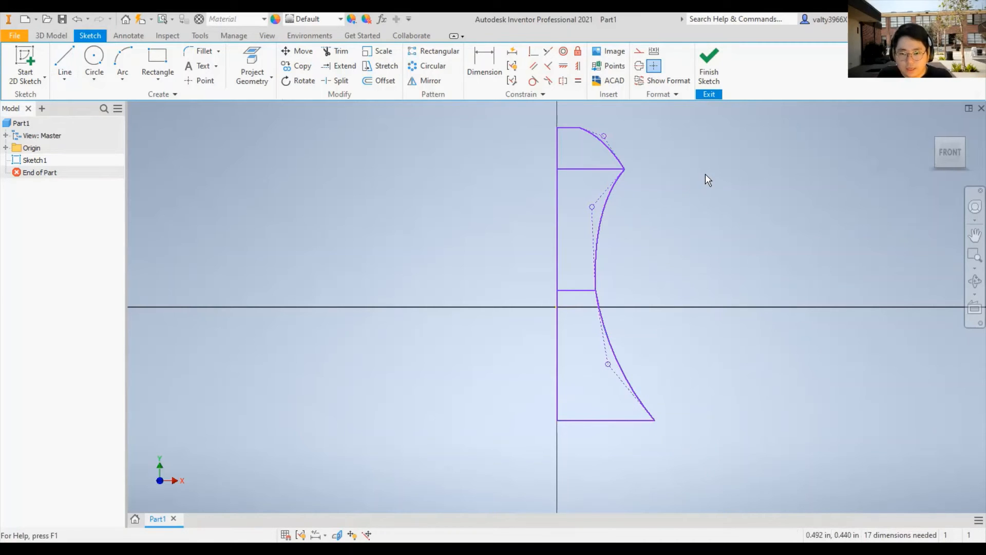
pyautogui.click(708, 77)
pyautogui.keyDown('shift'); pyautogui.moveTo(673, 207); pyautogui.dragTo(676, 204, button='middle'); pyautogui.keyUp('shift')
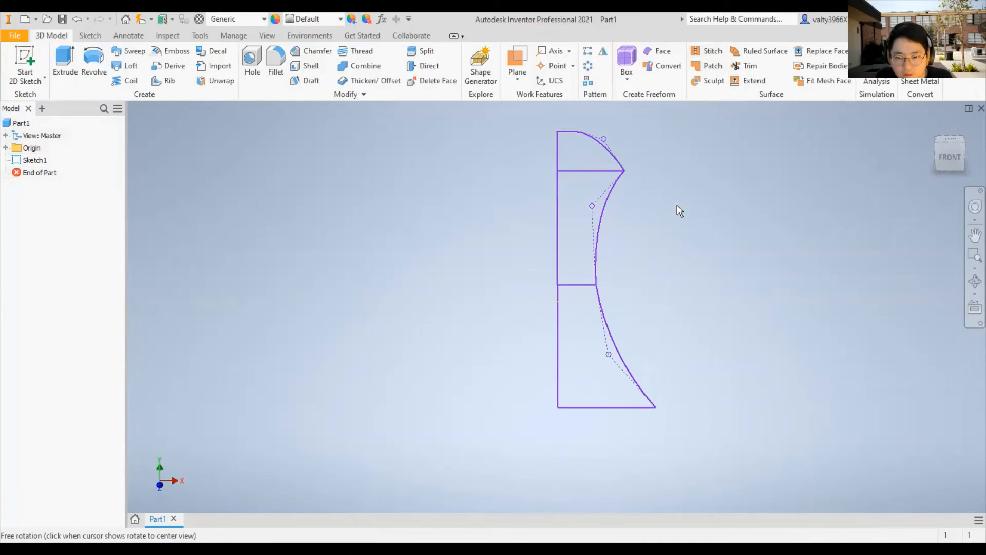
pyautogui.scroll(-3, 618, 131)
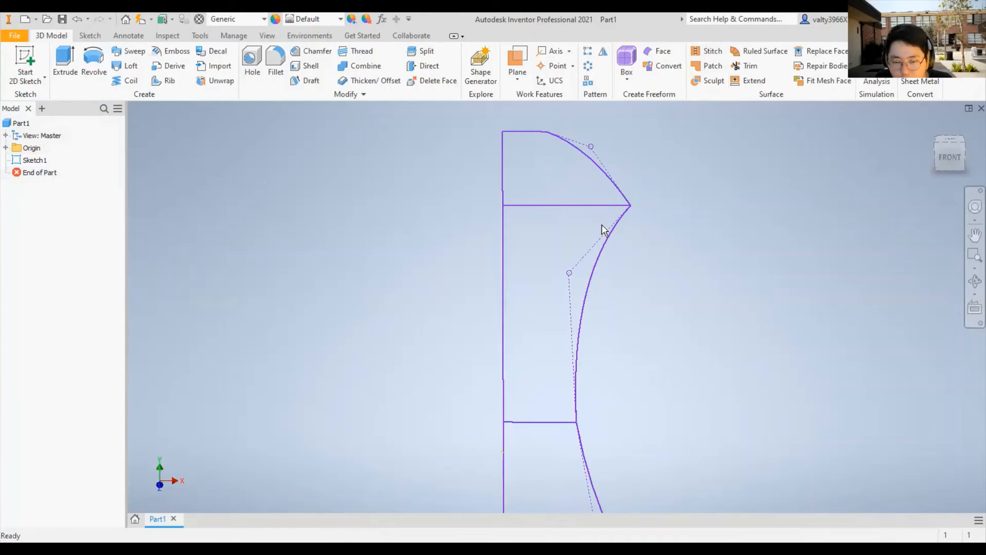
pyautogui.scroll(2, 696, 263)
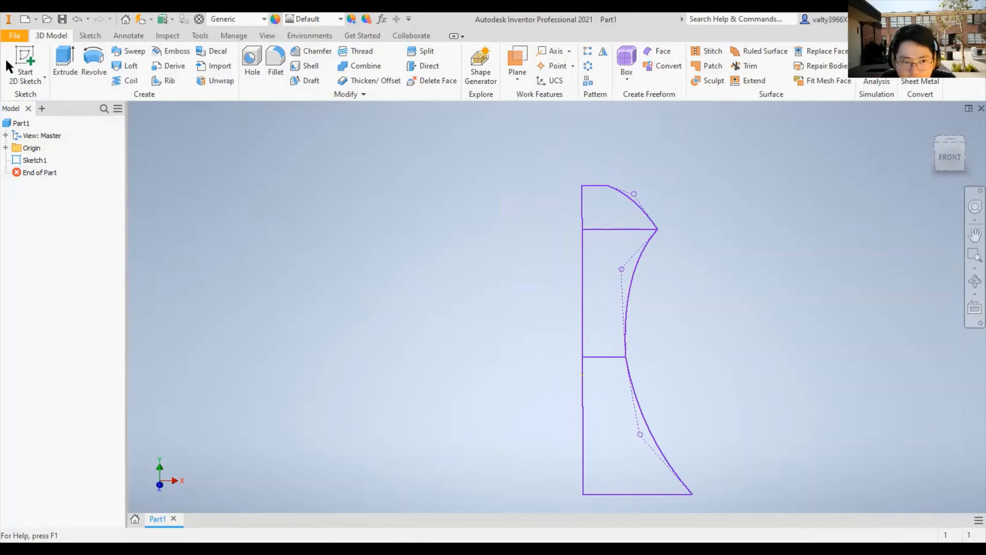
pyautogui.click(71, 61)
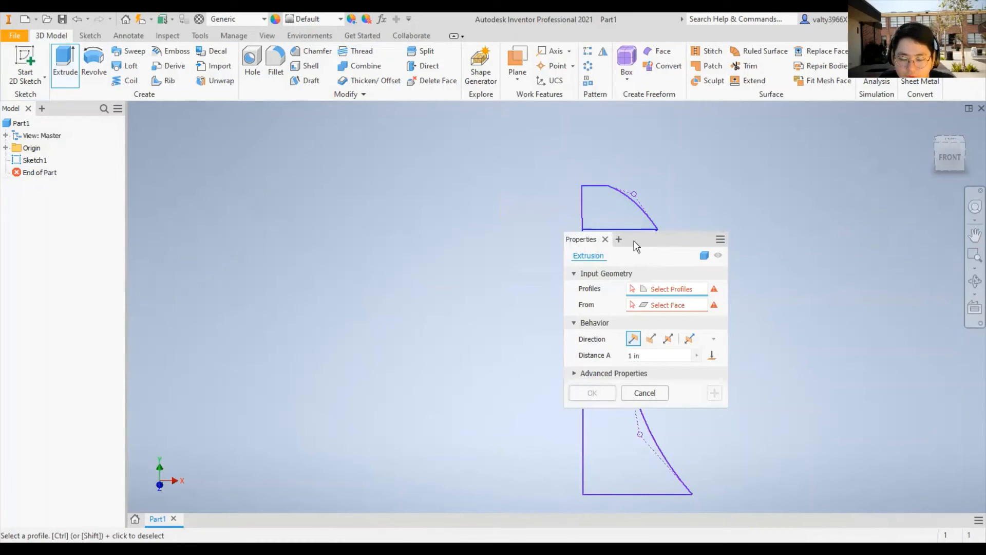
pyautogui.click(605, 241)
pyautogui.click(93, 62)
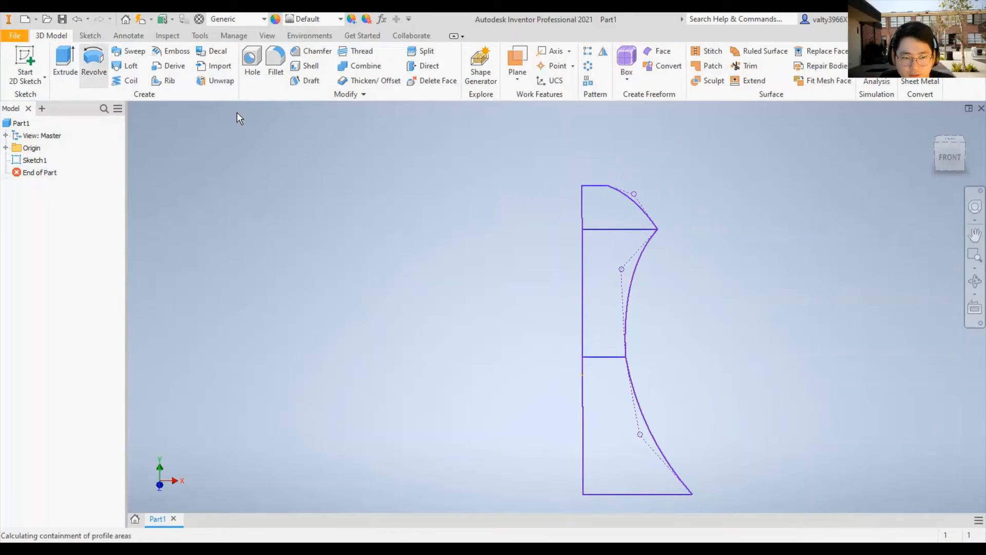
pyautogui.click(605, 210)
pyautogui.click(615, 317)
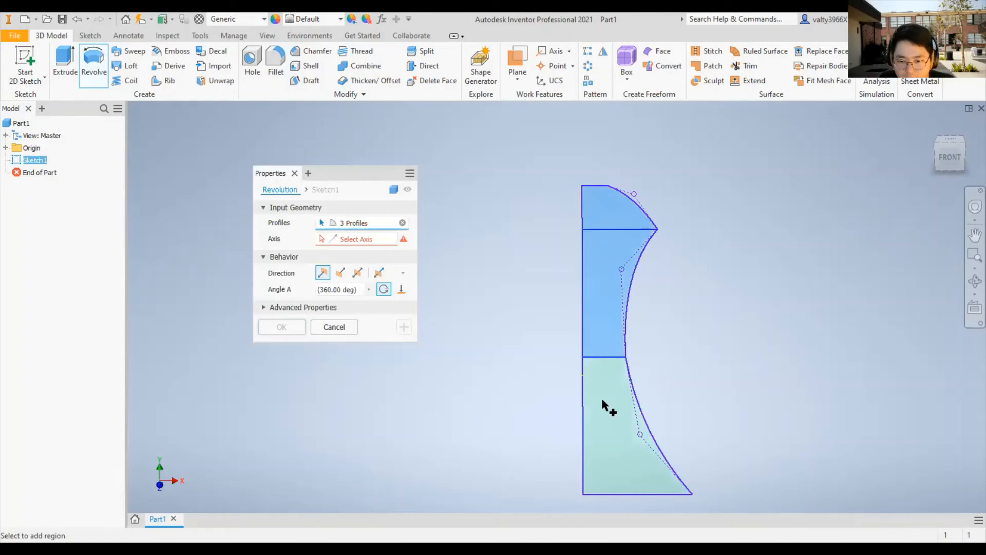
pyautogui.click(602, 399)
pyautogui.click(348, 291)
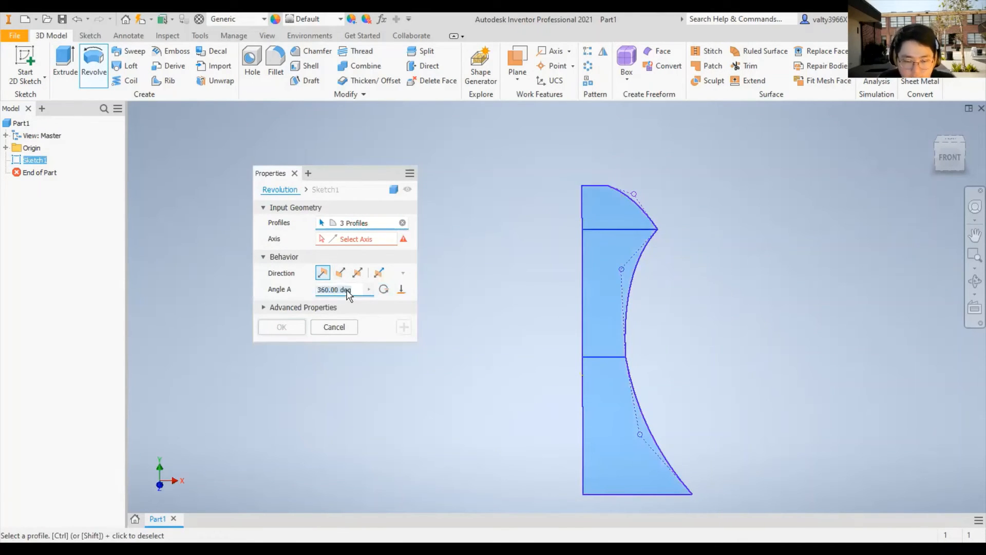
pyautogui.press('BackSpace')
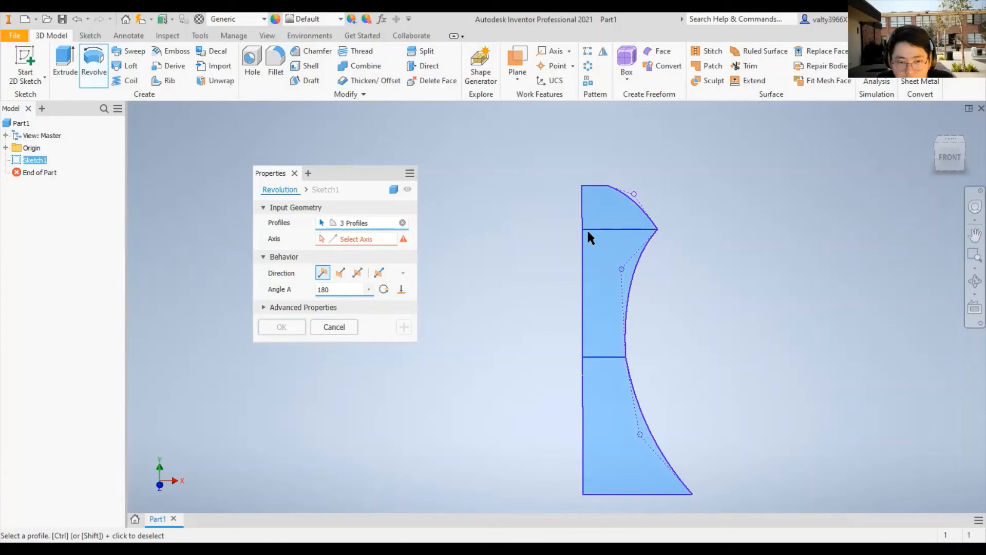
pyautogui.press('Escape')
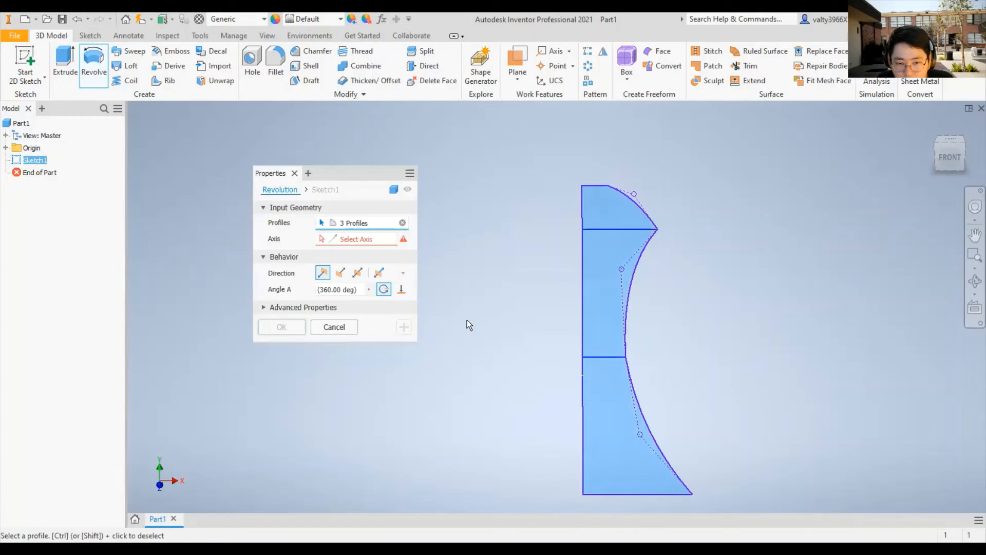
pyautogui.rightClick(577, 284)
pyautogui.click(567, 288)
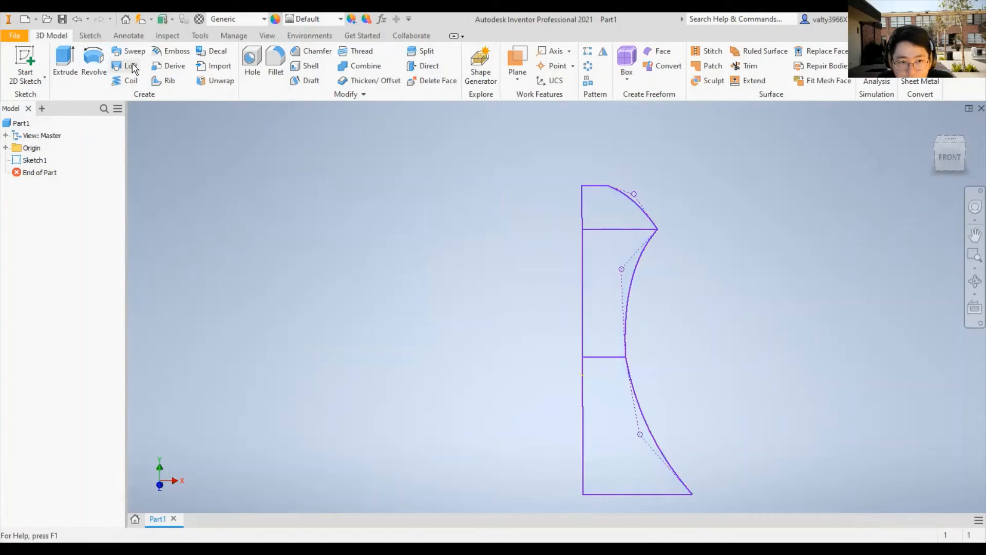
pyautogui.click(93, 63)
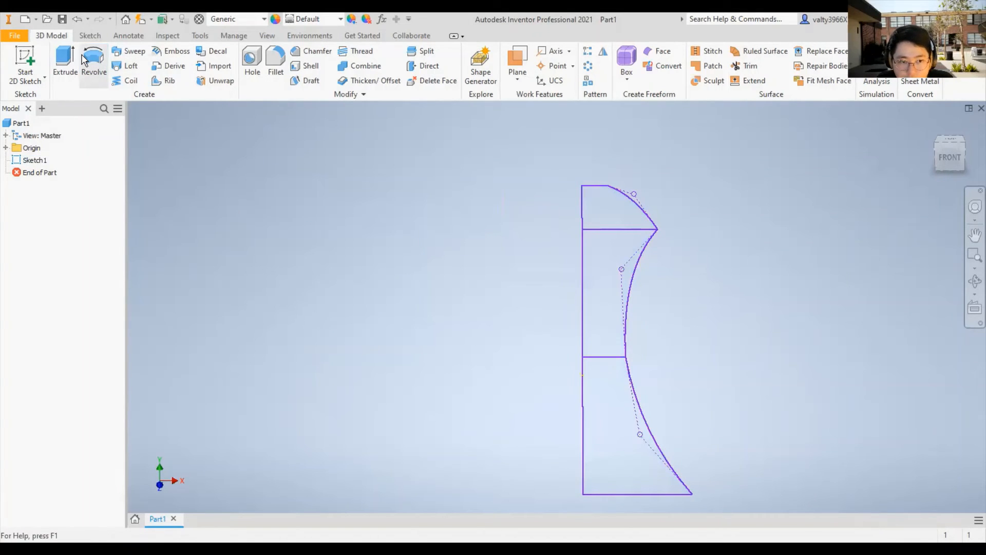
pyautogui.click(588, 202)
pyautogui.scroll(5, 570, 221)
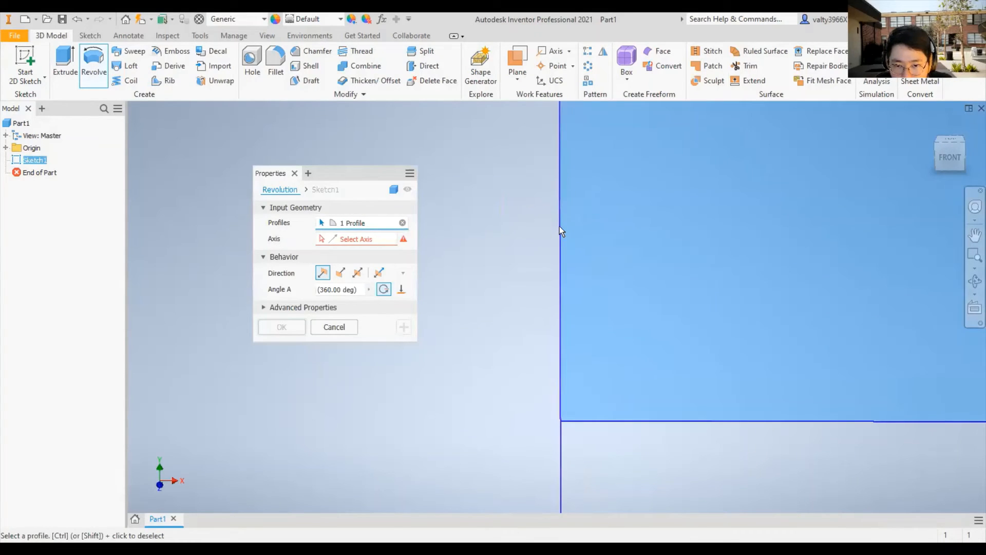
pyautogui.scroll(-5, 559, 226)
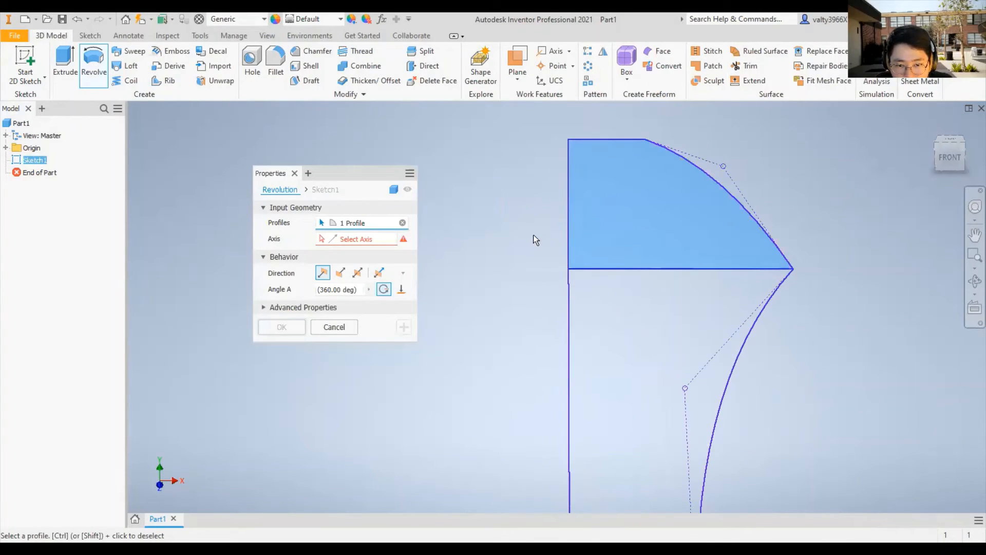
pyautogui.rightClick(526, 283)
pyautogui.click(467, 282)
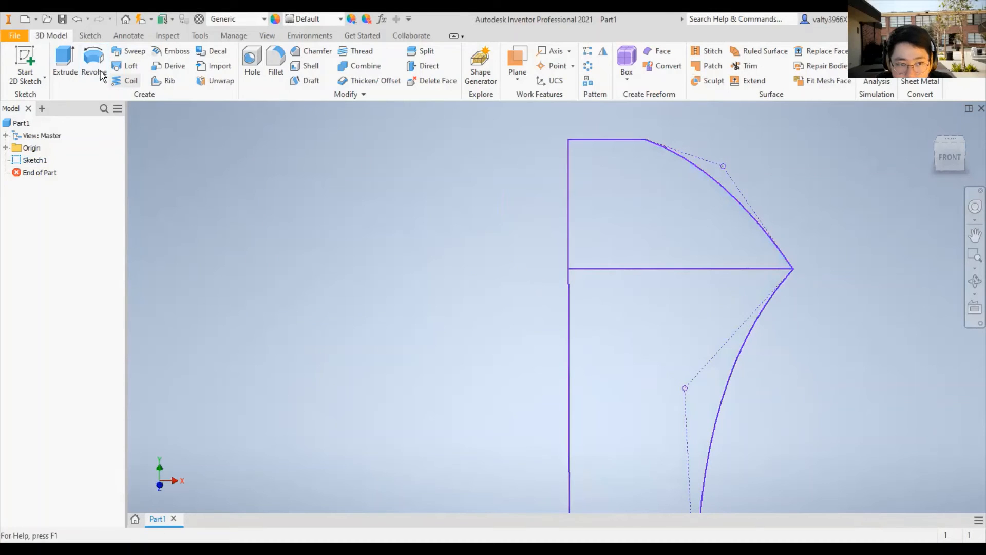
pyautogui.press('r')
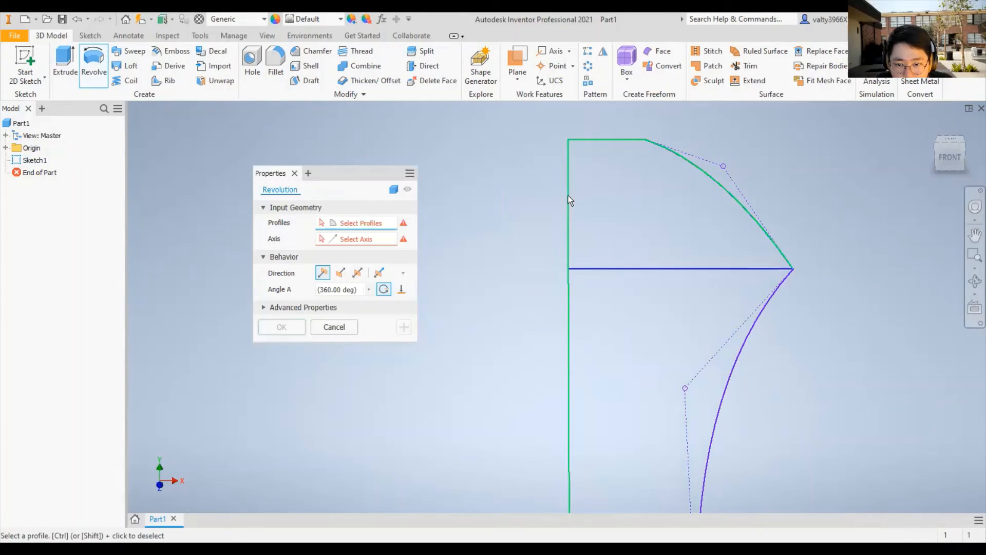
pyautogui.click(631, 218)
pyautogui.click(585, 310)
pyautogui.rightClick(501, 244)
pyautogui.click(465, 244)
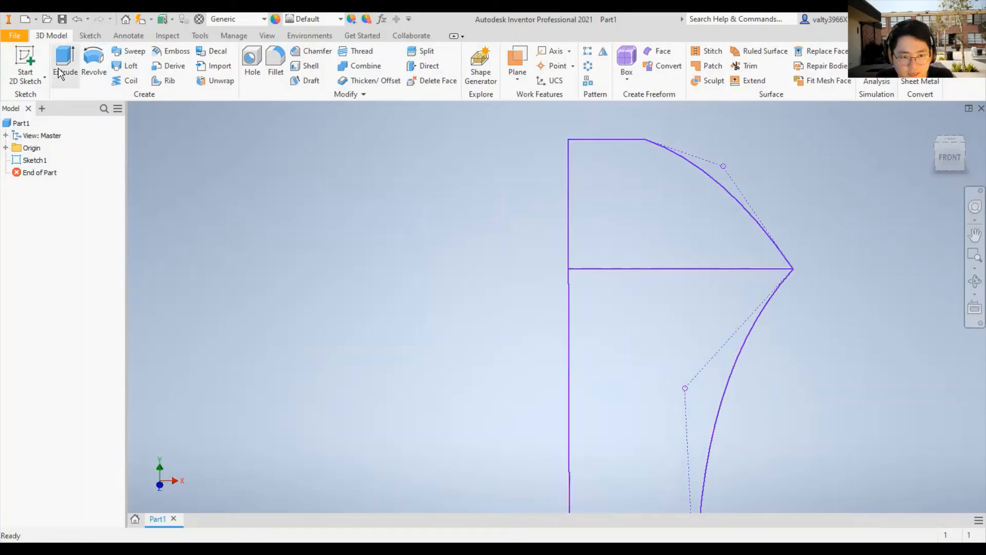
# - Reopen the profile sketch, trace a line about 0.97 in long over its full vertical edge, and finish the sketch
pyautogui.doubleClick(34, 159)
pyautogui.scroll(-5, 526, 257)
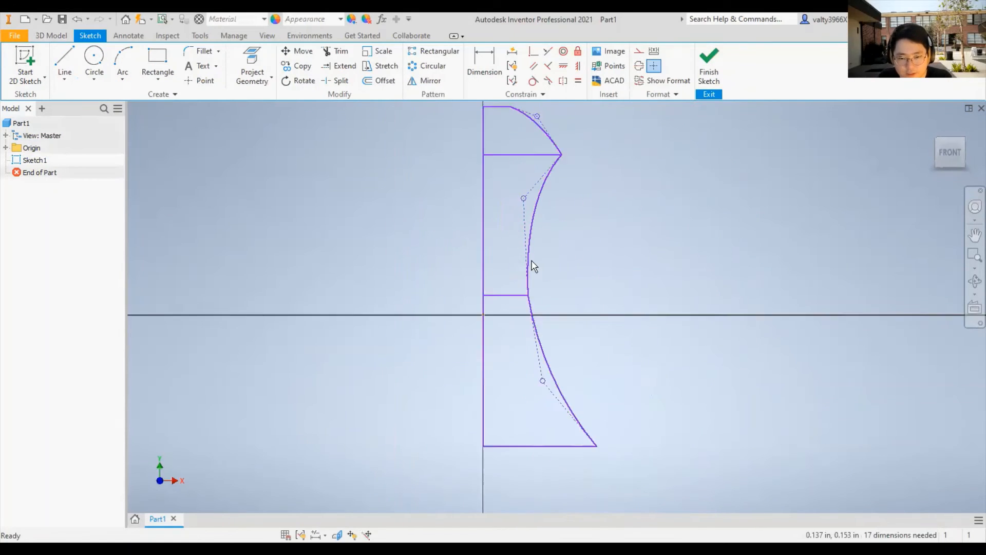
pyautogui.scroll(2, 532, 259)
pyautogui.moveTo(484, 177); pyautogui.dragTo(532, 249, button='middle')
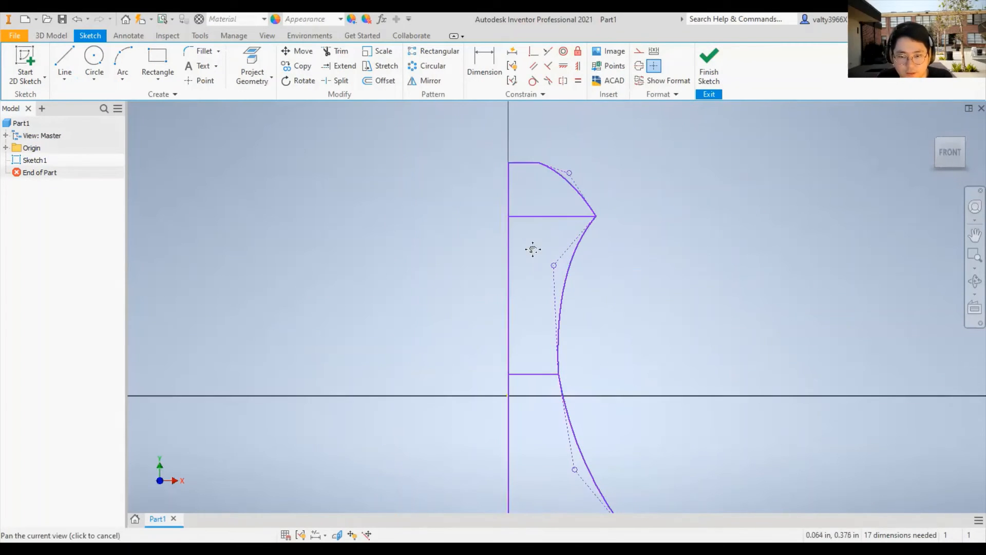
pyautogui.click(65, 64)
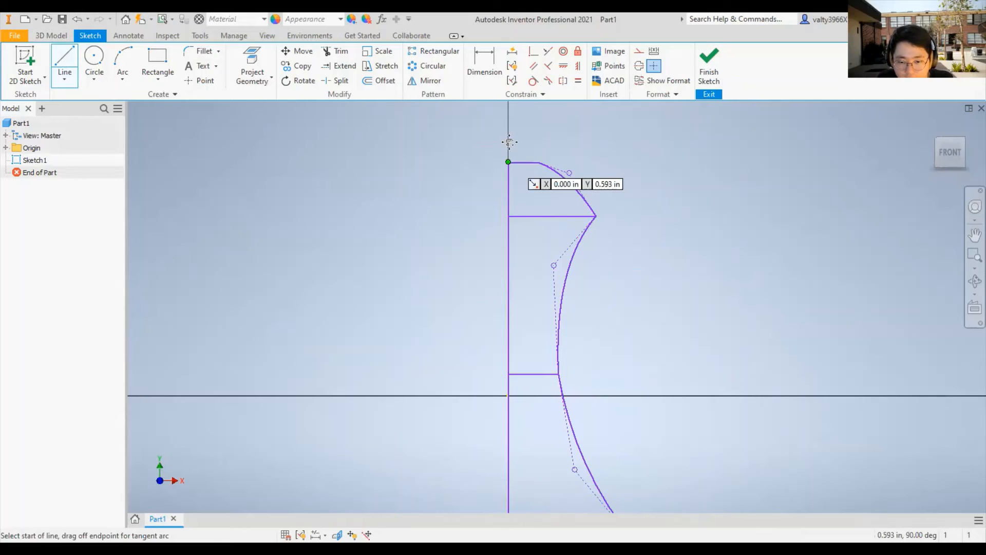
pyautogui.moveTo(505, 391); pyautogui.dragTo(495, 225, button='middle')
pyautogui.click(498, 377)
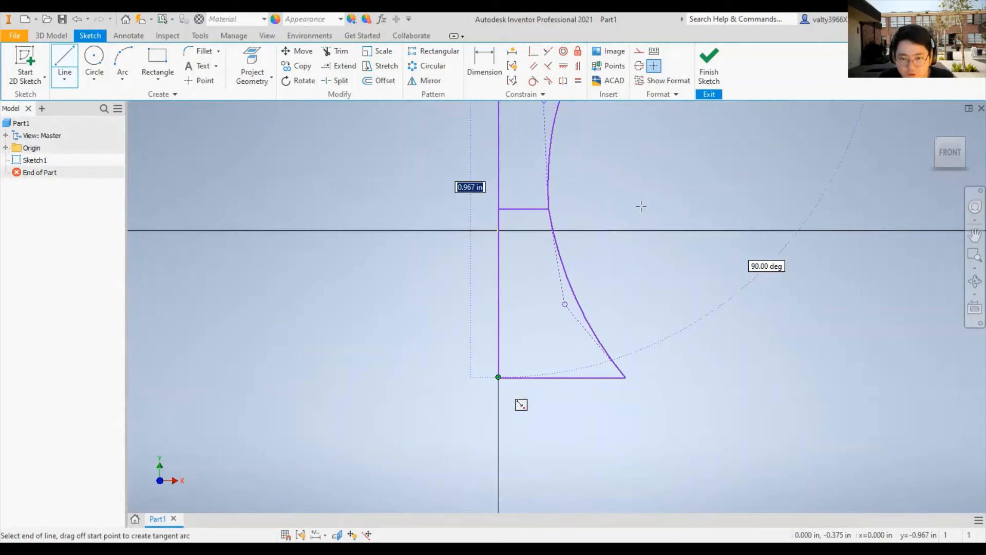
pyautogui.click(709, 66)
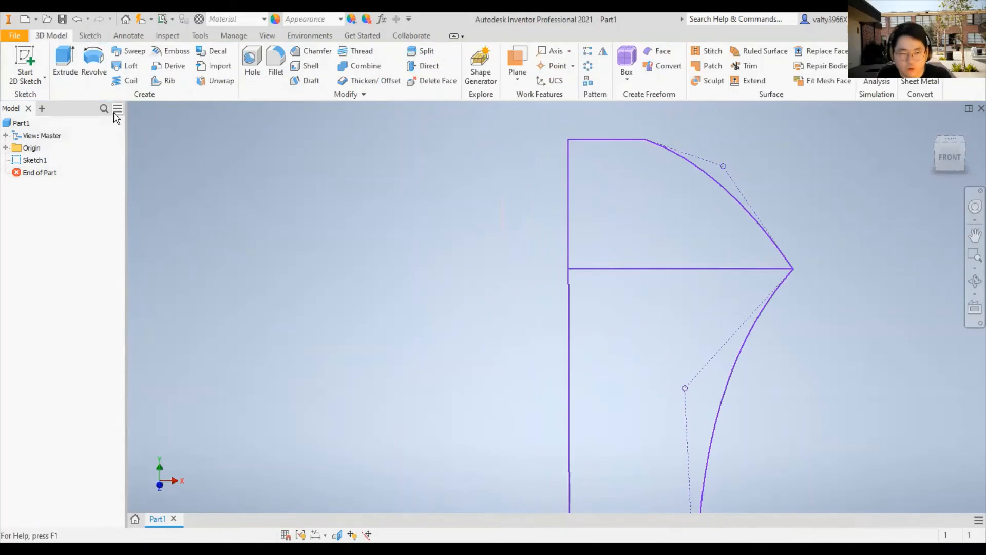
pyautogui.press('e')
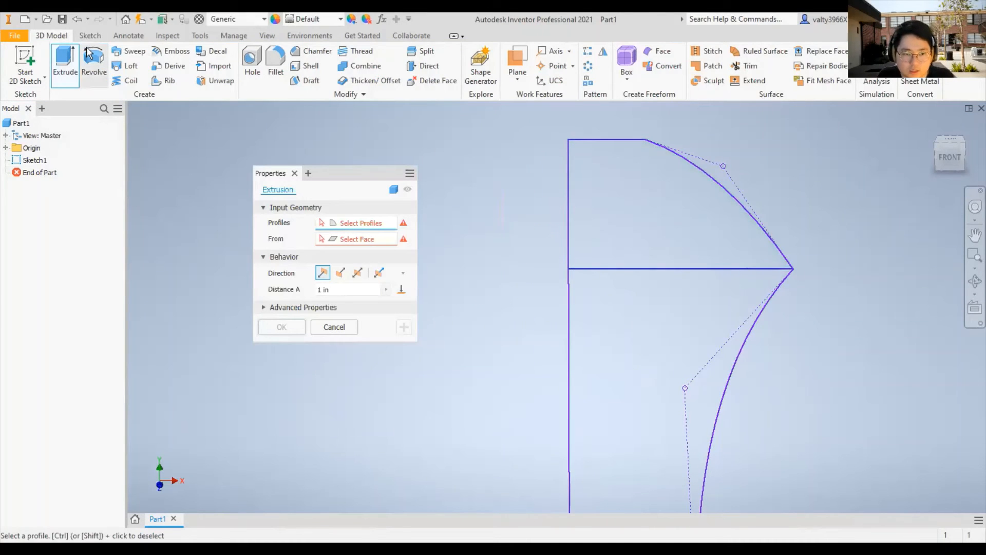
pyautogui.click(650, 189)
pyautogui.click(594, 295)
pyautogui.moveTo(639, 269); pyautogui.dragTo(625, 87, button='middle')
pyautogui.moveTo(635, 375); pyautogui.dragTo(631, 272, button='middle')
pyautogui.click(609, 393)
pyautogui.scroll(5, 532, 277)
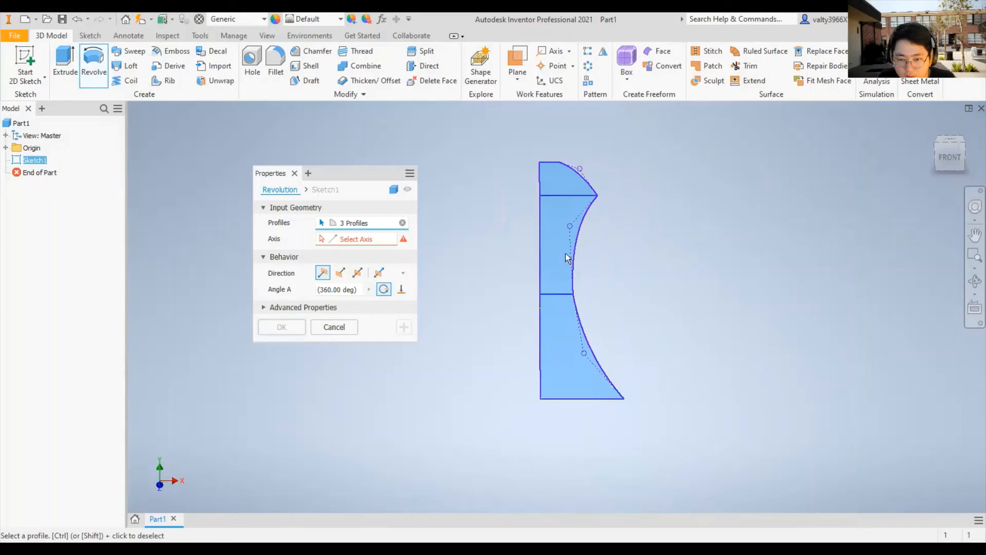
pyautogui.press('Escape')
pyautogui.rightClick(458, 234)
pyautogui.click(323, 249)
pyautogui.doubleClick(37, 161)
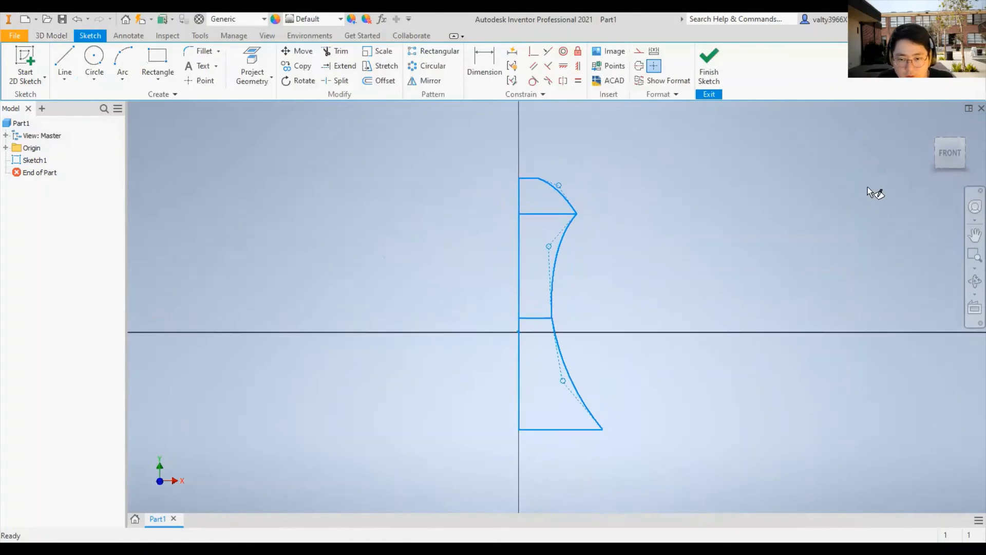
pyautogui.rightClick(757, 158)
pyautogui.click(819, 176)
pyautogui.scroll(-3, 583, 200)
pyautogui.click(487, 229)
pyautogui.click(529, 220)
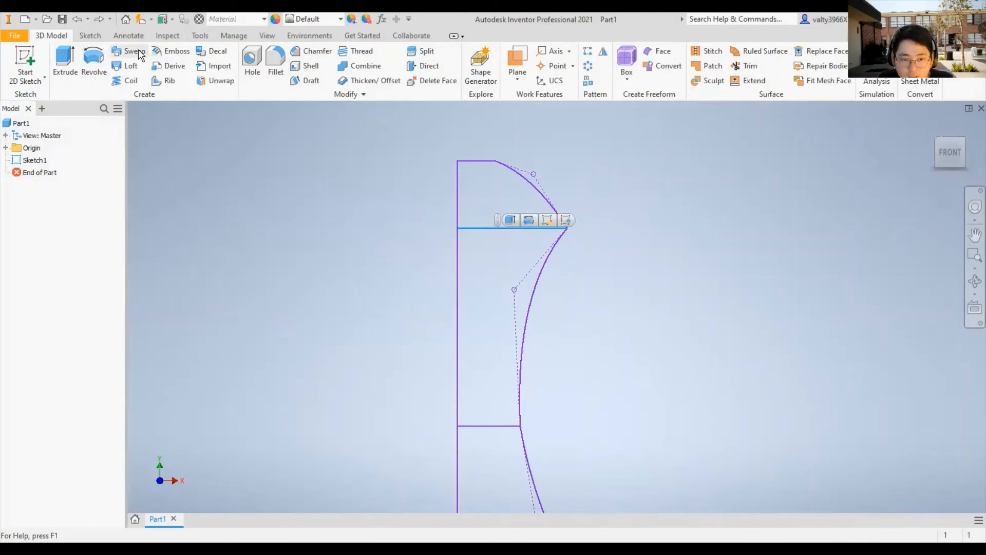
pyautogui.click(90, 35)
pyautogui.click(637, 322)
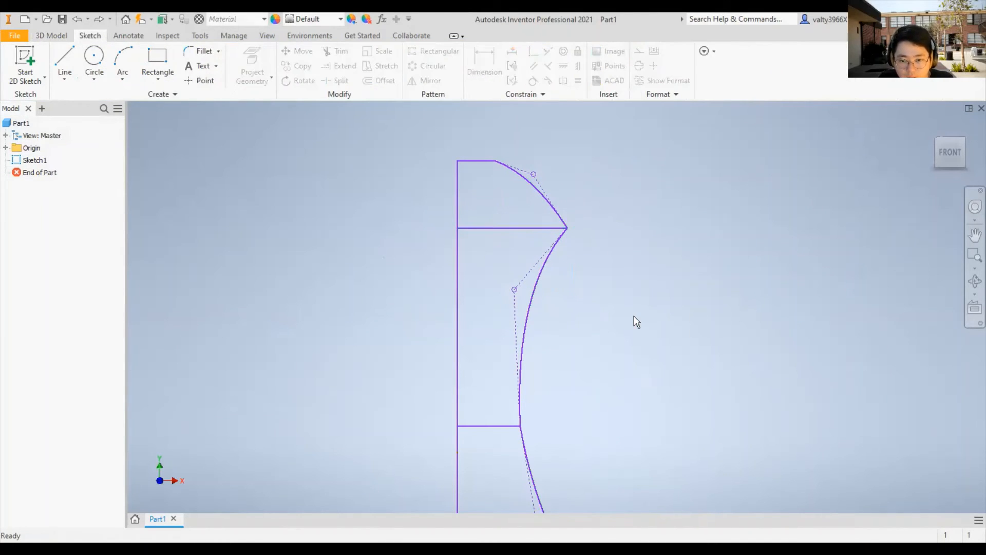
pyautogui.doubleClick(31, 160)
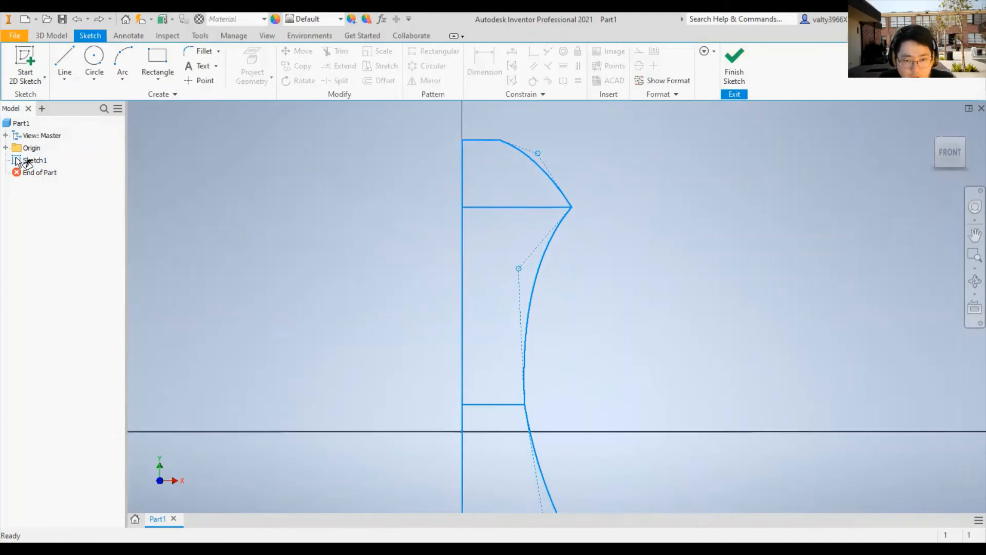
pyautogui.moveTo(622, 157); pyautogui.dragTo(620, 189, button='right')
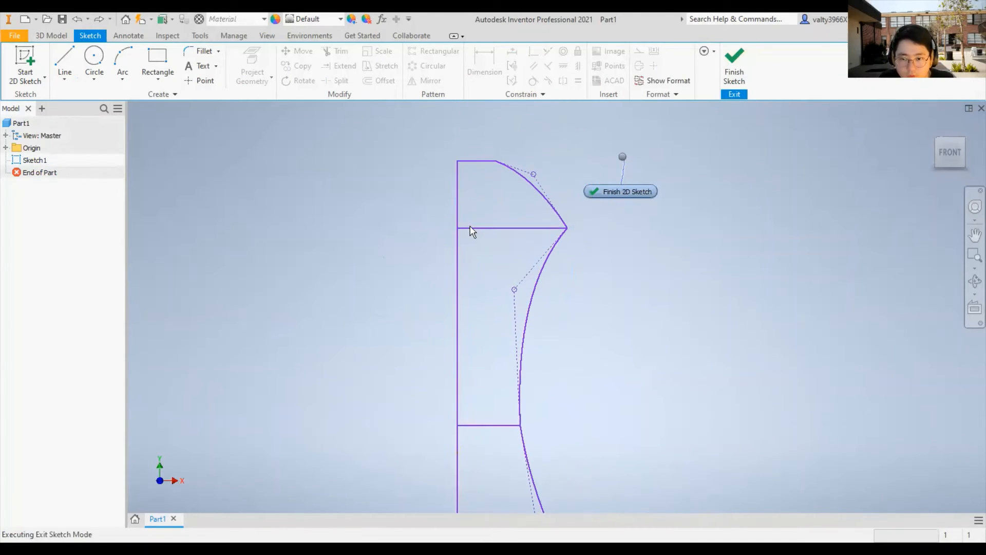
# - Convert the profile's two inner horizontal lines to construction geometry and finish the sketch
pyautogui.hotkey('ctrl', 'z')
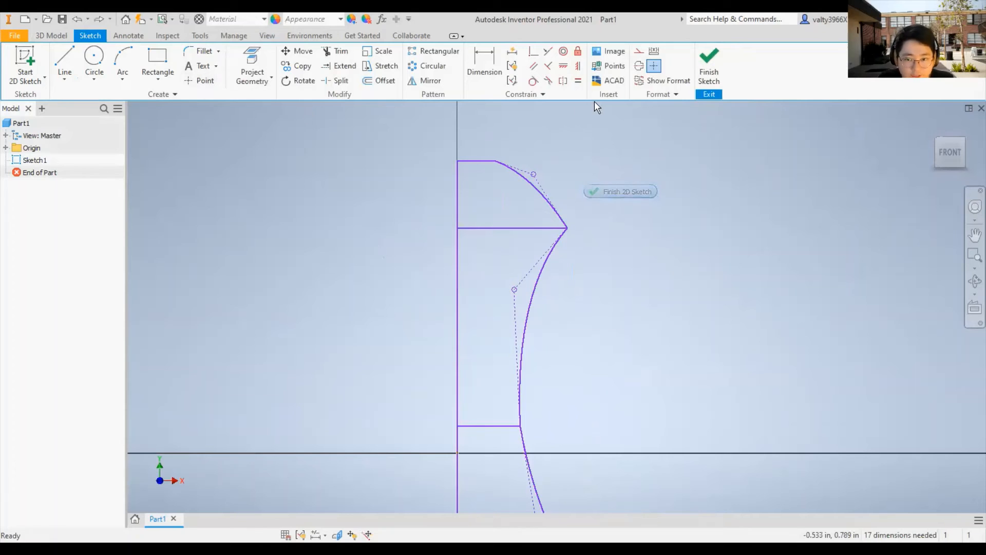
pyautogui.click(473, 228)
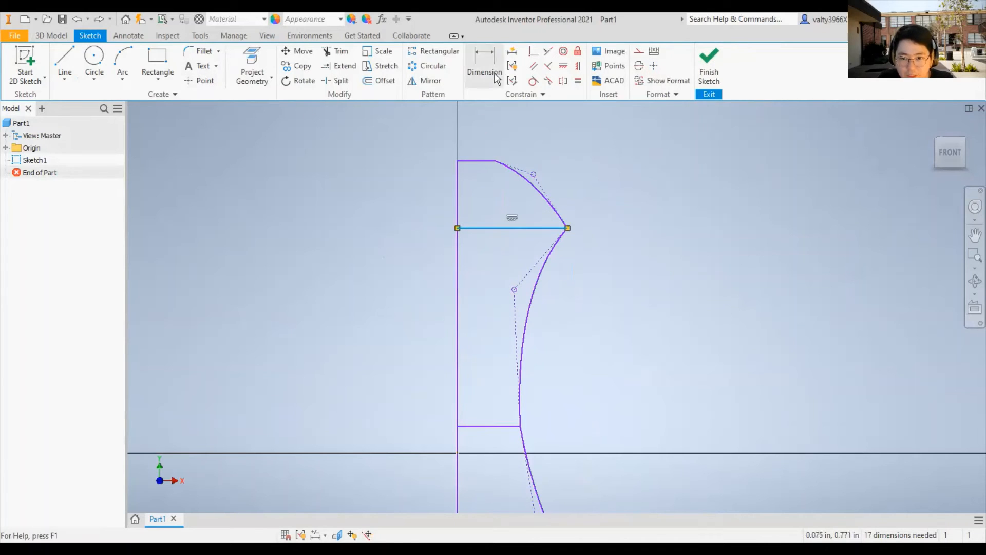
pyautogui.click(638, 51)
pyautogui.moveTo(491, 420); pyautogui.dragTo(515, 293, button='middle')
pyautogui.click(638, 51)
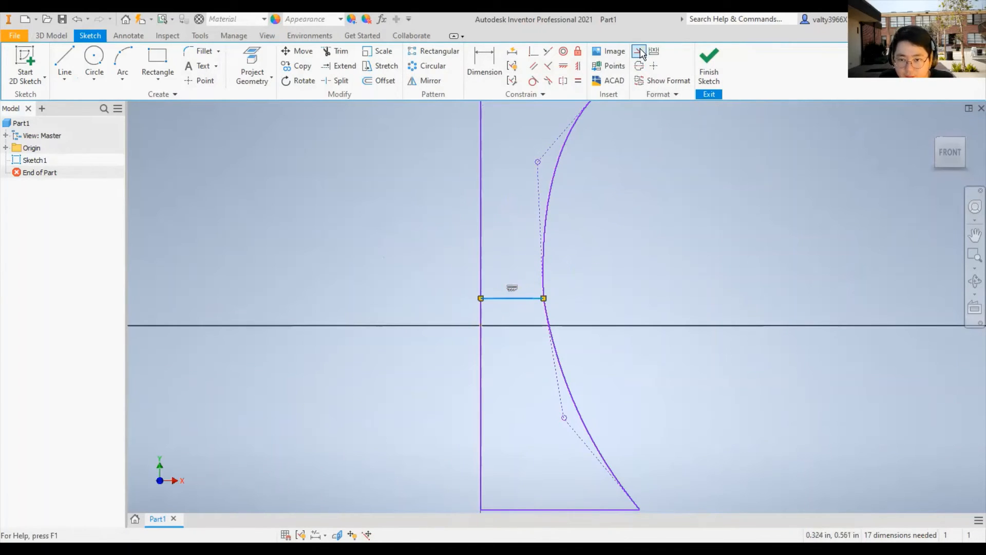
pyautogui.scroll(3, 603, 205)
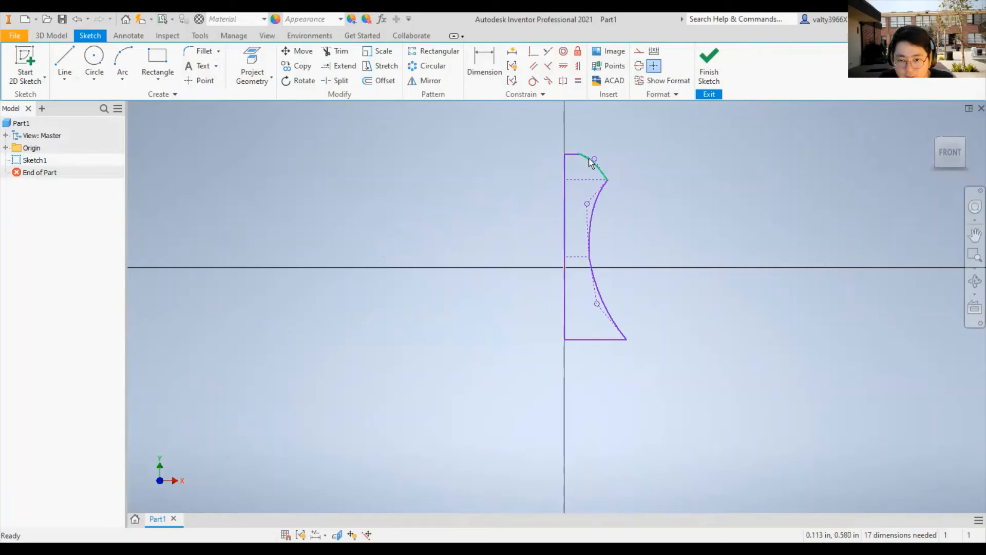
pyautogui.click(708, 65)
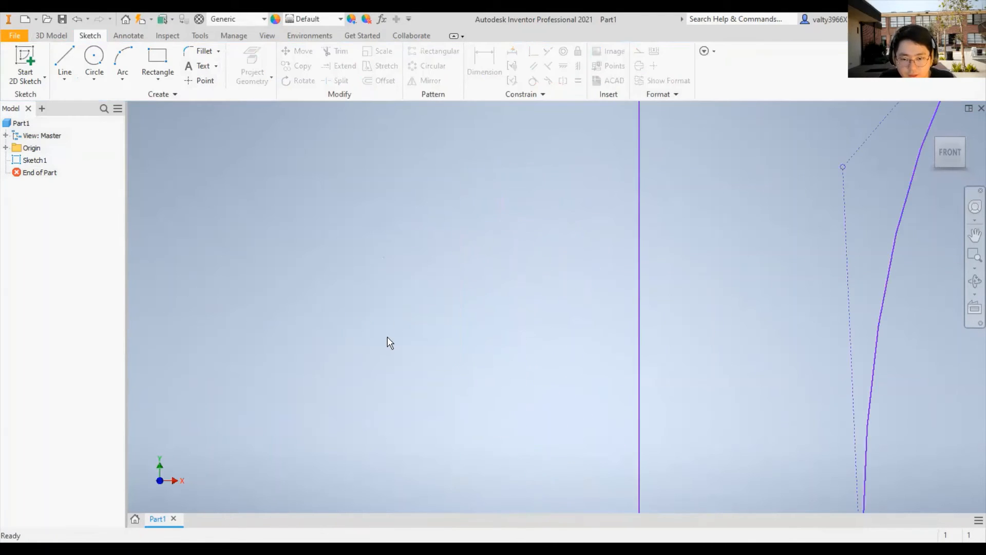
# - Revolve the single profile a full 360 degrees about its straight vertical edge
pyautogui.scroll(8, 661, 214)
pyautogui.scroll(-2, 671, 231)
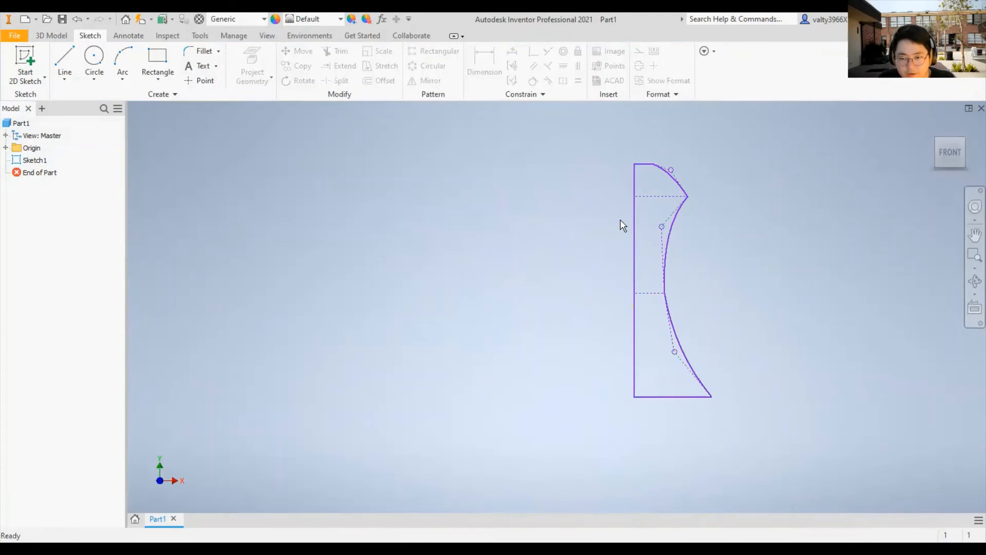
pyautogui.click(52, 35)
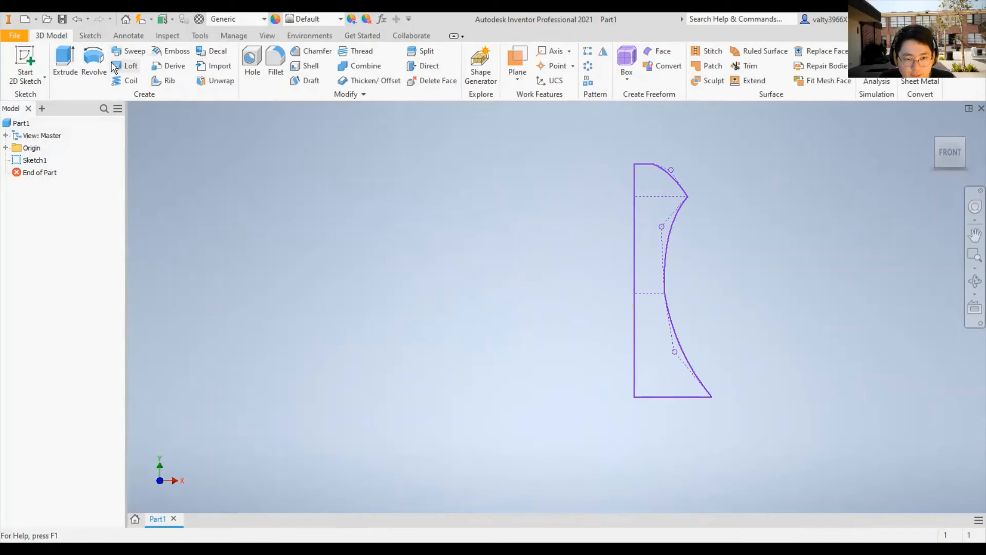
pyautogui.click(93, 63)
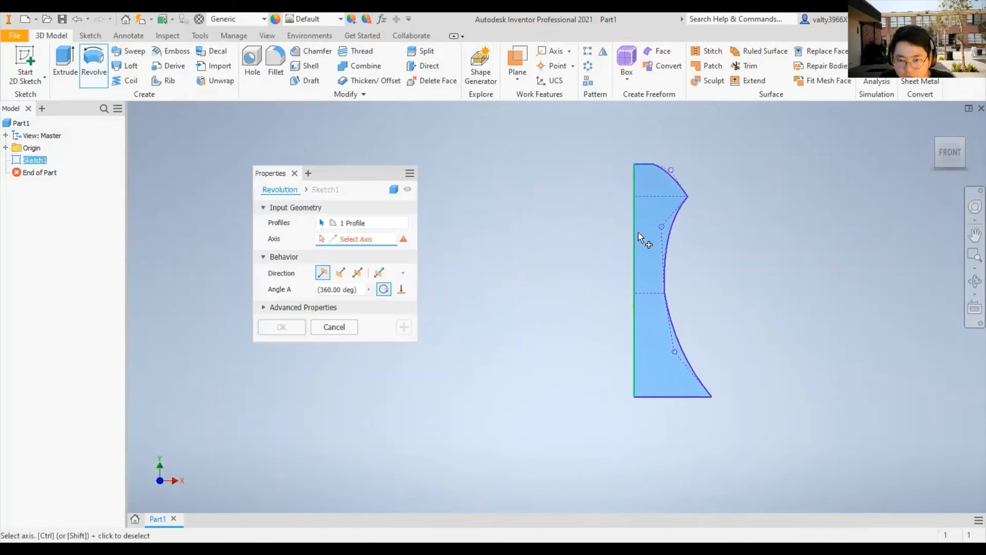
pyautogui.click(638, 233)
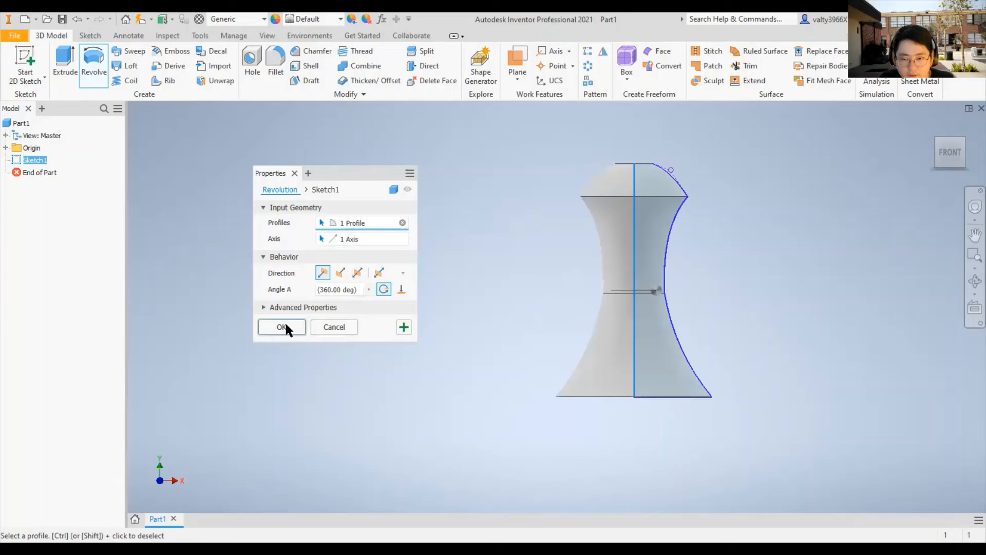
pyautogui.press('Return')
pyautogui.keyDown('shift'); pyautogui.moveTo(799, 277); pyautogui.dragTo(656, 202, button='middle'); pyautogui.keyUp('shift')
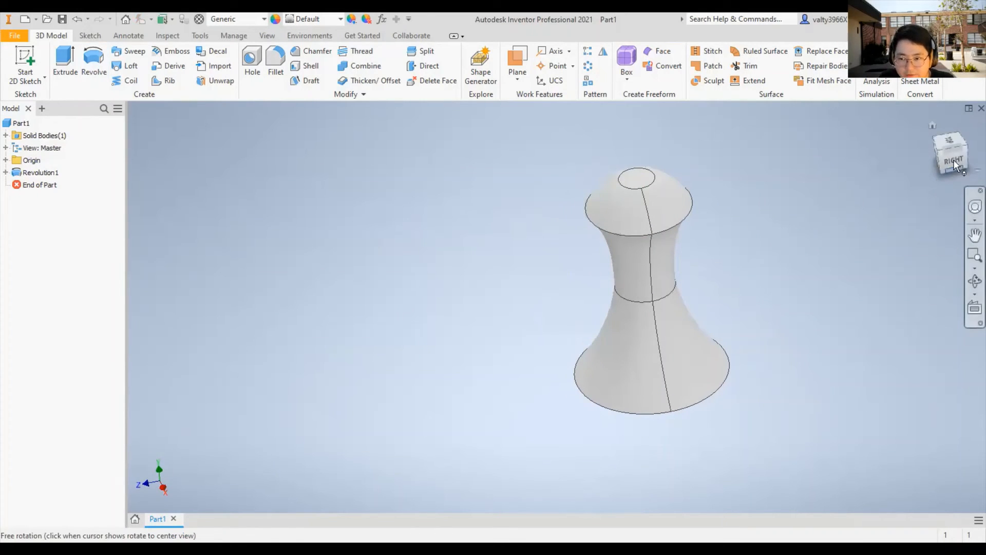
pyautogui.click(939, 152)
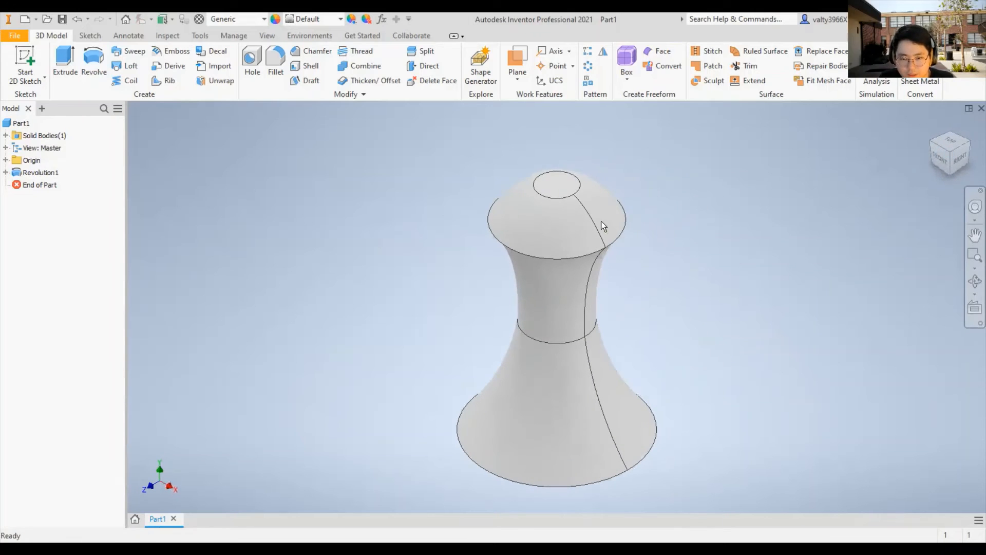
# - Examine the revolved solid from the front and at an angle, focusing on its domed top and concave neck
pyautogui.keyDown('shift'); pyautogui.moveTo(582, 219); pyautogui.dragTo(658, 219, button='middle'); pyautogui.keyUp('shift')
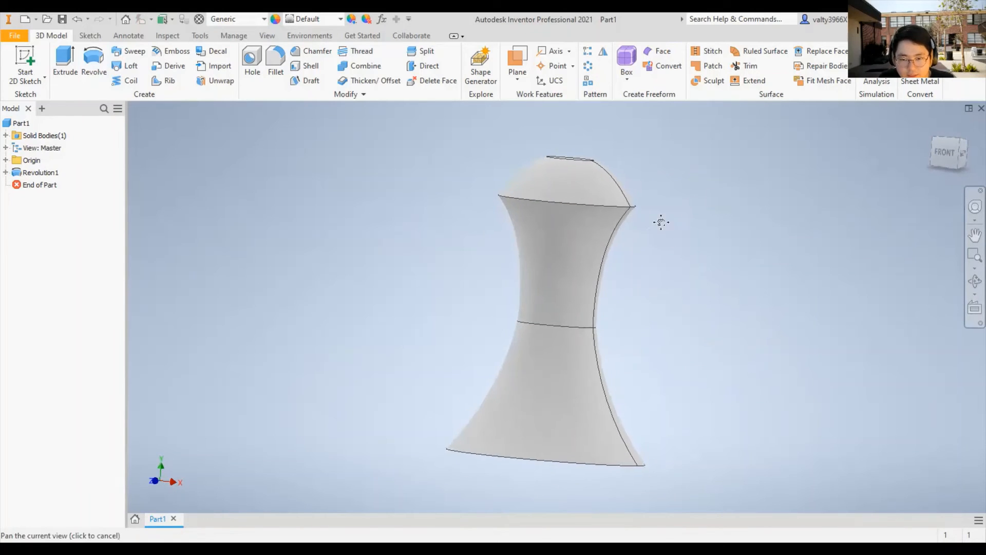
pyautogui.scroll(3, 631, 241)
pyautogui.click(938, 146)
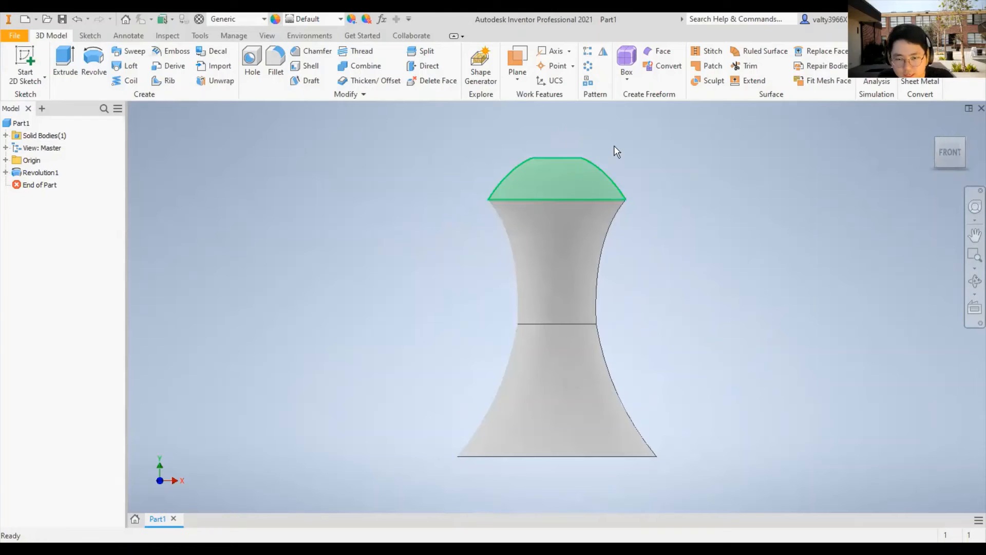
pyautogui.keyDown('shift'); pyautogui.moveTo(671, 164); pyautogui.dragTo(652, 196, button='middle'); pyautogui.keyUp('shift')
pyautogui.moveTo(590, 183)
pyautogui.keyDown('shift'); pyautogui.mouseDown(button='middle')
pyautogui.moveTo(614, 170)
pyautogui.moveTo(596, 181)
pyautogui.mouseUp(button='middle'); pyautogui.keyUp('shift')
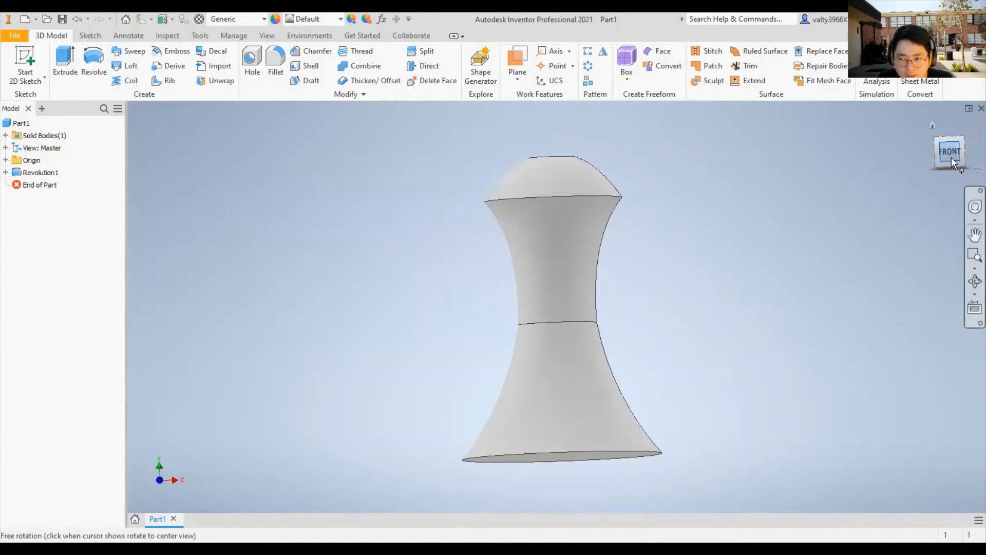
pyautogui.scroll(-4, 594, 154)
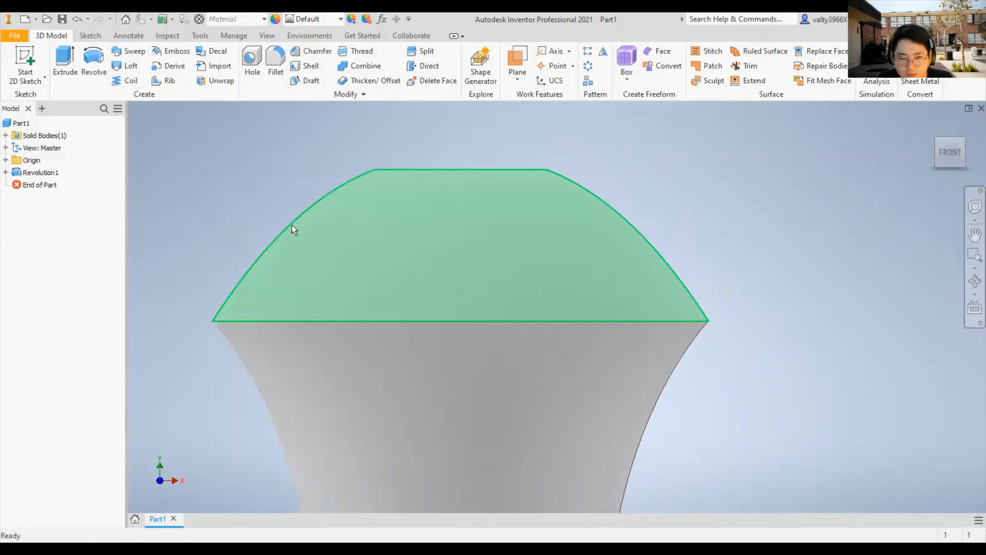
pyautogui.click(580, 224)
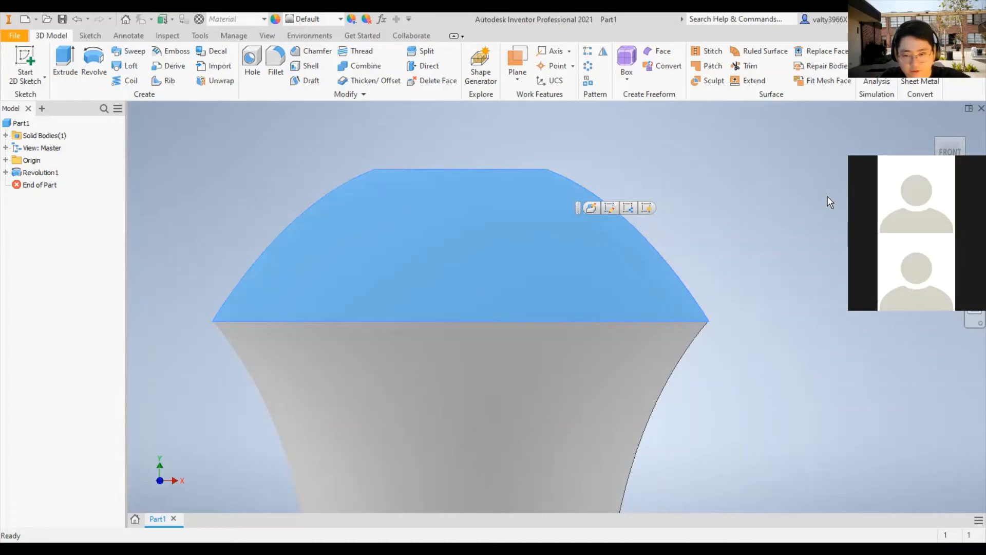
pyautogui.click(728, 312)
pyautogui.scroll(-3, 727, 312)
pyautogui.scroll(5, 639, 325)
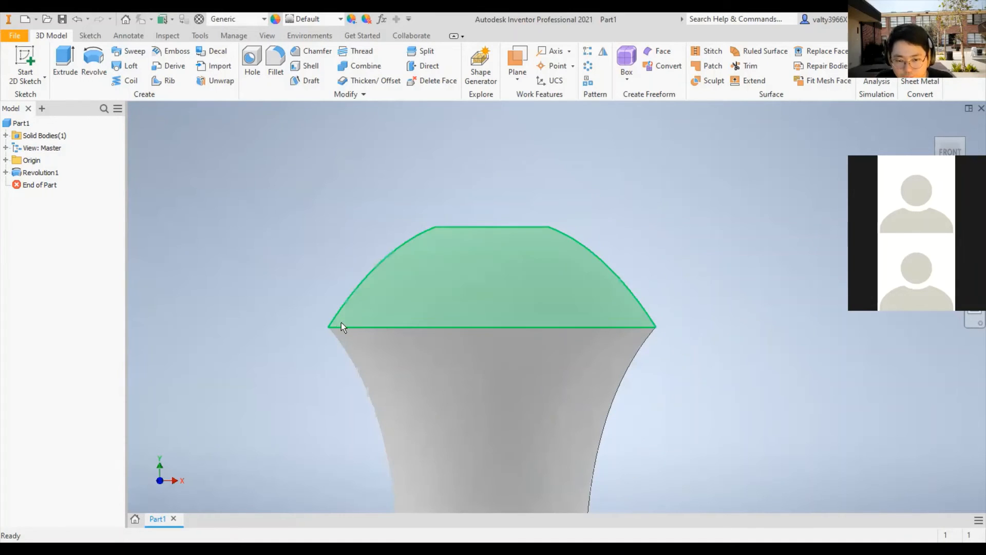
pyautogui.moveTo(573, 260); pyautogui.dragTo(559, 165, button='middle')
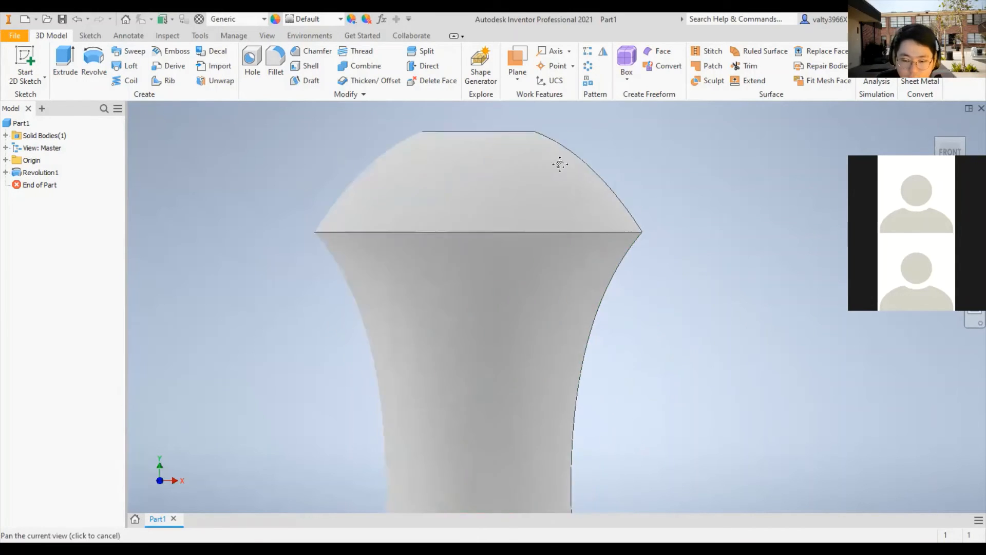
pyautogui.scroll(-3, 560, 164)
pyautogui.scroll(6, 587, 421)
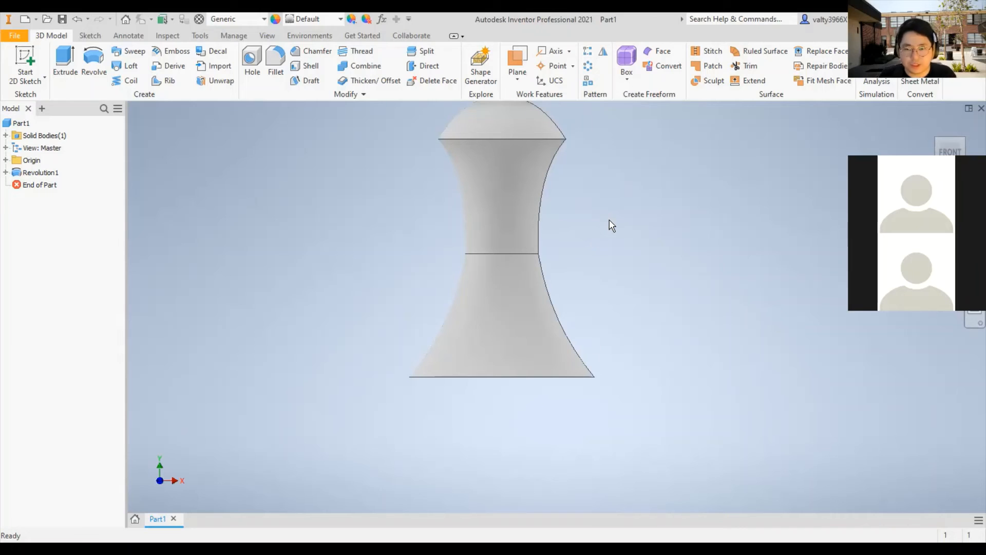
# - Inspect the whole revolved solid and its flat circular base face from below
pyautogui.hotkey('ctrl', 's')
pyautogui.click(734, 432)
pyautogui.scroll(5, 473, 281)
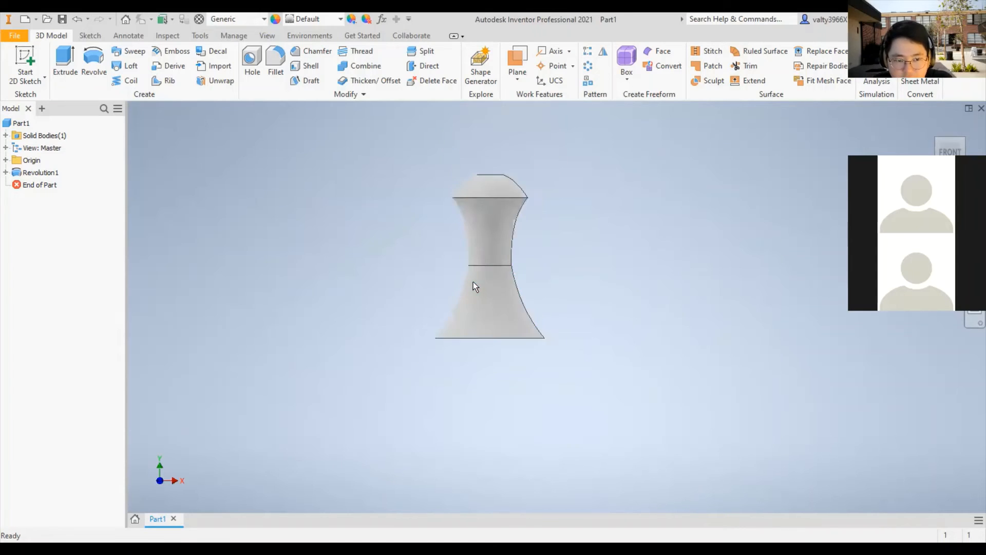
pyautogui.scroll(-4, 472, 287)
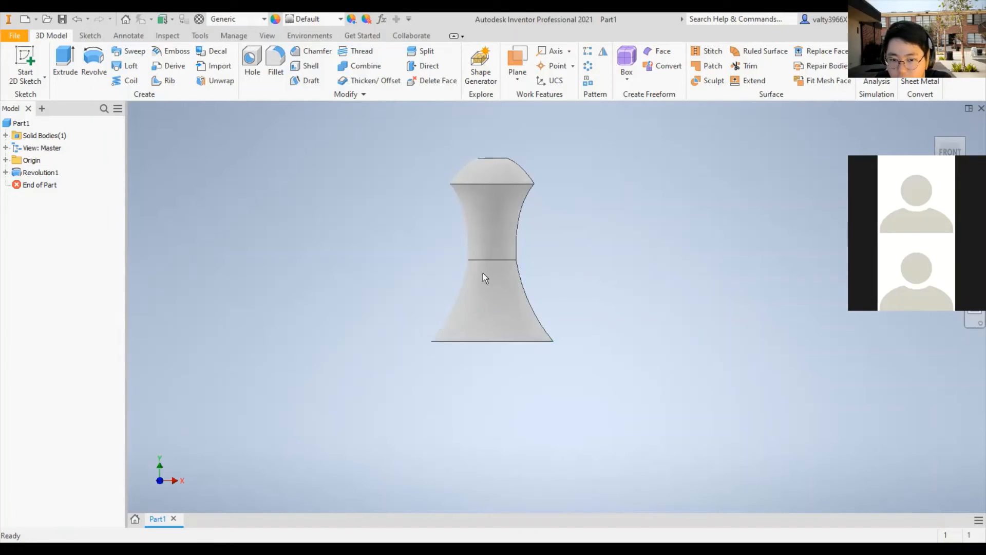
pyautogui.keyDown('shift'); pyautogui.moveTo(589, 325); pyautogui.dragTo(509, 290, button='middle'); pyautogui.keyUp('shift')
pyautogui.click(503, 303)
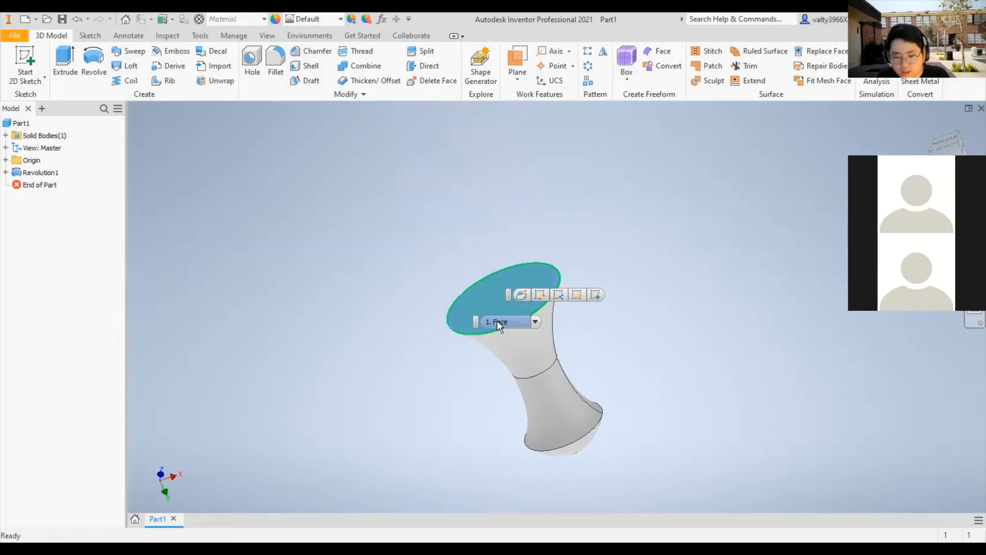
pyautogui.click(654, 324)
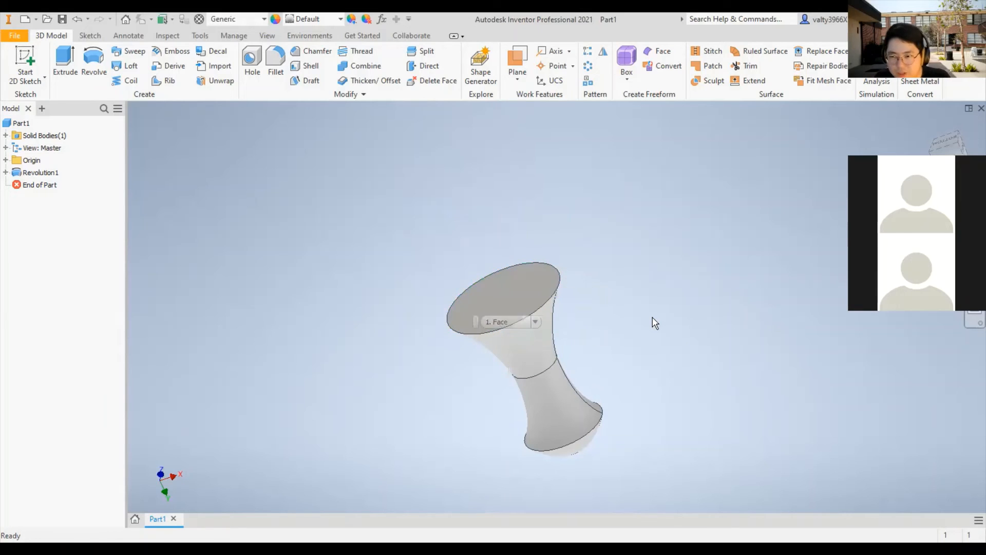
pyautogui.moveTo(584, 272)
pyautogui.keyDown('shift'); pyautogui.mouseDown(button='middle')
pyautogui.moveTo(647, 306)
pyautogui.moveTo(642, 314)
pyautogui.mouseUp(button='middle'); pyautogui.keyUp('shift')
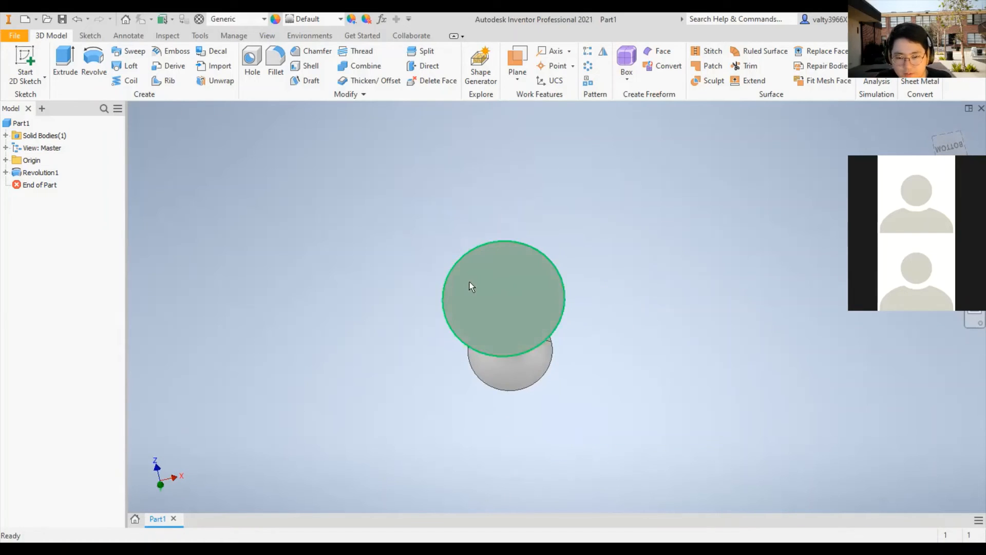
# - Switch to the F3 part and start a 2D sketch on its small flat top face
pyautogui.hotkey('ctrl', 'z')
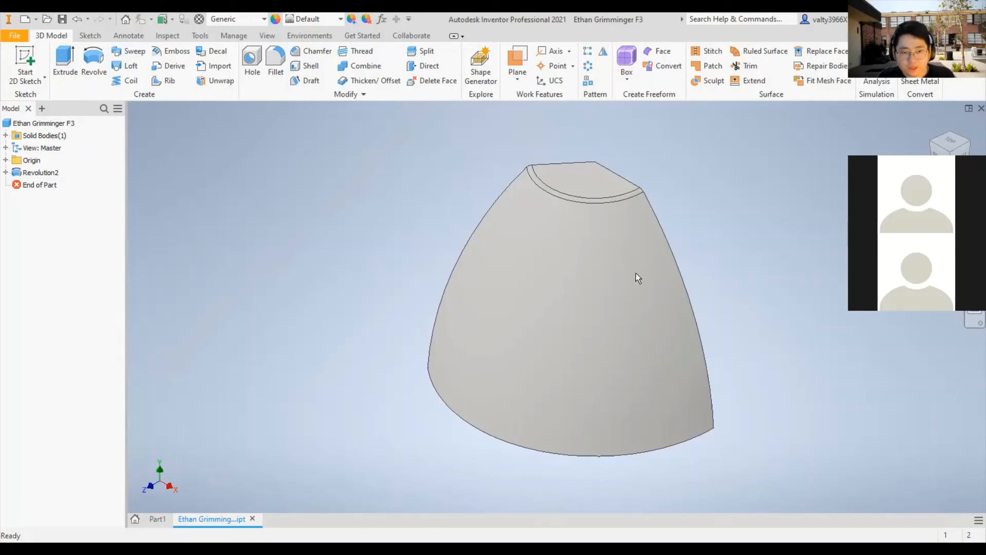
pyautogui.moveTo(725, 211)
pyautogui.keyDown('shift'); pyautogui.mouseDown(button='middle')
pyautogui.moveTo(409, 265)
pyautogui.moveTo(319, 209)
pyautogui.mouseUp(button='middle'); pyautogui.keyUp('shift')
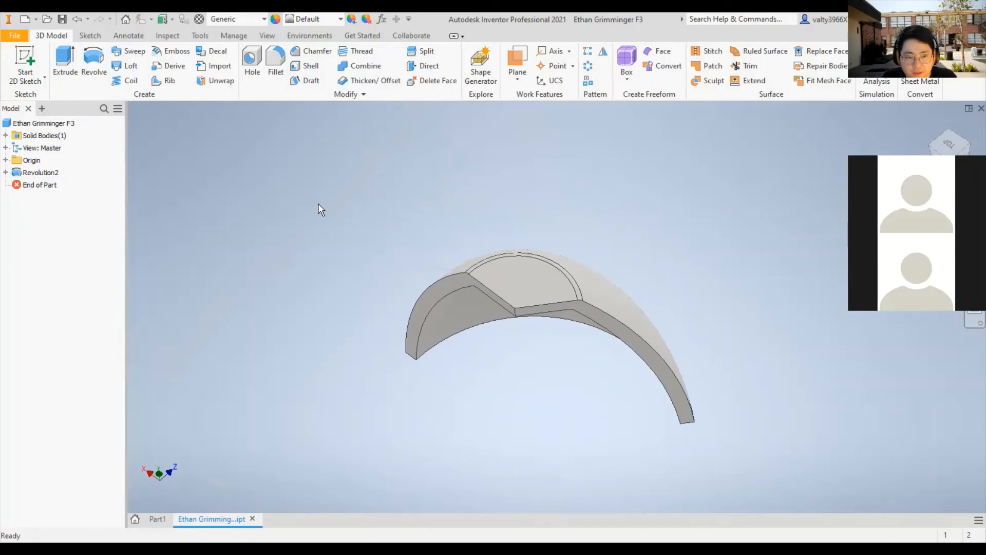
pyautogui.click(25, 62)
pyautogui.click(529, 297)
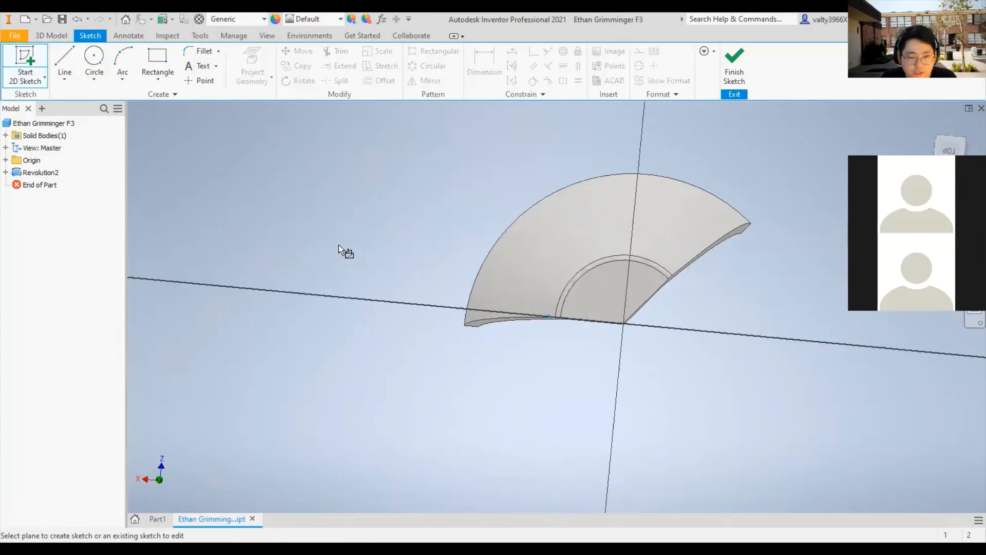
# - Draw a line about 0.93 in long across the corner, joining the top face's horizontal and slanted straight edges
pyautogui.click(65, 67)
pyautogui.scroll(-3, 573, 244)
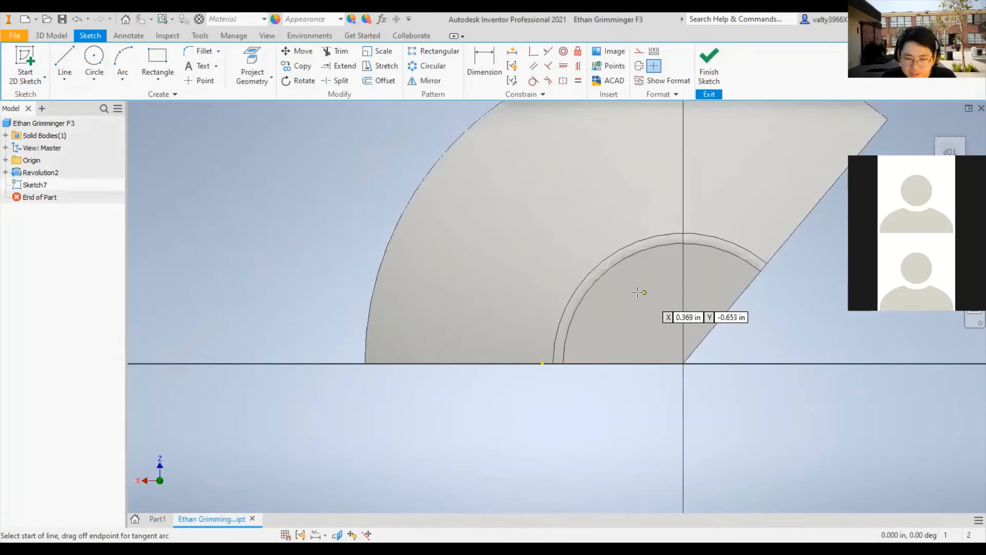
pyautogui.moveTo(644, 292); pyautogui.dragTo(351, 258, button='middle')
pyautogui.scroll(-3, 347, 288)
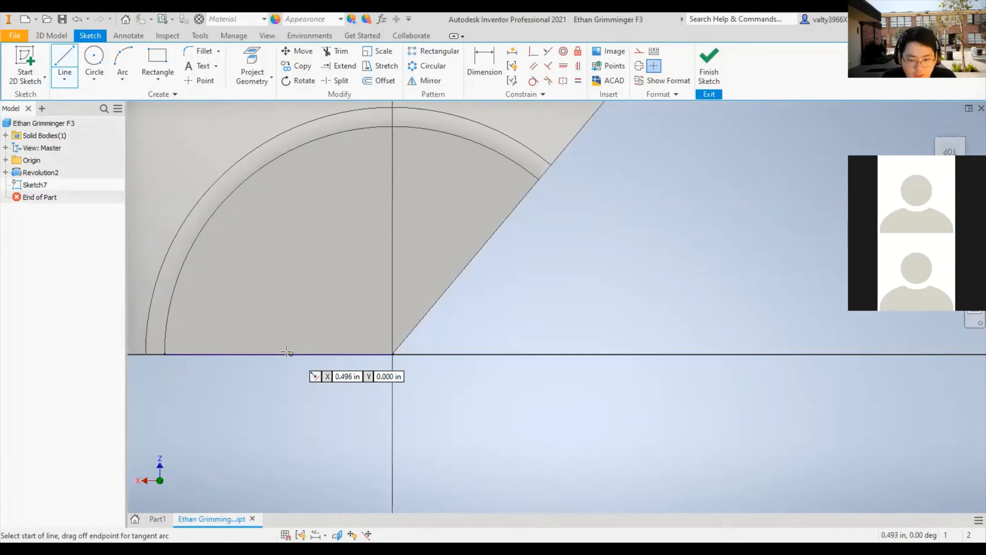
pyautogui.click(285, 354)
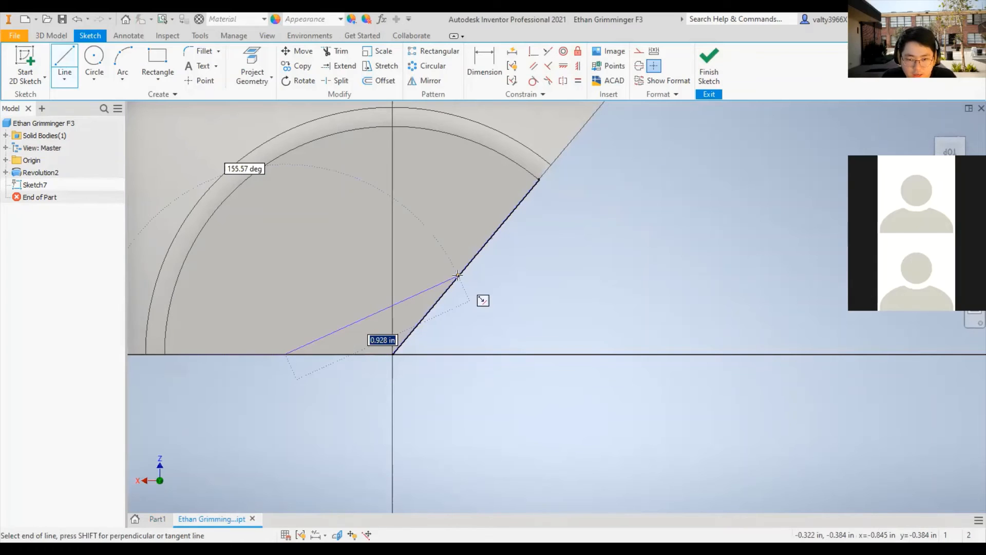
pyautogui.click(458, 276)
pyautogui.press('Escape')
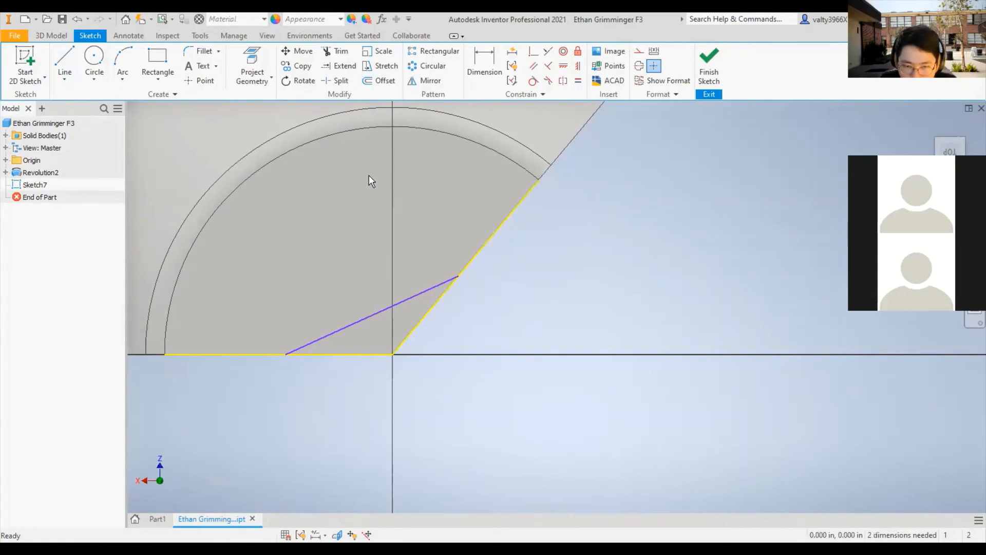
# - Dimension the distance from the corner to the line's end on the slanted edge and set it to 0.221 in
pyautogui.click(490, 76)
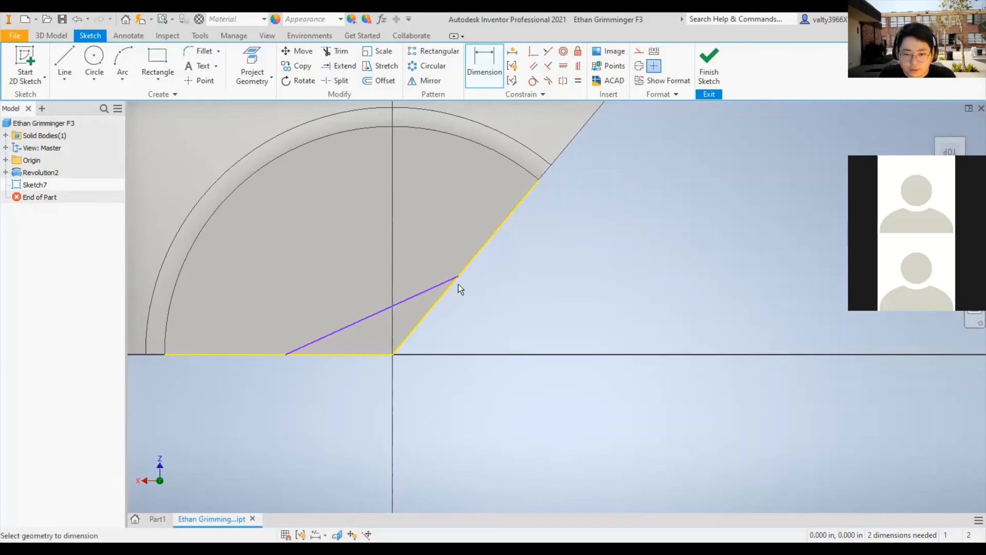
pyautogui.click(394, 354)
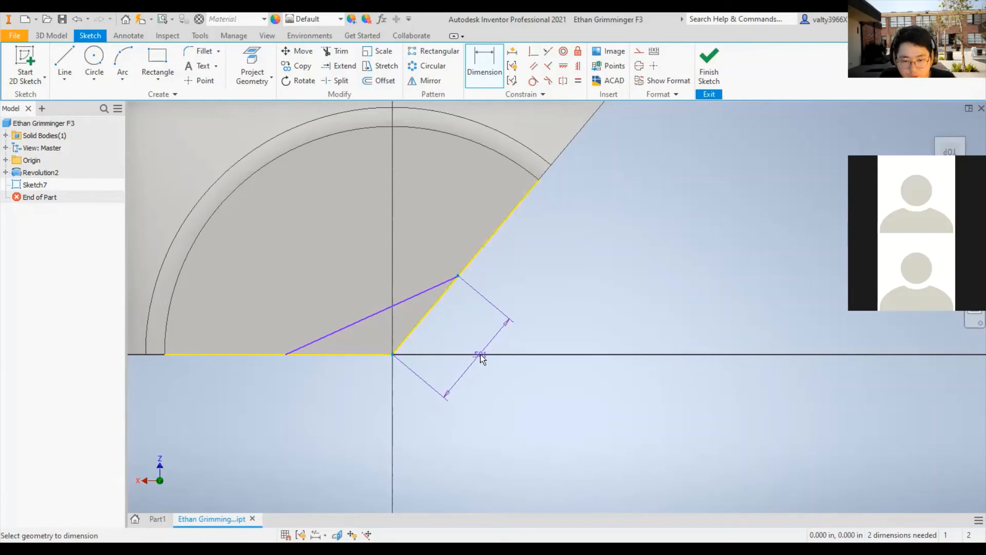
pyautogui.click(462, 347)
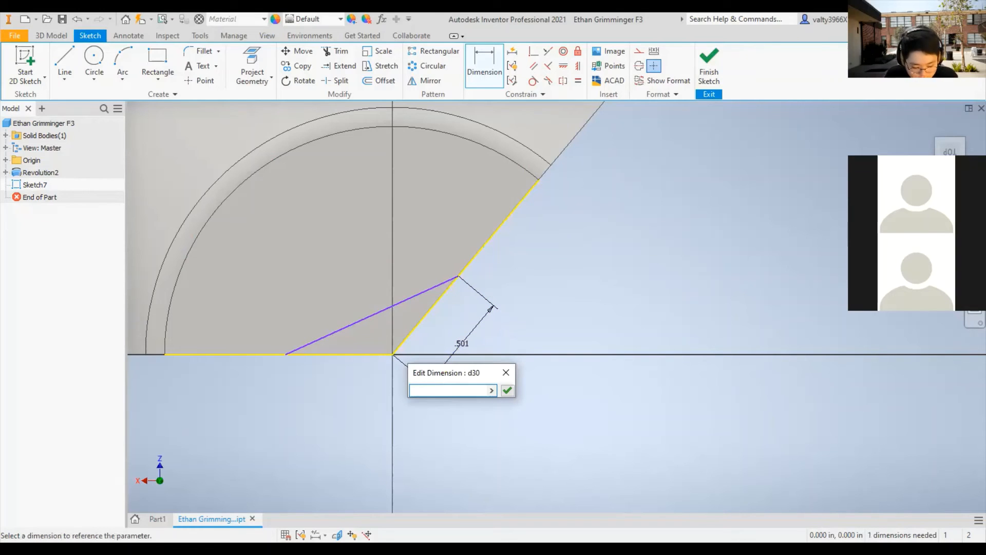
pyautogui.write('0.221')
pyautogui.press('Return')
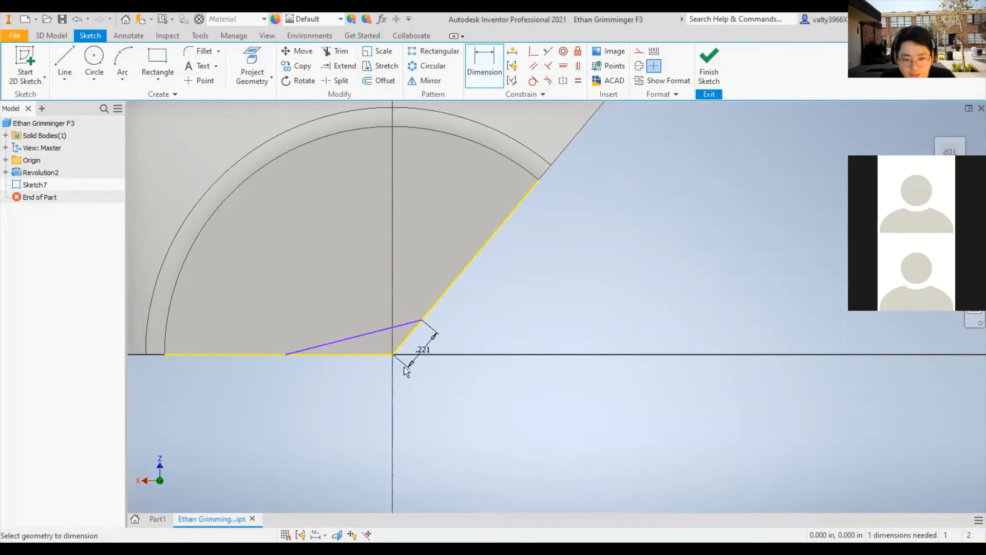
# - Dimension the distance from the corner to the line's end on the horizontal edge and set it to 0.22 in
pyautogui.scroll(-5, 367, 374)
pyautogui.moveTo(366, 375); pyautogui.dragTo(442, 401, button='middle')
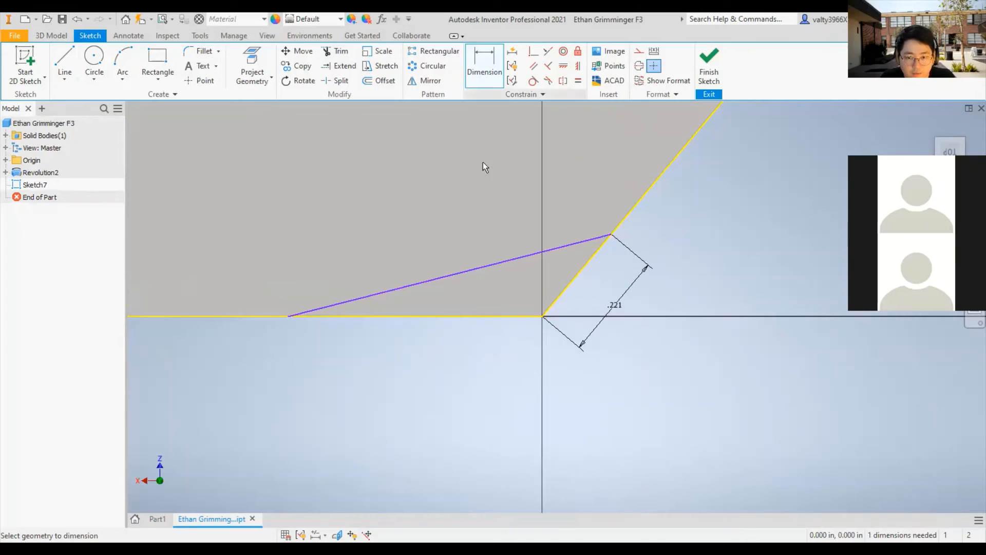
pyautogui.click(288, 316)
pyautogui.click(541, 315)
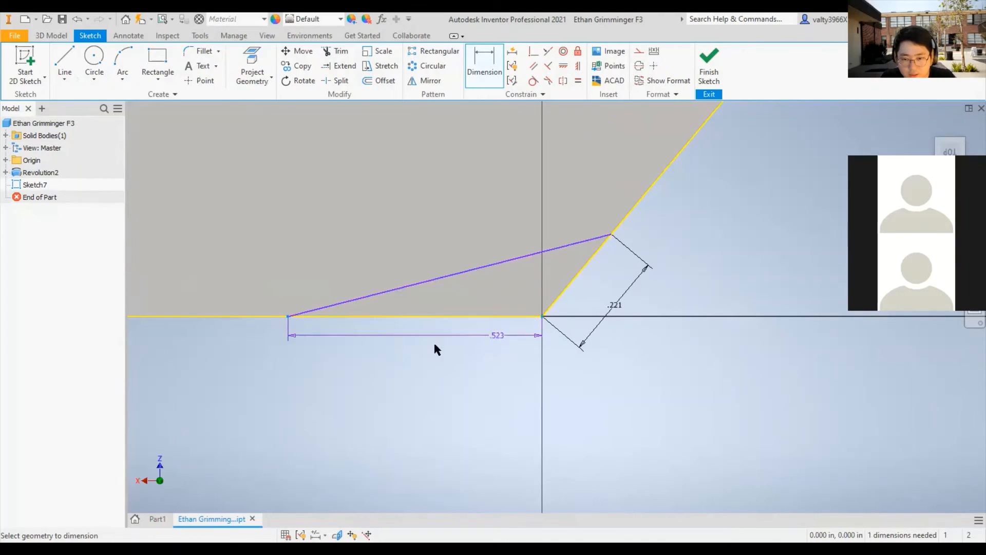
pyautogui.click(429, 353)
pyautogui.write('0.22')
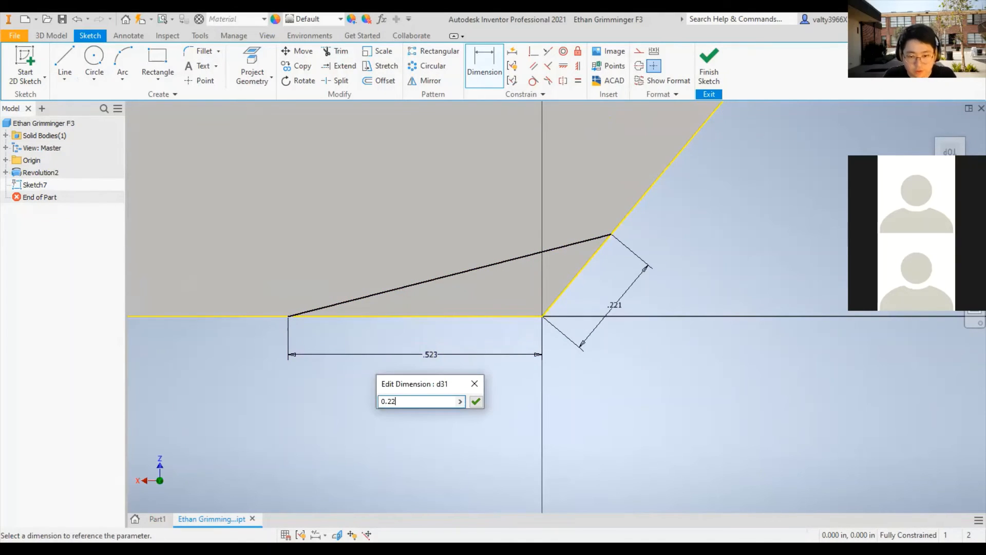
pyautogui.press('Return')
# - Undo both dimensions that locate the line's ends from the corner
pyautogui.hotkey('ctrl', 'z')
pyautogui.hotkey('ctrl', 'z')
pyautogui.hotkey('ctrl', 'z')
pyautogui.hotkey('ctrl', 'z')
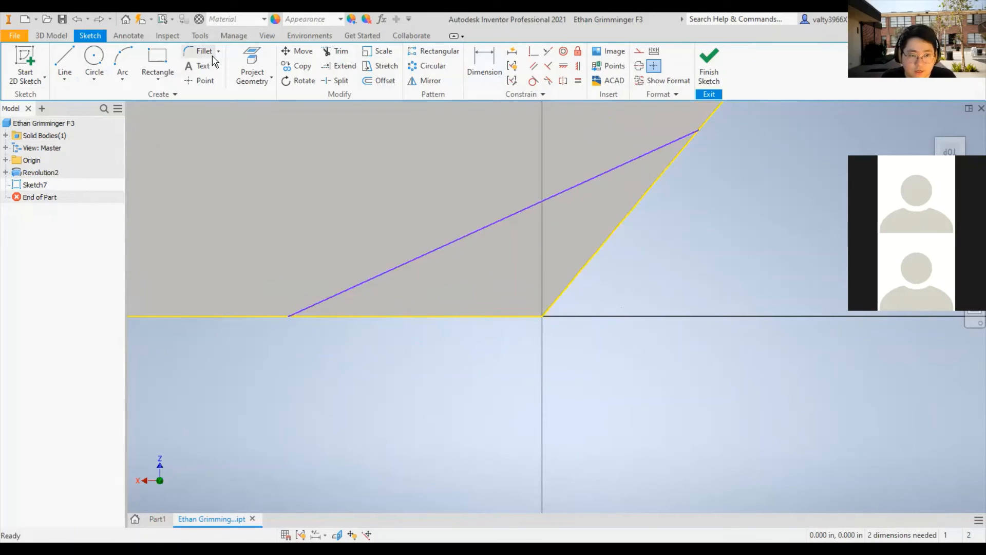
pyautogui.click(484, 66)
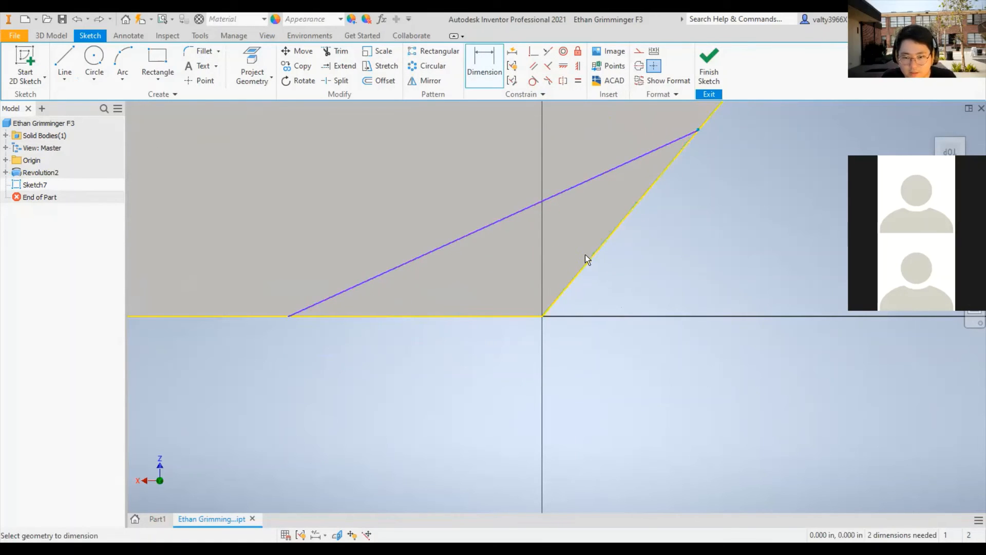
pyautogui.click(542, 316)
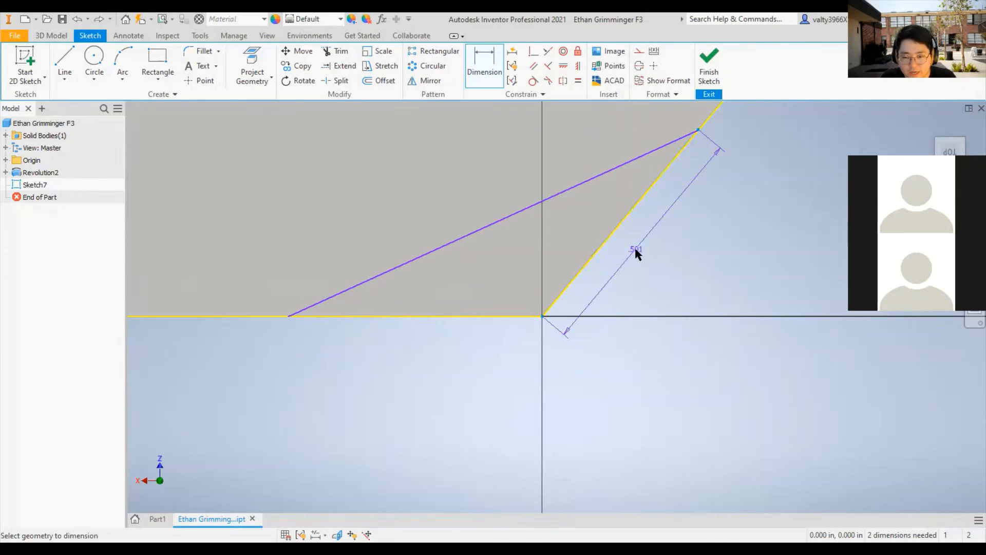
pyautogui.click(695, 241)
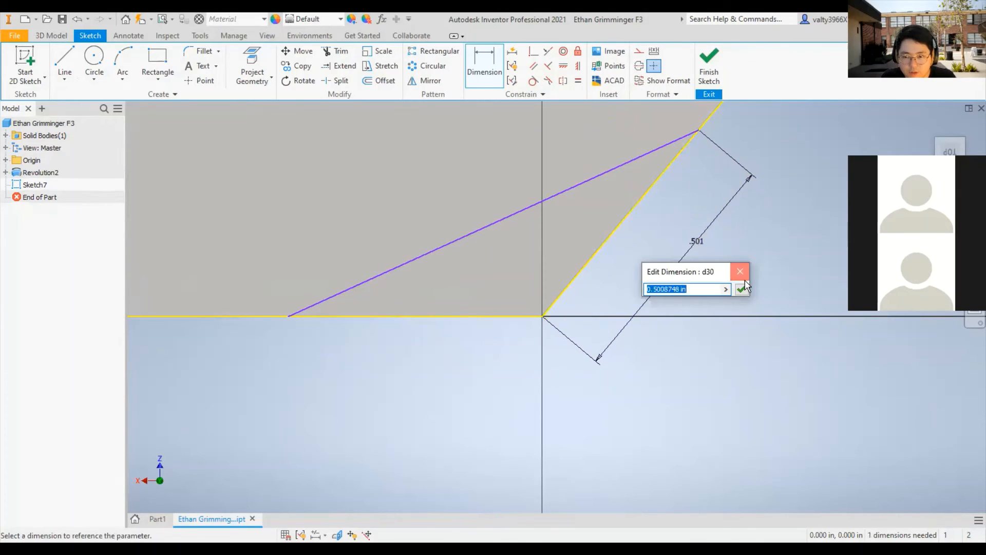
pyautogui.click(739, 268)
pyautogui.click(484, 66)
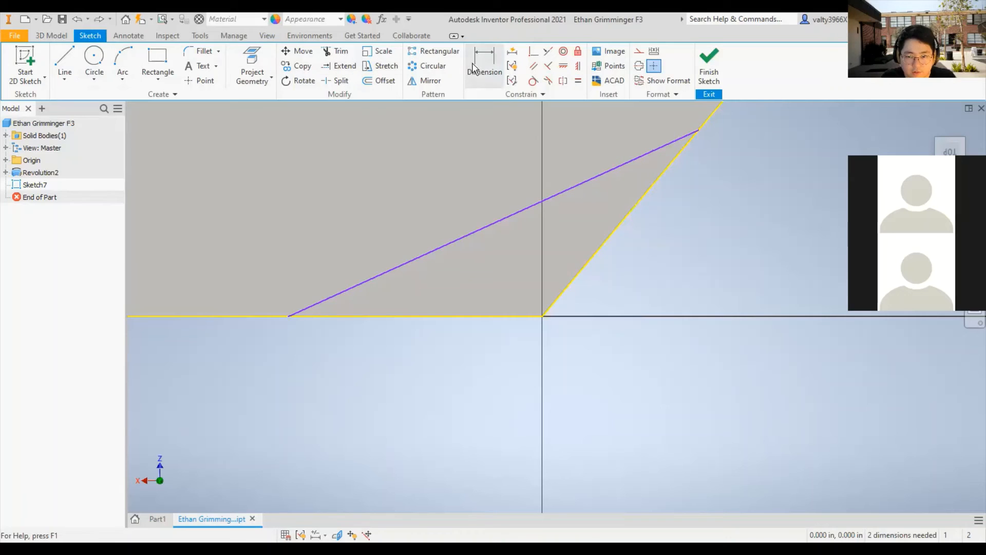
pyautogui.click(547, 315)
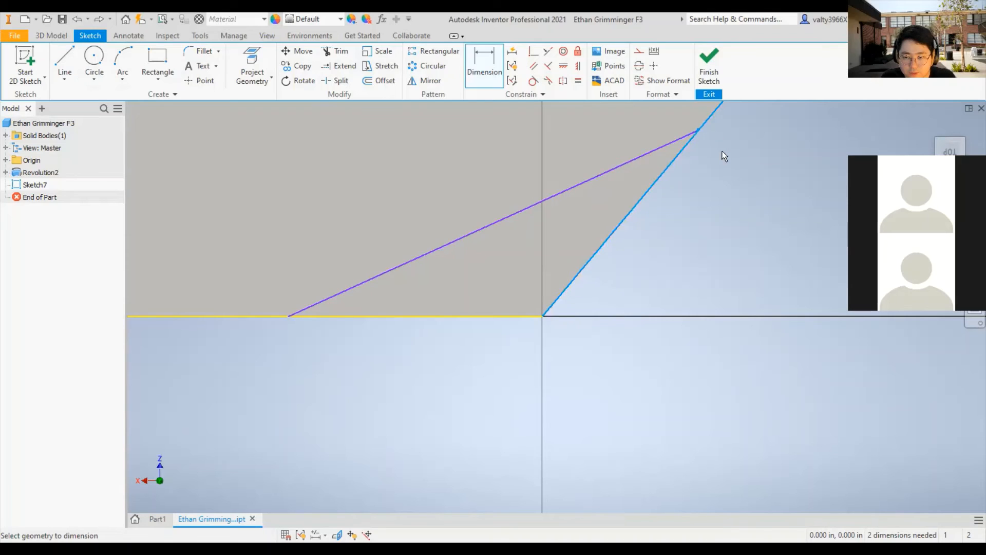
pyautogui.rightClick(706, 140)
pyautogui.click(648, 138)
# - Try to dimension the vertical distance from the corner to the line's end on the slanted edge
pyautogui.click(495, 76)
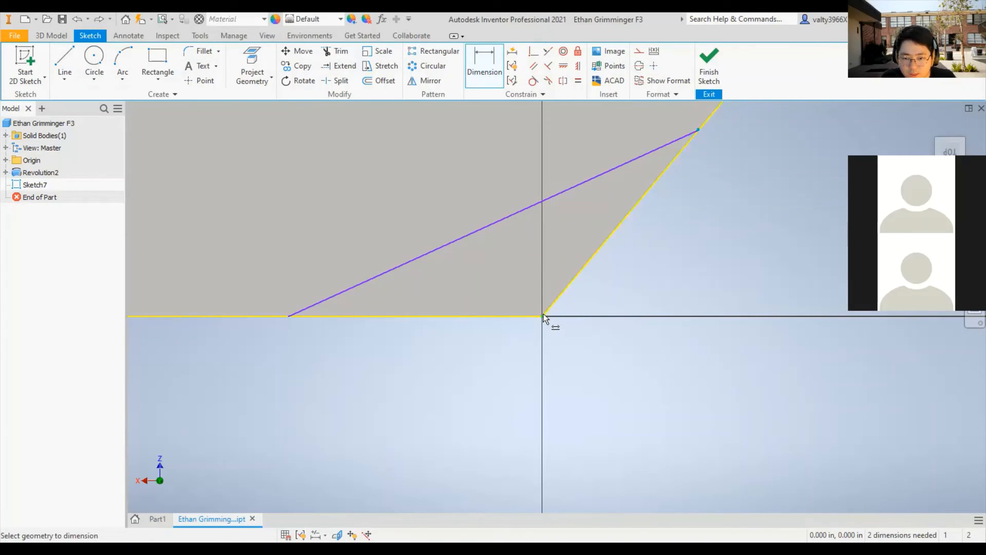
pyautogui.click(605, 252)
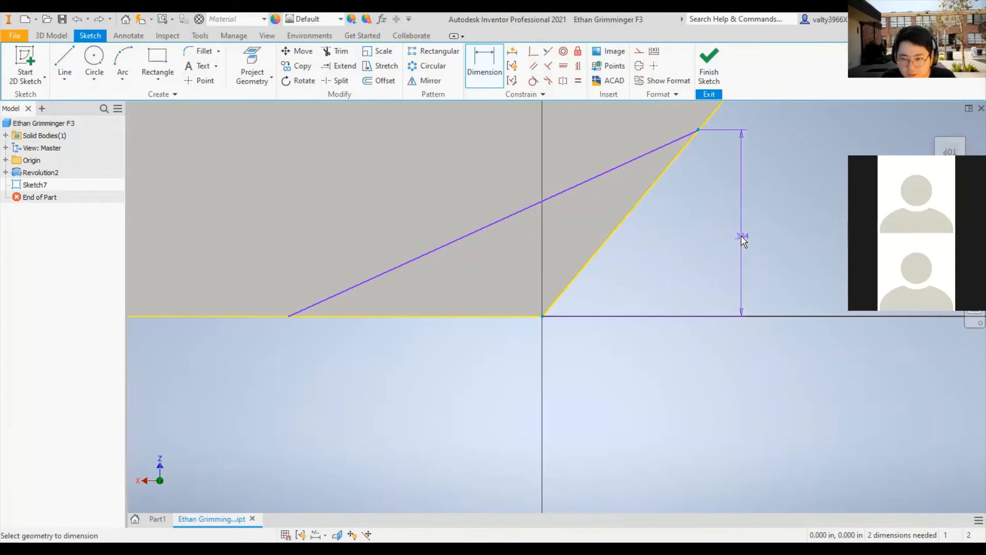
pyautogui.click(743, 240)
pyautogui.click(788, 283)
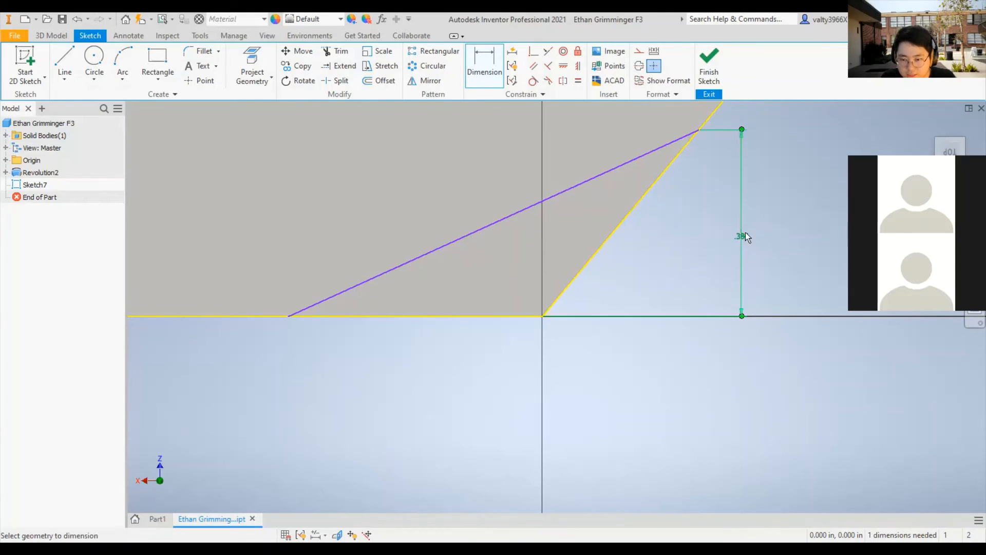
# - Undo the vertical dimension and the line drawn across the corner
pyautogui.press('Escape')
pyautogui.hotkey('ctrl', 'z')
pyautogui.hotkey('ctrl', 'z')
pyautogui.hotkey('ctrl', 'z')
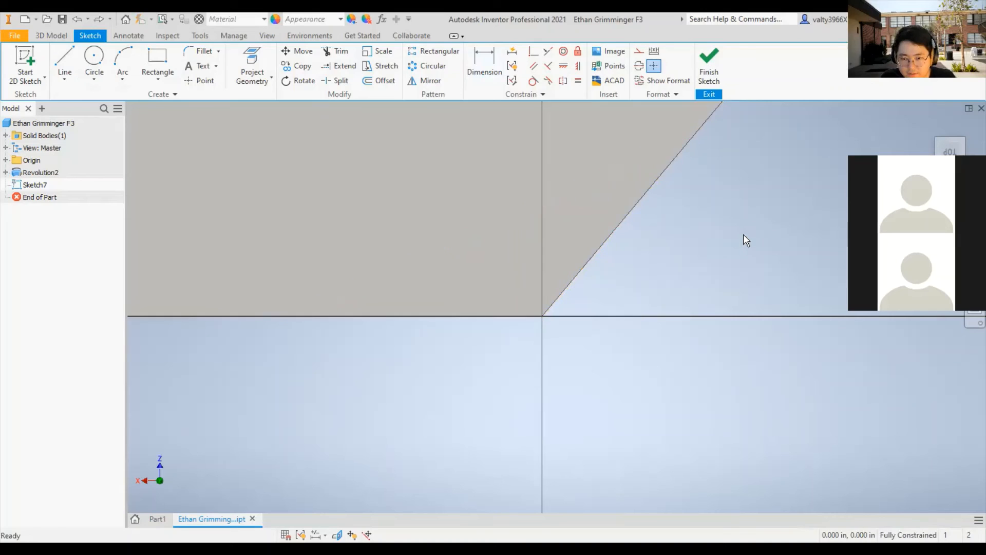
# - Start a new 2D sketch on the part's top face and ready the Line tool at the corner
pyautogui.click(36, 63)
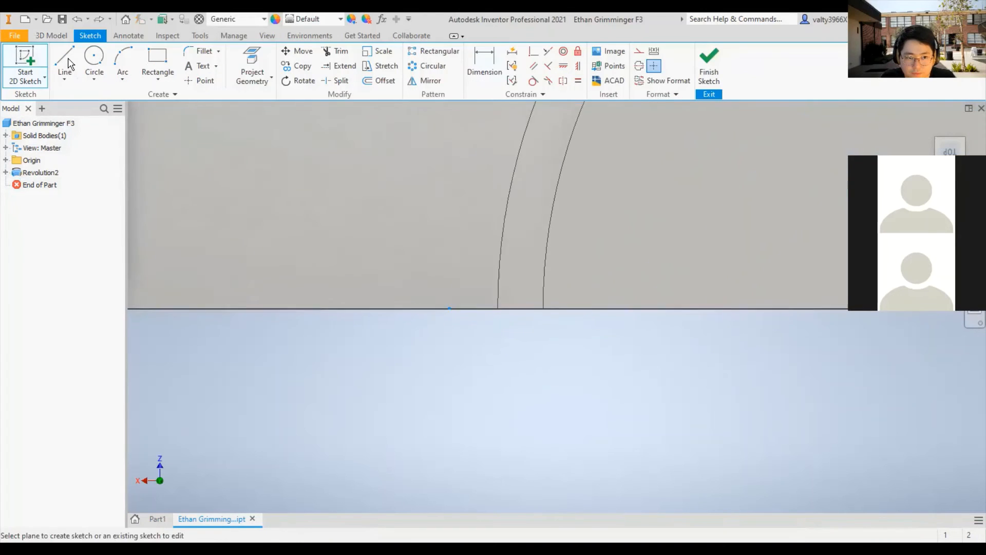
pyautogui.click(62, 60)
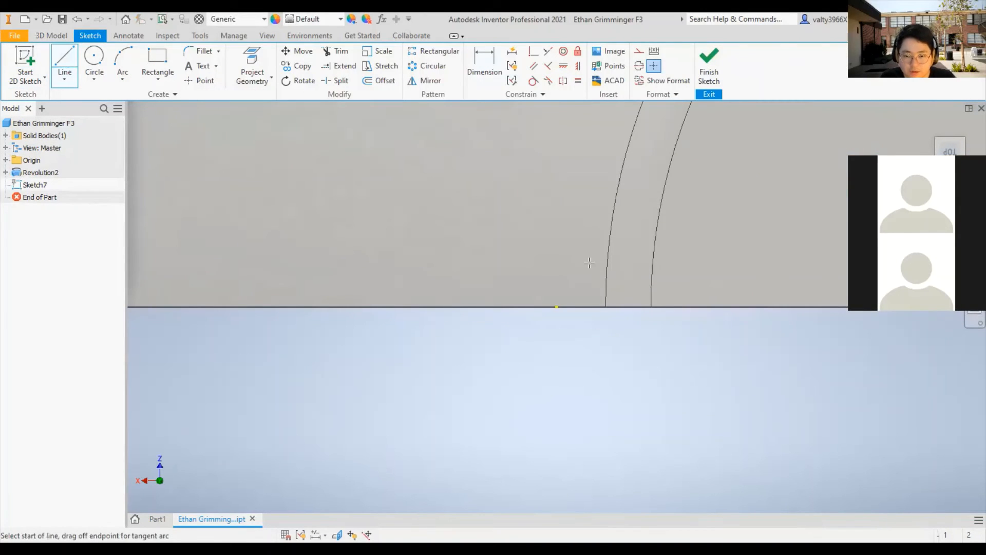
pyautogui.scroll(-5, 569, 290)
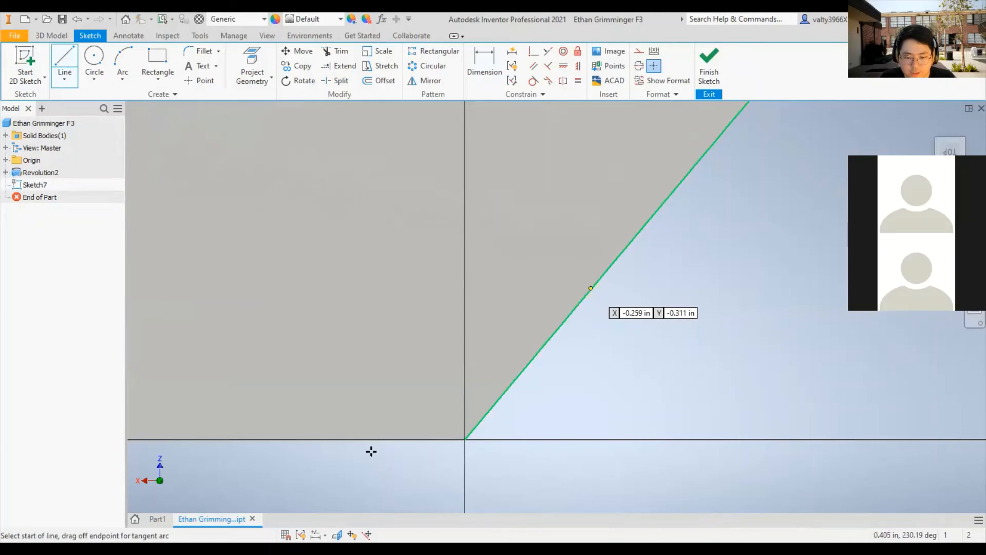
# - Draw a line across the corner from about 0.405 in up the slanted edge to the horizontal edge
pyautogui.click(590, 288)
pyautogui.click(334, 439)
pyautogui.press('Escape')
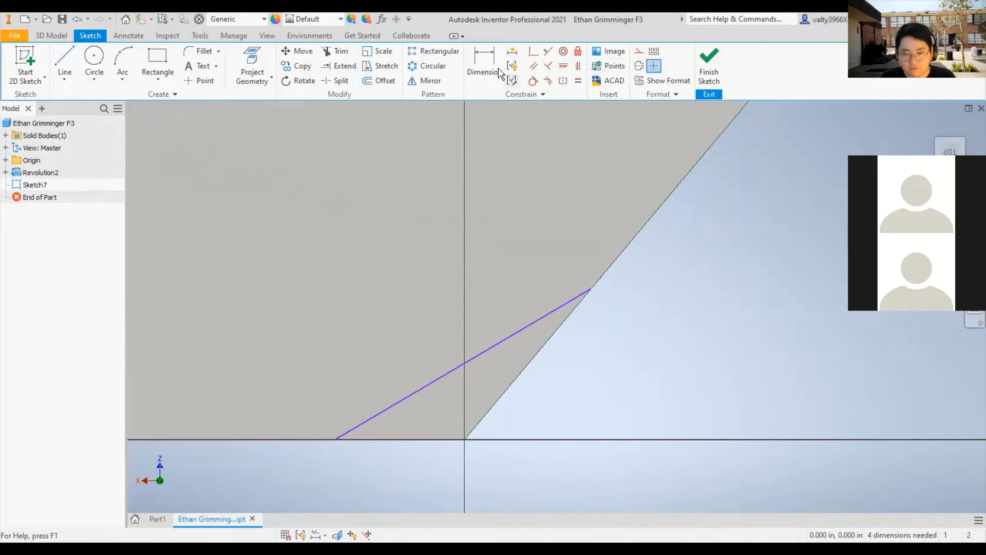
# - Try to dimension the line across the corner, cancel the dimension and undo the line
pyautogui.press('d')
pyautogui.click(590, 292)
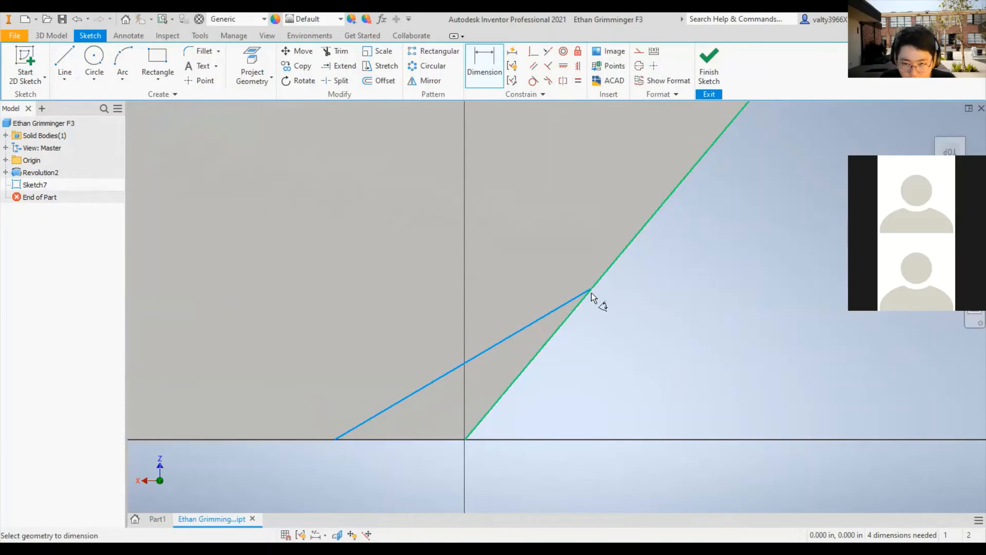
pyautogui.rightClick(657, 293)
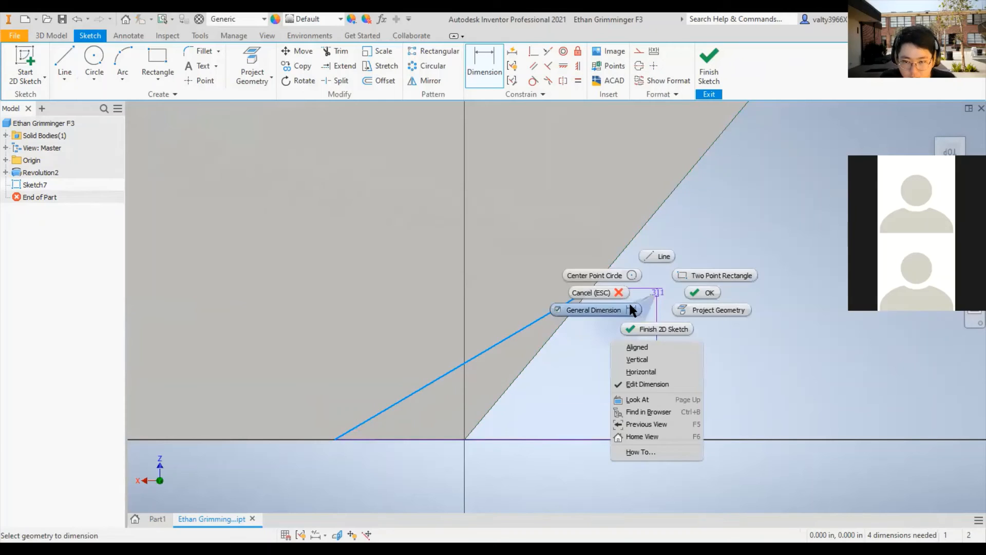
pyautogui.click(703, 293)
pyautogui.hotkey('ctrl', 'z')
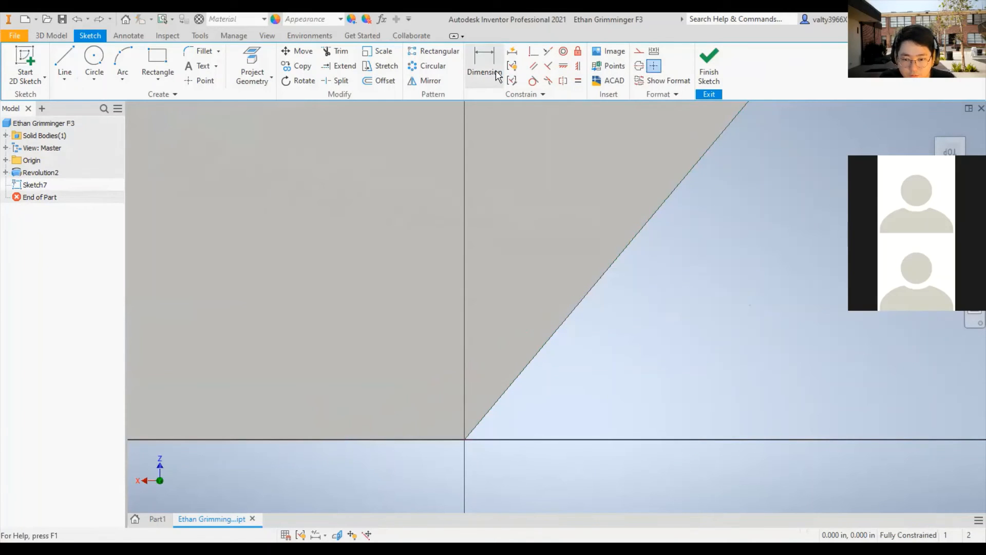
# - Redraw the line across the corner from about 0.417 in up the slanted edge to the horizontal edge
pyautogui.press('c')
pyautogui.click(65, 59)
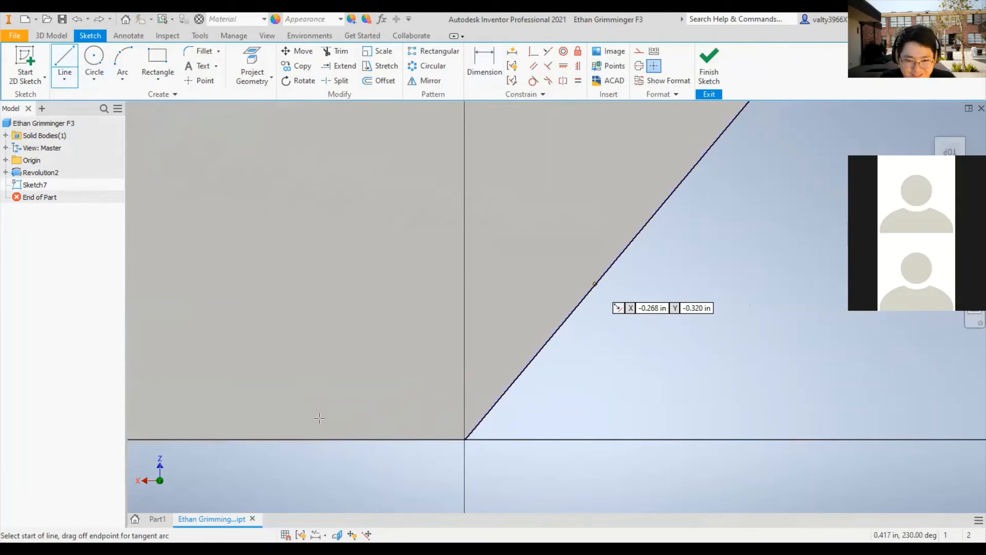
# - Try a vertical dimension between the corner and the line's upper end, and undo it
pyautogui.click(495, 77)
pyautogui.click(466, 438)
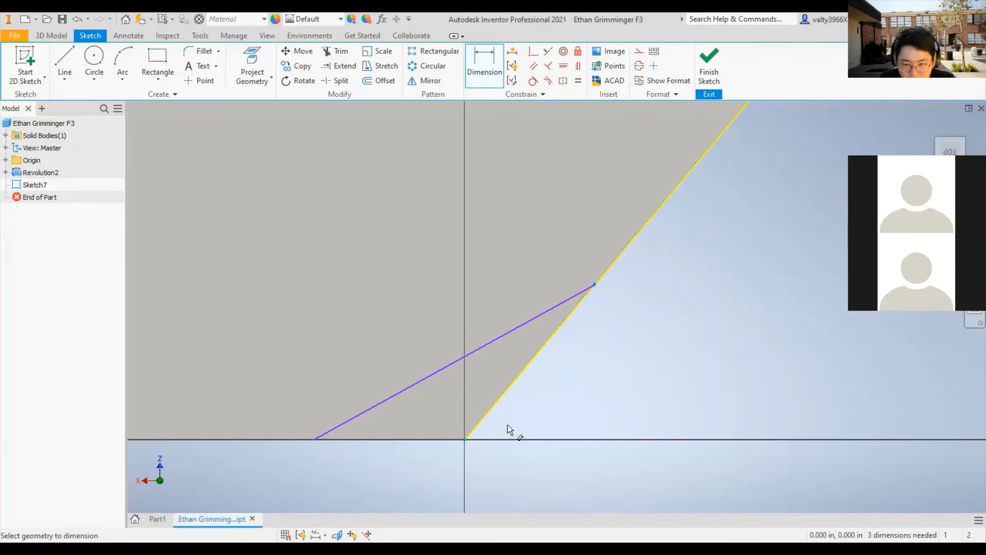
pyautogui.click(633, 373)
pyautogui.click(681, 421)
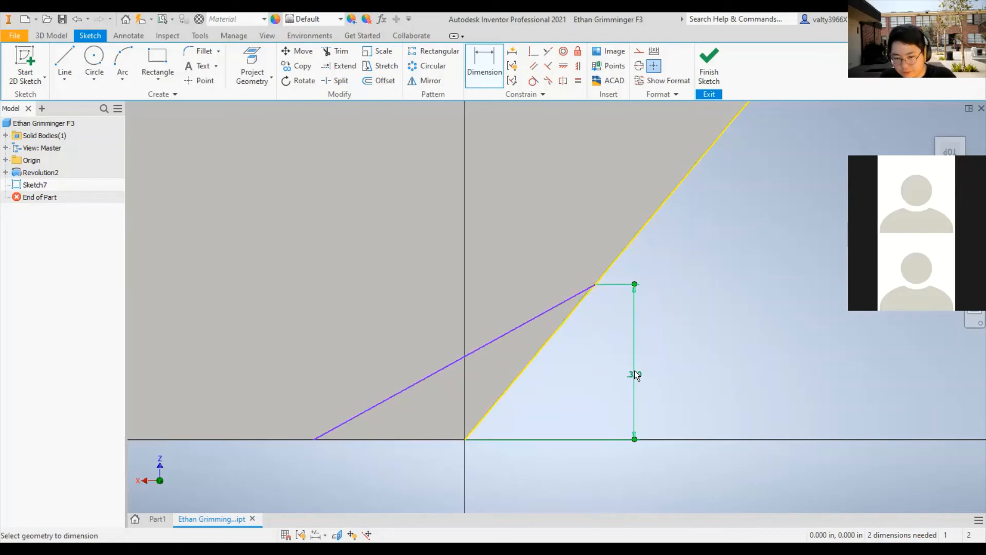
pyautogui.press('Escape')
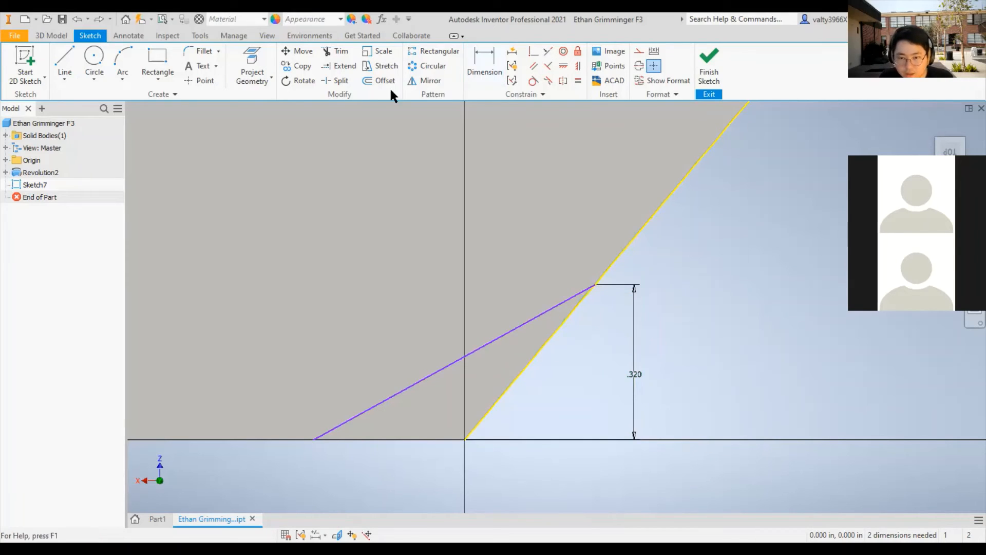
pyautogui.click(480, 73)
pyautogui.hotkey('ctrl', 'z')
# - Add an aligned dimension from the corner to the line's end on the slanted edge and set it to 0.221 in
pyautogui.press('d')
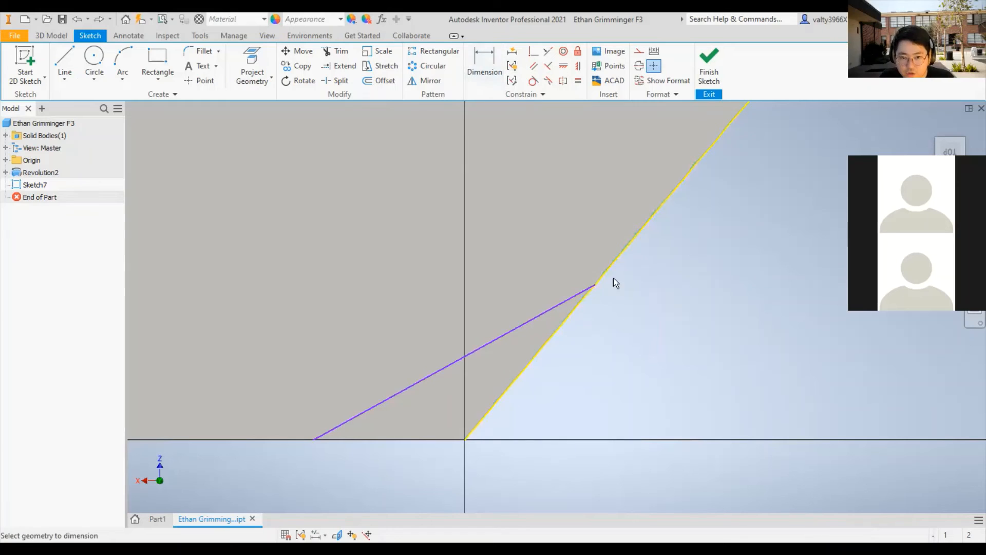
pyautogui.click(492, 427)
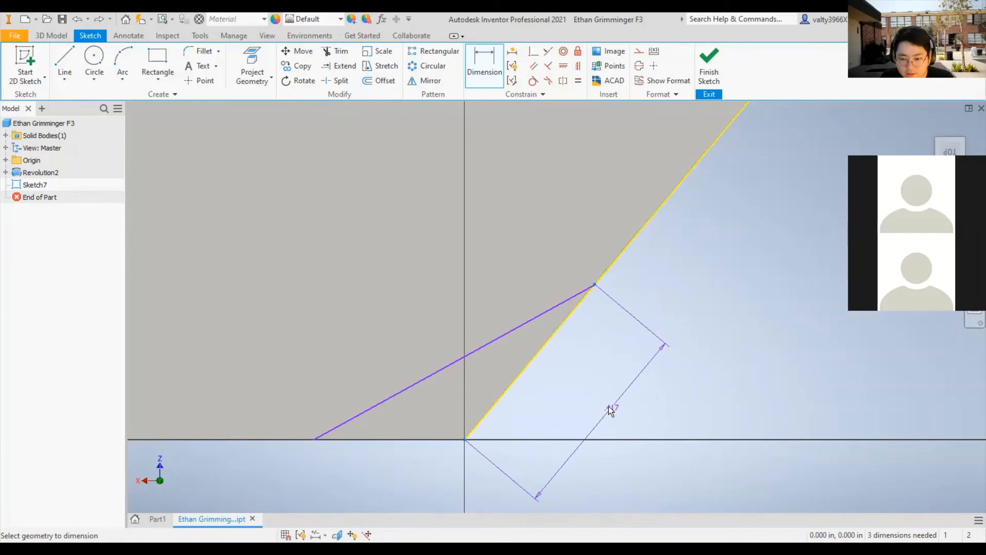
pyautogui.click(606, 405)
pyautogui.click(608, 414)
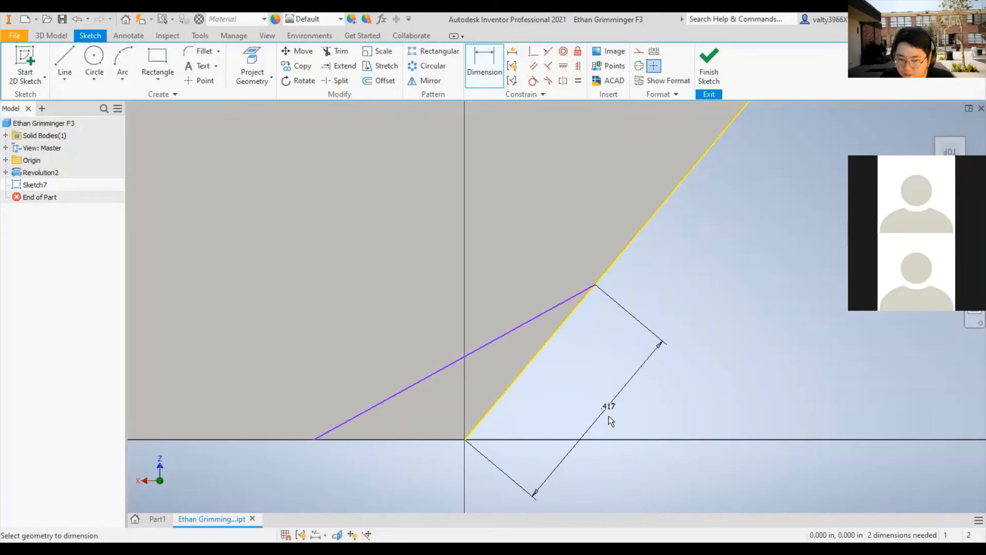
pyautogui.doubleClick(607, 403)
pyautogui.write('0.221')
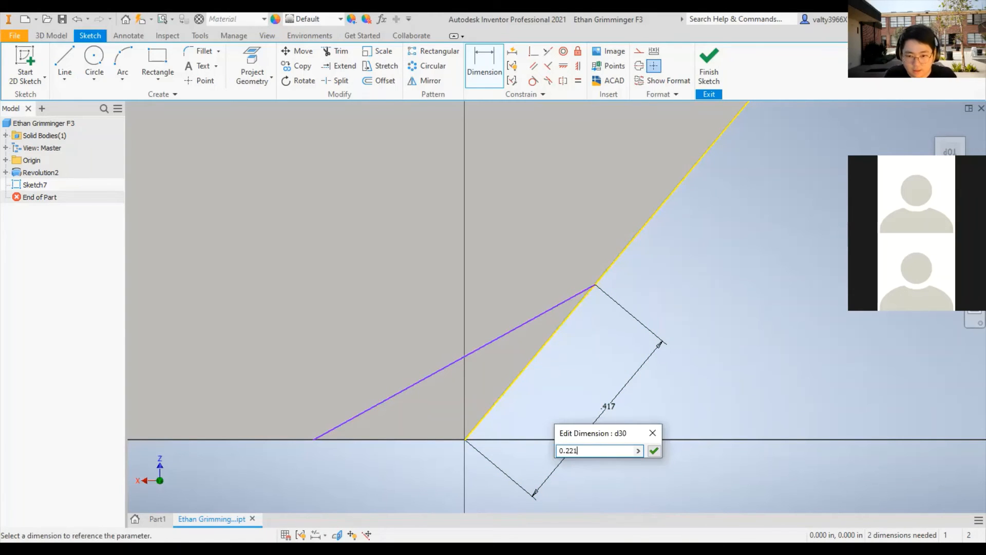
pyautogui.press('Return')
# - Make the line's loose lower end coincident with the top face's horizontal edge
pyautogui.scroll(-5, 469, 384)
pyautogui.scroll(8, 470, 385)
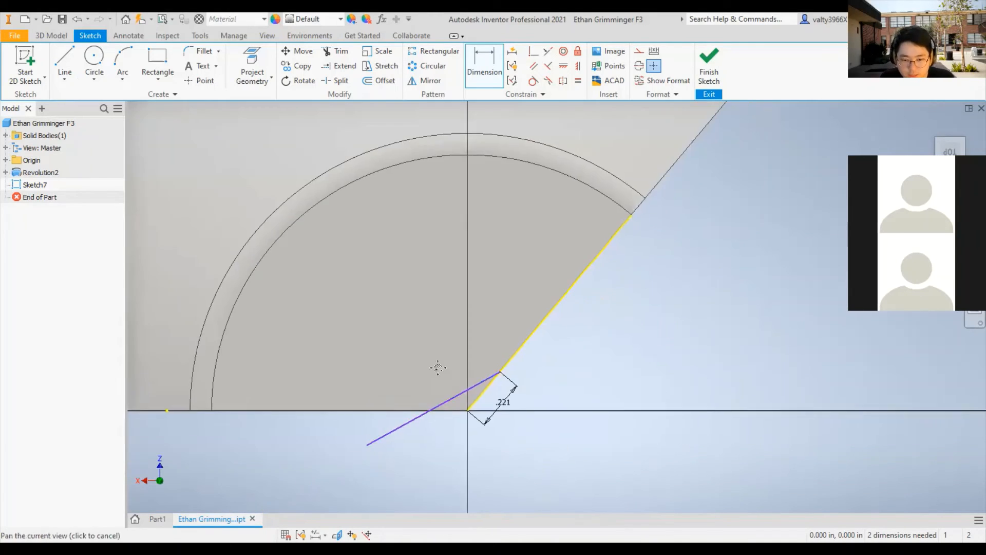
pyautogui.moveTo(436, 368); pyautogui.dragTo(533, 303, button='middle')
pyautogui.scroll(-3, 484, 362)
pyautogui.scroll(-3, 483, 354)
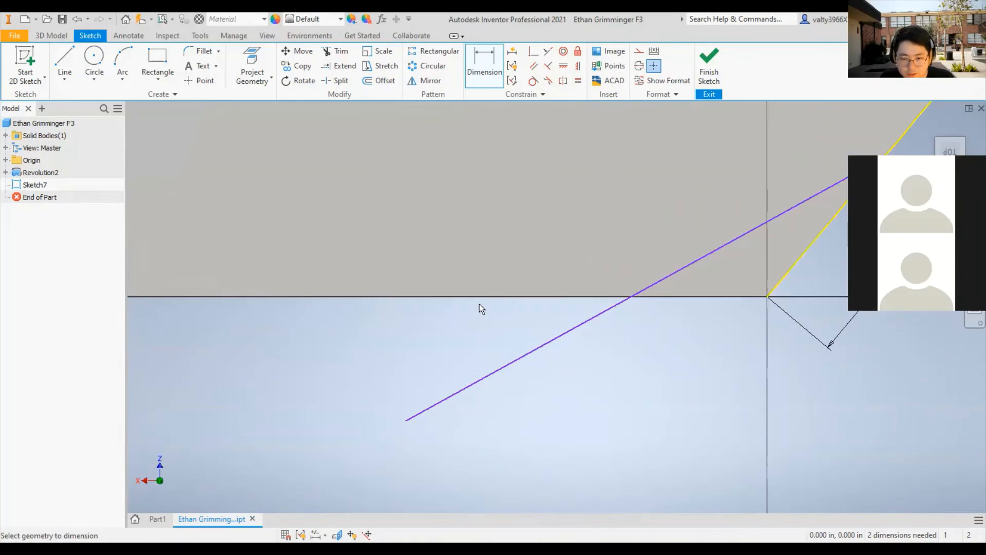
pyautogui.click(533, 51)
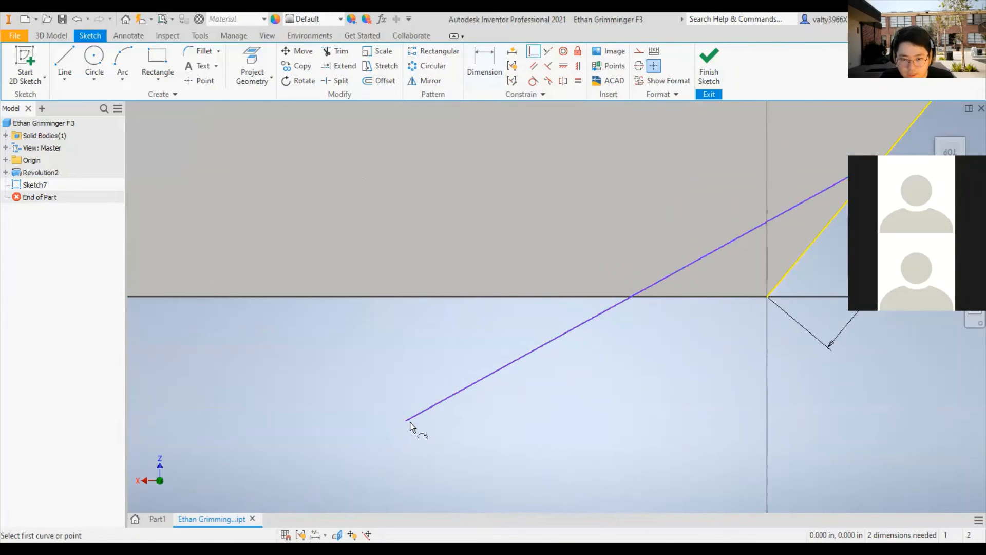
pyautogui.click(409, 419)
pyautogui.click(479, 297)
pyautogui.moveTo(714, 325); pyautogui.dragTo(517, 395, button='middle')
# - Dimension the distance from the corner to the line's end on the horizontal edge and set it to 0.221 in
pyautogui.click(484, 67)
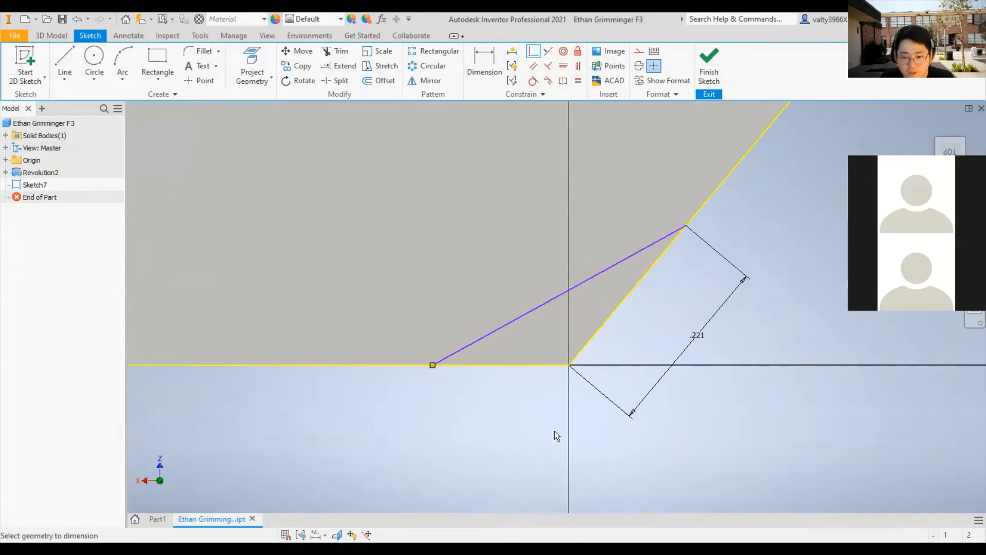
pyautogui.click(569, 365)
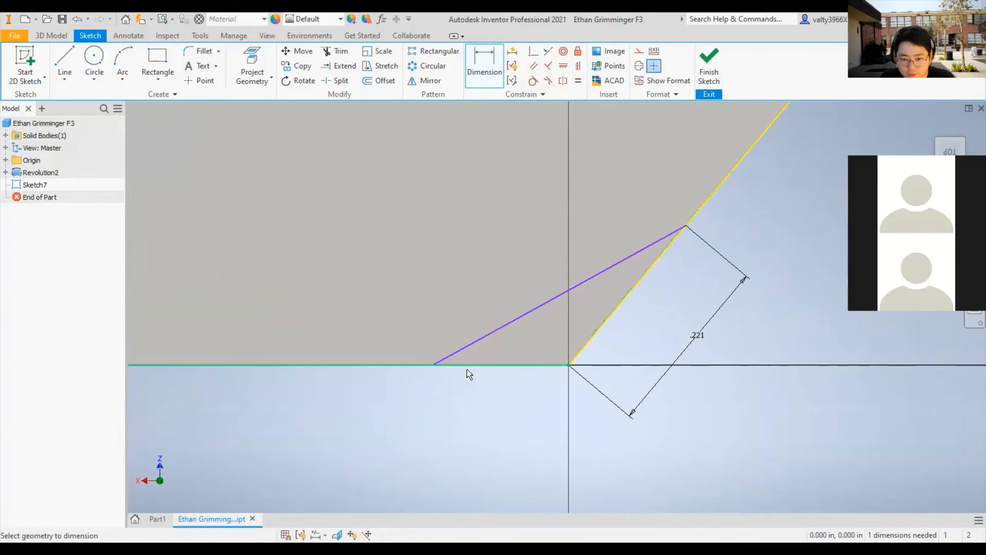
pyautogui.click(433, 365)
pyautogui.click(477, 410)
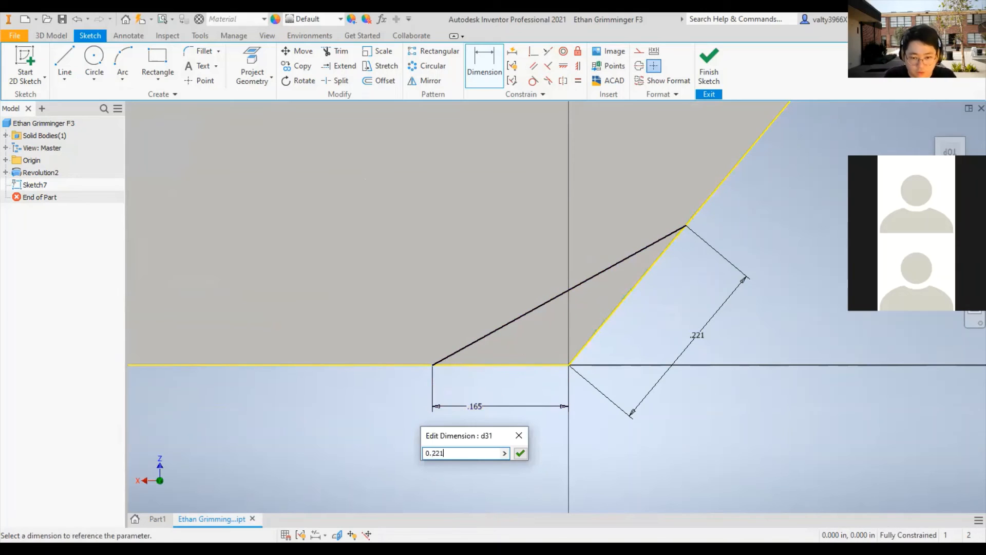
pyautogui.write('0.221')
pyautogui.press('Return')
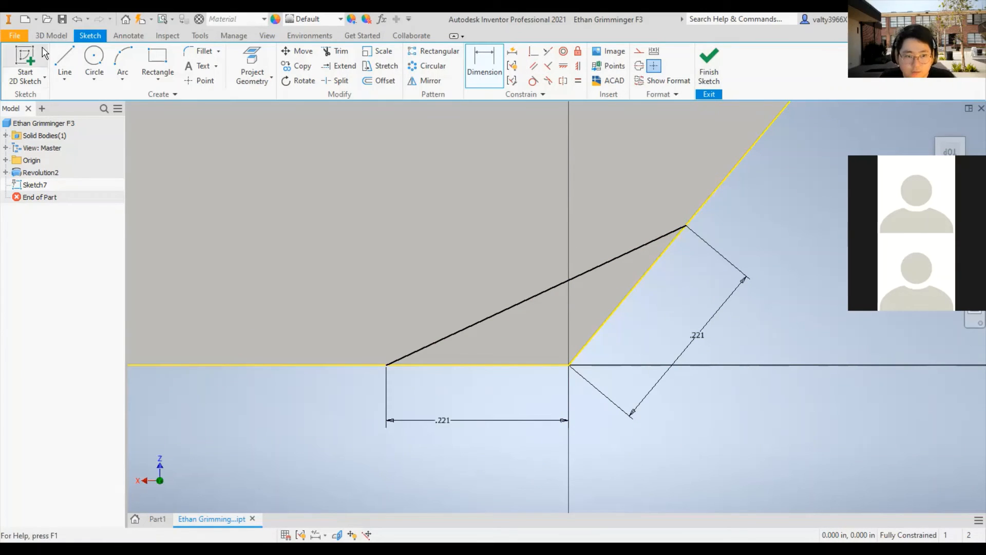
# - Close the triangle with lines along the slanted and horizontal edges meeting at the corner, and finish the sketch
pyautogui.click(64, 59)
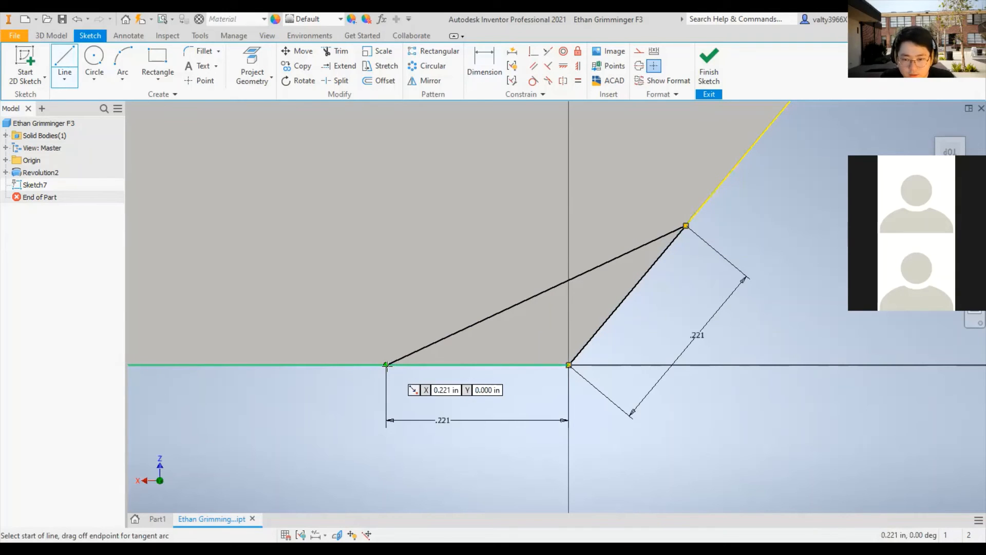
pyautogui.press('Escape')
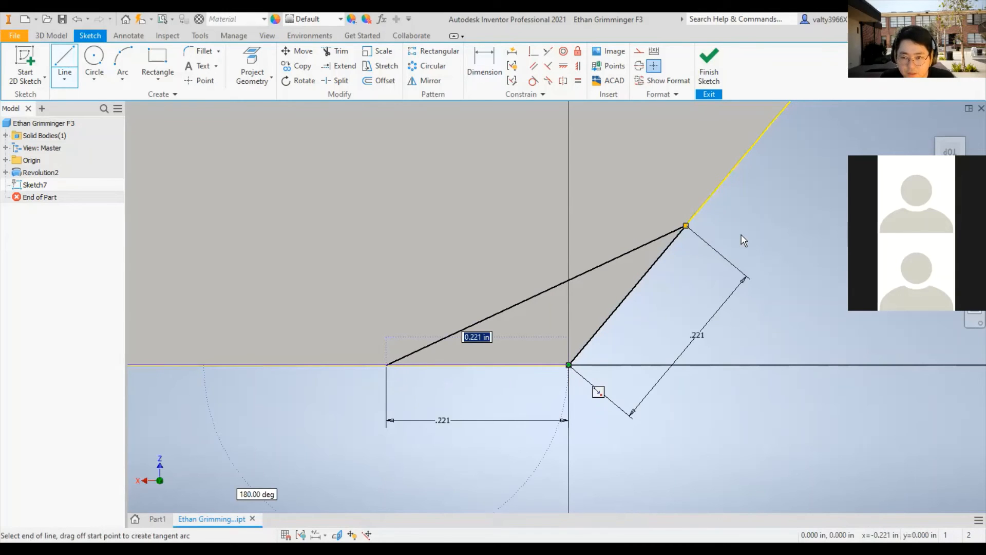
pyautogui.click(709, 69)
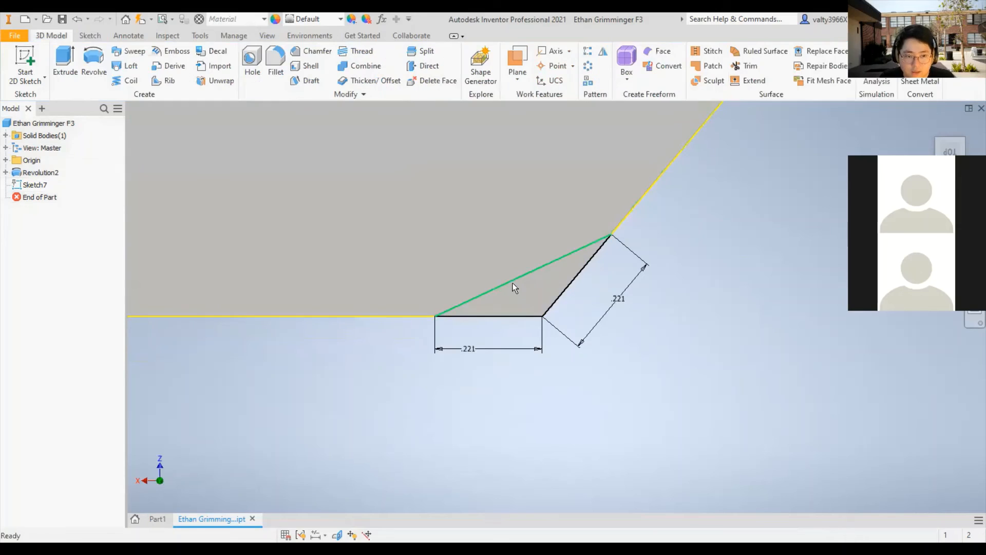
# - Extrude the triangular corner profile as a cut through the whole part
pyautogui.press('e')
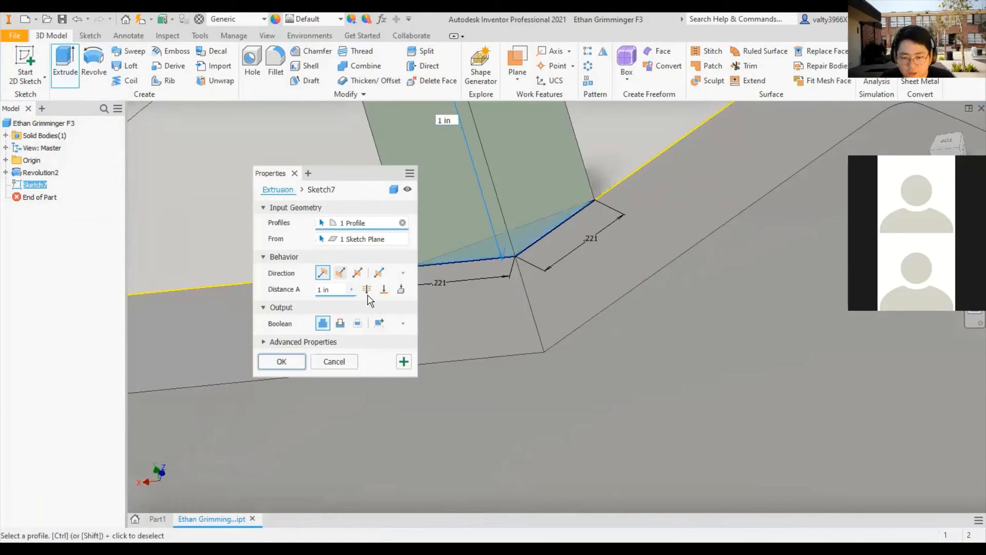
pyautogui.click(367, 291)
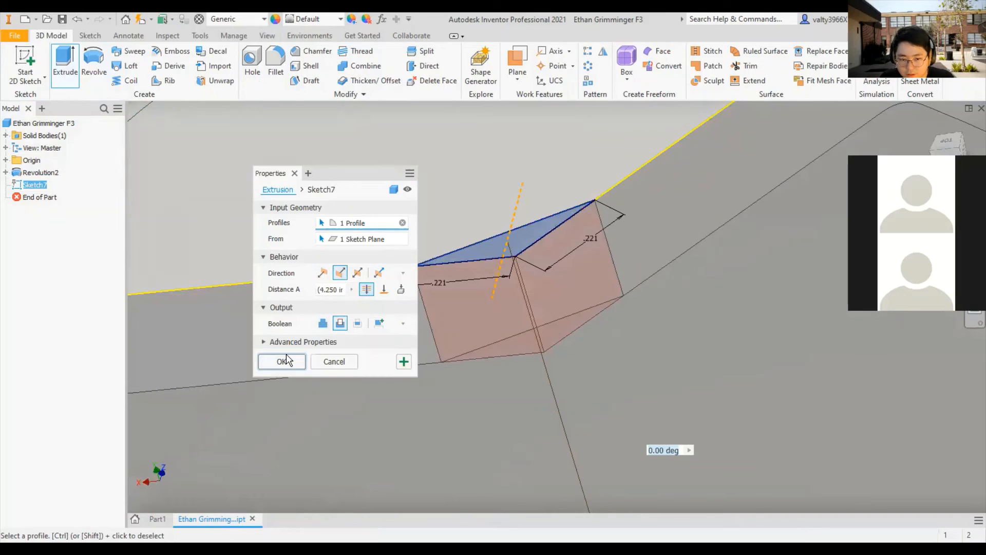
pyautogui.press('Return')
# - Start a new sketch on the flat inner underside of the part's top wall, next to the cut corner
pyautogui.scroll(-5, 593, 343)
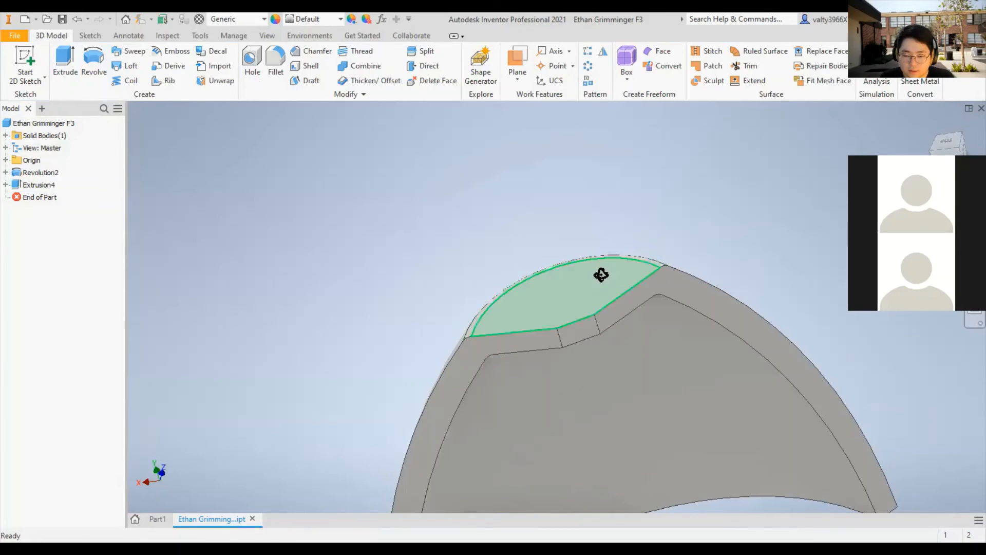
pyautogui.moveTo(601, 275)
pyautogui.keyDown('shift'); pyautogui.mouseDown(button='middle')
pyautogui.moveTo(574, 199)
pyautogui.moveTo(624, 309)
pyautogui.mouseUp(button='middle'); pyautogui.keyUp('shift')
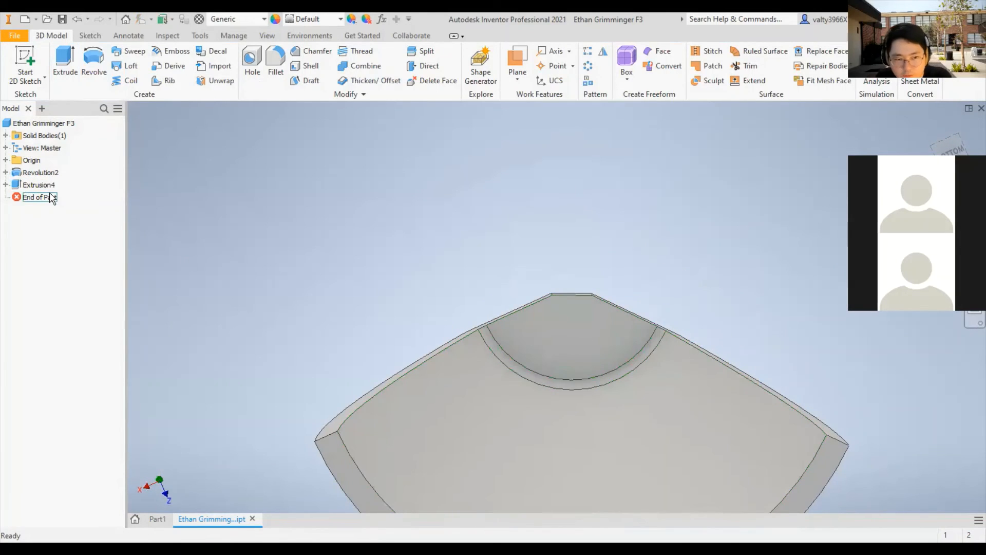
pyautogui.scroll(5, 581, 289)
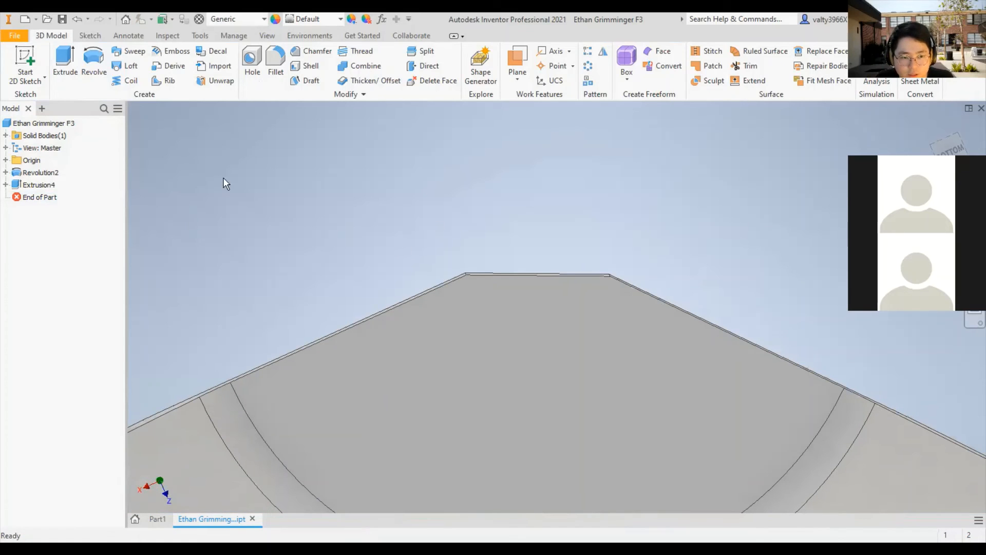
pyautogui.click(25, 64)
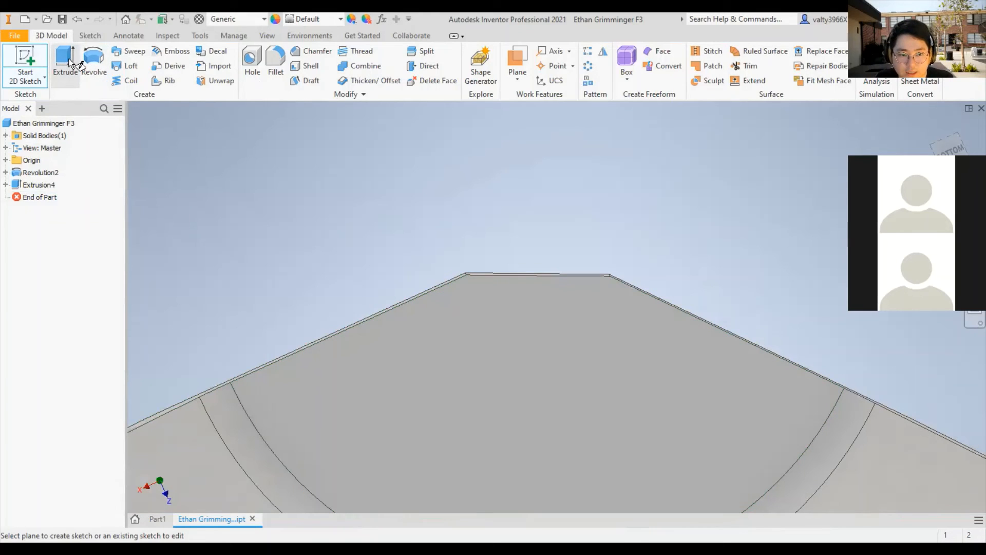
pyautogui.click(431, 326)
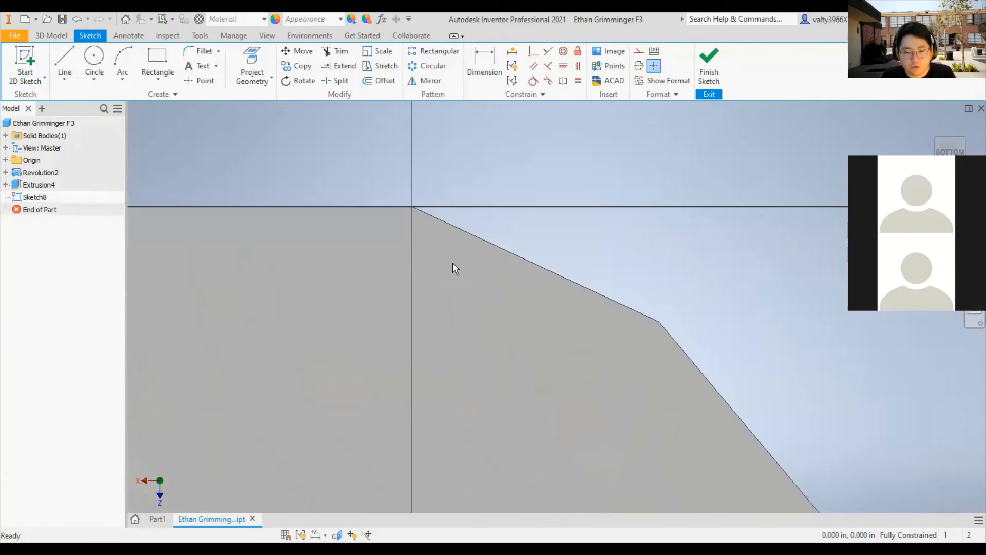
# - Draw a 180° center-point arc of about 0.2 in radius, centered on the cut edge's midpoint and joining both edge ends across the face
pyautogui.click(123, 79)
pyautogui.click(168, 149)
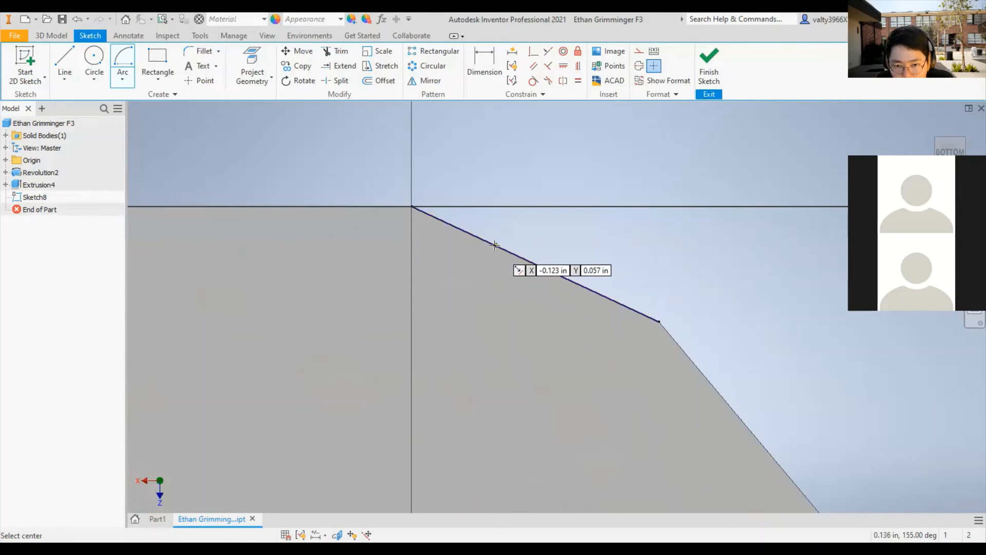
pyautogui.scroll(5, 480, 238)
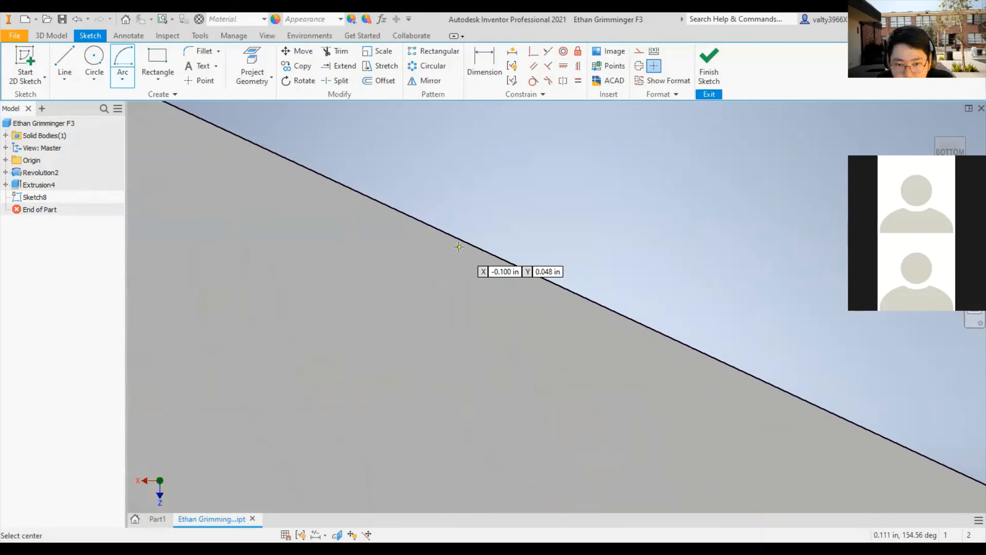
pyautogui.scroll(-5, 590, 290)
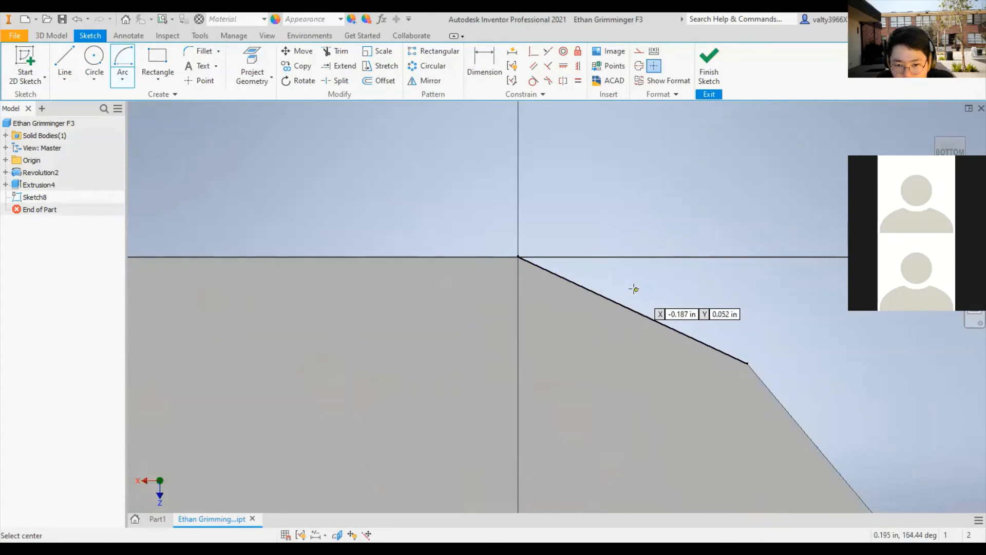
pyautogui.moveTo(636, 288); pyautogui.dragTo(526, 288, button='middle')
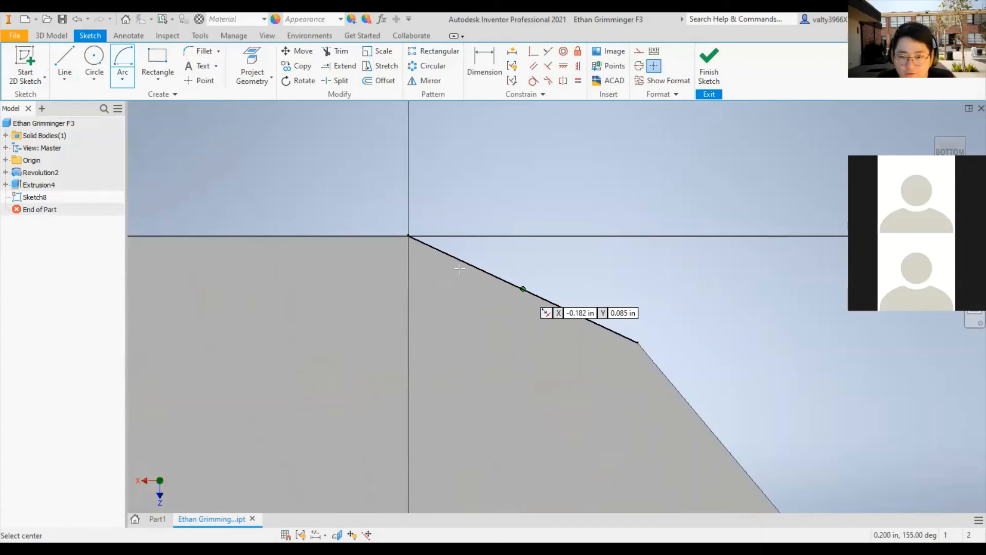
pyautogui.click(522, 289)
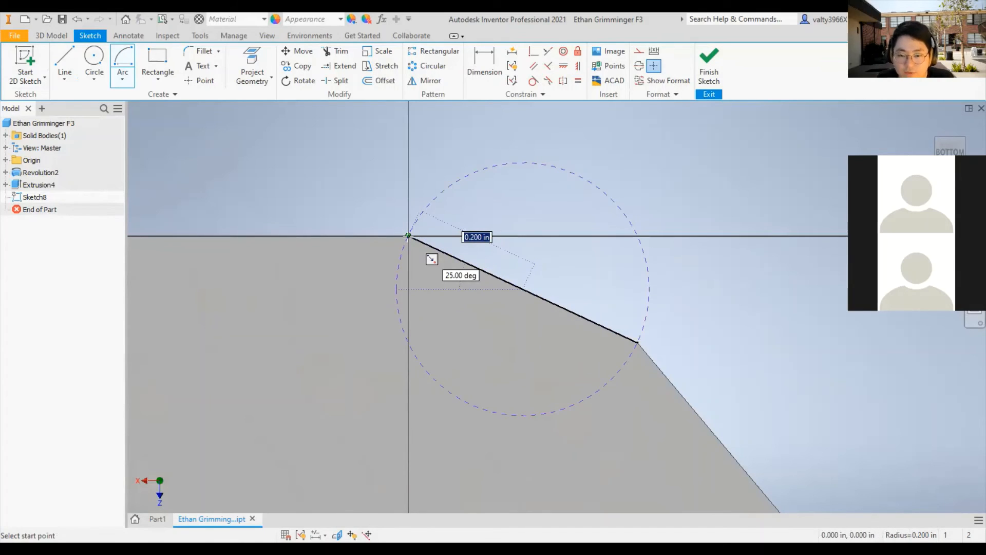
pyautogui.click(409, 236)
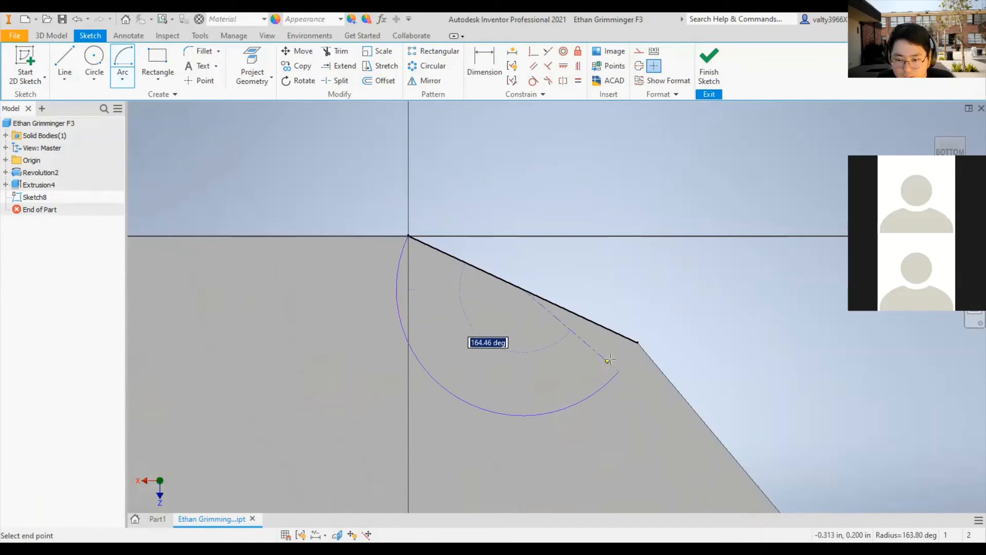
pyautogui.click(637, 342)
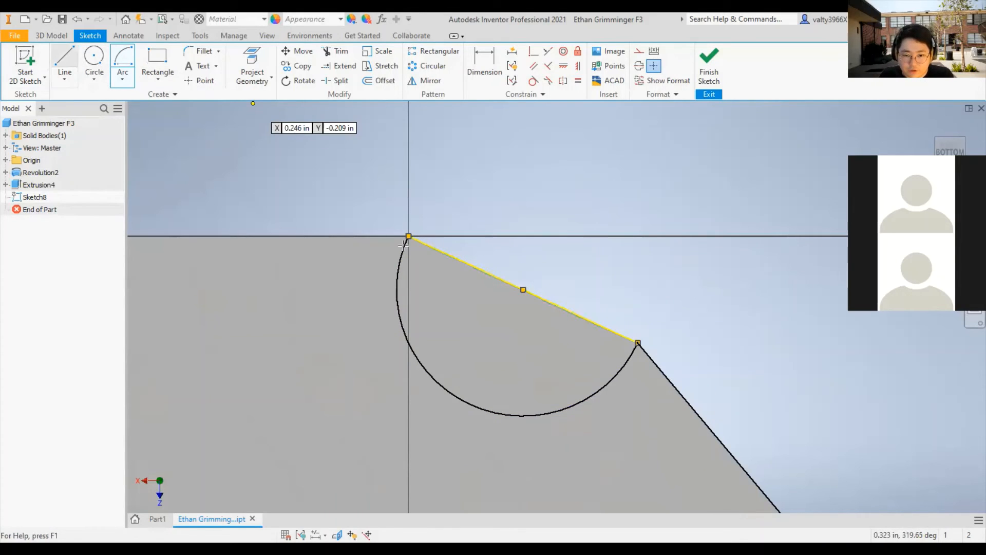
pyautogui.press('Return')
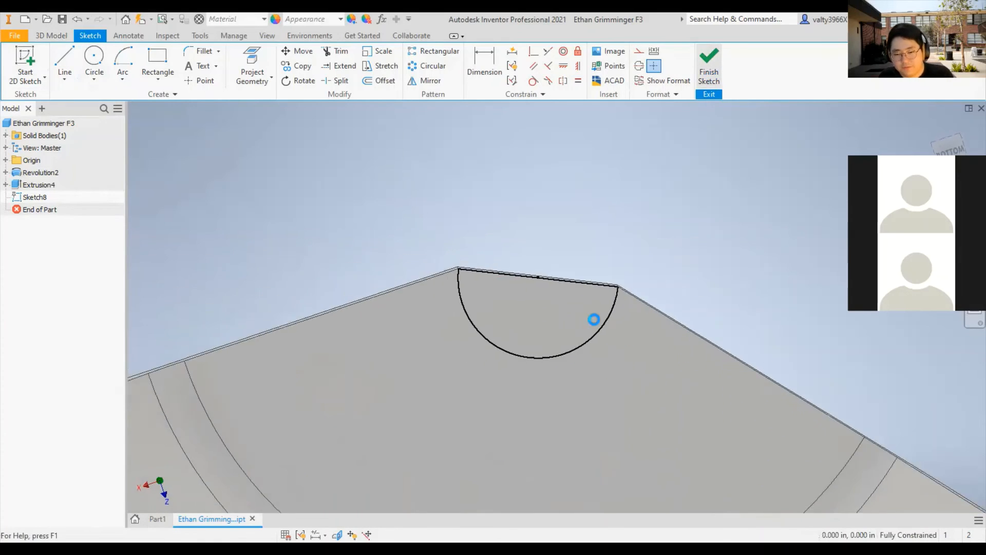
# - Extrude the semicircular profile 0.5 in down into the part's hollow side, joined to the body
pyautogui.press('e')
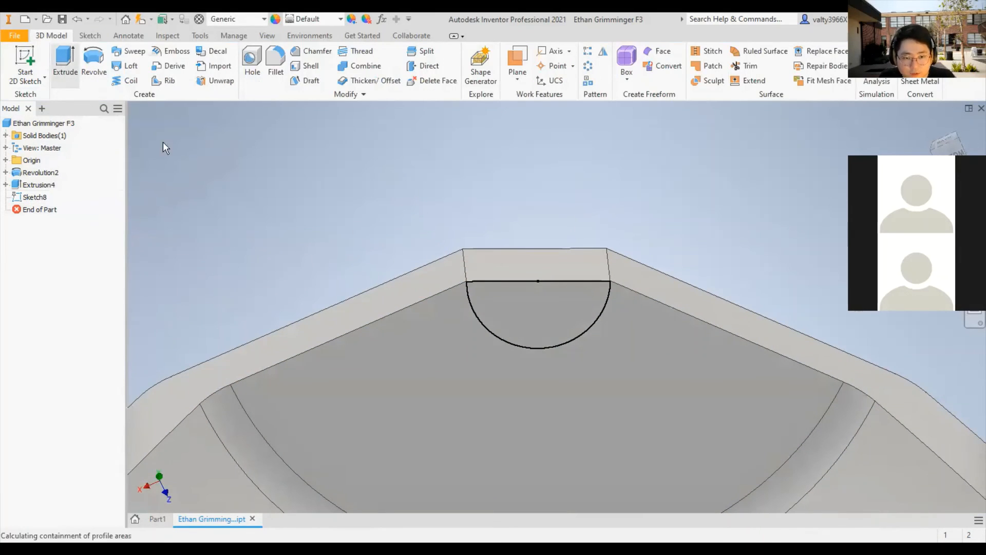
pyautogui.keyDown('shift'); pyautogui.moveTo(712, 381); pyautogui.dragTo(733, 388, button='middle'); pyautogui.keyUp('shift')
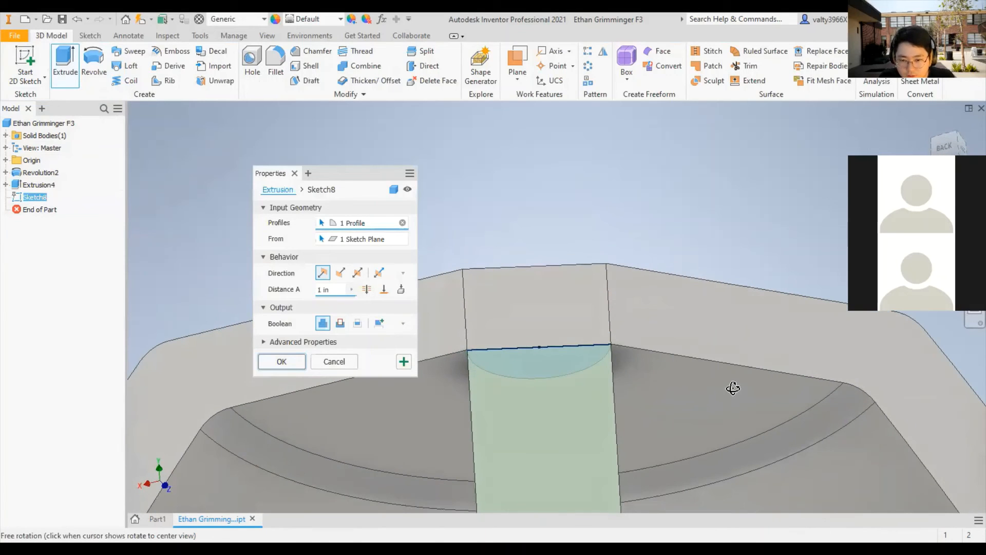
pyautogui.doubleClick(328, 289)
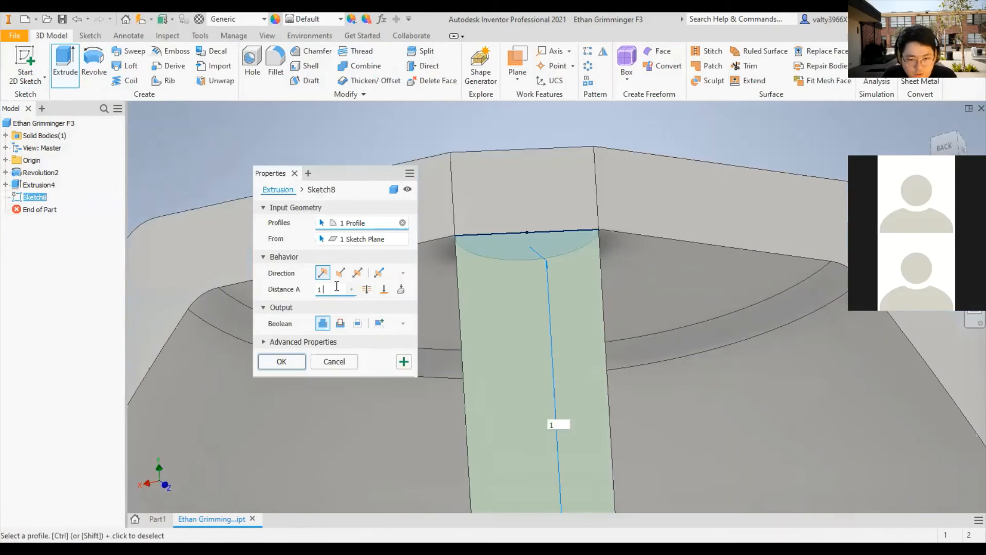
pyautogui.write('0.5')
pyautogui.press('Return')
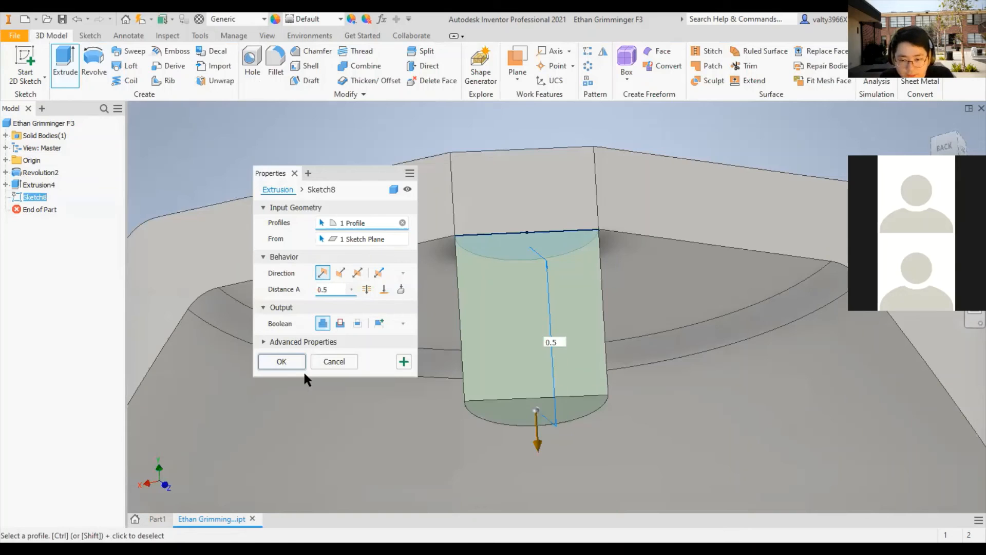
pyautogui.click(282, 361)
# - Check the finished half-round post from the hollow side of the part and save the part file
pyautogui.keyDown('shift'); pyautogui.moveTo(603, 337); pyautogui.dragTo(594, 474, button='middle'); pyautogui.keyUp('shift')
pyautogui.scroll(-5, 591, 464)
pyautogui.scroll(10, 592, 465)
pyautogui.moveTo(662, 450); pyautogui.dragTo(553, 421, button='middle')
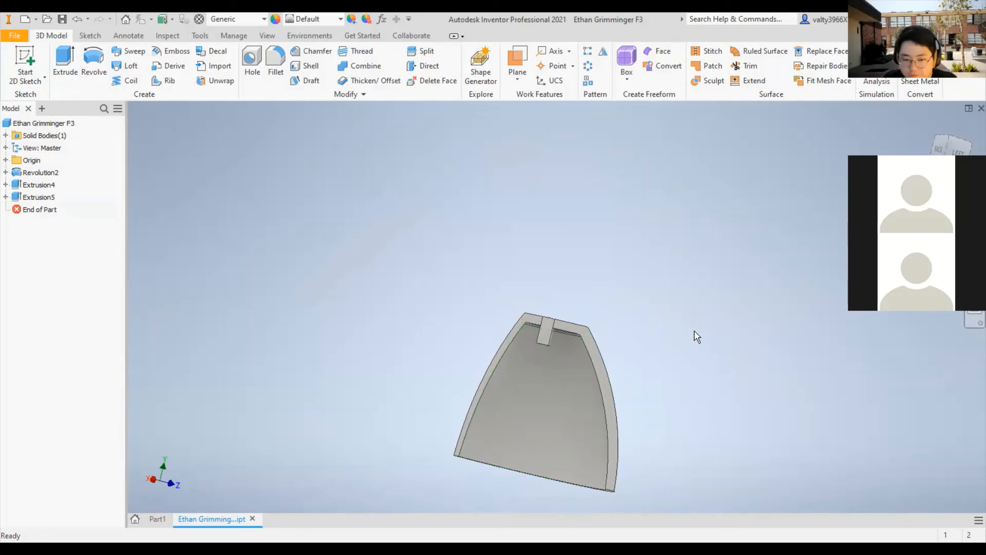
pyautogui.hotkey('ctrl', 's')
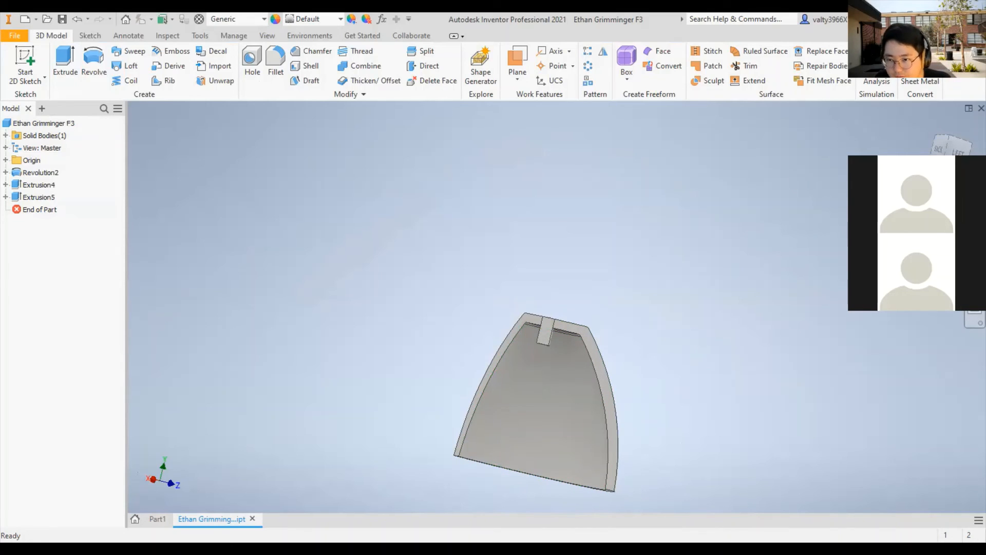
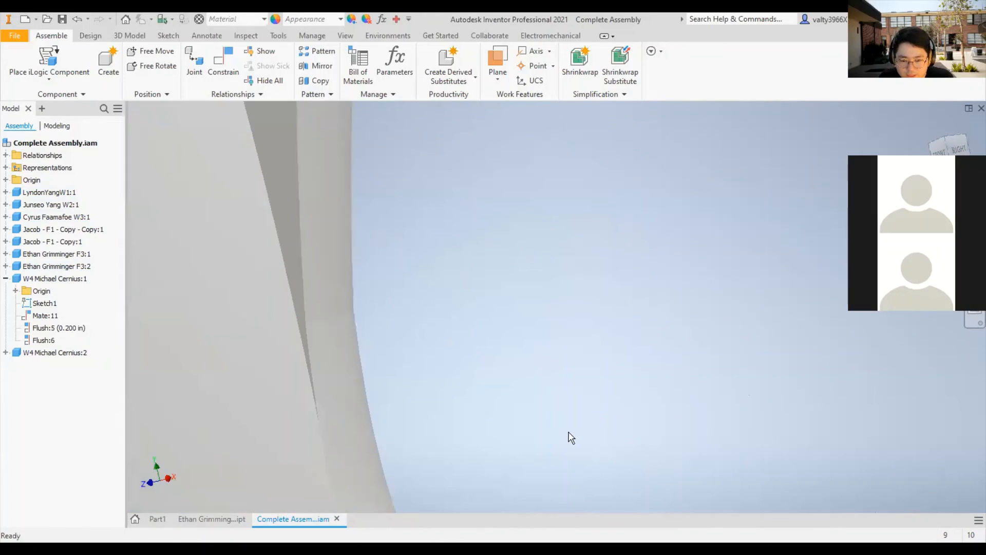
# - Examine the F3 shells around the F1 posts in the complete assembly
pyautogui.moveTo(568, 436); pyautogui.dragTo(637, 273, button='middle')
pyautogui.keyDown('shift'); pyautogui.moveTo(557, 404); pyautogui.dragTo(502, 506, button='middle'); pyautogui.keyUp('shift')
pyautogui.scroll(4, 503, 506)
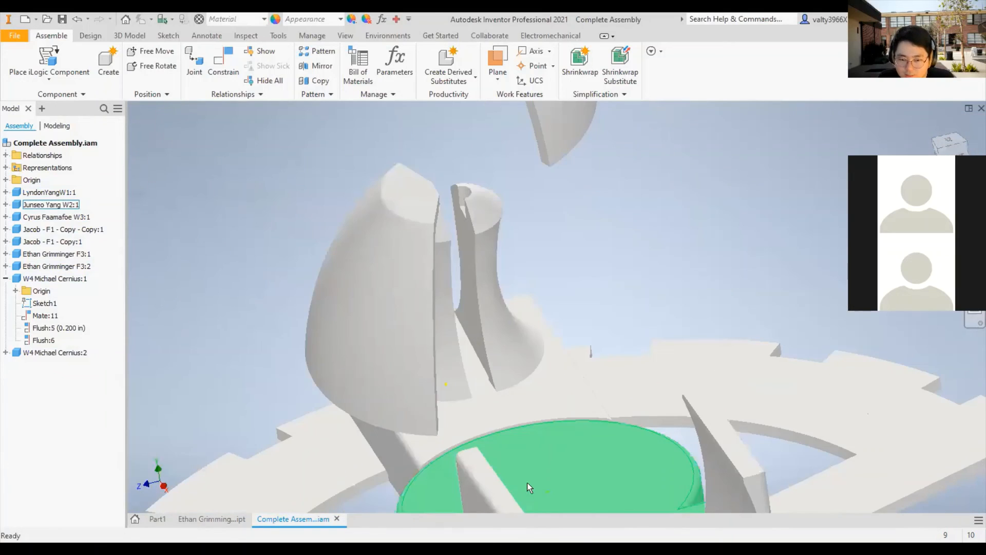
pyautogui.scroll(2, 549, 388)
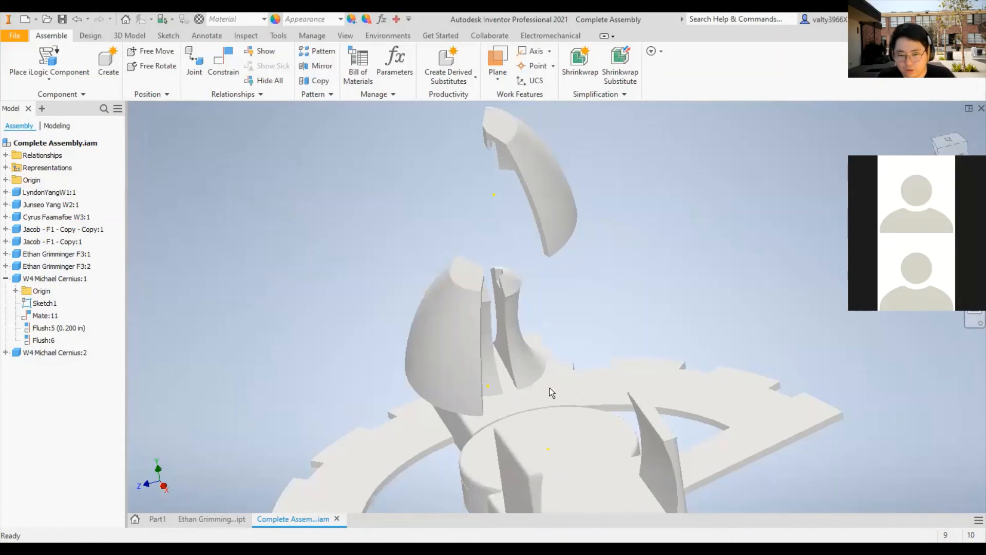
pyautogui.moveTo(568, 407)
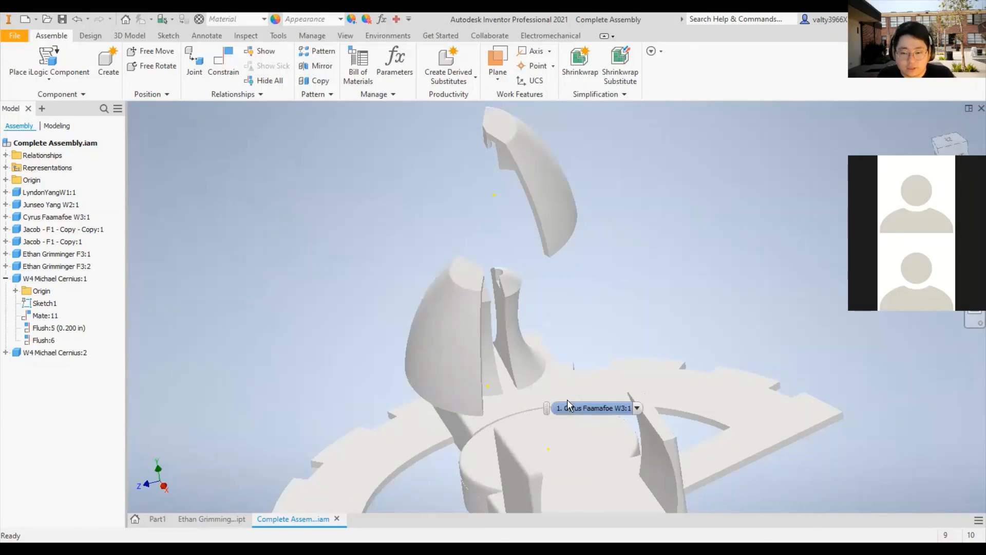
pyautogui.hotkey('ctrl', 'shift', 'n')
pyautogui.click(653, 276)
pyautogui.keyDown('shift'); pyautogui.moveTo(653, 277); pyautogui.dragTo(621, 267, button='middle'); pyautogui.keyUp('shift')
pyautogui.keyDown('shift'); pyautogui.moveTo(513, 289); pyautogui.dragTo(565, 279, button='middle'); pyautogui.keyUp('shift')
pyautogui.click(491, 300)
pyautogui.scroll(-4, 532, 279)
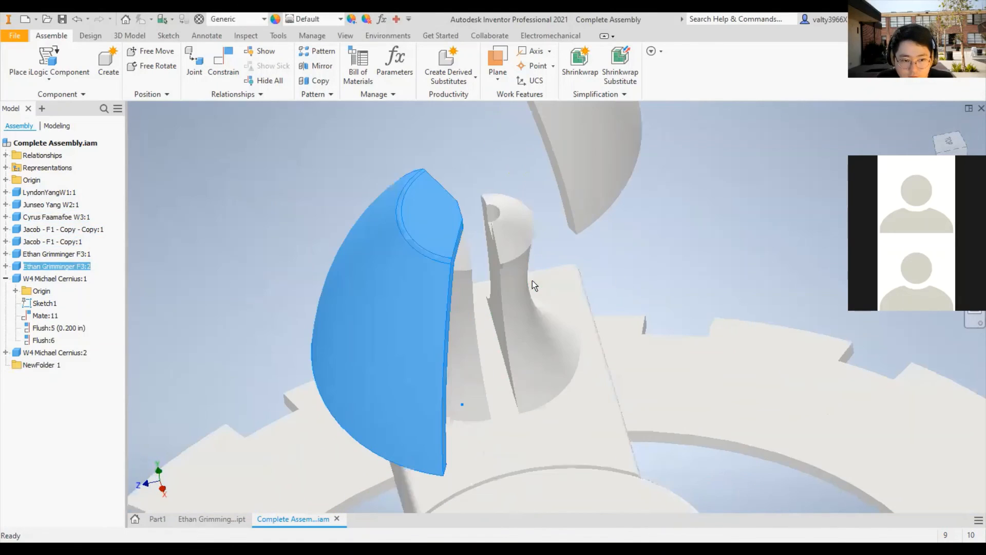
pyautogui.hotkey('ctrl', 'z')
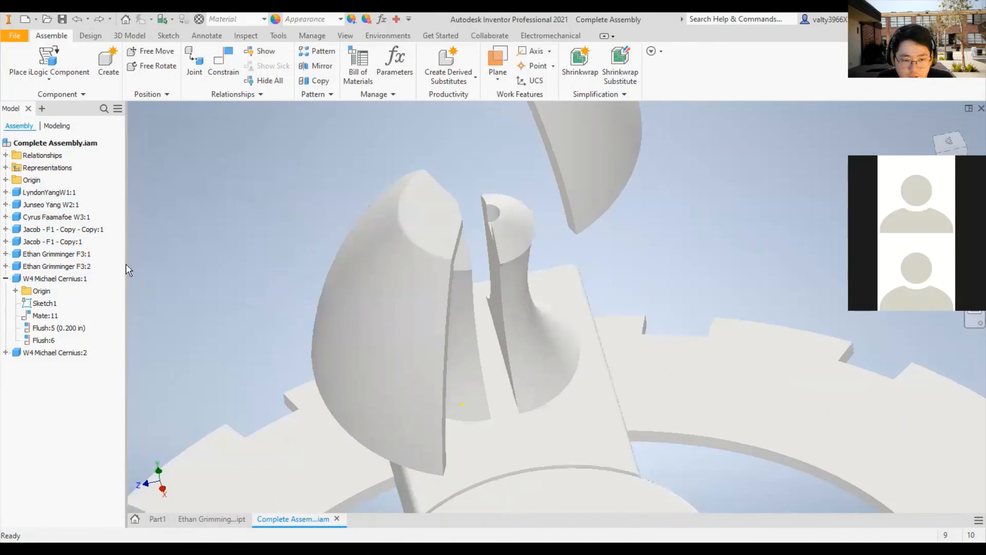
# - Delete the Mate:10 constraint of the second F3 component (F3:2)
pyautogui.click(6, 266)
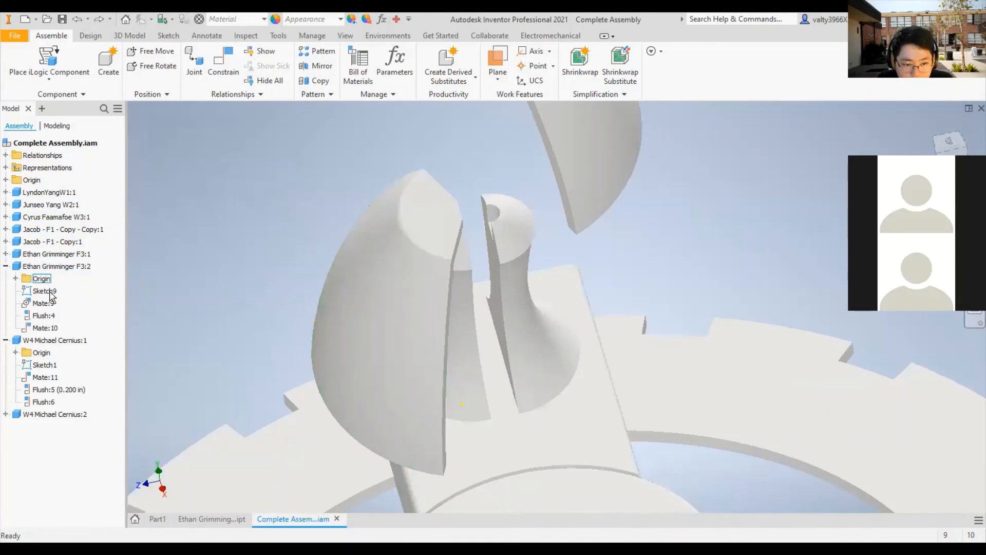
pyautogui.doubleClick(32, 327)
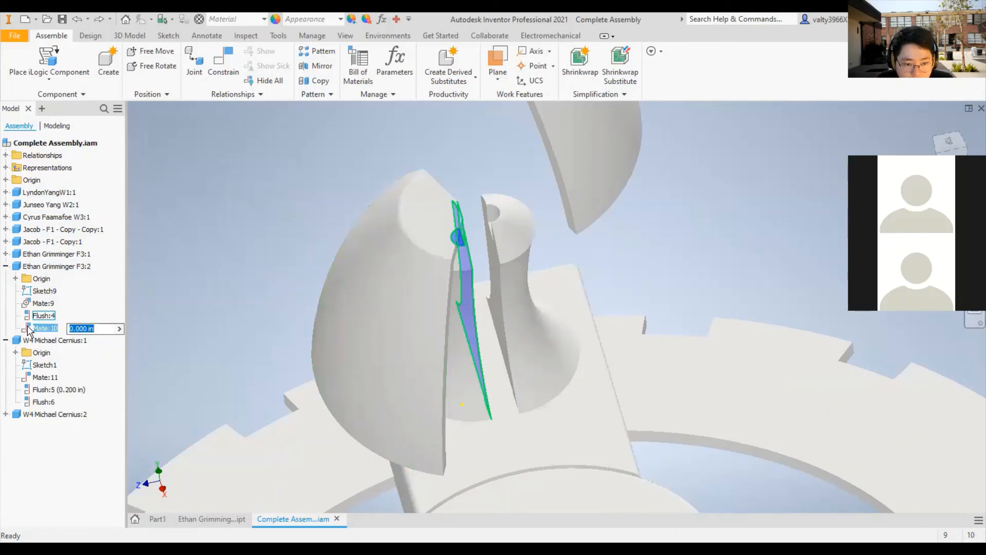
pyautogui.rightClick(31, 323)
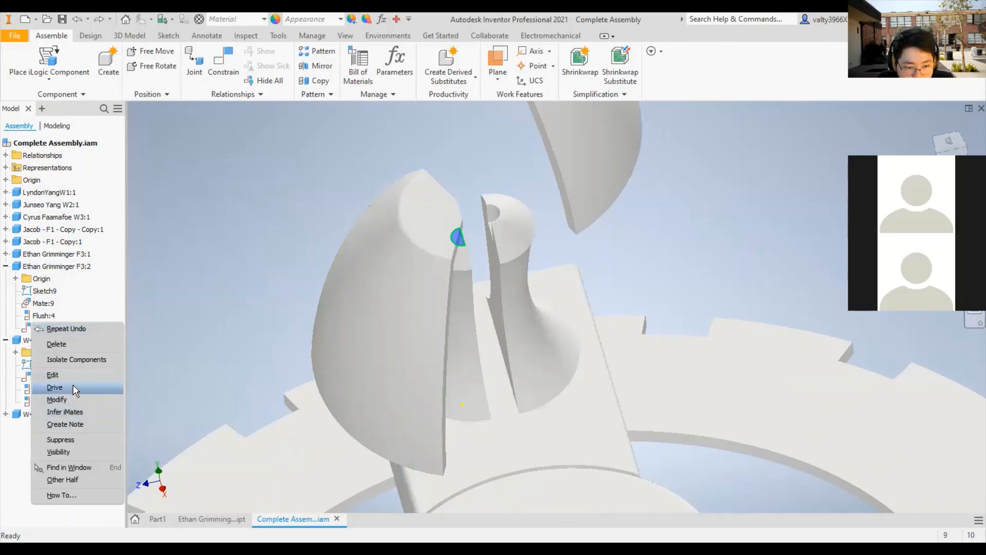
pyautogui.click(79, 342)
pyautogui.scroll(6, 399, 225)
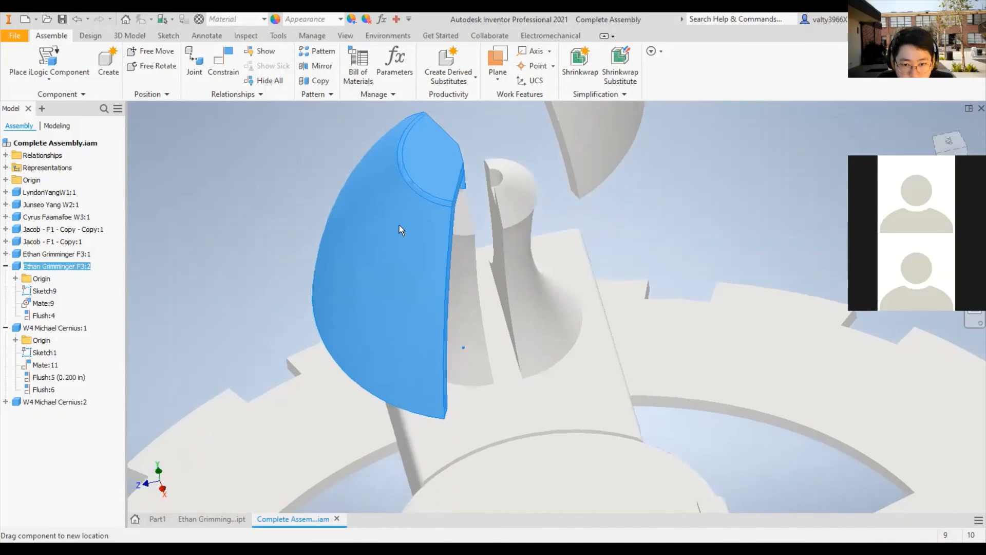
# - Move the F3:2 component up off the F1 posts, level with the other F3 component
pyautogui.keyDown('shift'); pyautogui.moveTo(517, 247); pyautogui.dragTo(497, 247, button='middle'); pyautogui.keyUp('shift')
pyautogui.moveTo(443, 211); pyautogui.dragTo(412, 139)
pyautogui.moveTo(494, 242); pyautogui.dragTo(563, 397, button='middle')
pyautogui.click(606, 270)
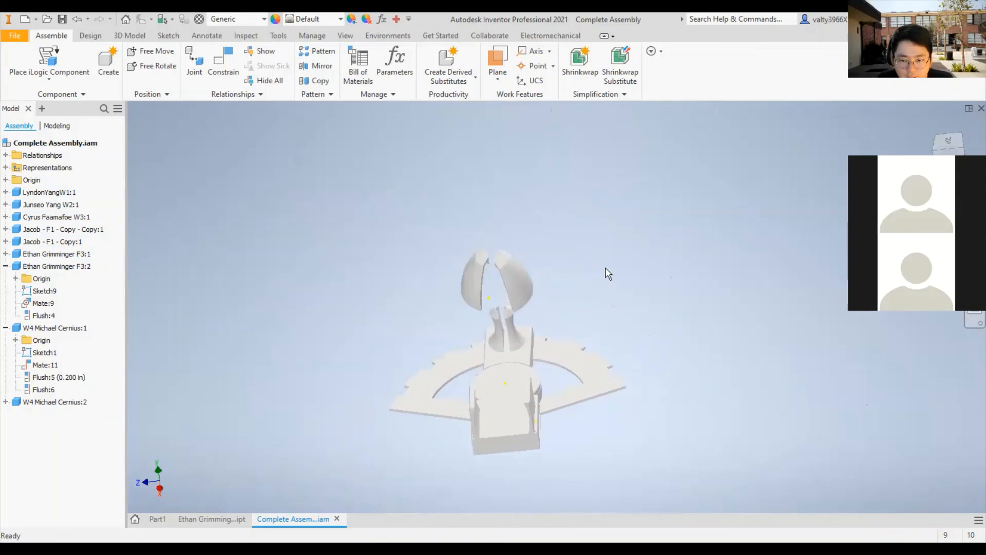
# - Raise both F3 components further, so the pair floats well above the F1 posts
pyautogui.scroll(-5, 512, 301)
pyautogui.moveTo(510, 263); pyautogui.dragTo(491, 109)
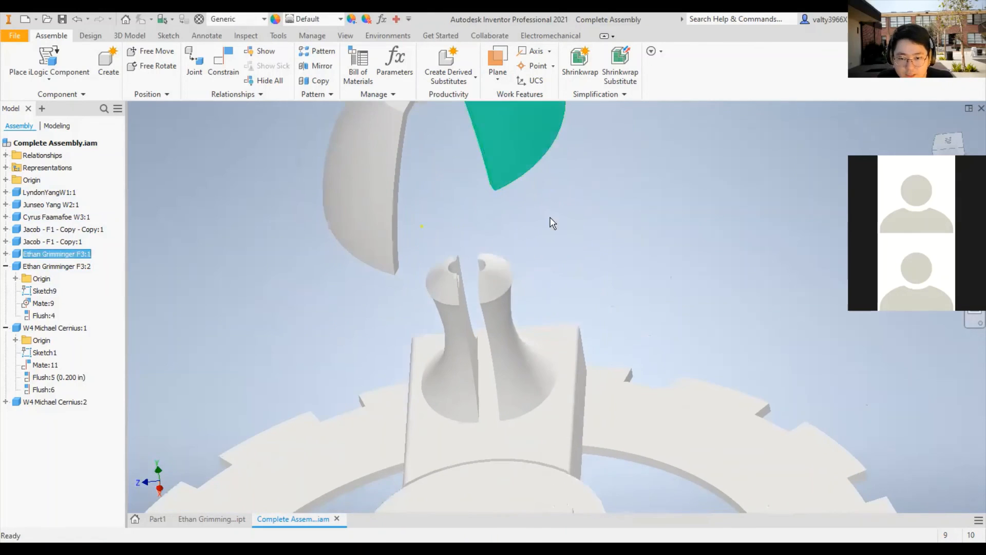
pyautogui.scroll(5, 572, 241)
pyautogui.moveTo(553, 212); pyautogui.dragTo(527, 147)
pyautogui.moveTo(484, 195); pyautogui.dragTo(476, 114)
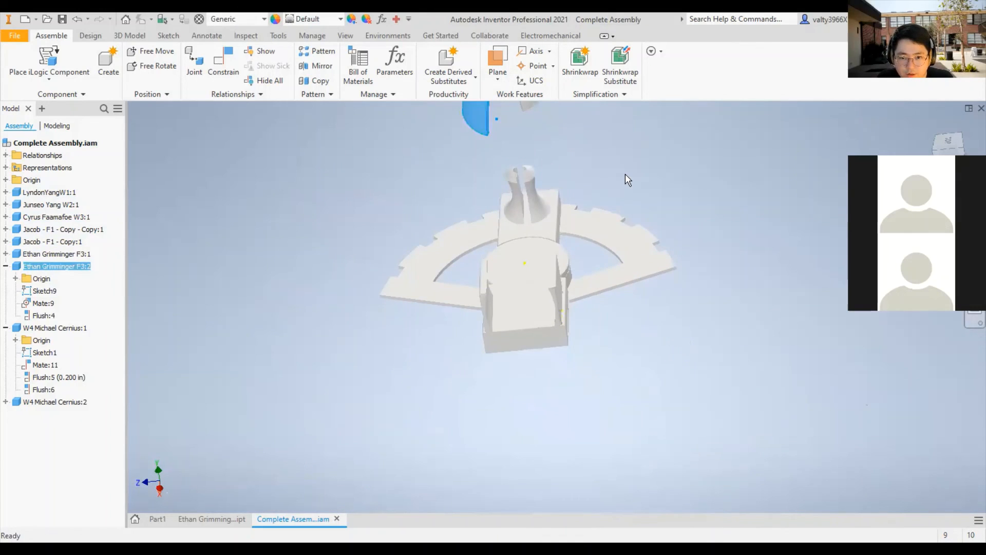
pyautogui.click(625, 174)
pyautogui.moveTo(633, 174); pyautogui.dragTo(679, 328, button='middle')
pyautogui.moveTo(525, 255); pyautogui.dragTo(527, 207)
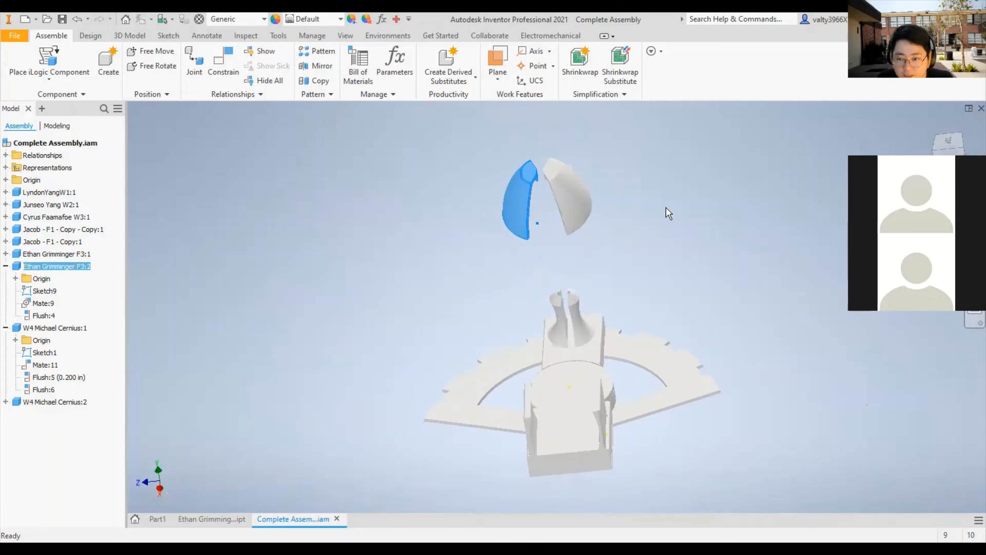
# - Examine the two raised F3 components and the rest of the assembly beneath them
pyautogui.click(665, 208)
pyautogui.scroll(-5, 519, 207)
pyautogui.scroll(5, 615, 164)
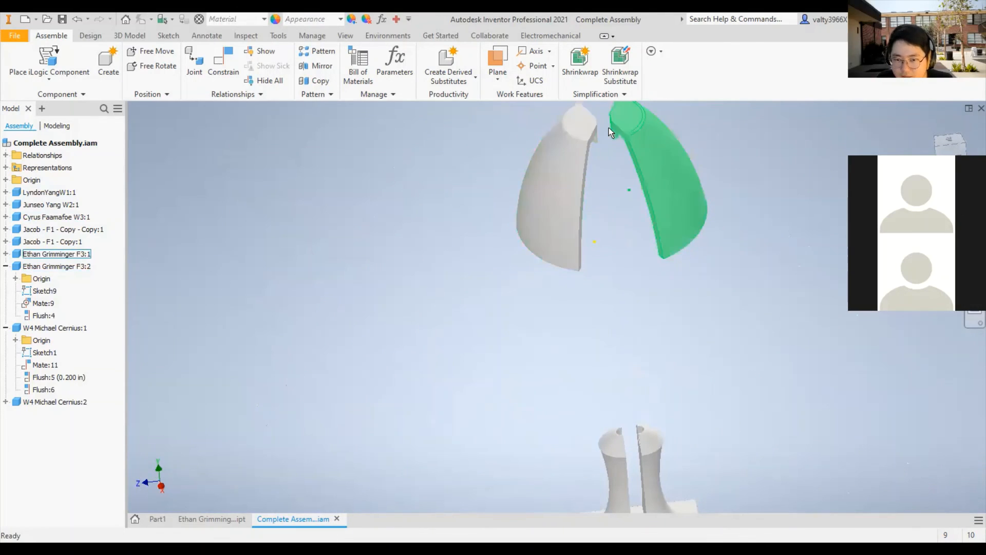
pyautogui.scroll(-4, 608, 128)
pyautogui.scroll(2, 616, 164)
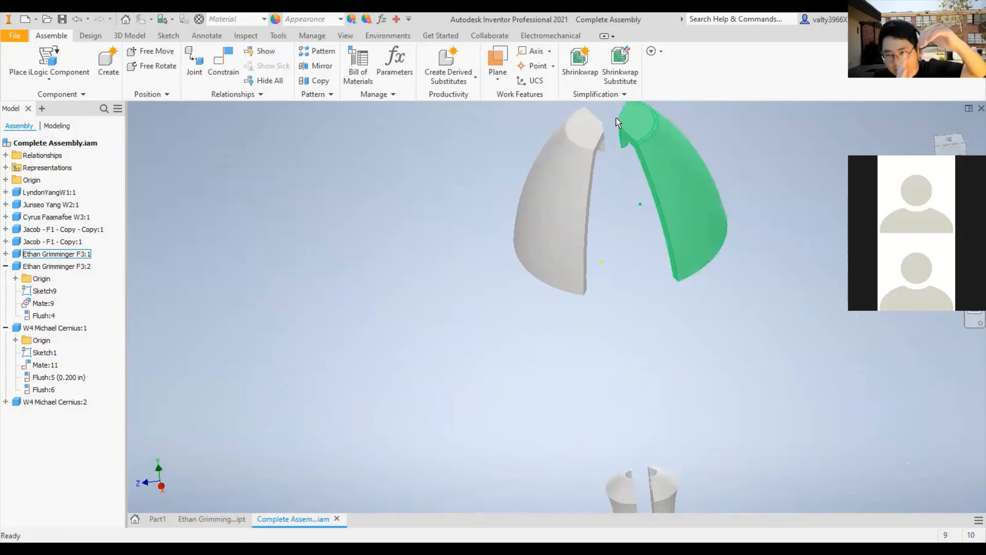
pyautogui.scroll(-3, 662, 311)
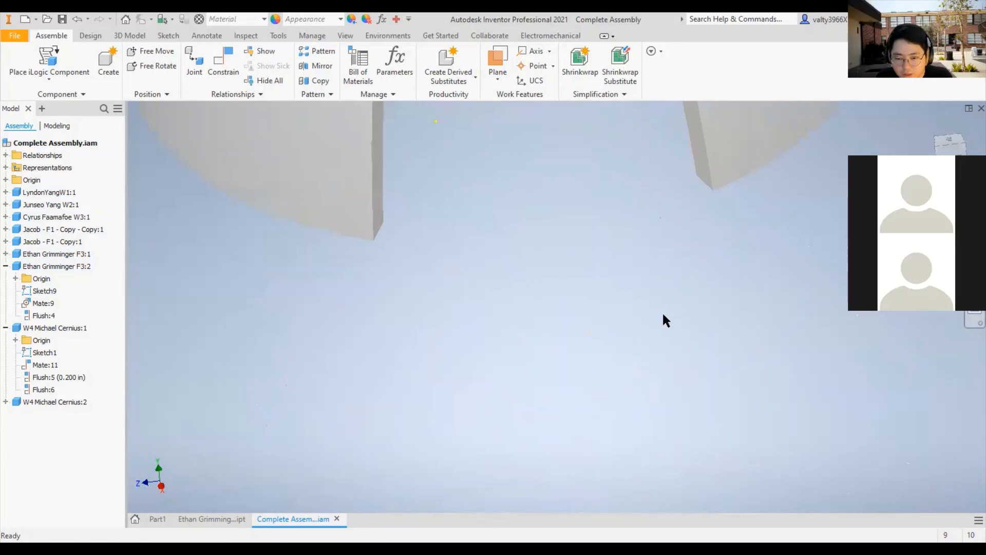
pyautogui.scroll(5, 678, 304)
pyautogui.keyDown('shift'); pyautogui.moveTo(684, 301); pyautogui.dragTo(600, 217, button='middle'); pyautogui.keyUp('shift')
pyautogui.scroll(-2, 653, 244)
pyautogui.scroll(3, 615, 298)
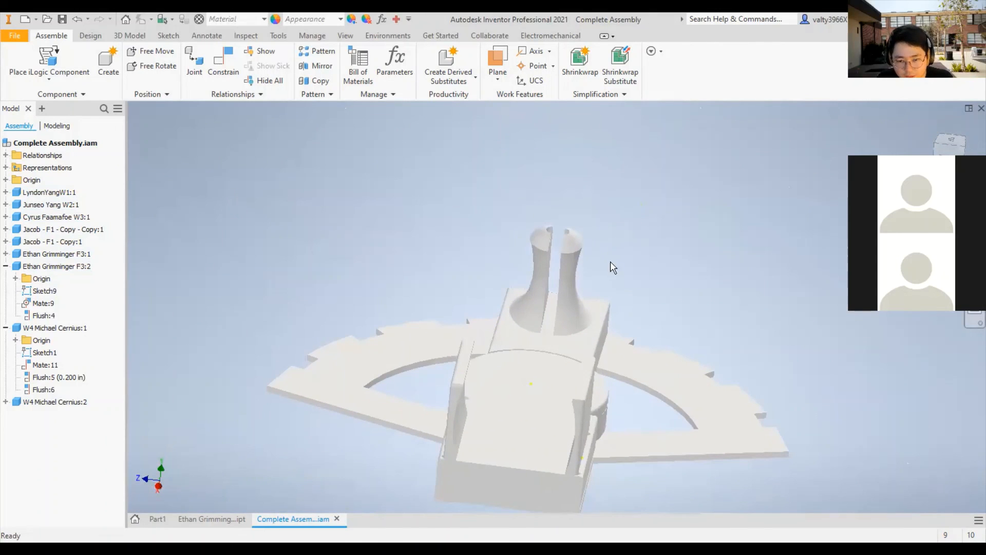
# - Highlight the W2 part and both F1 posts, and compare their placement with the F3 components above
pyautogui.click(576, 428)
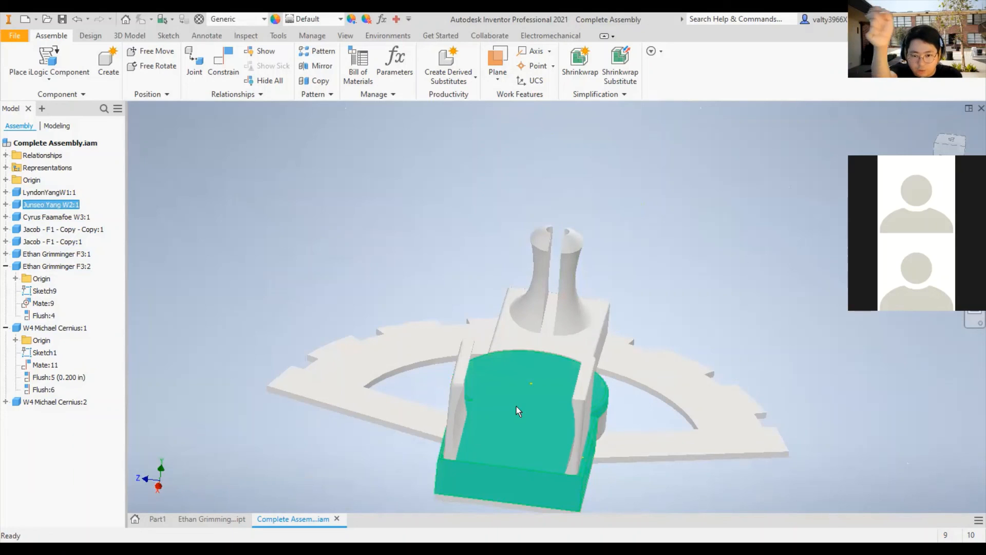
pyautogui.click(585, 297)
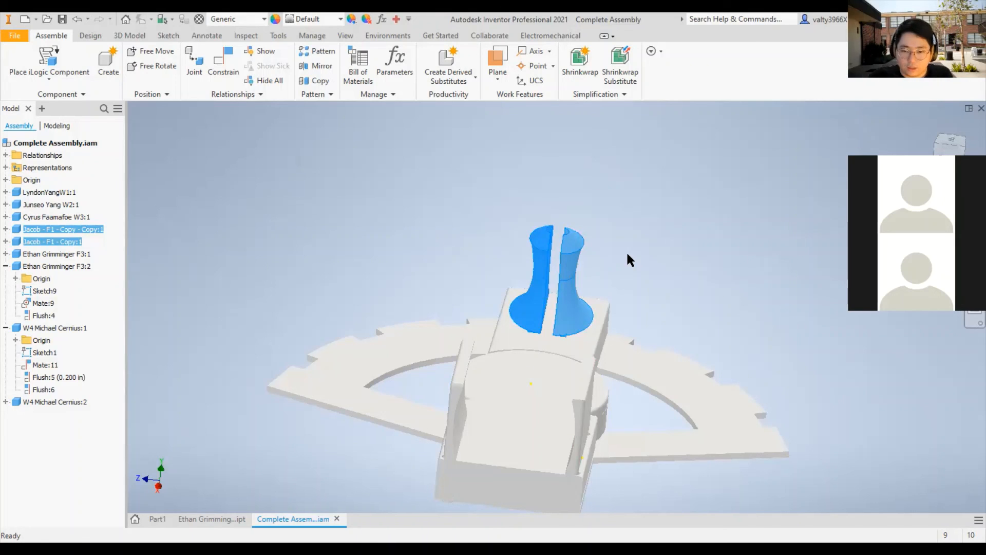
pyautogui.click(627, 254)
pyautogui.scroll(5, 627, 254)
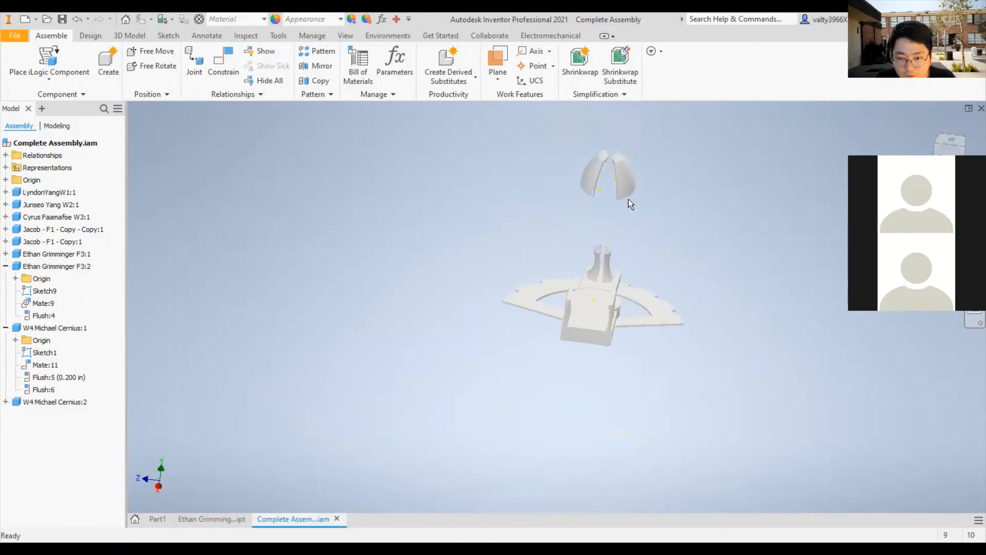
pyautogui.moveTo(629, 202); pyautogui.dragTo(604, 279, button='middle')
pyautogui.scroll(-3, 604, 283)
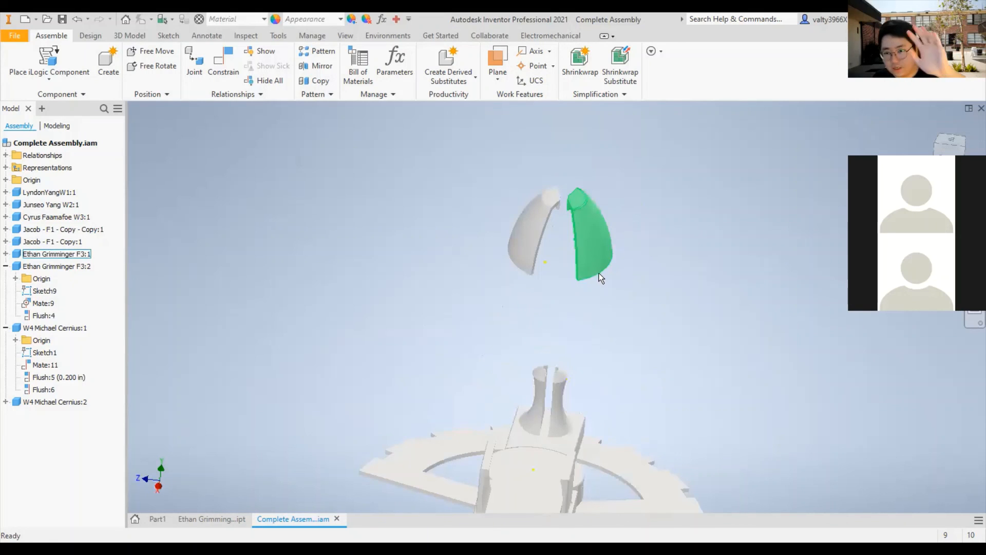
pyautogui.moveTo(698, 277)
pyautogui.keyDown('shift'); pyautogui.mouseDown(button='middle')
pyautogui.moveTo(702, 291)
pyautogui.moveTo(680, 272)
pyautogui.moveTo(686, 288)
pyautogui.mouseUp(button='middle'); pyautogui.keyUp('shift')
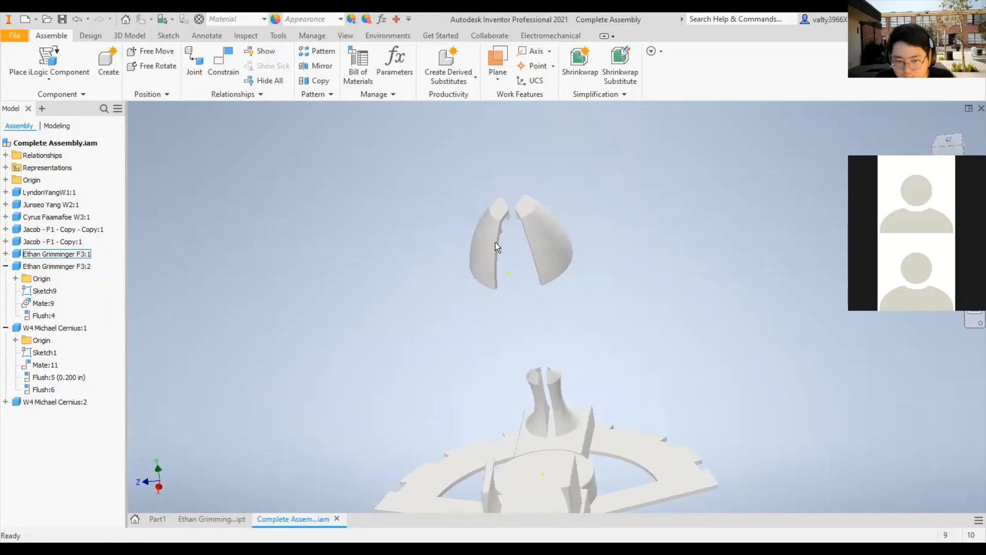
# - Lower the F3:2 component until it sits beside its F1 post
pyautogui.click(496, 263)
pyautogui.moveTo(494, 259); pyautogui.dragTo(560, 484)
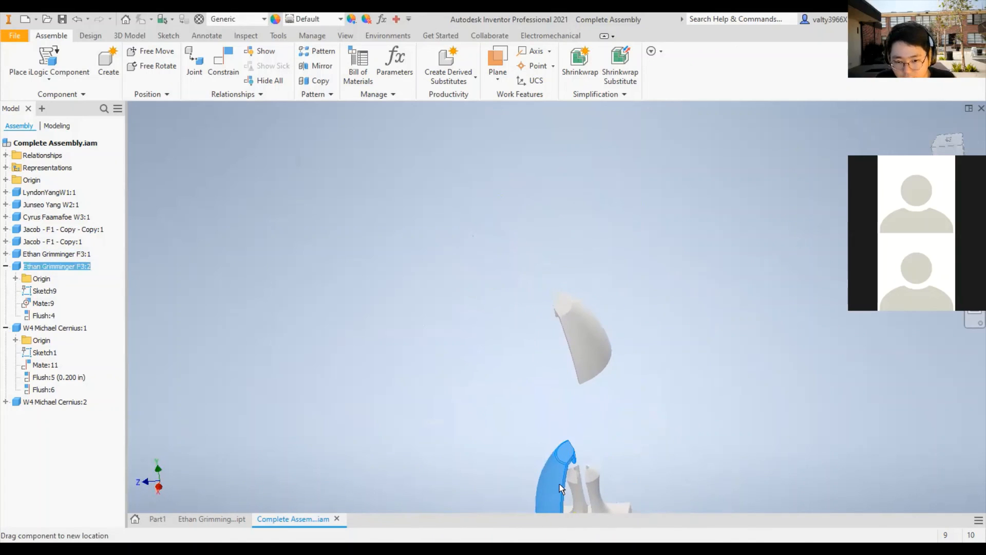
pyautogui.moveTo(619, 415); pyautogui.dragTo(557, 190, button='middle')
pyautogui.scroll(-4, 557, 189)
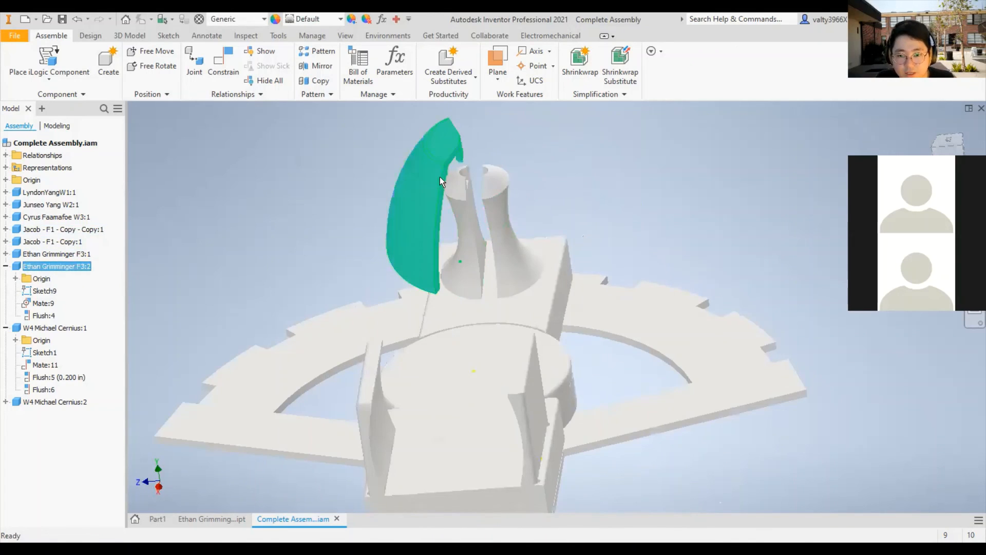
pyautogui.moveTo(440, 177); pyautogui.dragTo(449, 225)
# - Lower the F3:1 component beside the other F1 post, opposite F3:2
pyautogui.scroll(6, 624, 192)
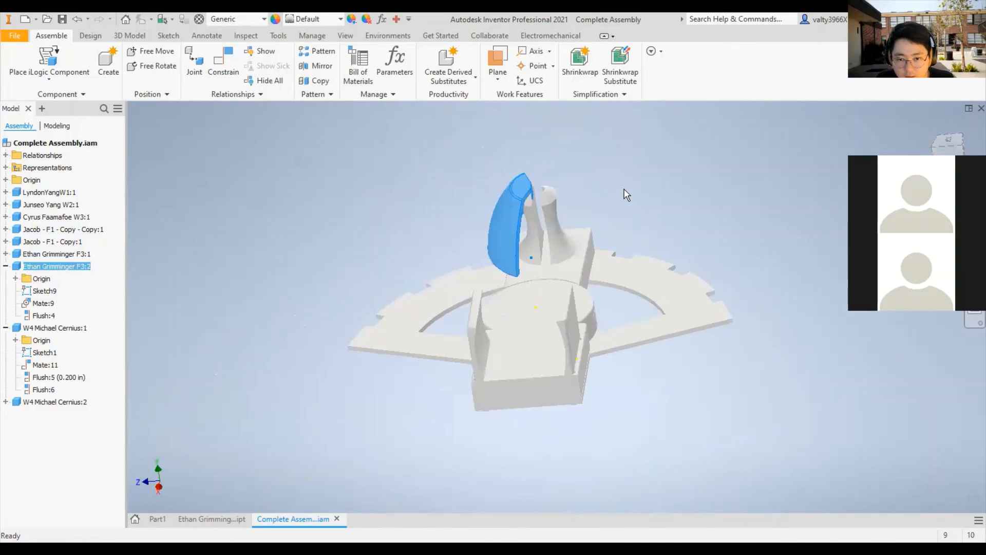
pyautogui.moveTo(622, 222); pyautogui.dragTo(625, 227, button='middle')
pyautogui.scroll(-6, 625, 227)
pyautogui.moveTo(510, 125); pyautogui.dragTo(615, 495)
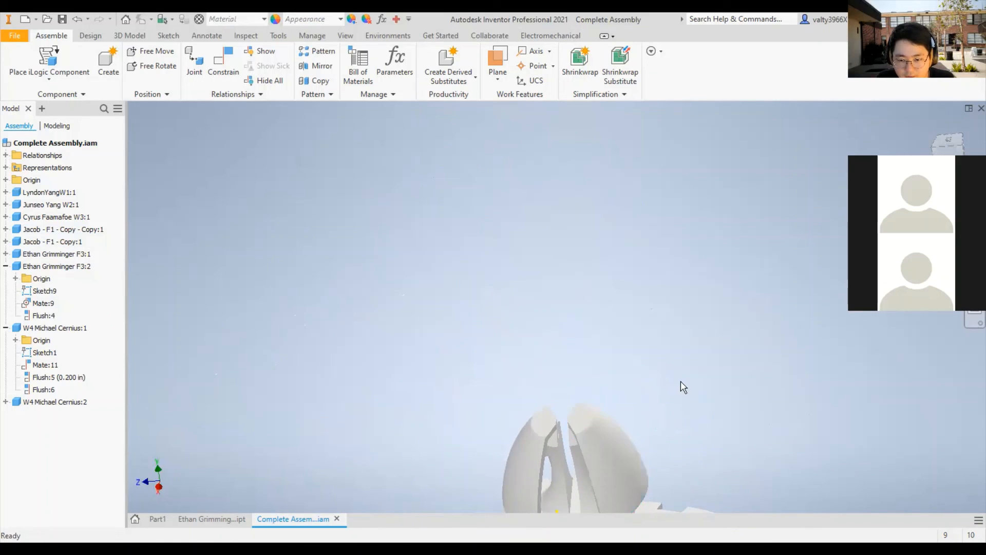
pyautogui.moveTo(680, 386); pyautogui.dragTo(639, 171, button='middle')
pyautogui.scroll(4, 509, 260)
pyautogui.scroll(-5, 510, 246)
pyautogui.moveTo(510, 246)
pyautogui.keyDown('shift'); pyautogui.mouseDown(button='middle')
pyautogui.moveTo(531, 262)
pyautogui.moveTo(502, 229)
pyautogui.moveTo(526, 253)
pyautogui.moveTo(513, 264)
pyautogui.mouseUp(button='middle'); pyautogui.keyUp('shift')
# - Examine the lower edges of both F1 posts where they meet the W3 part, highlighting each post
pyautogui.scroll(-6, 513, 263)
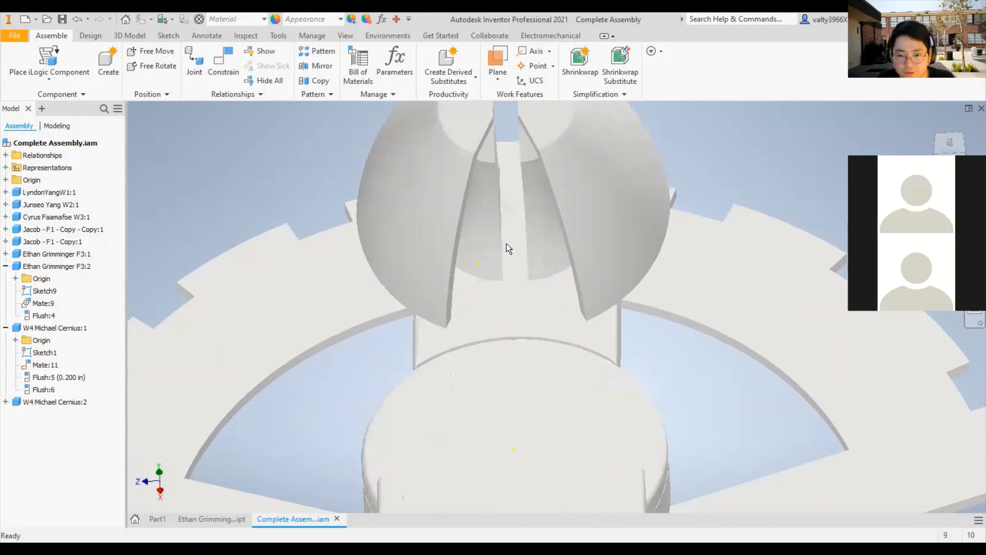
pyautogui.keyDown('shift'); pyautogui.moveTo(560, 241); pyautogui.dragTo(548, 223, button='middle'); pyautogui.keyUp('shift')
pyautogui.moveTo(548, 329); pyautogui.dragTo(515, 260, button='middle')
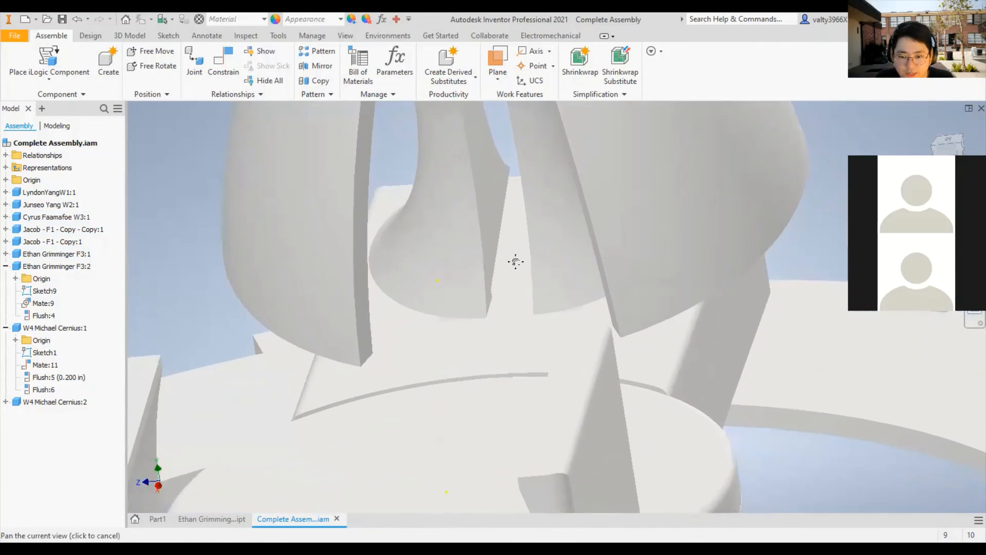
pyautogui.scroll(-4, 477, 316)
pyautogui.scroll(-3, 477, 316)
pyautogui.keyDown('shift'); pyautogui.moveTo(488, 322); pyautogui.dragTo(520, 335, button='middle'); pyautogui.keyUp('shift')
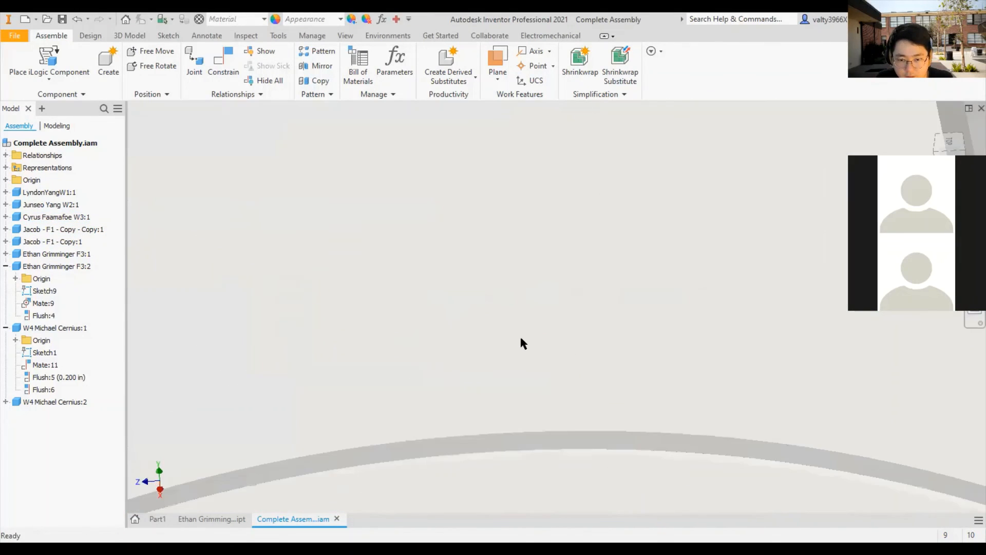
pyautogui.scroll(6, 520, 335)
pyautogui.click(546, 271)
pyautogui.scroll(-5, 484, 282)
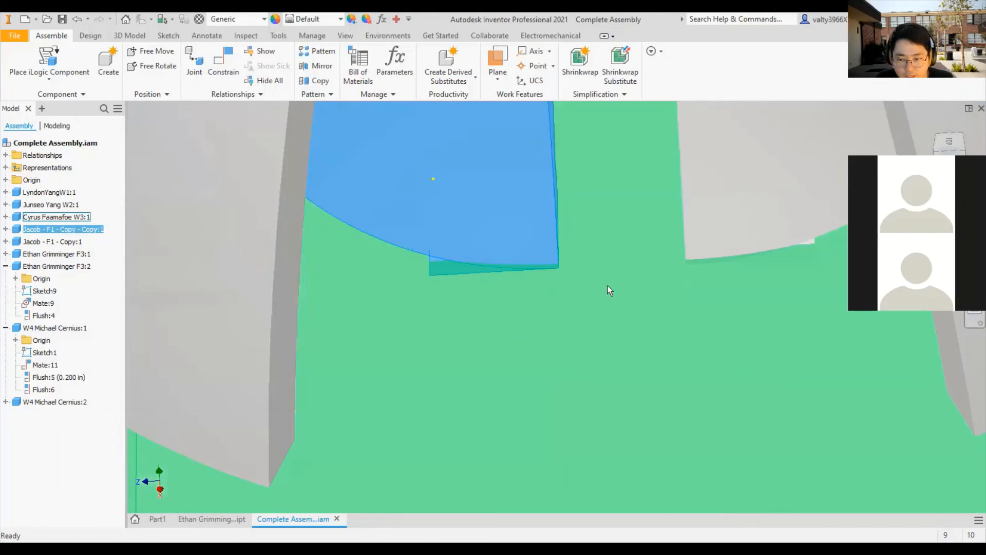
pyautogui.click(792, 247)
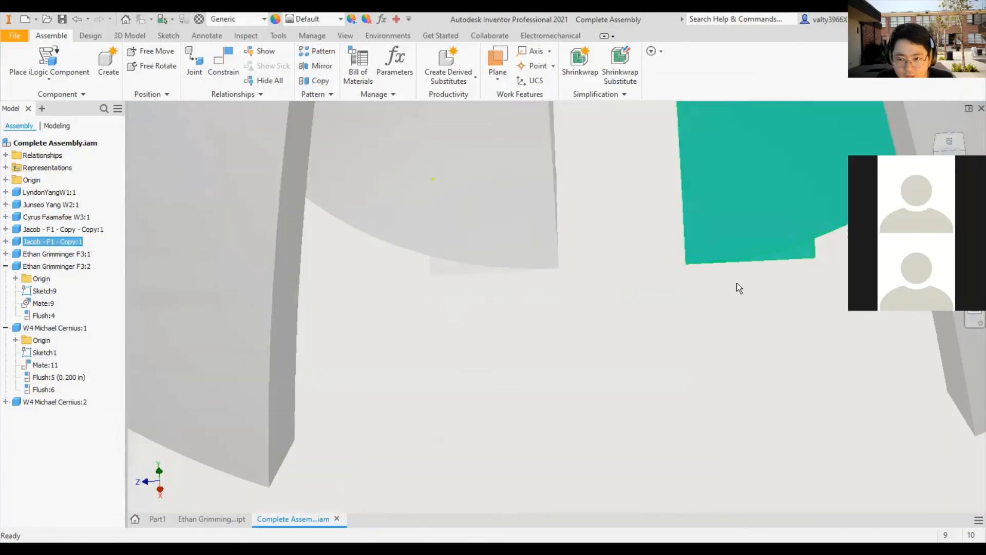
# - Examine the gap between the paired F1 and F3 components from above, over the W3 part
pyautogui.scroll(5, 724, 288)
pyautogui.scroll(3, 712, 288)
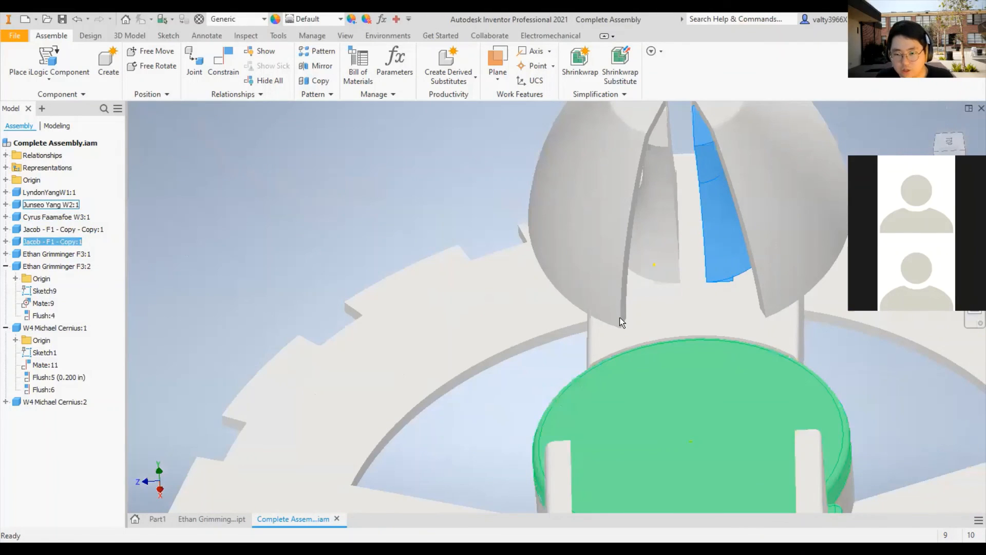
pyautogui.keyDown('shift'); pyautogui.moveTo(501, 269); pyautogui.dragTo(515, 269, button='middle'); pyautogui.keyUp('shift')
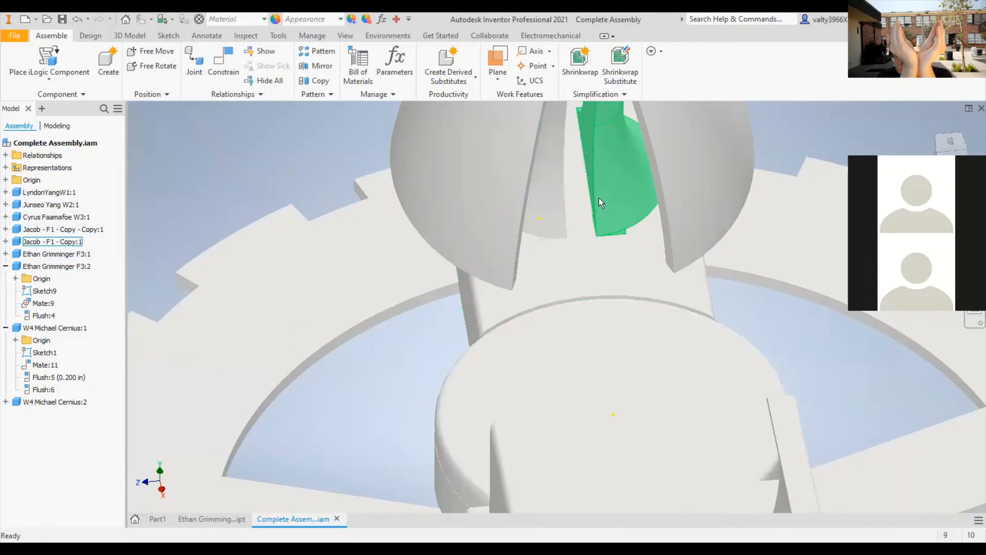
pyautogui.moveTo(618, 217)
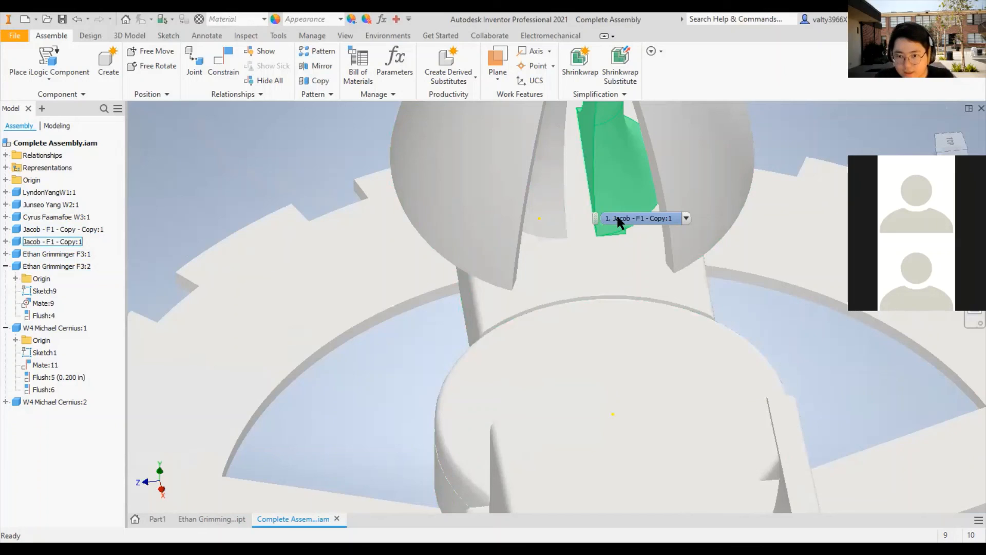
pyautogui.keyDown('shift'); pyautogui.moveTo(766, 293); pyautogui.dragTo(709, 261, button='middle'); pyautogui.keyUp('shift')
pyautogui.scroll(-5, 709, 264)
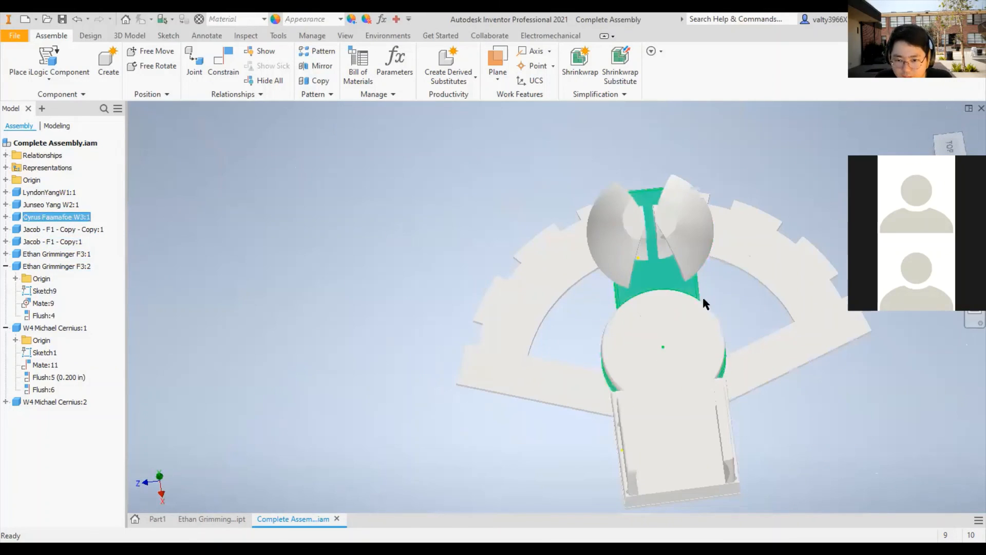
# - Highlight the W3 part and examine how it sits beneath the paired F3 components from above
pyautogui.click(649, 269)
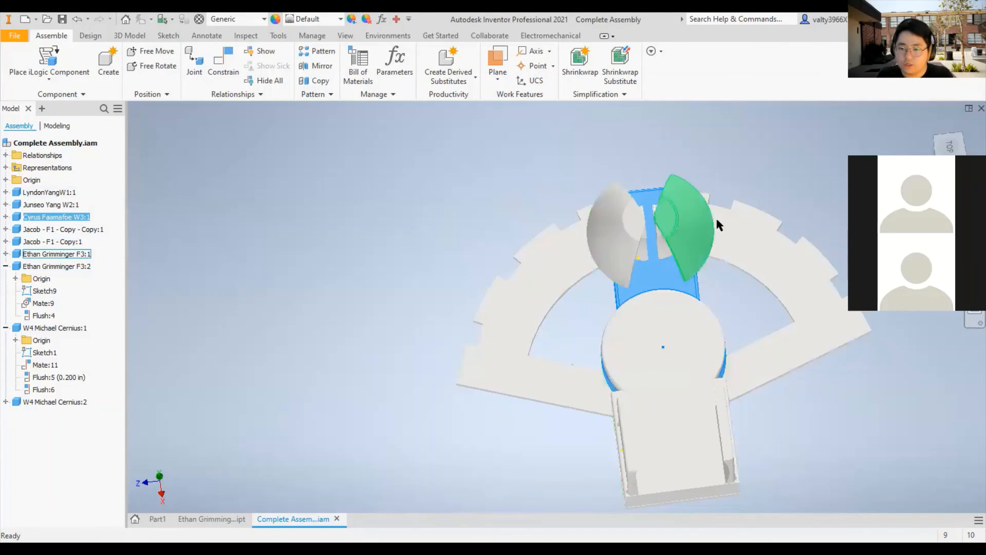
pyautogui.moveTo(716, 217); pyautogui.dragTo(485, 234, button='middle')
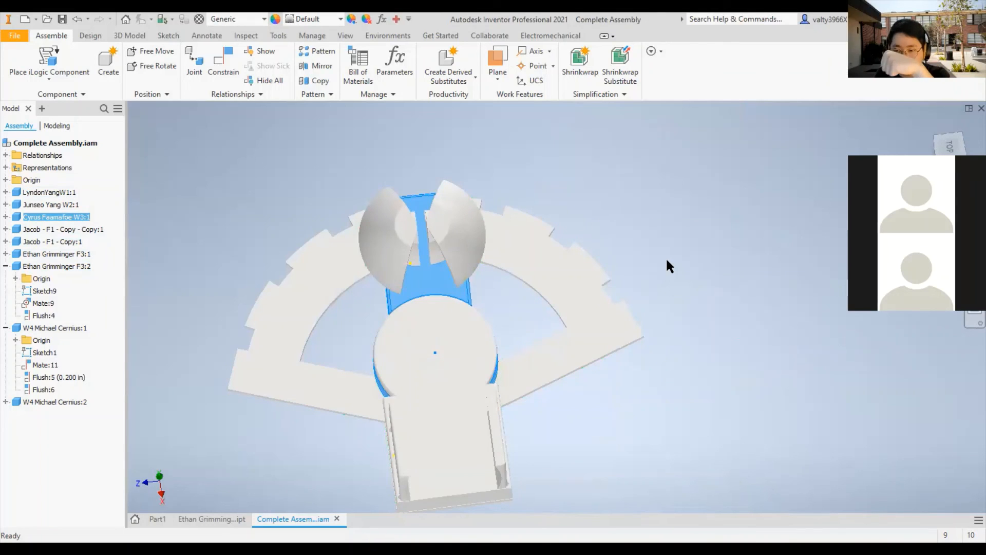
pyautogui.click(645, 228)
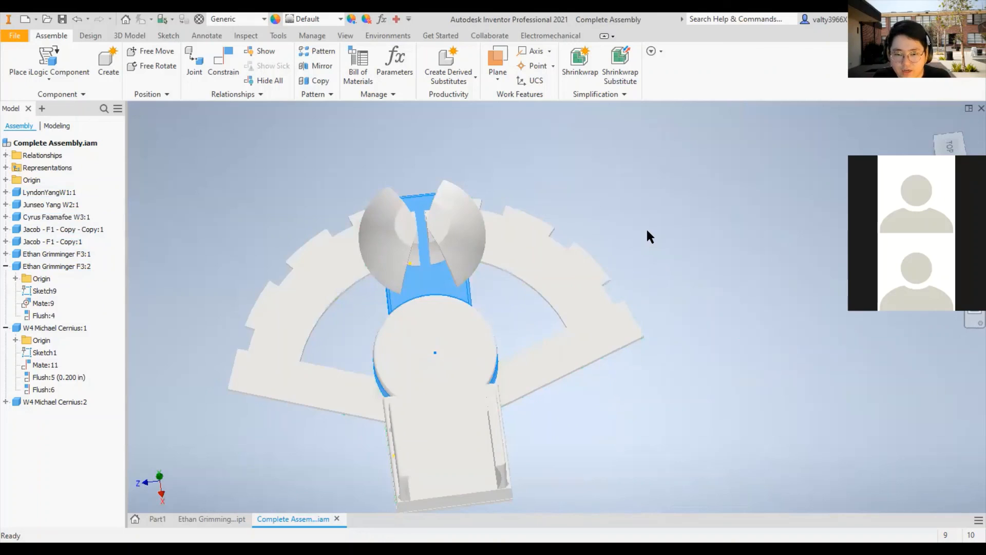
# - Reposition both F3 components beside their F1 posts, lifting F3:1 clear before lowering it again and shifting F3:2 slightly
pyautogui.keyDown('shift'); pyautogui.moveTo(425, 303); pyautogui.dragTo(434, 252, button='middle'); pyautogui.keyUp('shift')
pyautogui.moveTo(459, 242); pyautogui.dragTo(473, 154)
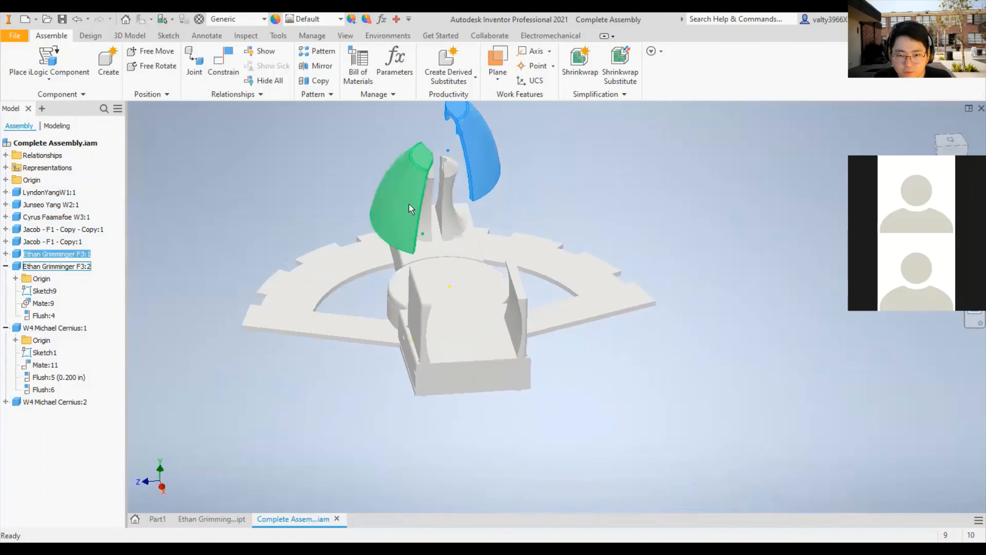
pyautogui.moveTo(409, 205)
pyautogui.mouseDown()
pyautogui.moveTo(418, 164)
pyautogui.moveTo(418, 205)
pyautogui.mouseUp()
pyautogui.moveTo(508, 157); pyautogui.dragTo(503, 214)
pyautogui.click(608, 185)
# - Examine the repositioned F3 components and the gap between them from above, highlighting F3:2
pyautogui.keyDown('shift'); pyautogui.moveTo(524, 159); pyautogui.dragTo(519, 268, button='middle'); pyautogui.keyUp('shift')
pyautogui.scroll(-3, 440, 229)
pyautogui.scroll(3, 532, 256)
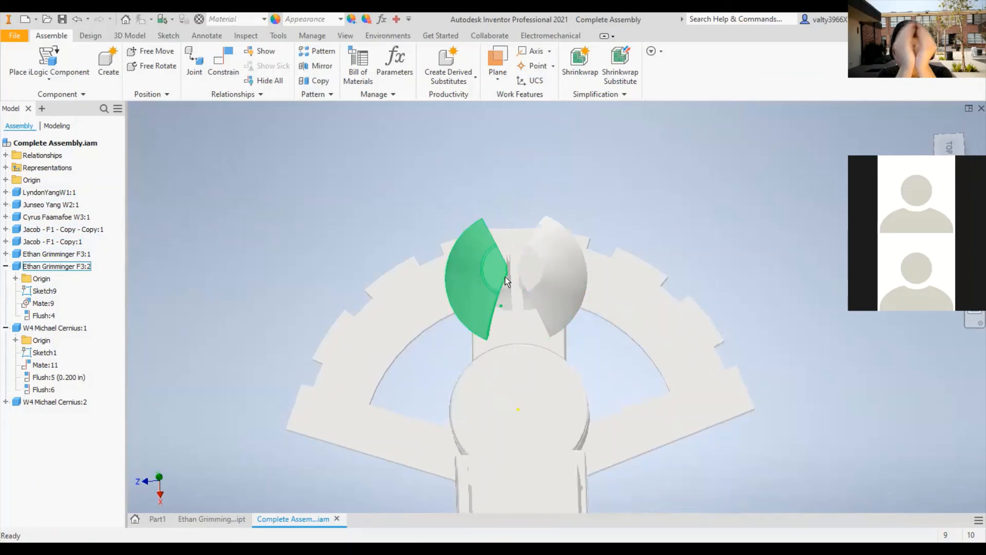
pyautogui.moveTo(525, 301)
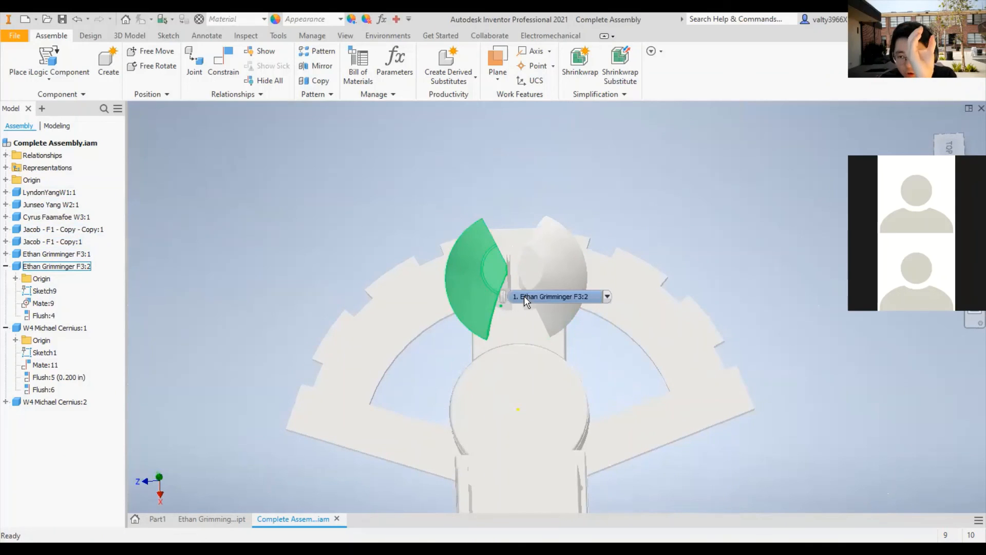